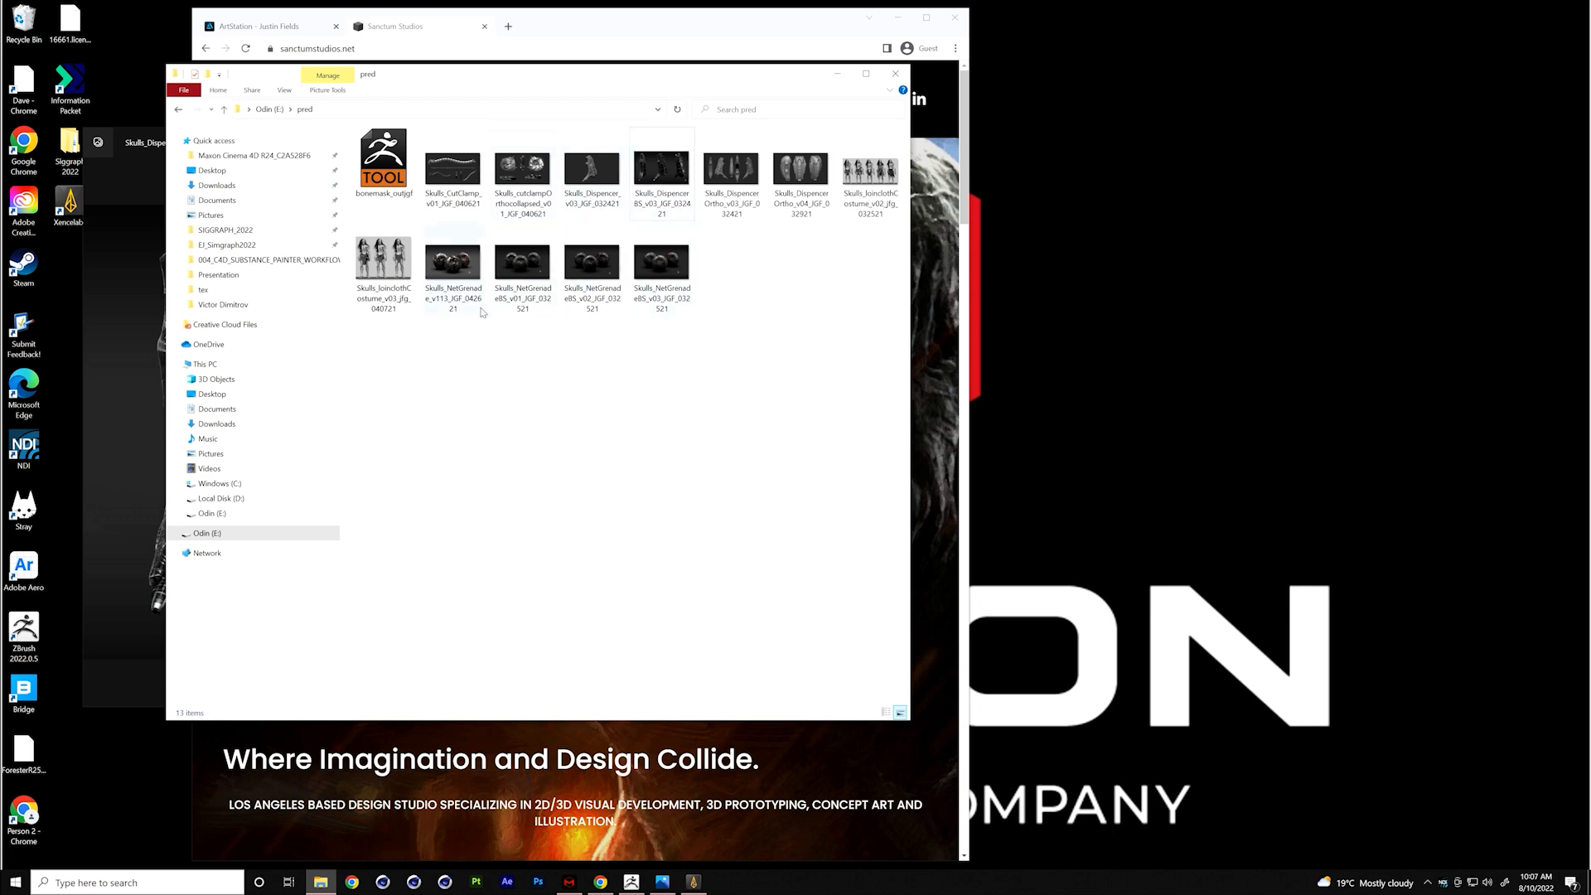
- View the dispenser renders full-screen, from Skulls_Dispencer_v03_JGF_032421 through Skulls_DispencerOrtho_v04_JGF_032921
double_click(591, 170)
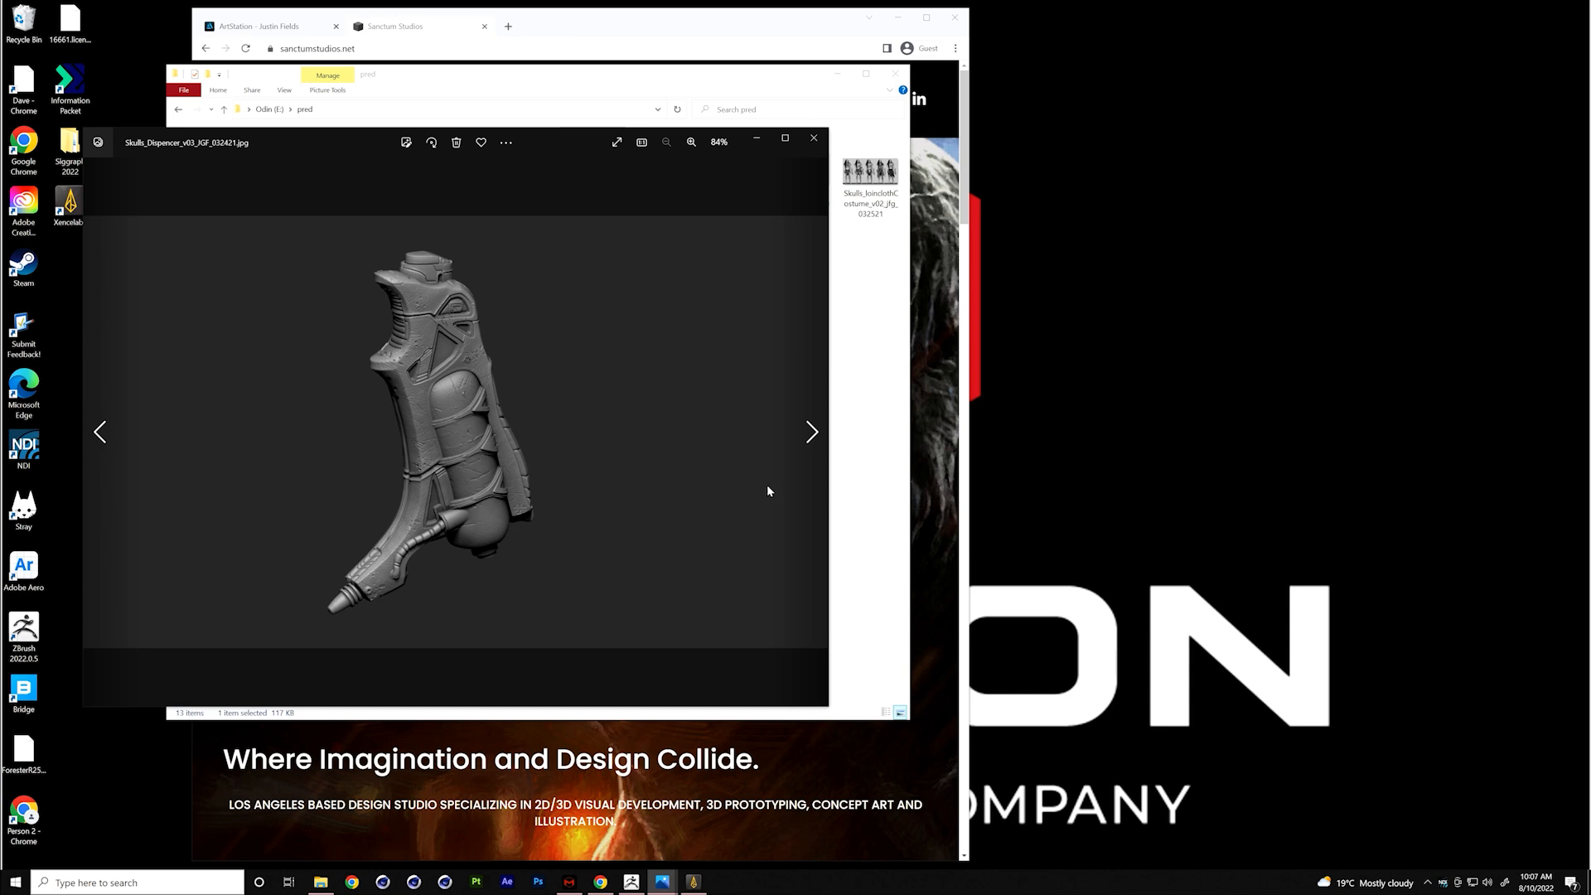
left_click(785, 137)
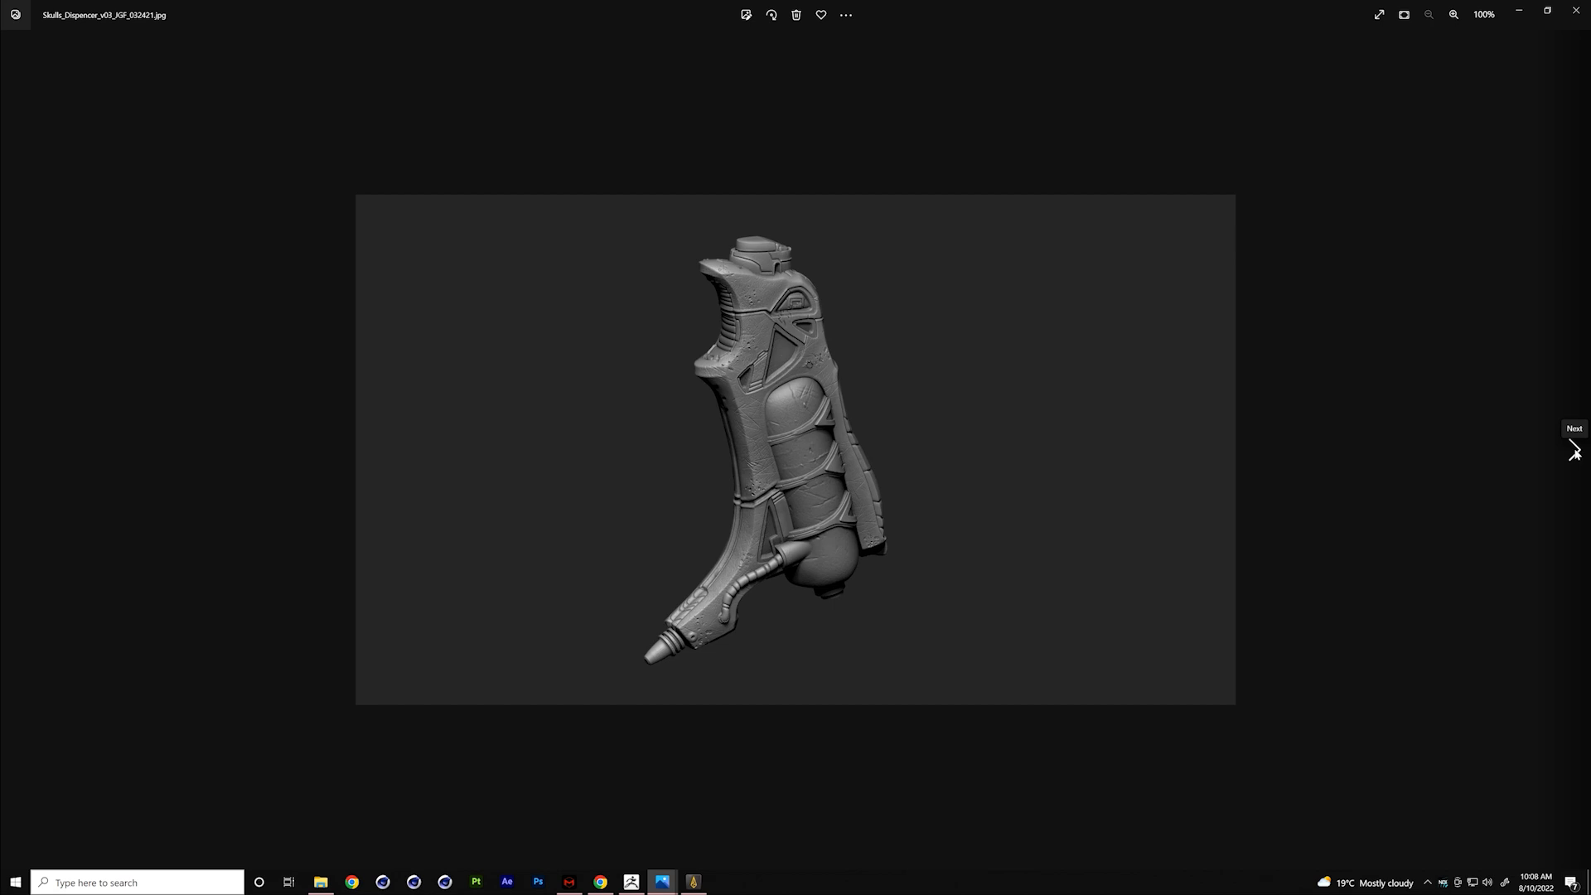
left_click(1575, 450)
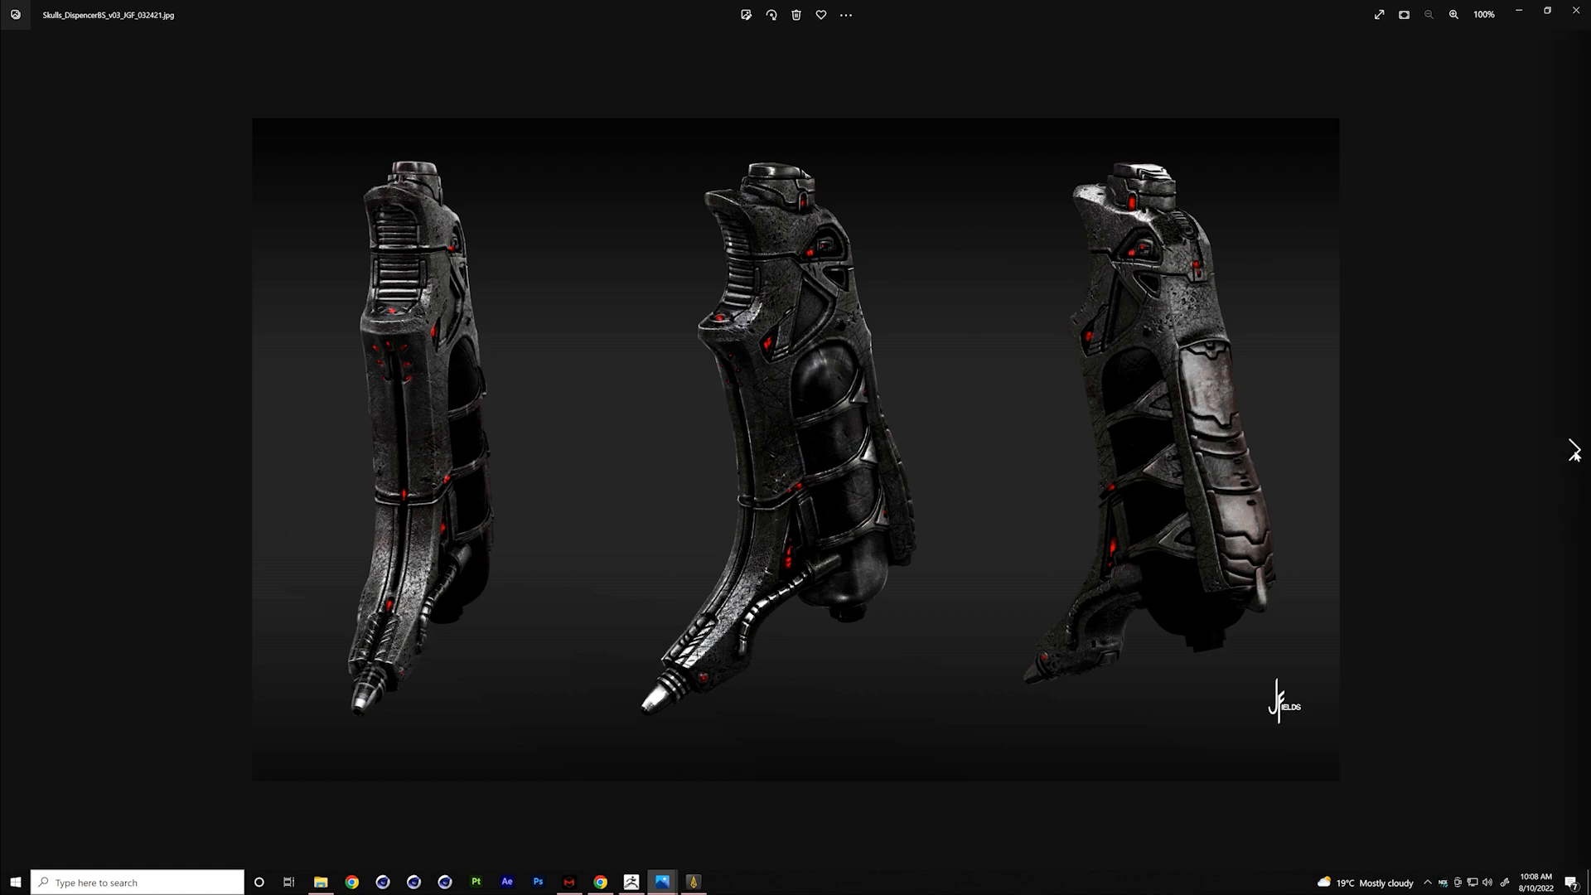
left_click(1574, 449)
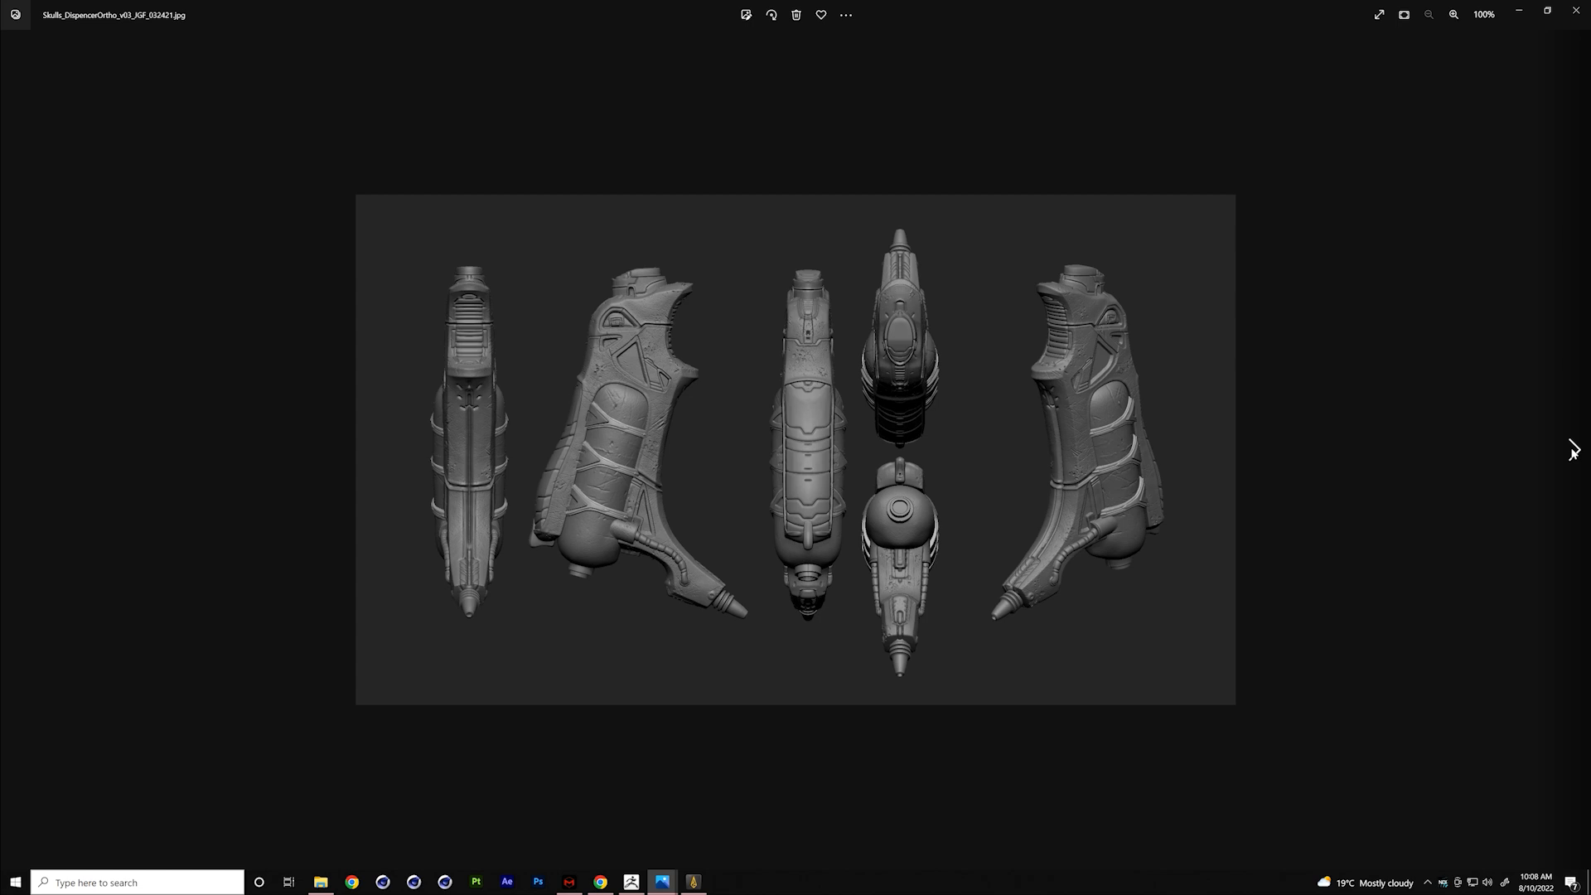
left_click(1573, 449)
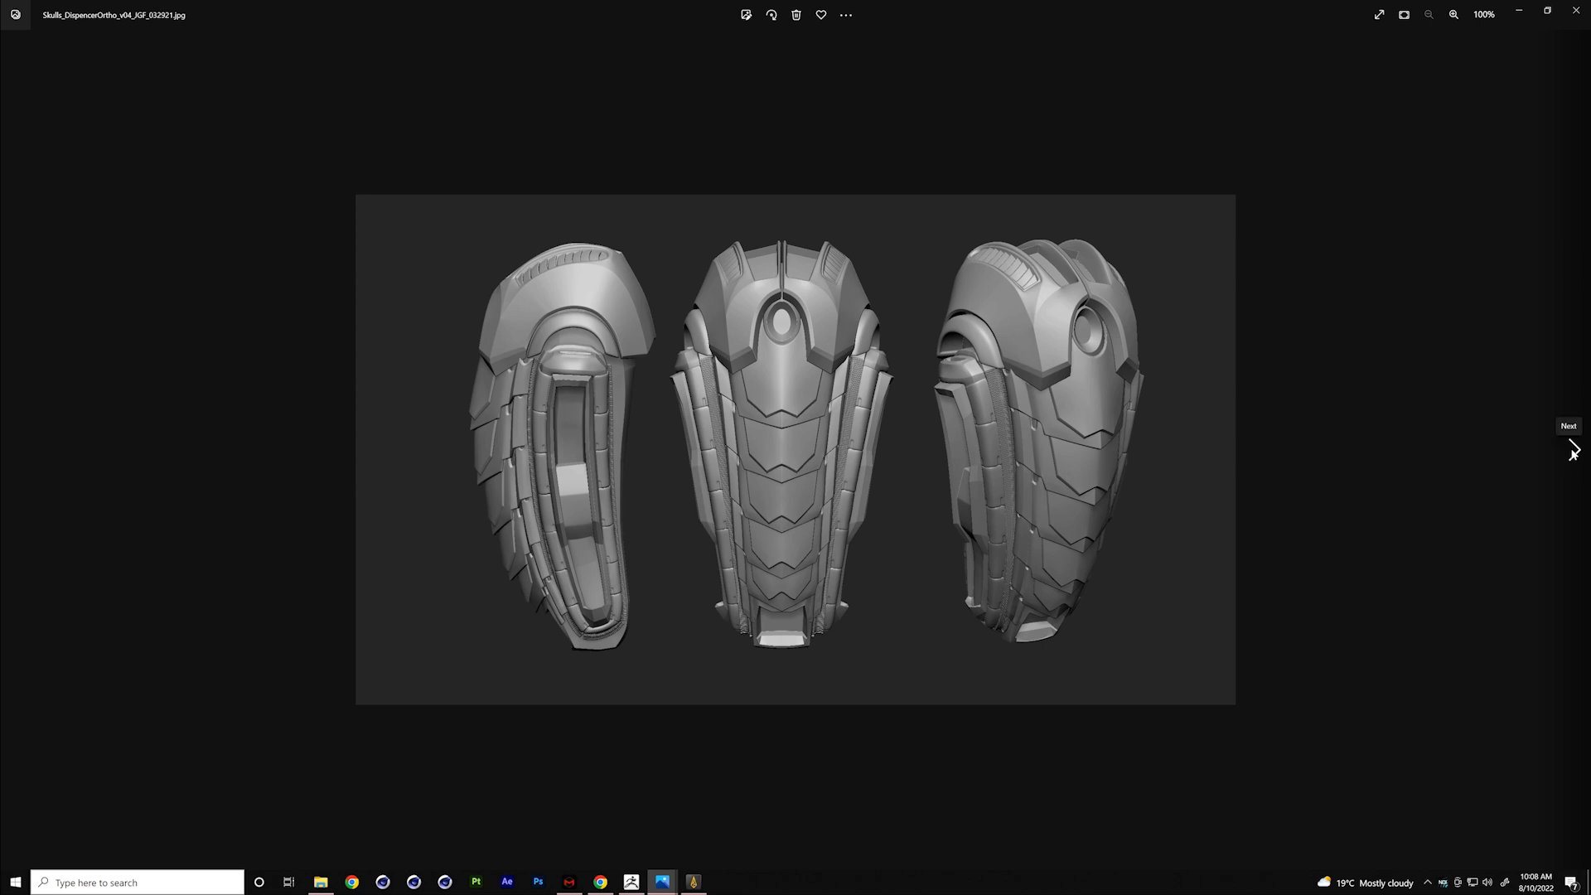
- View the two loincloth costume sheets and the four net grenade renders through Skulls_NetGrenadeBS_v03_JGF_032521, and close the viewer
left_click(1574, 449)
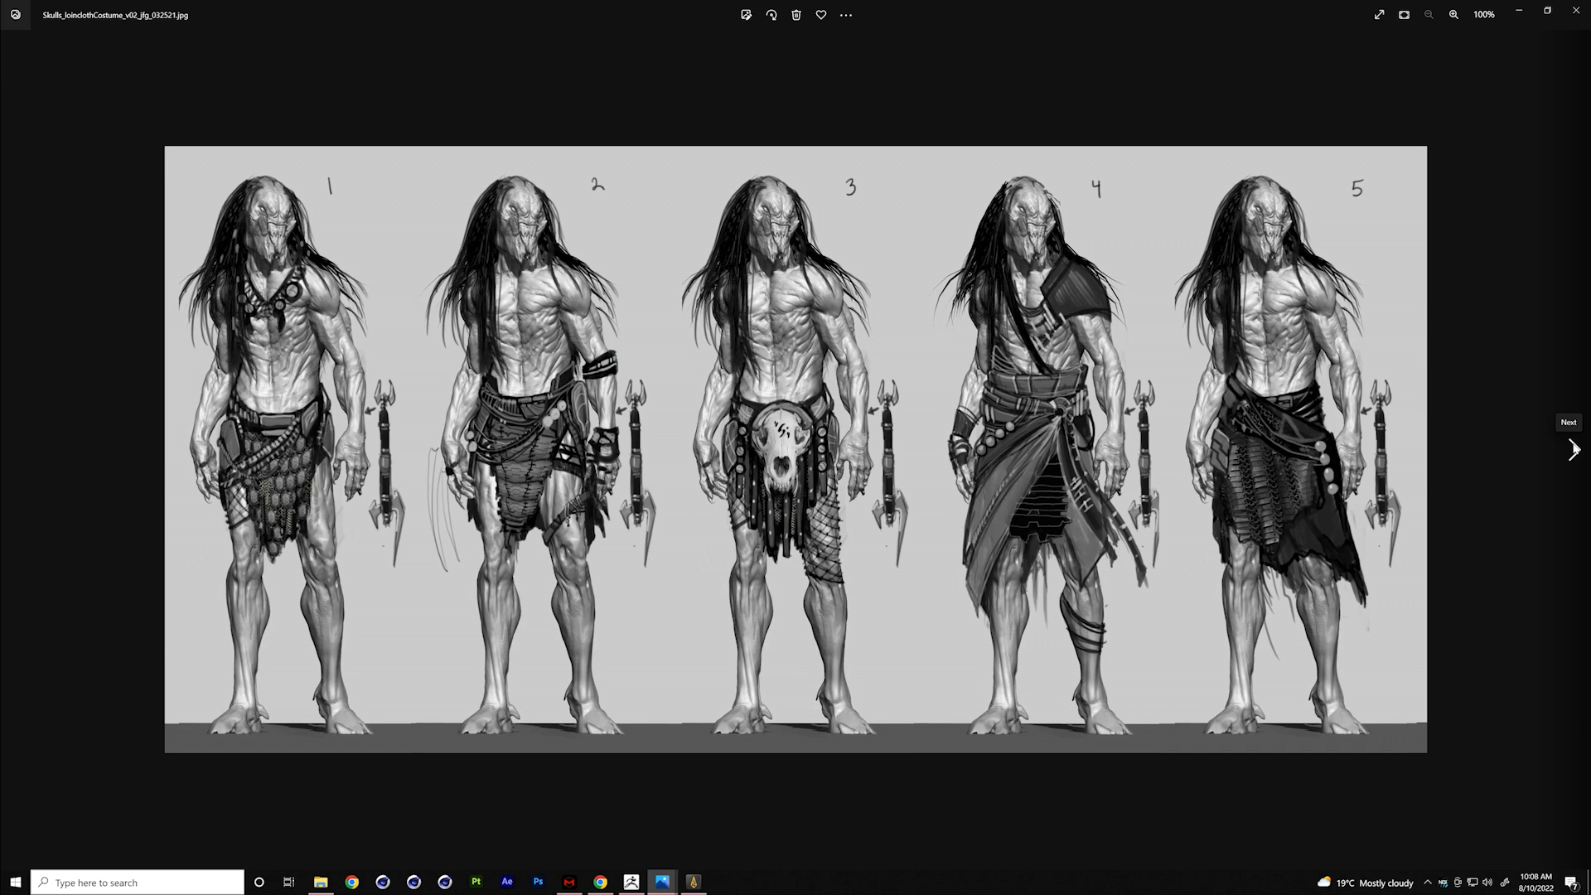
left_click(1573, 450)
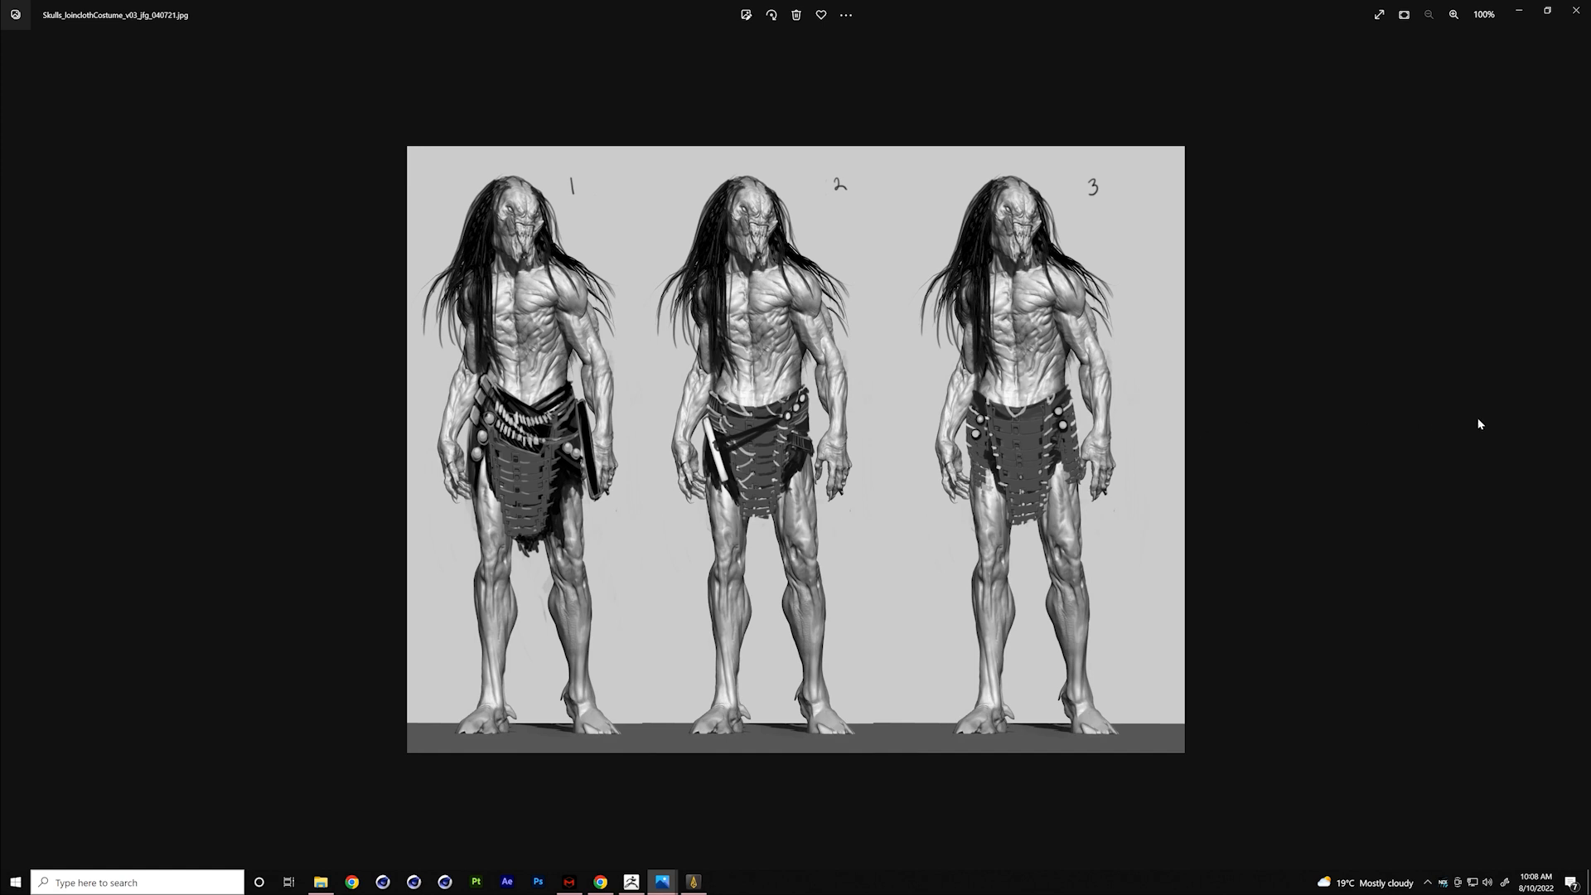
left_click(1573, 450)
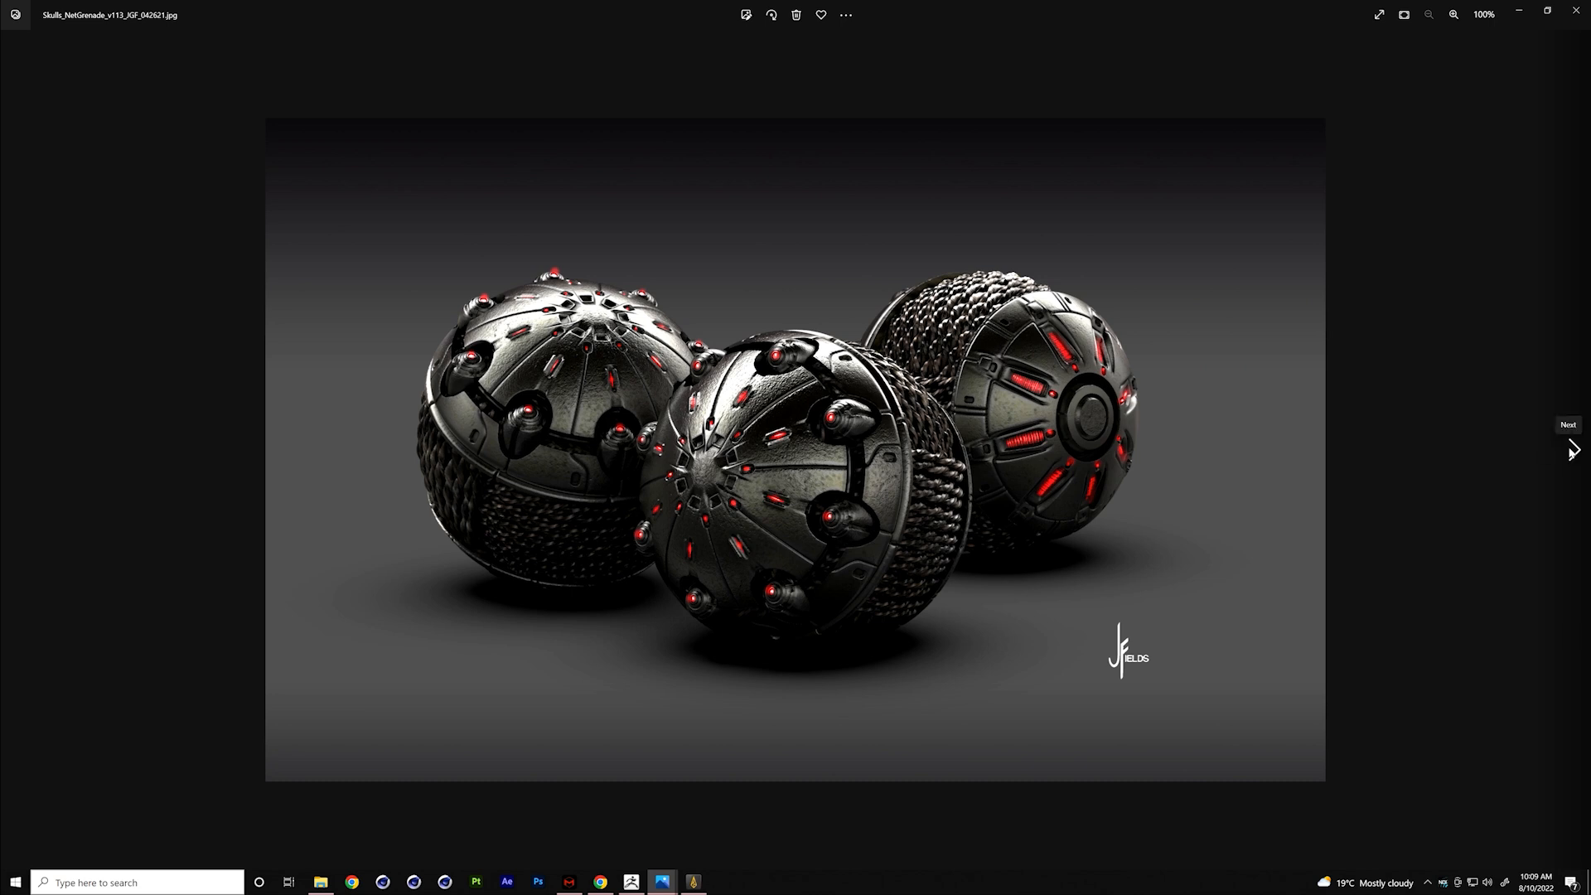
left_click(1573, 450)
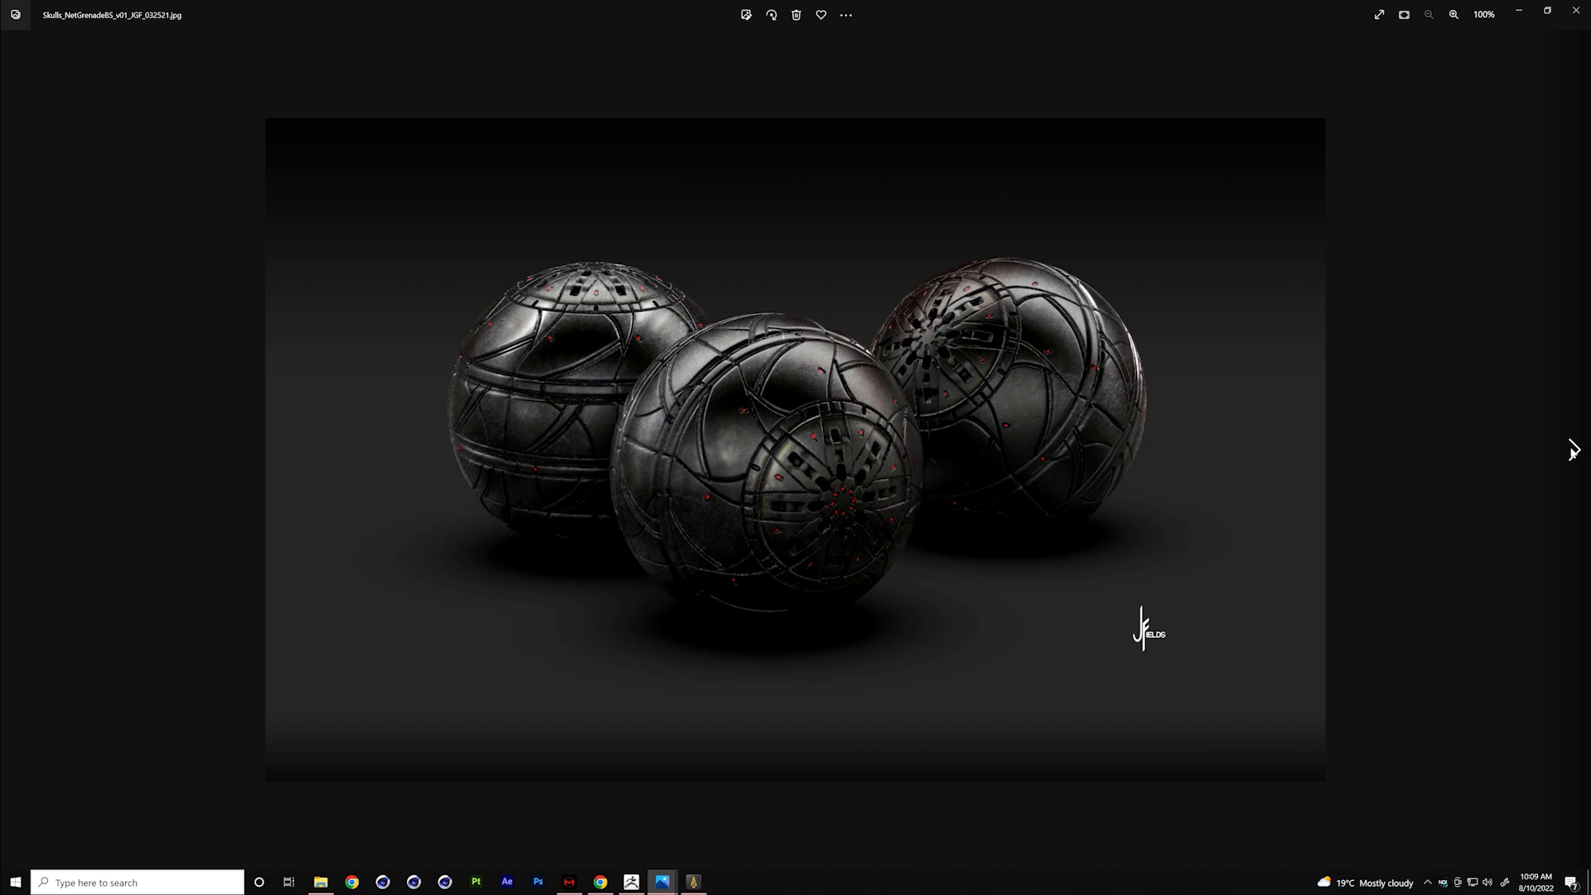
left_click(1573, 450)
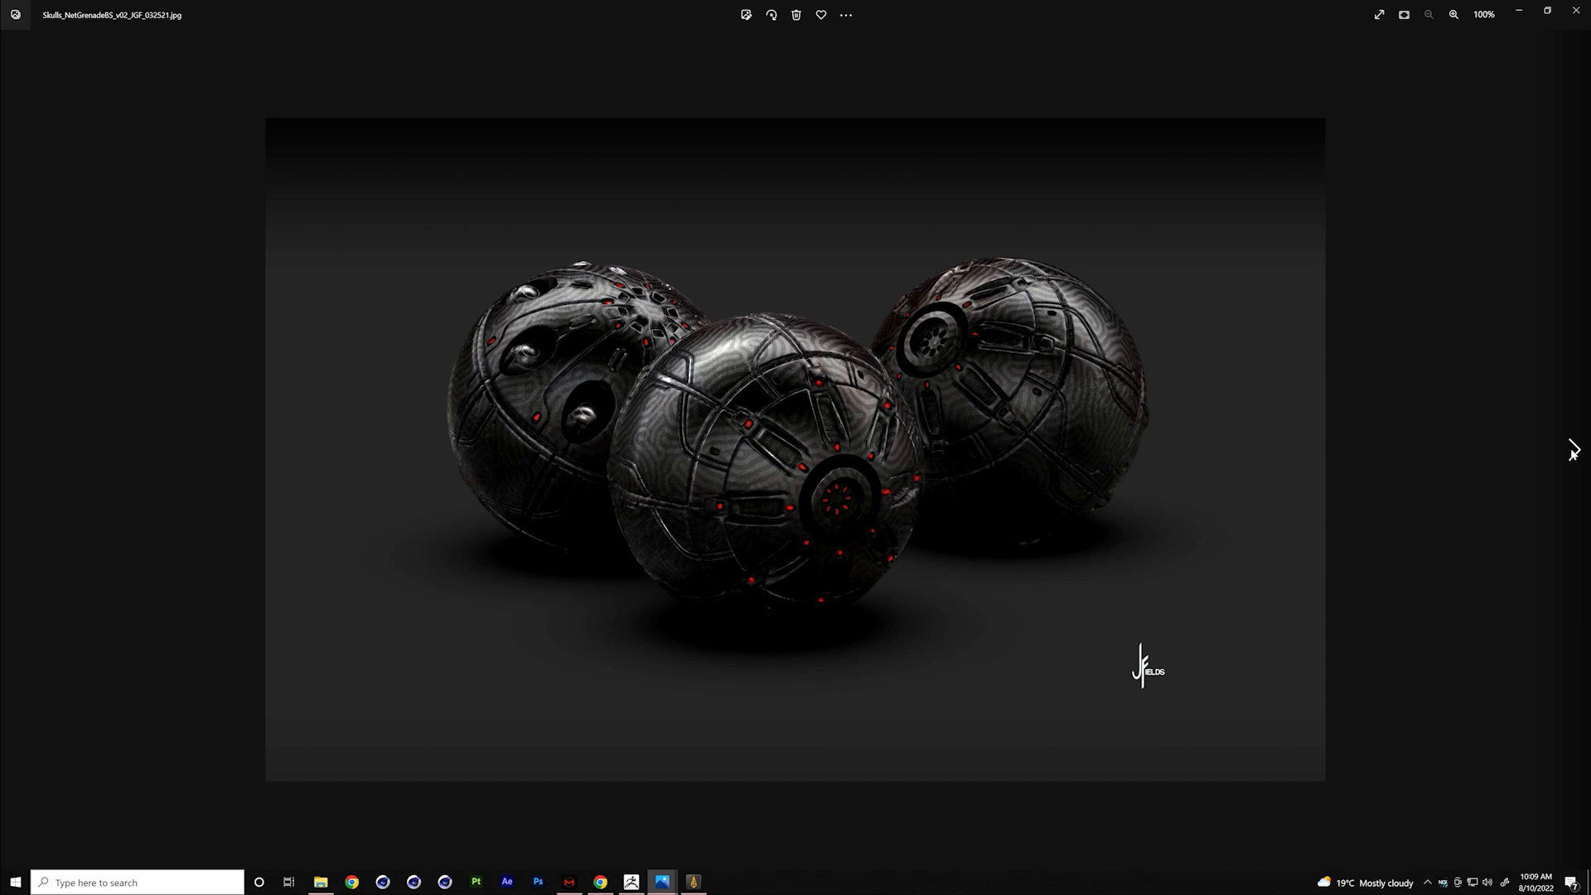
left_click(1573, 450)
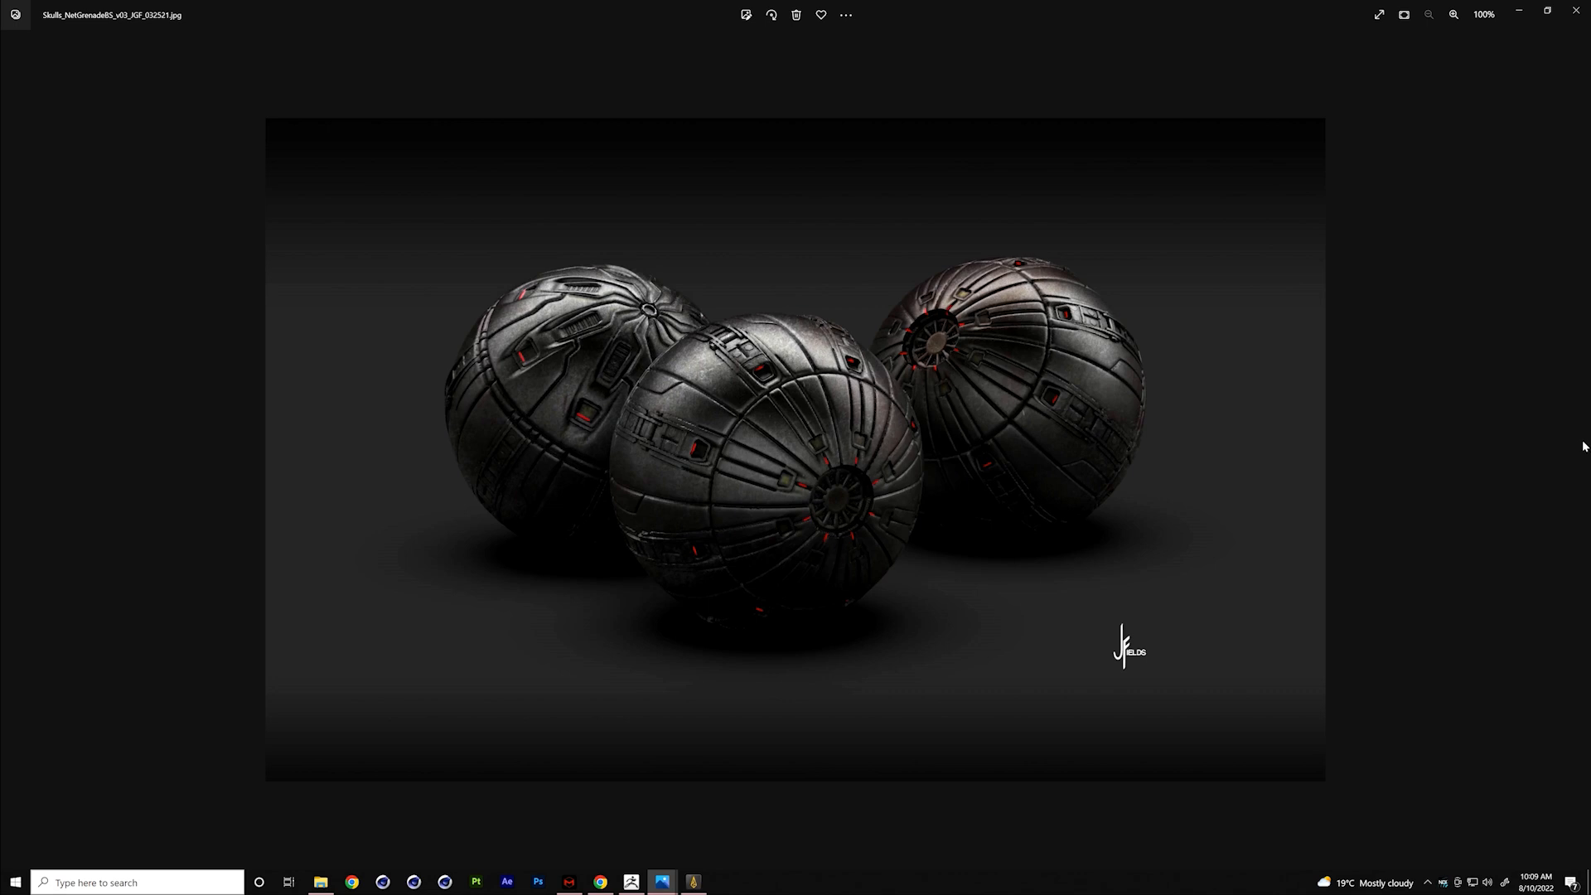
left_click(1577, 12)
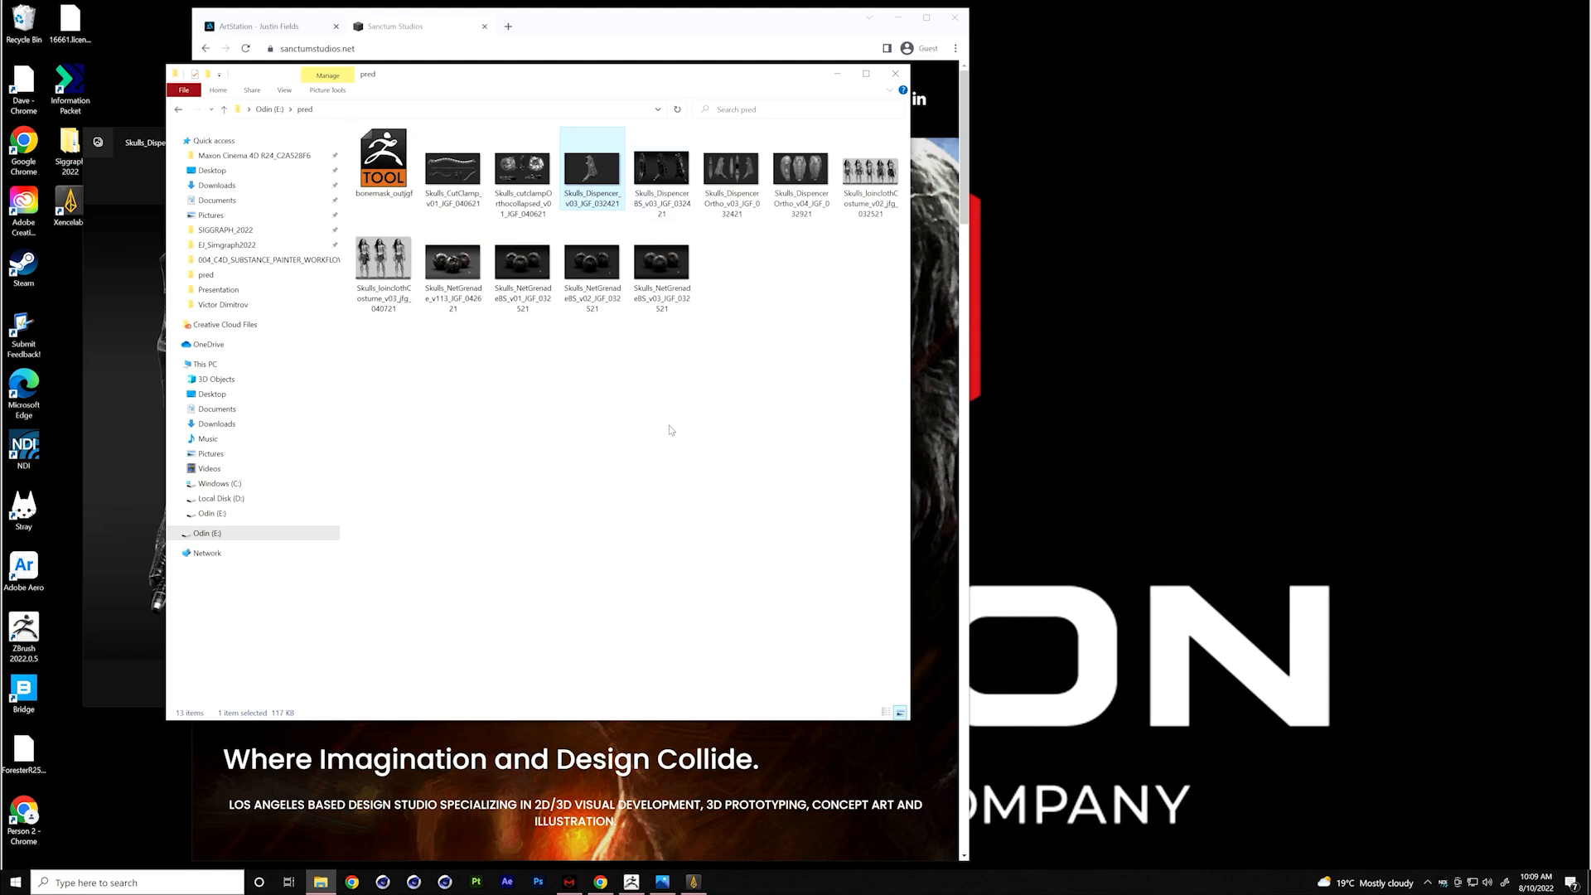
- View Skulls_CutClamp_v01_JGF_040621 and the collapsed cut-clamp orthographic image, and close the viewer
left_click(452, 172)
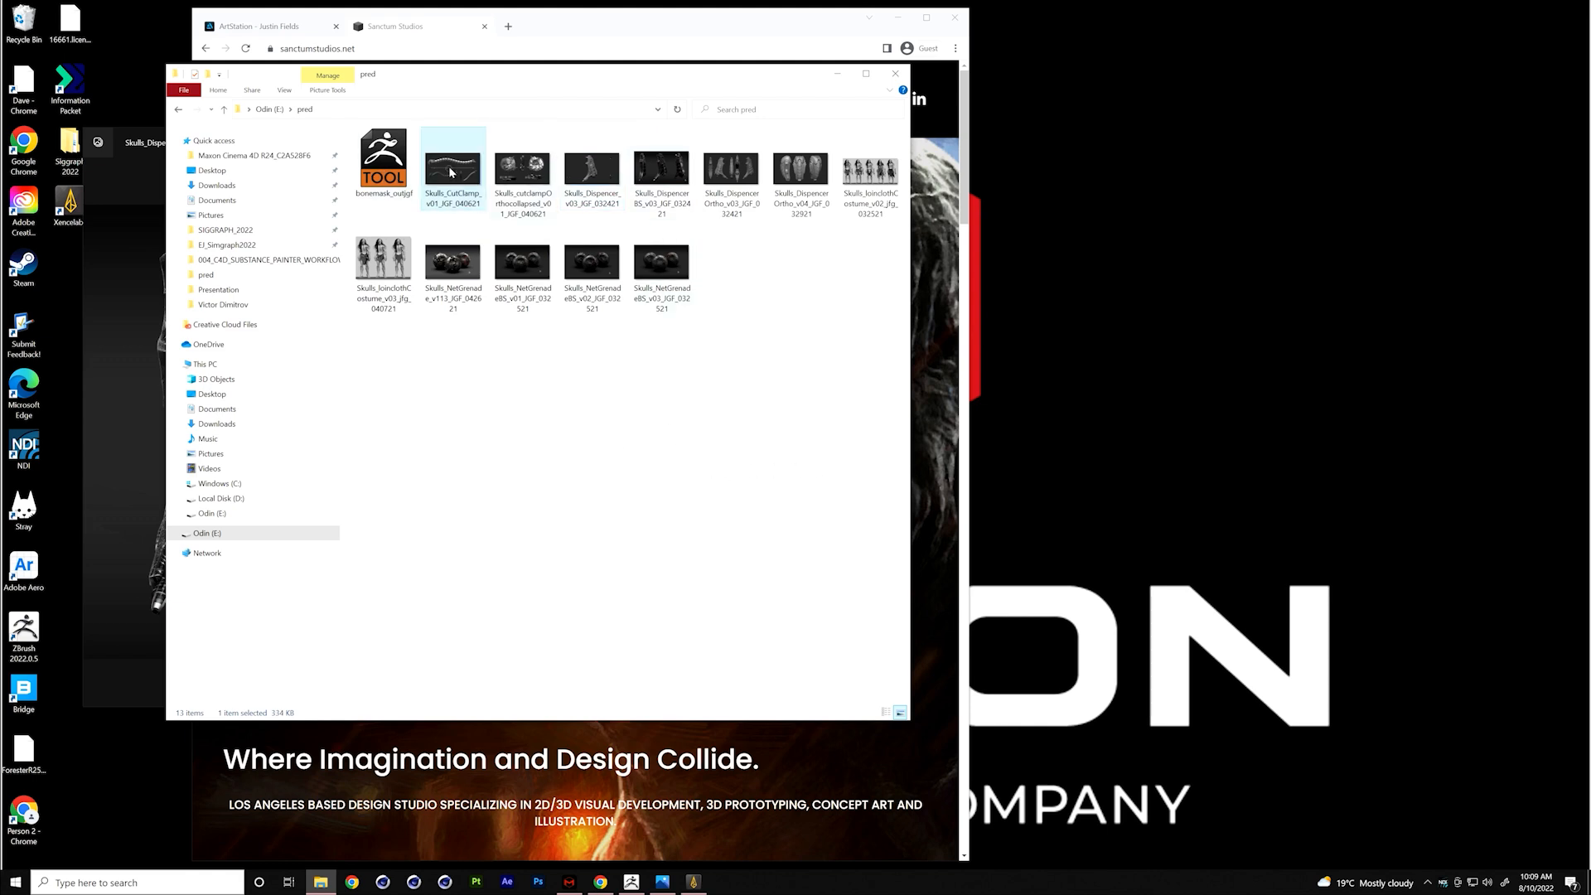
double_click(452, 171)
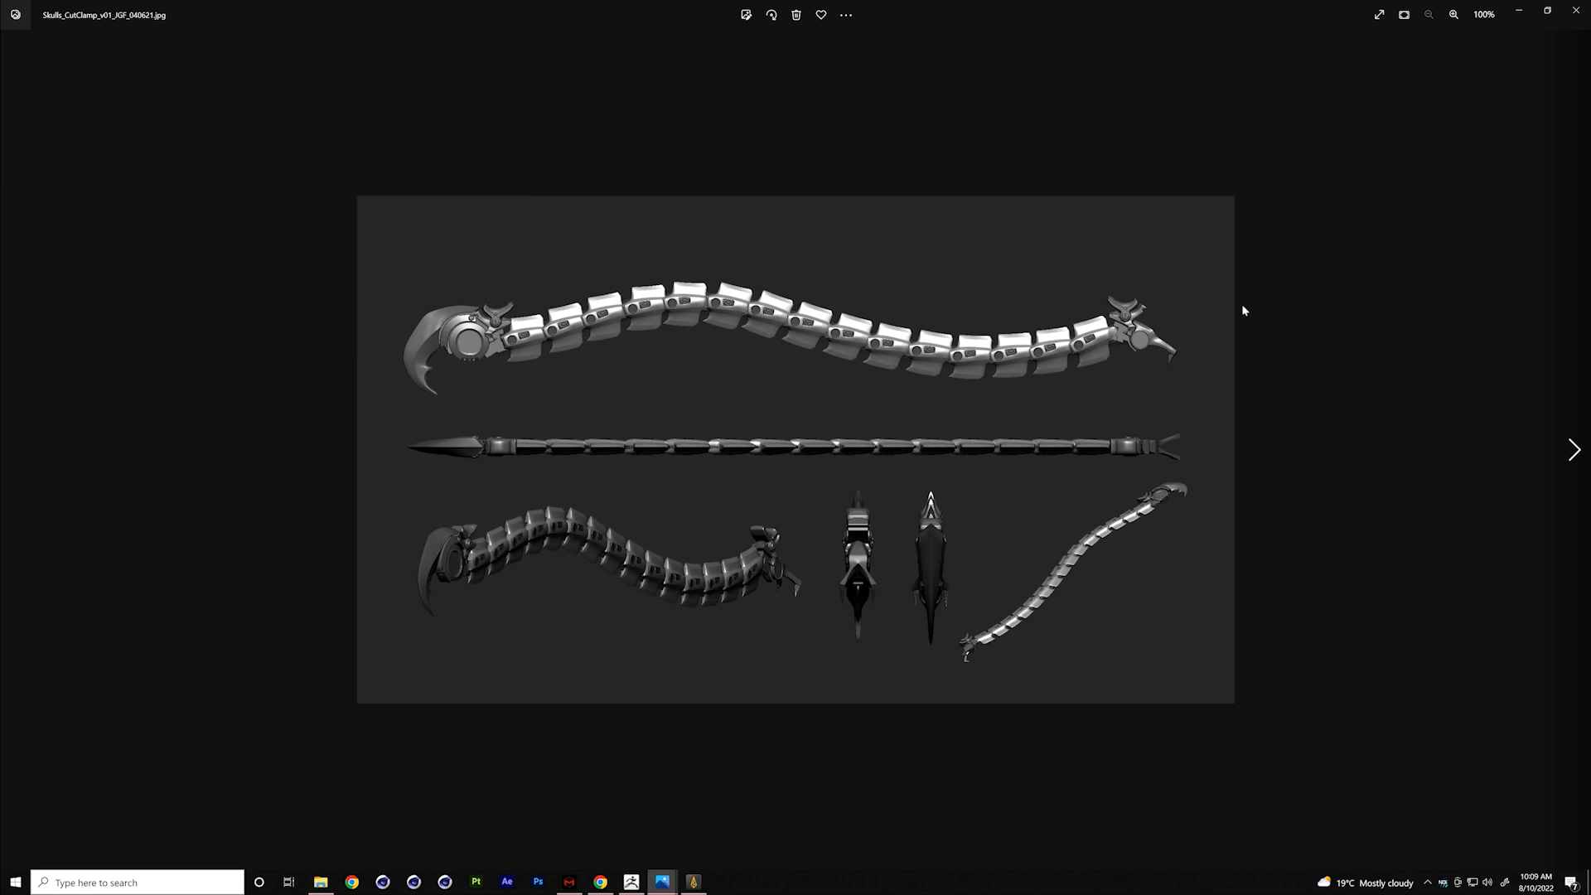
left_click(1573, 450)
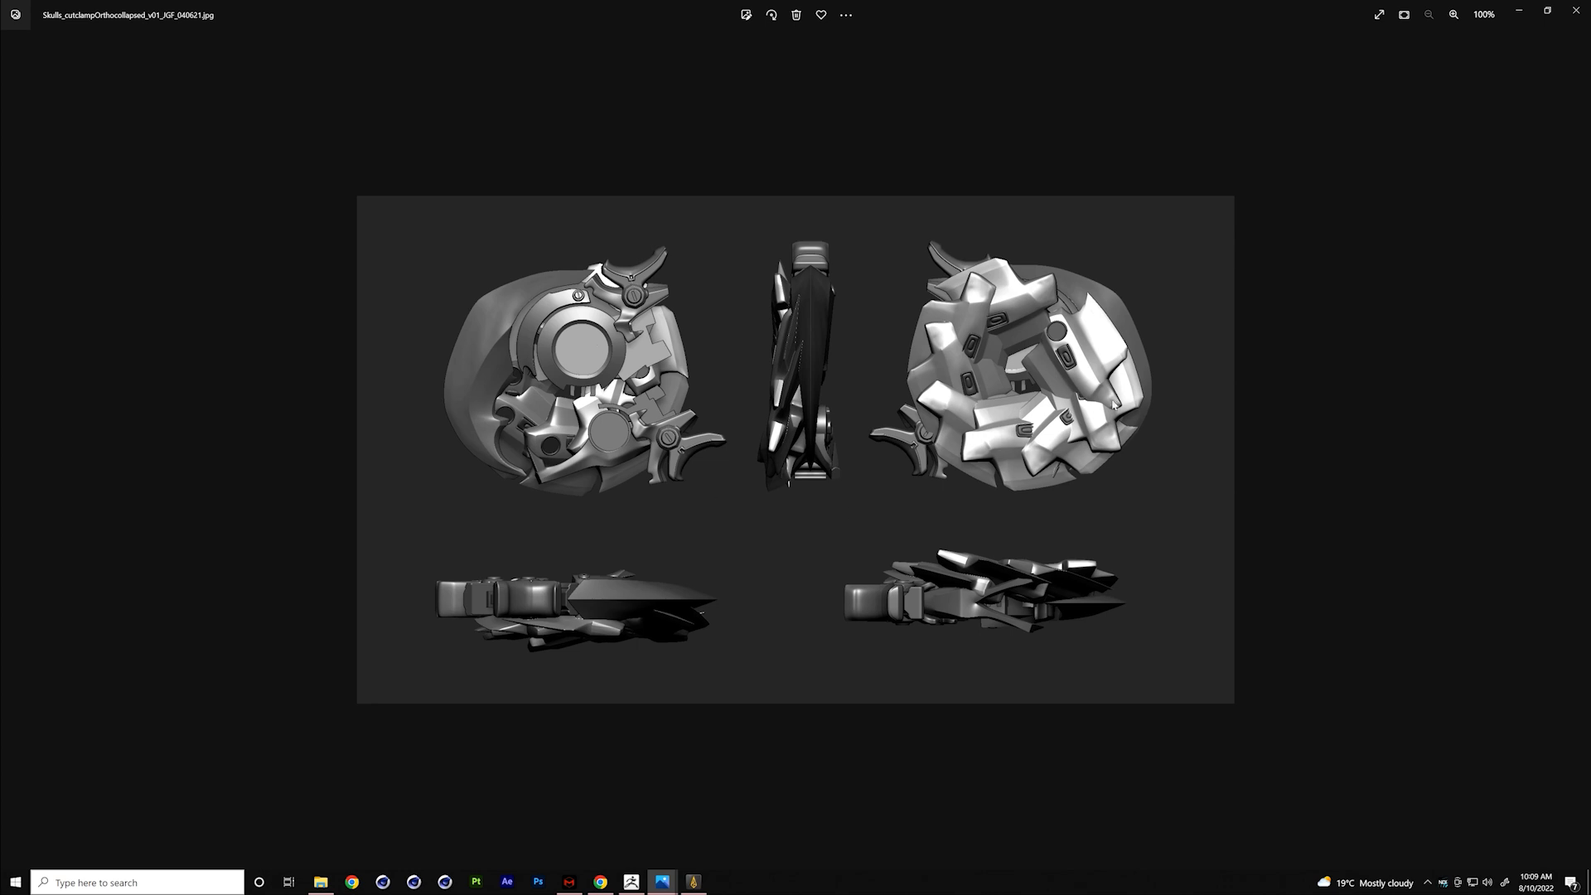
left_click(1578, 12)
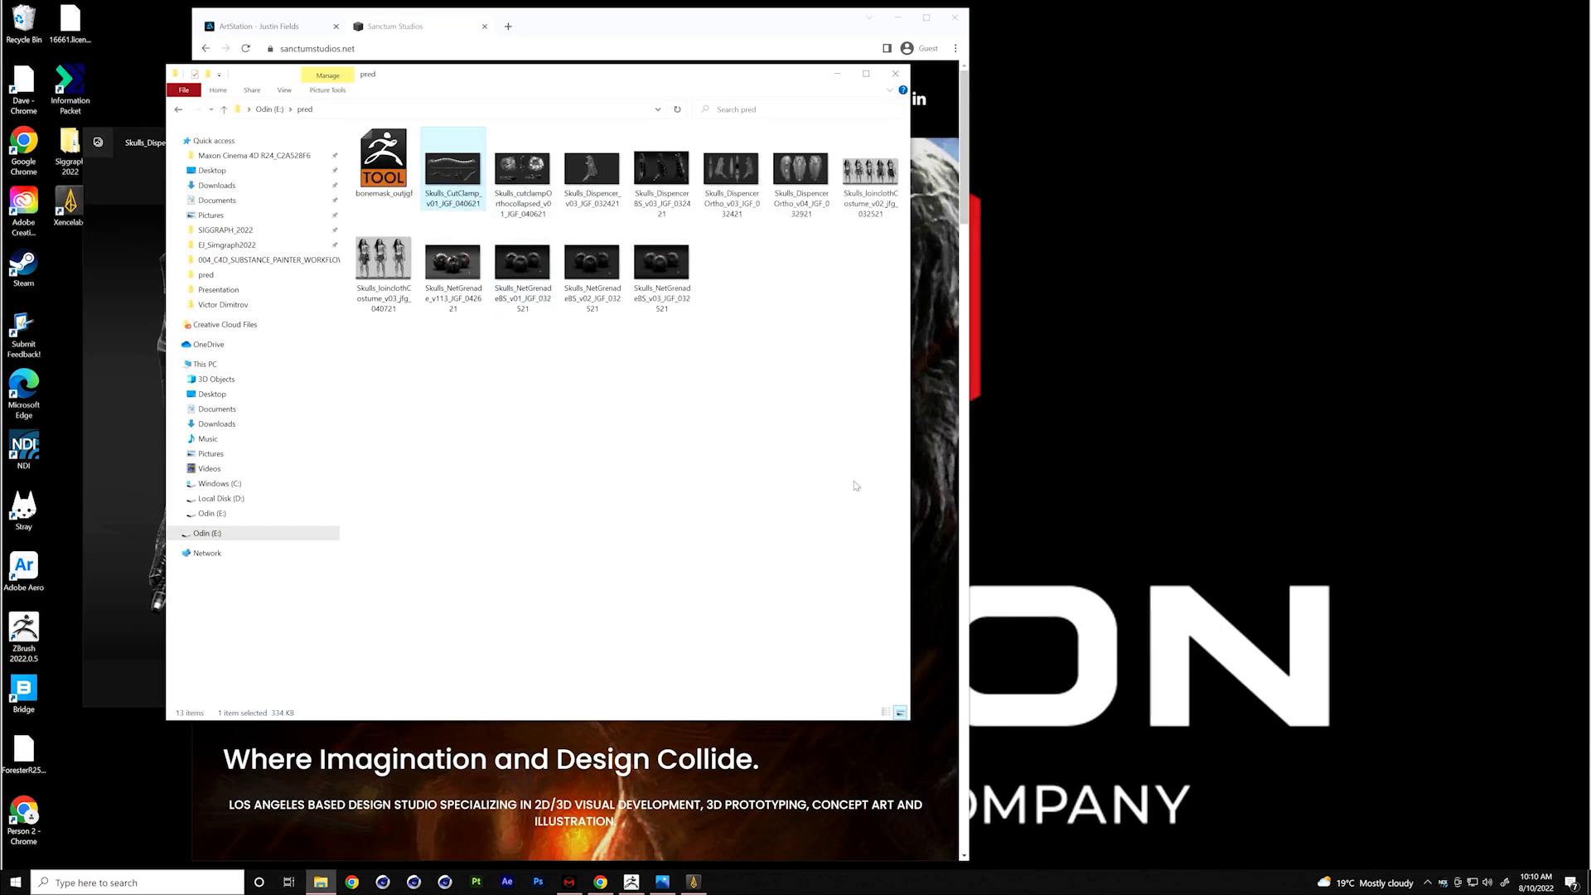
- Switch to ZBrush, make the bonemask_outjgf tool active, and examine the mask's front and inner surface detail
left_click(632, 882)
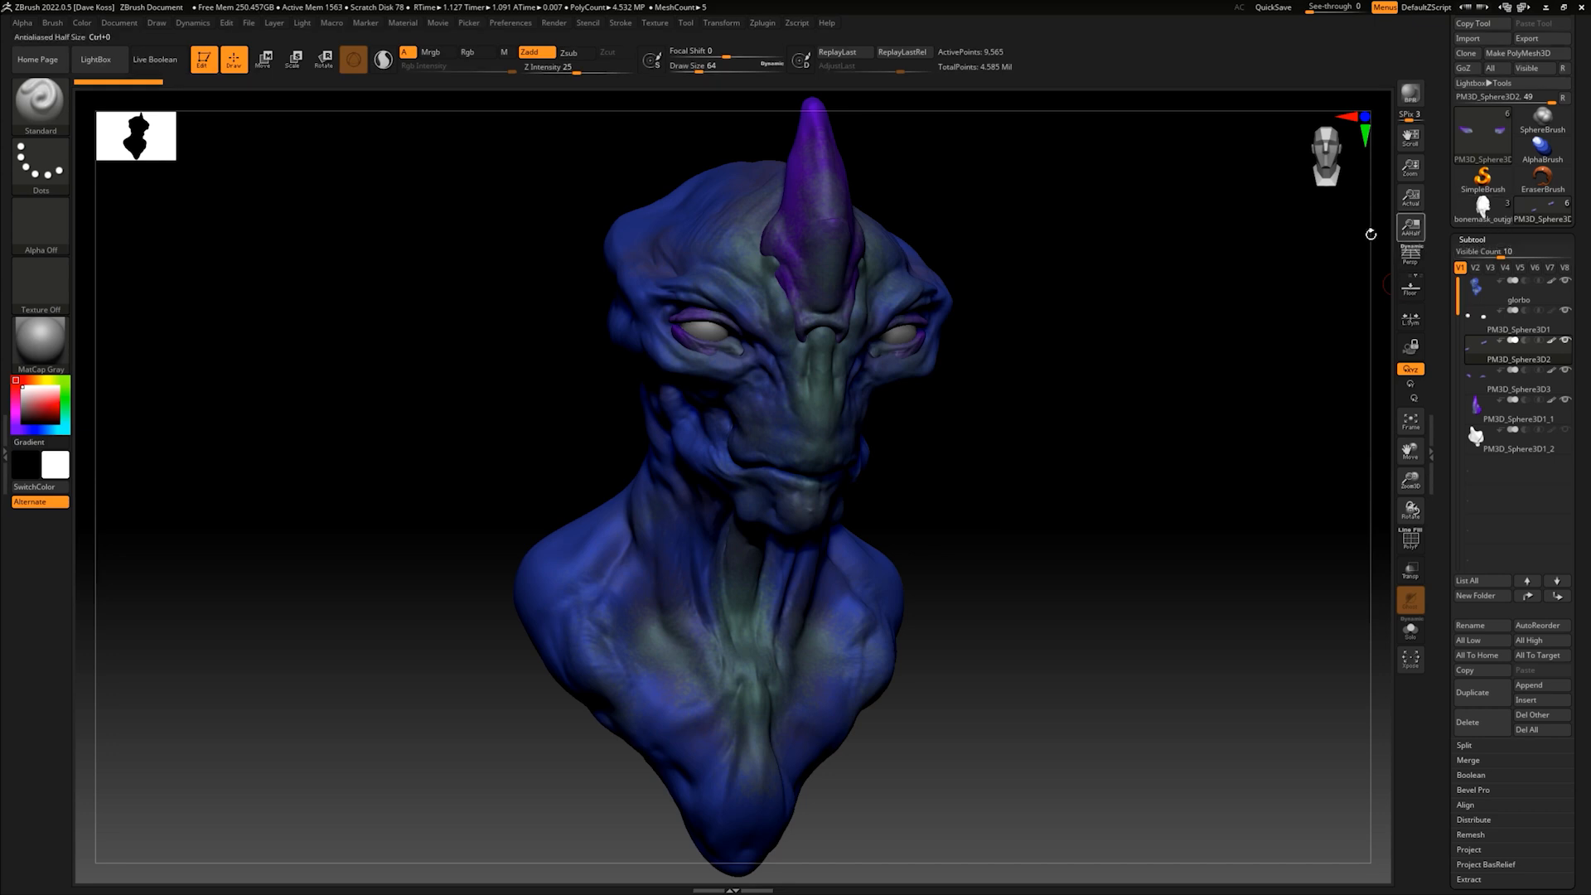
mouse_move(1166, 344)
left_mouse_down()
mouse_move(1135, 344)
mouse_move(1177, 348)
left_mouse_up()
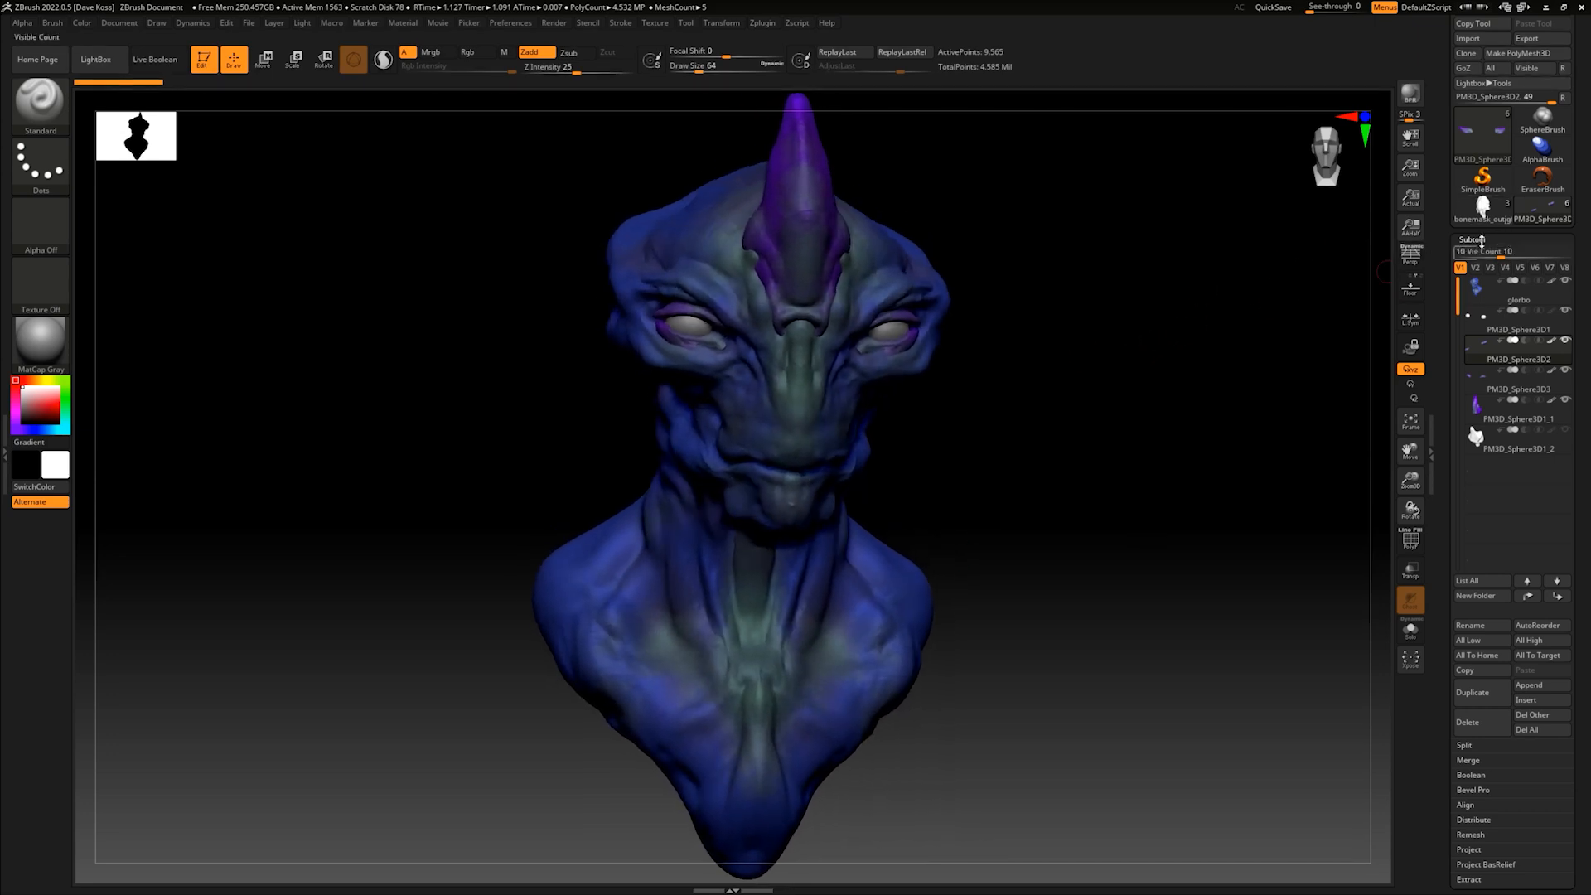
left_click(1483, 210)
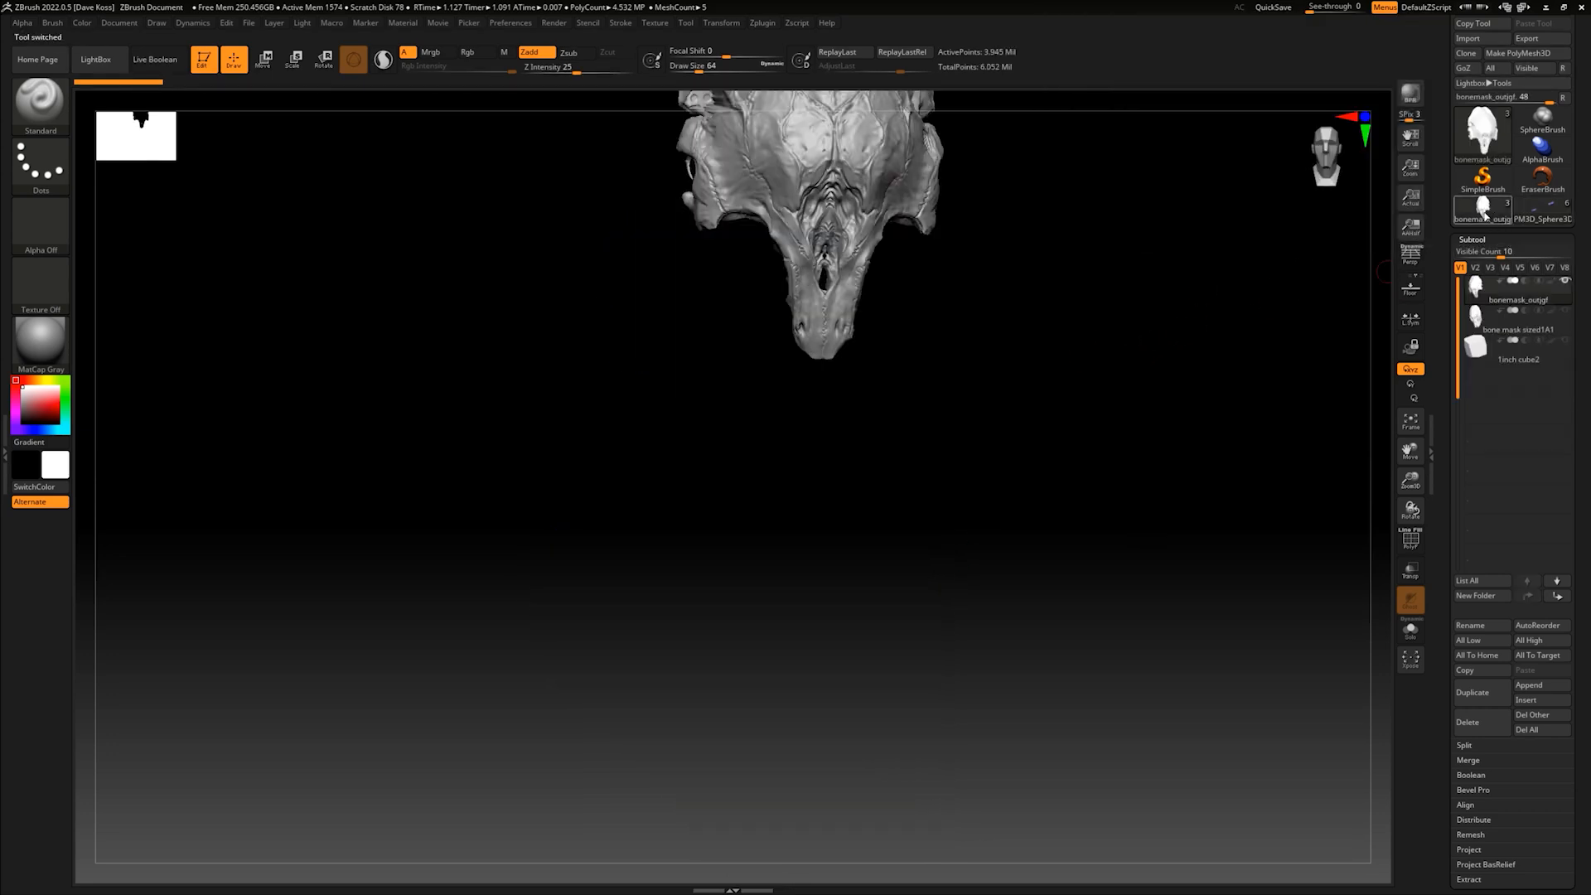
left_click_drag(1020, 388, 1006, 533)
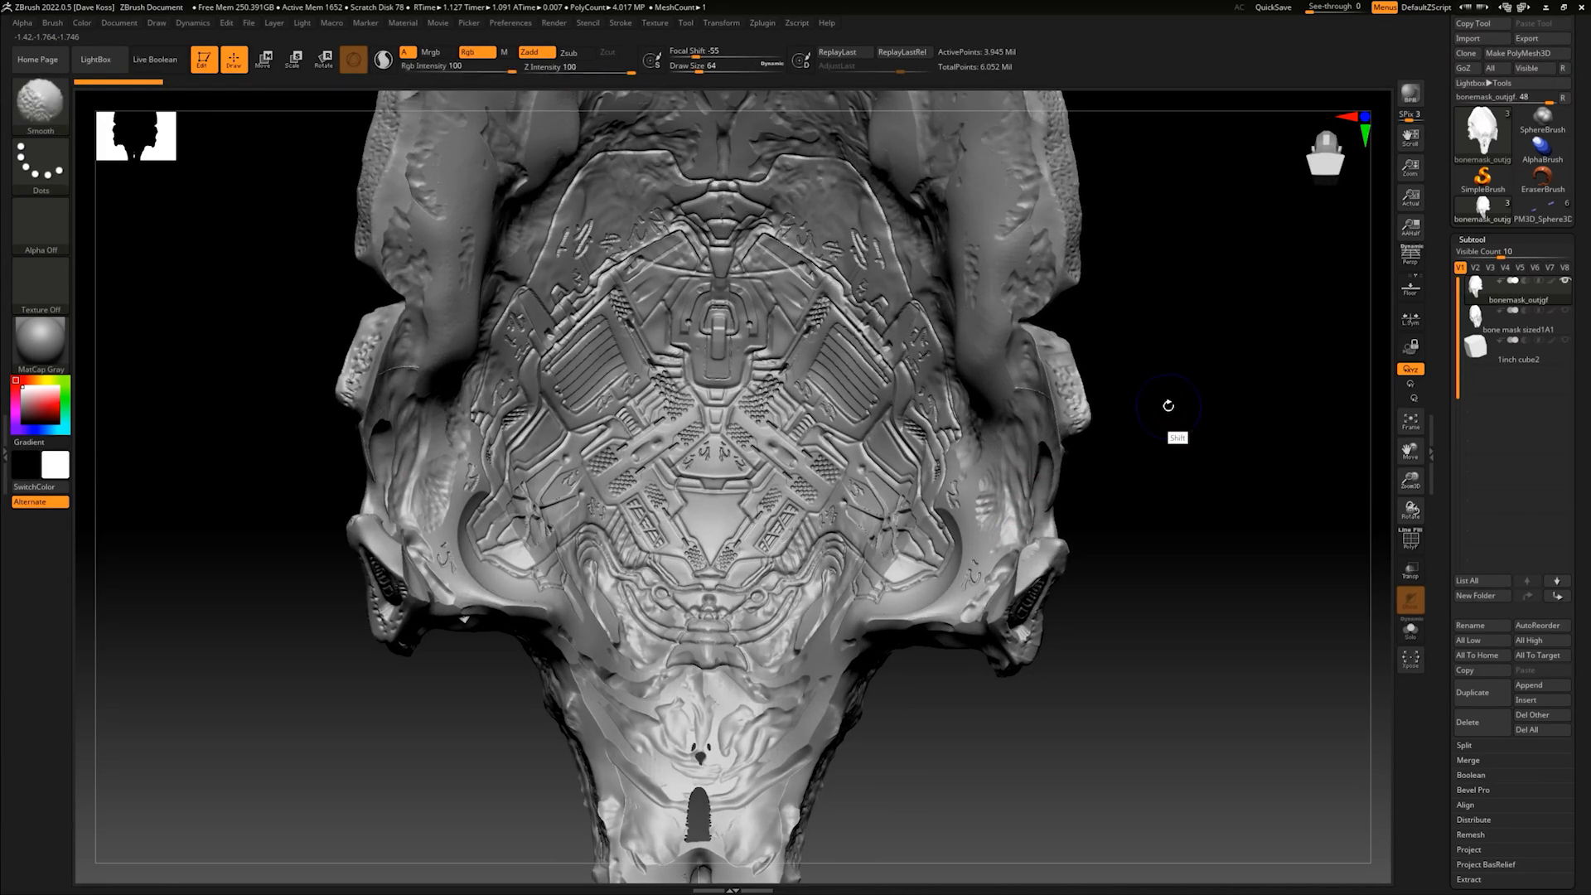
left_click_drag(1201, 338, 1080, 487)
- Show the bone mask sized1A1 subtool and examine it together with the outer bone mask
mouse_move(1565, 316)
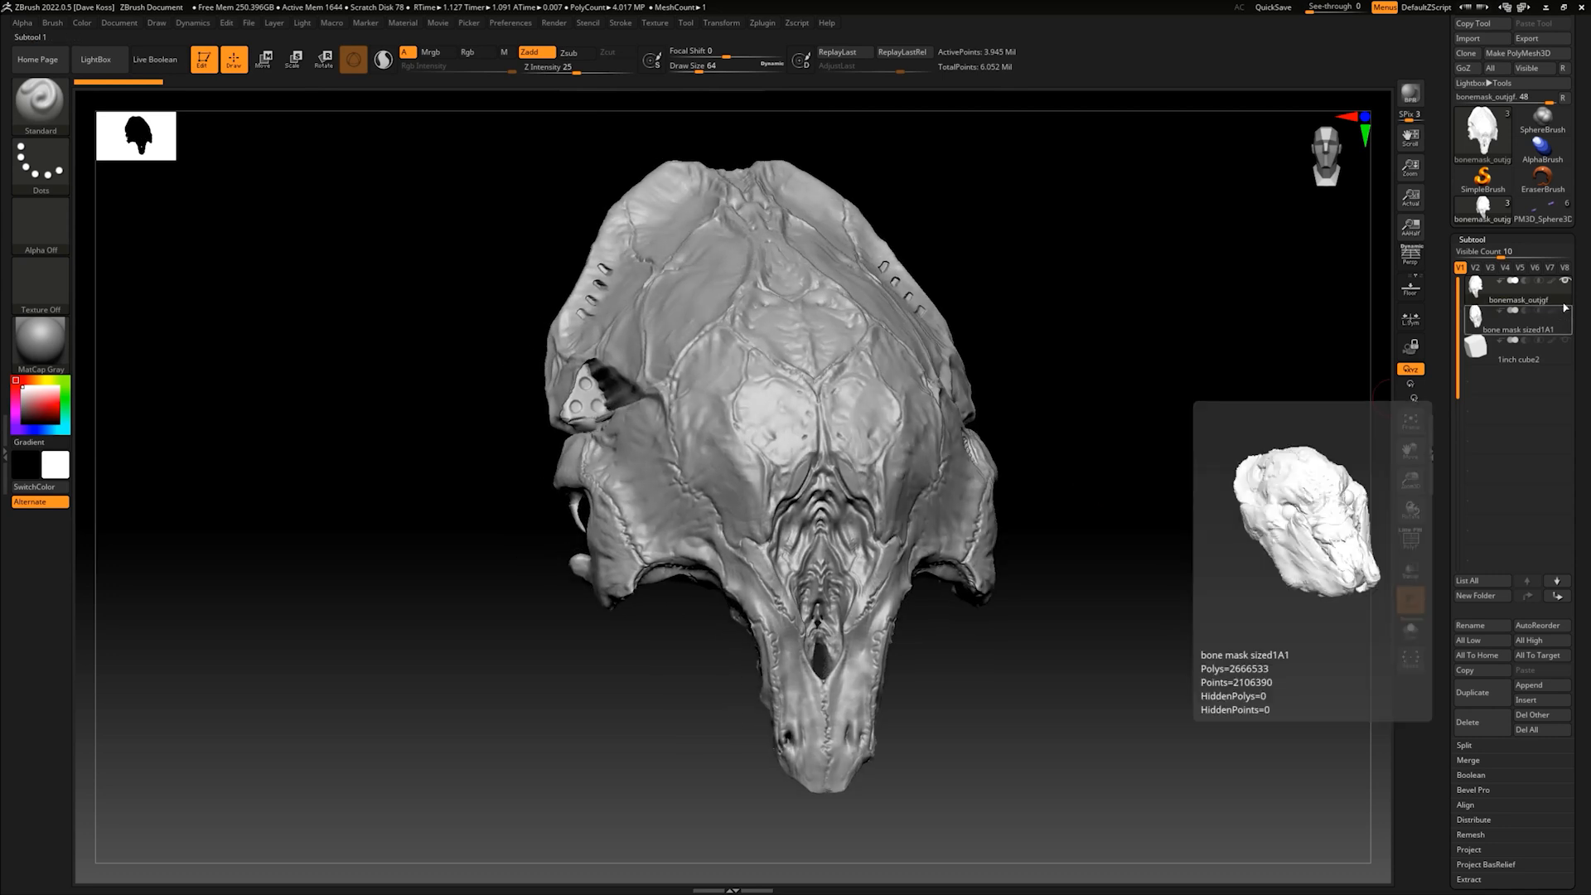
left_click(1565, 311)
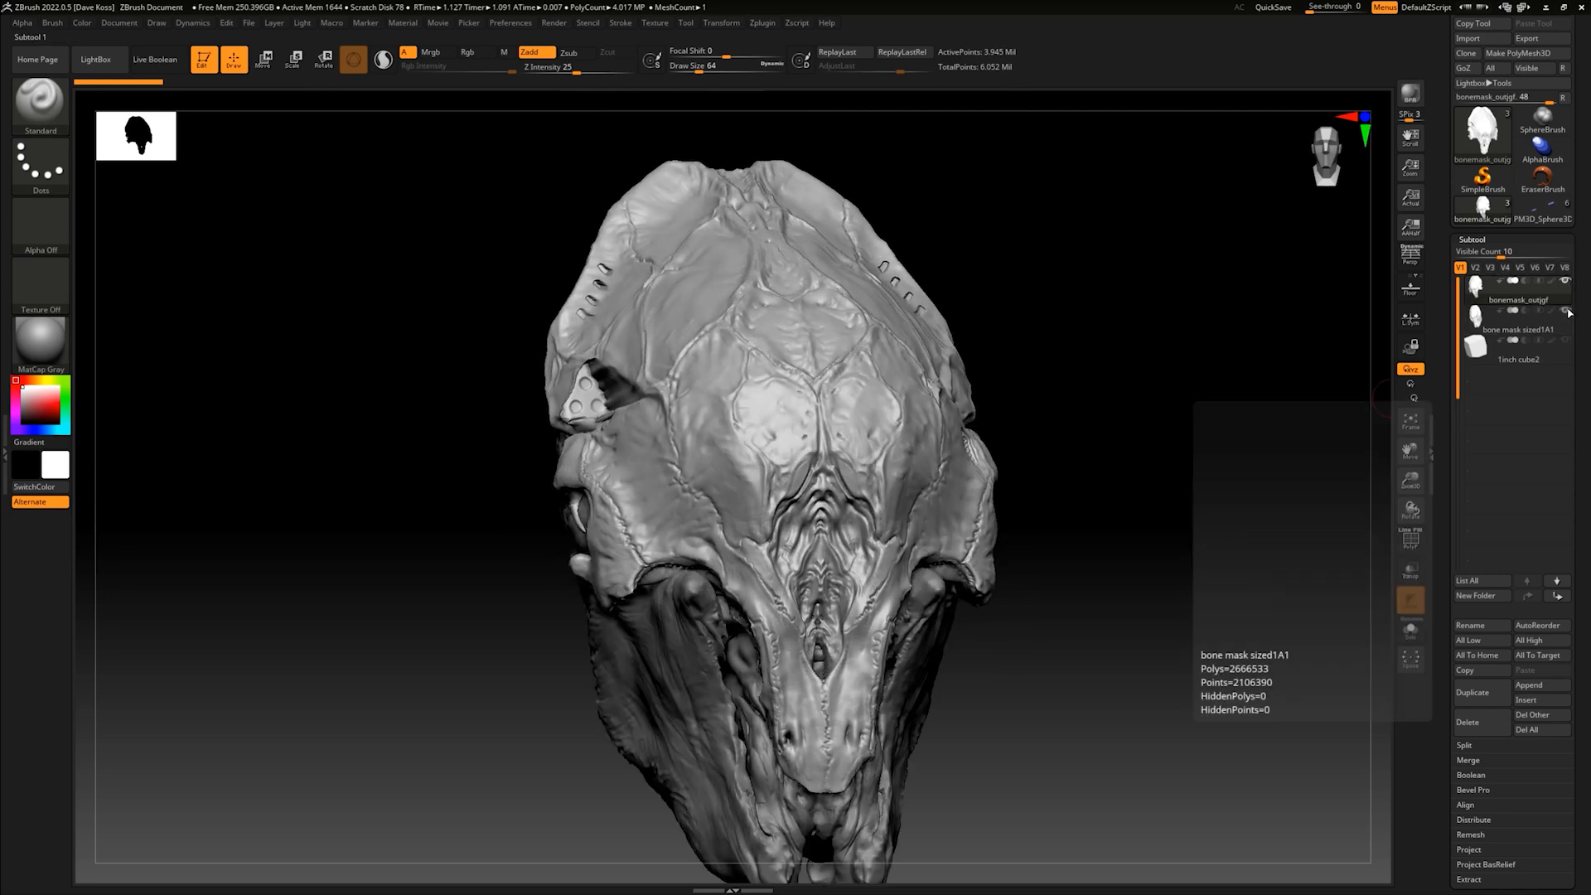
left_click_drag(1182, 465, 1066, 366)
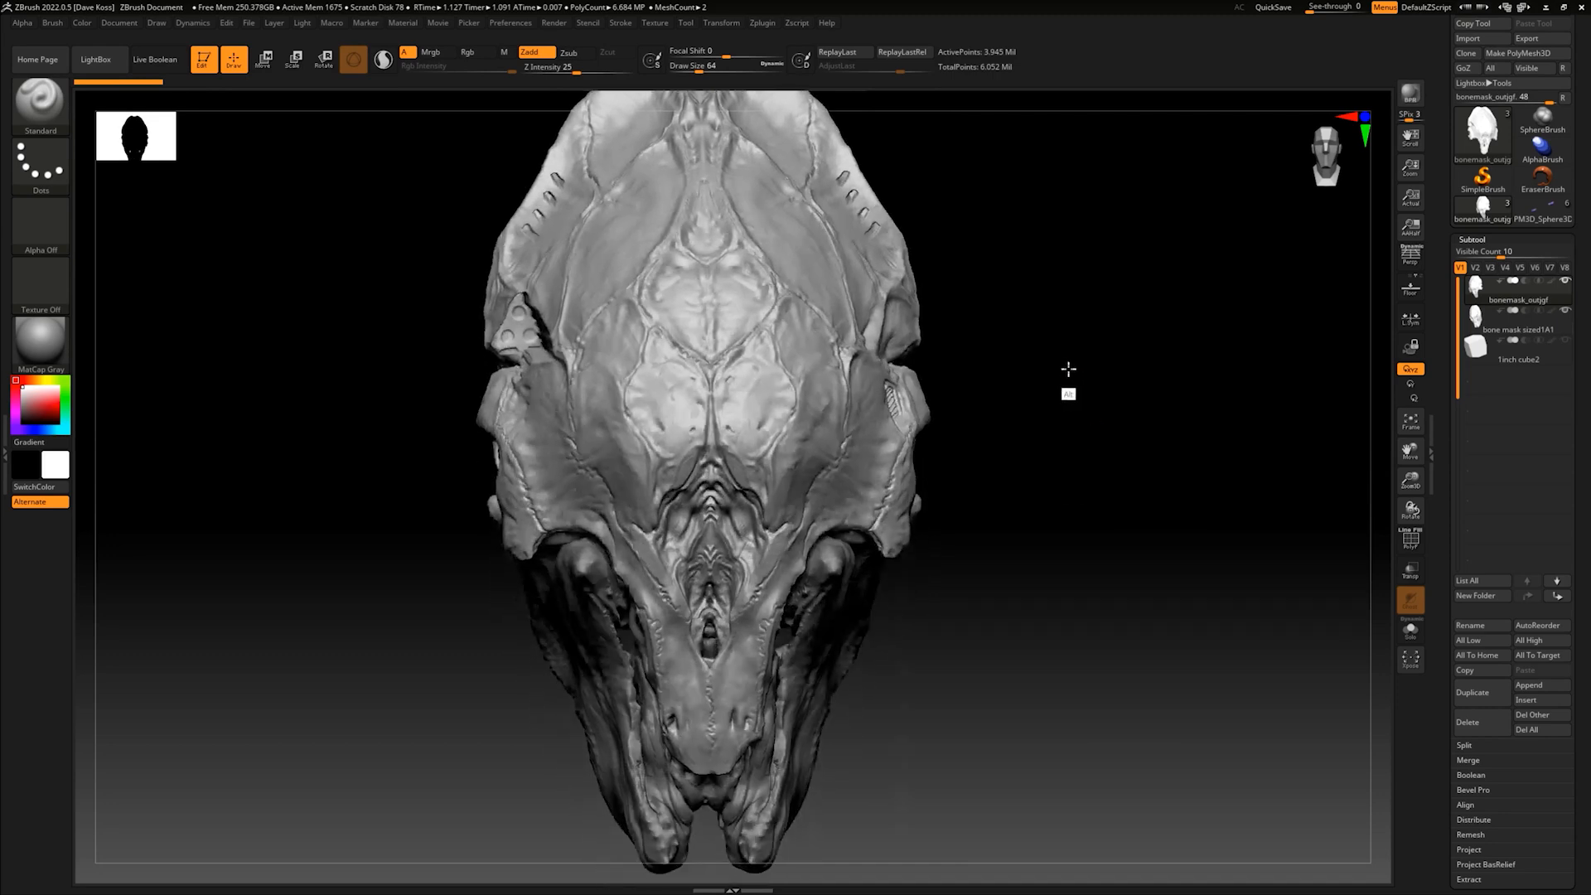
left_click_drag(1051, 475, 1175, 459)
mouse_move(1120, 464)
left_mouse_down()
mouse_move(1097, 487)
mouse_move(1125, 502)
mouse_move(1108, 511)
left_mouse_up()
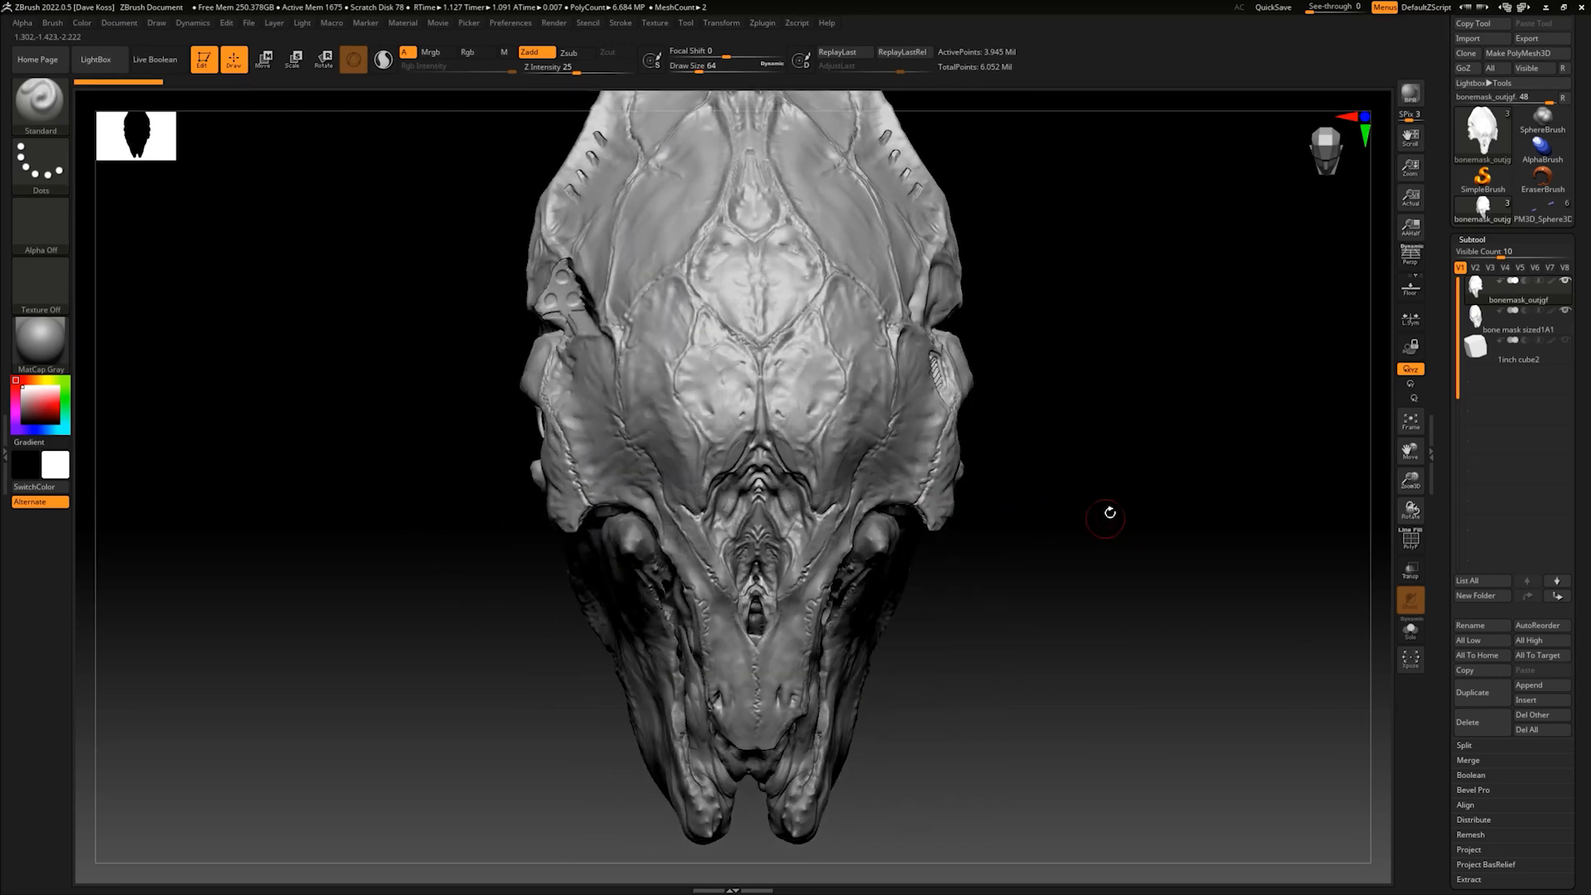
- Switch back to File Explorer and open alien_insect_v001_jgf_082120 from the trek folder on Odin (E:)
left_click(1545, 7)
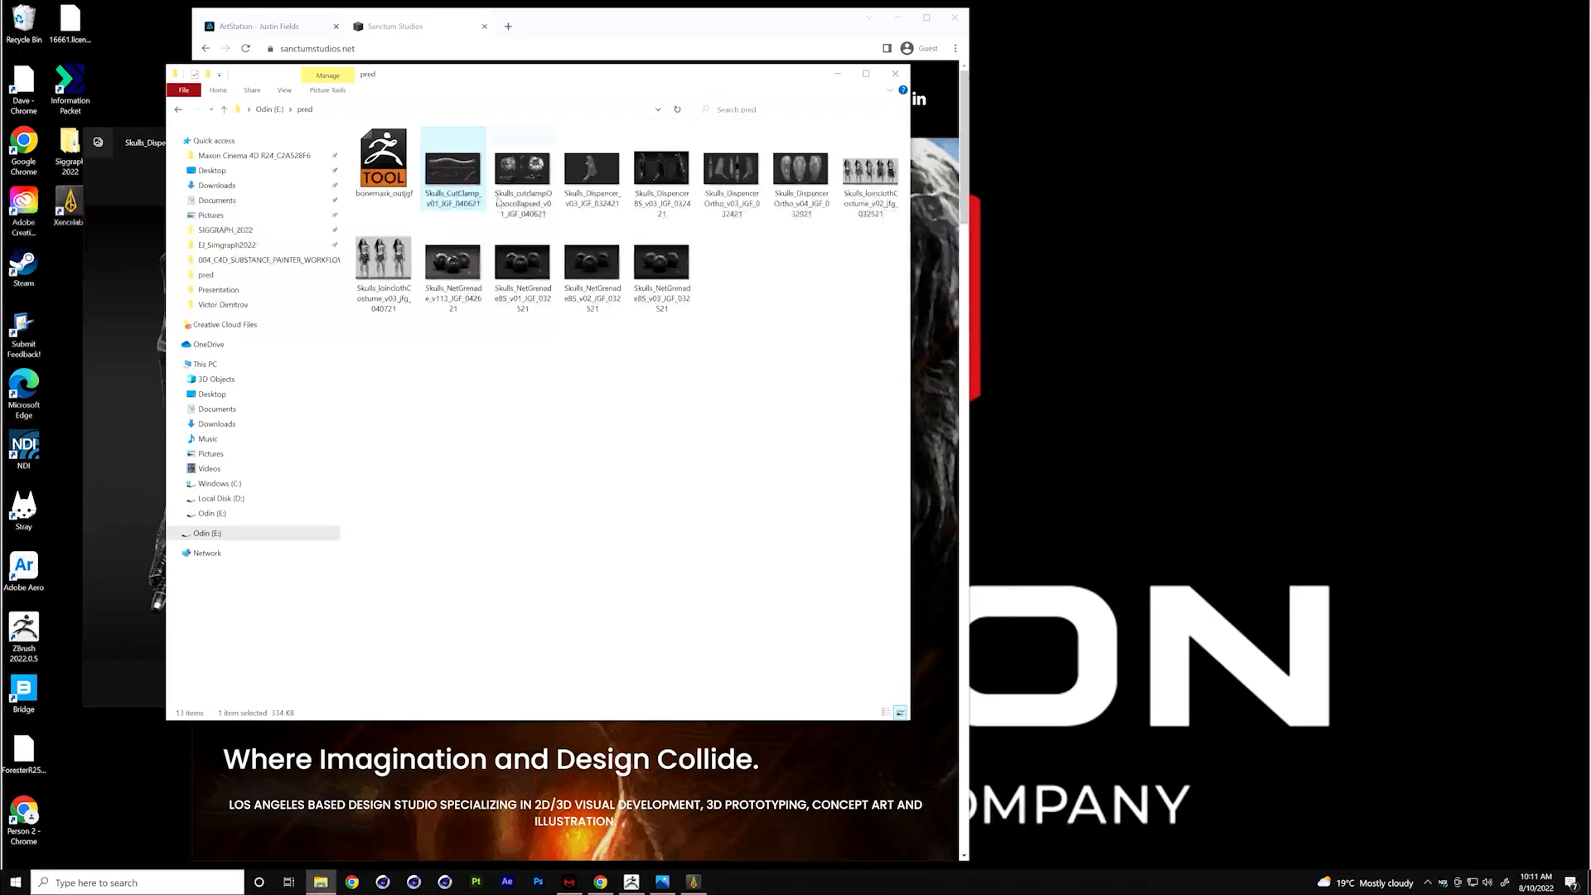
left_click(183, 111)
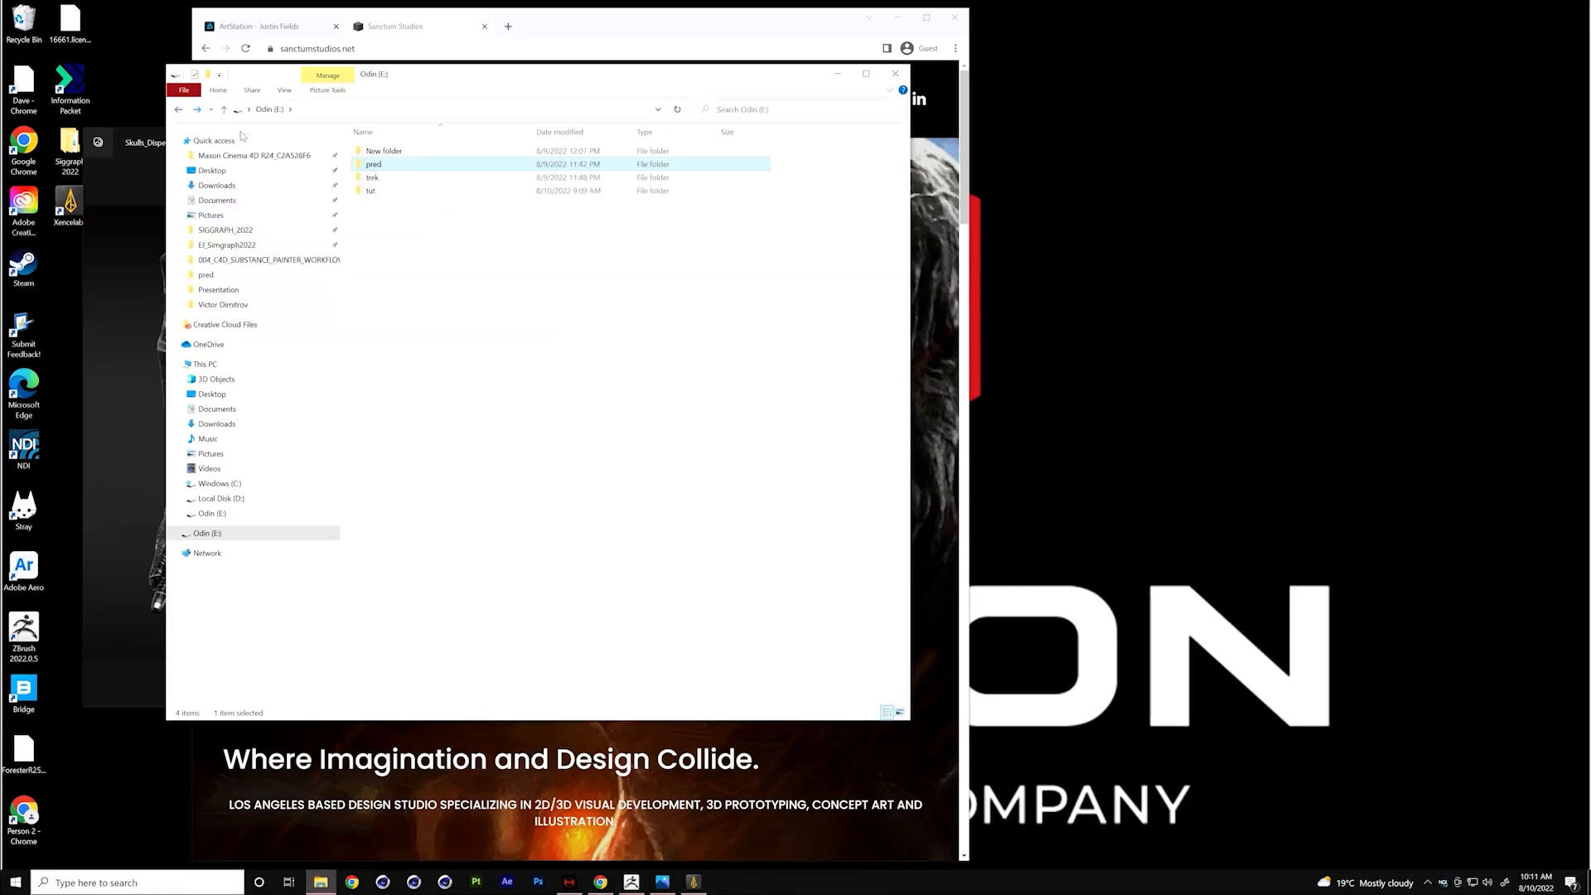
double_click(372, 177)
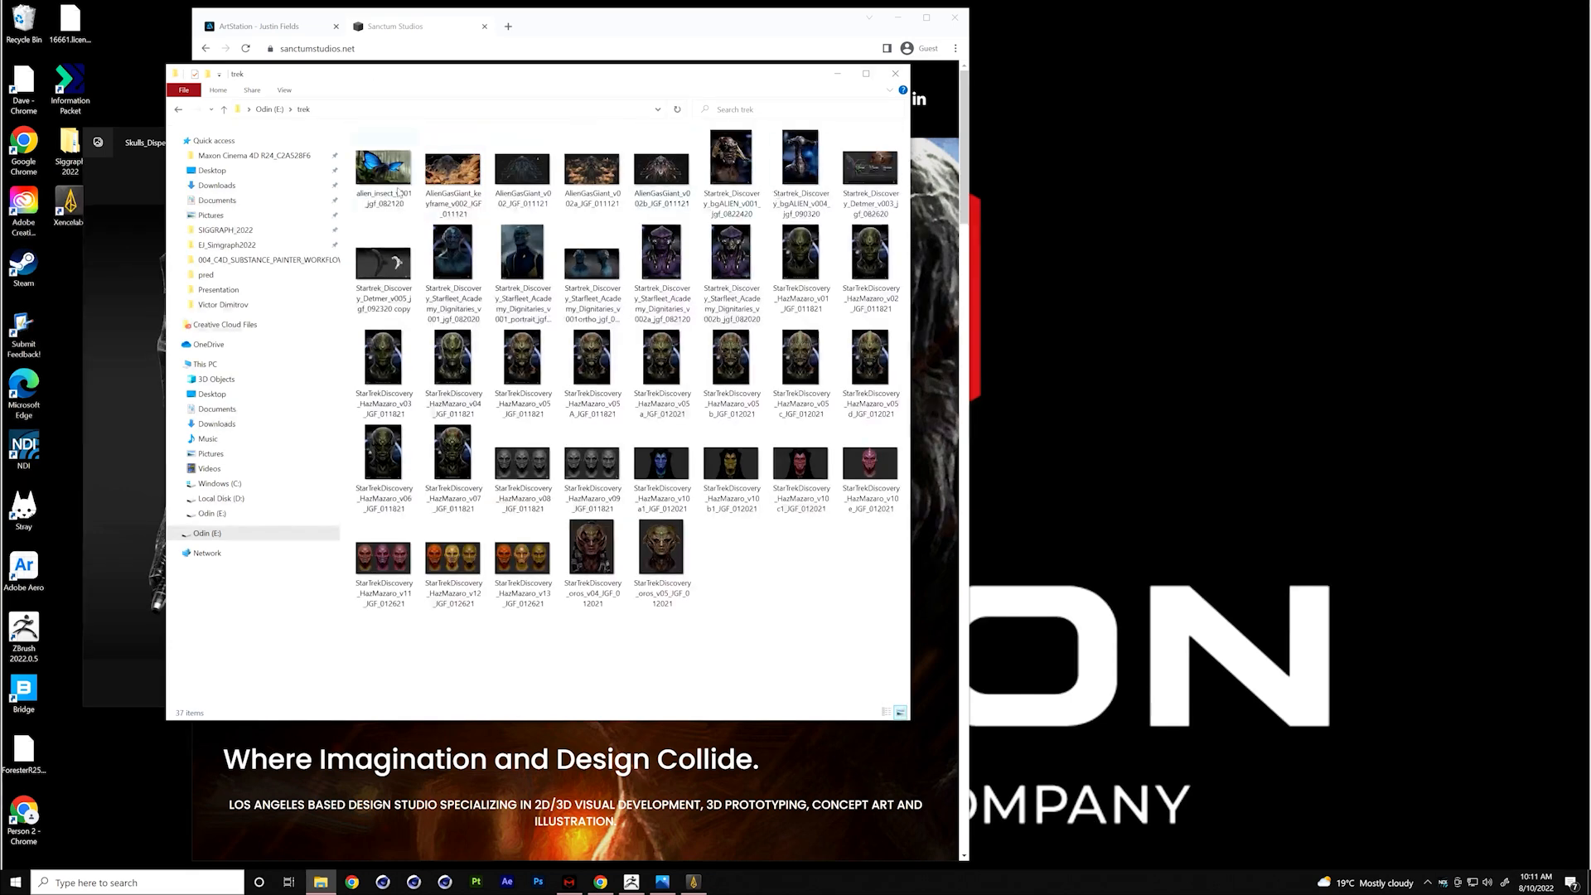
double_click(386, 166)
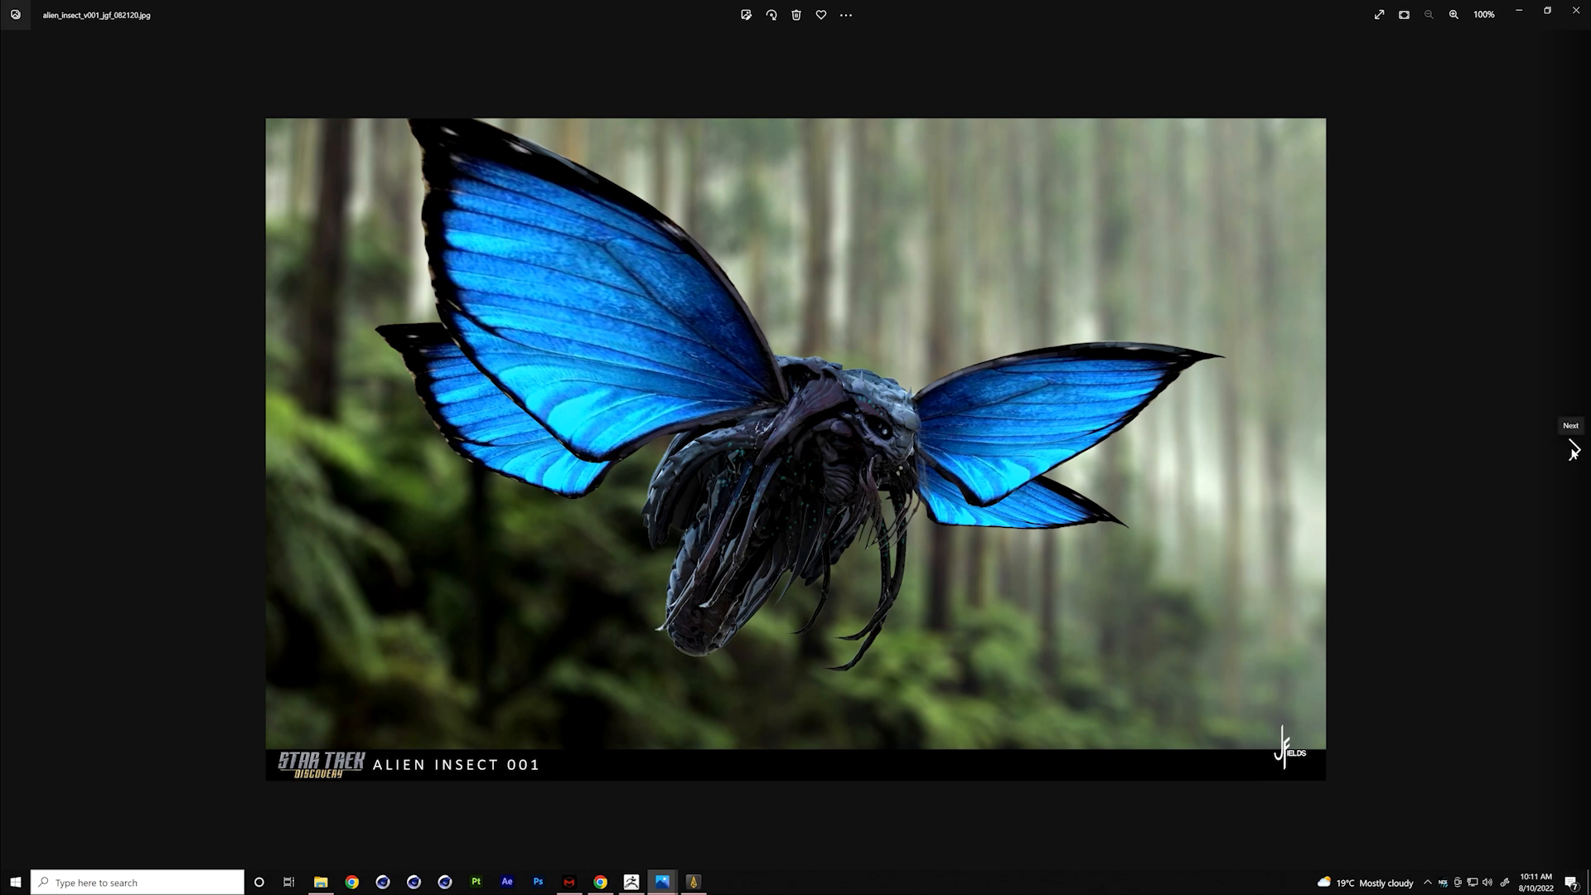
- View the AlienGasGiant images from the v002 keyframe through AlienGasGiant_v002b_JGF_011121
left_click(1573, 450)
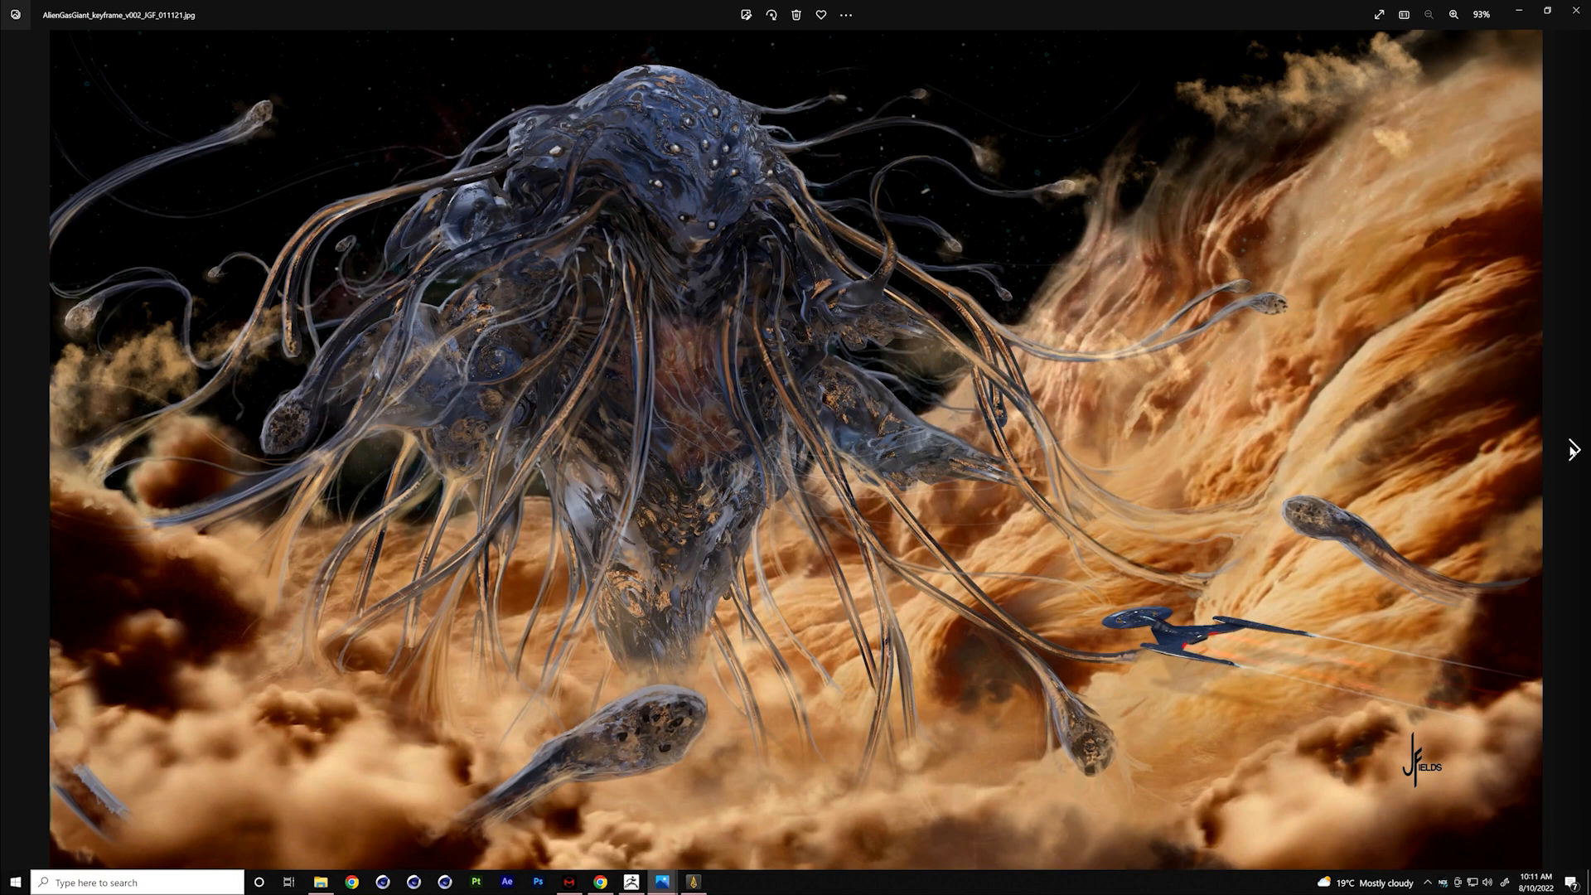
left_click(1573, 450)
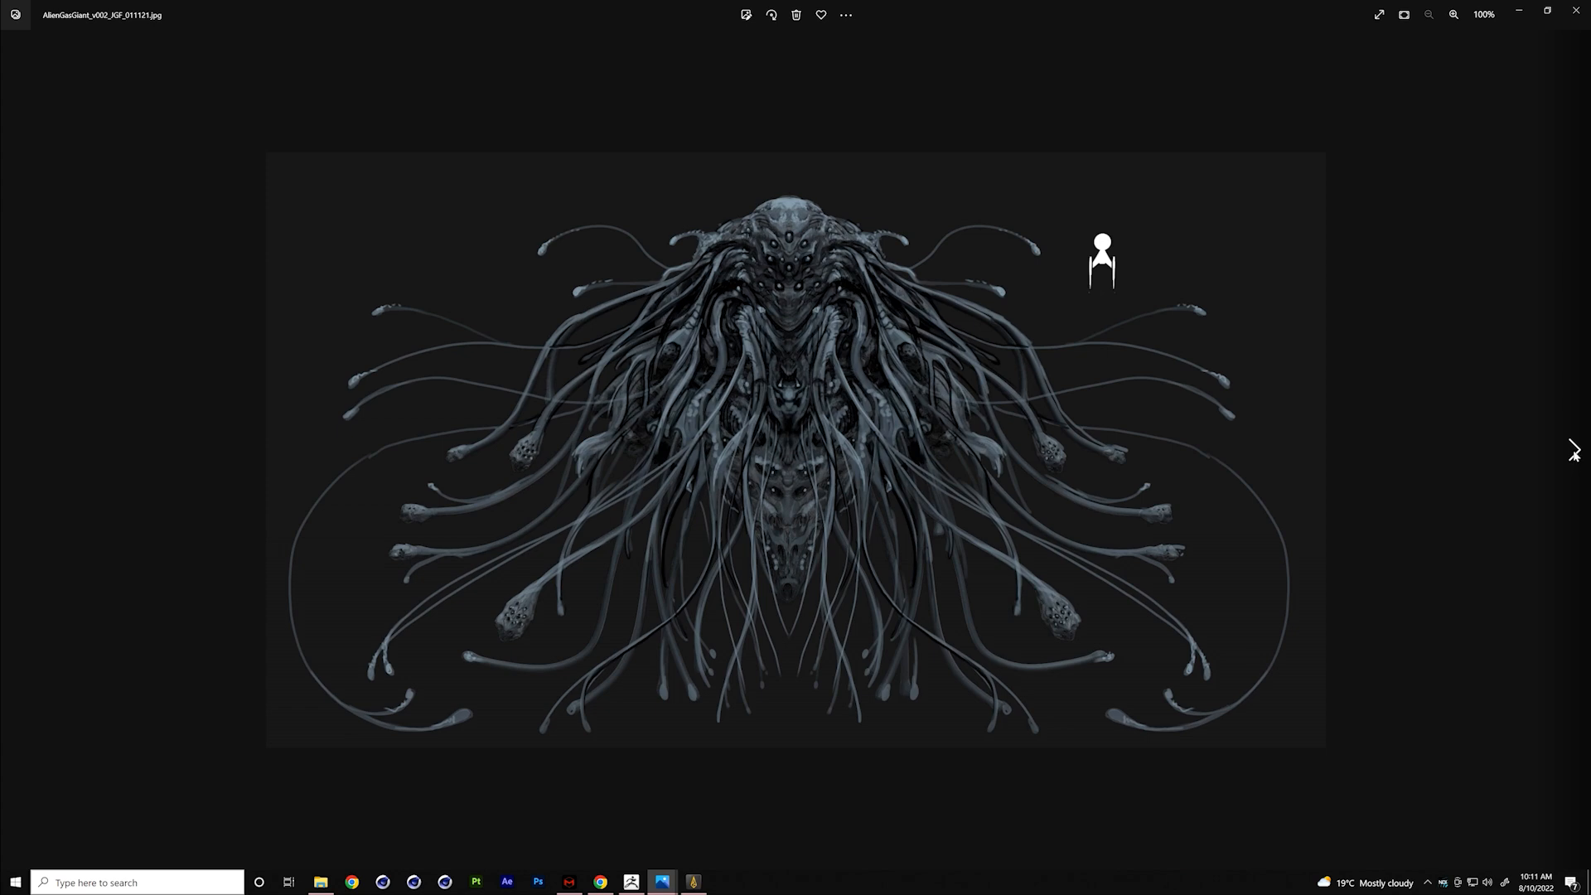
left_click(1573, 450)
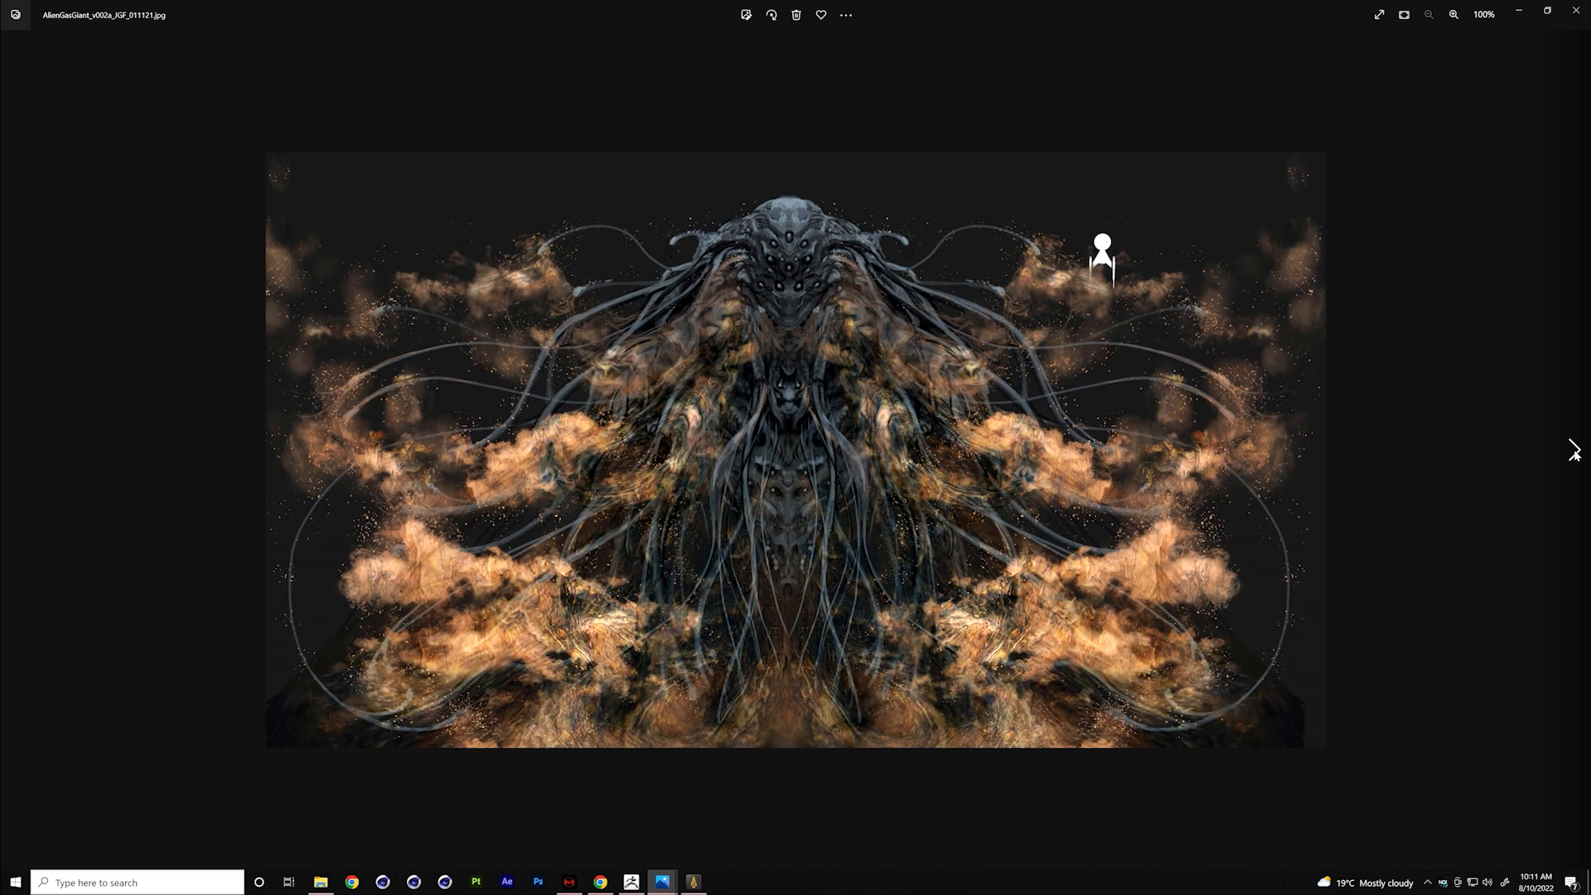
left_click(1573, 450)
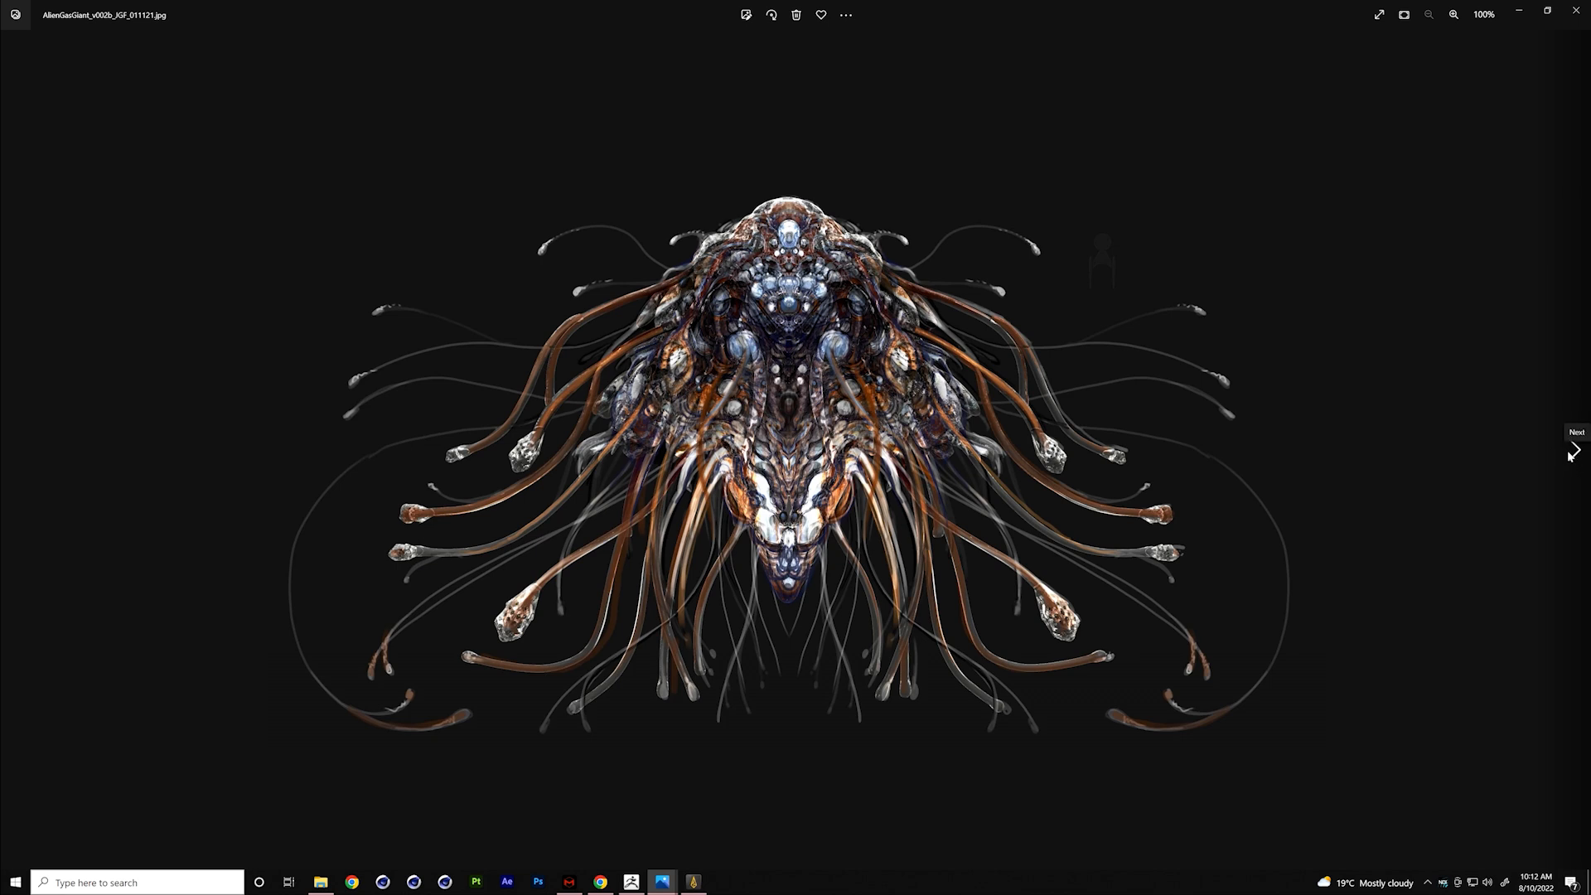
- View the Star Trek Discovery background alien v001 and v004 portraits and the Detmer v003 design sheet
left_click(1573, 453)
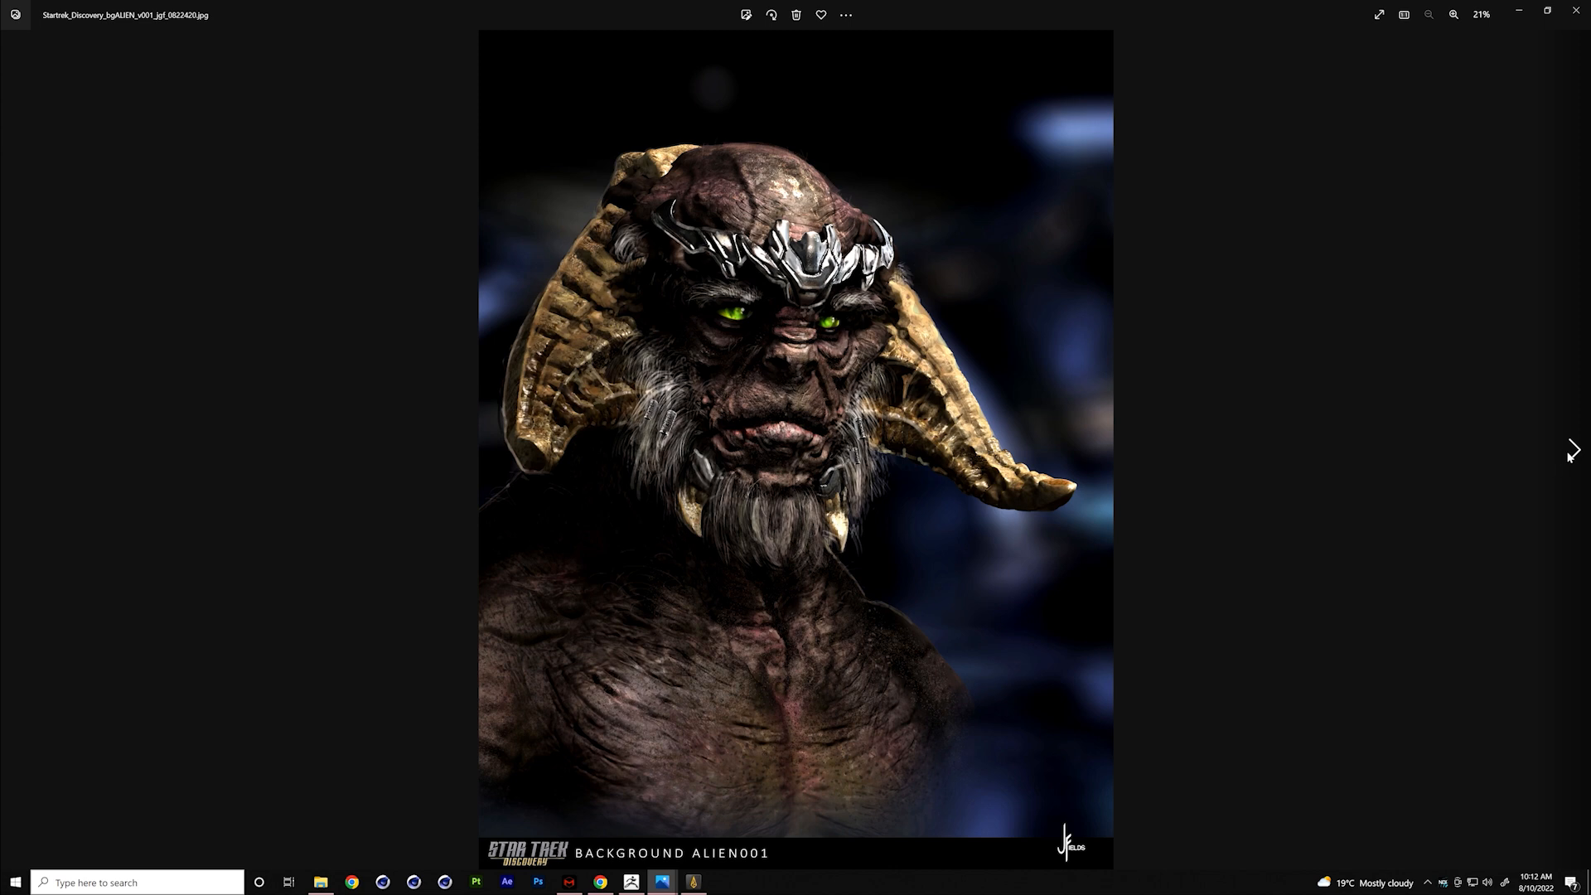
left_click(1574, 450)
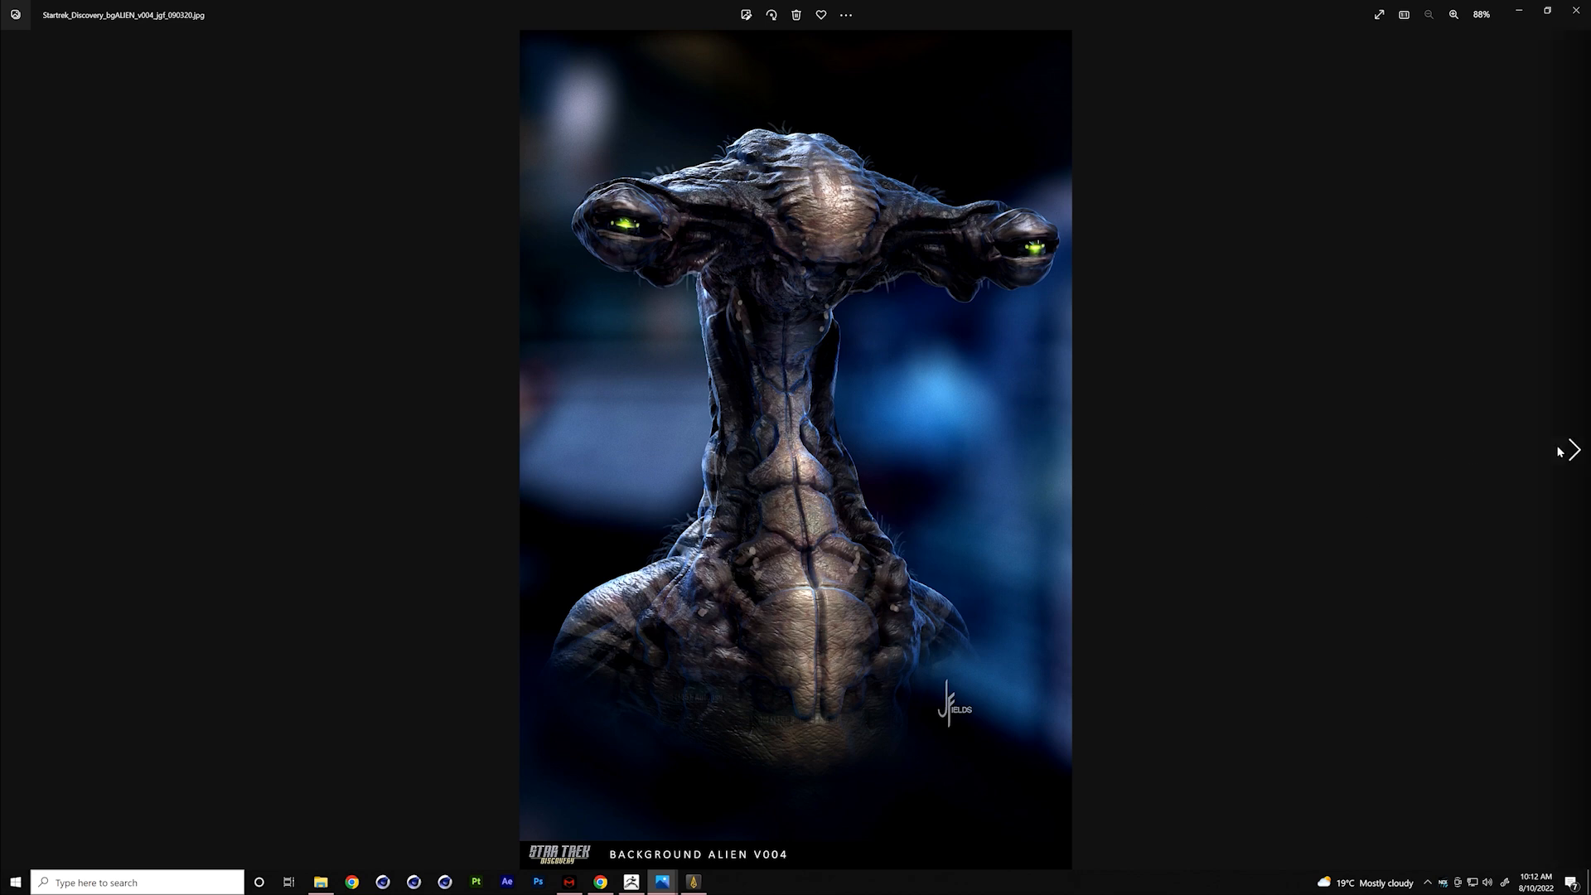
left_click(1574, 453)
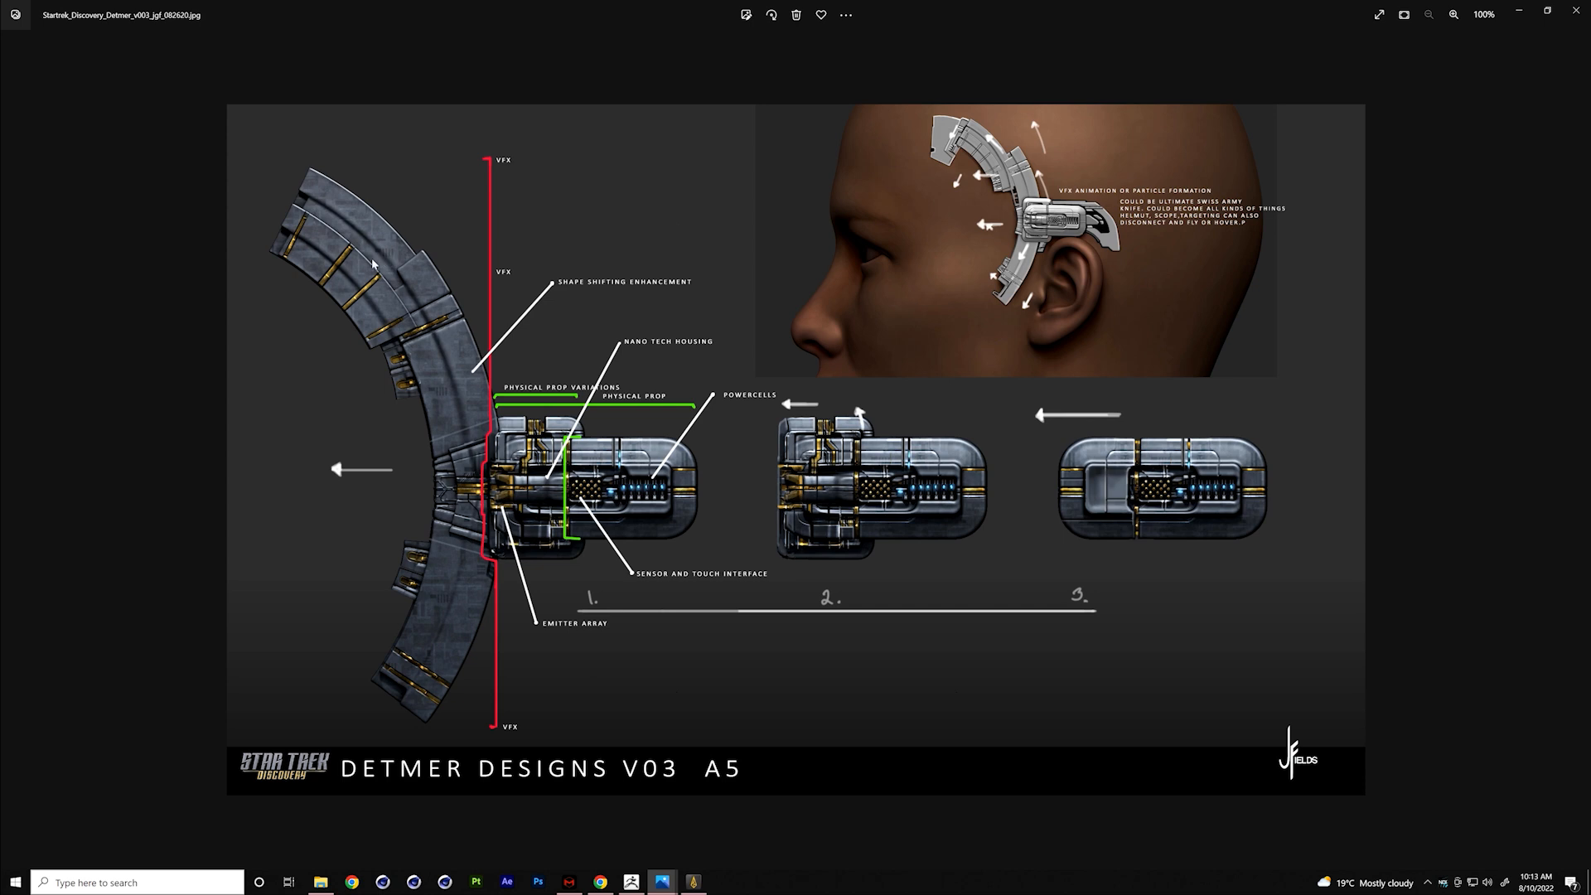
- View the Detmer v005 implant sheet and the Starfleet Academy Dignitaries images from v001 through v002b
mouse_move(1566, 448)
left_click(1571, 450)
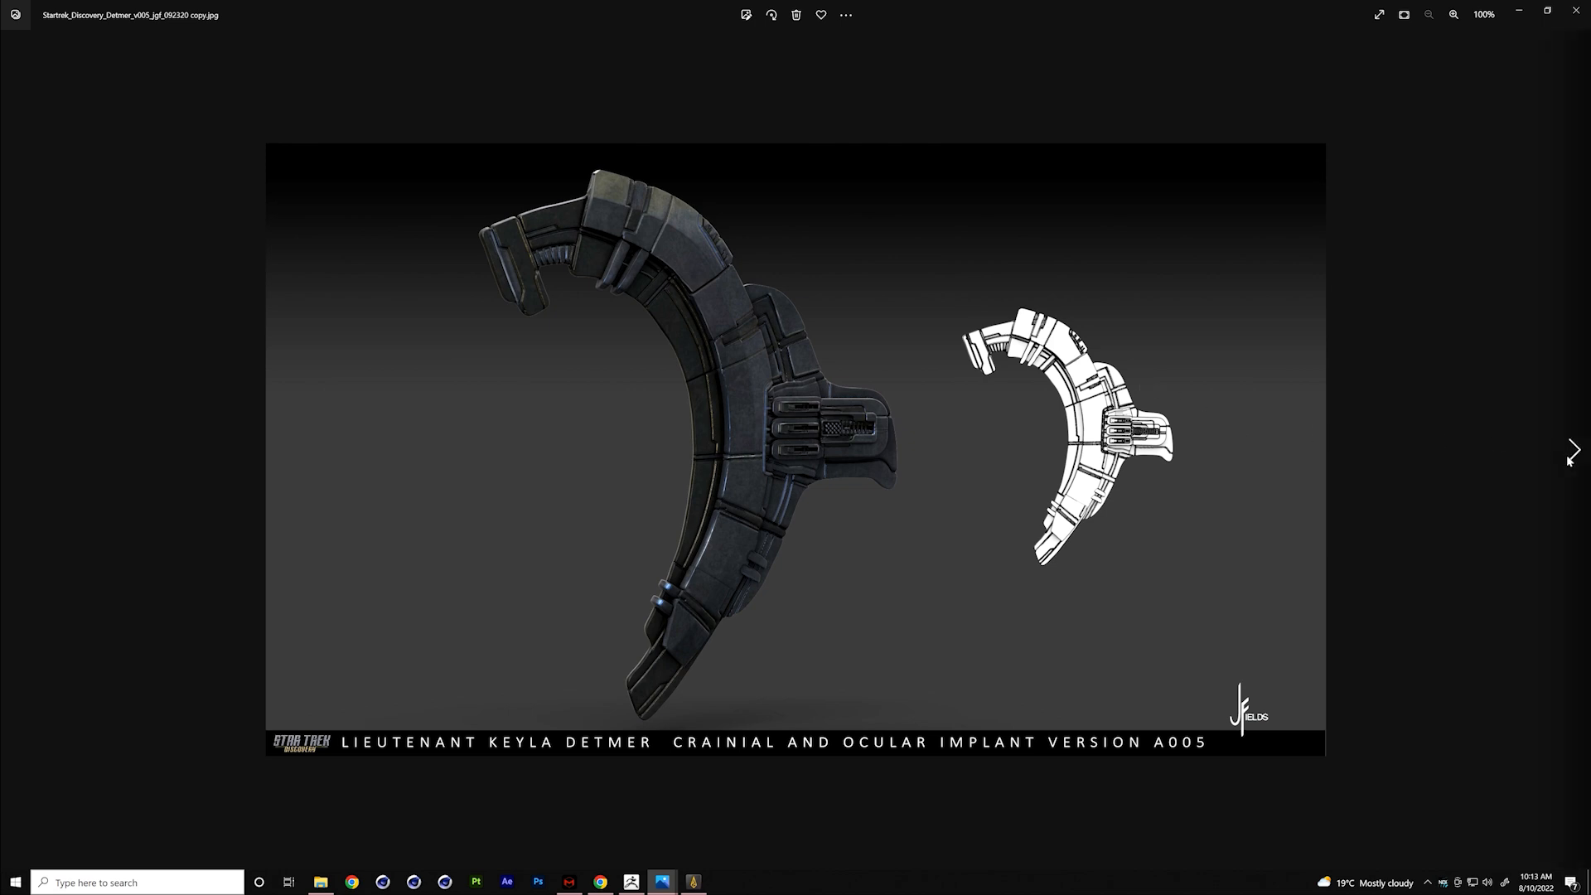
left_click(1575, 452)
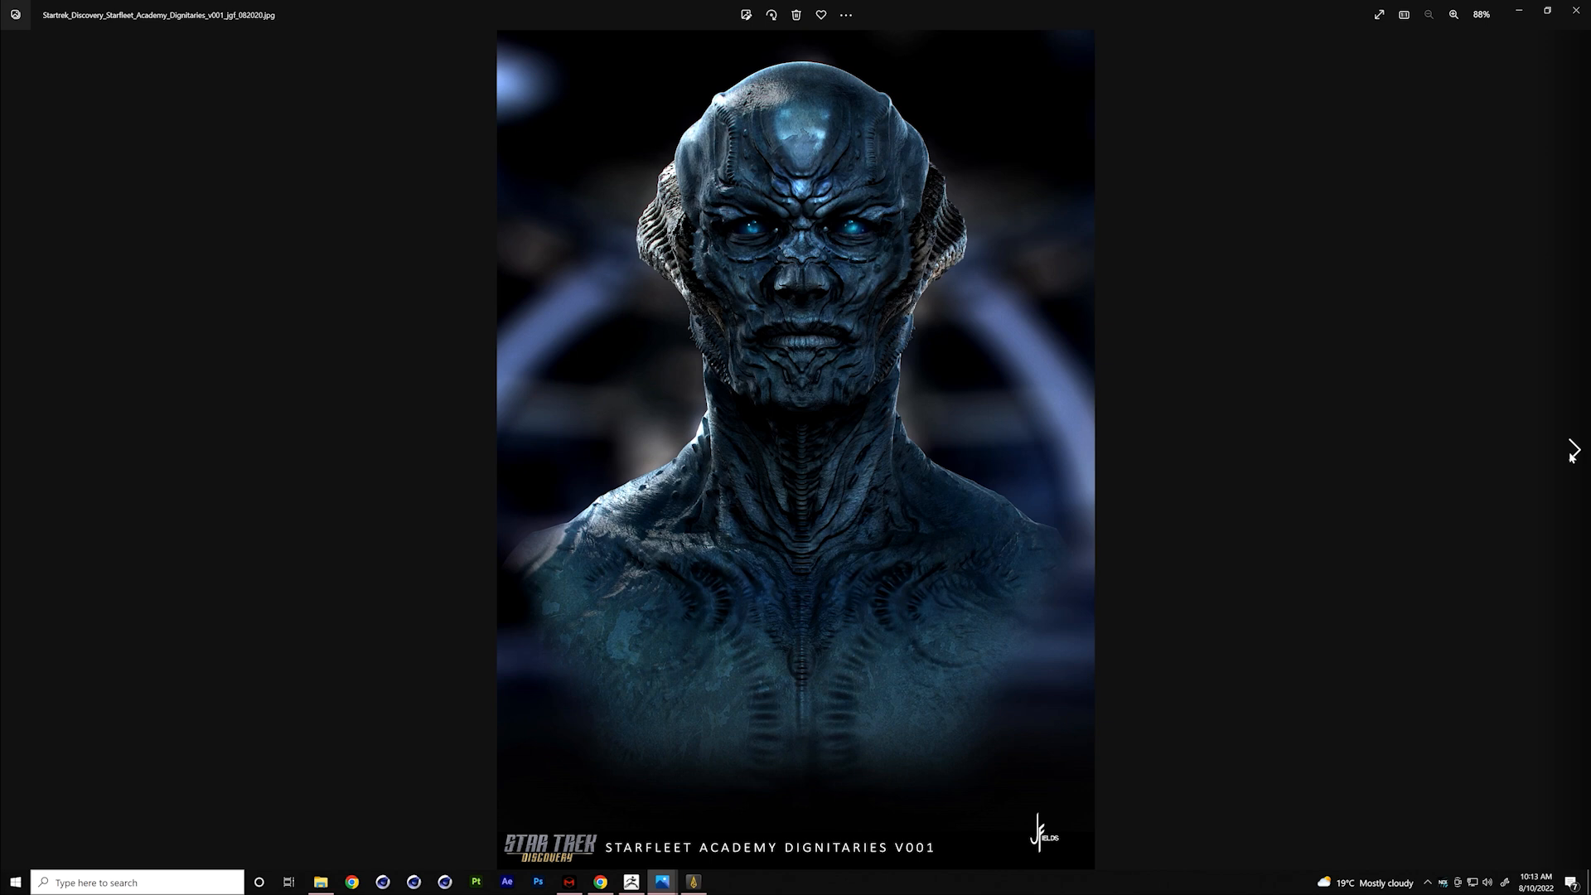
left_click(1573, 453)
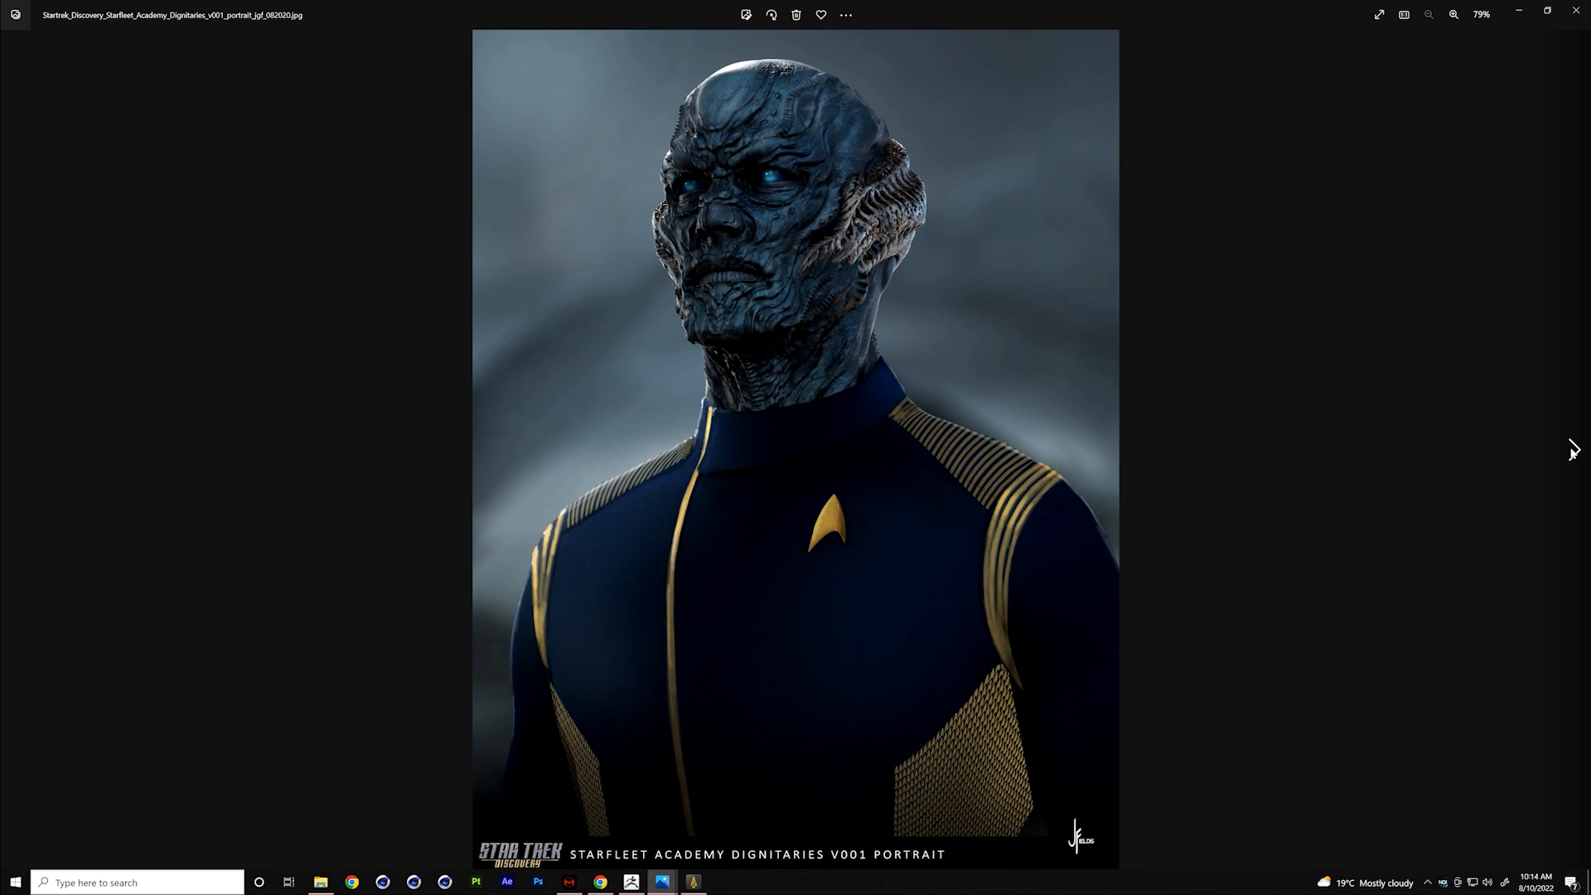
left_click(1573, 453)
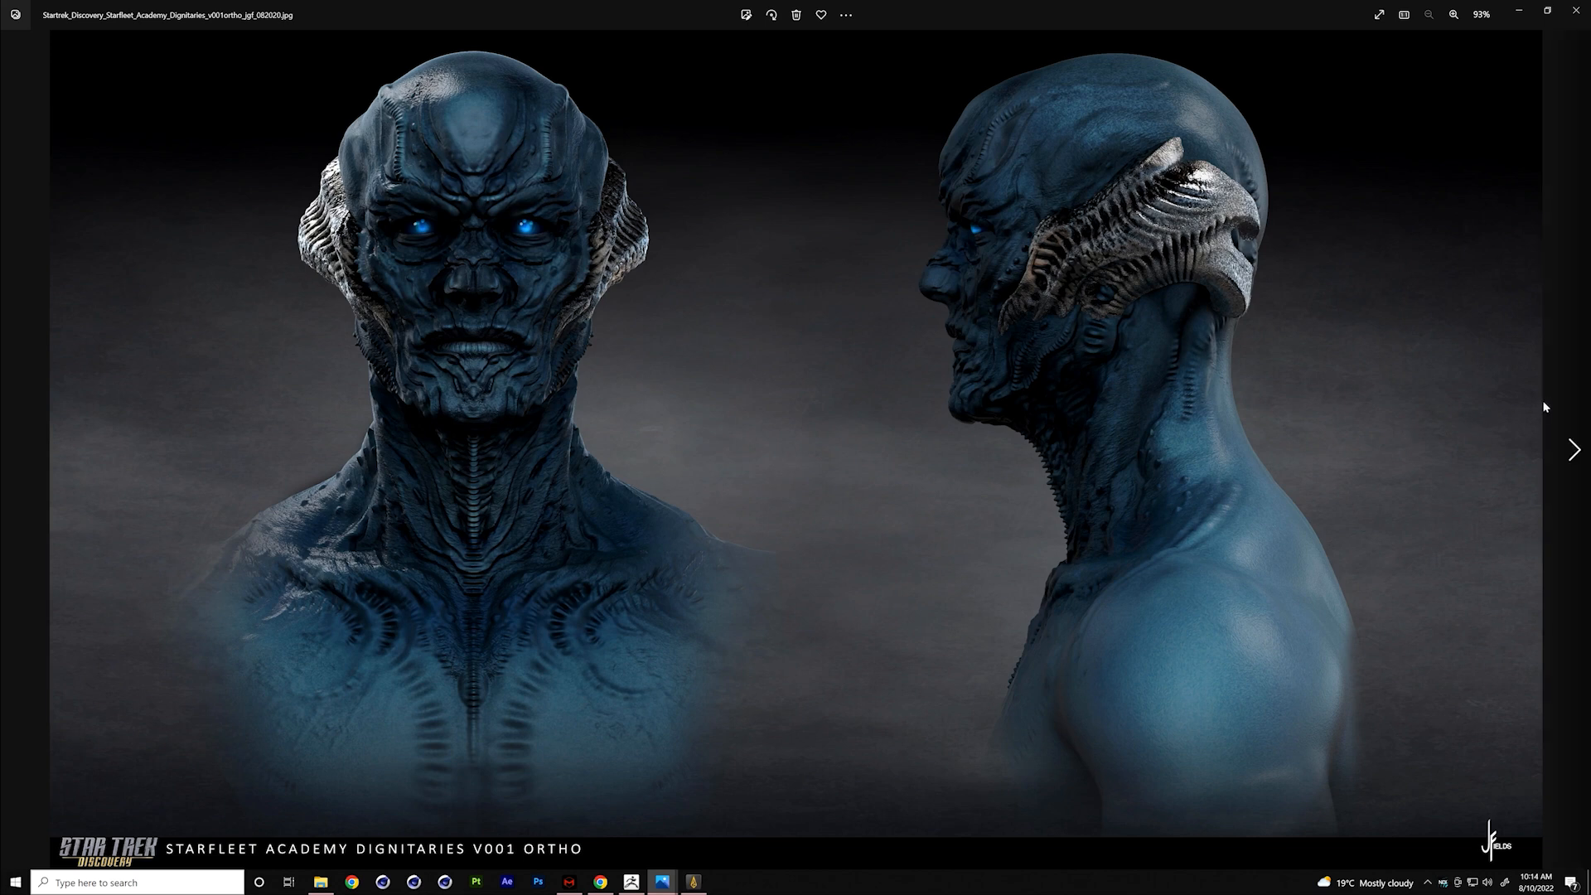
left_click(1575, 453)
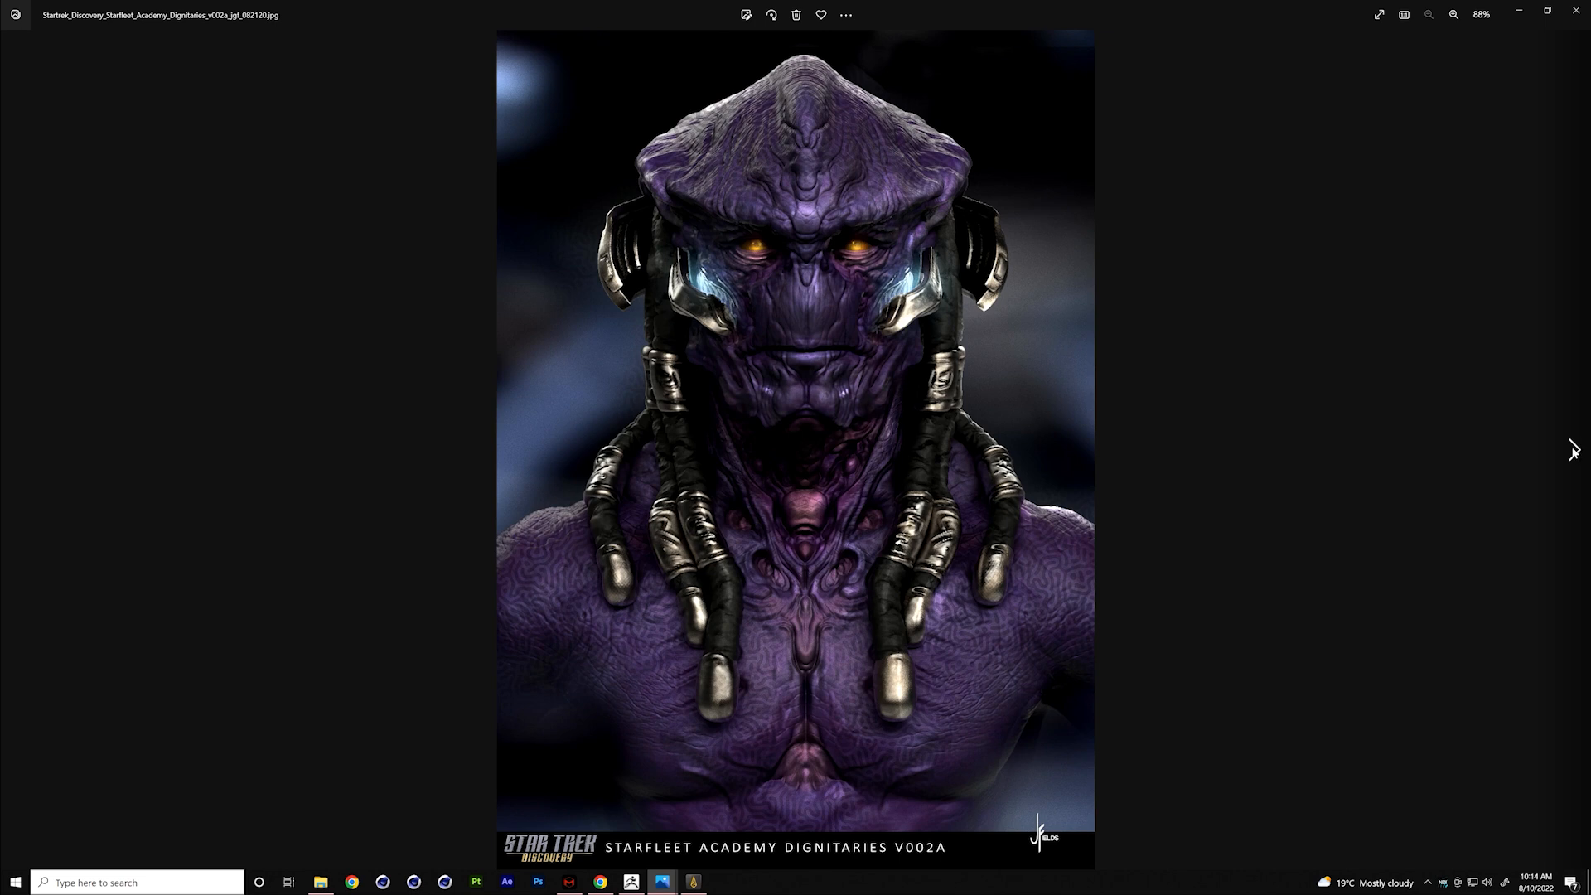
left_click(1574, 449)
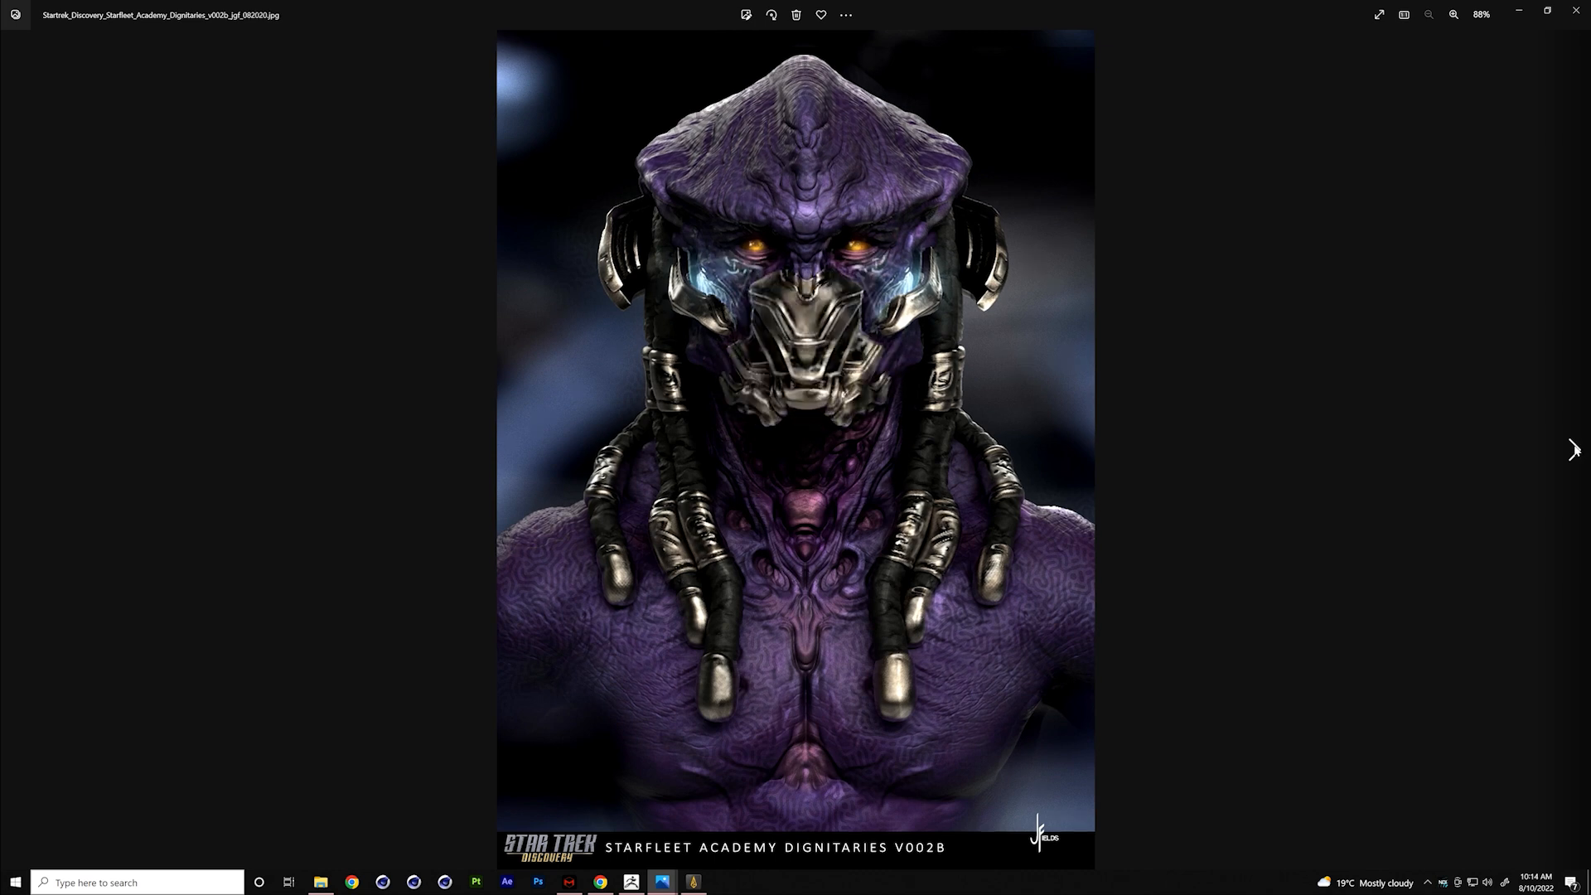
- View the Haz Mazaro portrait versions from v01 through v07, including the v05 variants
left_click(1575, 449)
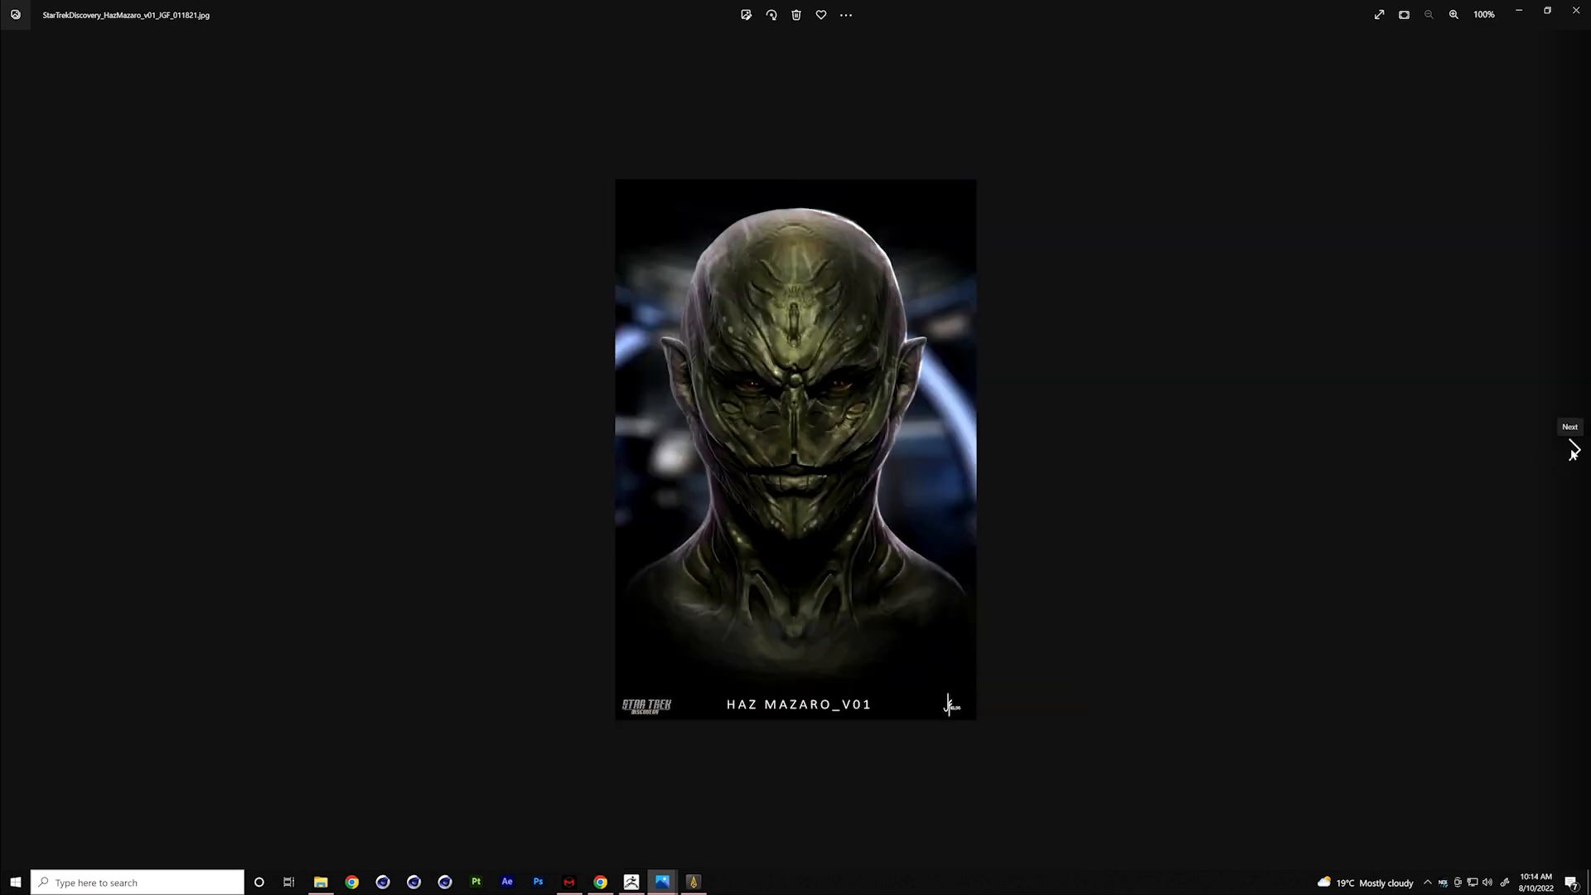
left_click(1574, 450)
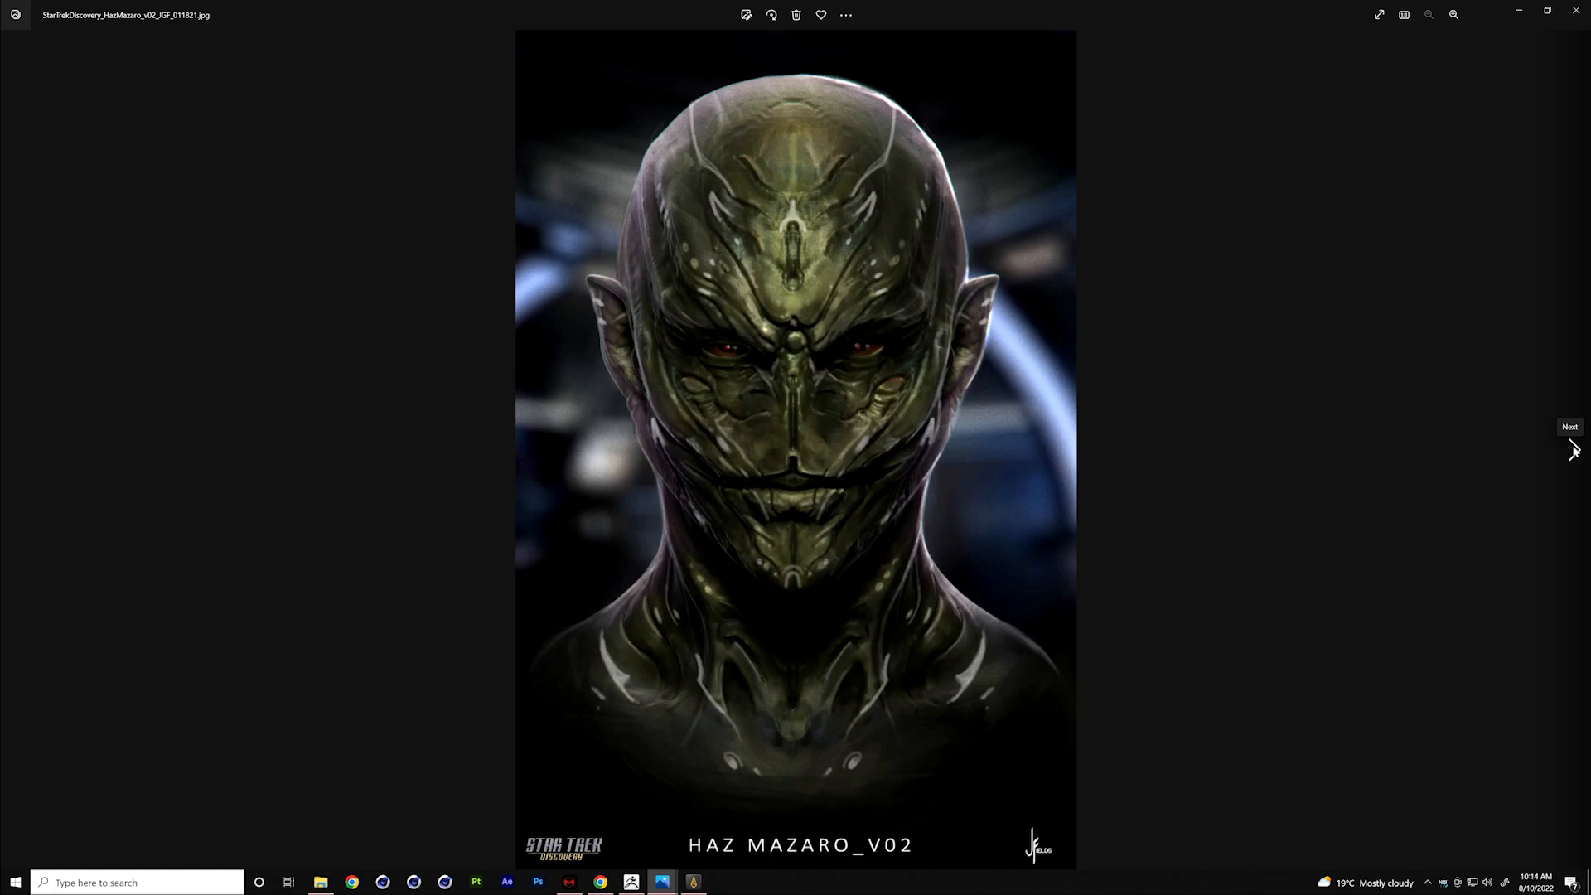
left_click(1574, 450)
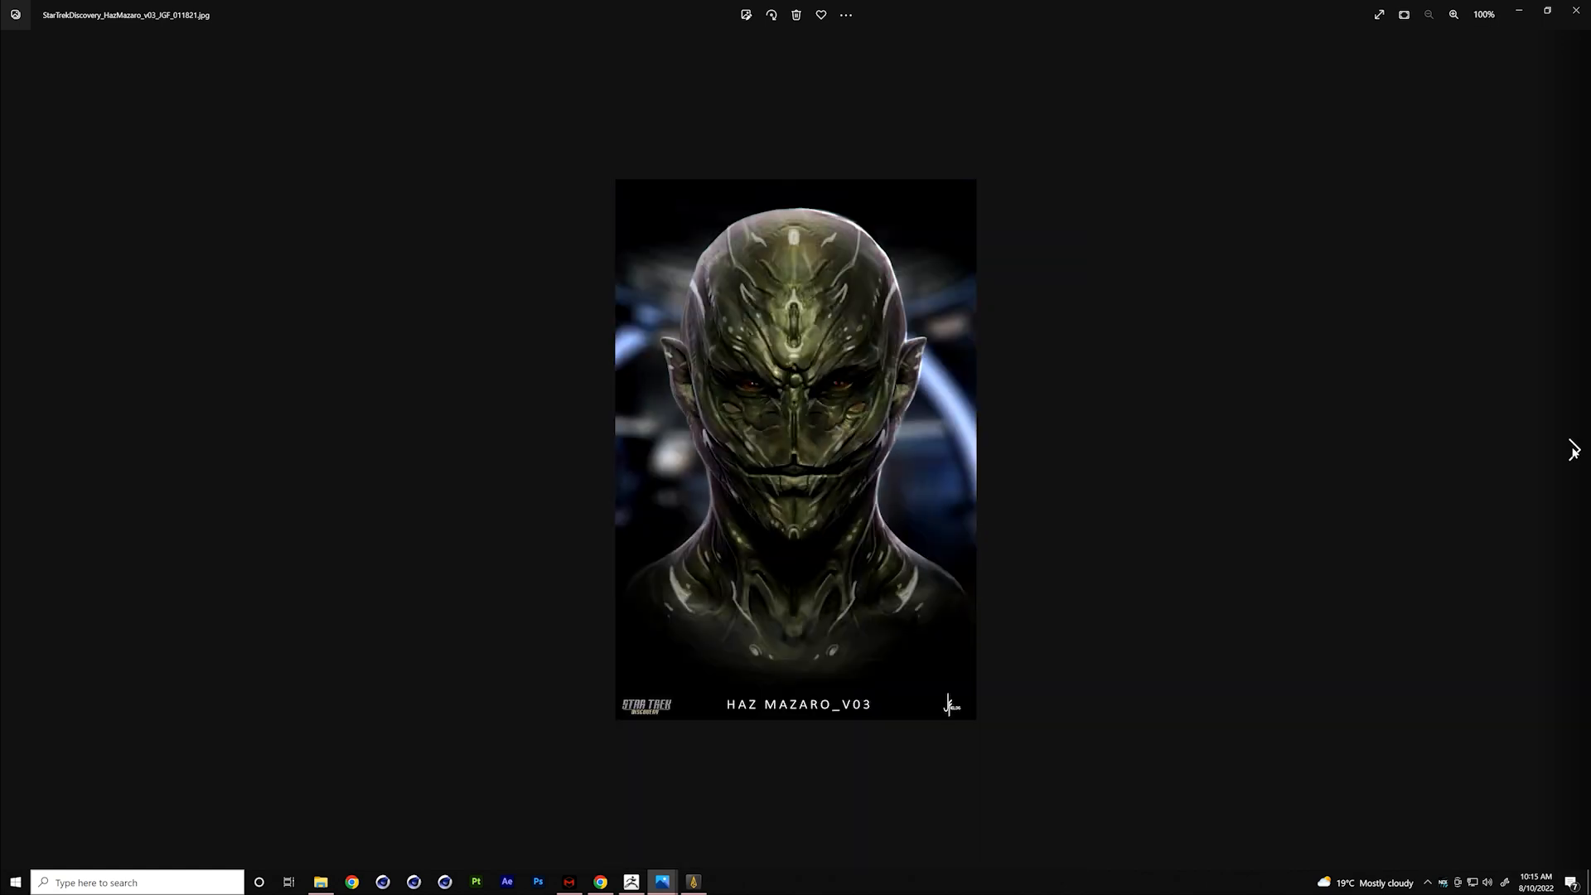
left_click(1574, 450)
left_click(1547, 451)
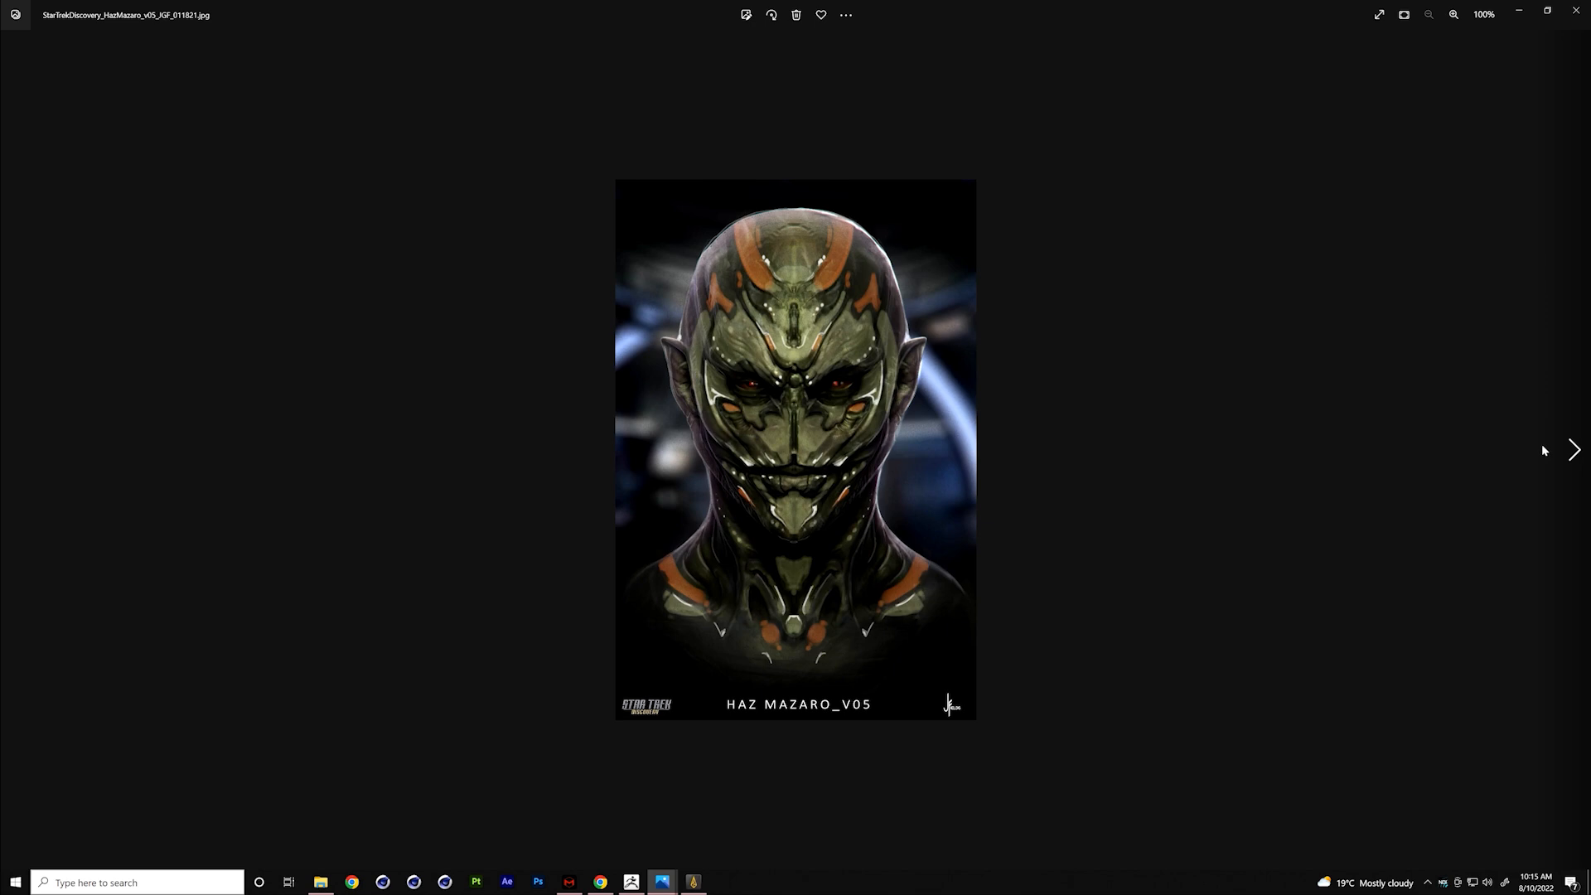
left_click(1544, 449)
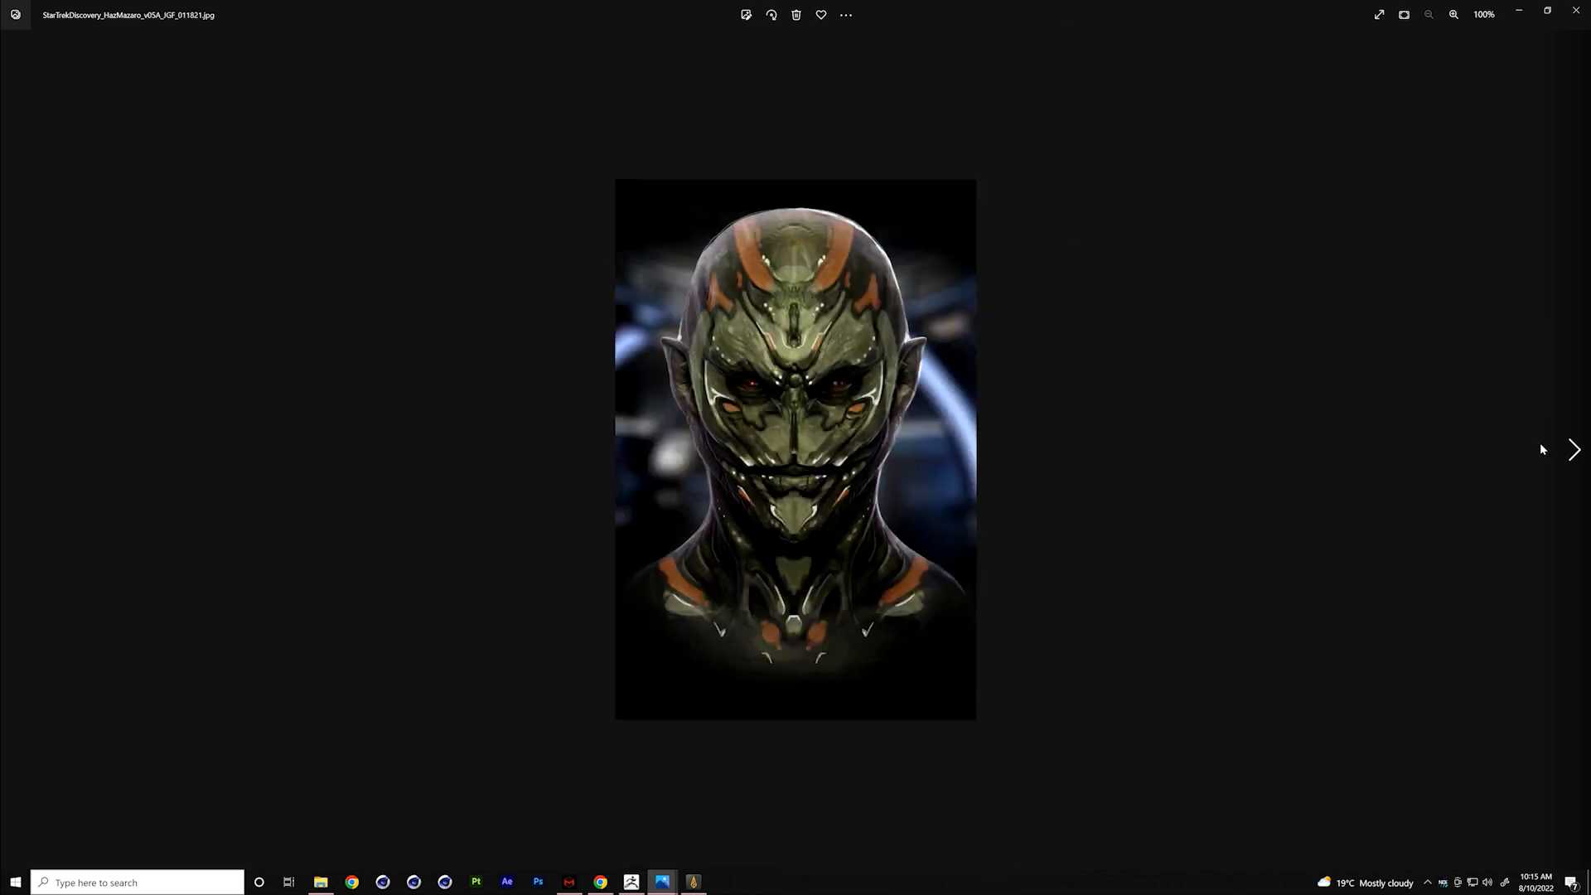
left_click(1543, 449)
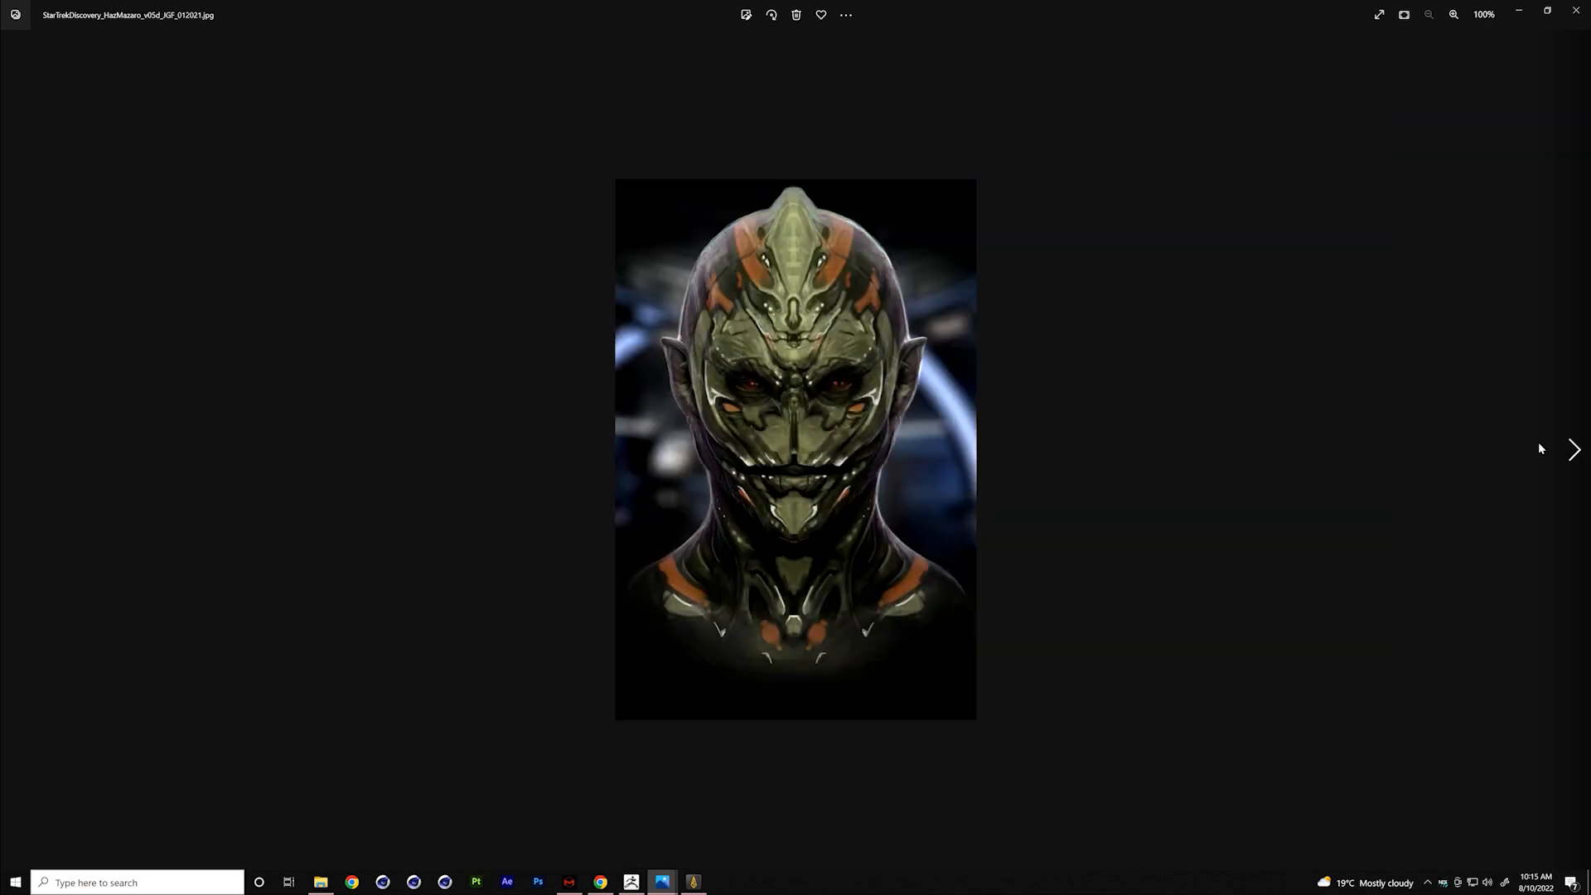
left_click(1540, 448)
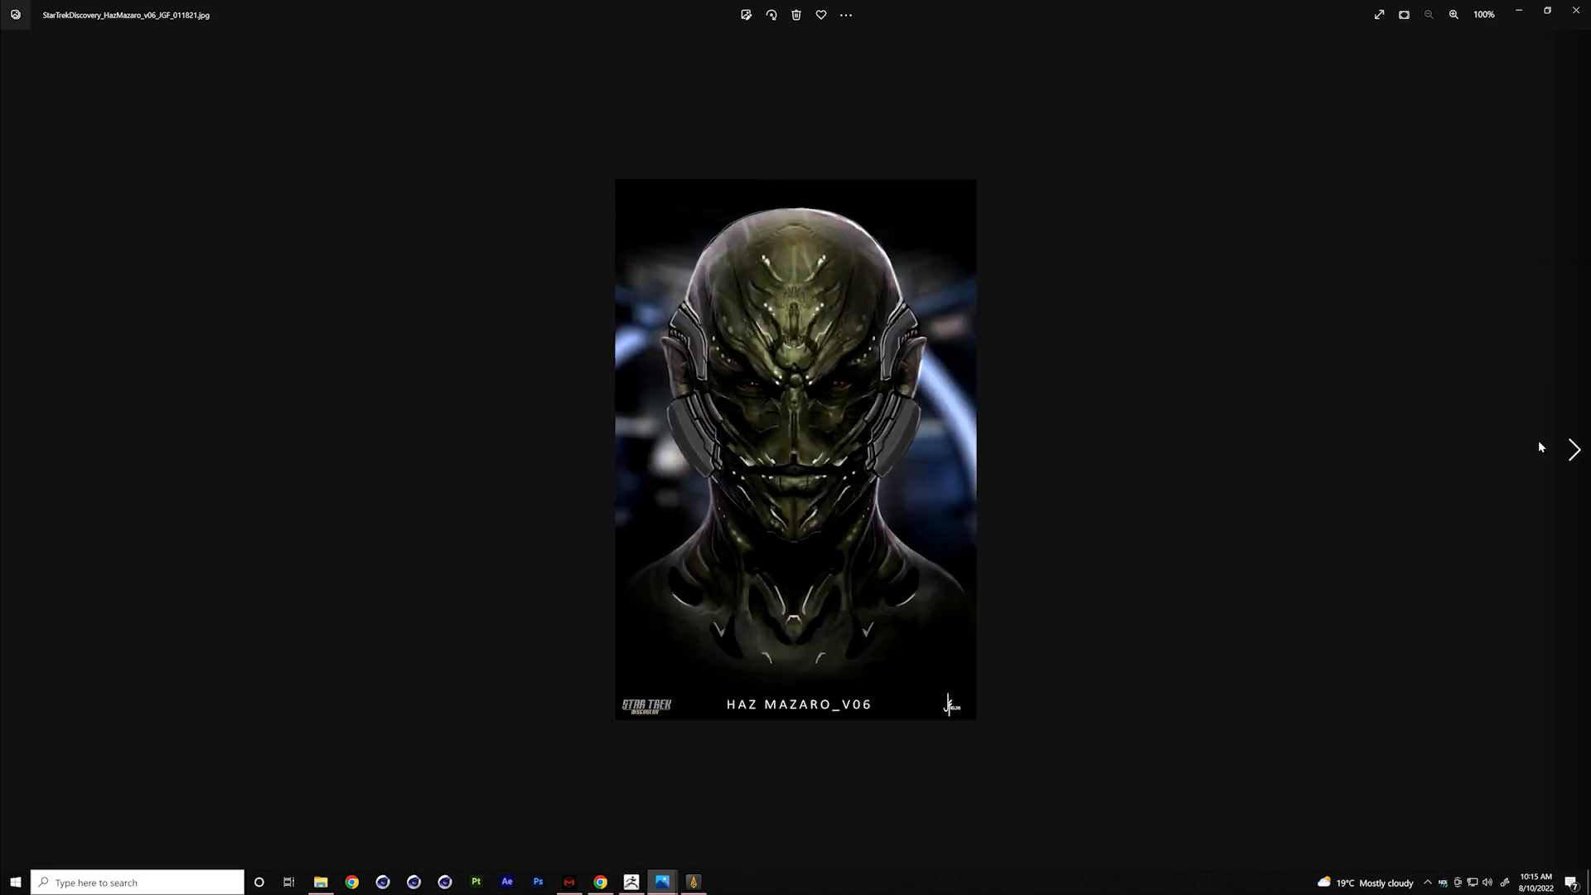
left_click(1540, 446)
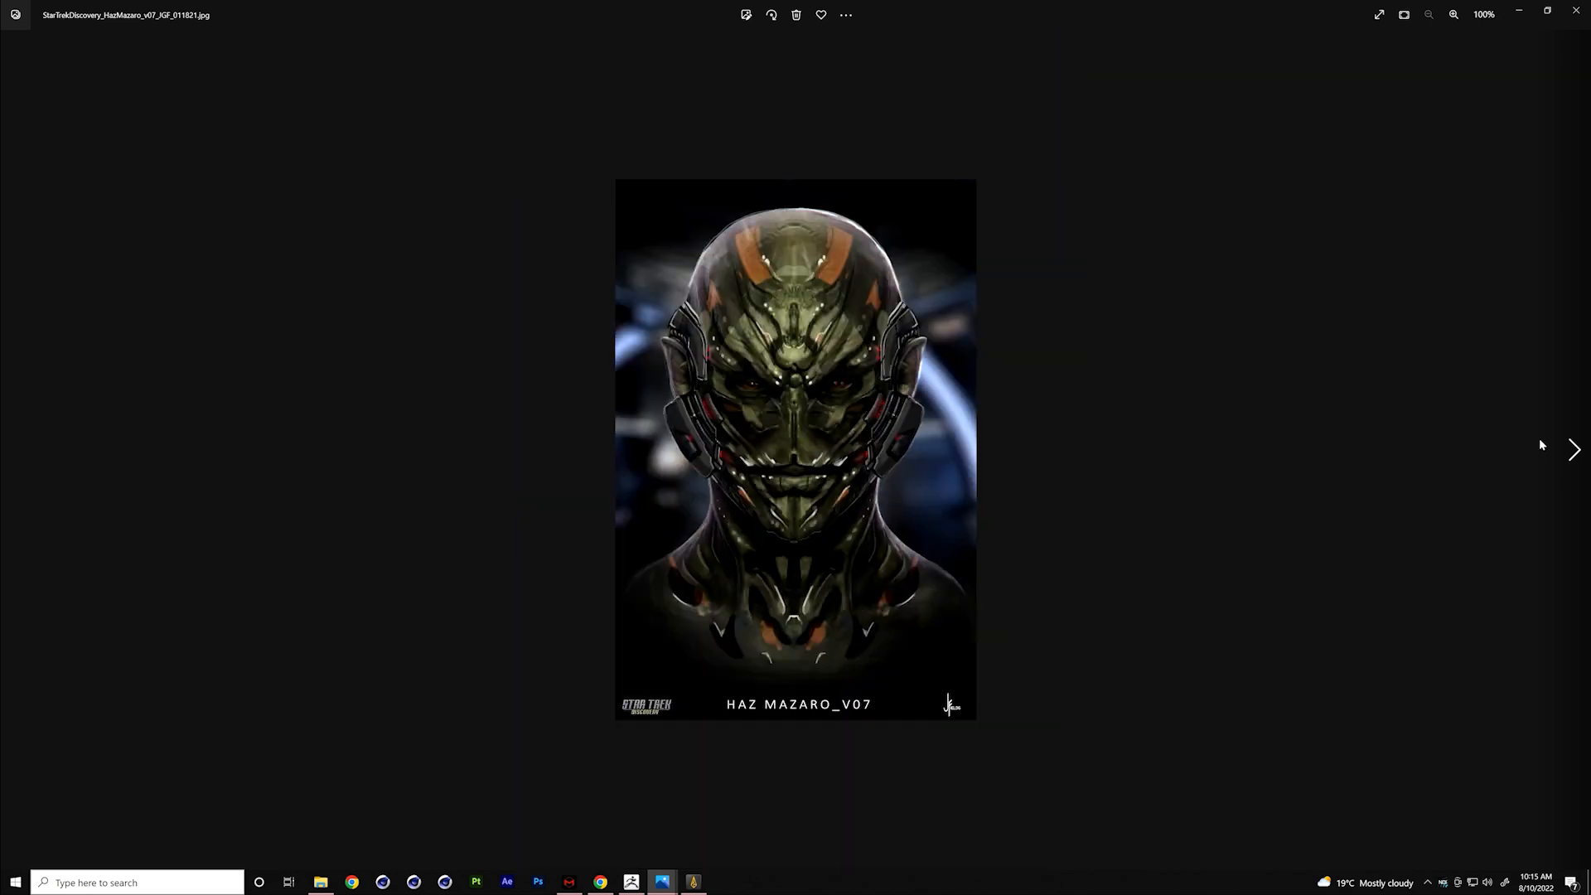
- View the Haz Mazaro v08 and v09 sculpt sheets and the v10 colour variants through v10e
left_click(1541, 446)
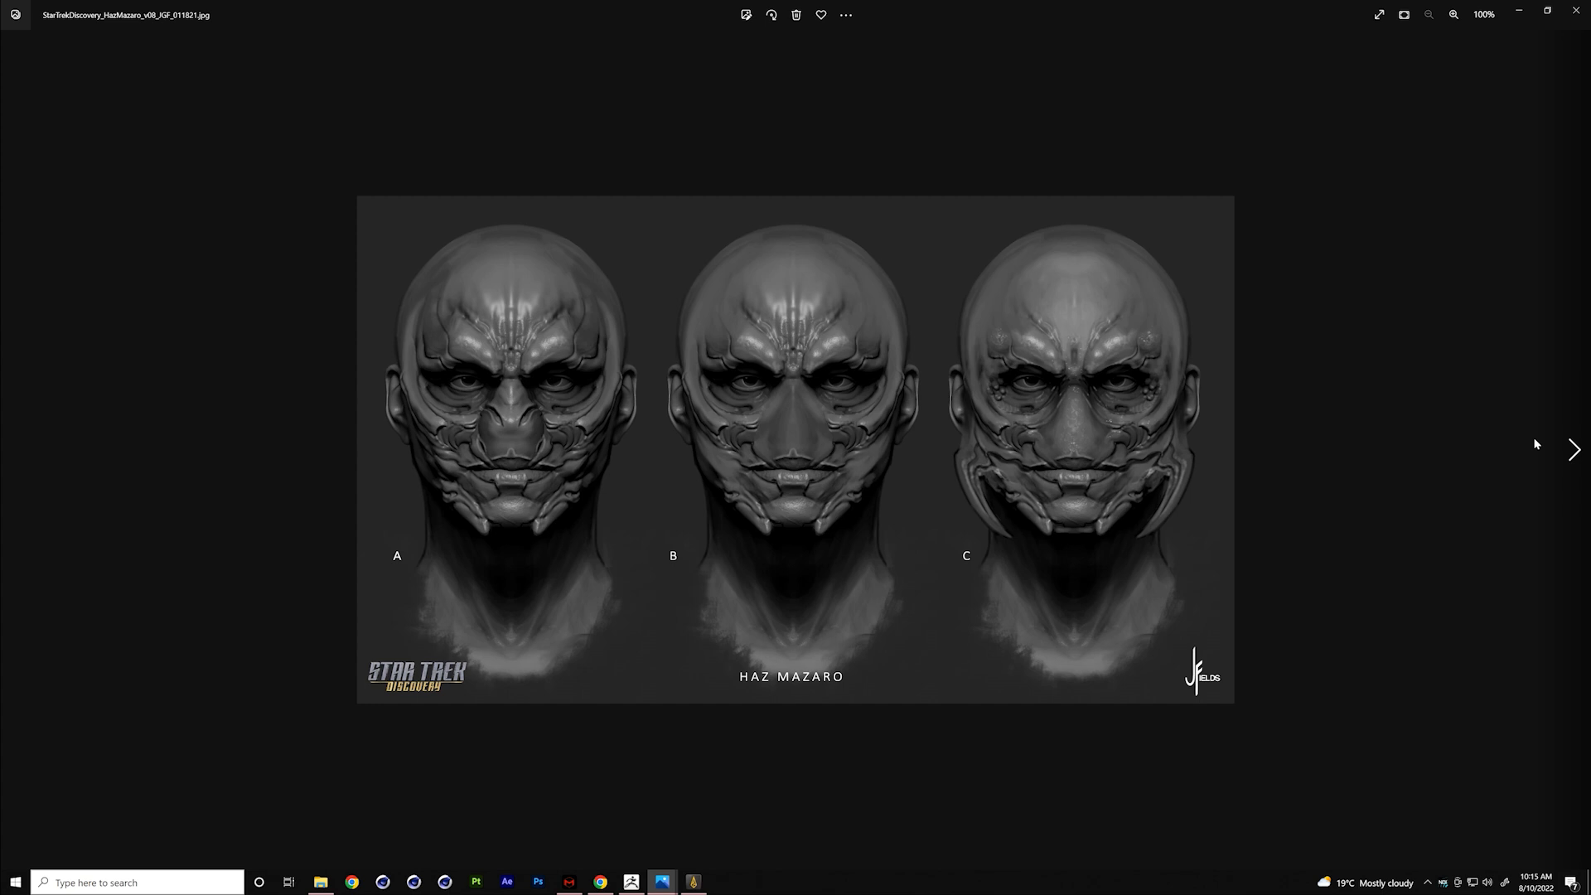
key("Right")
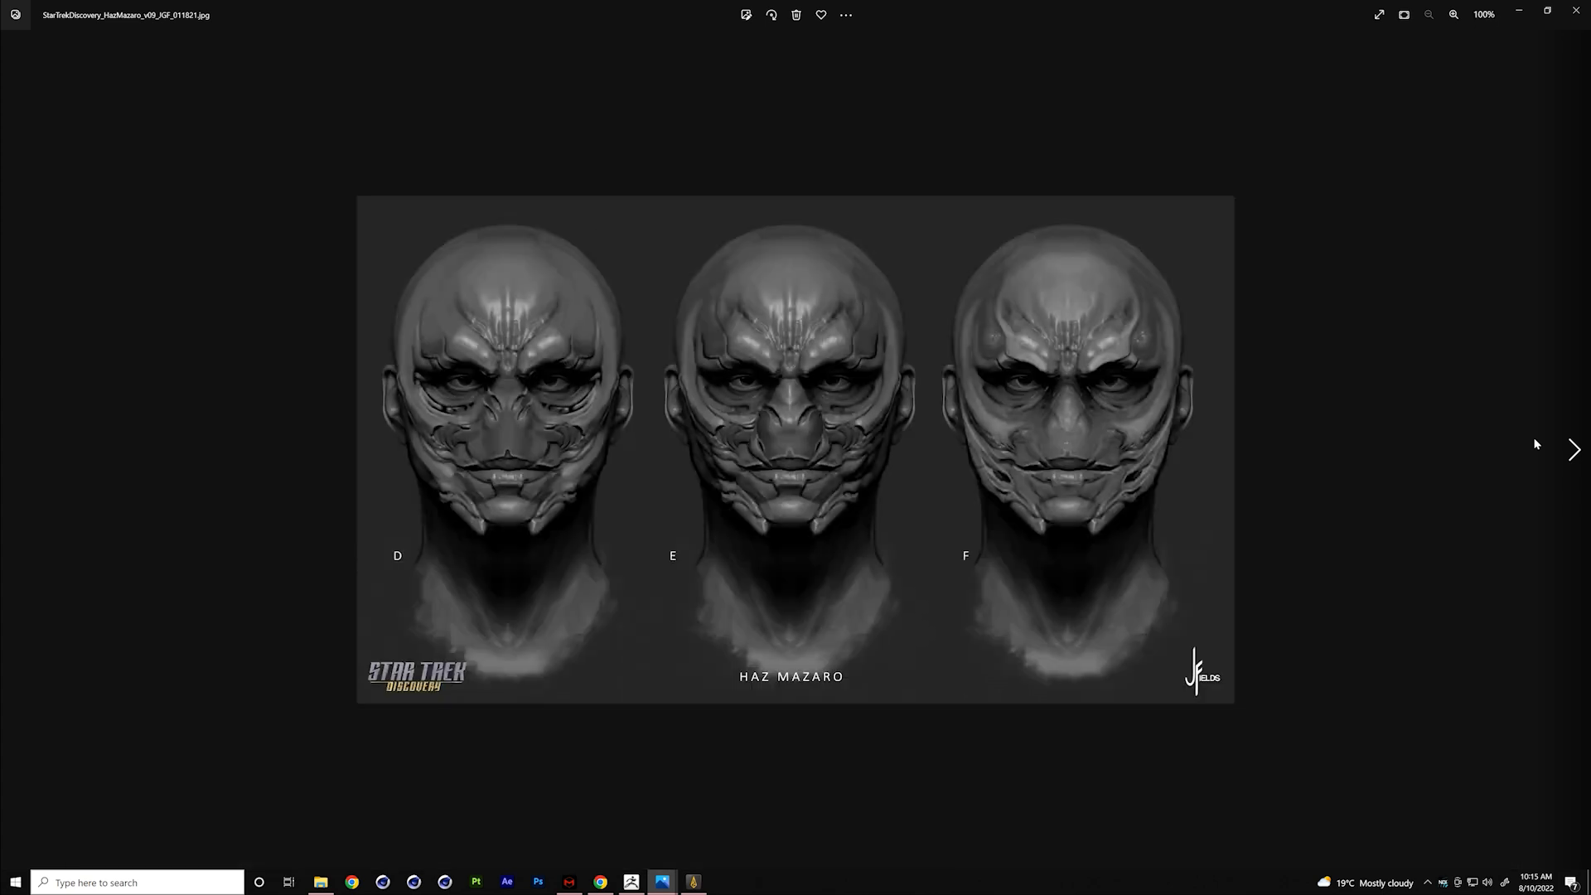
key("Right")
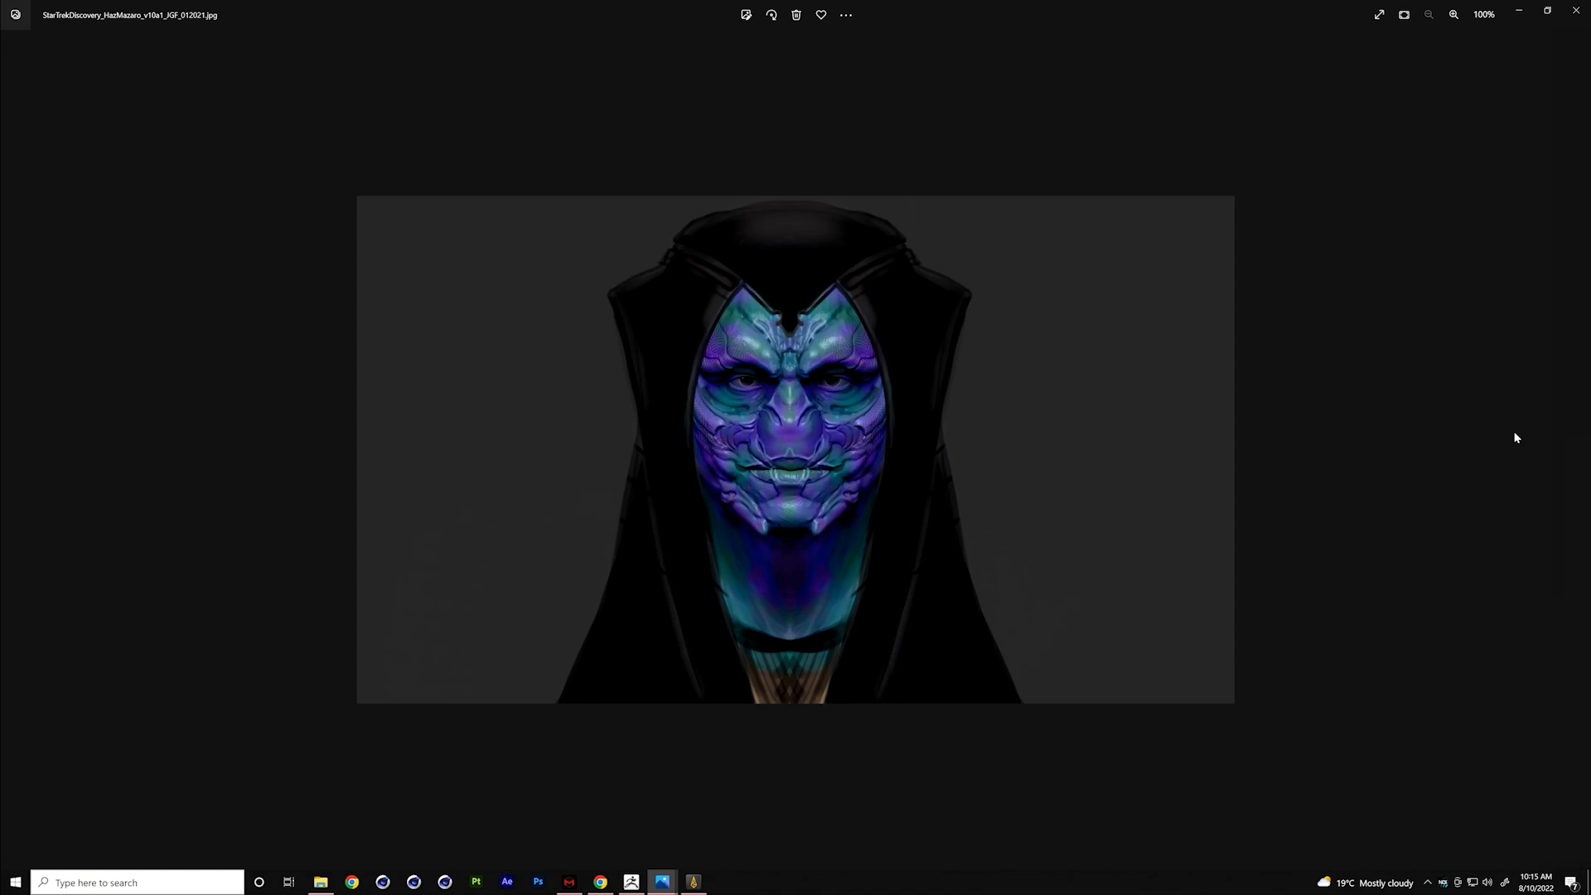
key("Right")
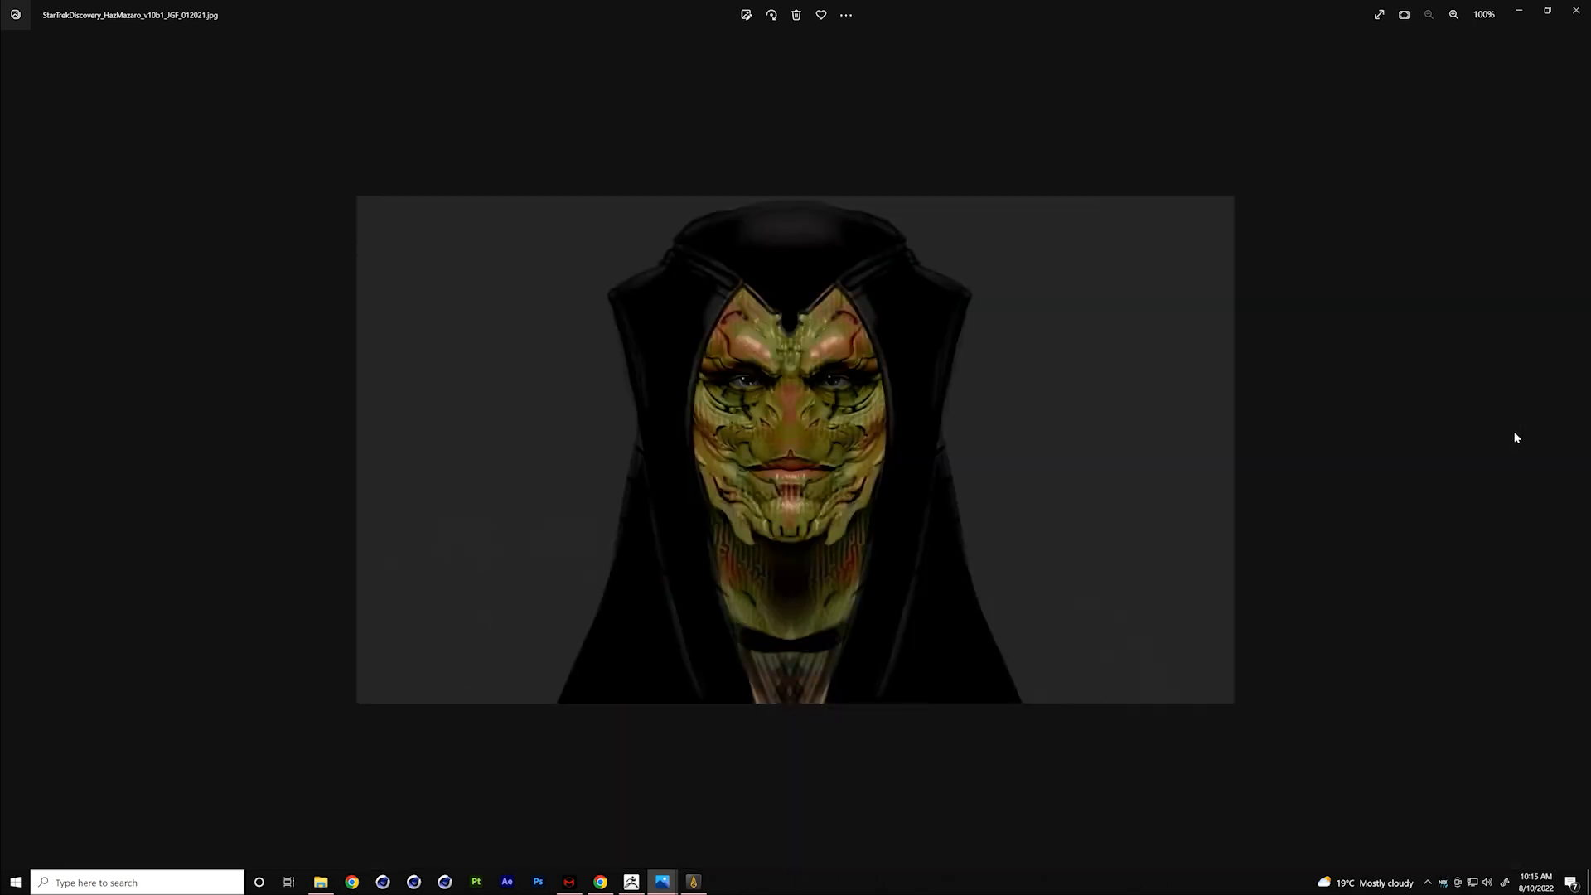
key("Right")
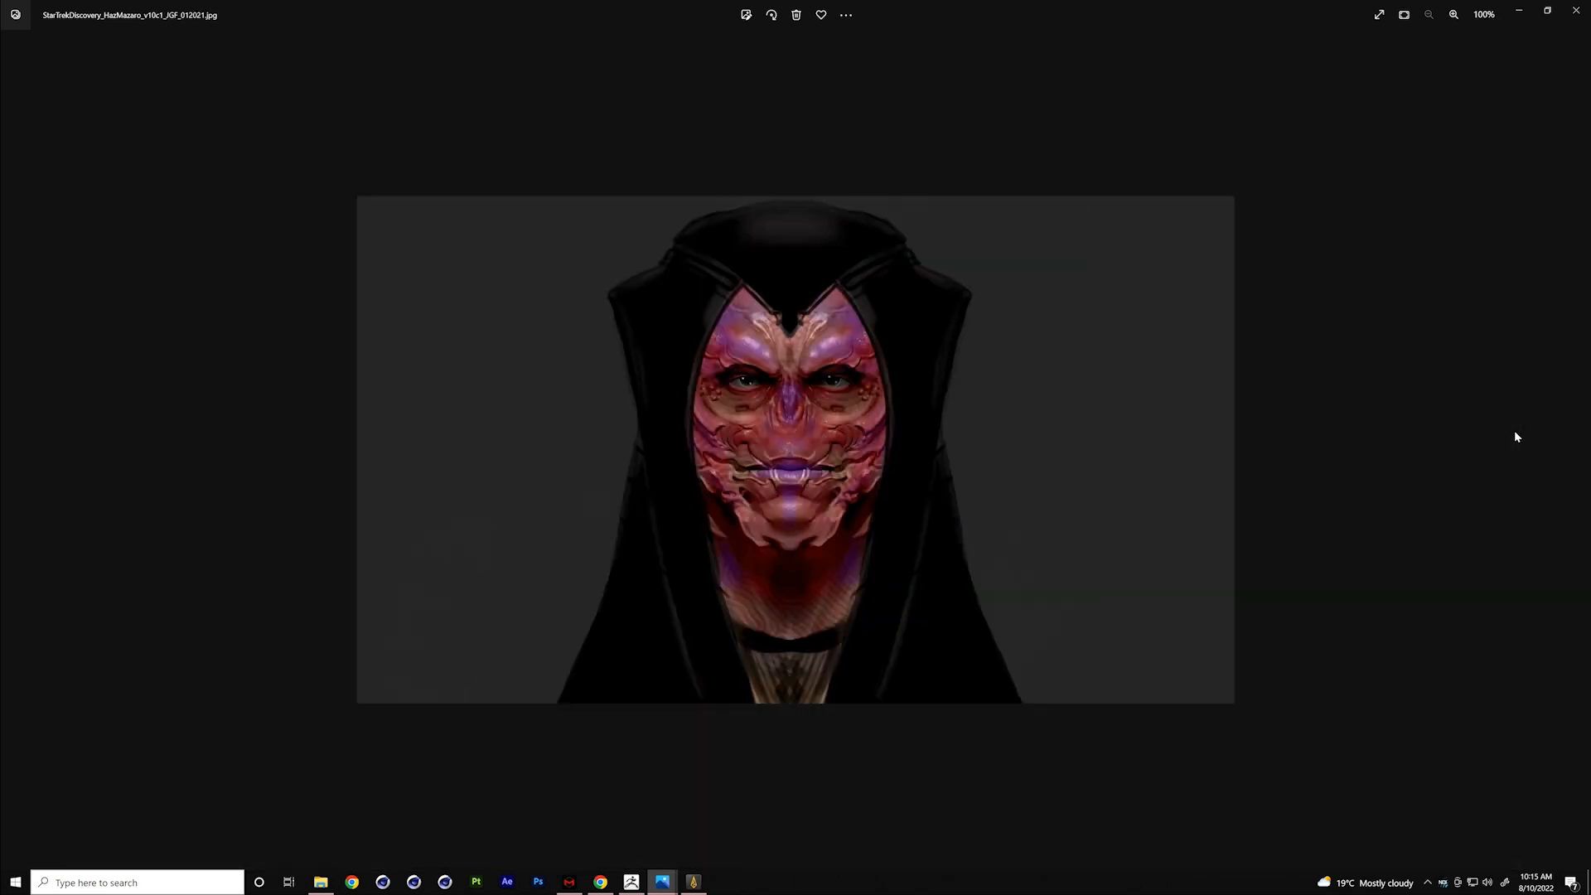
key("Right")
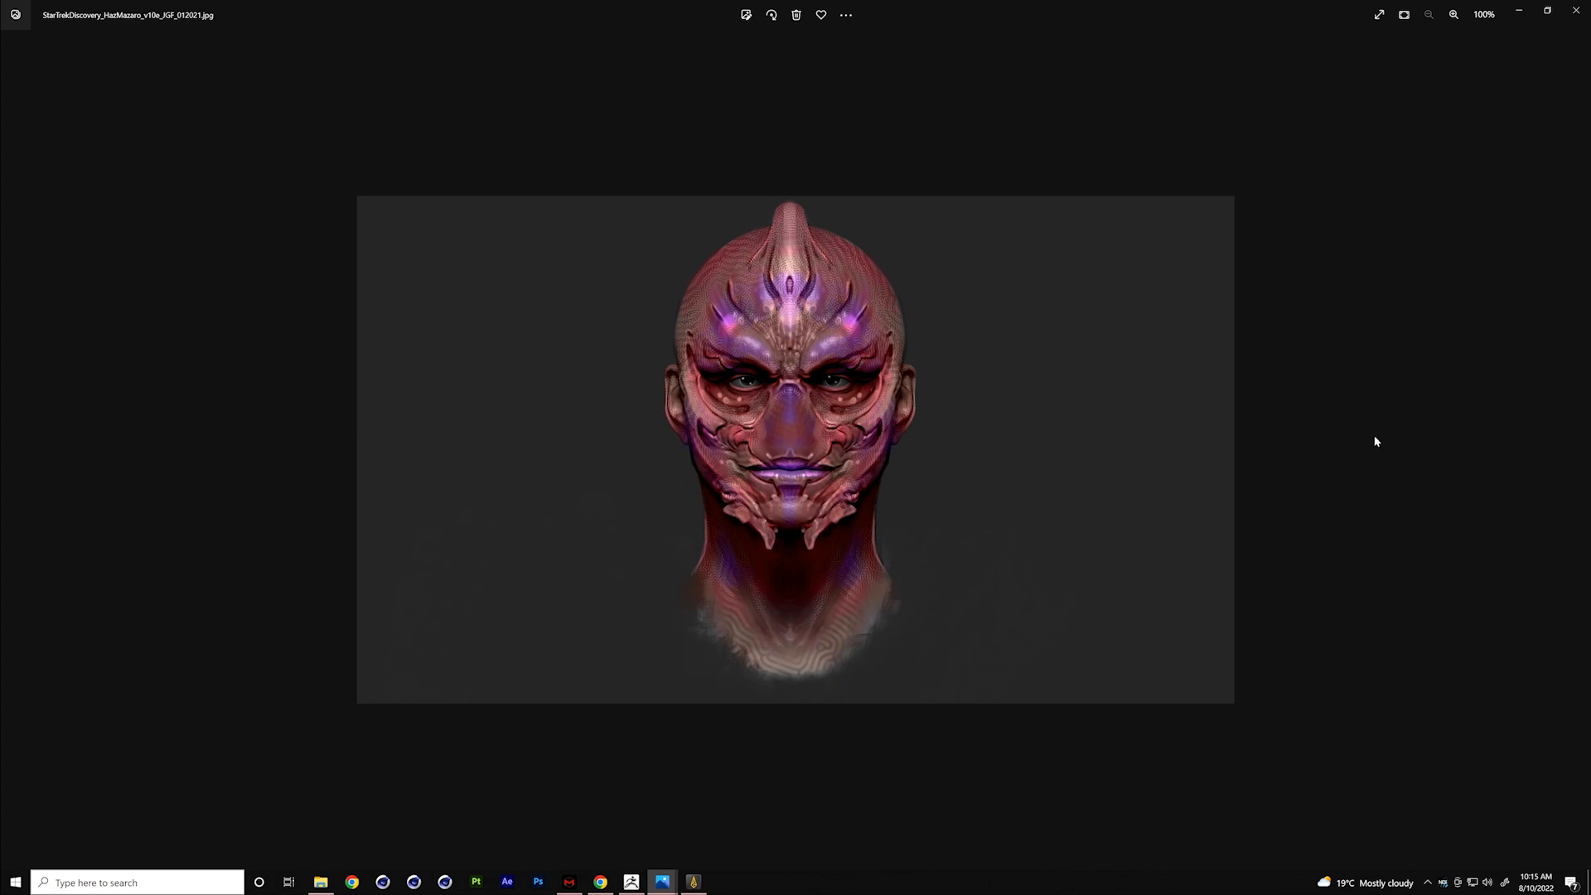
- View the Haz Mazaro v11 to v13 colour sheets and the oros v04 and v05 portraits, and close the image viewer
left_click(1571, 452)
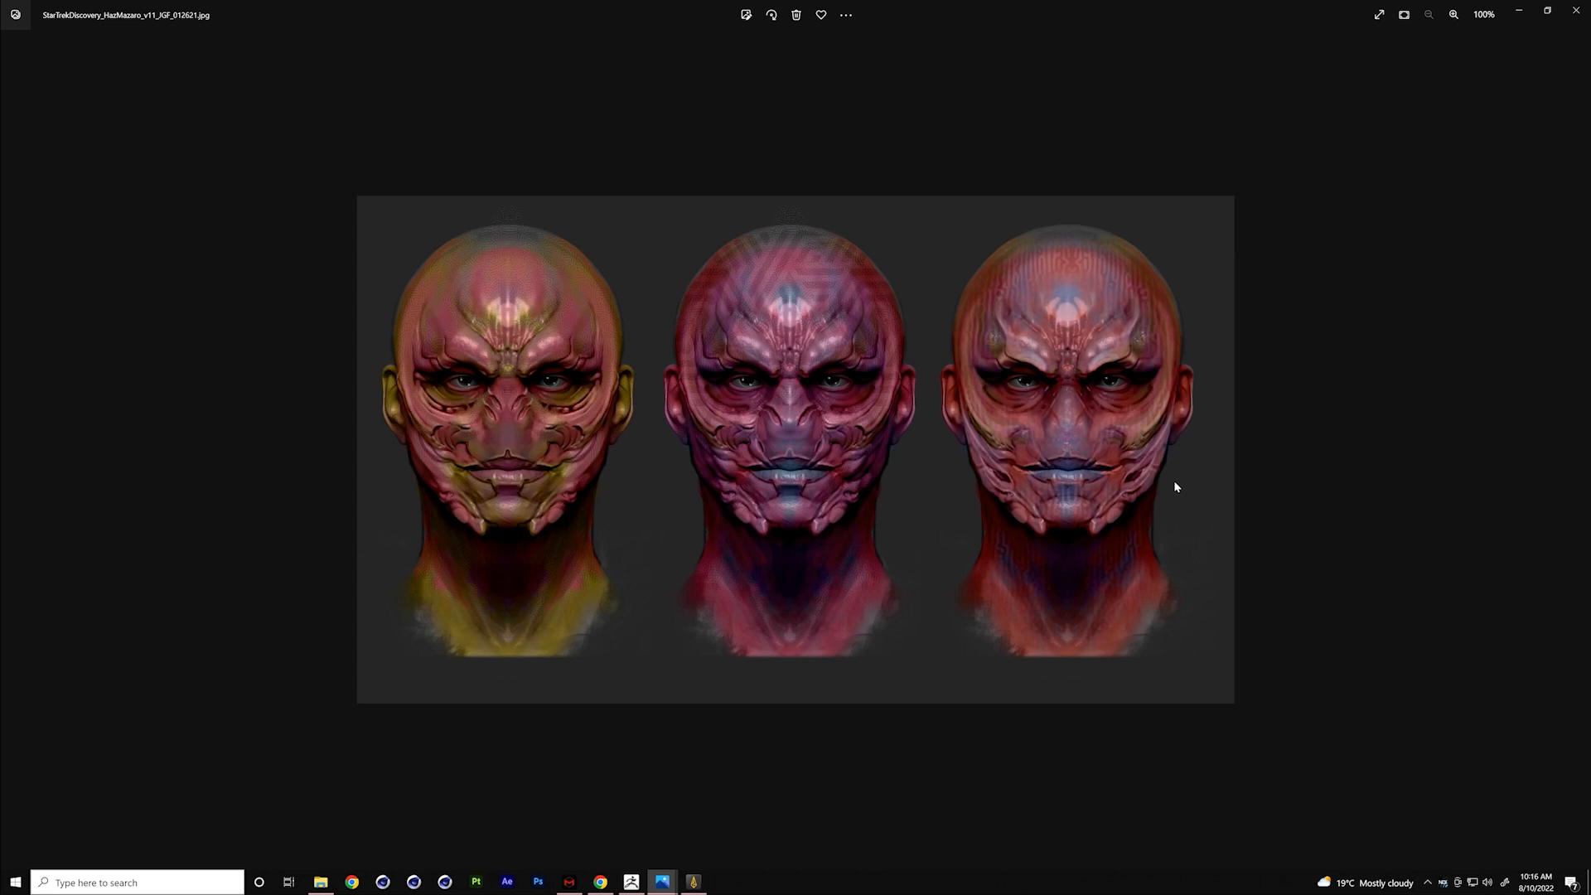
key("Right")
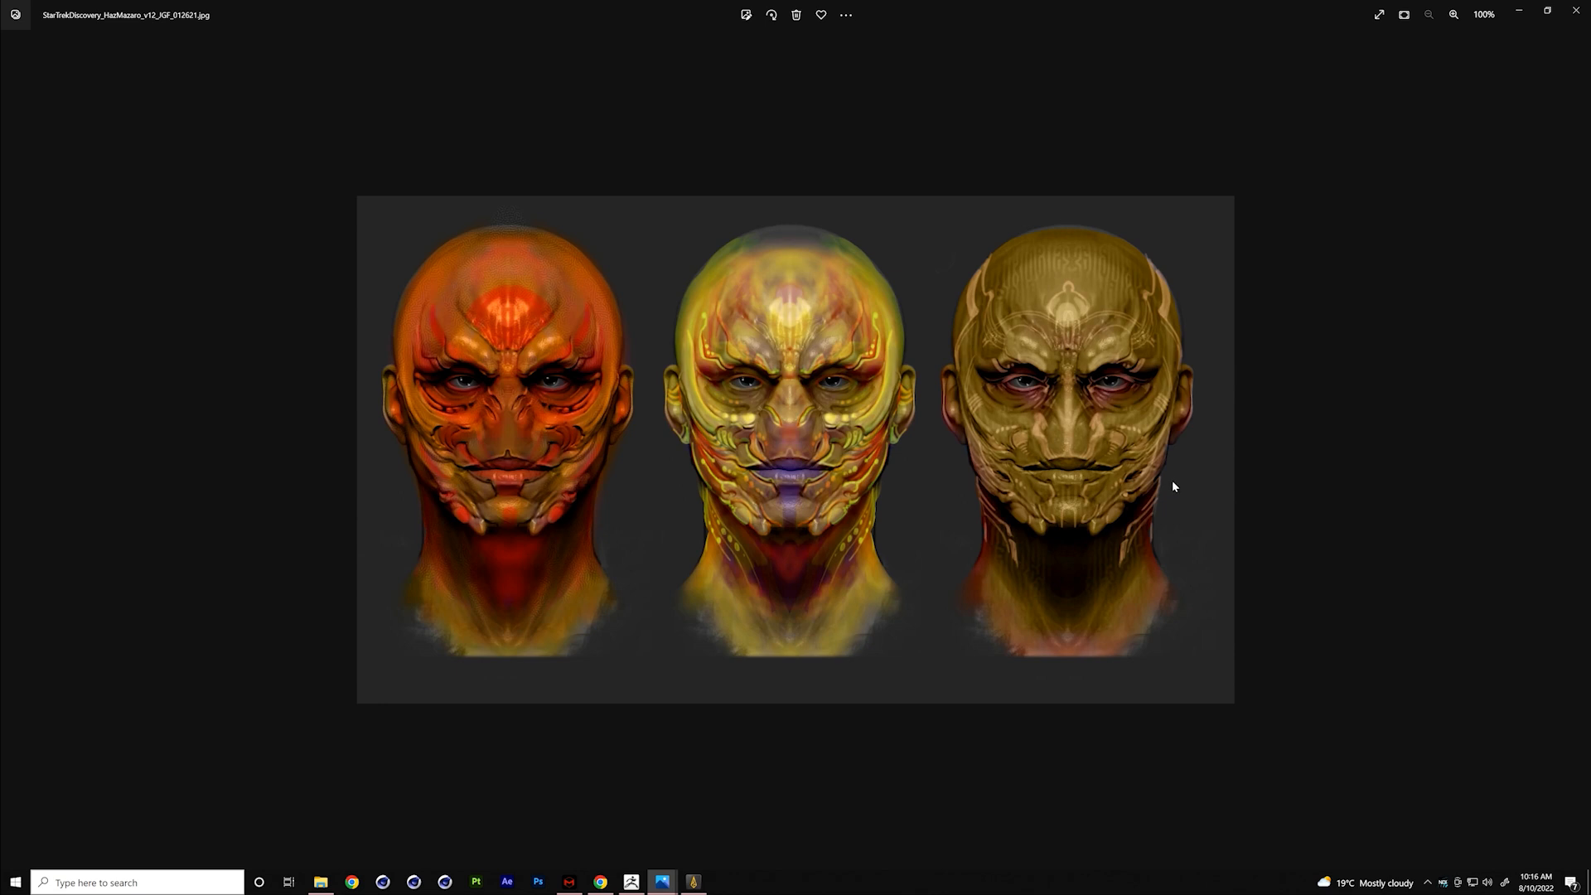
key("Right")
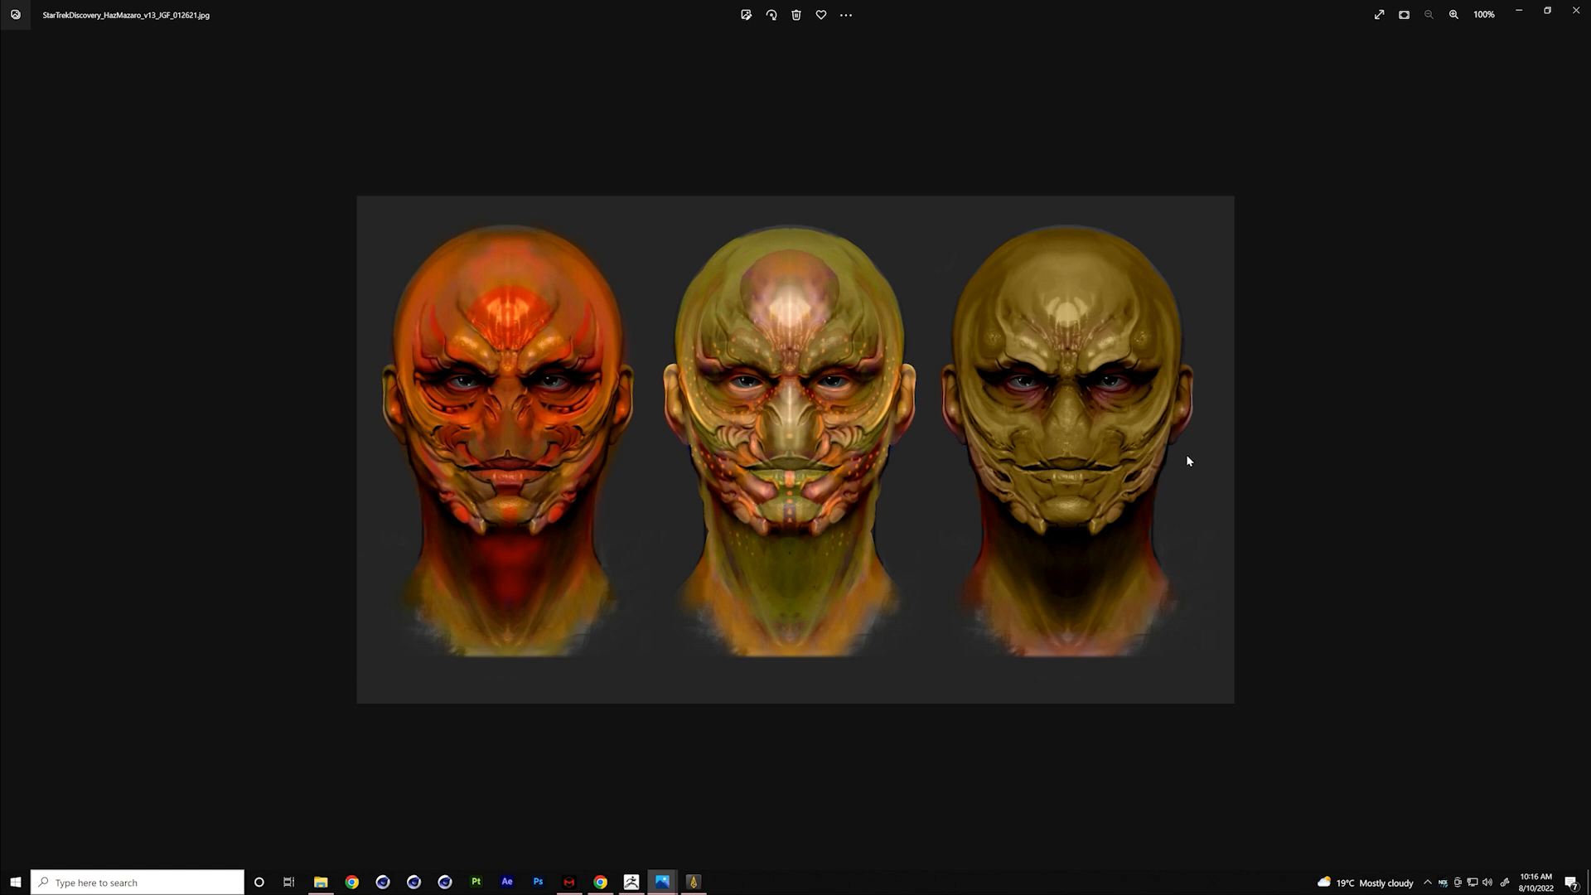
key("Right")
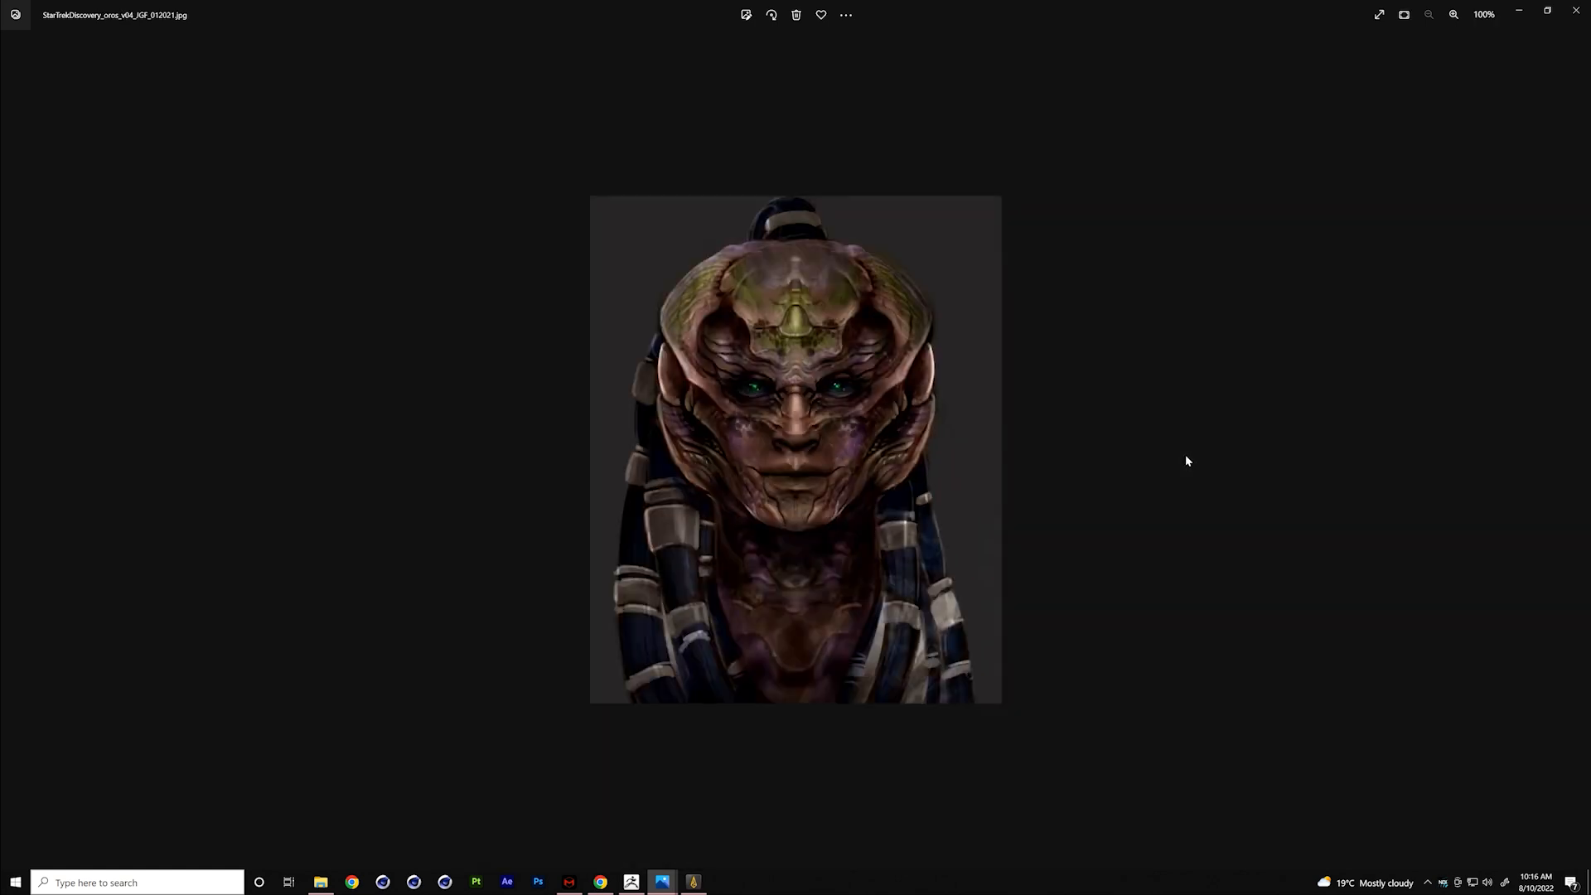
key("Right")
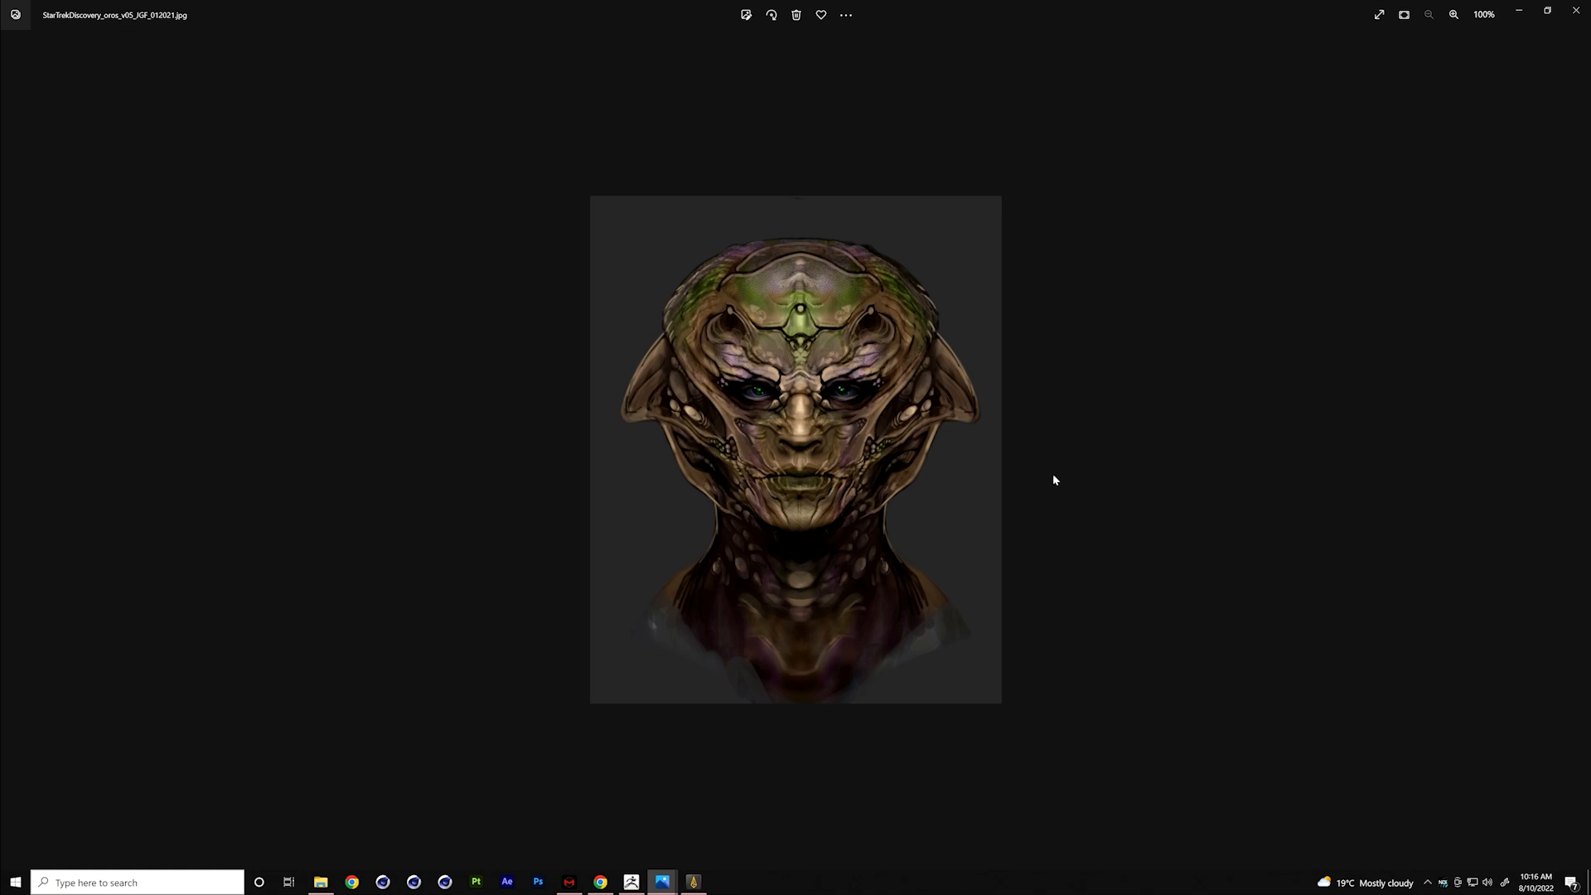
left_click(1577, 11)
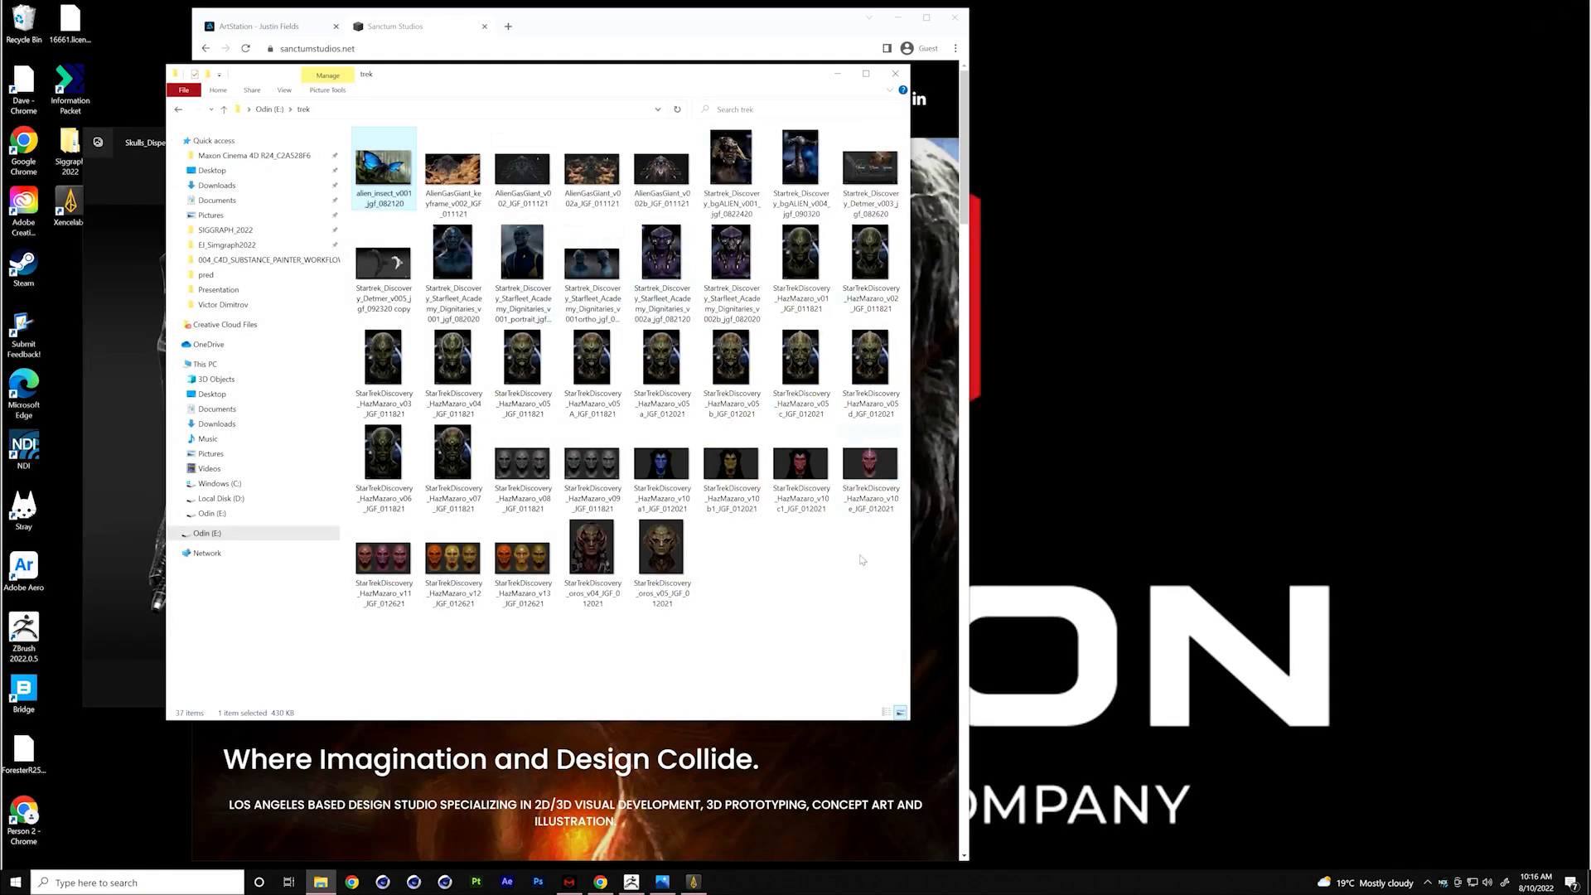
- Switch to ZBrush, make the PM3D_Sphere3D2 alien bust the current tool and examine it from the front and at an angle
left_click(631, 882)
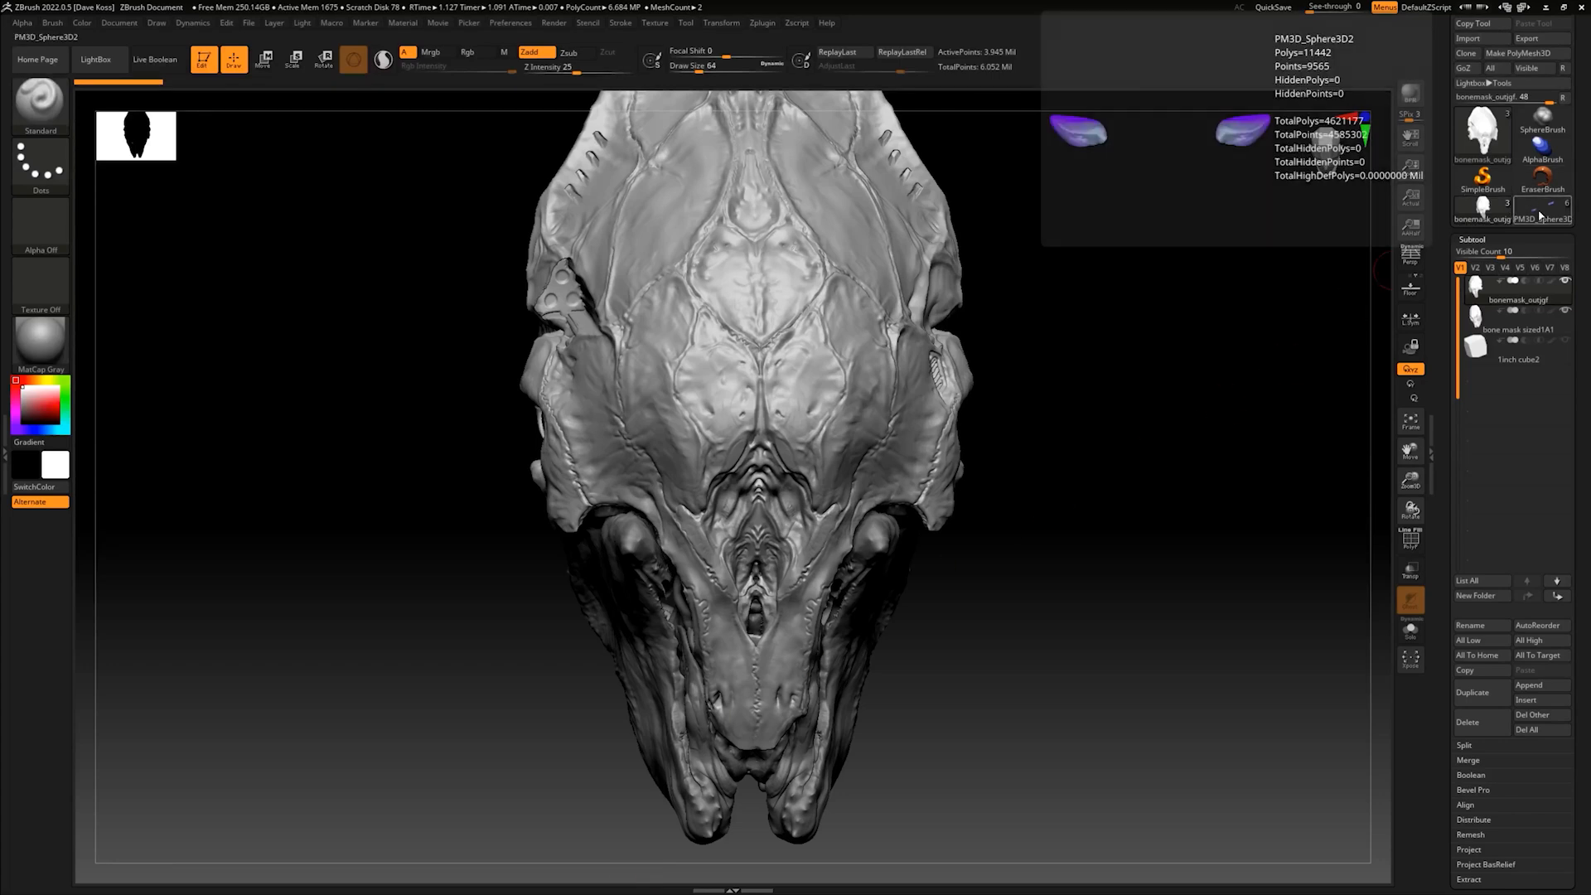
left_click(1541, 213)
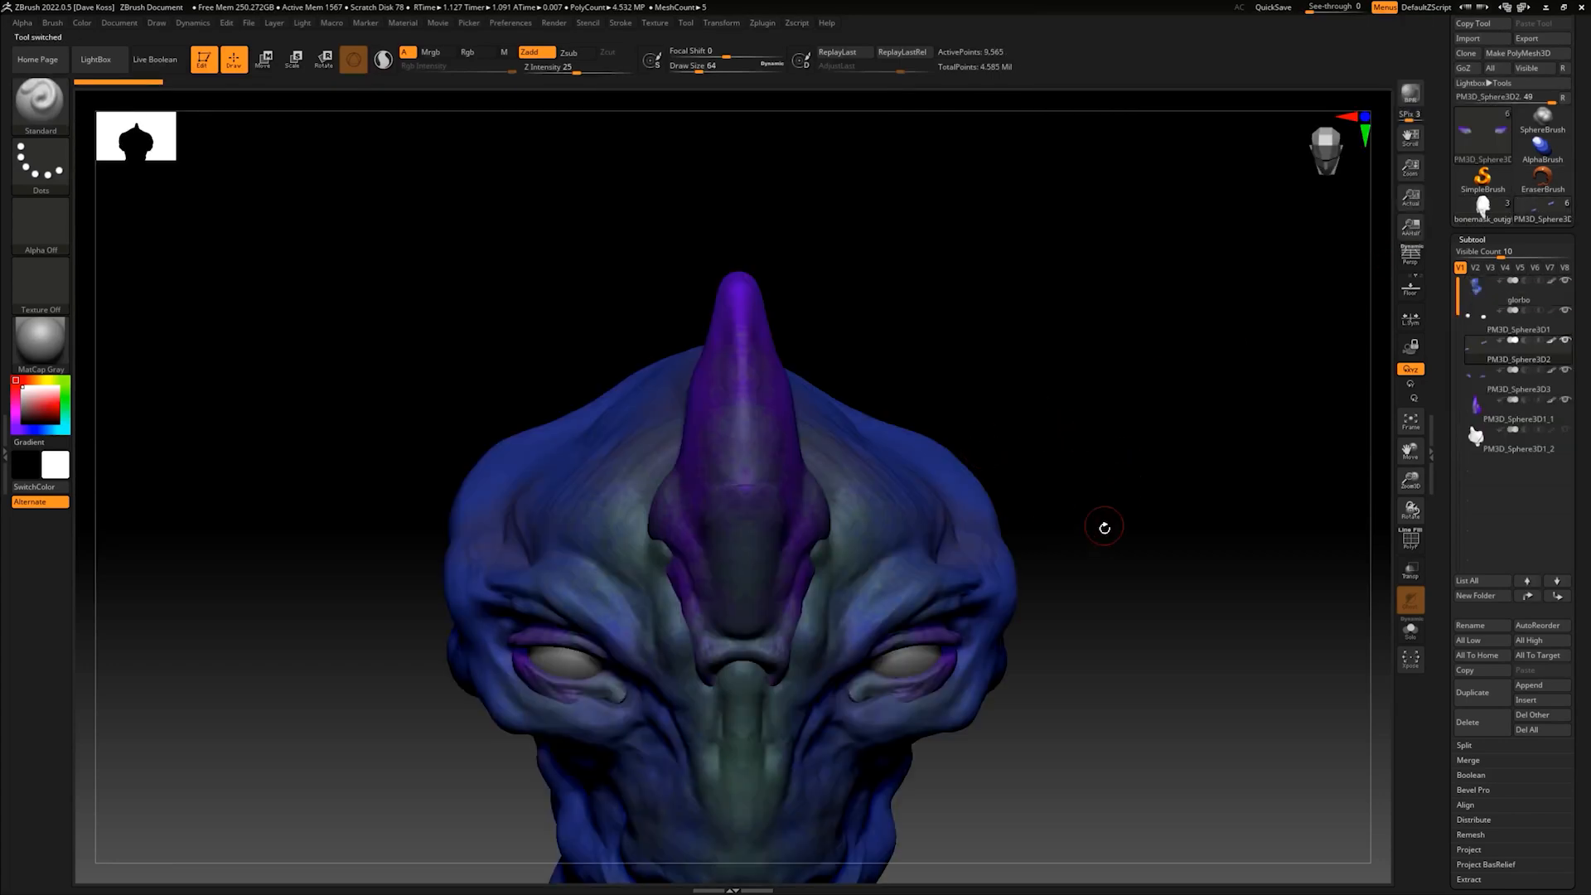
left_click_drag(1107, 541, 1109, 455, "alt")
left_click_drag(1118, 510, 1136, 415, "shift")
left_click_drag(1087, 522, 1112, 494, "alt")
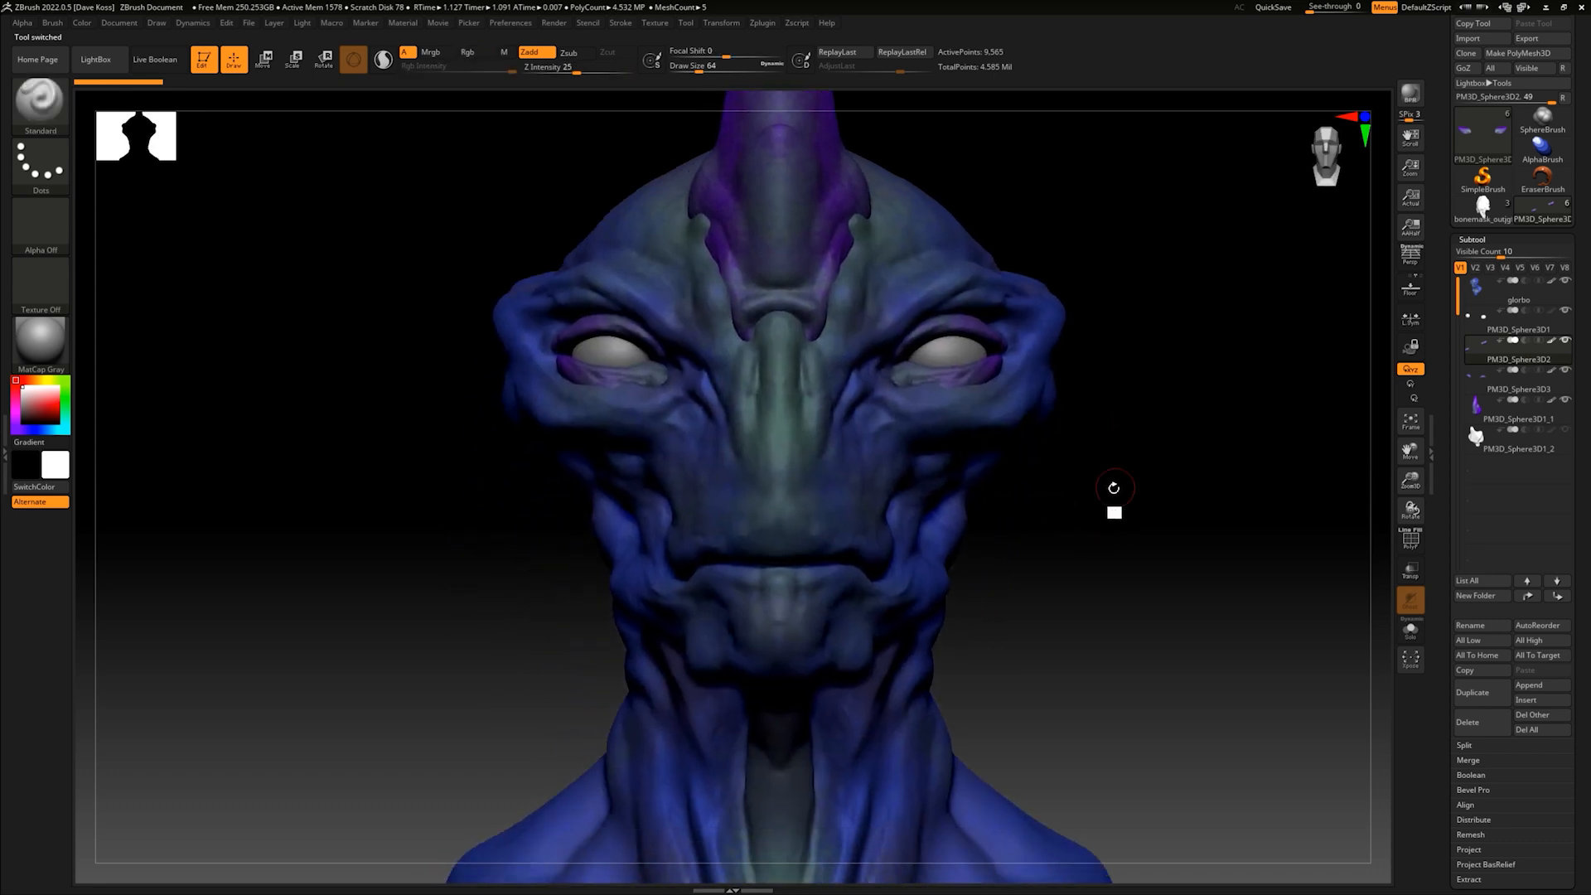
left_click_drag(1074, 560, 1067, 544, "alt")
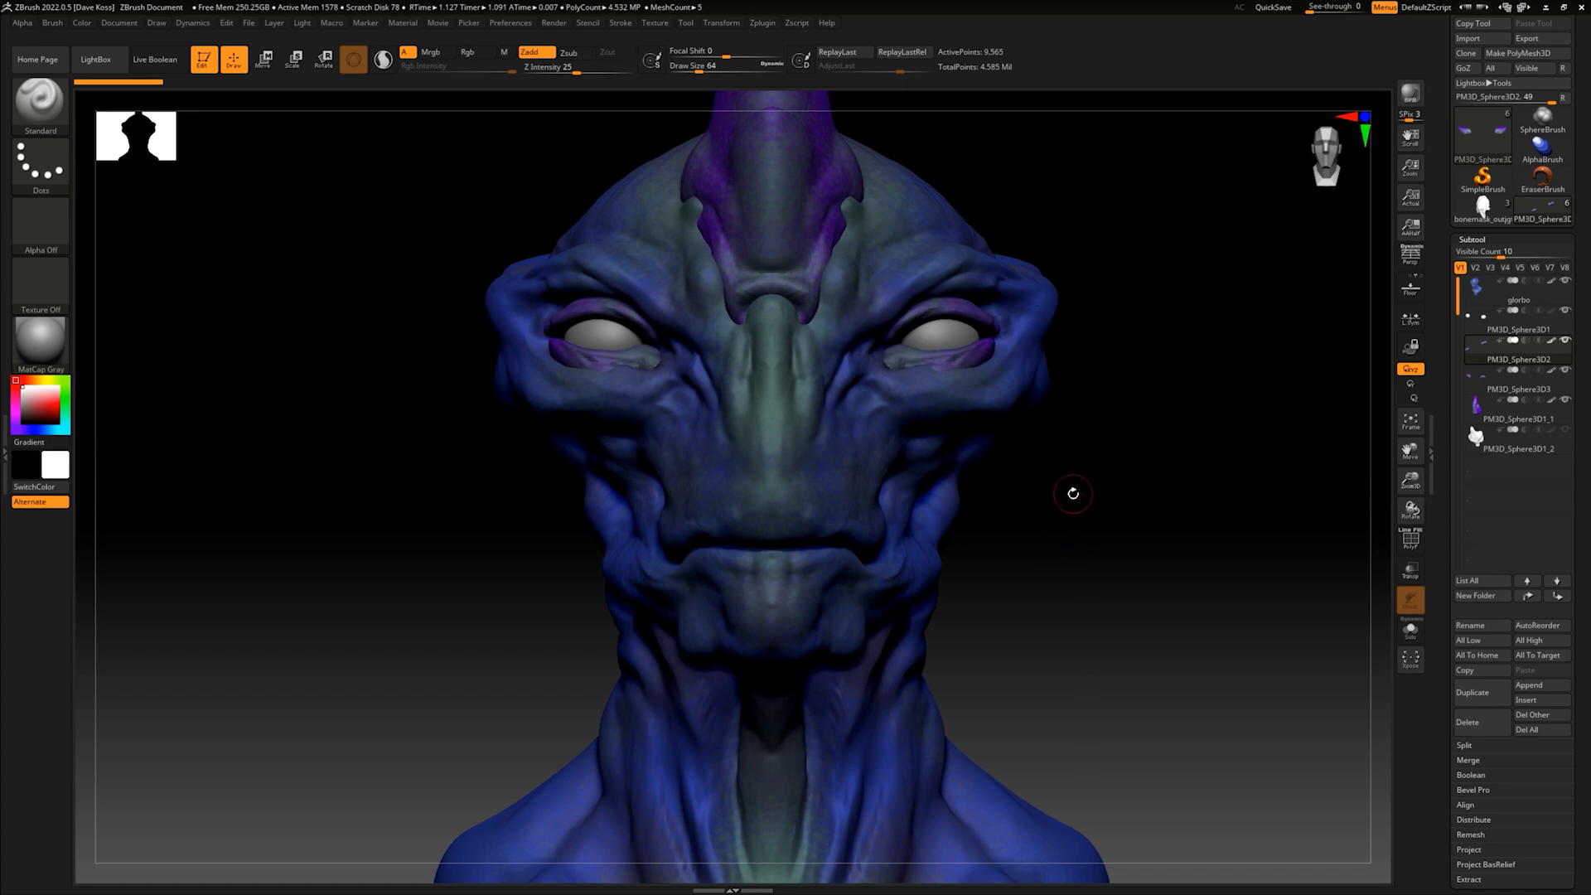
left_click_drag(1066, 529, 955, 522, "alt")
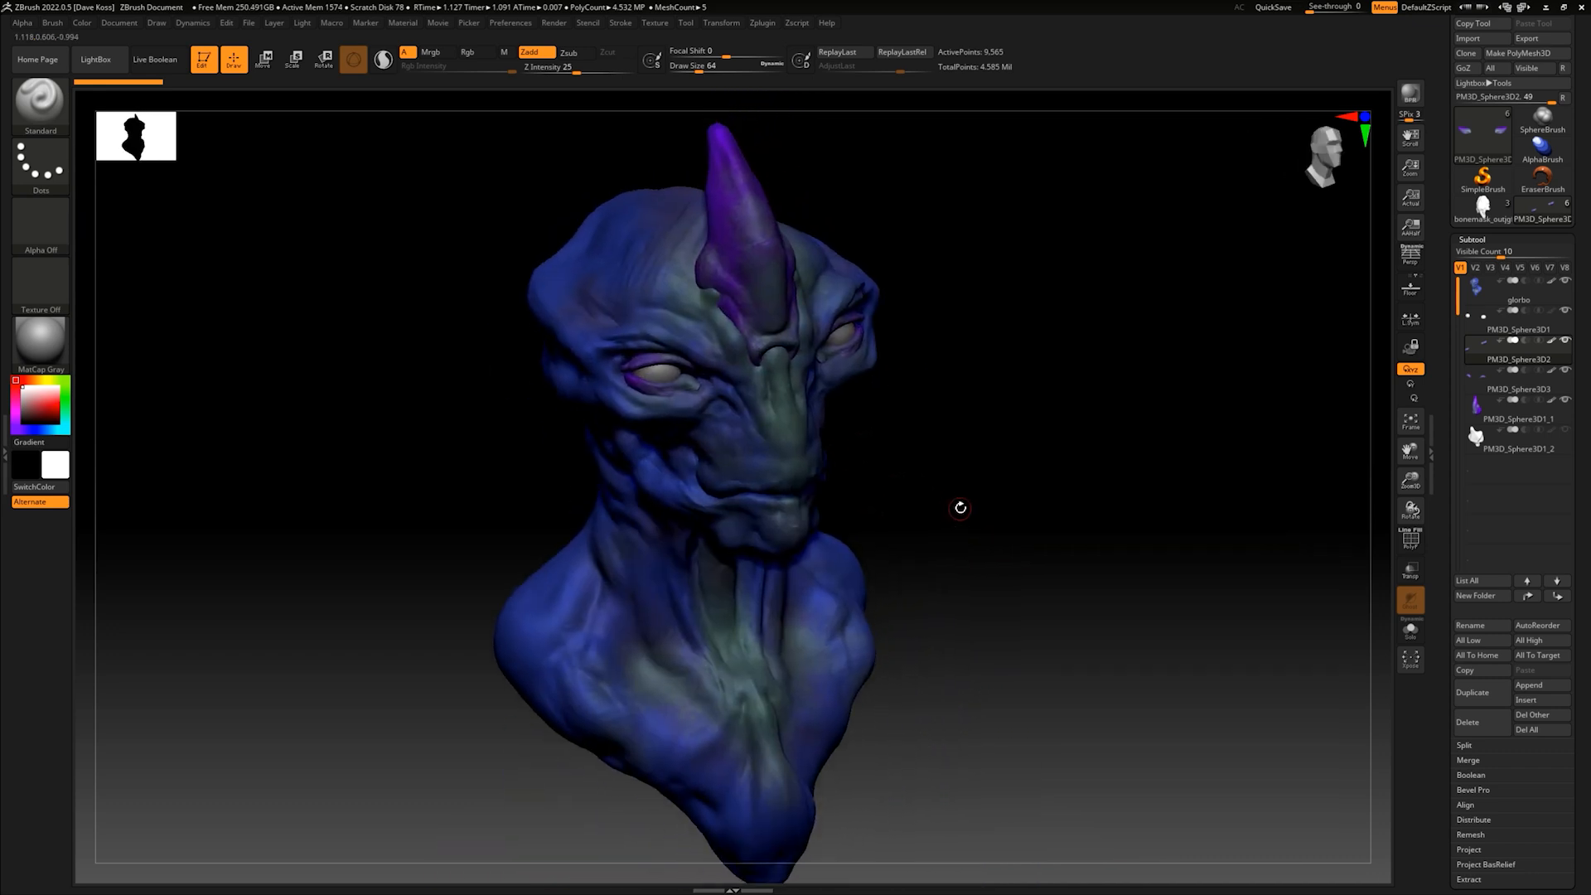
left_click_drag(992, 434, 987, 435)
left_click_drag(961, 487, 927, 450, "alt")
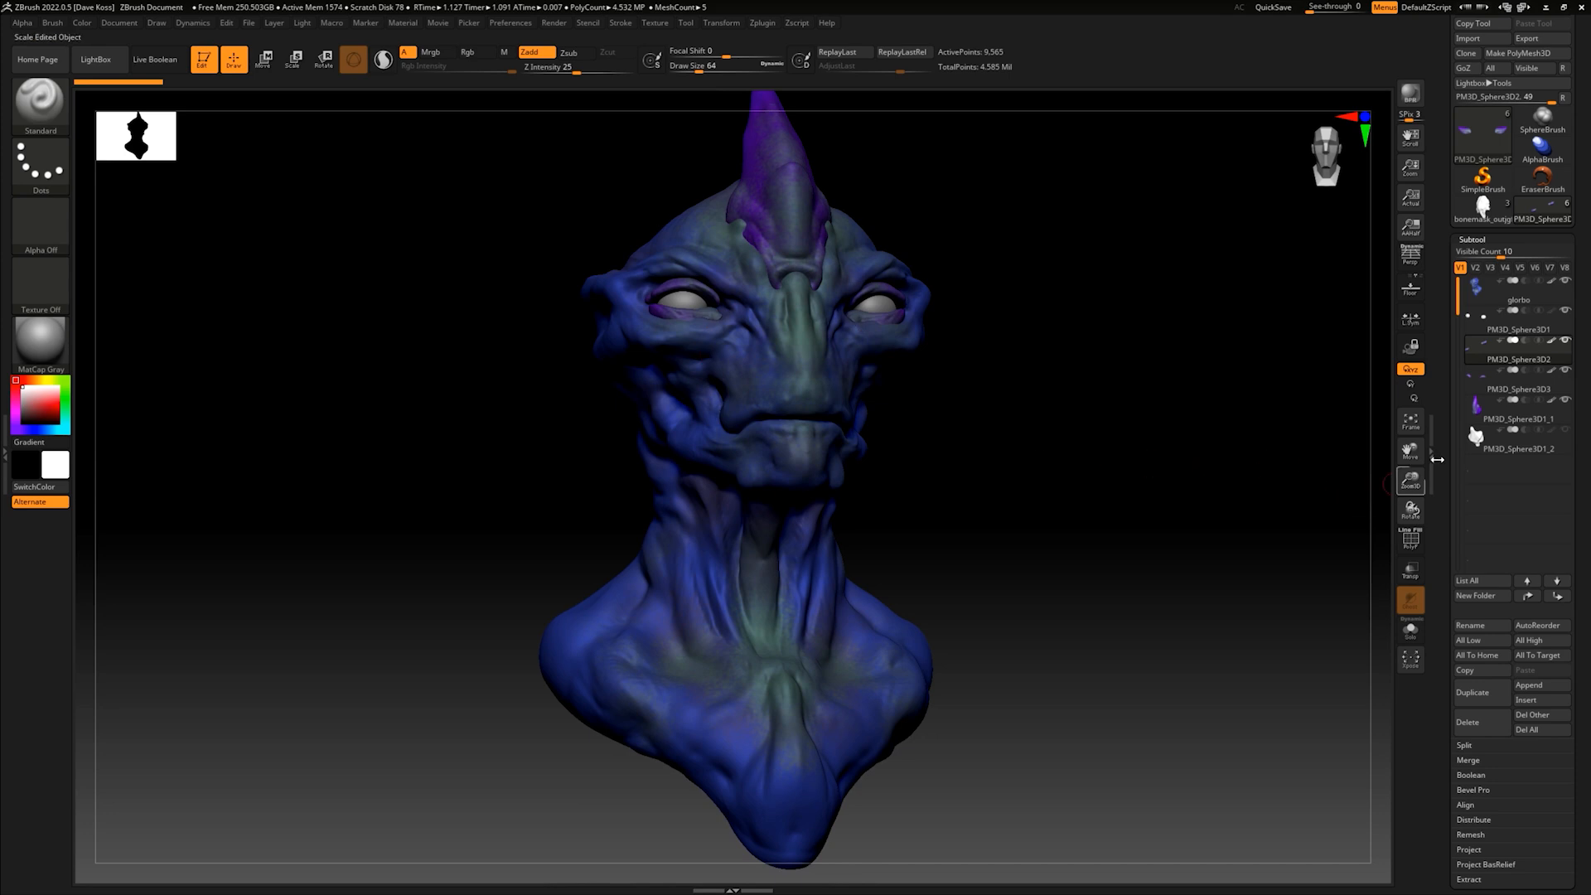
- Make glorbo the active subtool, turn the bust to a three-quarter view and choose the DamStandard brush
left_click(1509, 292)
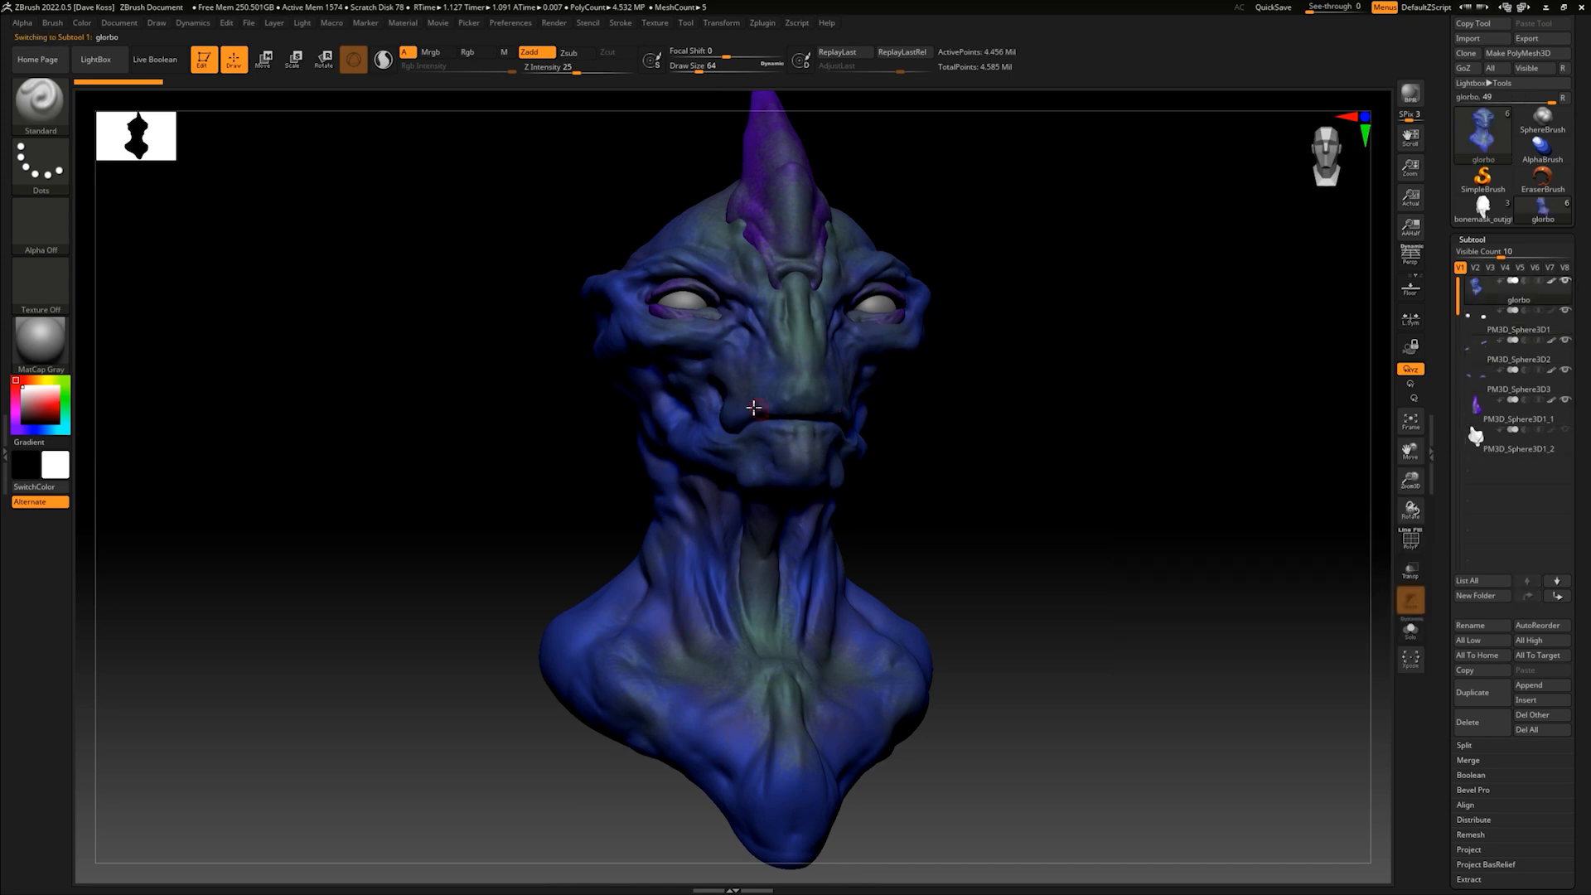
left_click_drag(1057, 391, 934, 465)
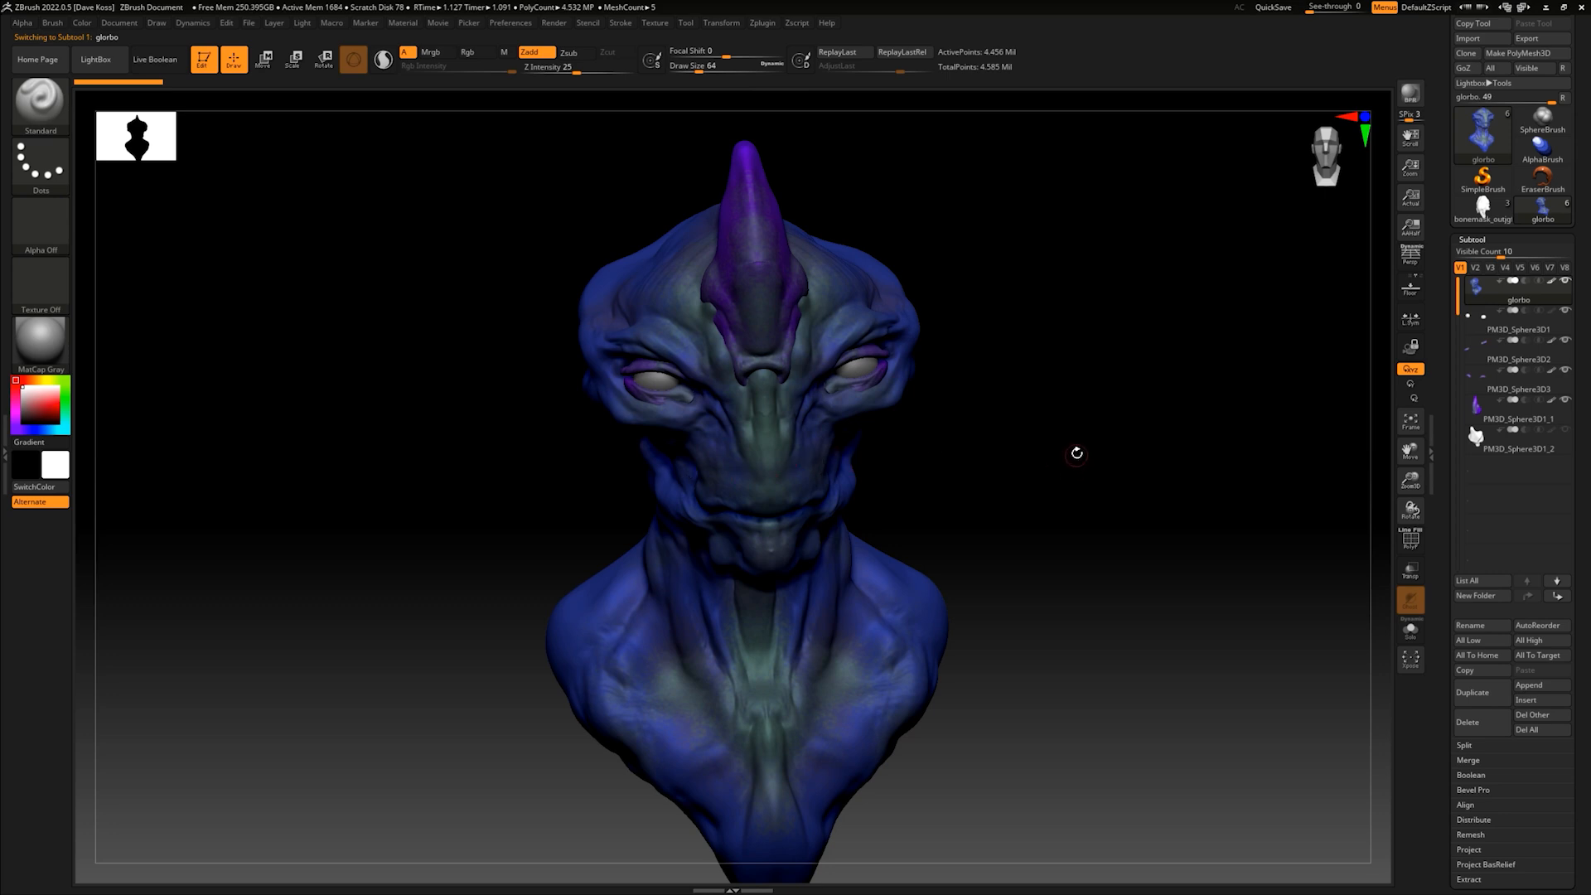
mouse_move(1026, 455)
left_mouse_down()
mouse_move(1031, 433)
mouse_move(994, 455)
mouse_move(890, 437)
mouse_move(948, 396)
mouse_move(928, 435)
mouse_move(937, 464)
mouse_move(992, 419)
mouse_move(983, 489)
left_mouse_up()
key("space")
key("b")
key("d")
key("s")
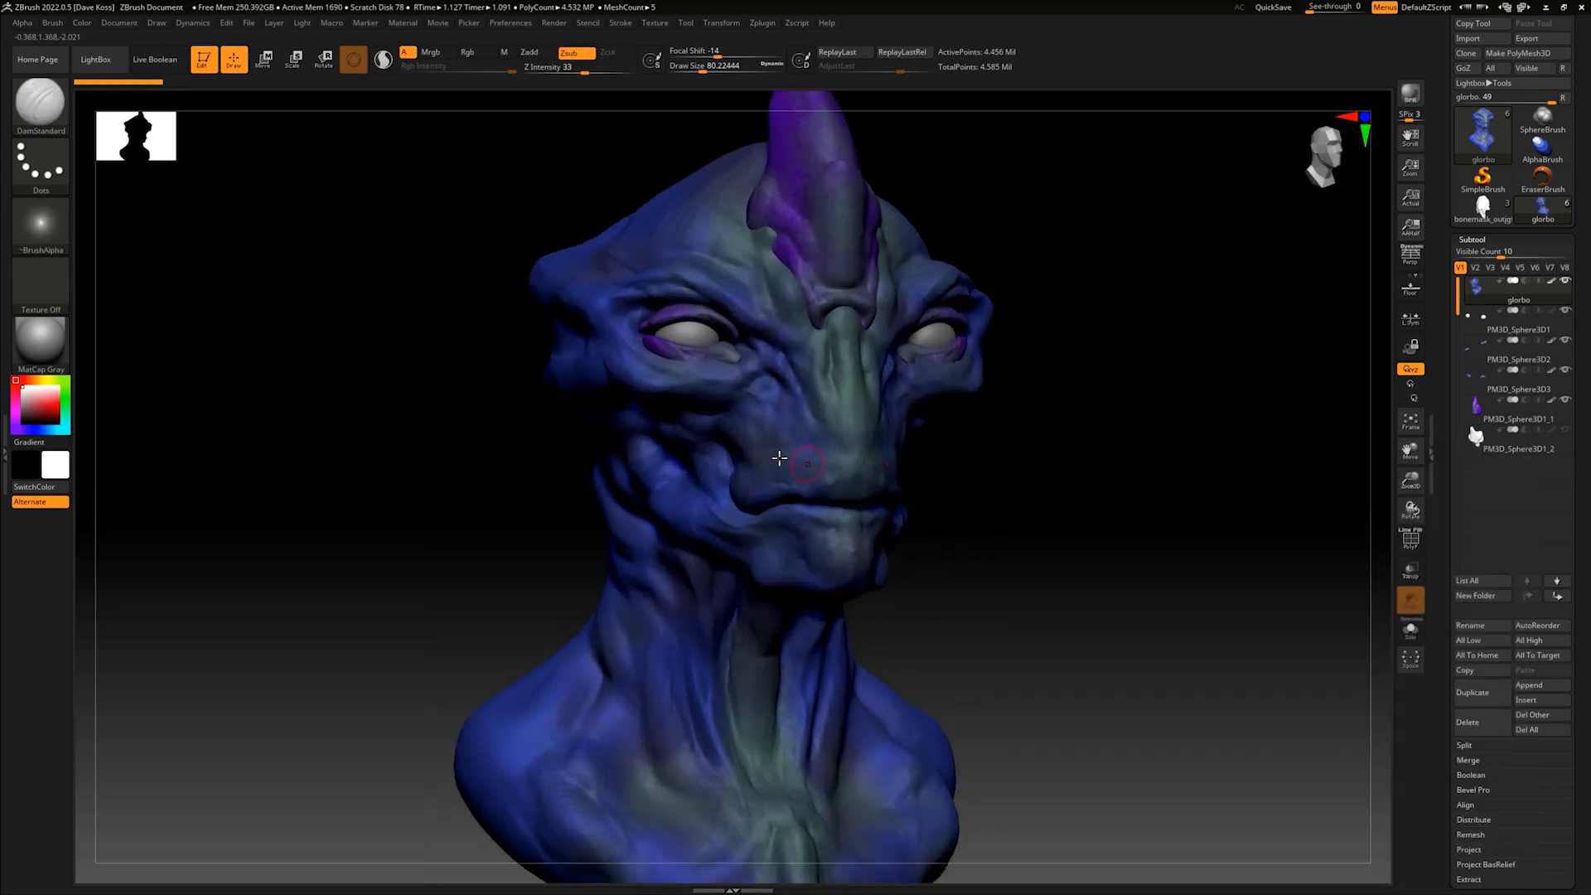
- Set the DamStandard brush's draw size to about 46 and Z intensity to 13, testing a stroke beside the nose
key("space")
mouse_move(784, 402)
left_mouse_down()
mouse_move(801, 390)
mouse_move(808, 412)
left_mouse_up()
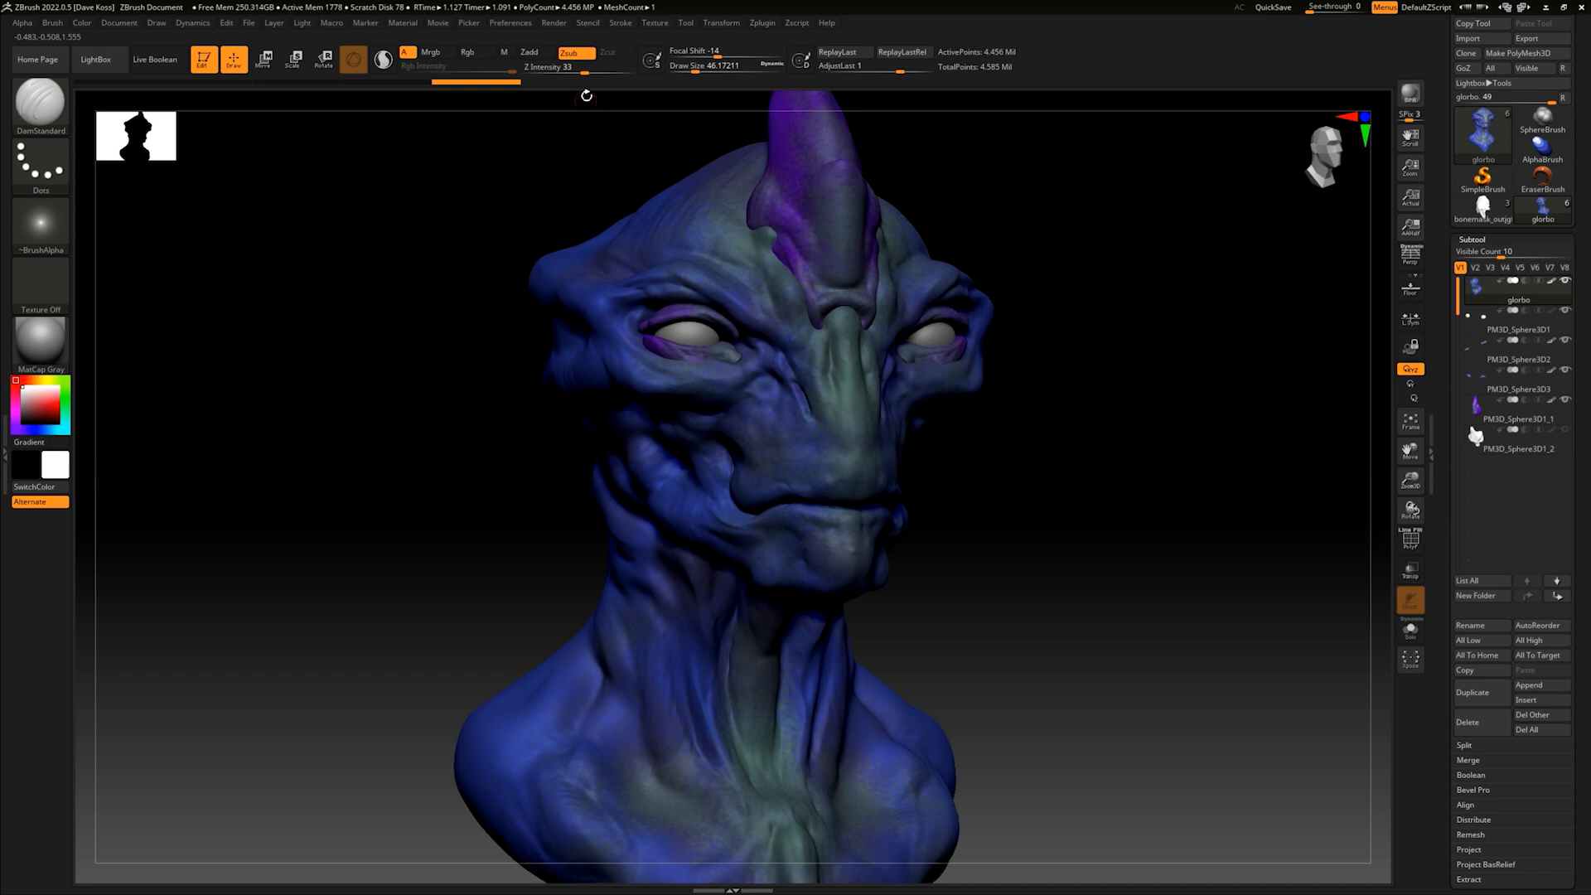
left_click_drag(583, 70, 543, 72)
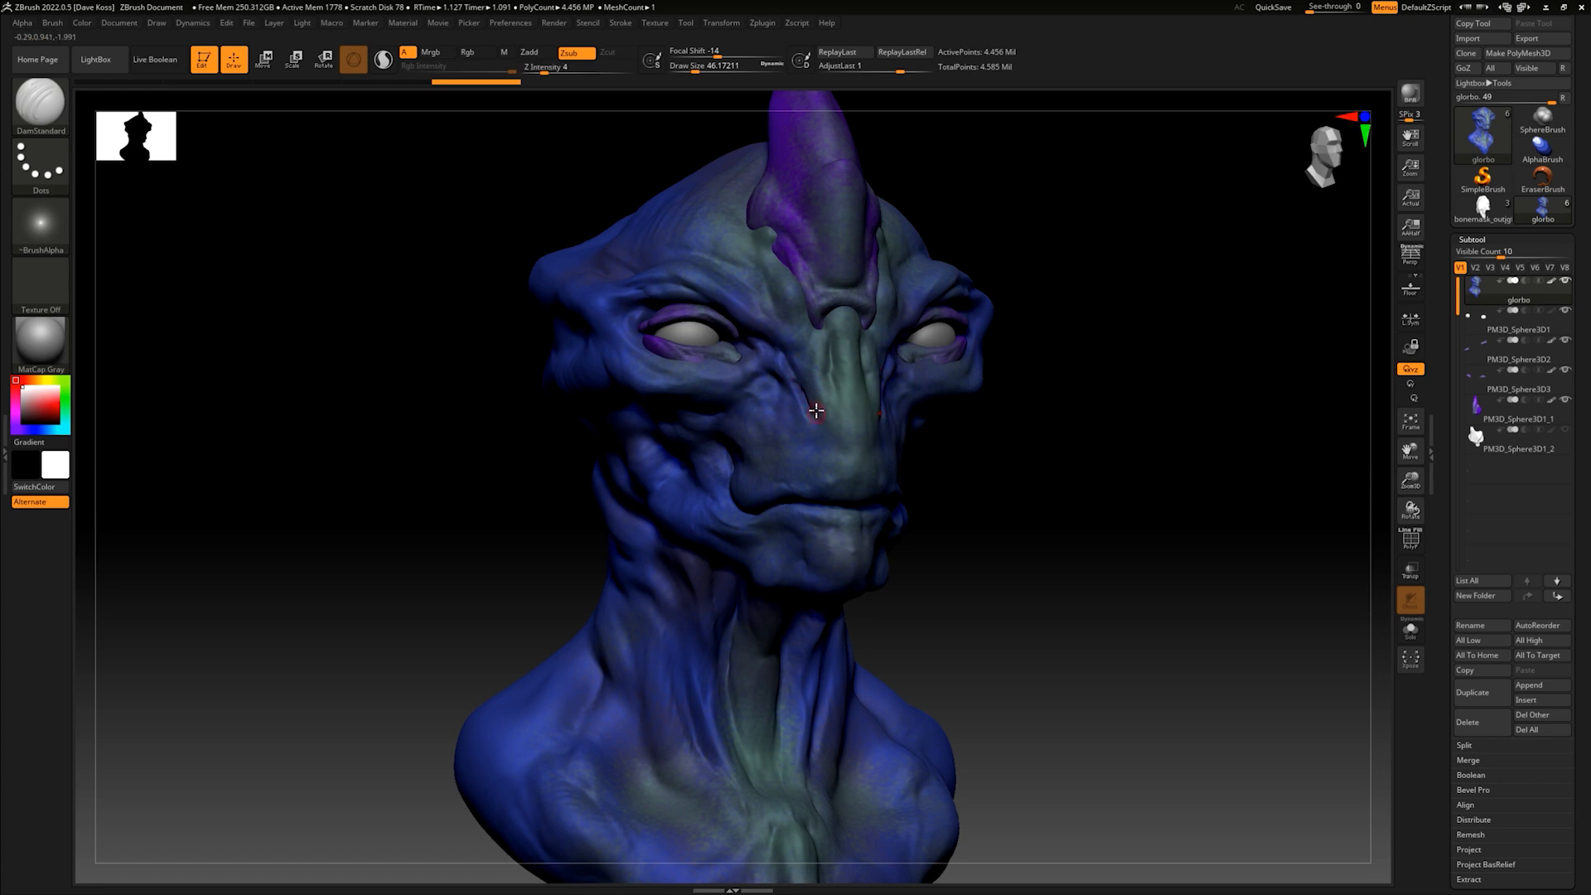
left_click_drag(986, 455, 995, 539, "alt")
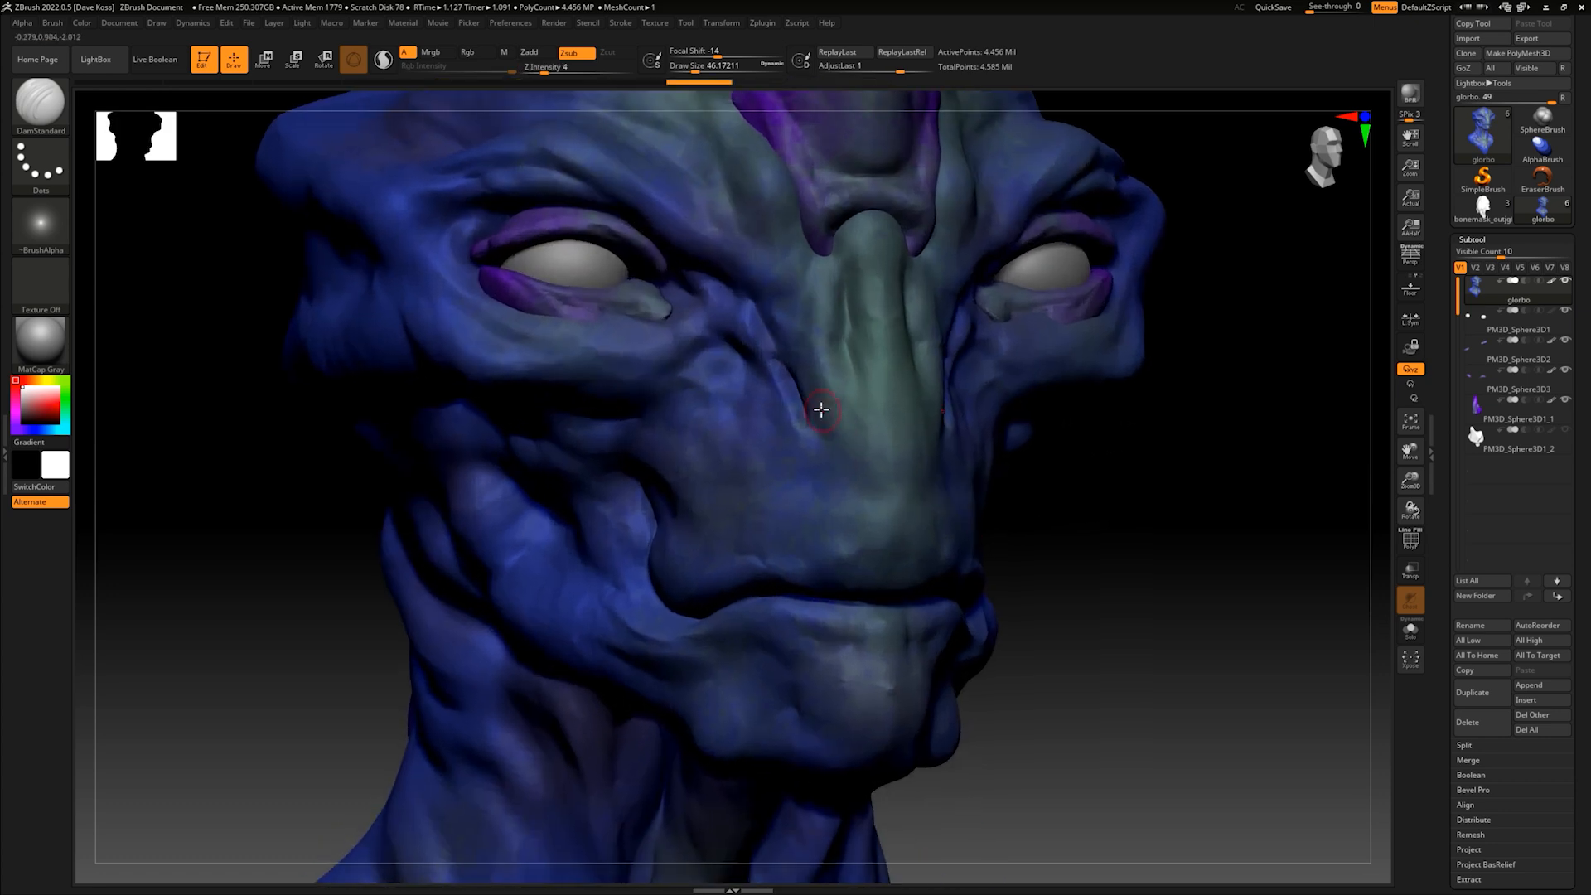
mouse_move(813, 393)
left_mouse_down()
mouse_move(829, 448)
mouse_move(785, 448)
left_mouse_up()
left_click_drag(573, 71, 562, 72)
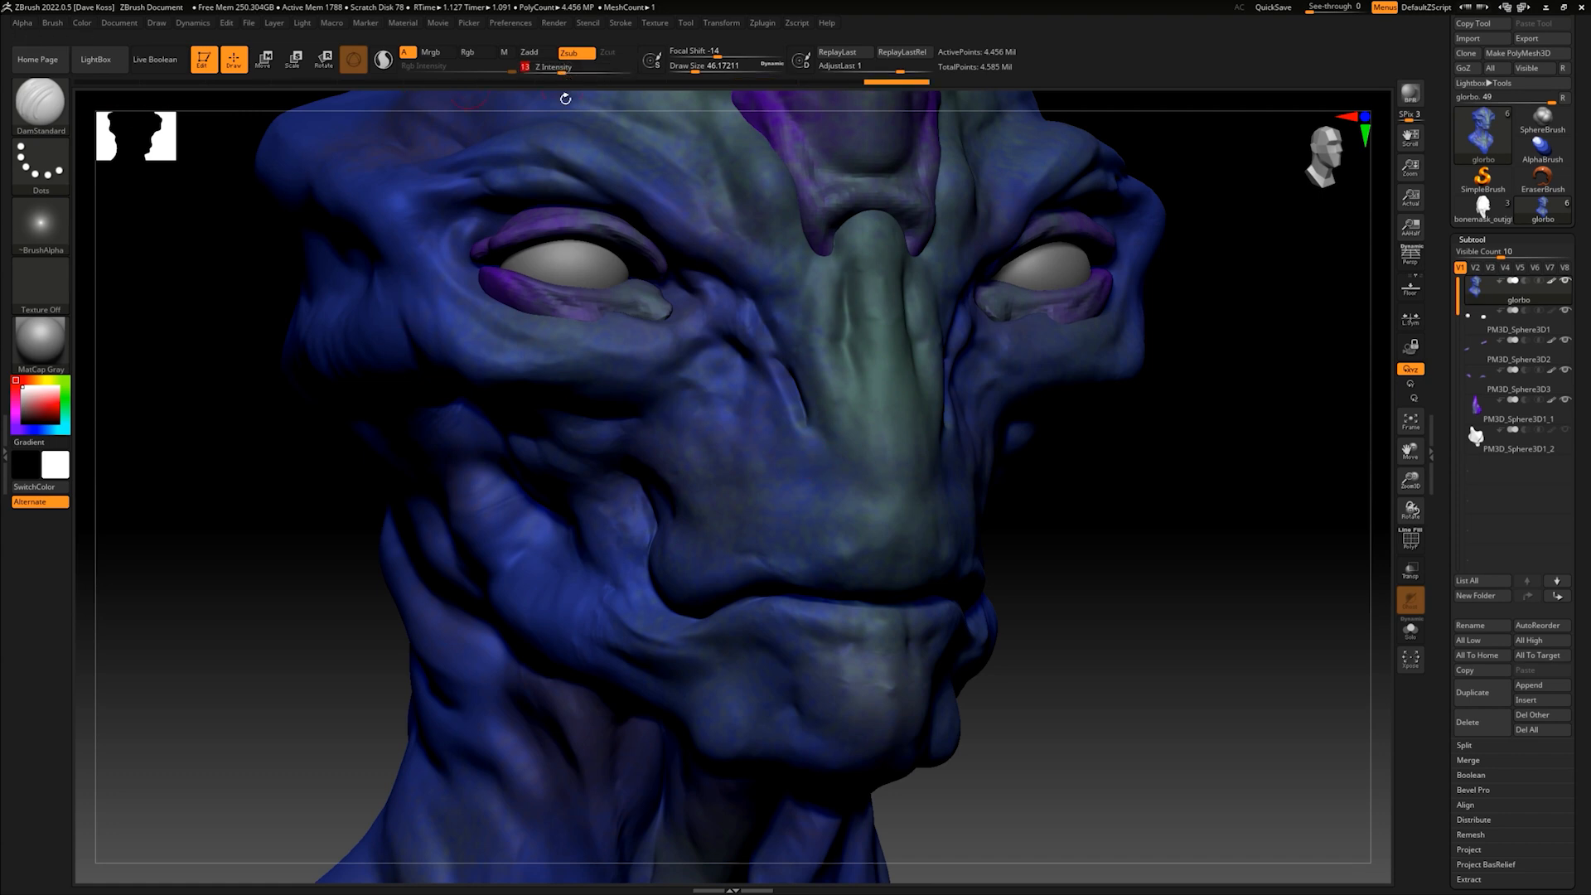
- Try carving vertical creases down the side of the alien's nose, and undo the strokes
left_click_drag(841, 418, 842, 468)
left_click_drag(808, 381, 817, 402)
key("ctrl")
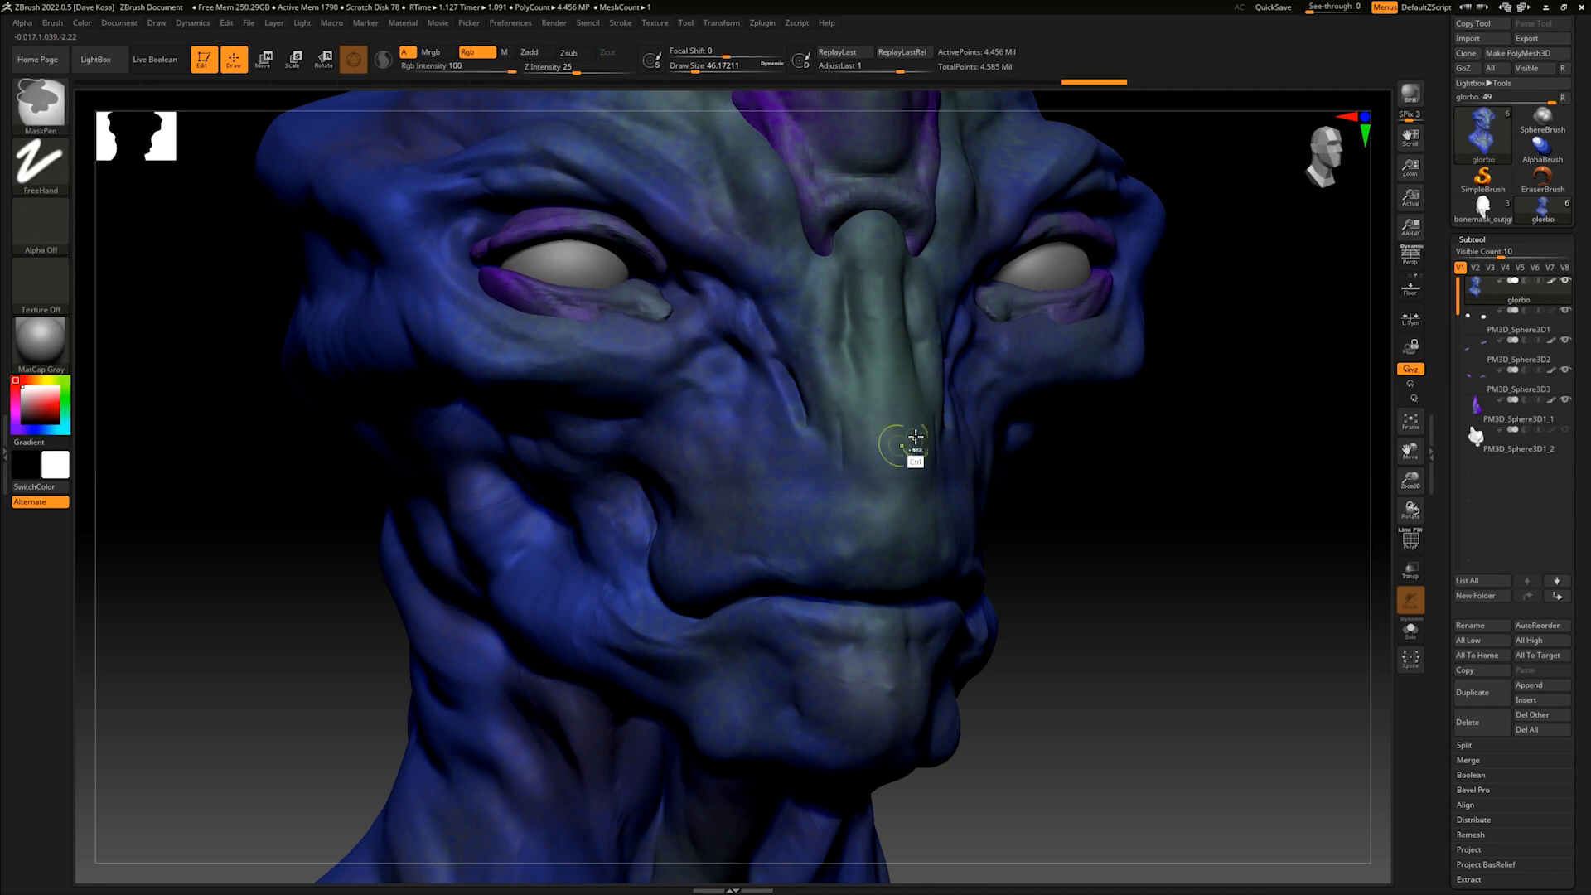
key("ctrl+z")
key("ctrl+z")
key("ctrl+z")
key("ctrl+z")
key("ctrl+z")
key("ctrl+z")
key("ctrl+z")
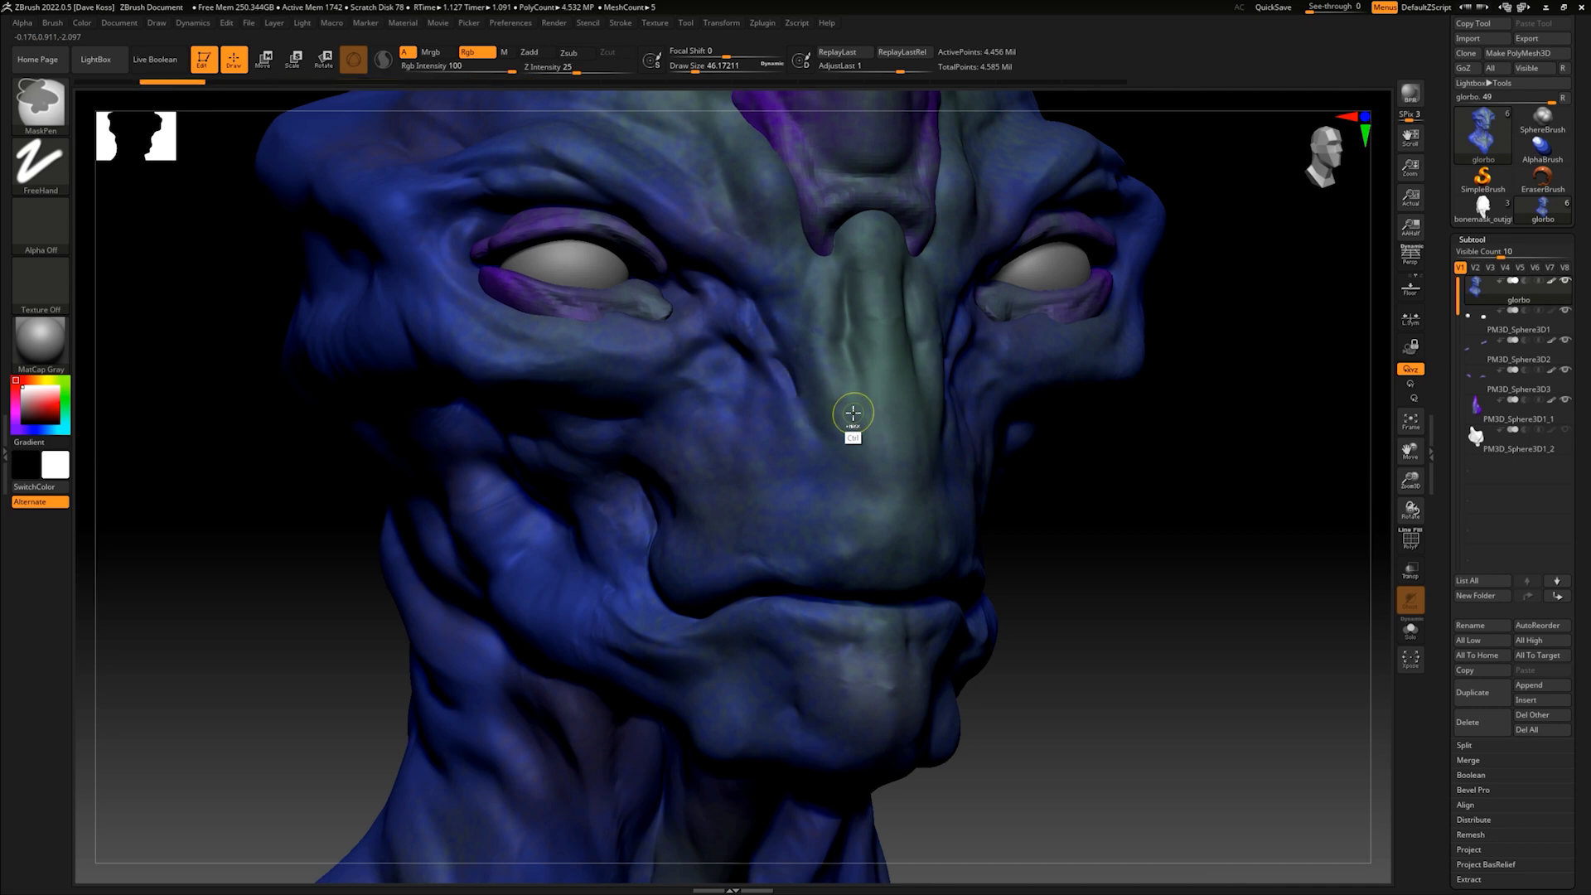
key("ctrl+z")
- Carve creases along both sides of the nose bridge, adjusting the draw size to about 41 and Z intensity to 21
left_click(785, 362)
mouse_move(793, 366)
left_mouse_down()
mouse_move(834, 467)
mouse_move(730, 341)
mouse_move(733, 311)
mouse_move(698, 291)
mouse_move(729, 333)
mouse_move(709, 322)
left_mouse_up()
key("ctrl+z")
left_click_drag(1112, 490, 1079, 465)
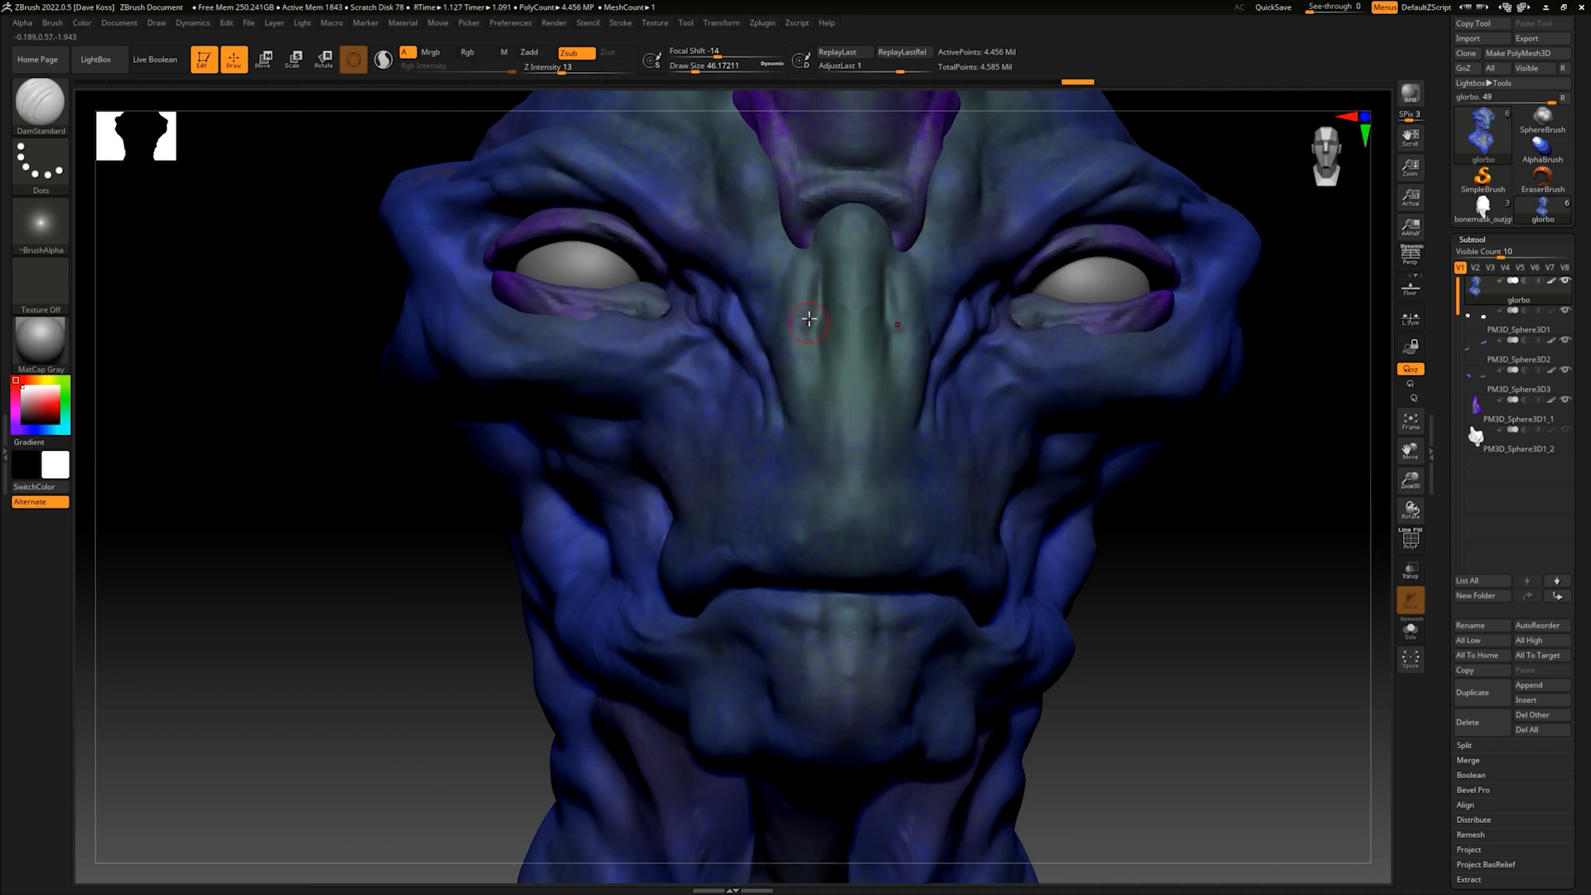
key("space")
key("space")
mouse_move(785, 277)
left_mouse_down()
mouse_move(772, 277)
mouse_move(815, 287)
mouse_move(819, 260)
mouse_move(814, 315)
mouse_move(792, 323)
left_mouse_up()
key("space")
left_click_drag(562, 73, 572, 73)
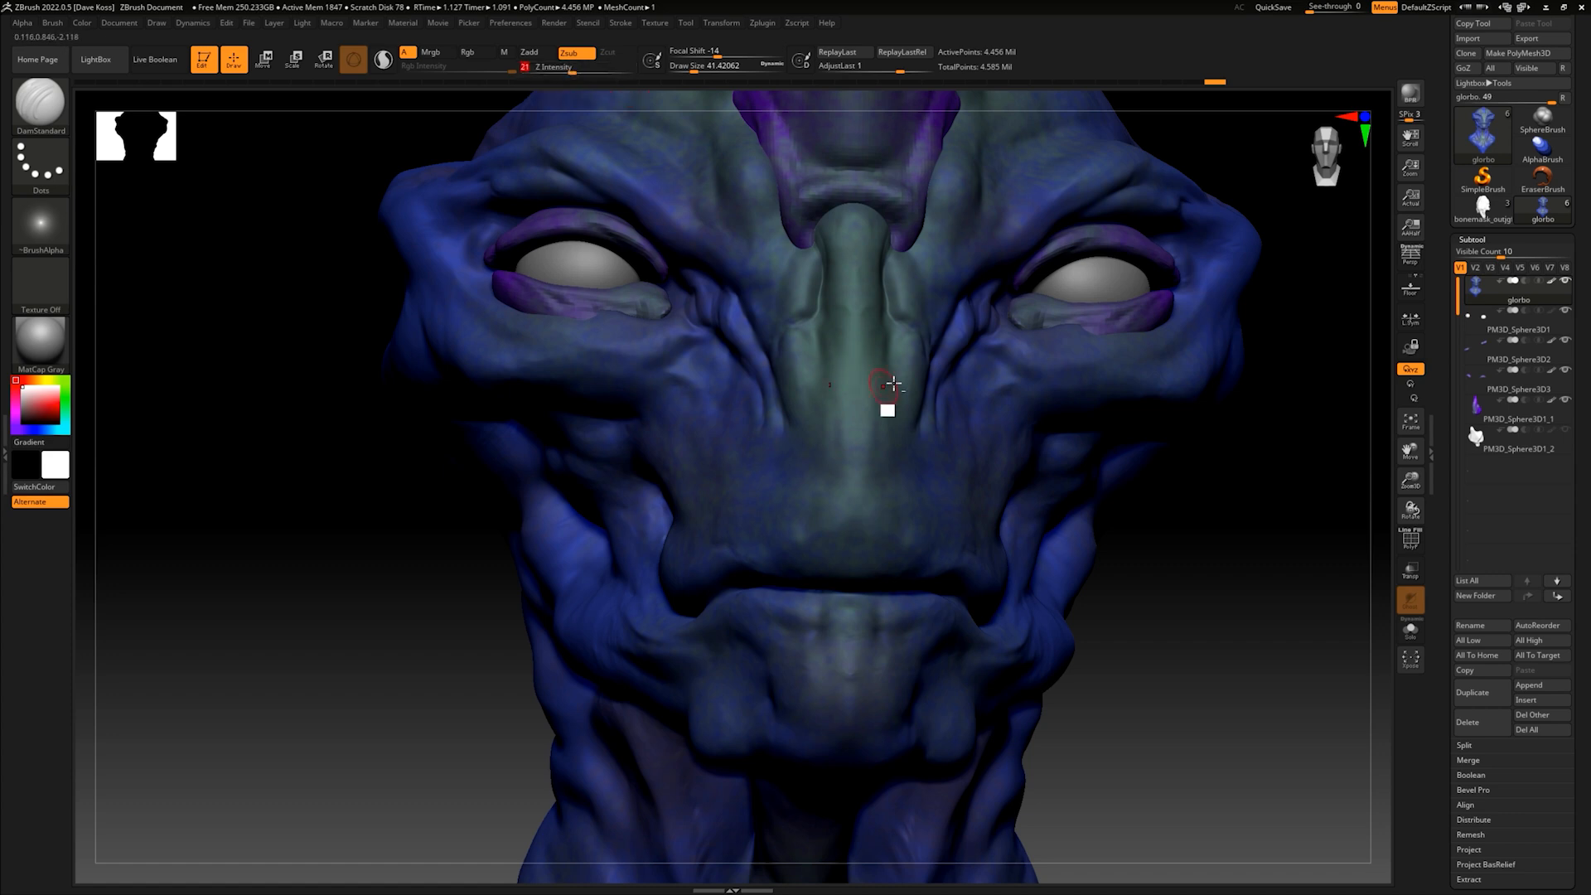
- Carve wrinkles into the inner brows around the base of the horn and across the top of the nose bridge
left_click_drag(1235, 568, 1199, 459, "alt")
left_click_drag(1164, 404, 1152, 492, "alt")
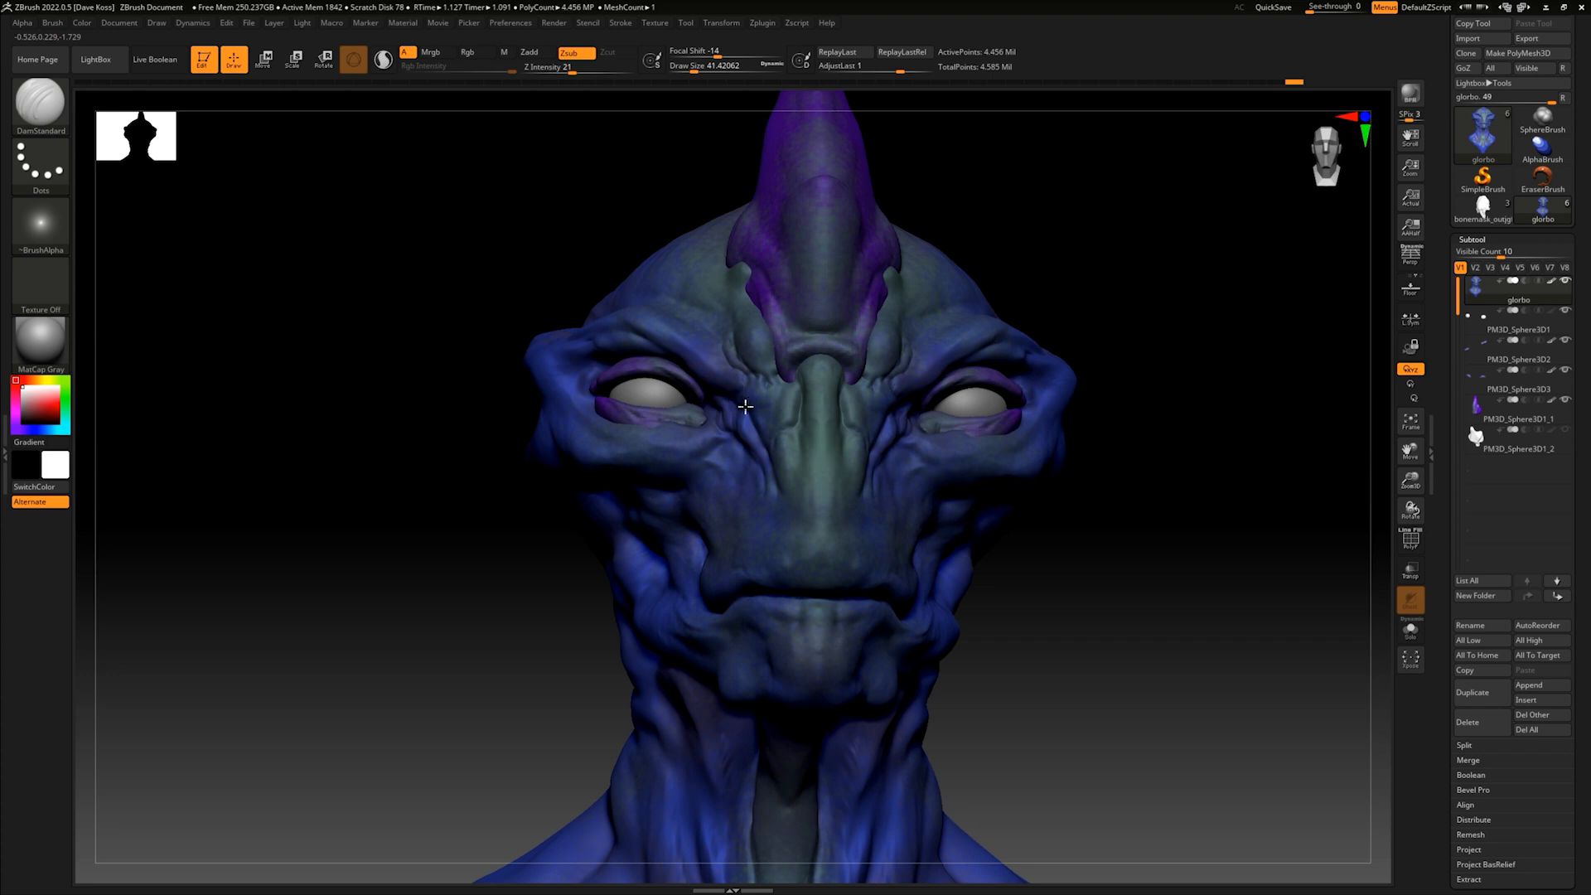
left_click_drag(1083, 526, 1065, 476)
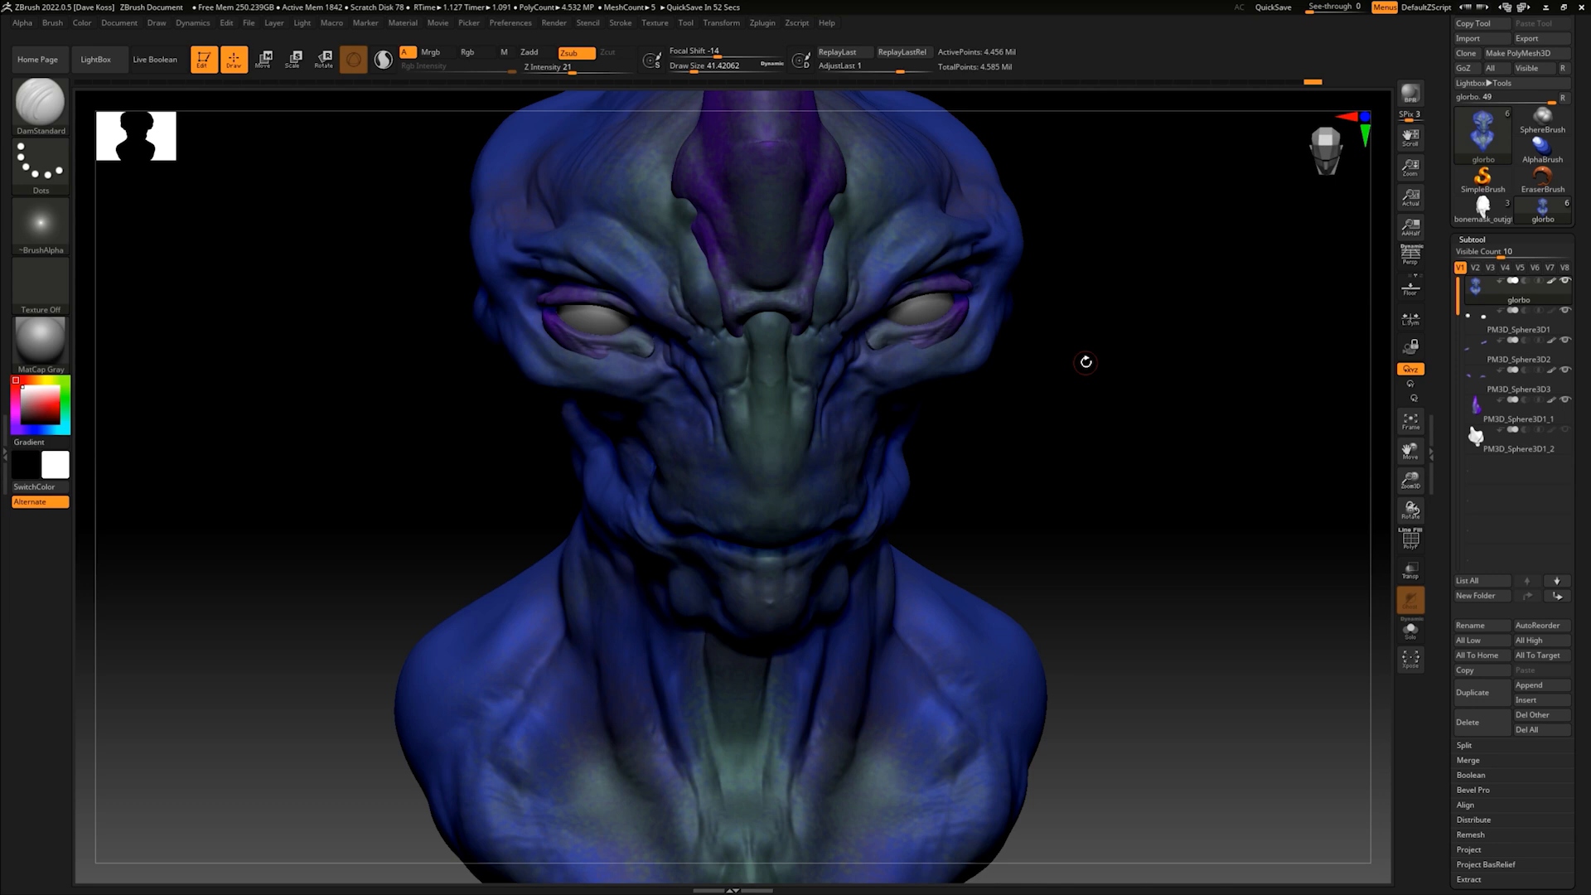
mouse_move(1104, 398)
left_mouse_down()
mouse_move(1111, 348)
mouse_move(1142, 370)
mouse_move(1095, 388)
left_mouse_up()
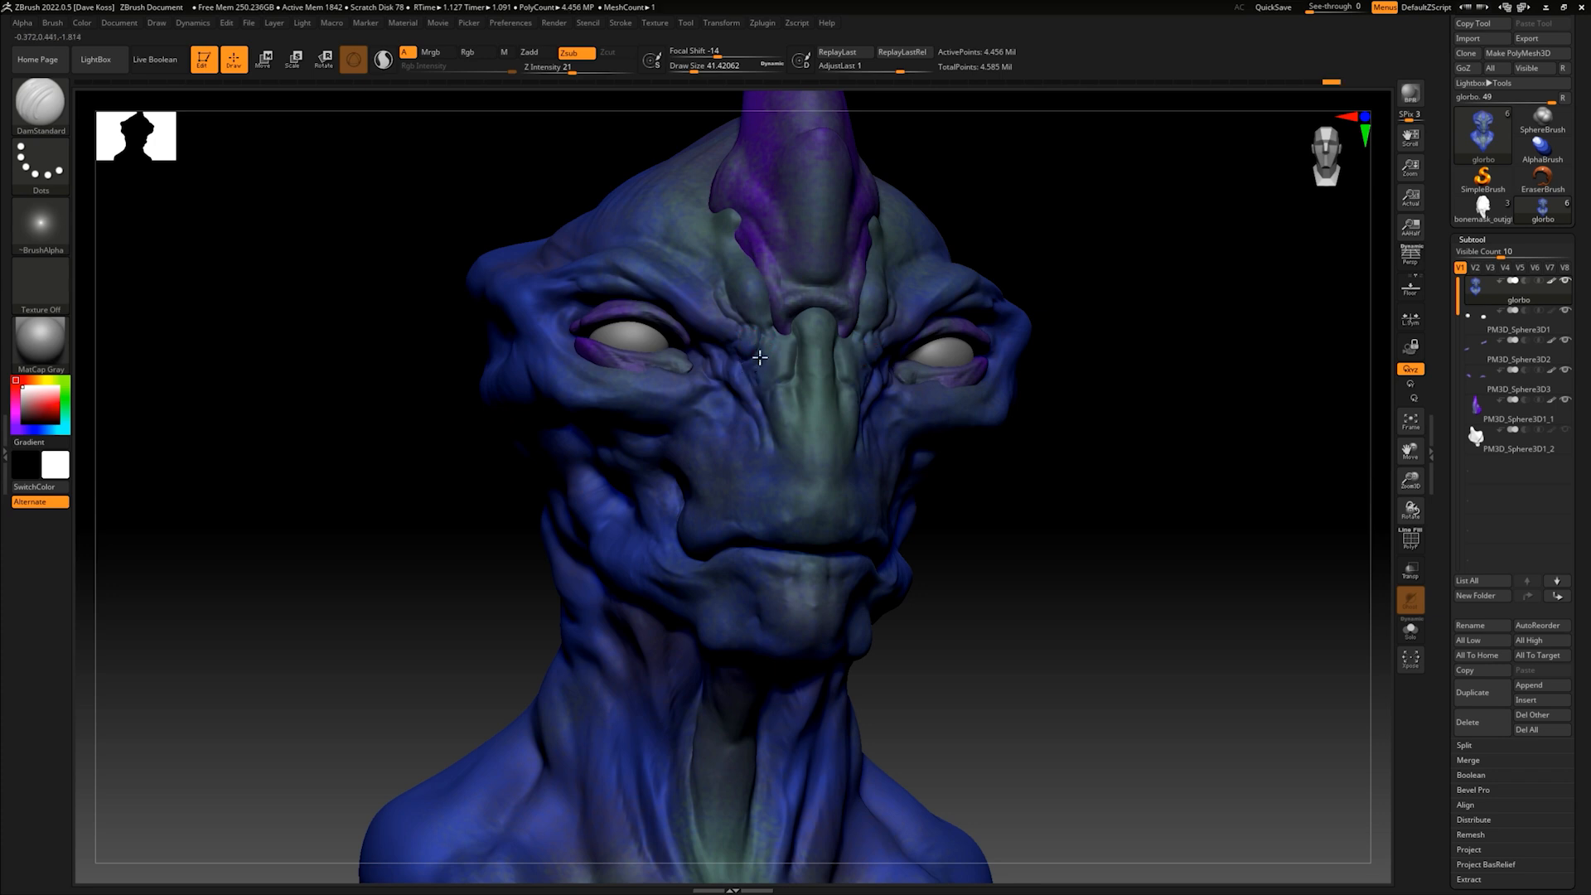
left_click_drag(1042, 403, 1045, 418)
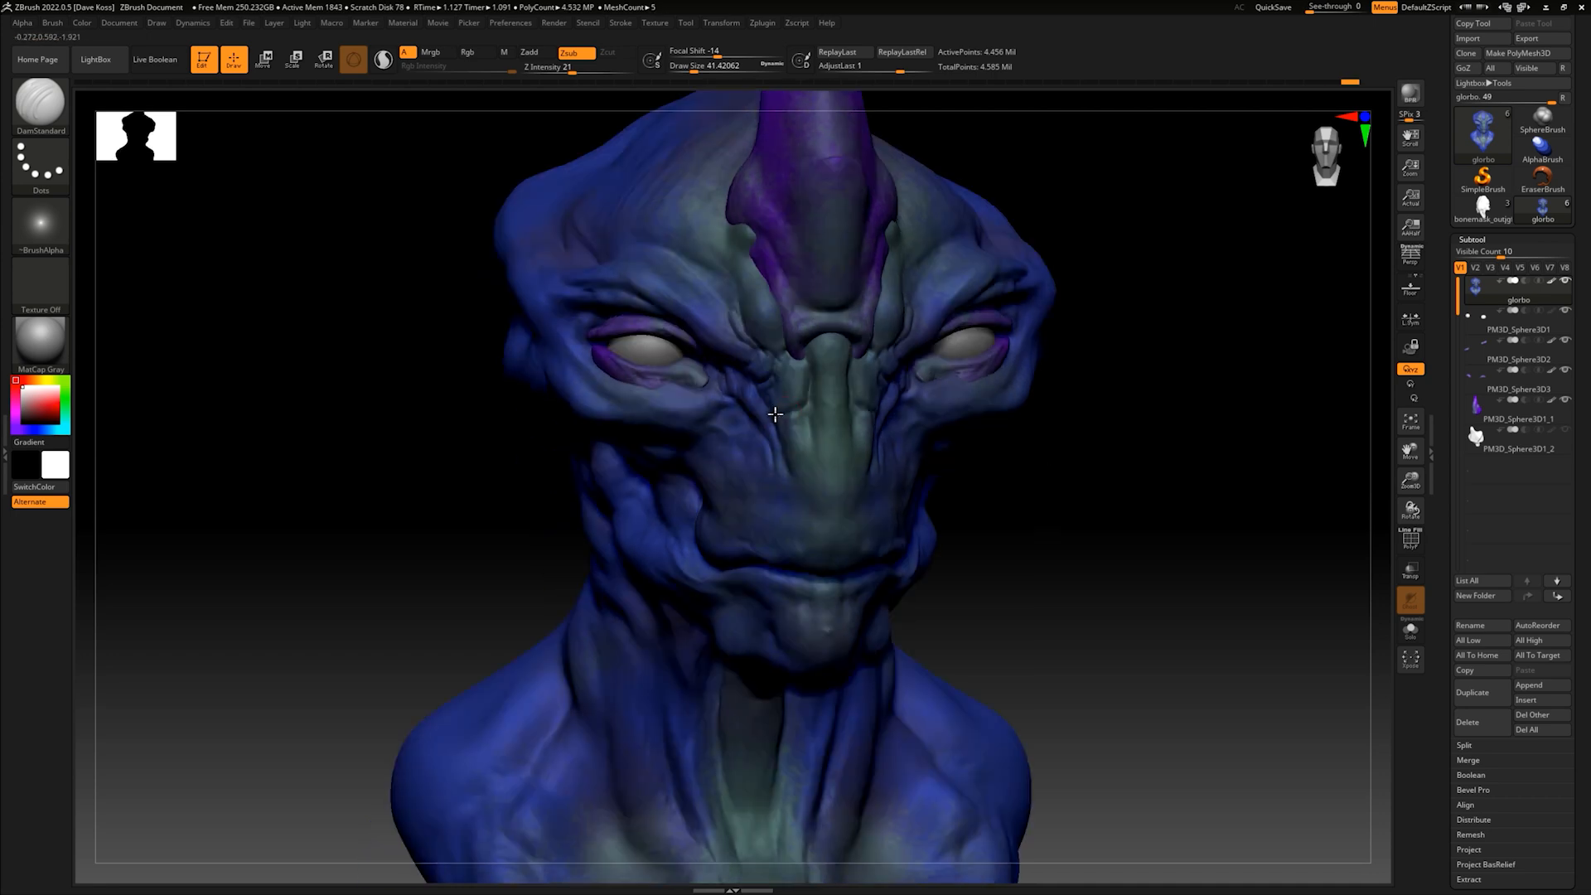
- Carve fine skin folds between the inner eye corners and the sides of the nose
left_click_drag(788, 404, 805, 401)
mouse_move(1109, 460)
left_mouse_down()
mouse_move(1105, 445)
mouse_move(1104, 511)
mouse_move(1127, 480)
mouse_move(1102, 451)
left_mouse_up()
left_click_drag(724, 344, 728, 363)
left_click_drag(1043, 458, 880, 422)
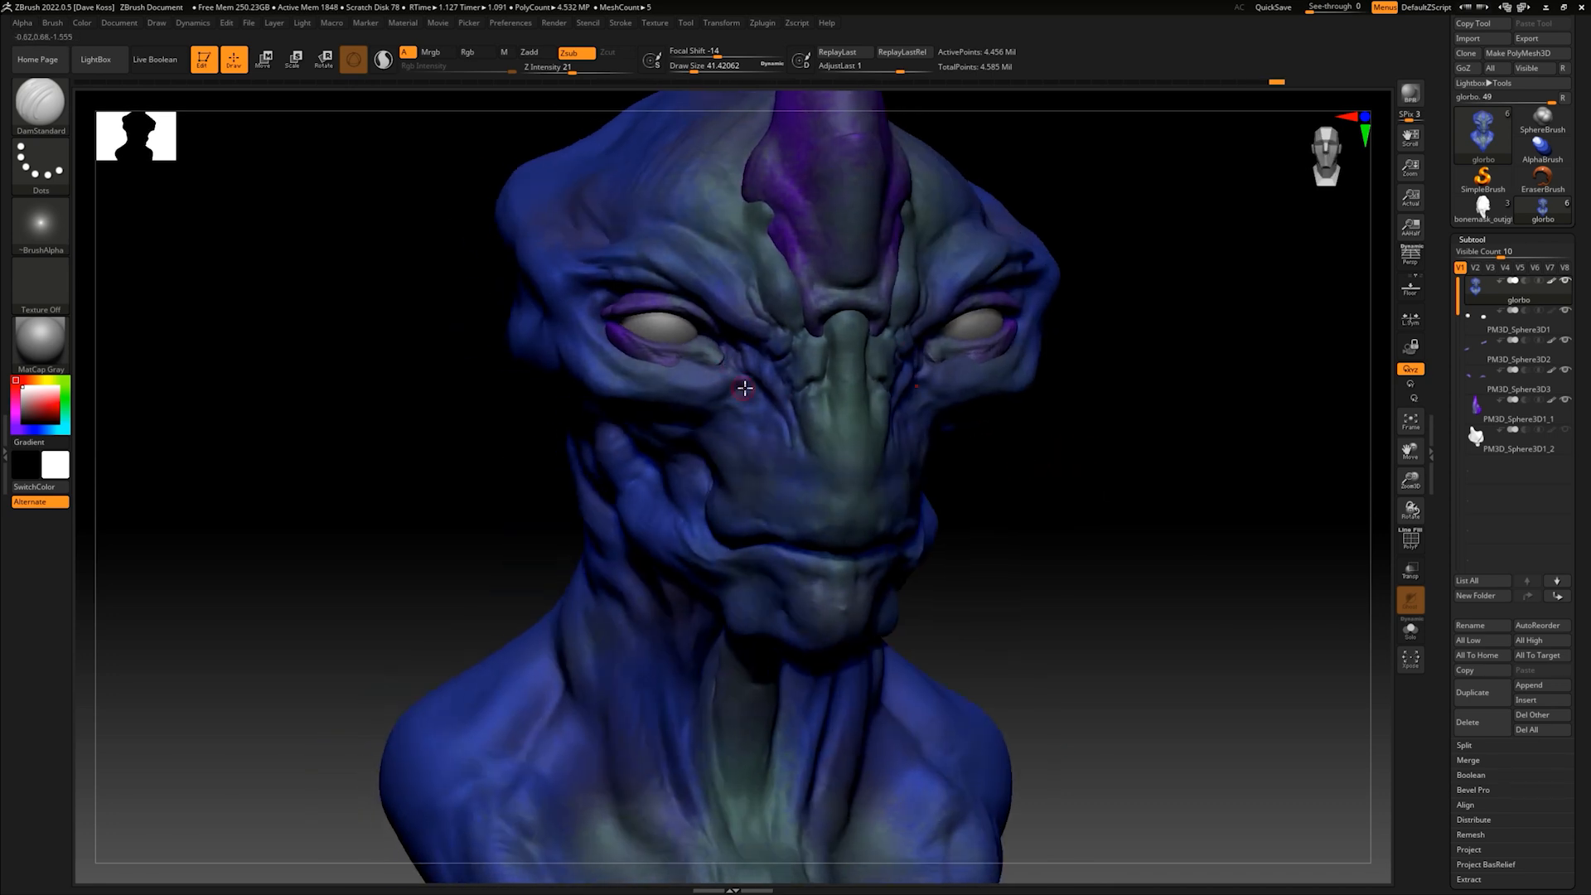
left_click_drag(735, 381, 721, 365)
left_click_drag(986, 425, 1055, 447)
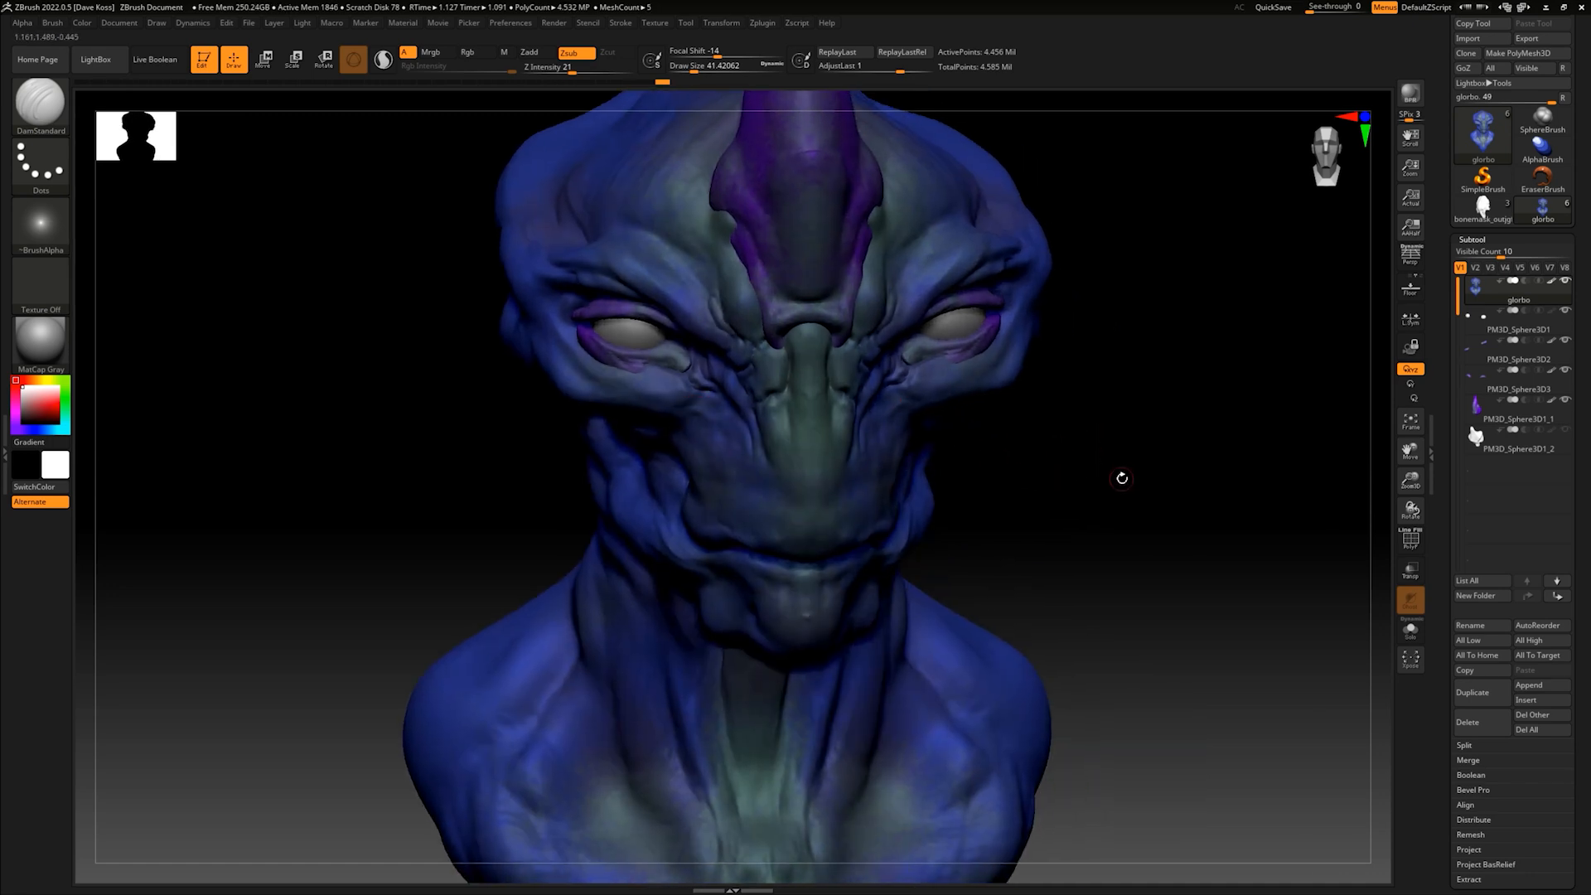
- Carve baggy folds and wrinkles beneath the eyes and onto the upper cheeks
left_click_drag(1122, 476, 991, 437)
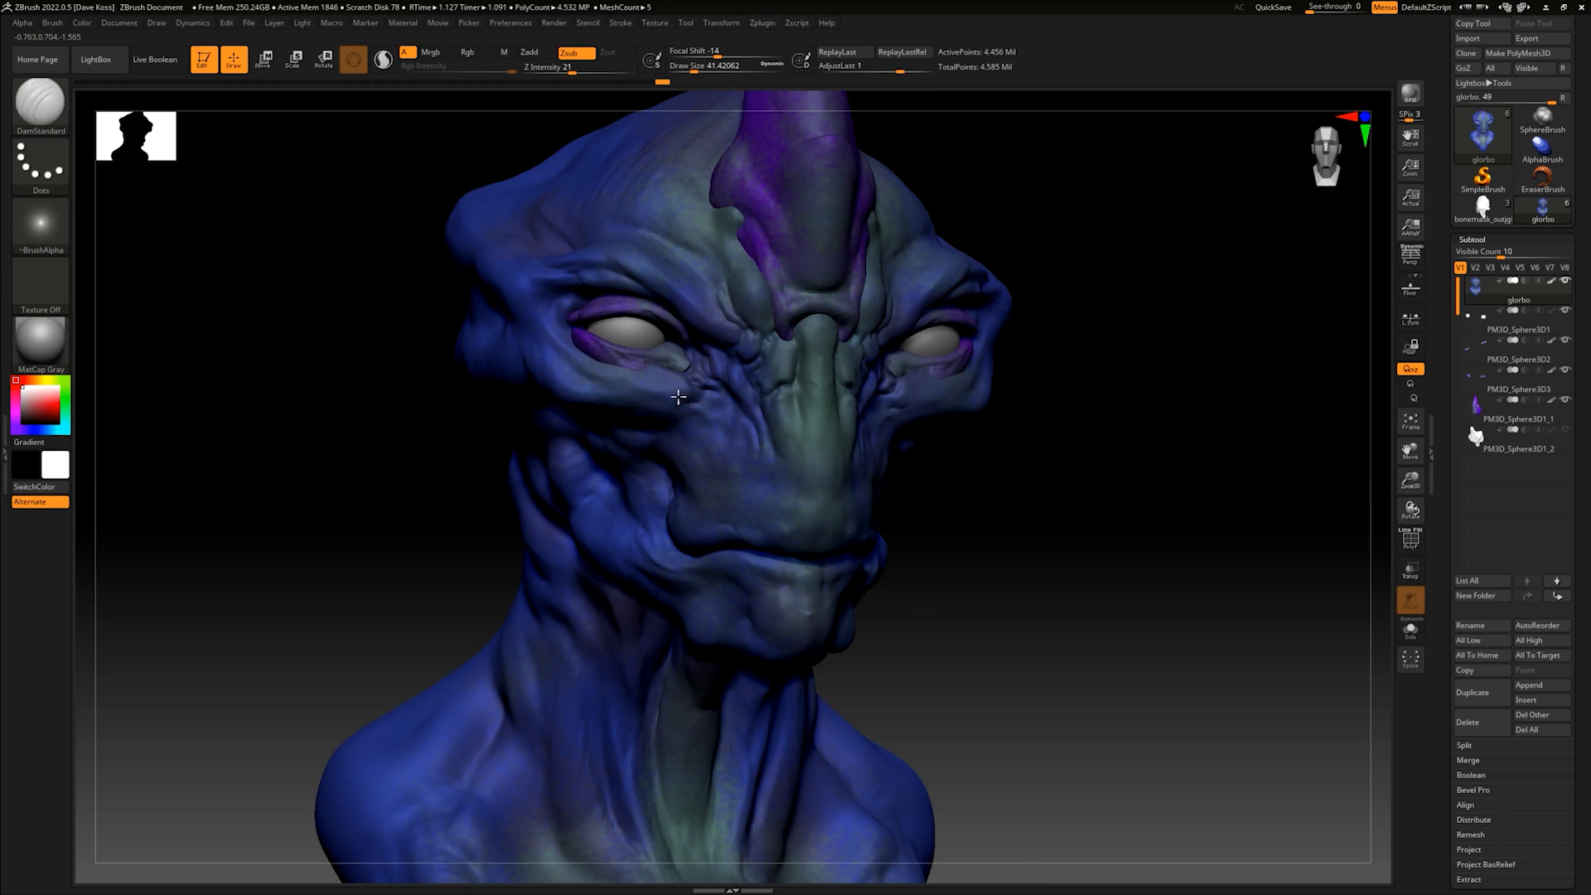
mouse_move(703, 408)
left_mouse_down()
mouse_move(676, 398)
mouse_move(687, 415)
left_mouse_up()
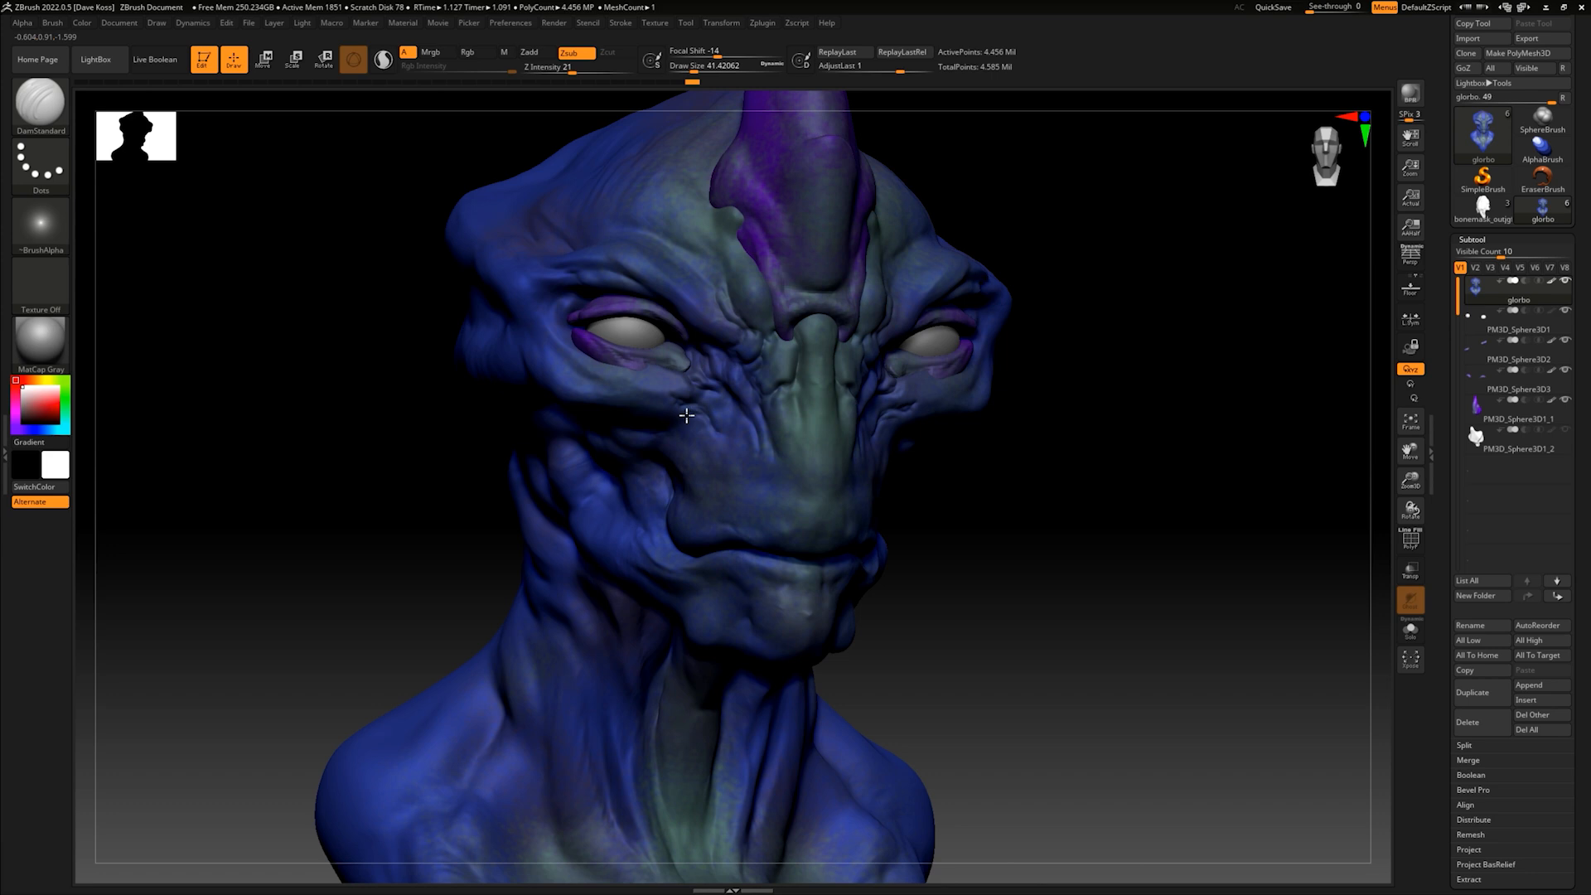
mouse_move(1036, 452)
left_mouse_down()
mouse_move(1023, 472)
mouse_move(1042, 464)
mouse_move(1028, 457)
left_mouse_up()
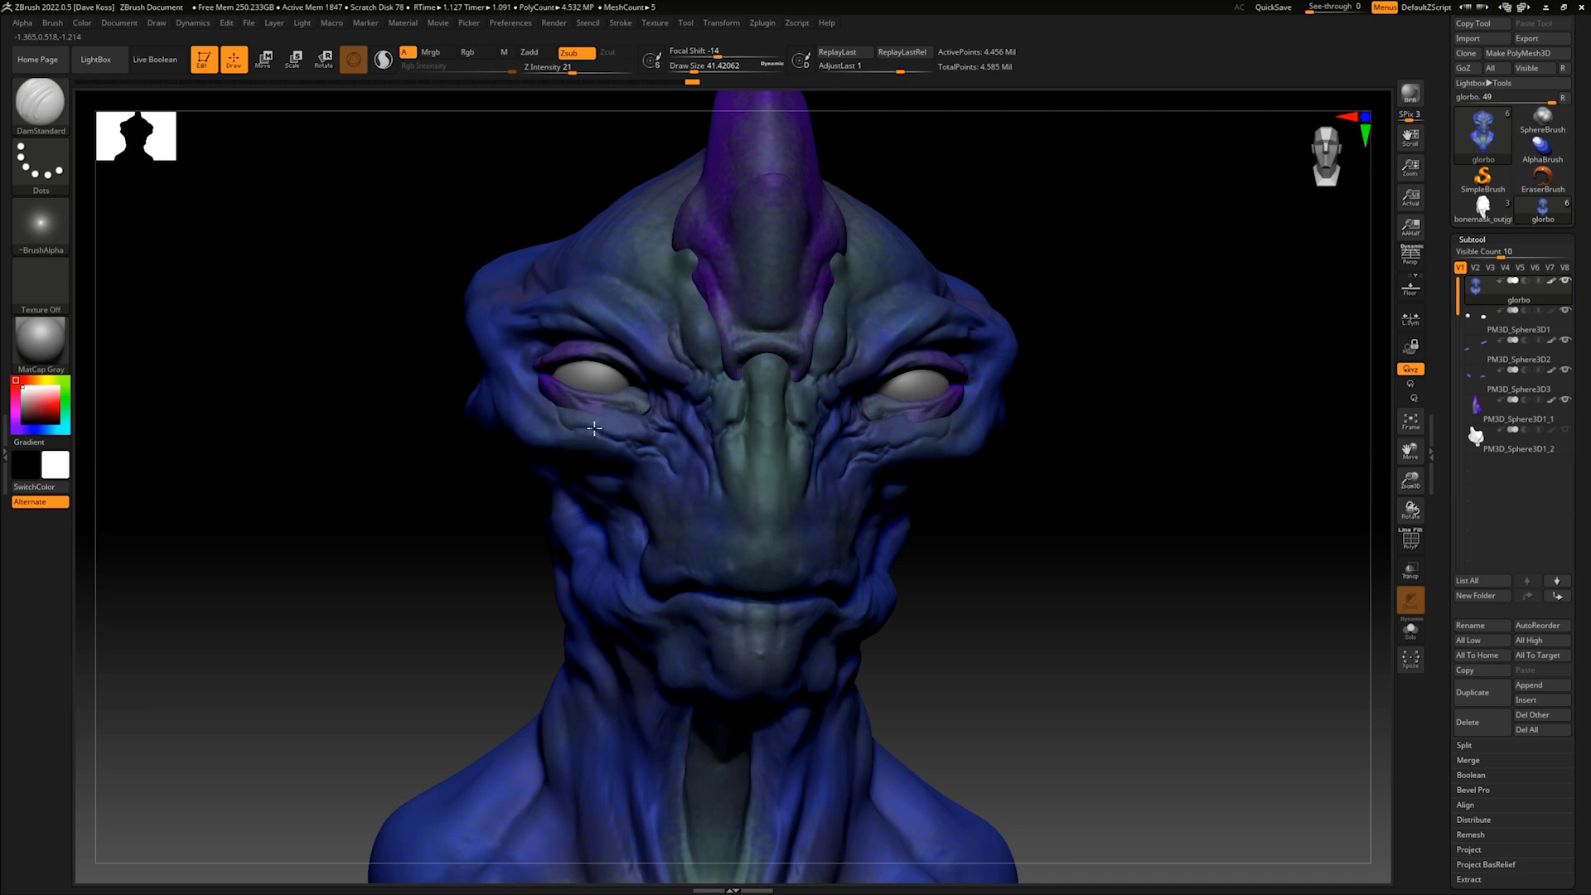
left_click_drag(1020, 433, 1066, 466)
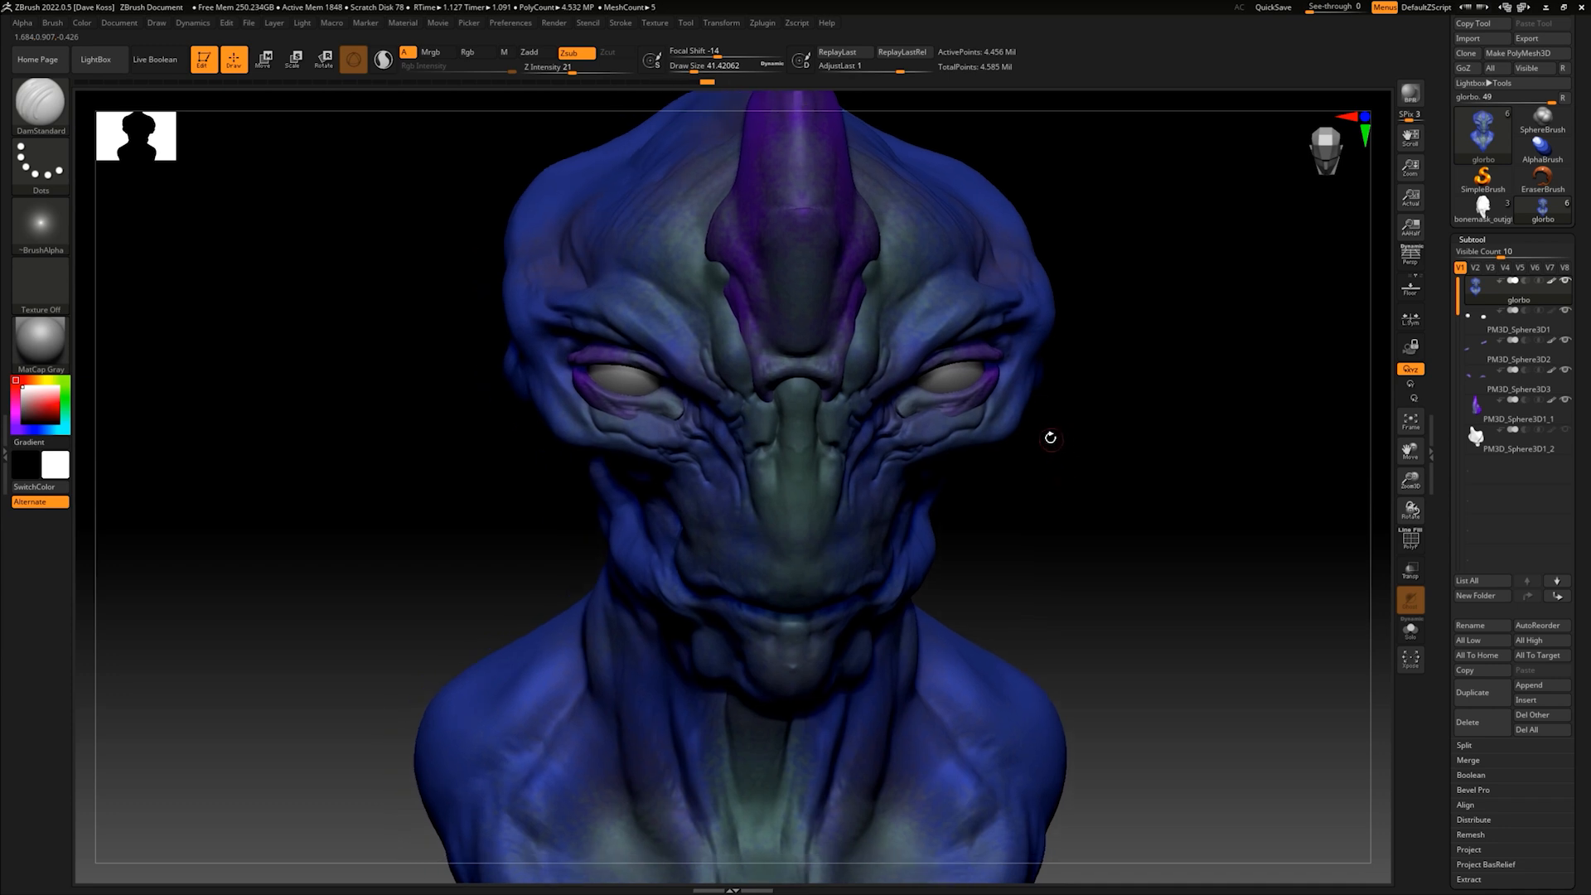
left_click_drag(1052, 459, 1041, 415)
- Carve wrinkles down the sides of the muzzle and along the upper lip to the mouth corners
left_click_drag(1015, 293, 971, 368)
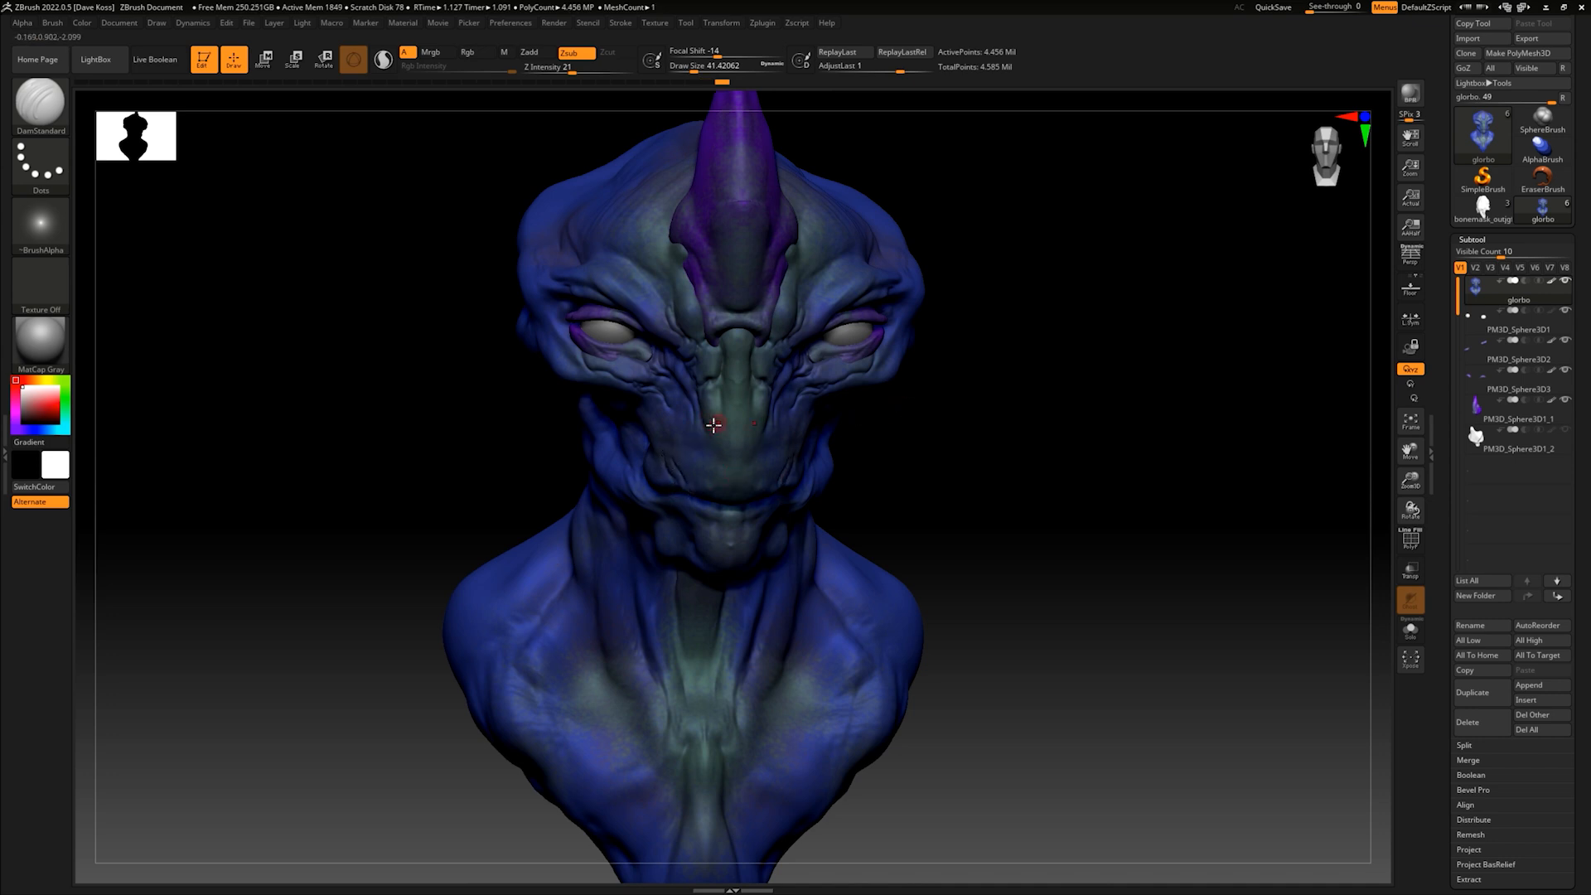
key("shift")
mouse_move(949, 426)
left_mouse_down()
mouse_move(945, 398)
mouse_move(994, 419)
mouse_move(934, 426)
left_mouse_up()
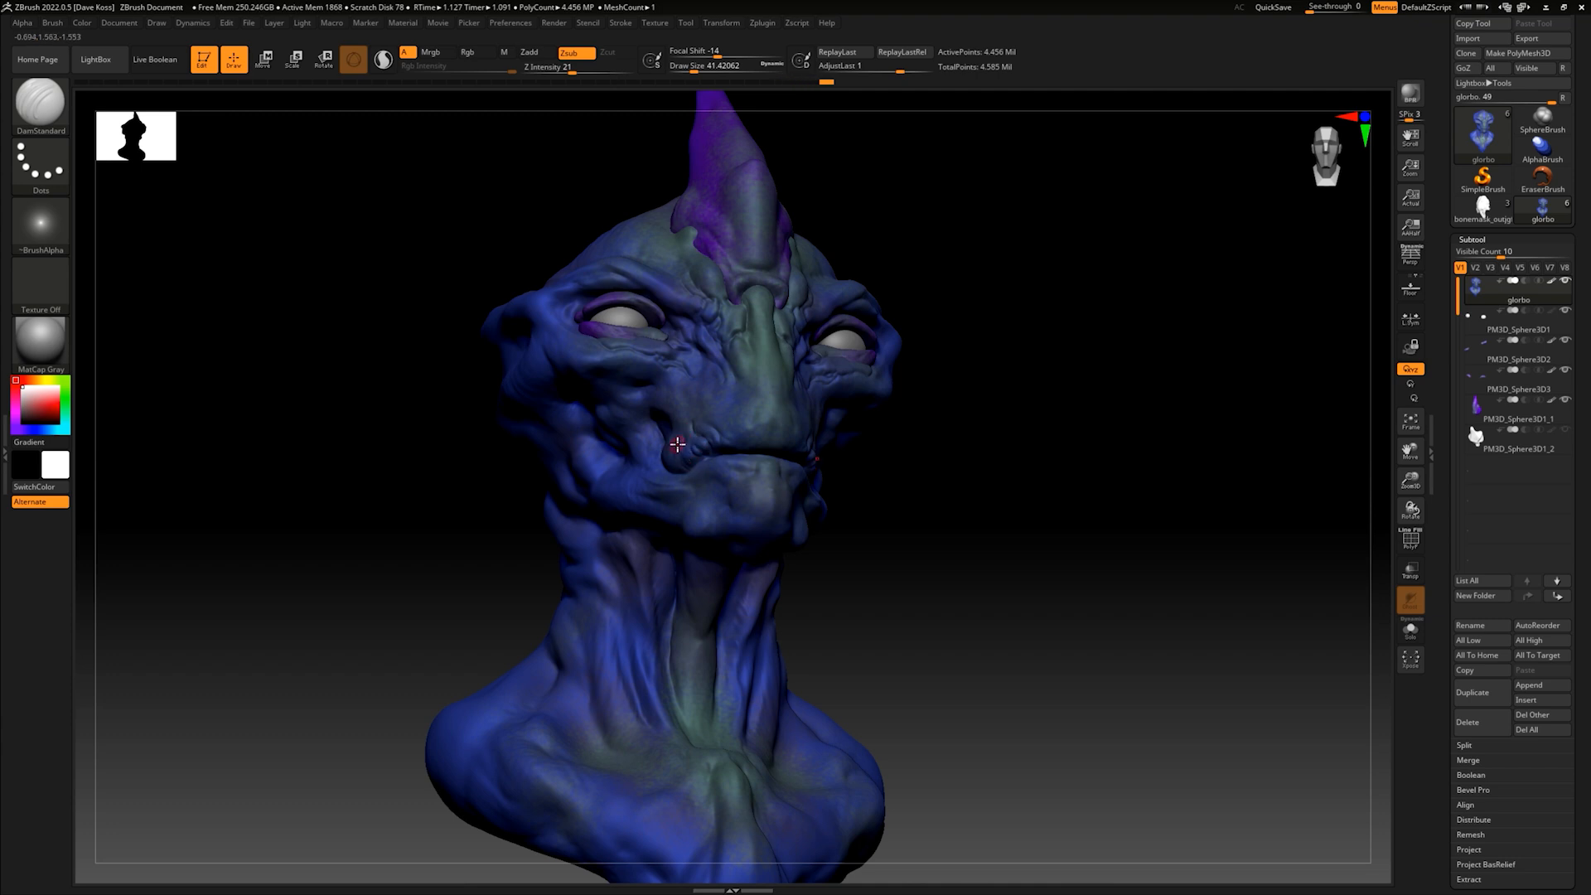
mouse_move(909, 455)
left_mouse_down()
mouse_move(885, 465)
mouse_move(1012, 448)
mouse_move(931, 462)
mouse_move(698, 418)
left_mouse_up()
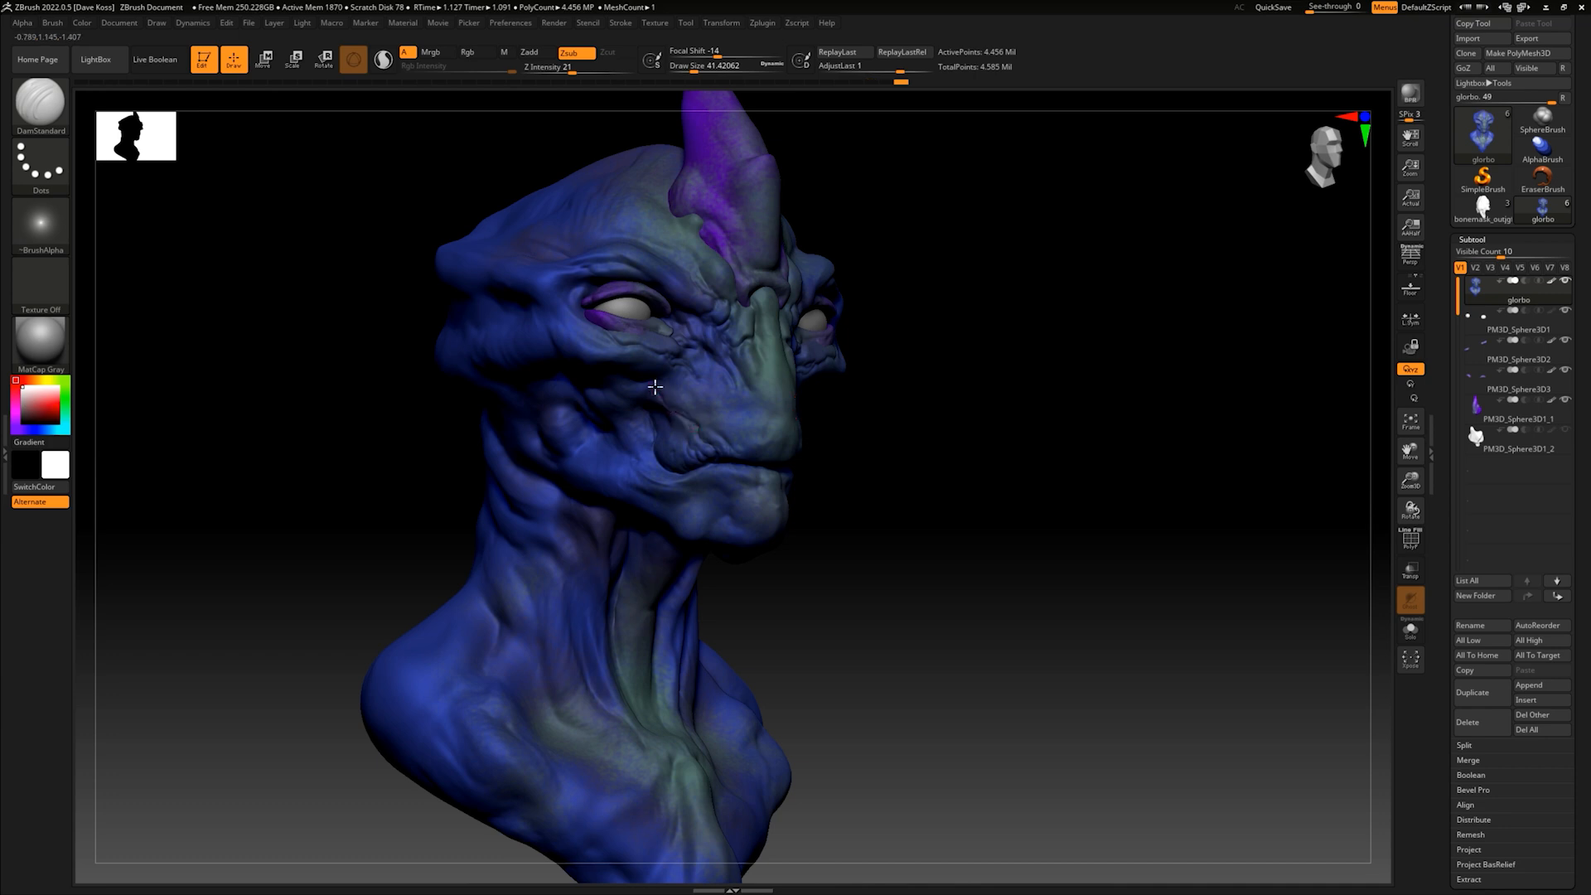
- Carve folds along the lower lip and chin below the mouth corners
left_click_drag(983, 413, 943, 439)
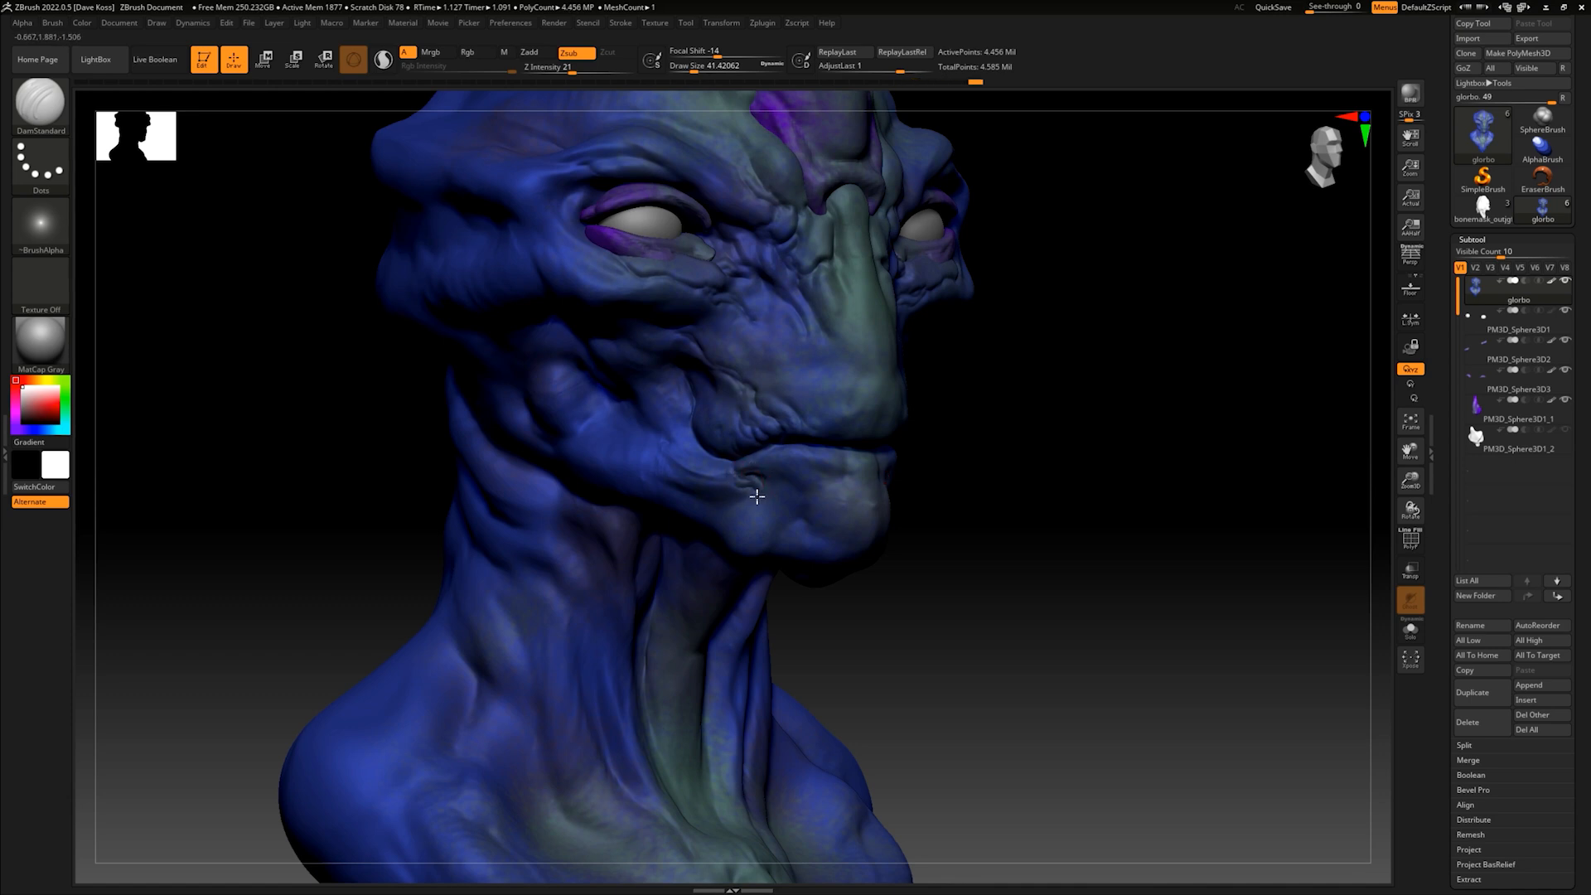
left_click_drag(1041, 472, 881, 483)
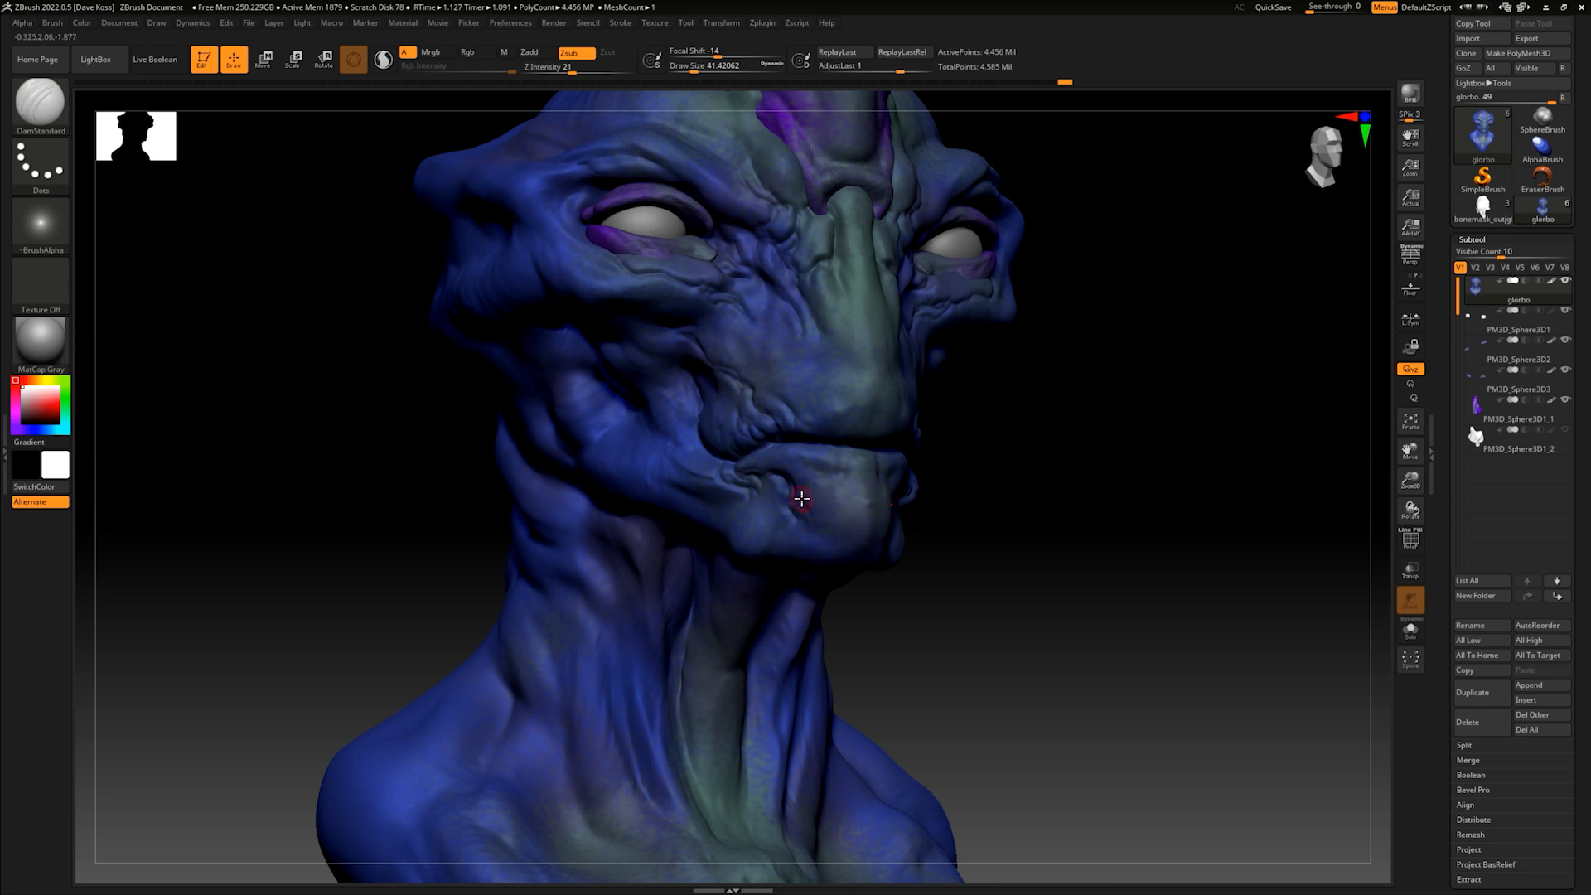
left_click_drag(1034, 486, 996, 471)
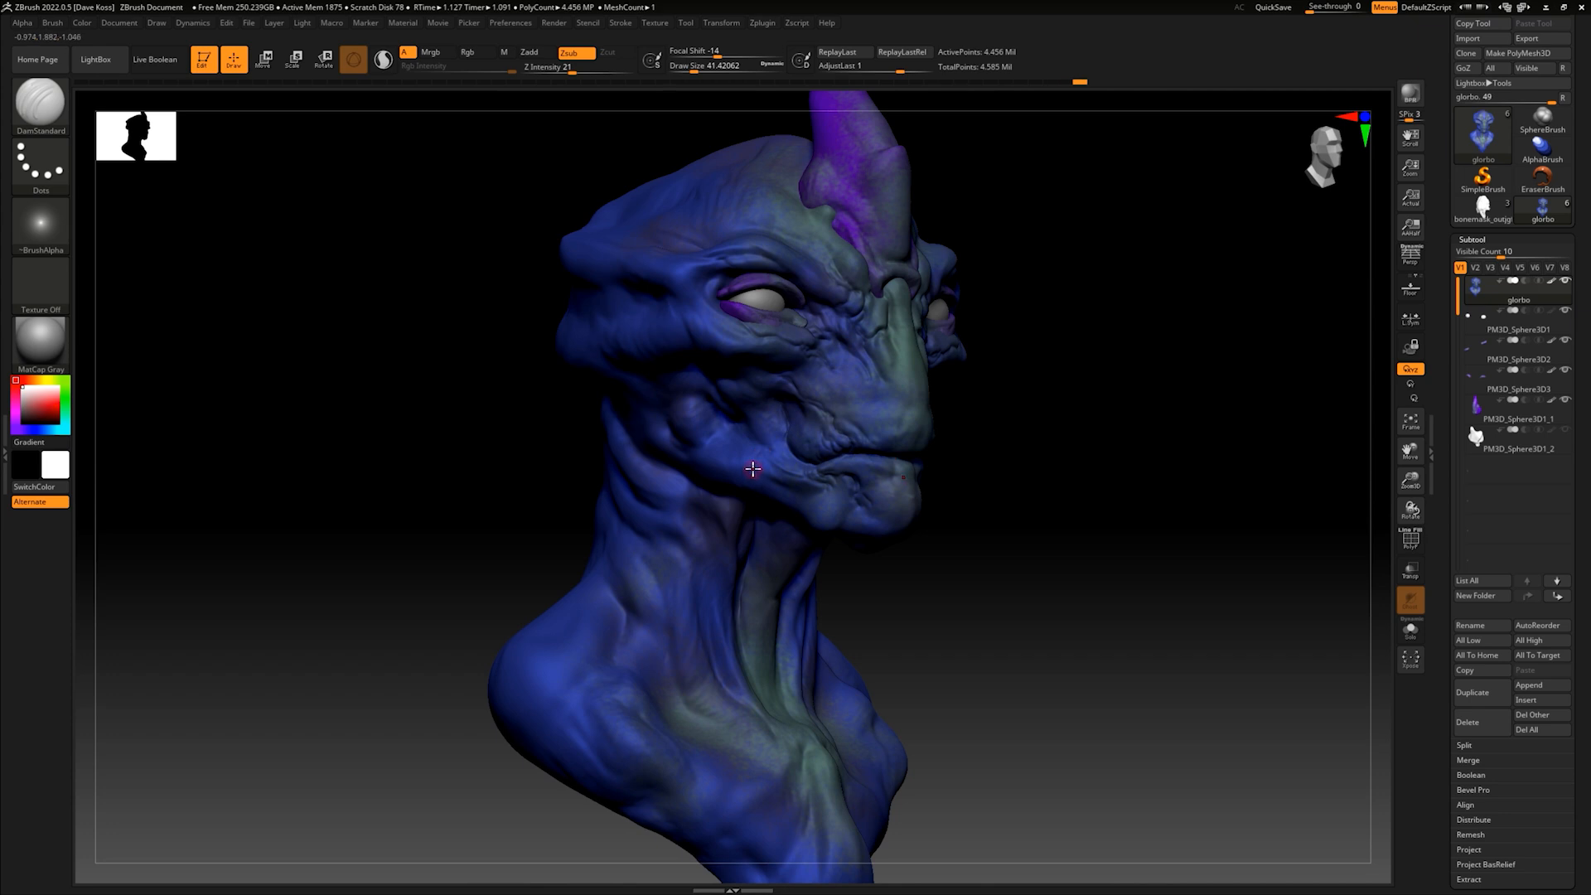
- Carve creases running from the mouth corners back across the lower cheeks and jaw
left_click_drag(1047, 475, 1041, 533)
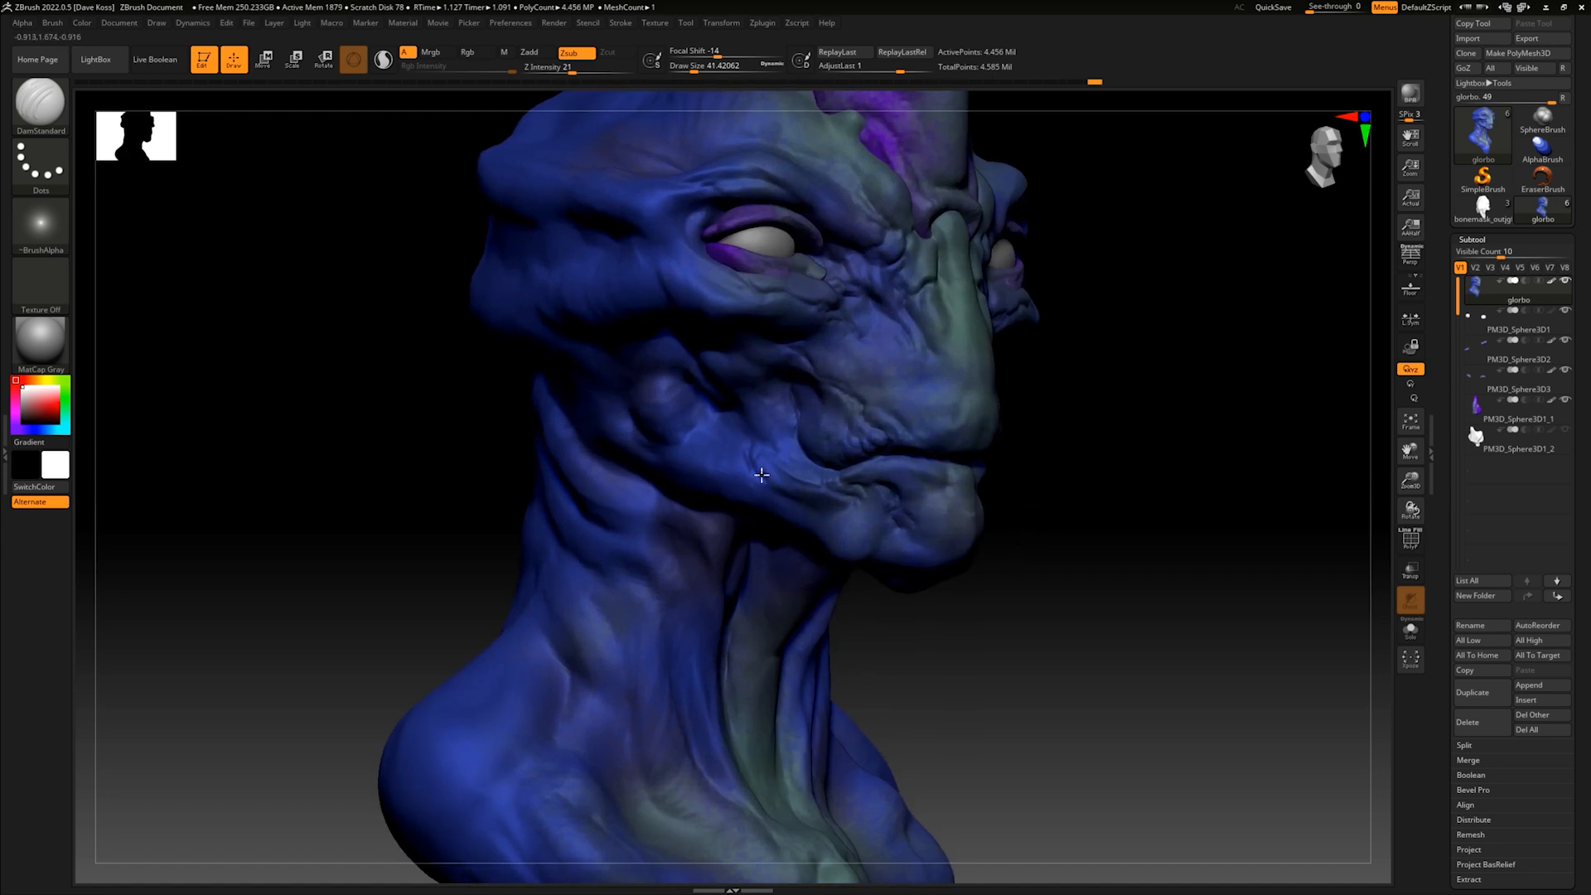
mouse_move(751, 479)
left_mouse_down()
mouse_move(737, 457)
mouse_move(777, 496)
left_mouse_up()
mouse_move(717, 407)
left_mouse_down()
mouse_move(734, 445)
mouse_move(750, 429)
mouse_move(772, 453)
left_mouse_up()
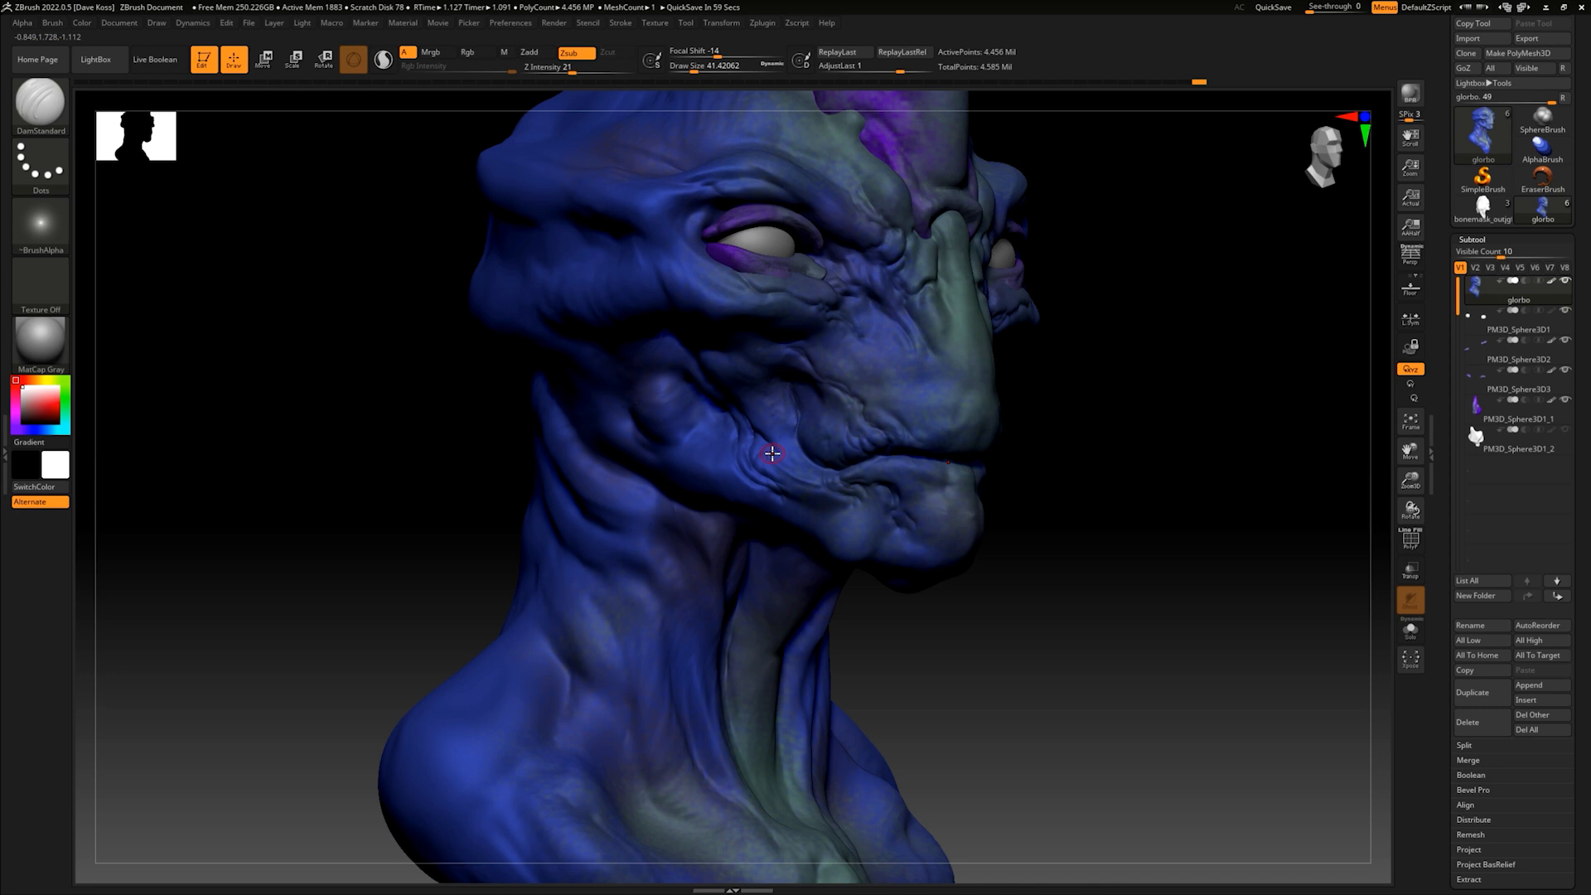
left_click_drag(1094, 462, 1080, 496)
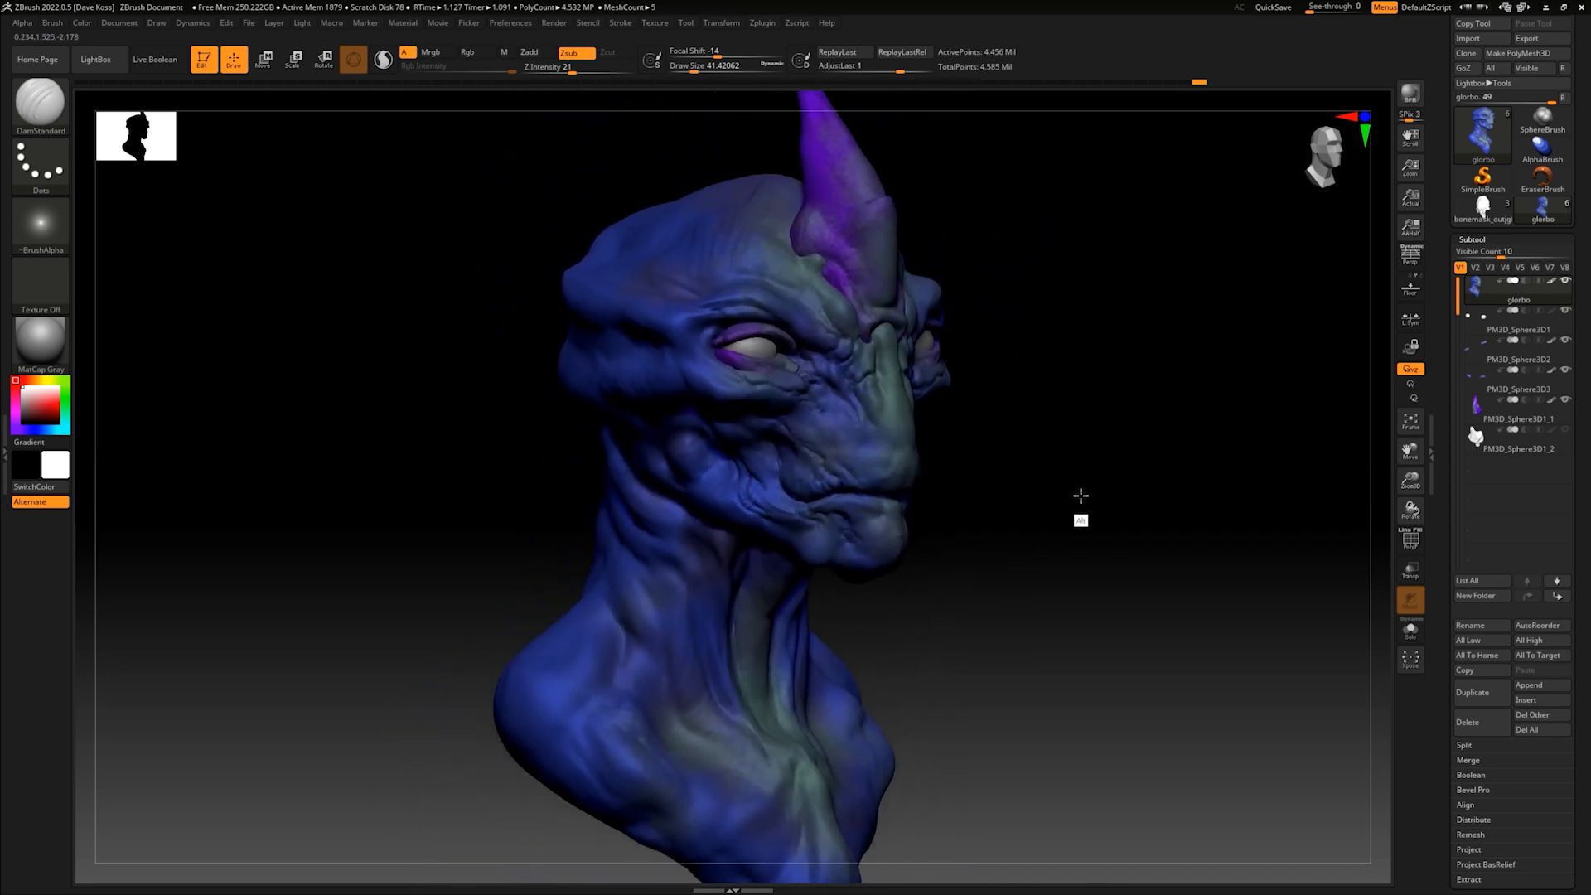
- Add wrinkles across the cheeks below the eyes, checking the bust from low and three-quarter angles
left_click_drag(1073, 471, 1067, 505)
left_click_drag(986, 420, 746, 373)
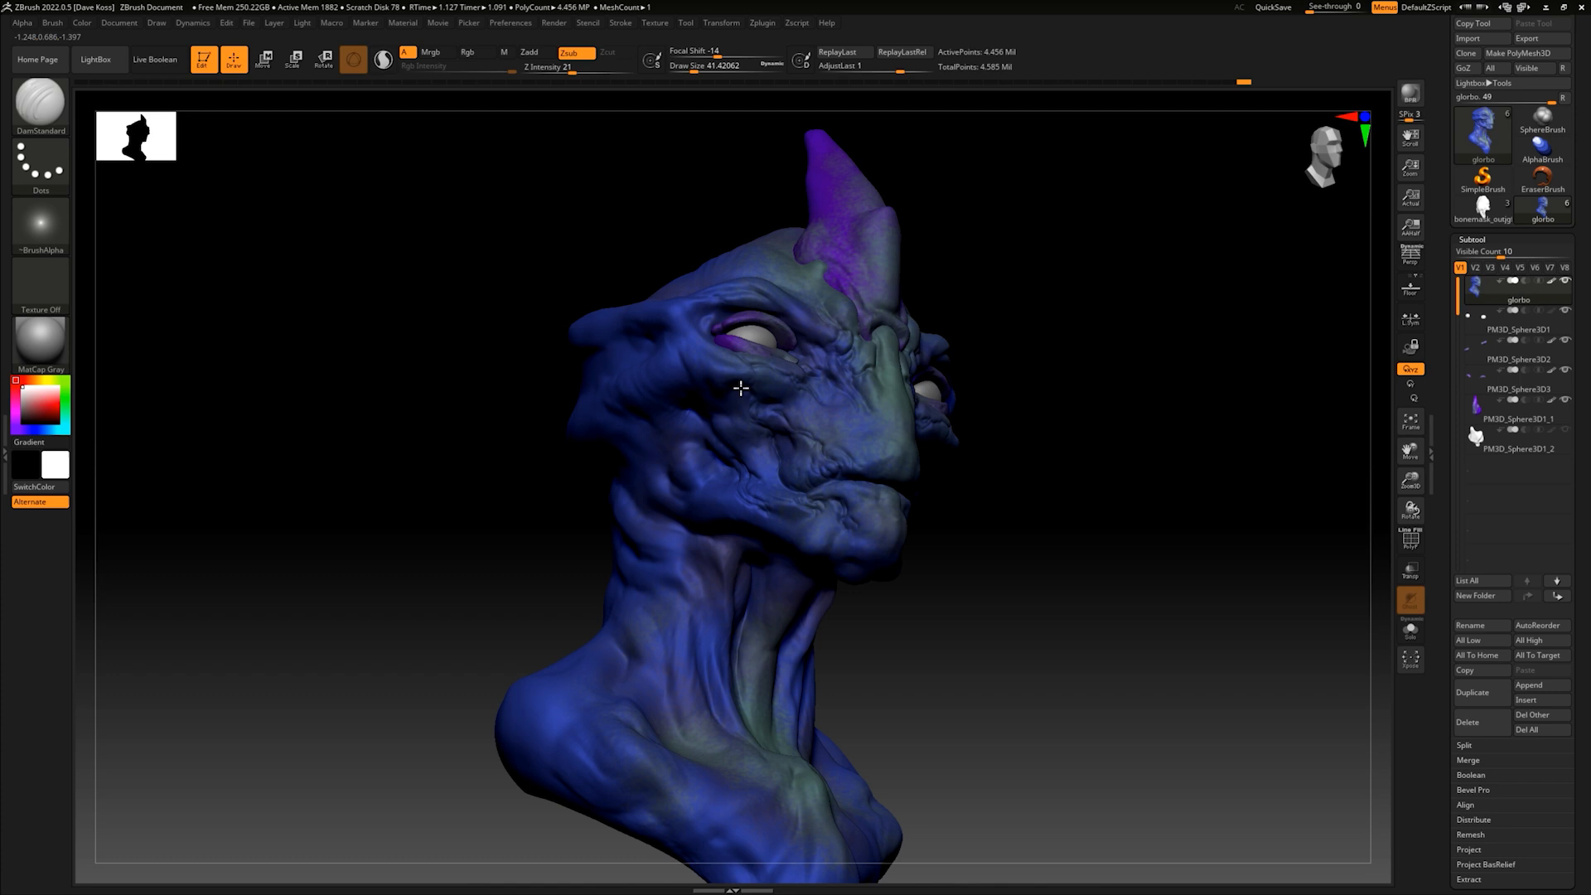
mouse_move(1140, 426)
left_mouse_down()
mouse_move(1096, 420)
mouse_move(1115, 393)
mouse_move(1108, 436)
mouse_move(1133, 370)
mouse_move(1166, 398)
mouse_move(1147, 419)
left_mouse_up()
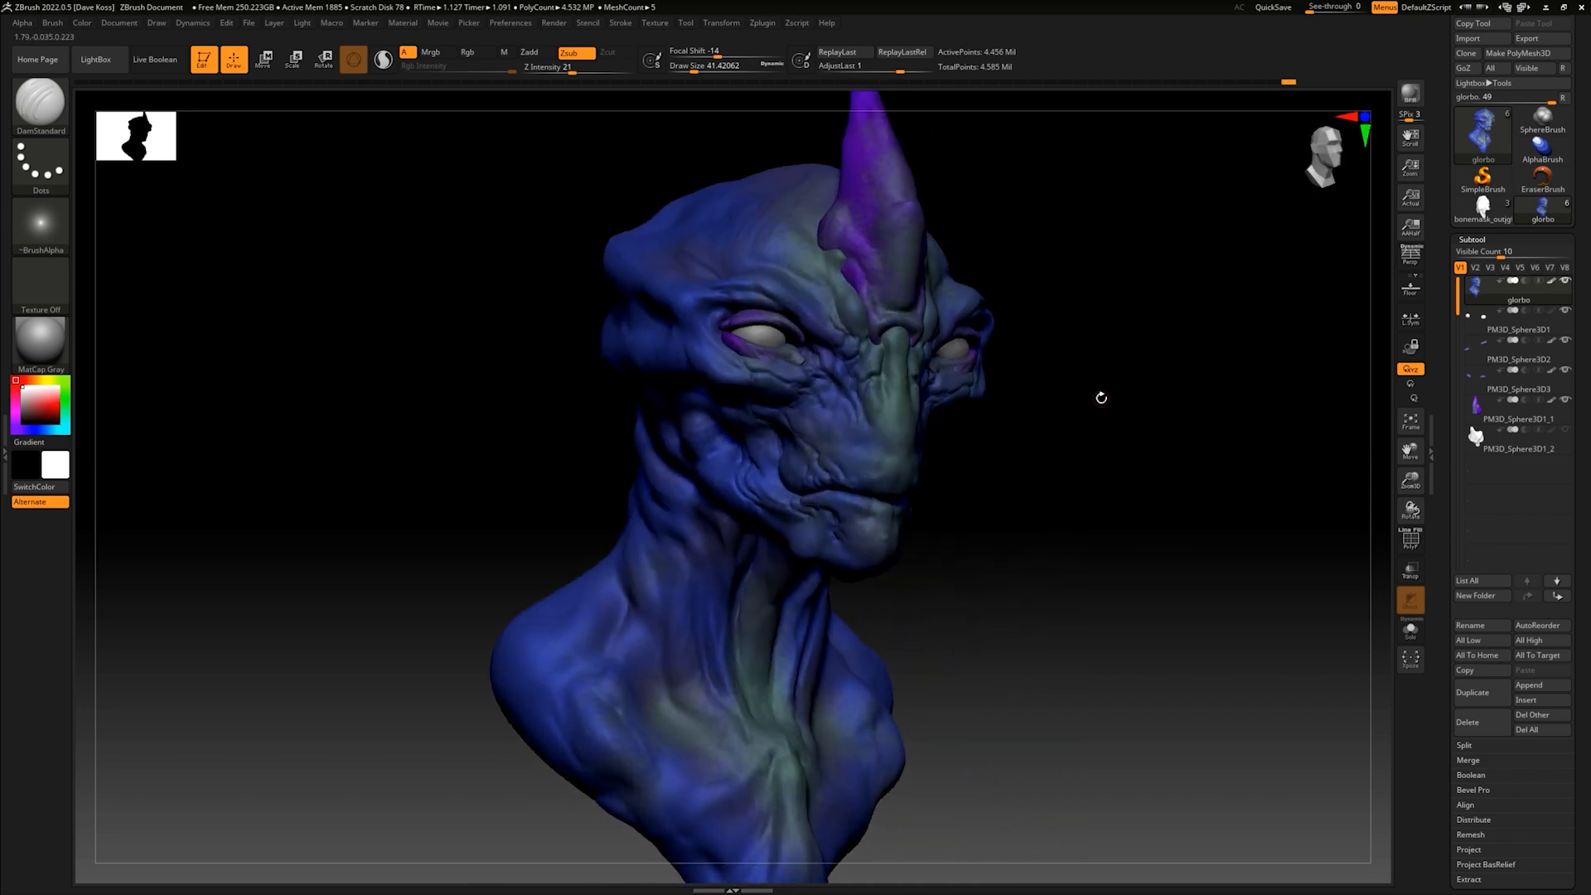
mouse_move(1061, 465)
left_mouse_down()
mouse_move(1076, 465)
mouse_move(1072, 484)
mouse_move(1083, 462)
left_mouse_up()
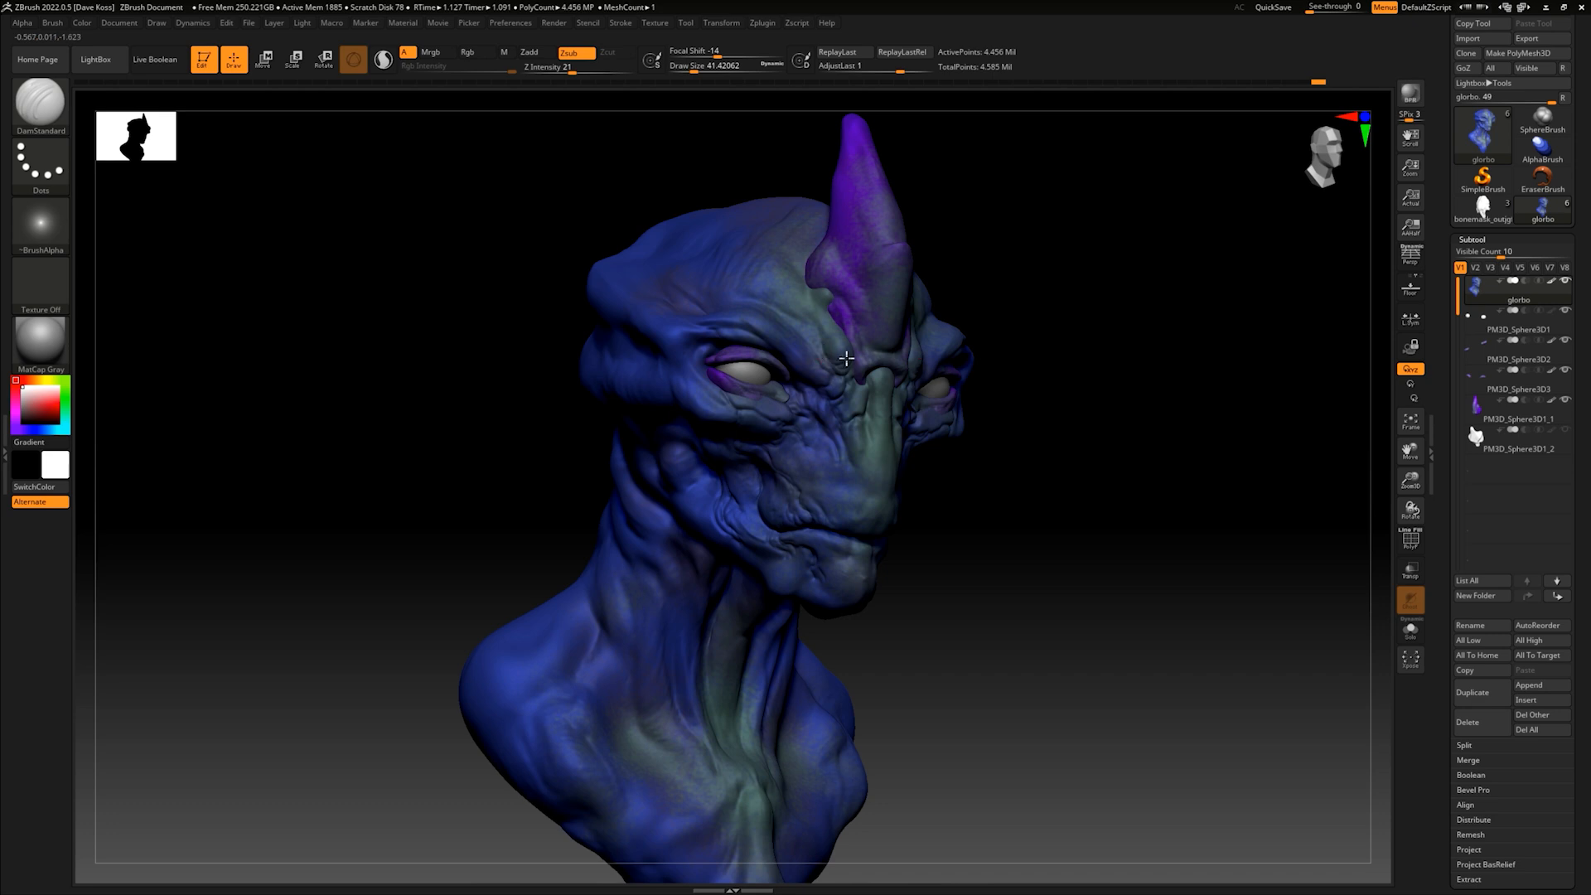
- Carve wrinkles into the inner brows between the base of the horn and the eyes
right_click_drag(824, 354, 949, 371)
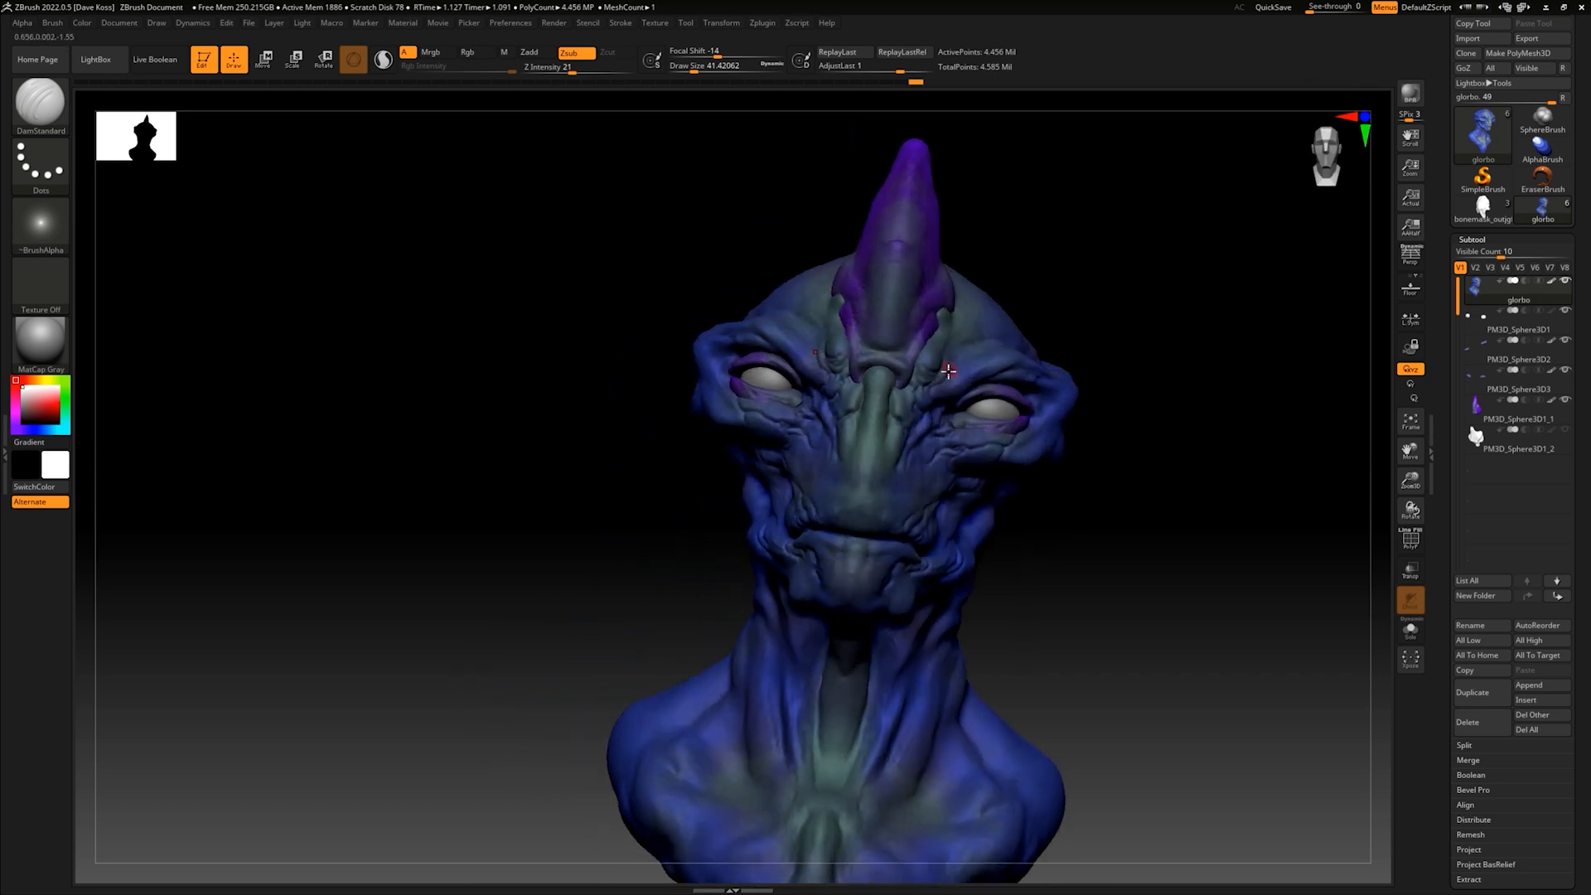
right_click_drag(1080, 355, 940, 389)
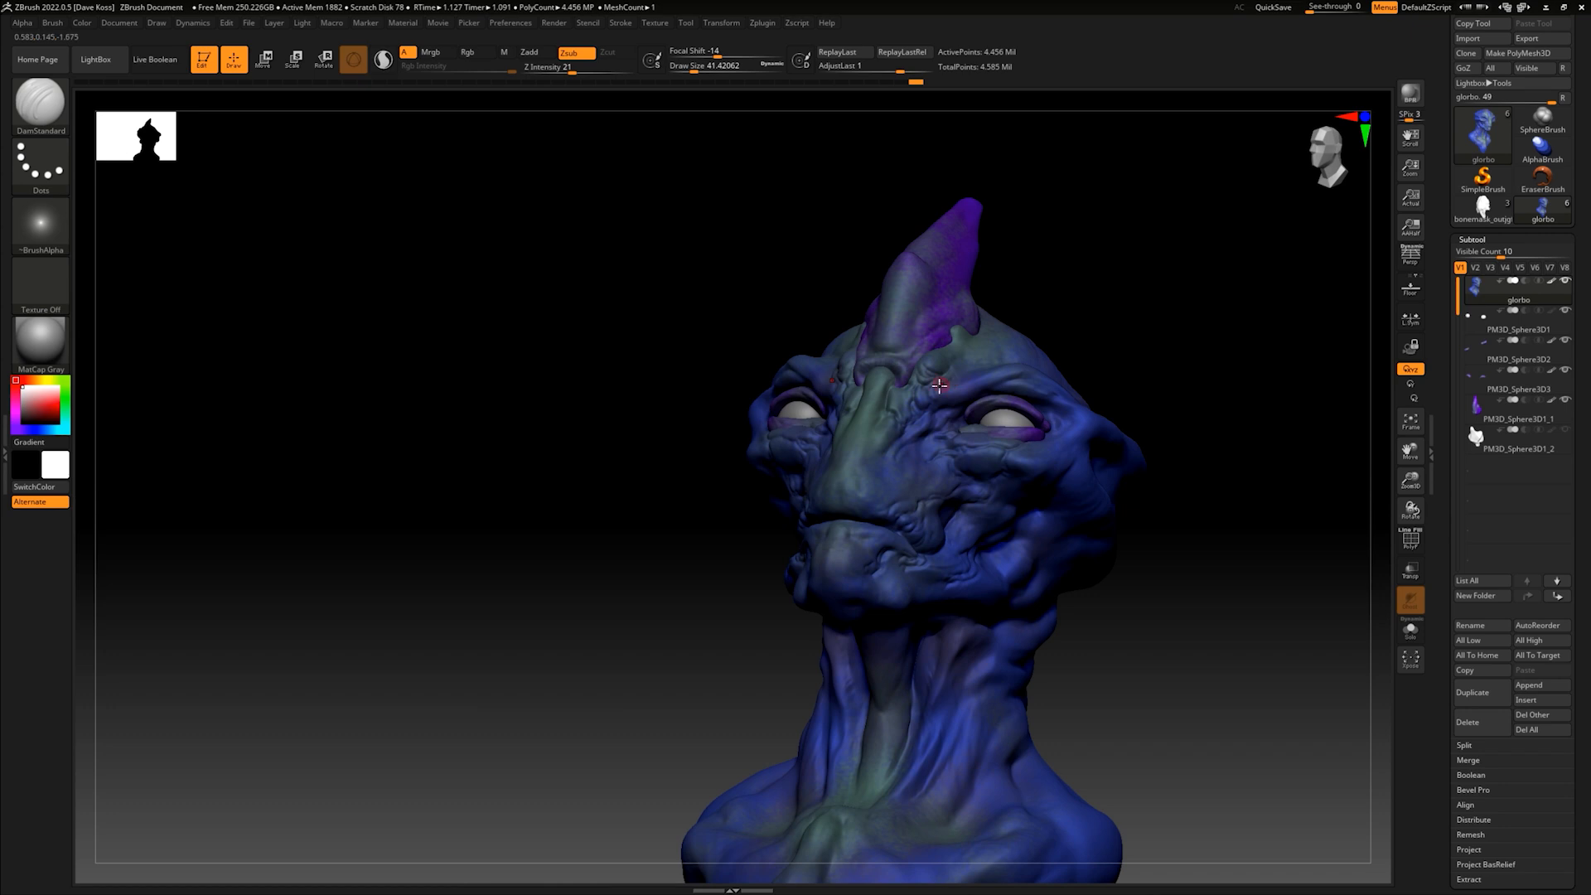
right_click_drag(1176, 309, 1086, 362)
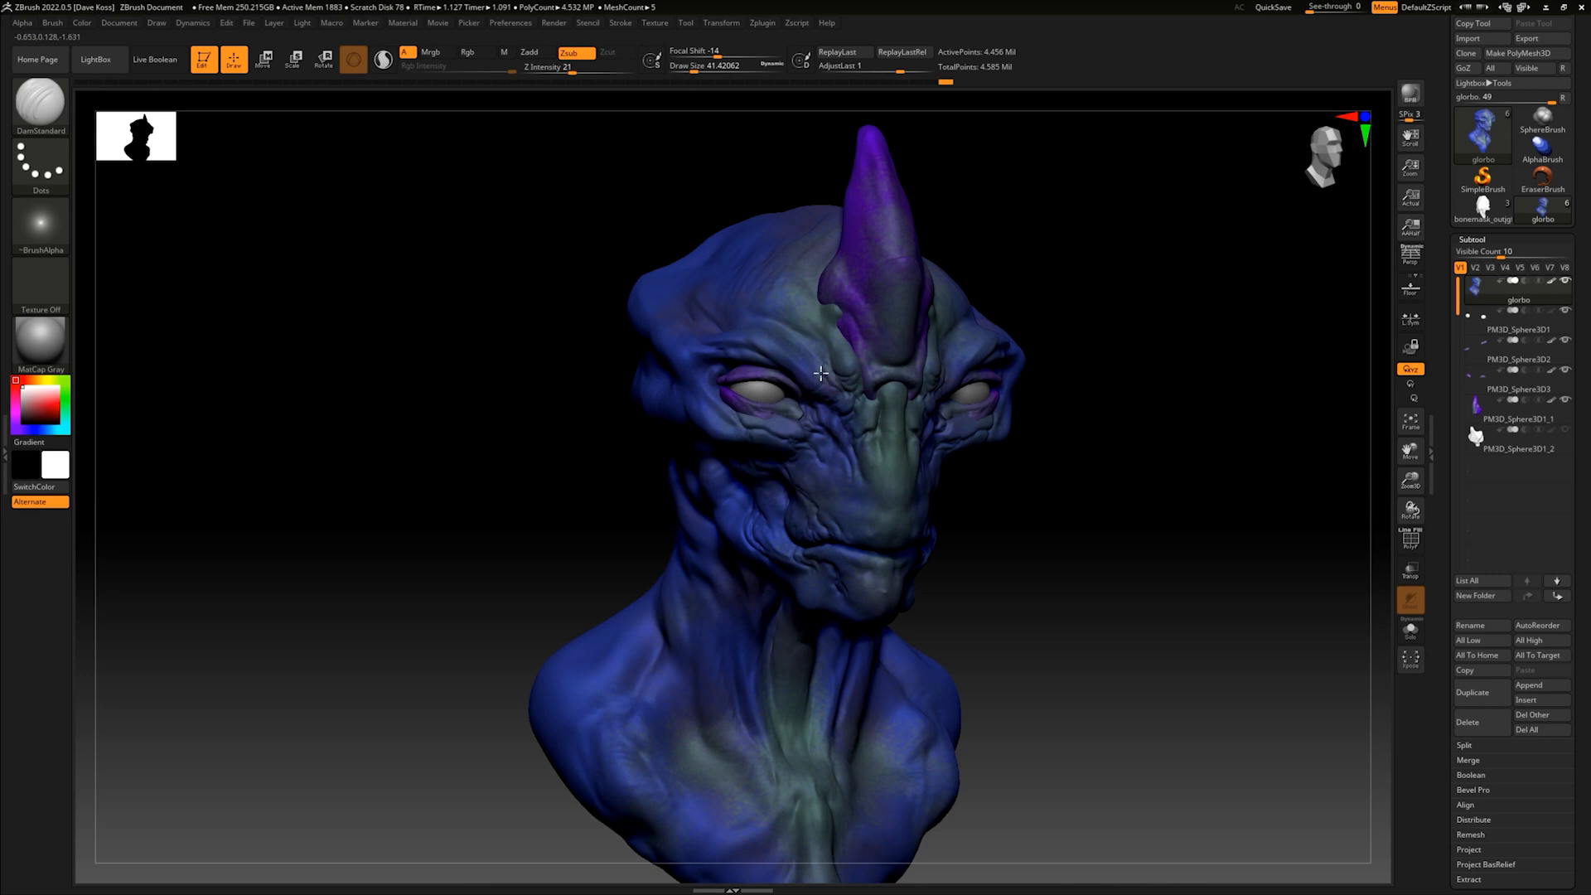
- Carve skin folds around the outer eye corners and beneath the eye sockets
right_click_drag(1114, 387, 1064, 423)
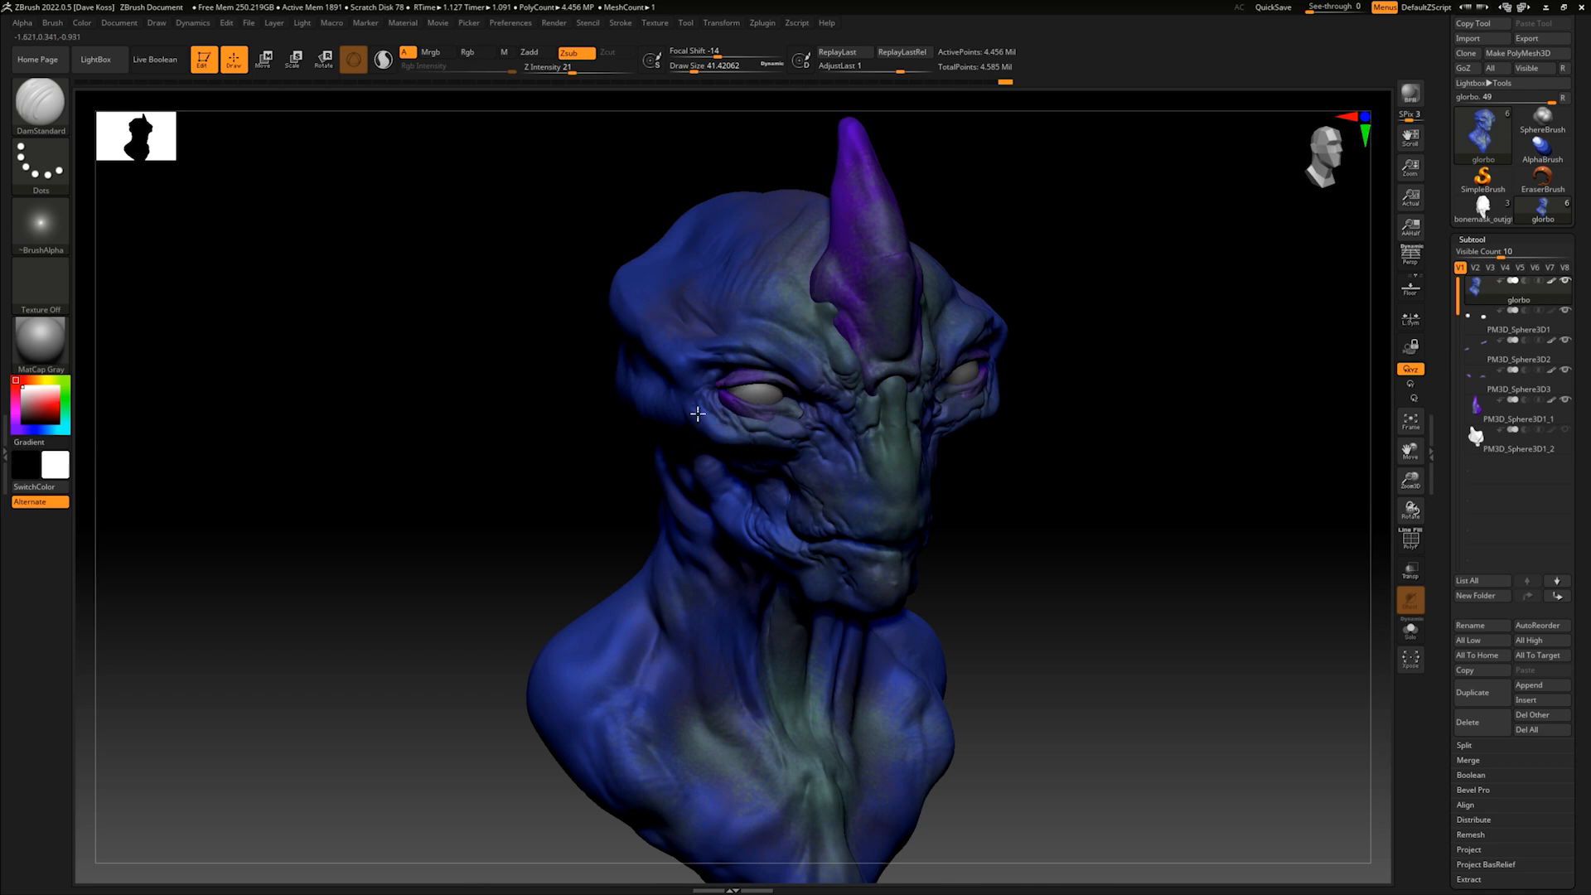
right_click_drag(956, 459, 1088, 389)
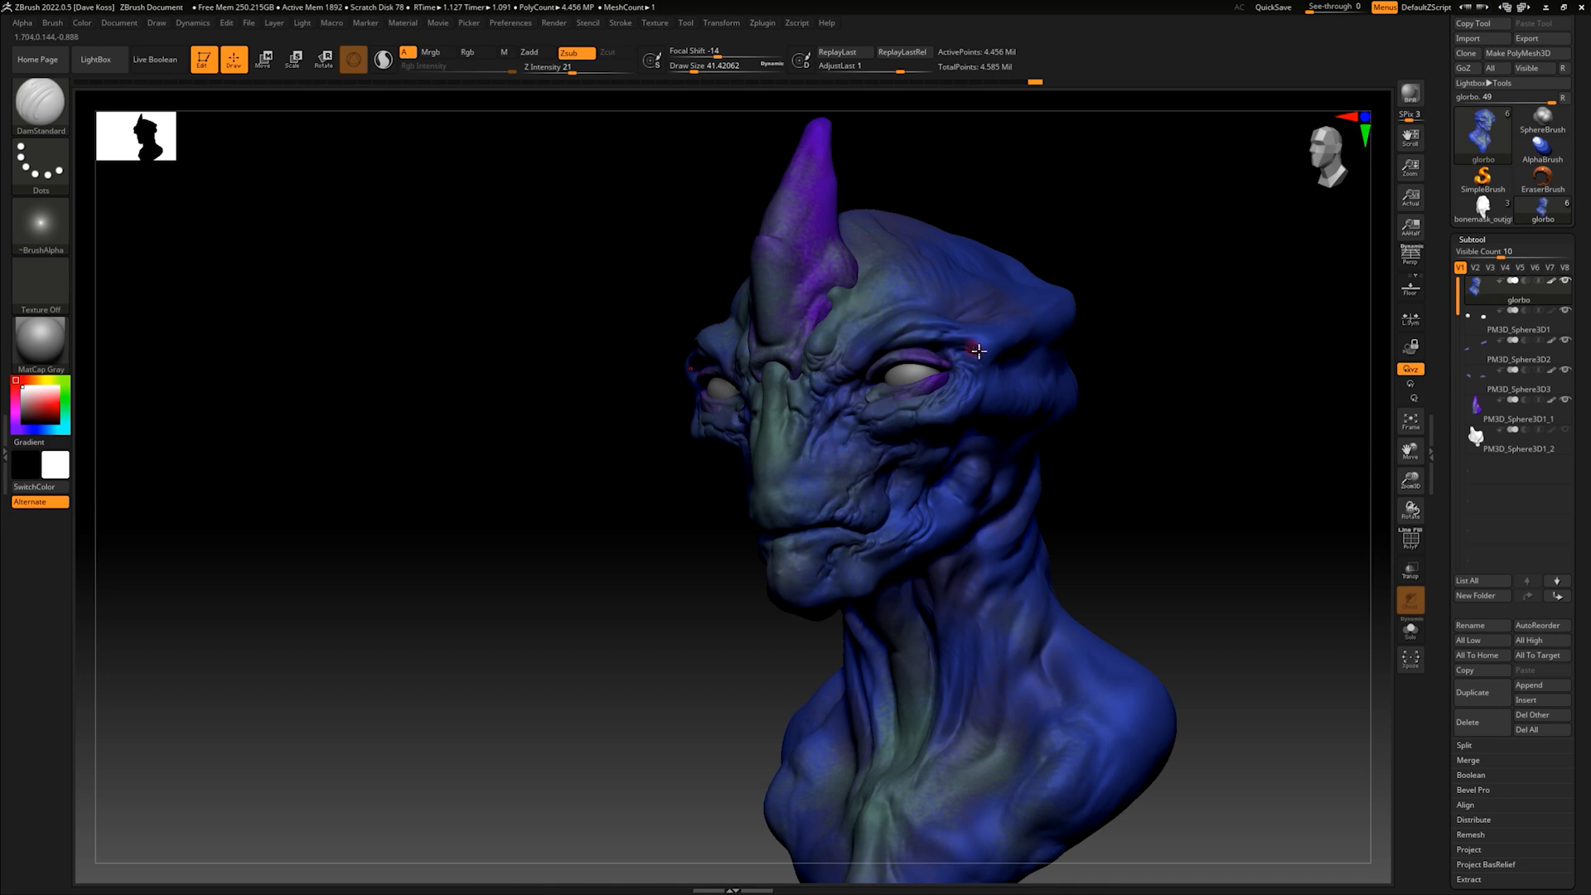
right_click_drag(1158, 373, 998, 473)
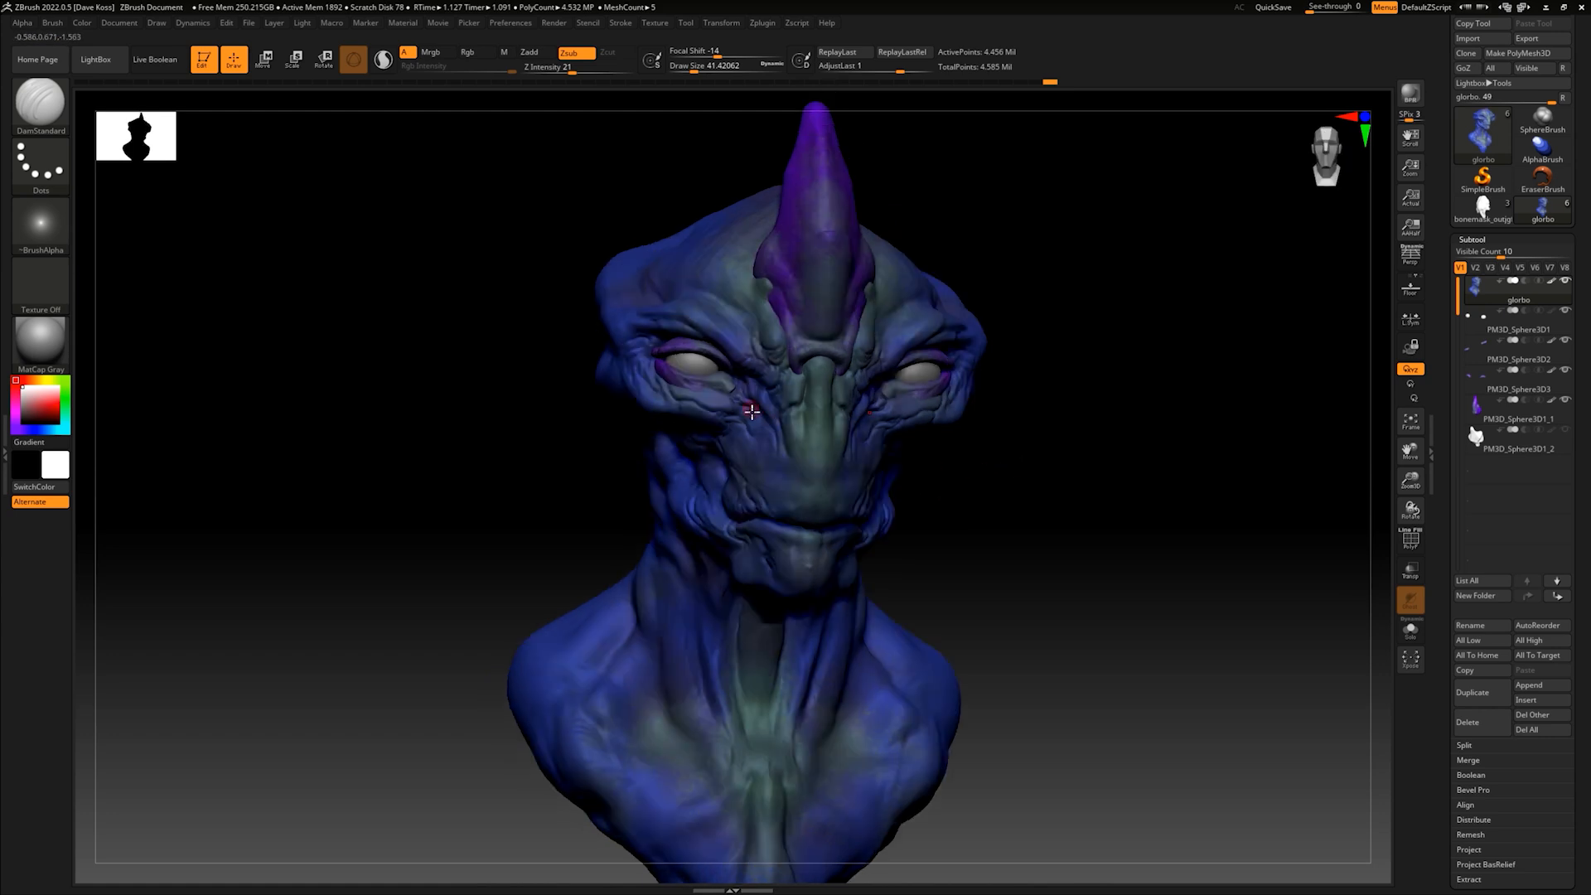
- Add creases across the lower cheeks, around the mouth corners and onto the chin
mouse_move(1046, 476)
left_mouse_down("alt")
mouse_move(1076, 490)
mouse_move(1065, 451)
mouse_move(1081, 405)
mouse_move(1062, 436)
left_mouse_up("alt")
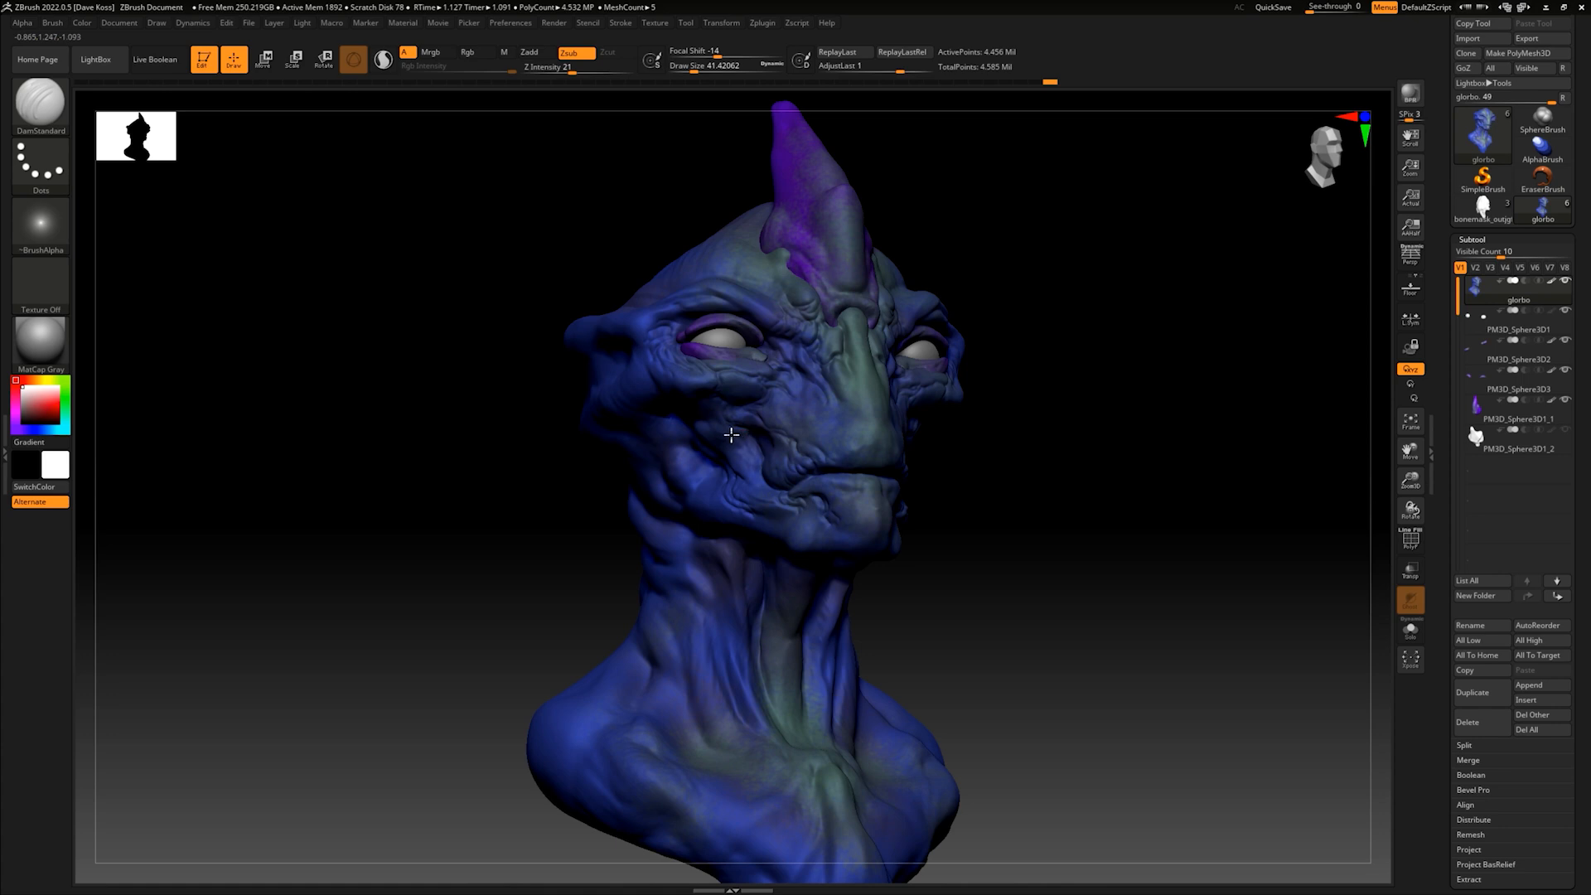
left_click_drag(1030, 455, 998, 522)
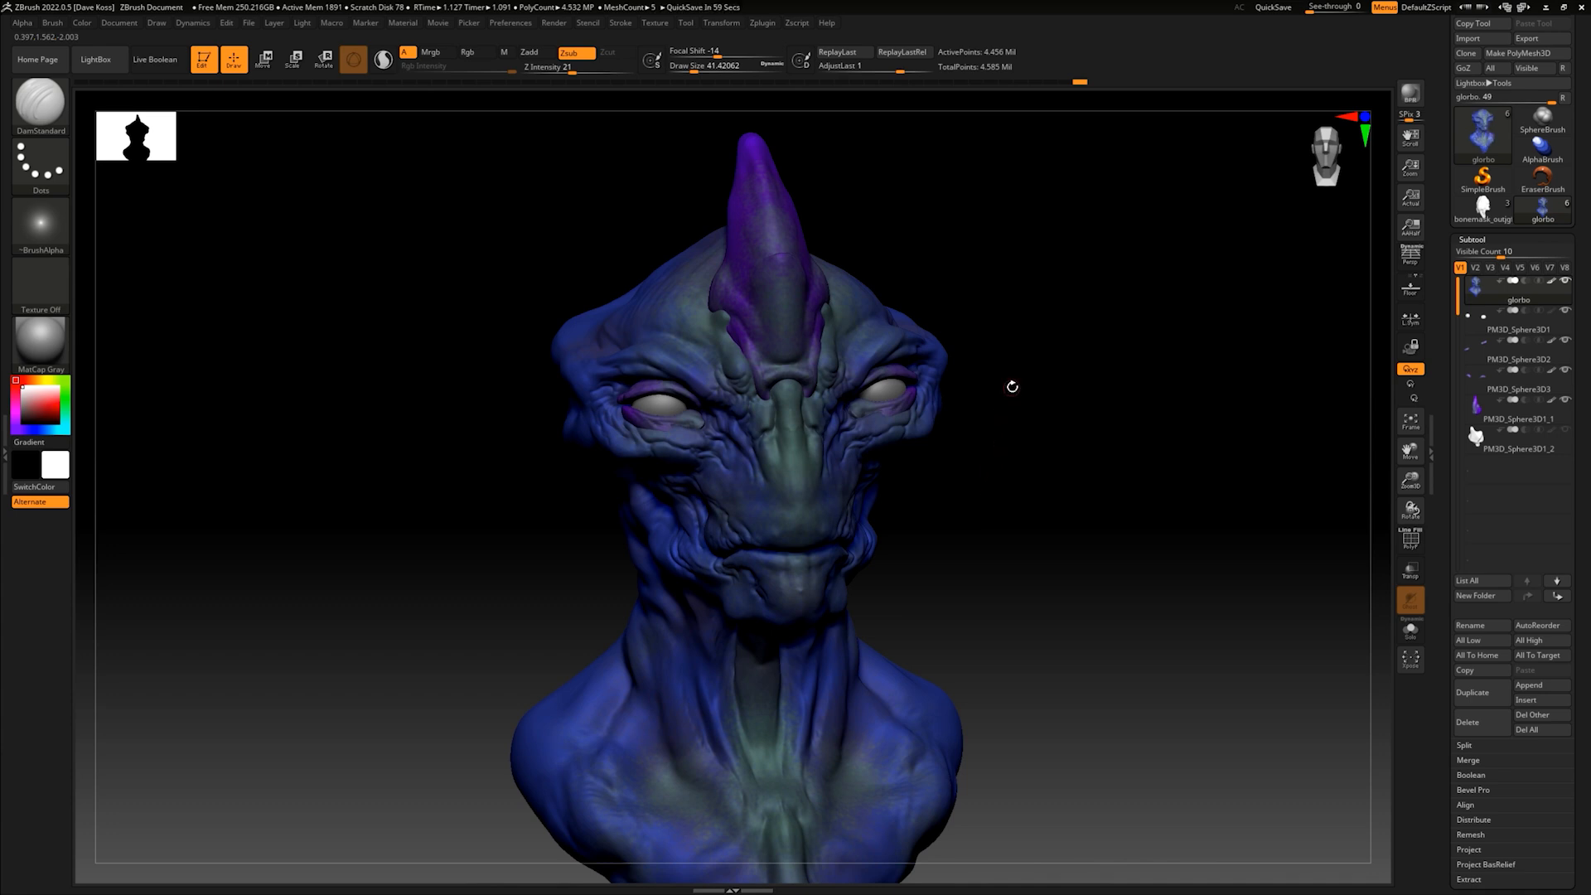
left_click_drag(884, 456, 1019, 405)
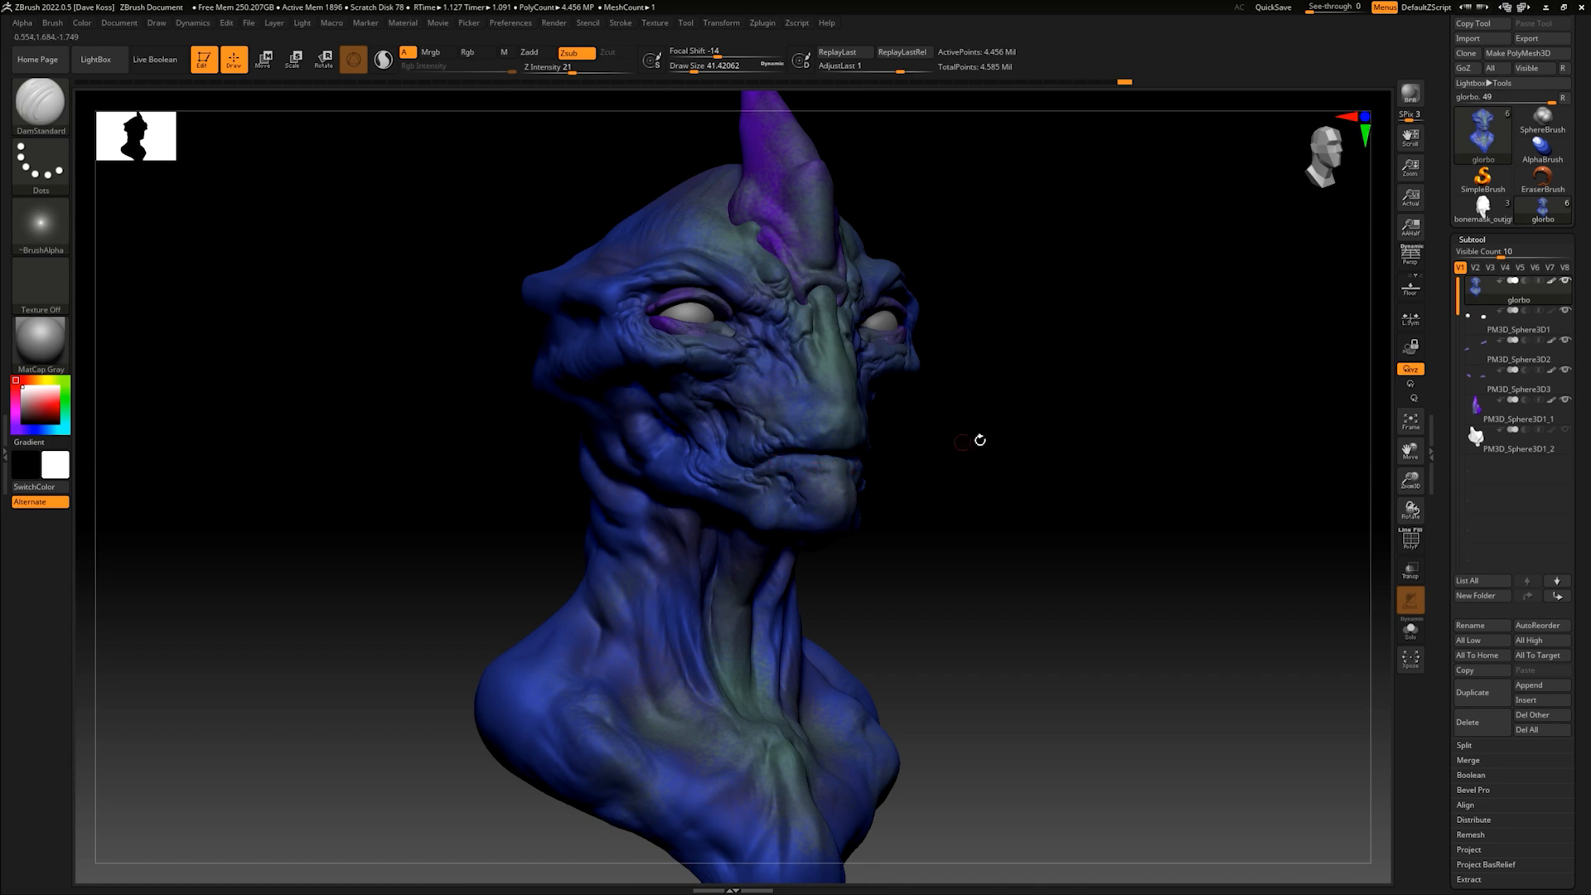
left_click_drag(981, 439, 962, 448)
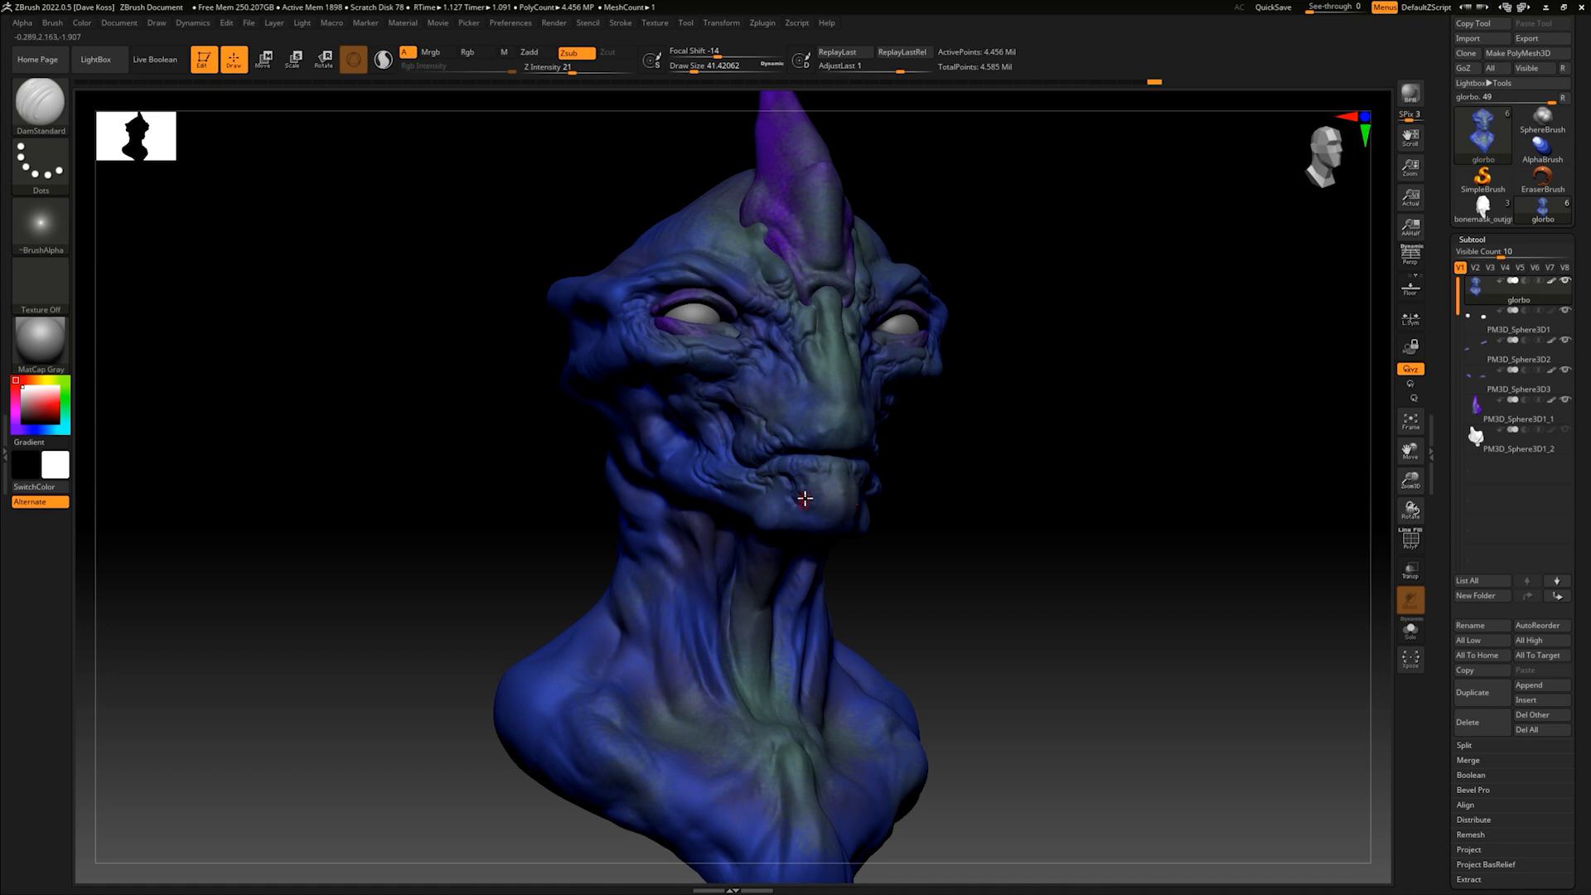
left_click_drag(976, 451, 938, 451)
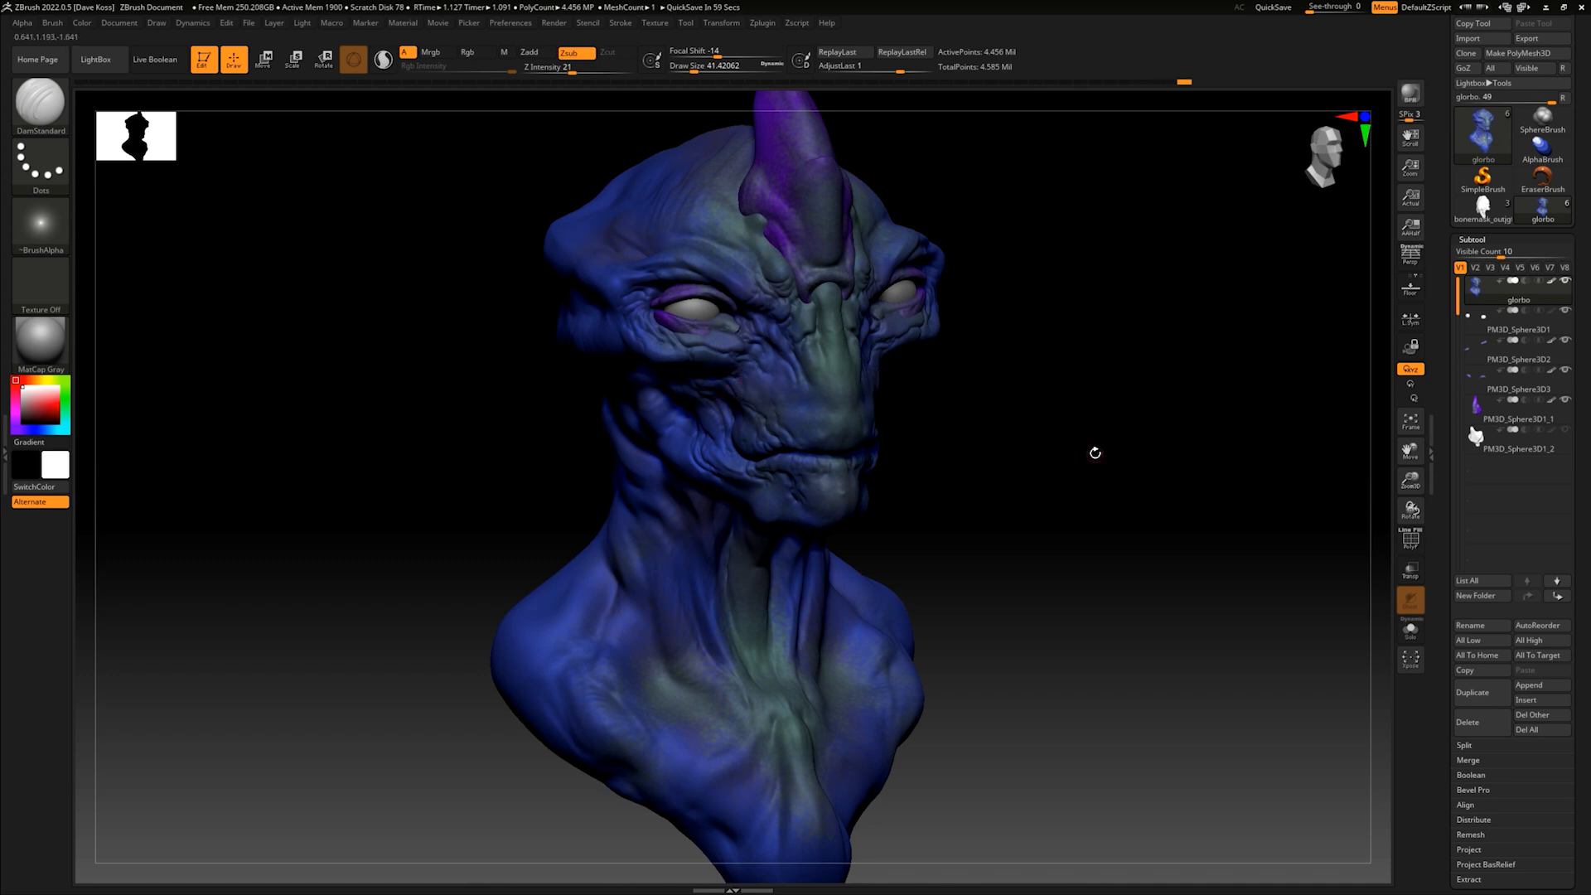
- Refine the skin folds on the cheeks, under the eyes and above the brows
left_click_drag(978, 462, 1010, 411)
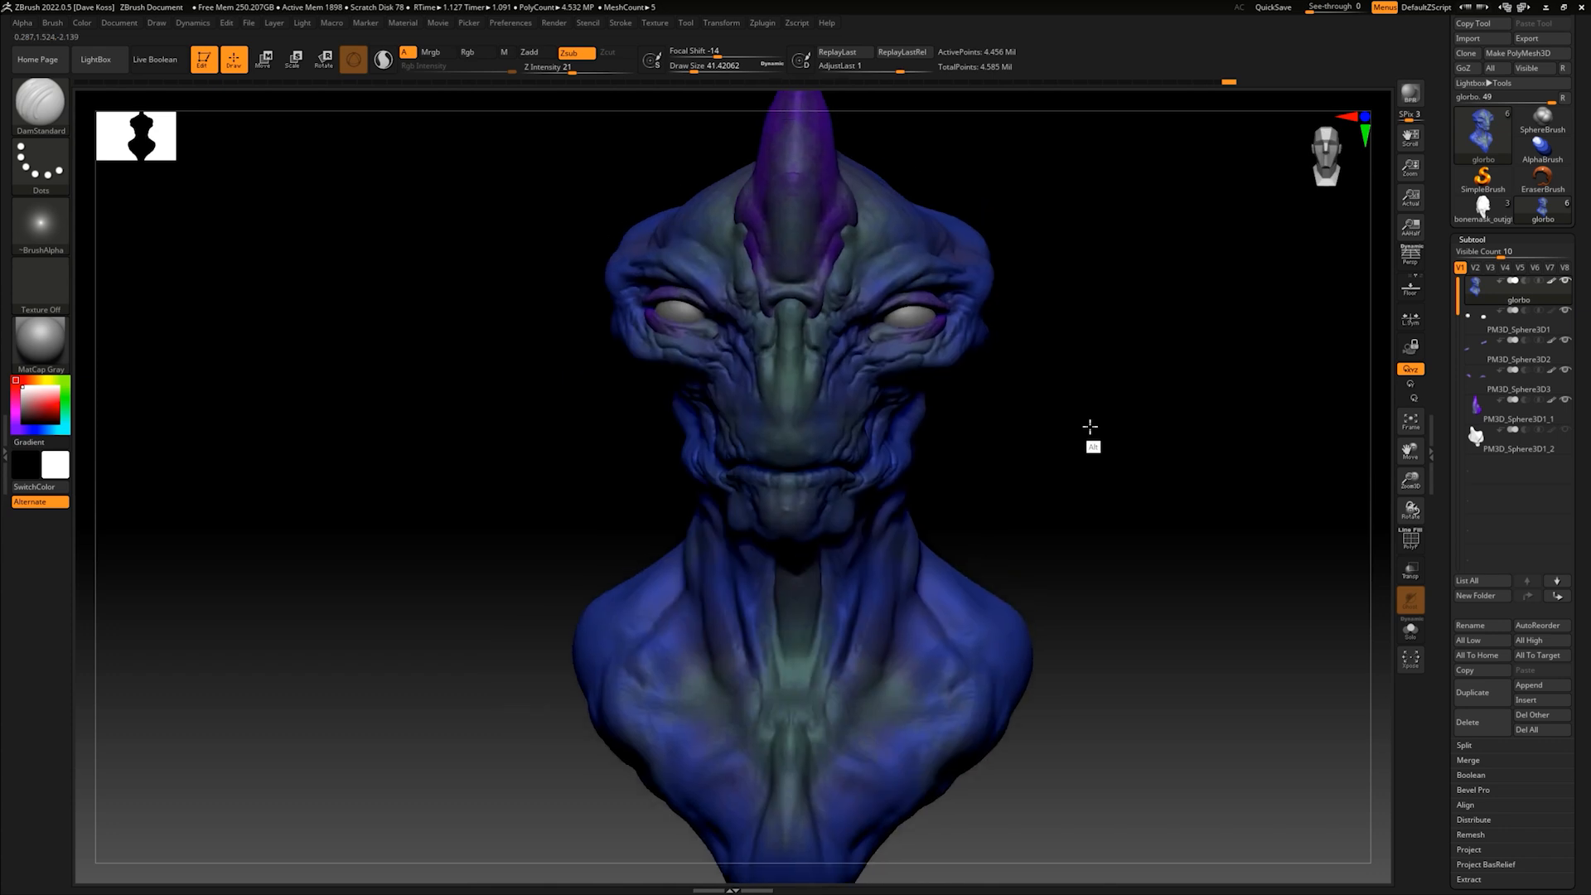
left_click_drag(1090, 430, 1070, 433, "alt")
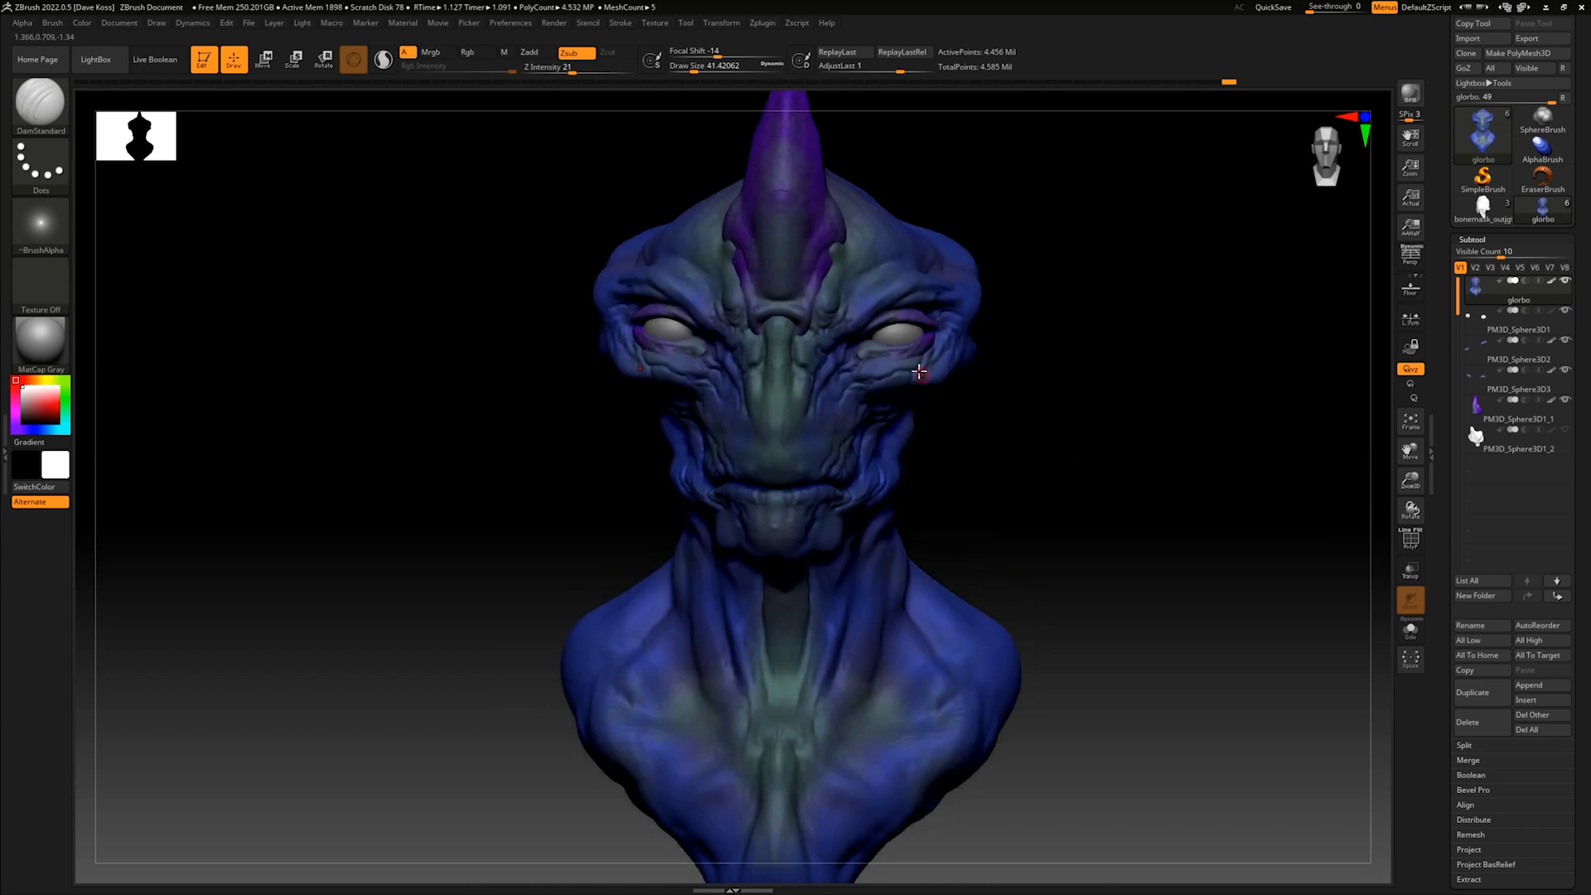
left_click_drag(1091, 352, 1002, 323, "alt")
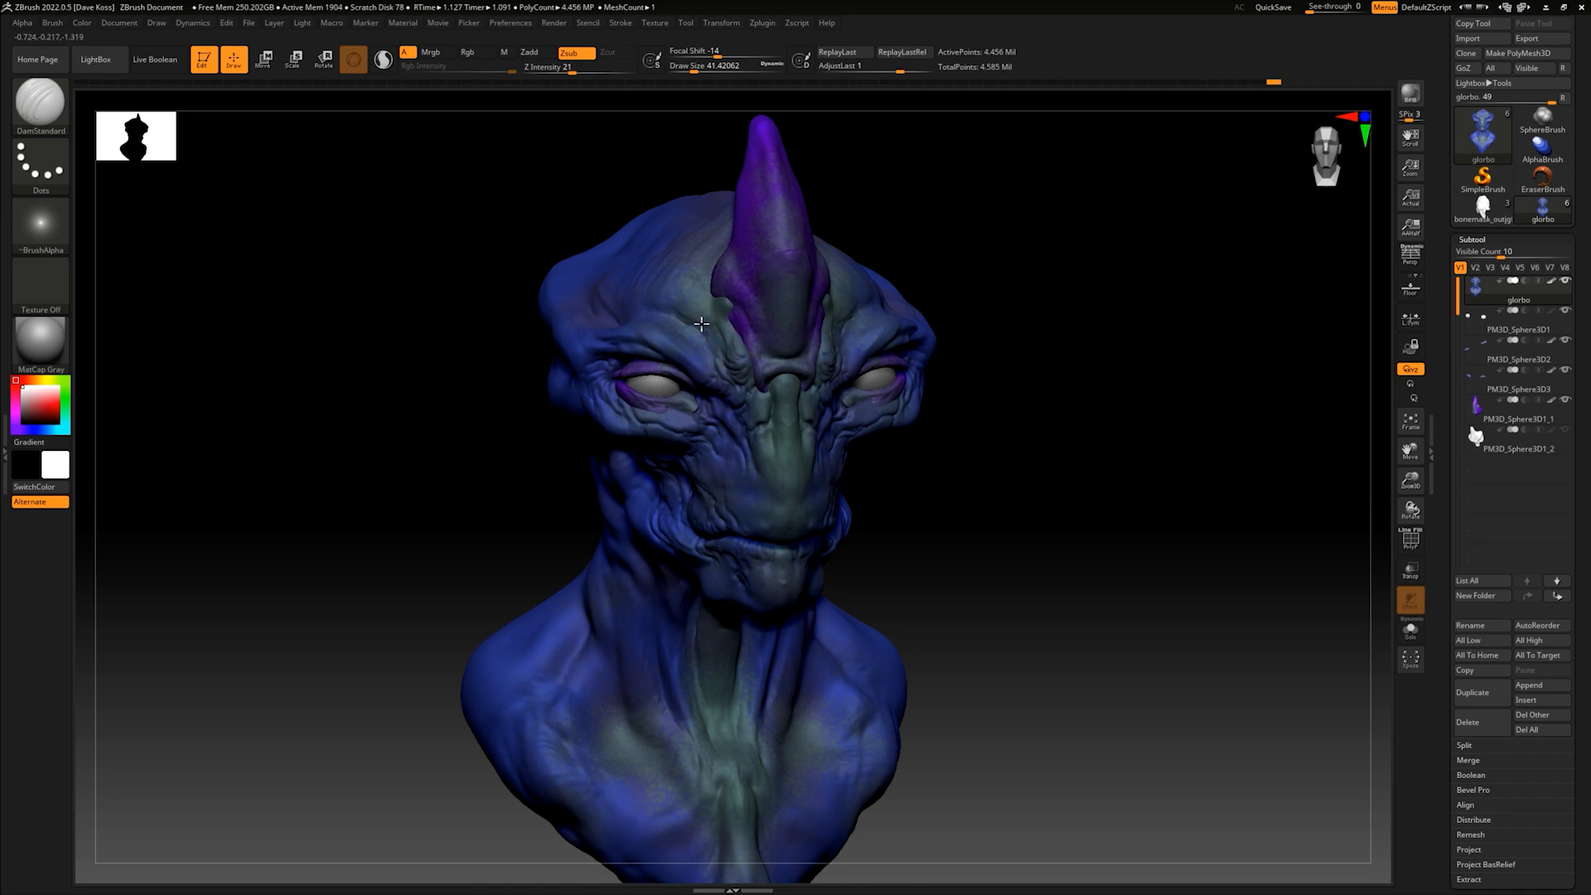
- Carve creases from the jaw corners down onto the upper sides of the neck
mouse_move(938, 291)
left_mouse_down("shift")
mouse_move(956, 252)
mouse_move(1006, 327)
mouse_move(945, 412)
mouse_move(912, 420)
left_mouse_up("shift")
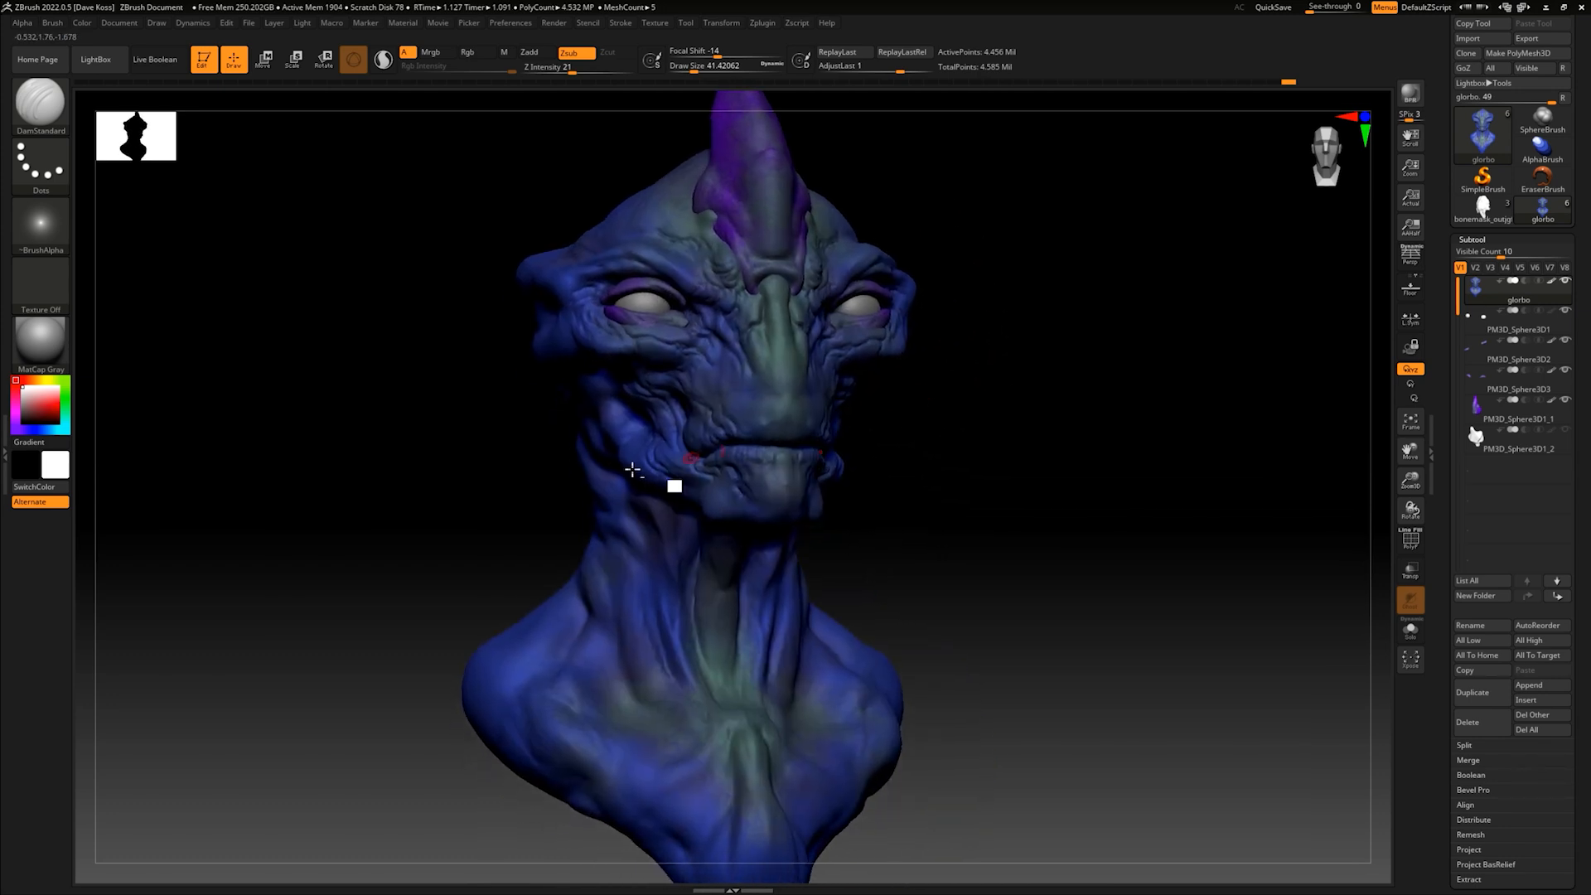
right_click_drag(632, 480, 664, 551)
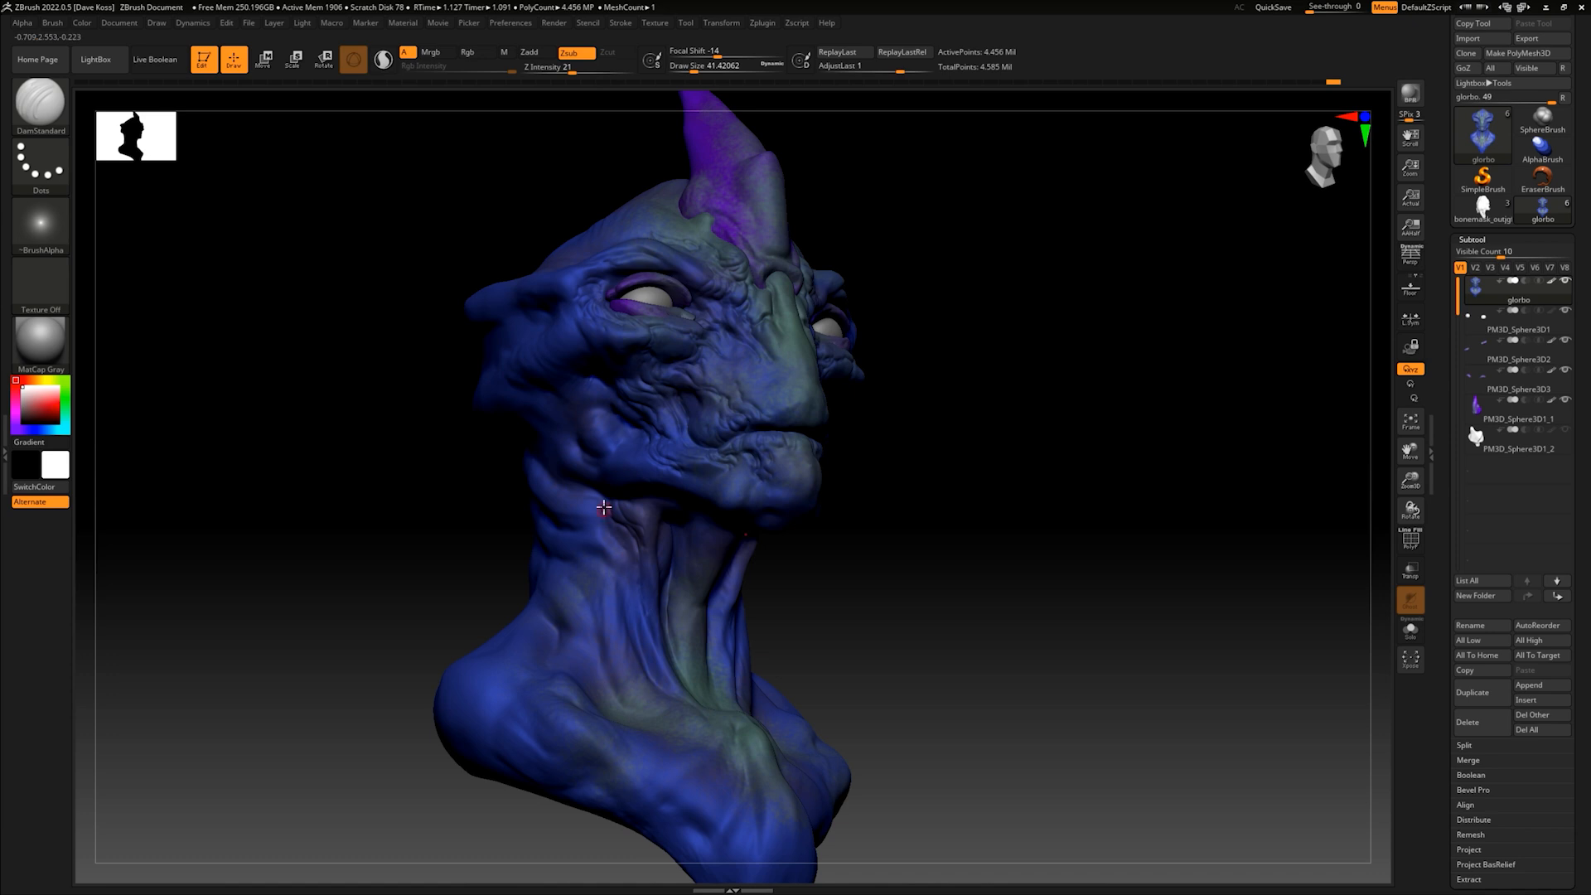
mouse_move(1094, 461)
left_mouse_down()
mouse_move(1006, 451)
mouse_move(984, 476)
mouse_move(959, 419)
left_mouse_up()
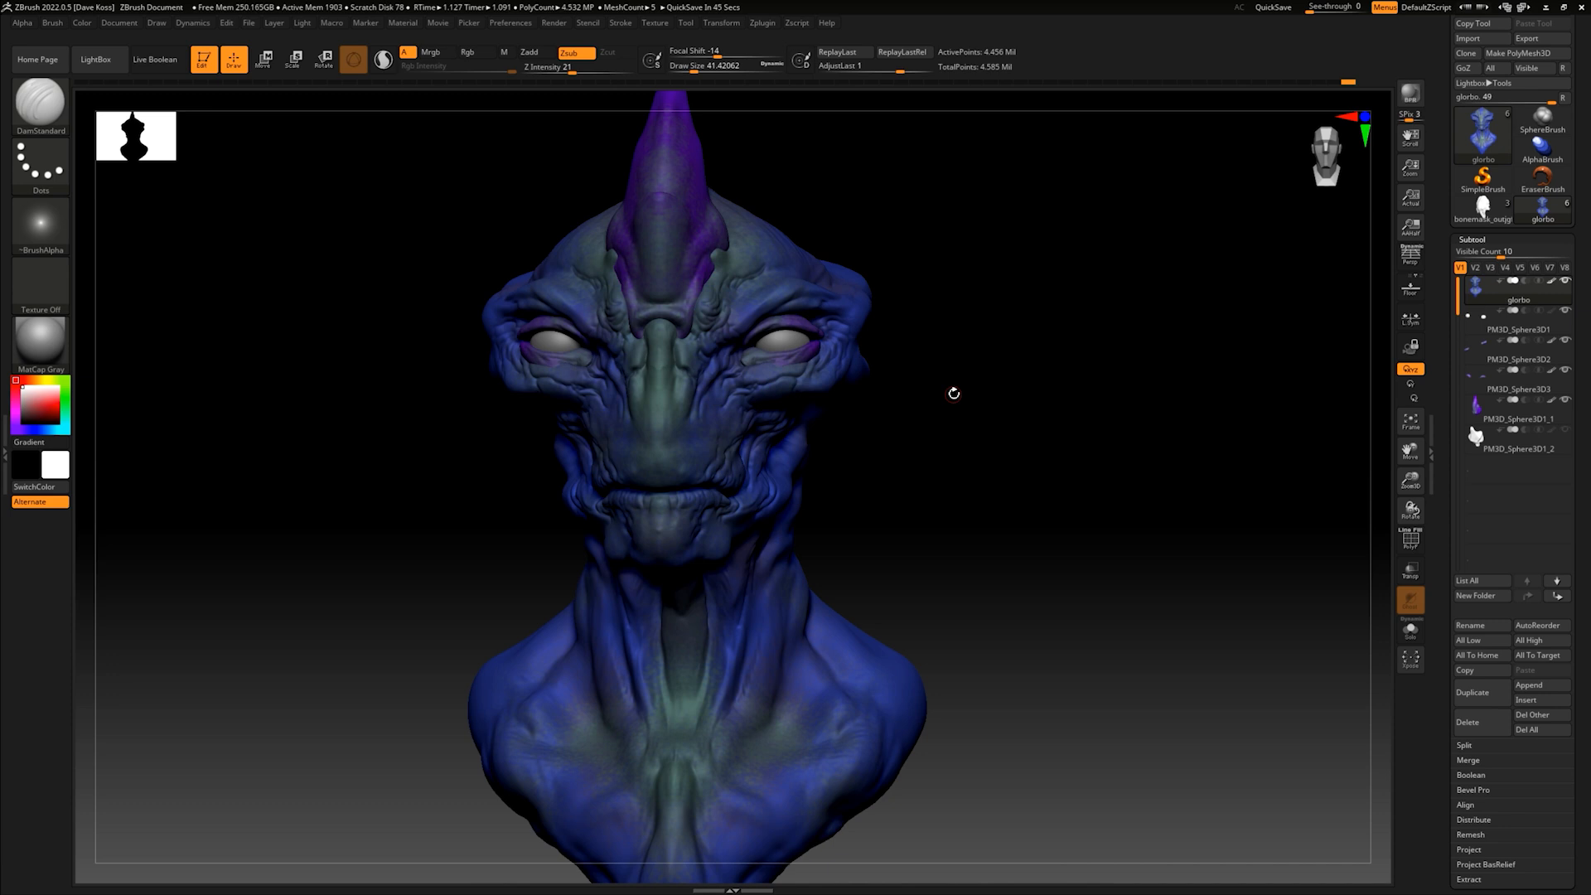
- Carve horizontal ring-like wrinkles across the front of the upper throat below the chin
mouse_move(878, 444)
left_mouse_down()
mouse_move(903, 433)
mouse_move(699, 532)
left_mouse_up()
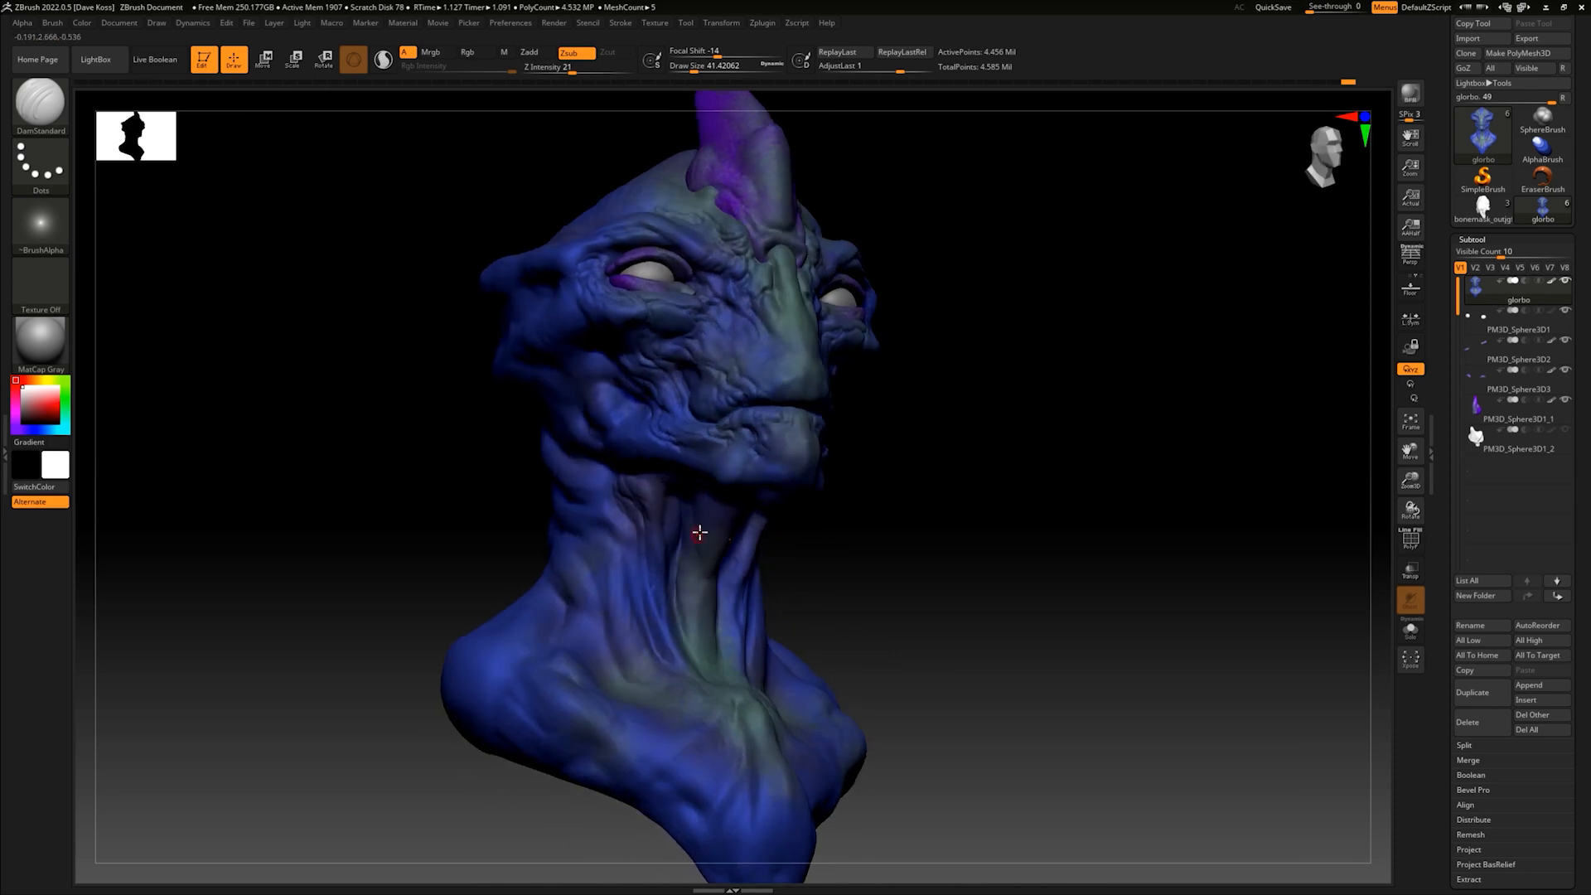
left_click_drag(862, 519, 757, 525, "shift")
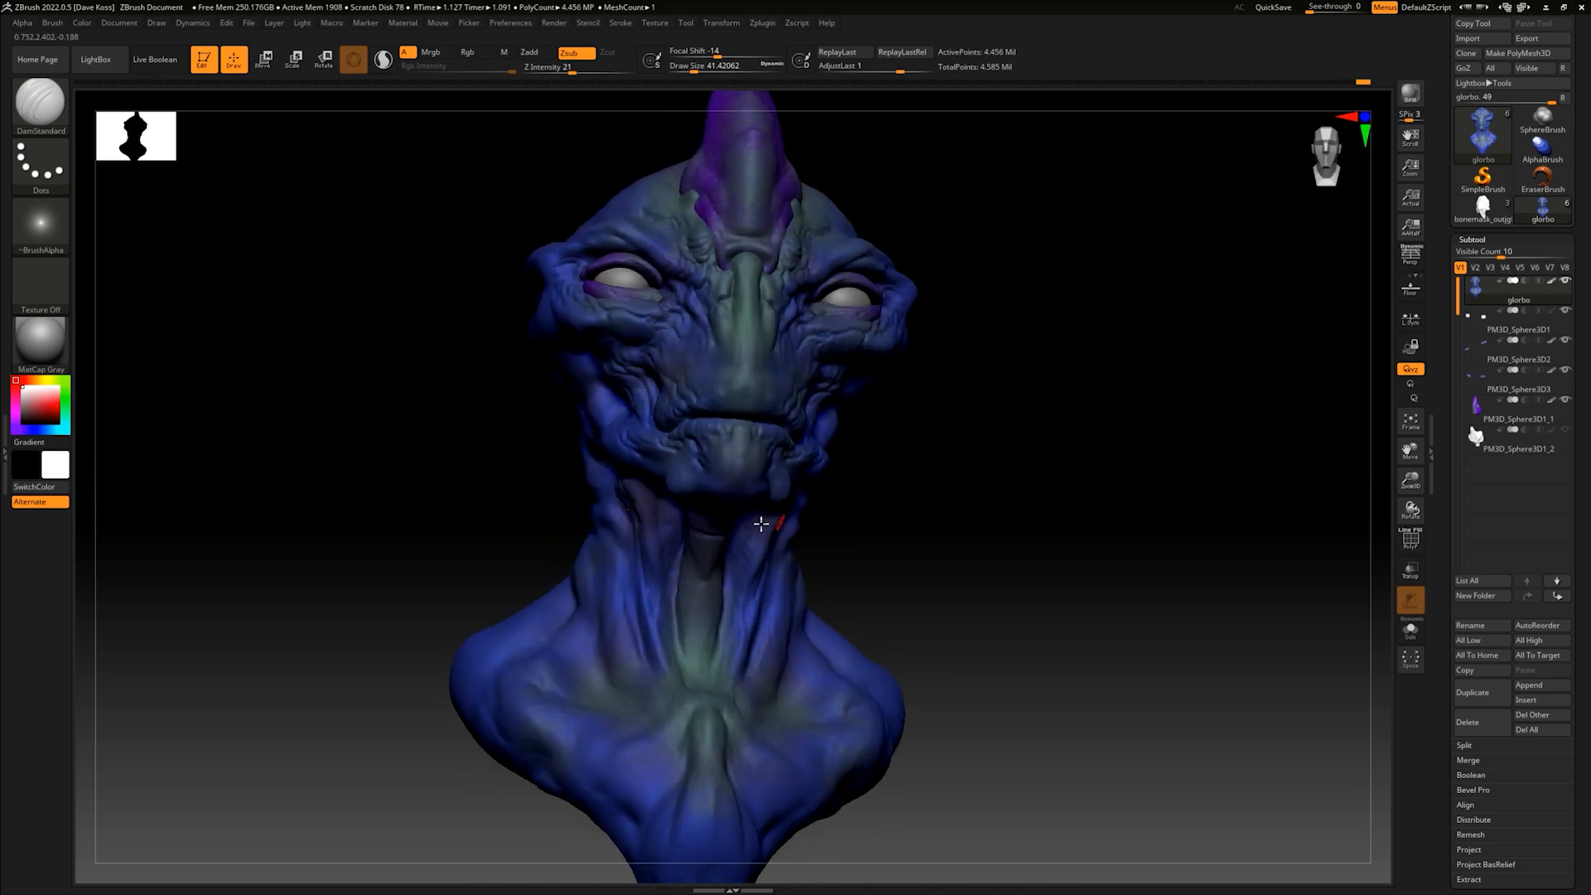
left_click_drag(882, 514, 863, 486)
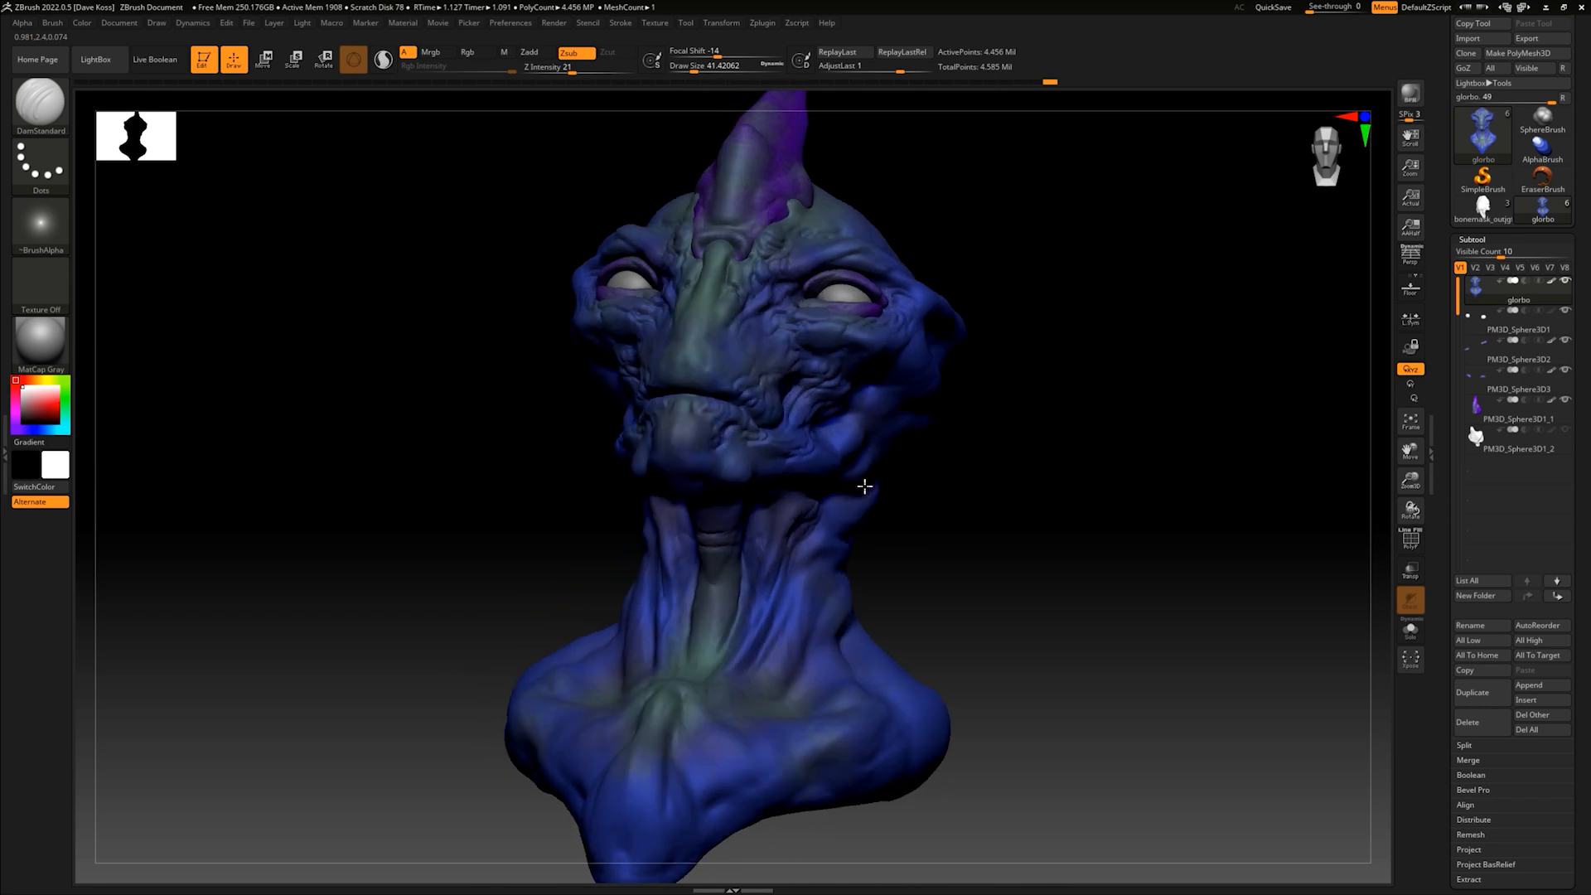
left_click_drag(727, 532, 699, 535)
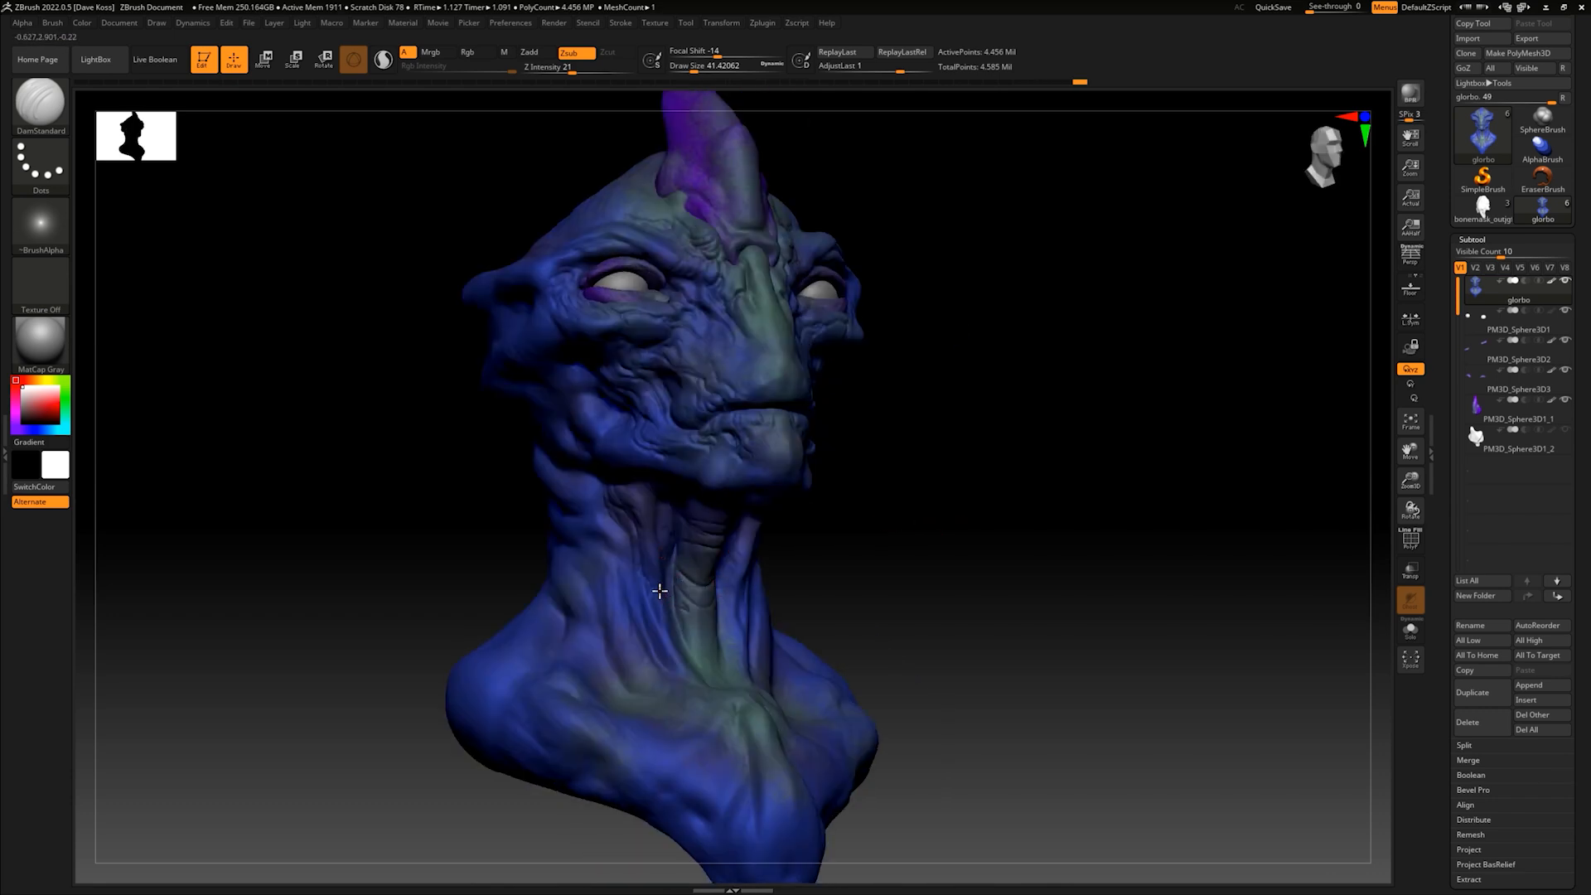
- Extend the throat rings downward and add wrinkles between the neck tendons
mouse_move(871, 539)
left_mouse_down()
mouse_move(852, 569)
mouse_move(785, 554)
left_mouse_up()
left_click_drag(875, 500, 800, 548)
mouse_move(920, 444)
left_mouse_down()
mouse_move(907, 434)
mouse_move(895, 461)
mouse_move(917, 451)
mouse_move(909, 469)
left_mouse_up()
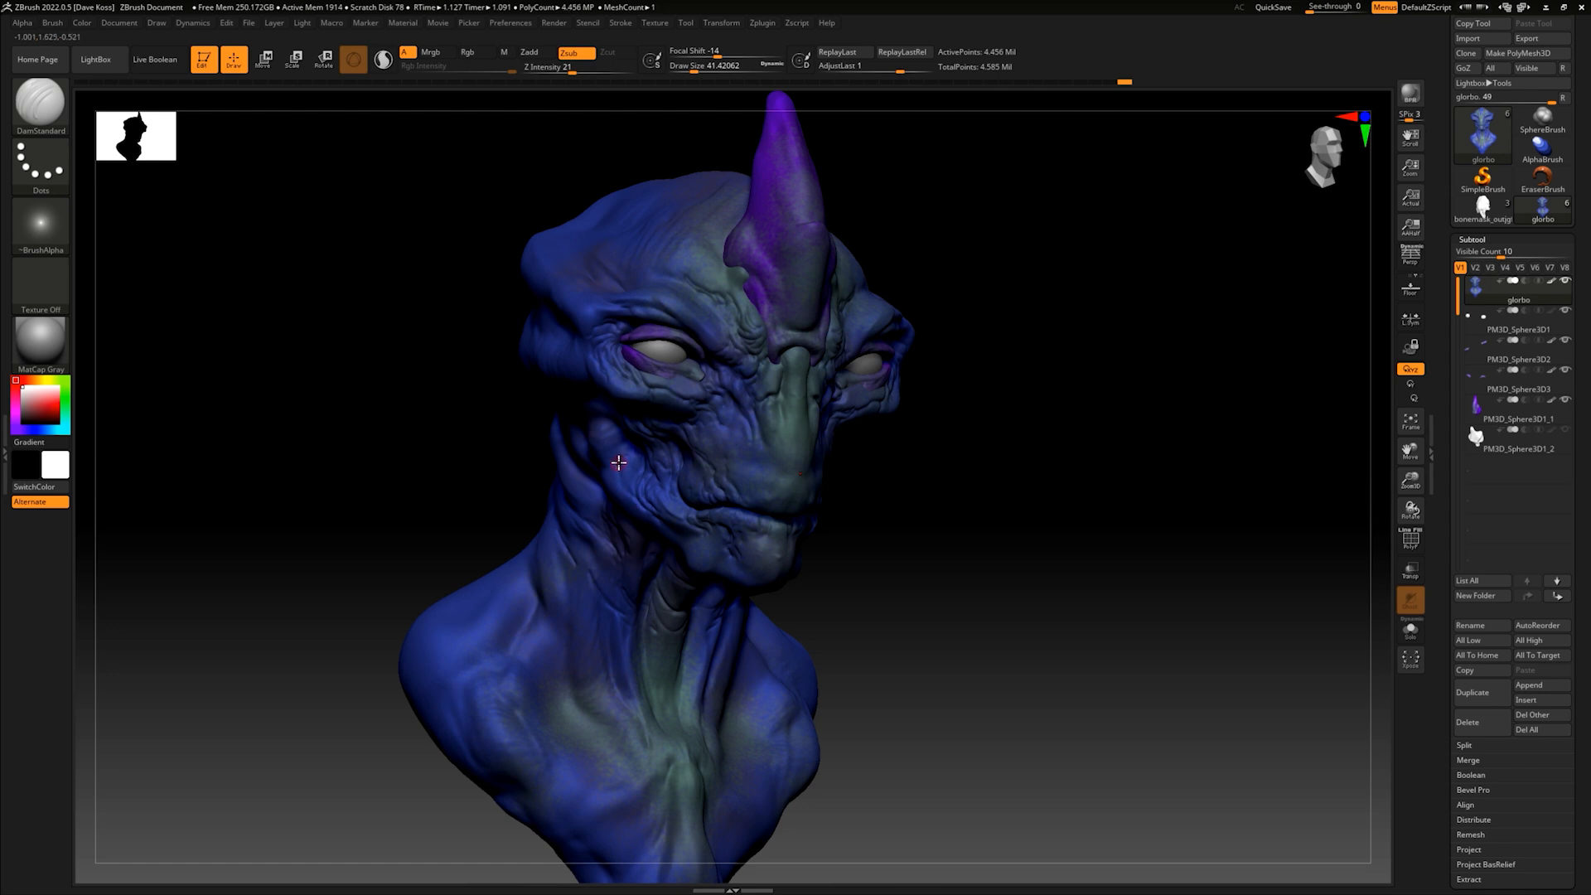
- Carve wrinkles across the forehead above the brow ridges
left_click_drag(888, 455, 740, 341)
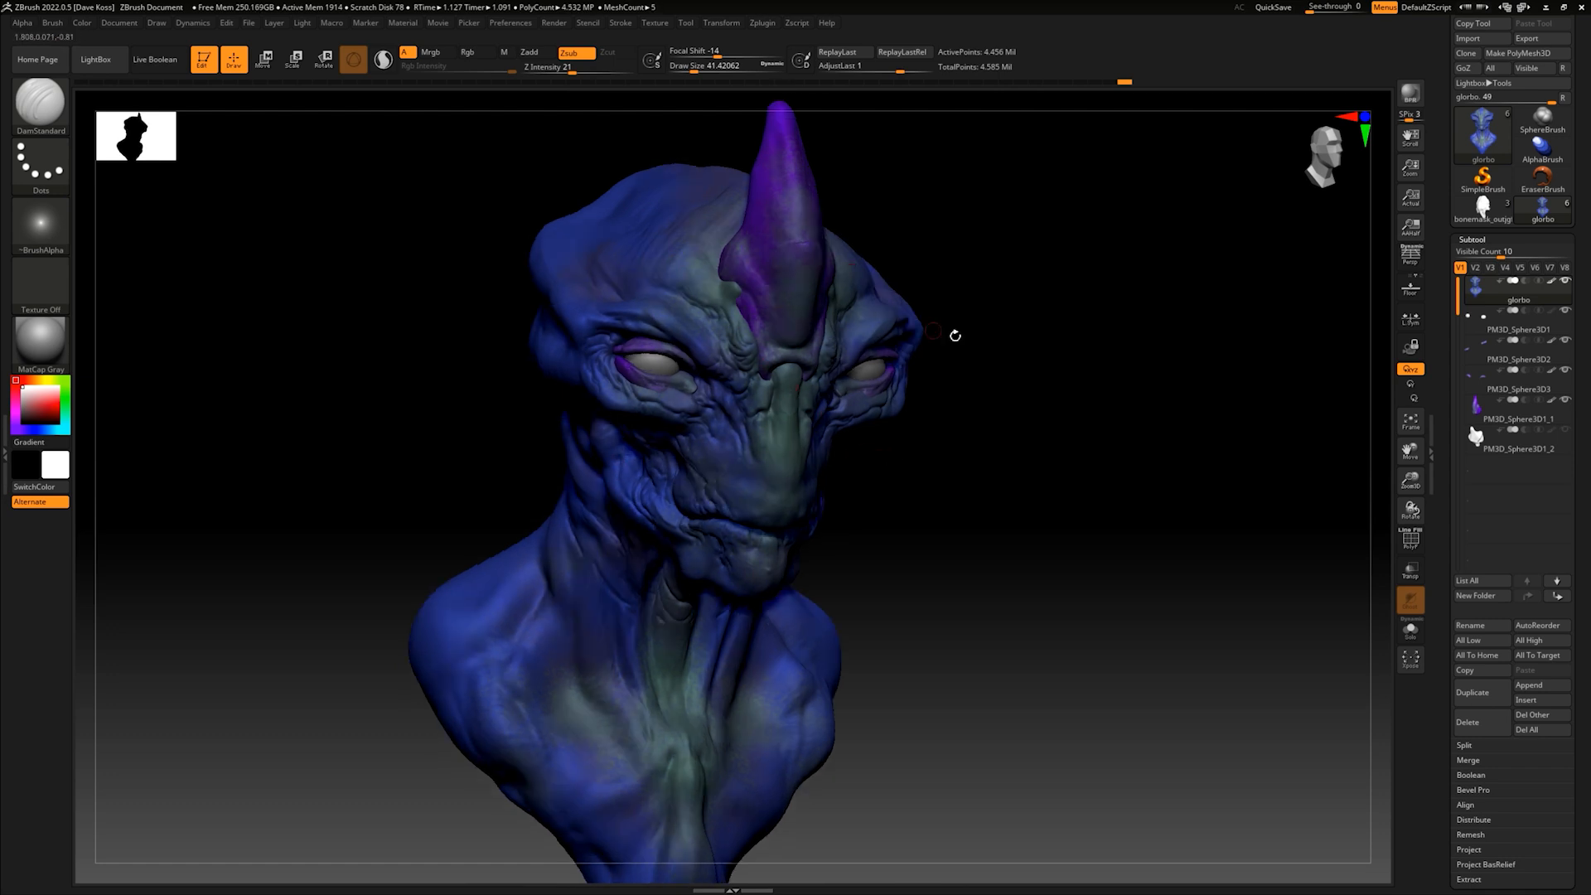
left_click_drag(955, 335, 937, 362)
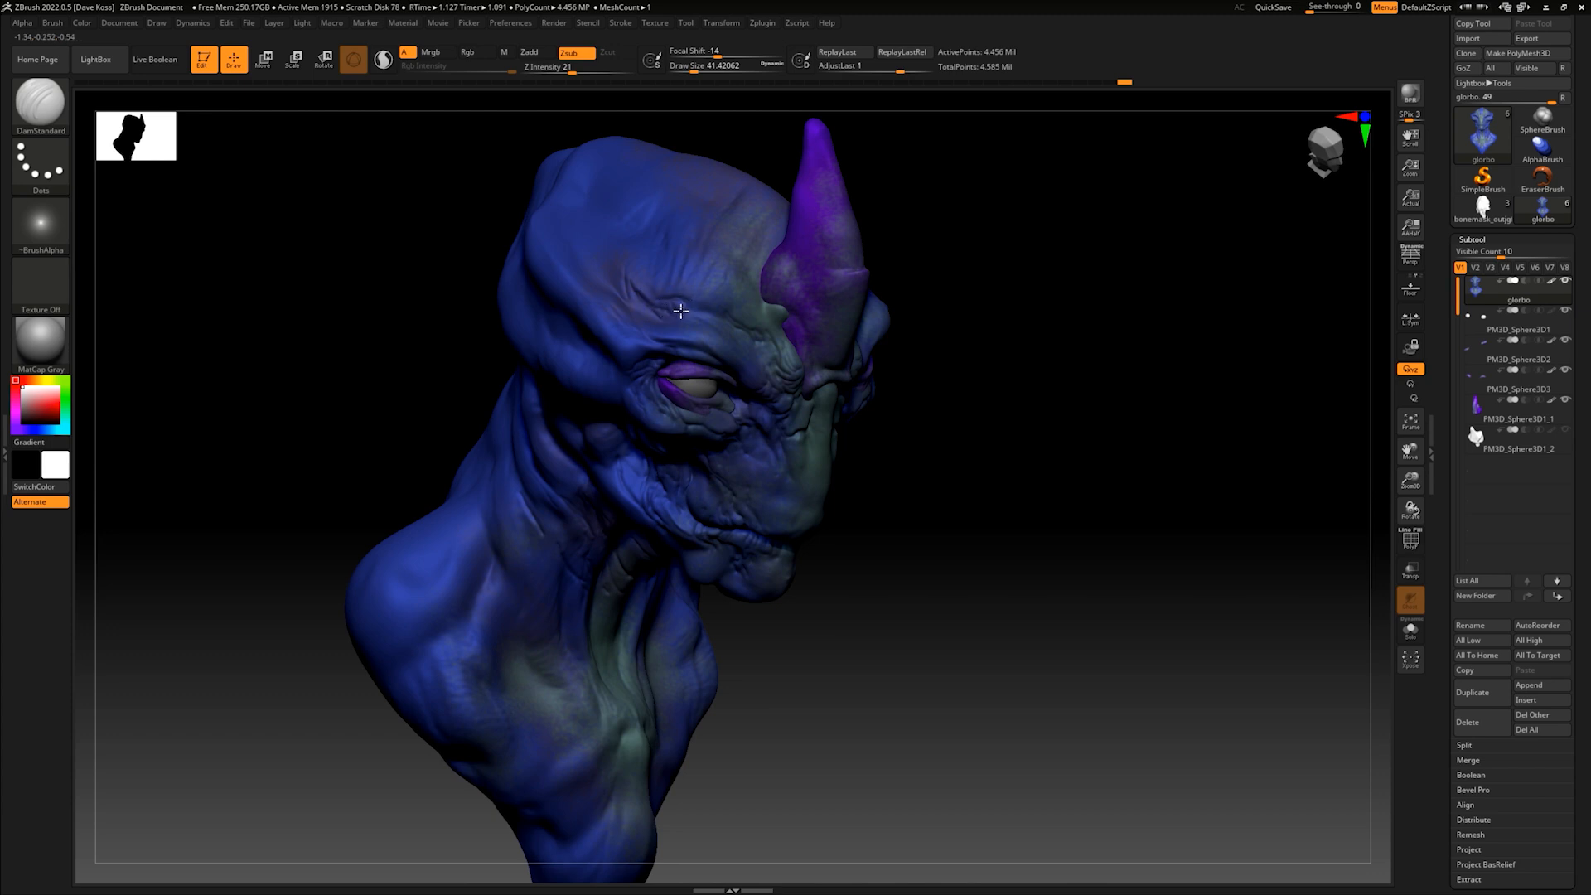
left_click_drag(1069, 332, 977, 358)
left_click_drag(1066, 408, 1057, 373)
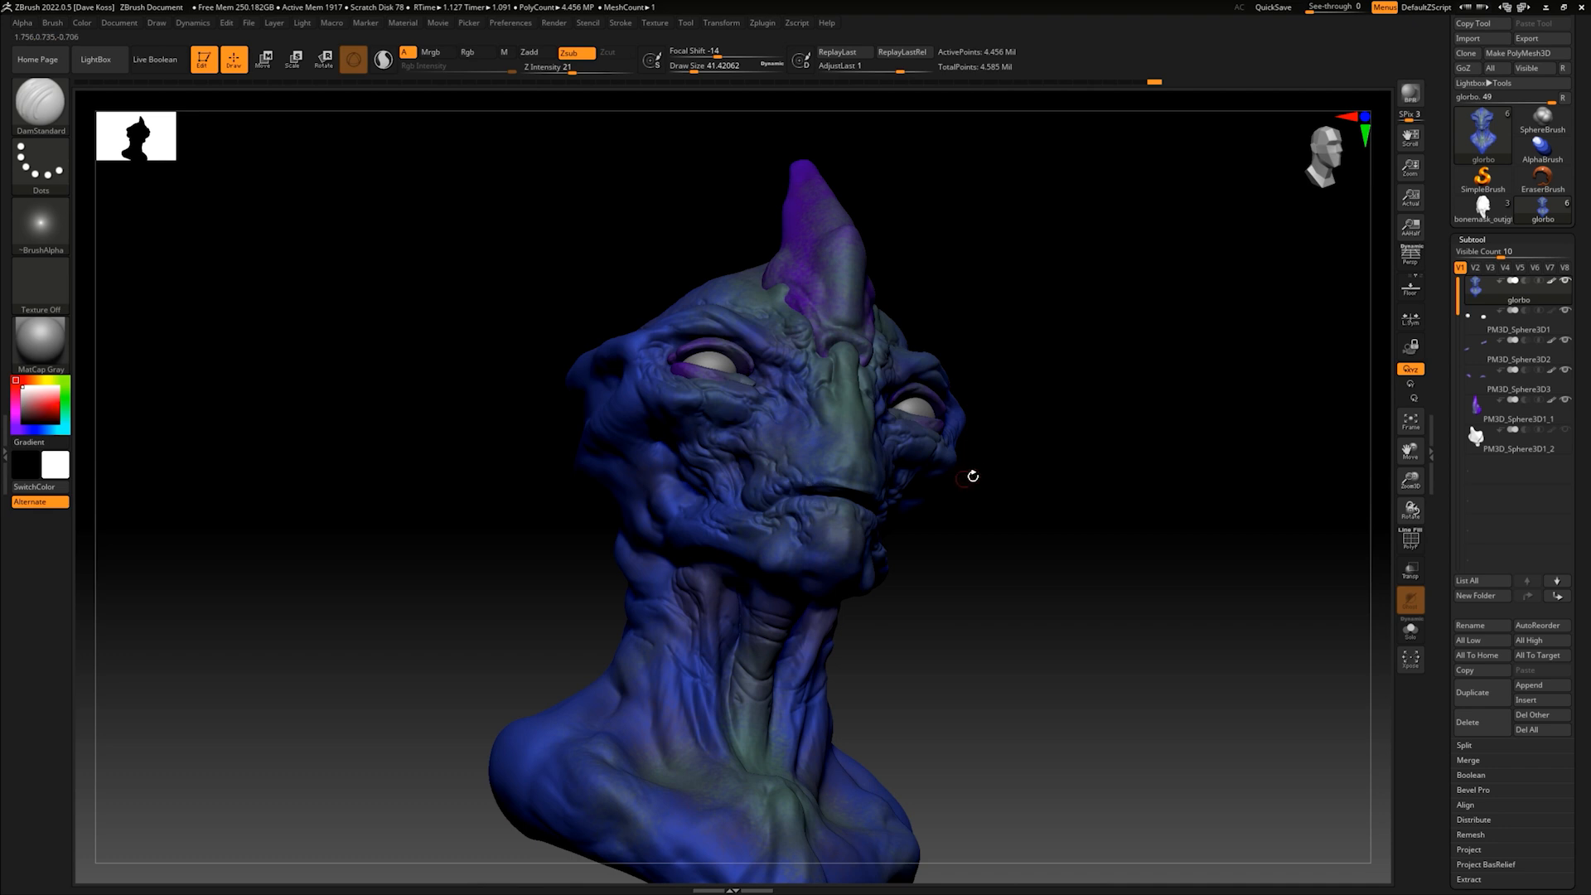
- Carve fine creases into the lips and up the sides of the muzzle
left_click_drag(970, 473, 904, 479)
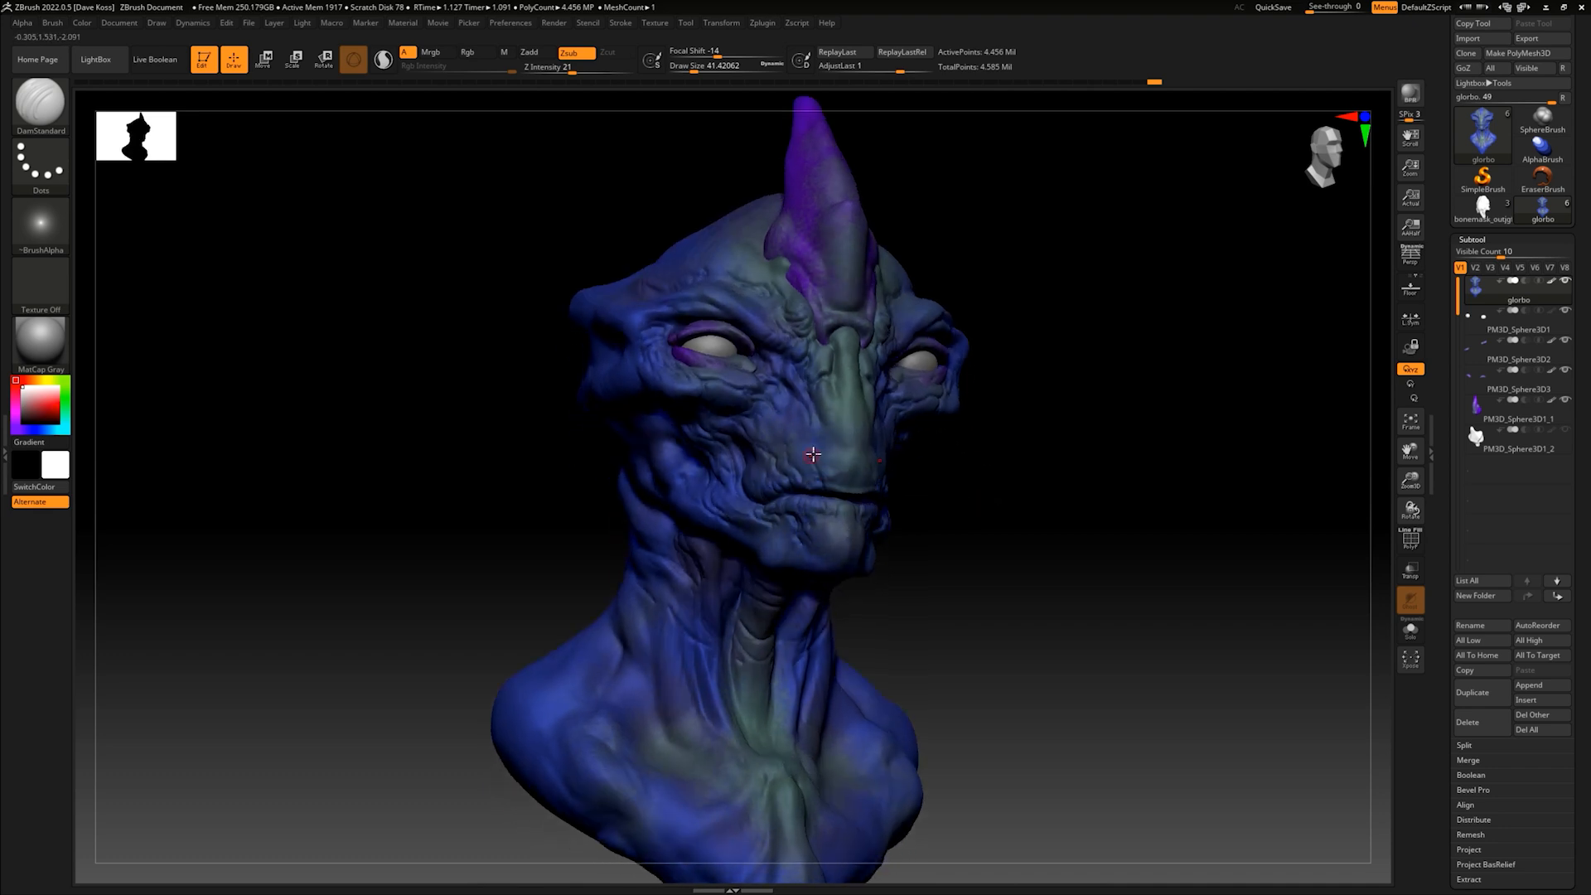
mouse_move(967, 458)
left_mouse_down()
mouse_move(817, 491)
mouse_move(854, 501)
left_mouse_up()
left_click_drag(1026, 476, 933, 498)
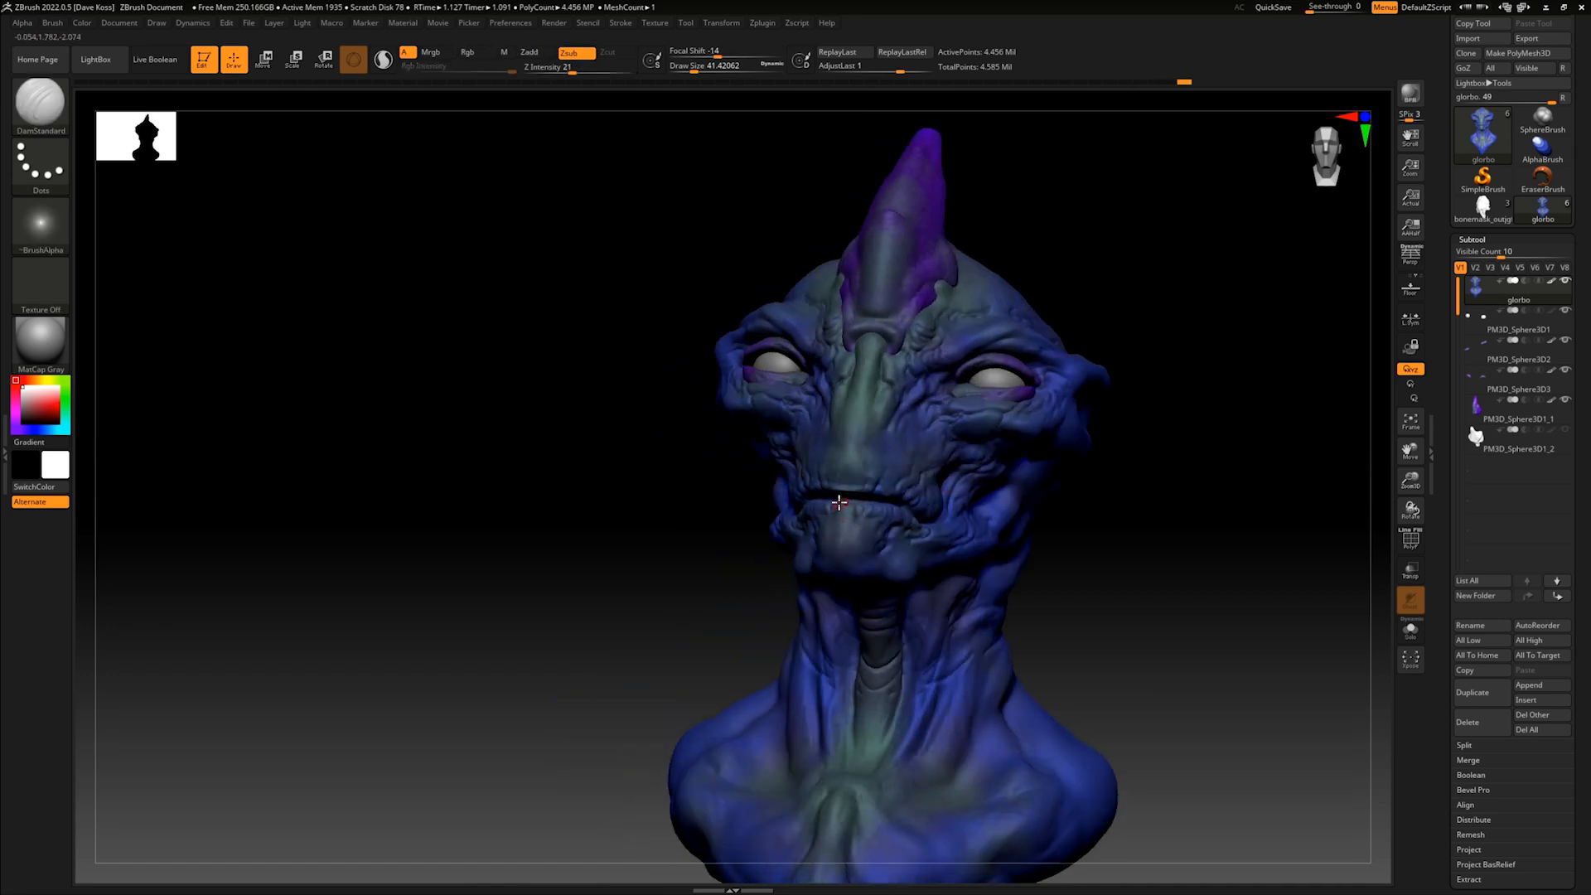
mouse_move(1134, 495)
left_mouse_down()
mouse_move(1151, 504)
mouse_move(1156, 477)
left_mouse_up()
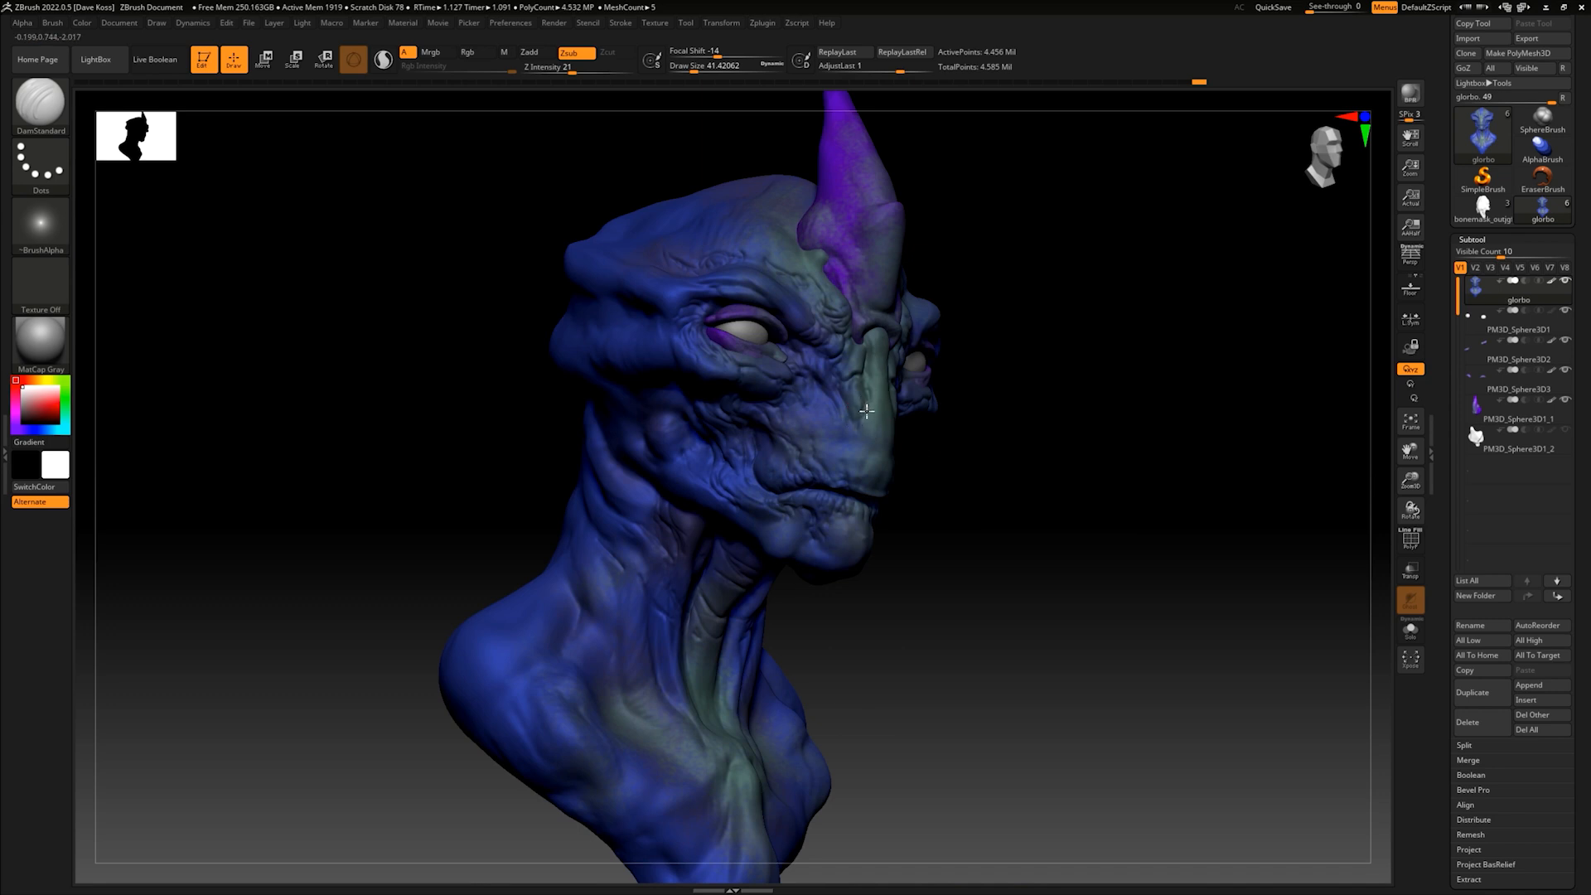
- Enlarge the brush to a draw size of about 71 and carve deep folds from the lower neck along the collarbones toward the throat base
left_click_drag(978, 365, 1018, 448)
mouse_move(1010, 505)
left_mouse_down()
mouse_move(1021, 483)
mouse_move(984, 508)
mouse_move(685, 579)
mouse_move(611, 563)
left_mouse_up()
key("space")
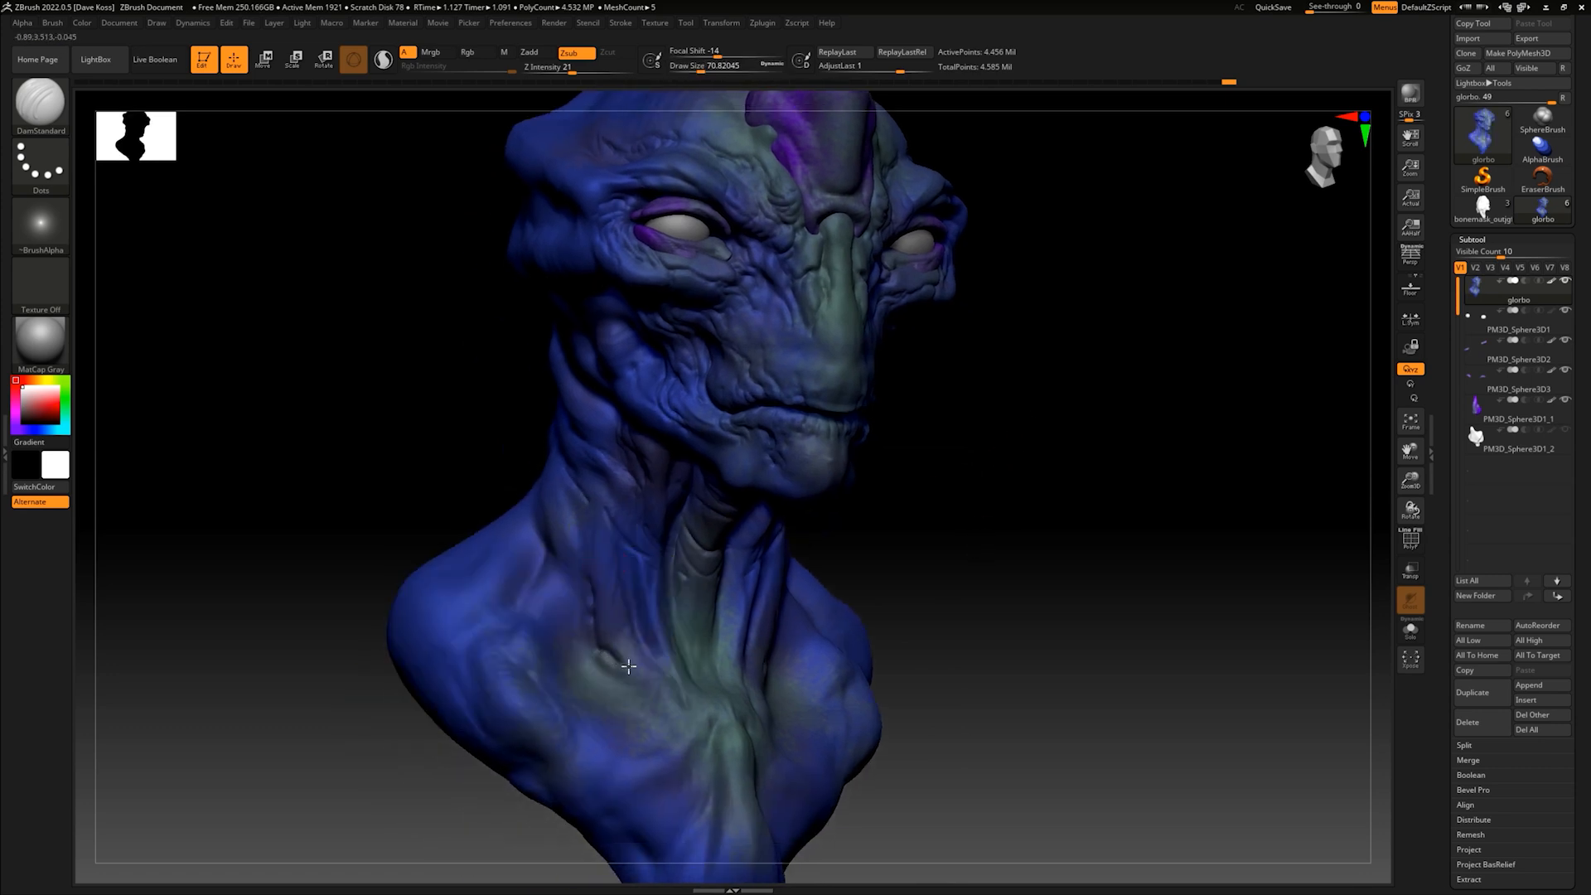
left_click_drag(640, 684, 648, 699)
left_click_drag(949, 532, 749, 686)
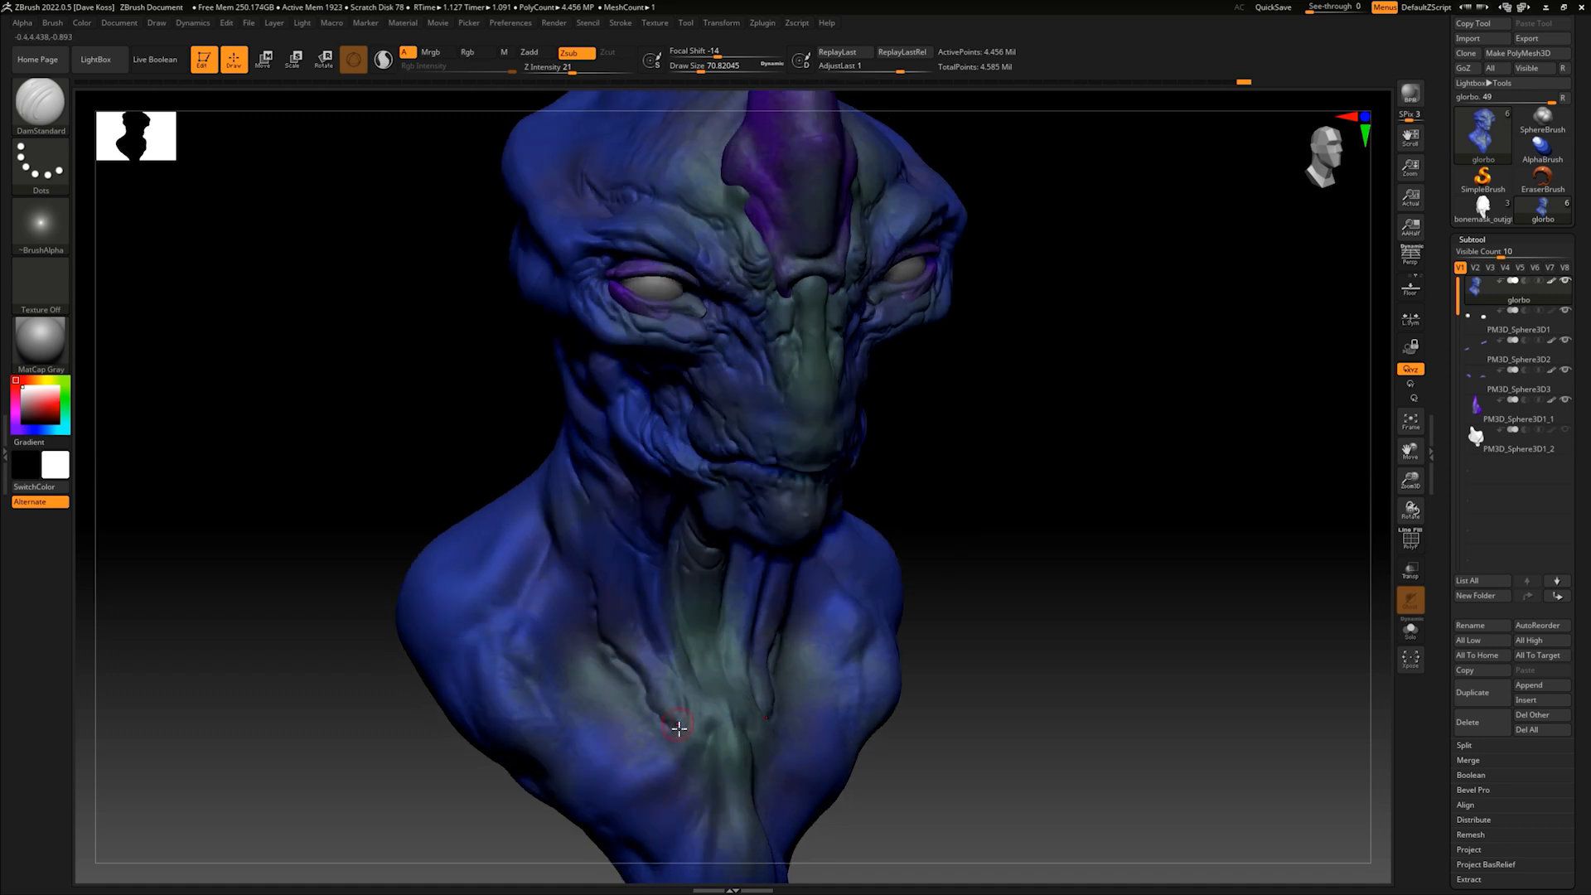
- Reduce the draw size to about 39 and carve smaller folds around the base of the throat
key("space")
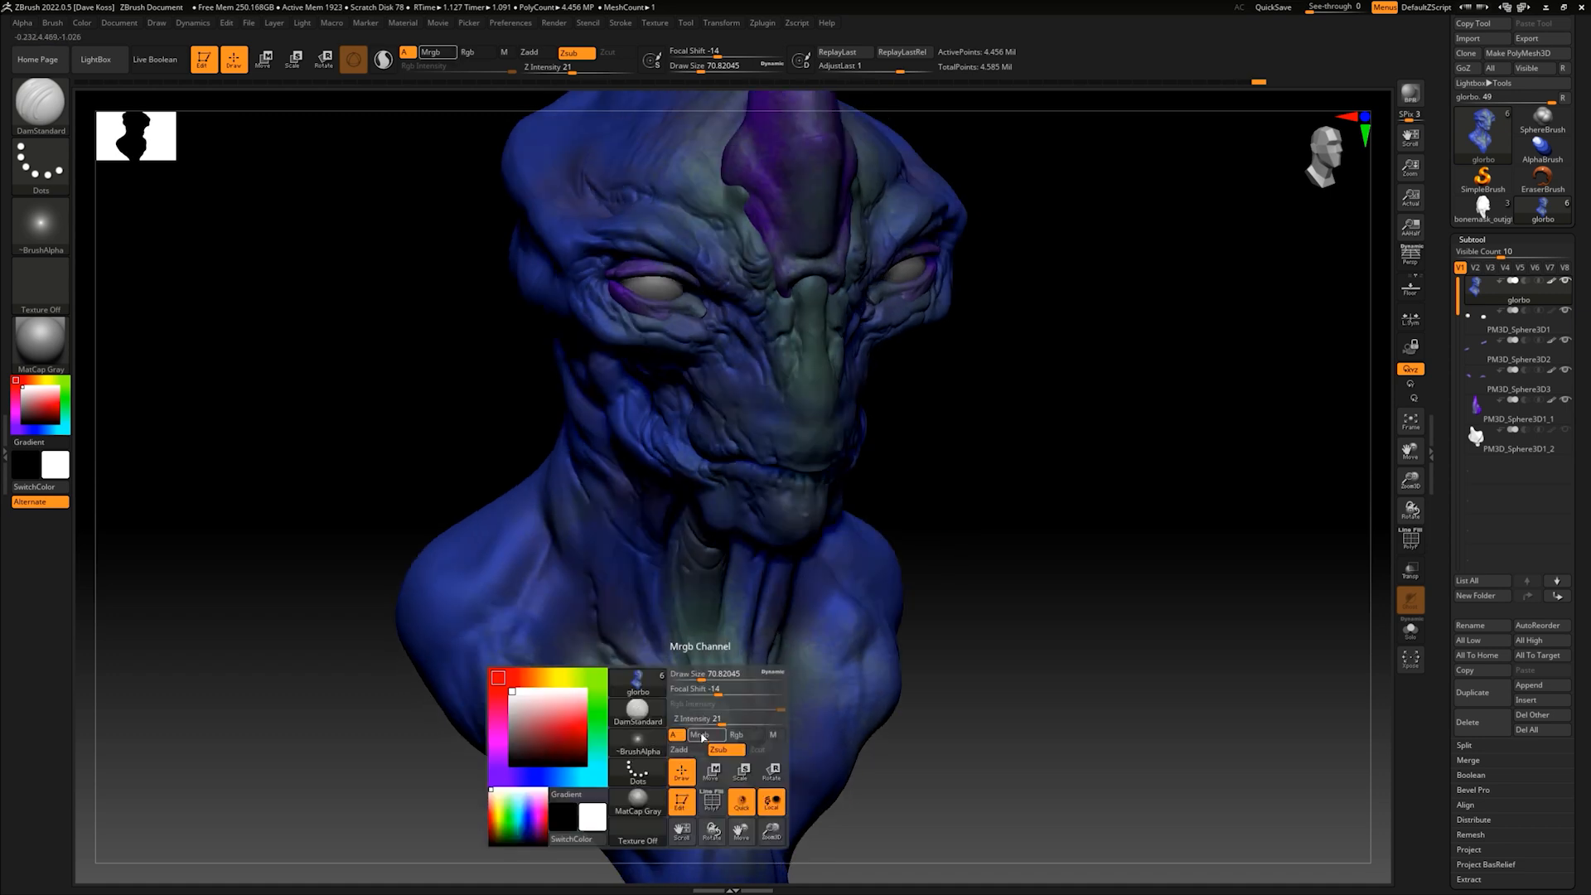
left_click_drag(707, 678, 699, 679)
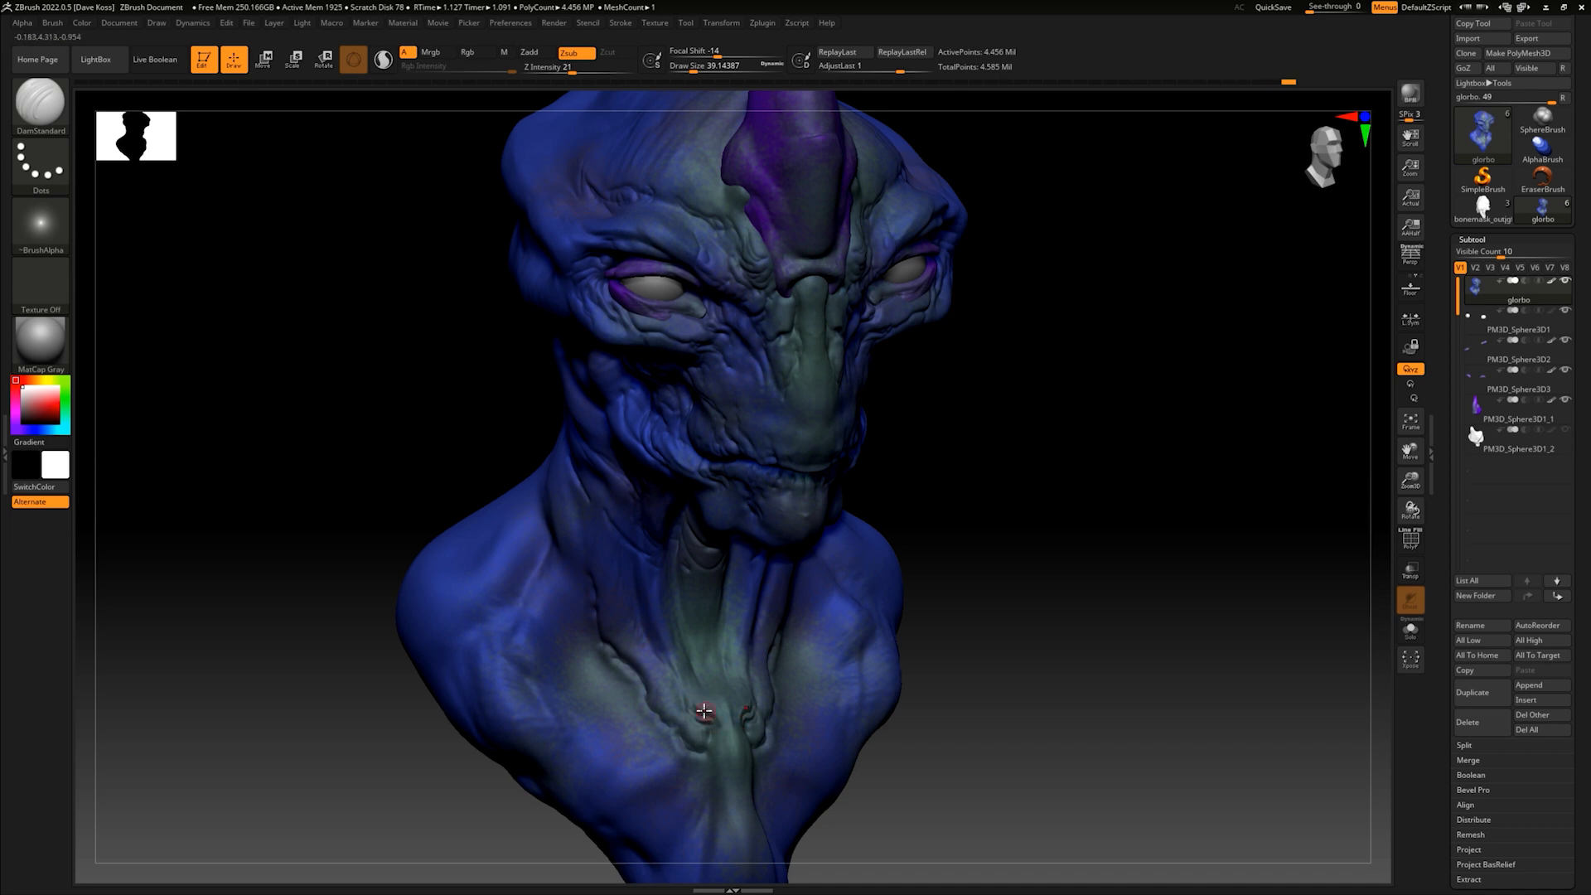
left_click_drag(920, 530, 987, 508)
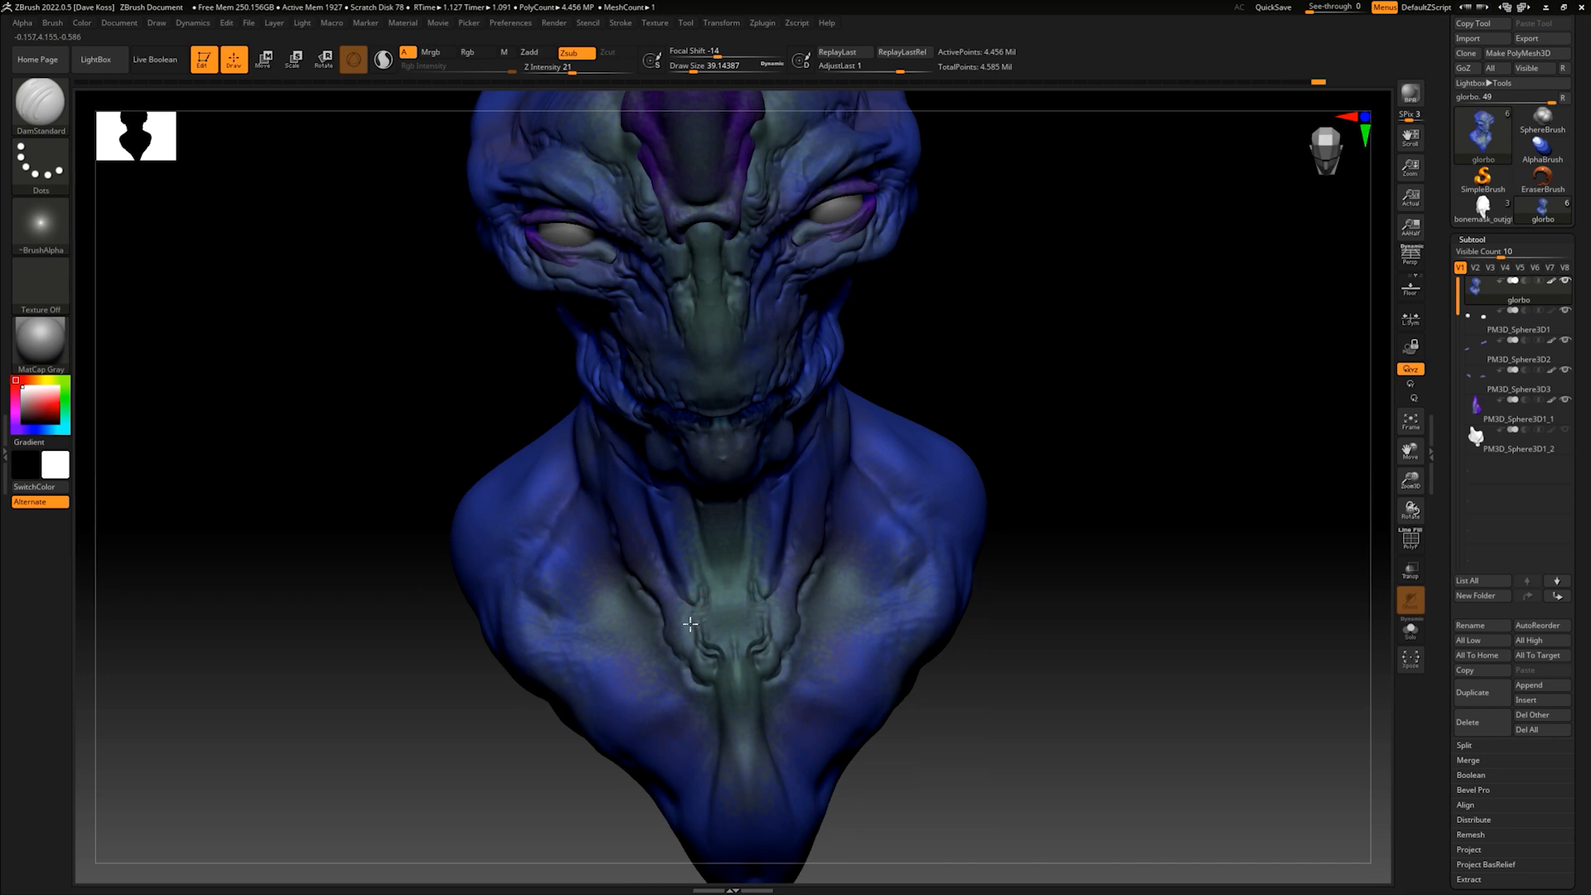
- Carve fine wrinkles along the jawline and lower cheek of the alien bust
mouse_move(995, 431)
left_mouse_down()
mouse_move(1094, 433)
mouse_move(1073, 451)
mouse_move(1044, 431)
left_mouse_up()
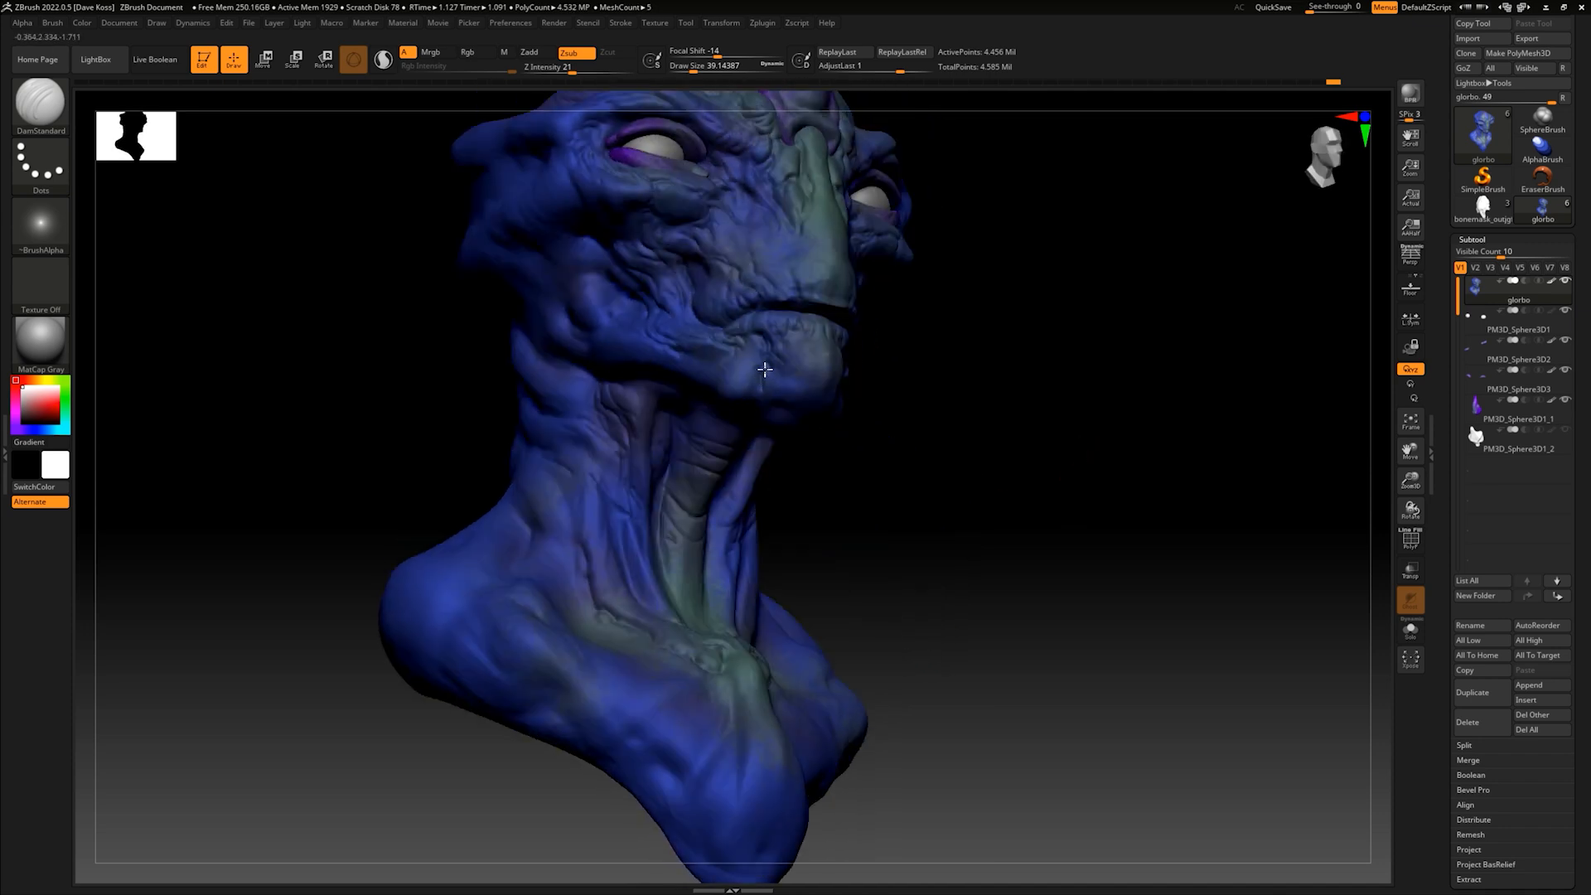
left_click_drag(892, 435, 884, 401)
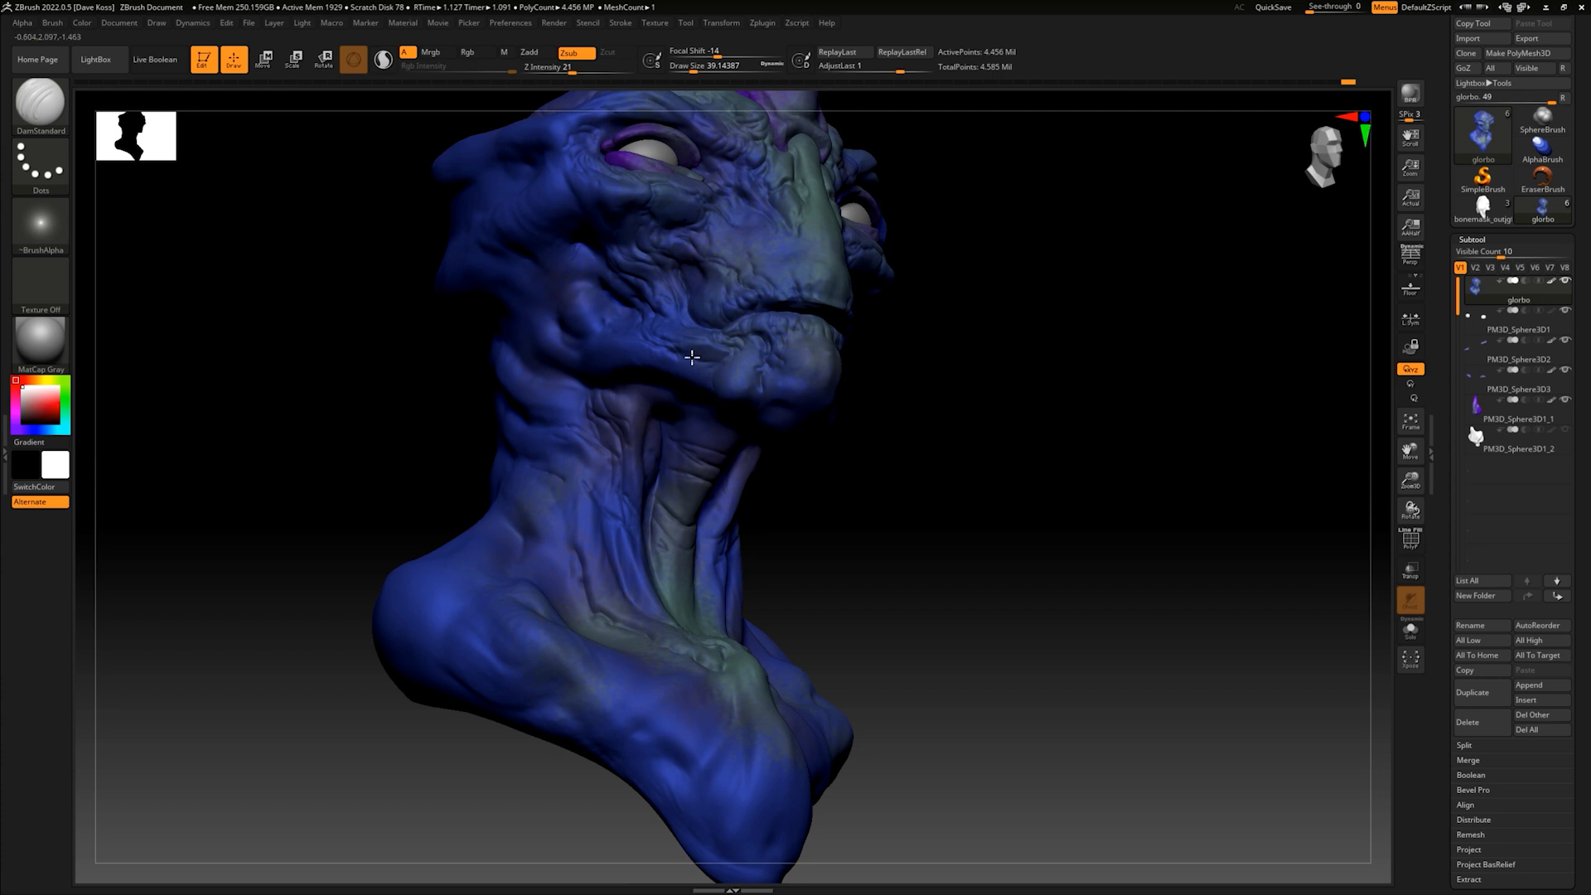
mouse_move(825, 404)
left_mouse_down()
mouse_move(920, 455)
mouse_move(902, 444)
mouse_move(937, 426)
mouse_move(932, 396)
mouse_move(941, 494)
left_mouse_up()
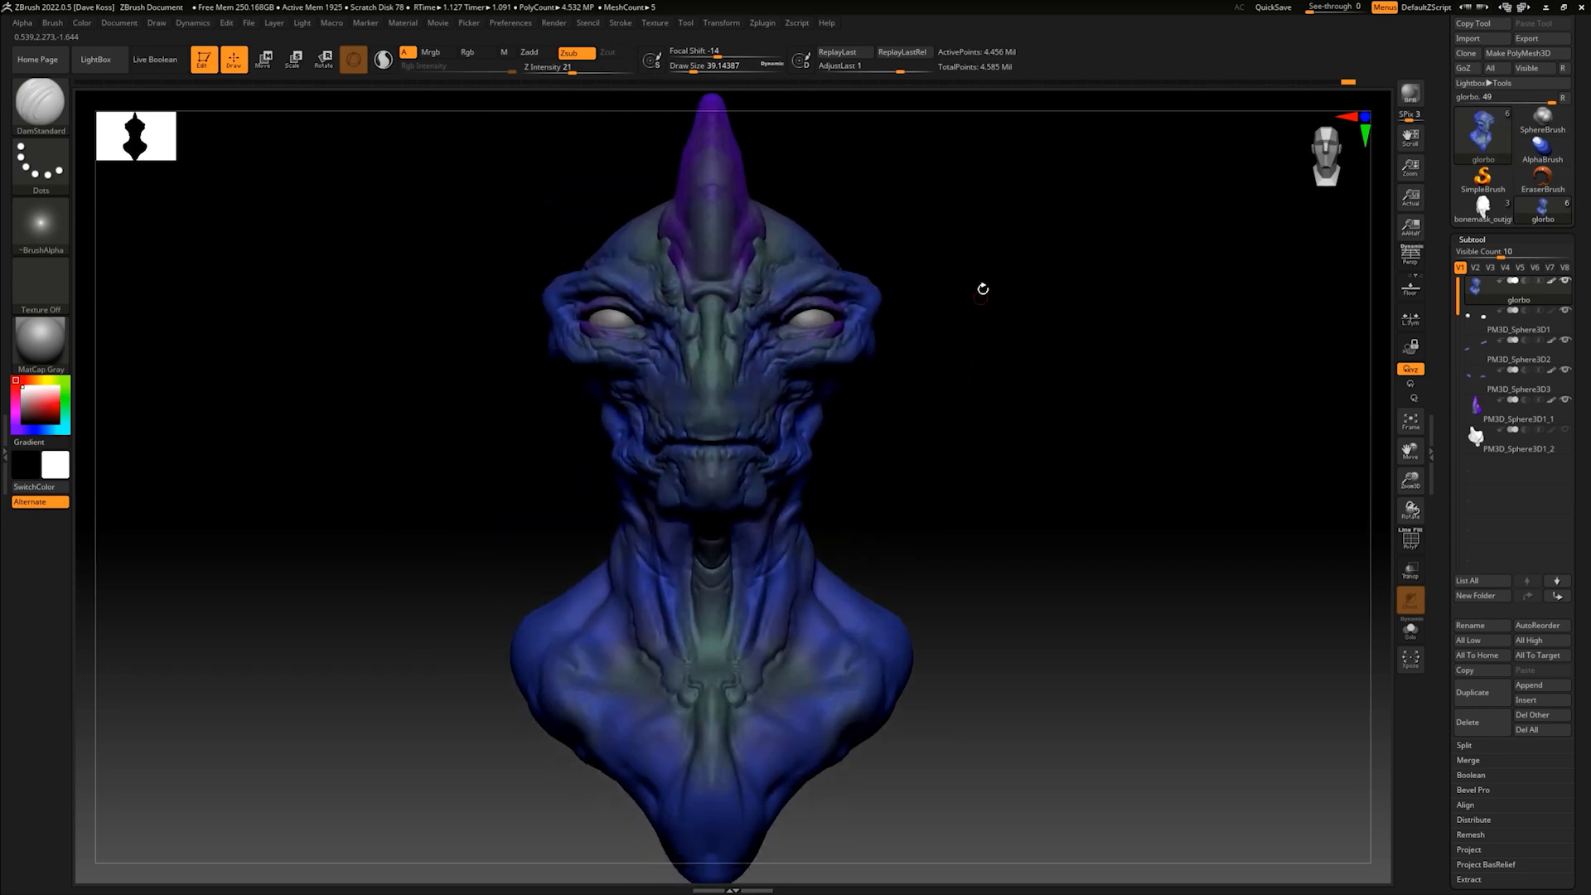
mouse_move(861, 403)
left_mouse_down()
mouse_move(998, 419)
mouse_move(924, 476)
mouse_move(946, 487)
mouse_move(966, 469)
mouse_move(946, 469)
left_mouse_up()
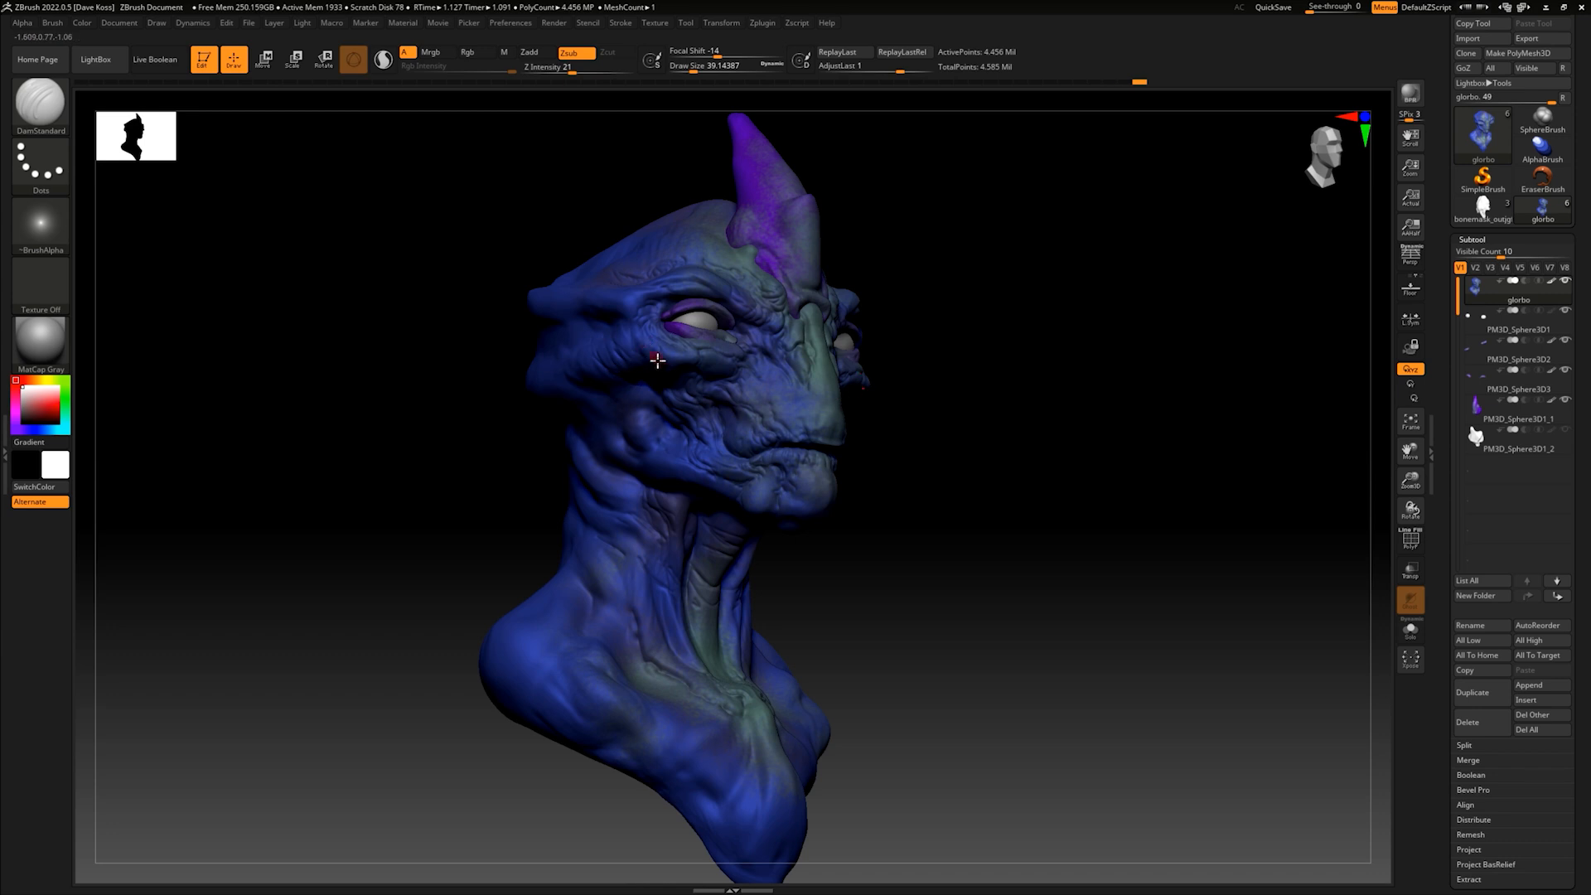
- Carve creases across the cheek below the eye and back toward the rear of the jaw
mouse_move(999, 390)
left_mouse_down()
mouse_move(967, 447)
mouse_move(931, 426)
mouse_move(992, 362)
mouse_move(953, 363)
left_mouse_up()
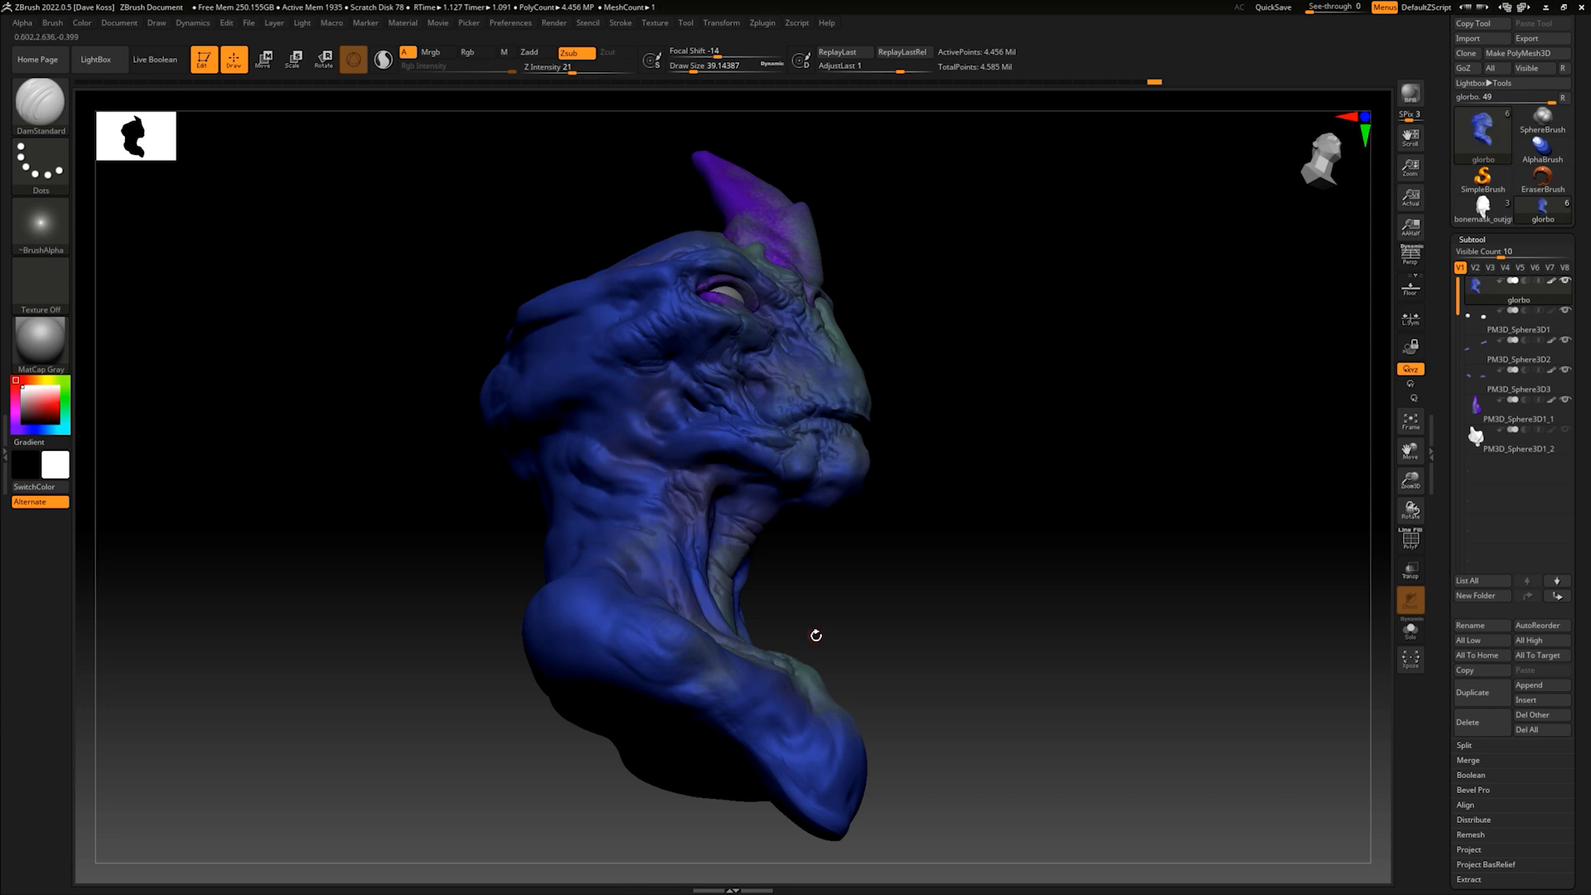
mouse_move(1022, 475)
left_mouse_down()
mouse_move(1008, 419)
mouse_move(982, 404)
left_mouse_up()
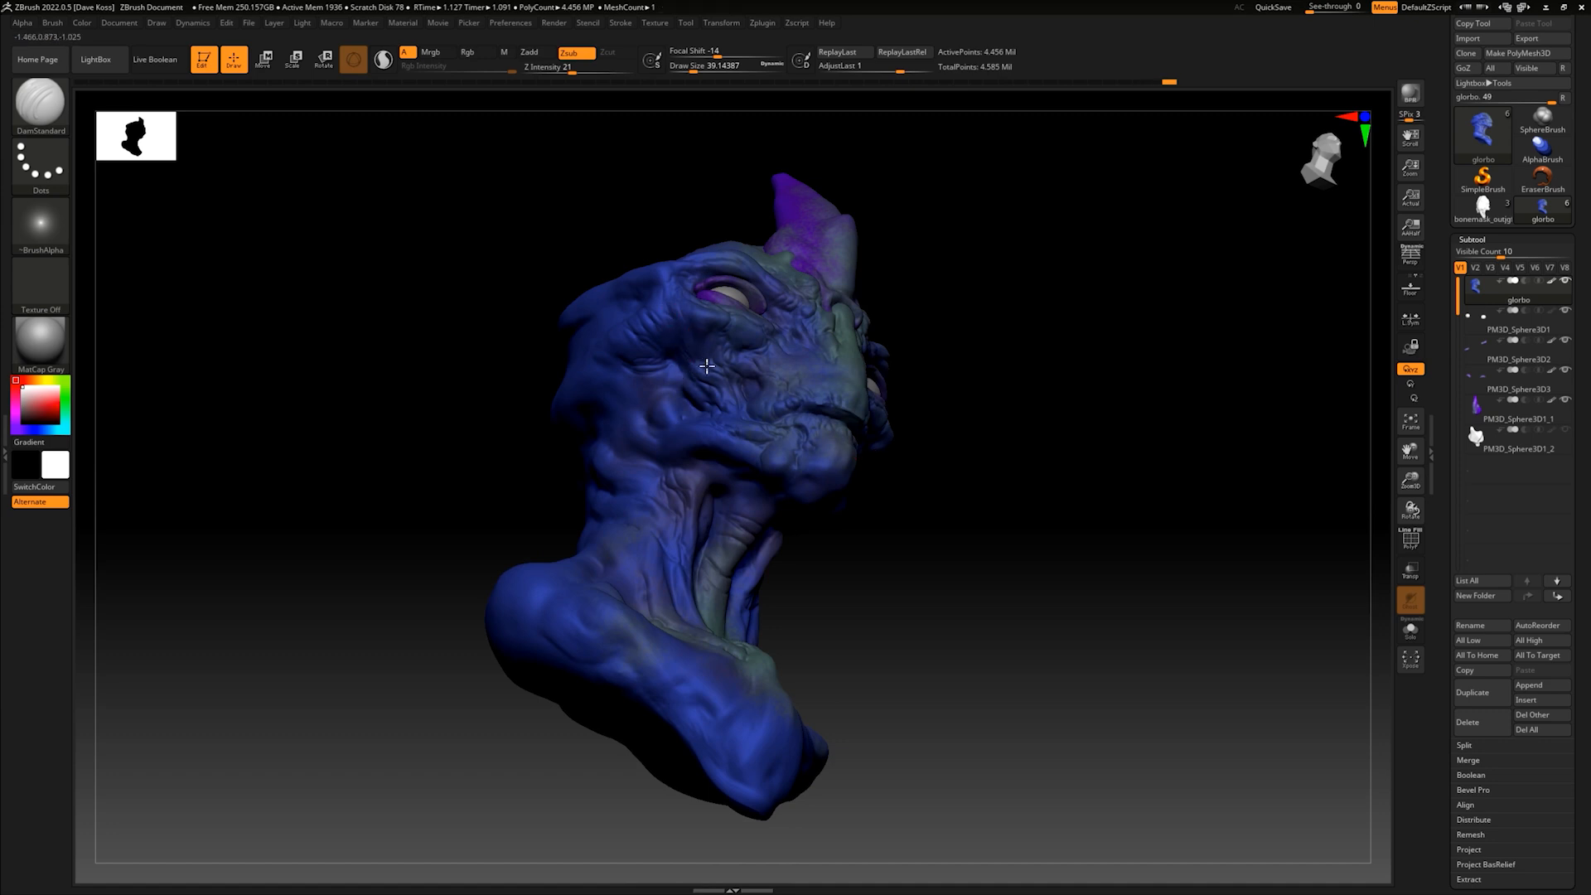
right_click_drag(709, 334, 676, 387)
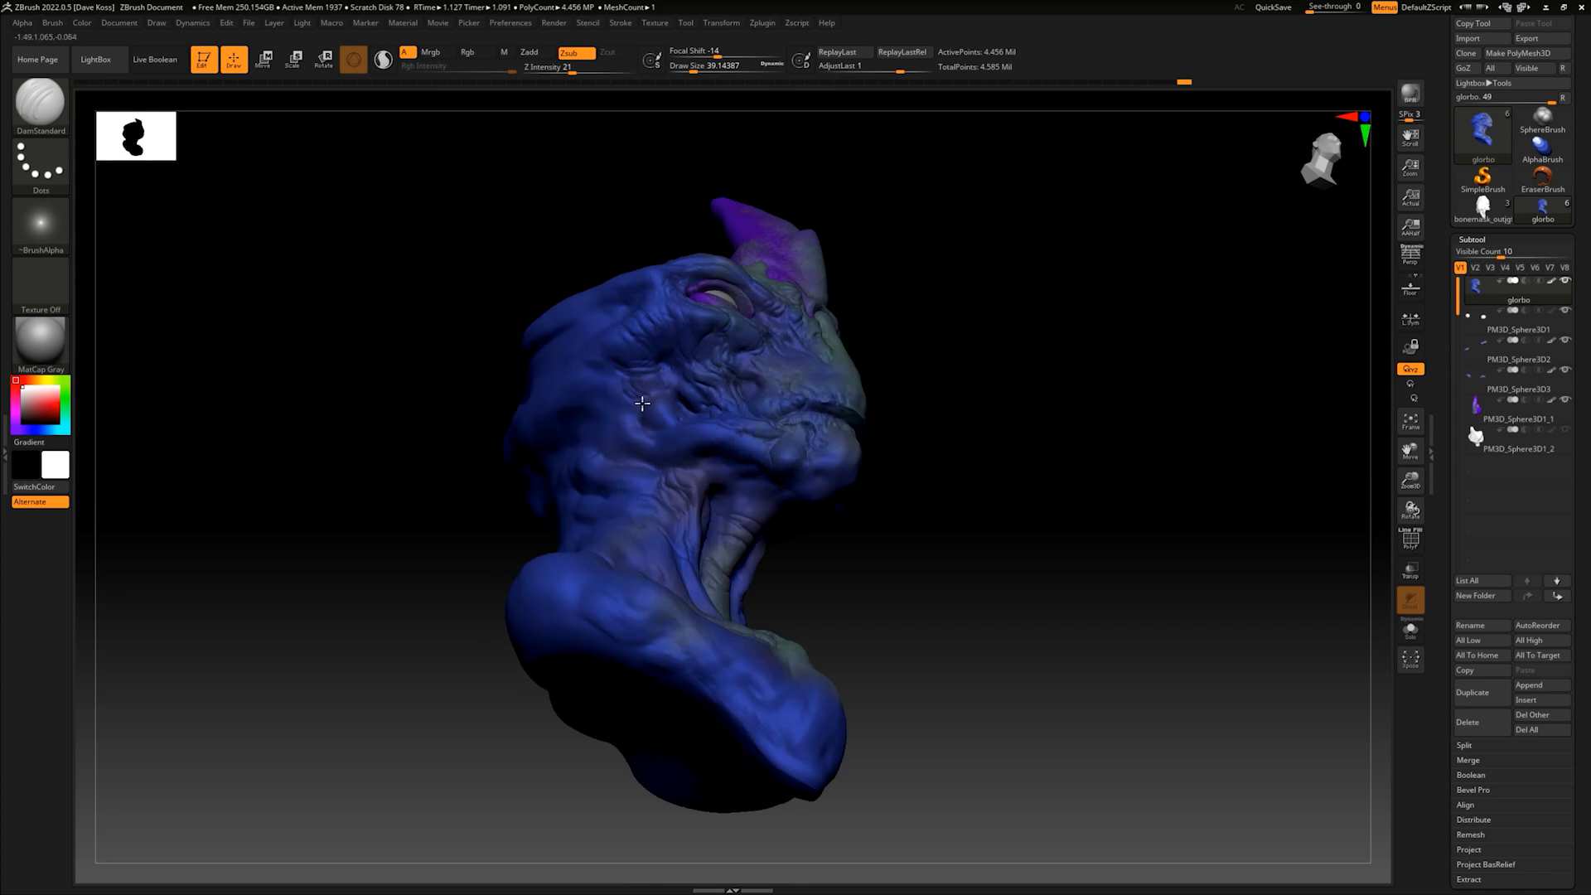
mouse_move(871, 365)
left_mouse_down()
mouse_move(945, 390)
mouse_move(978, 434)
mouse_move(1045, 365)
mouse_move(987, 380)
mouse_move(881, 369)
left_mouse_up()
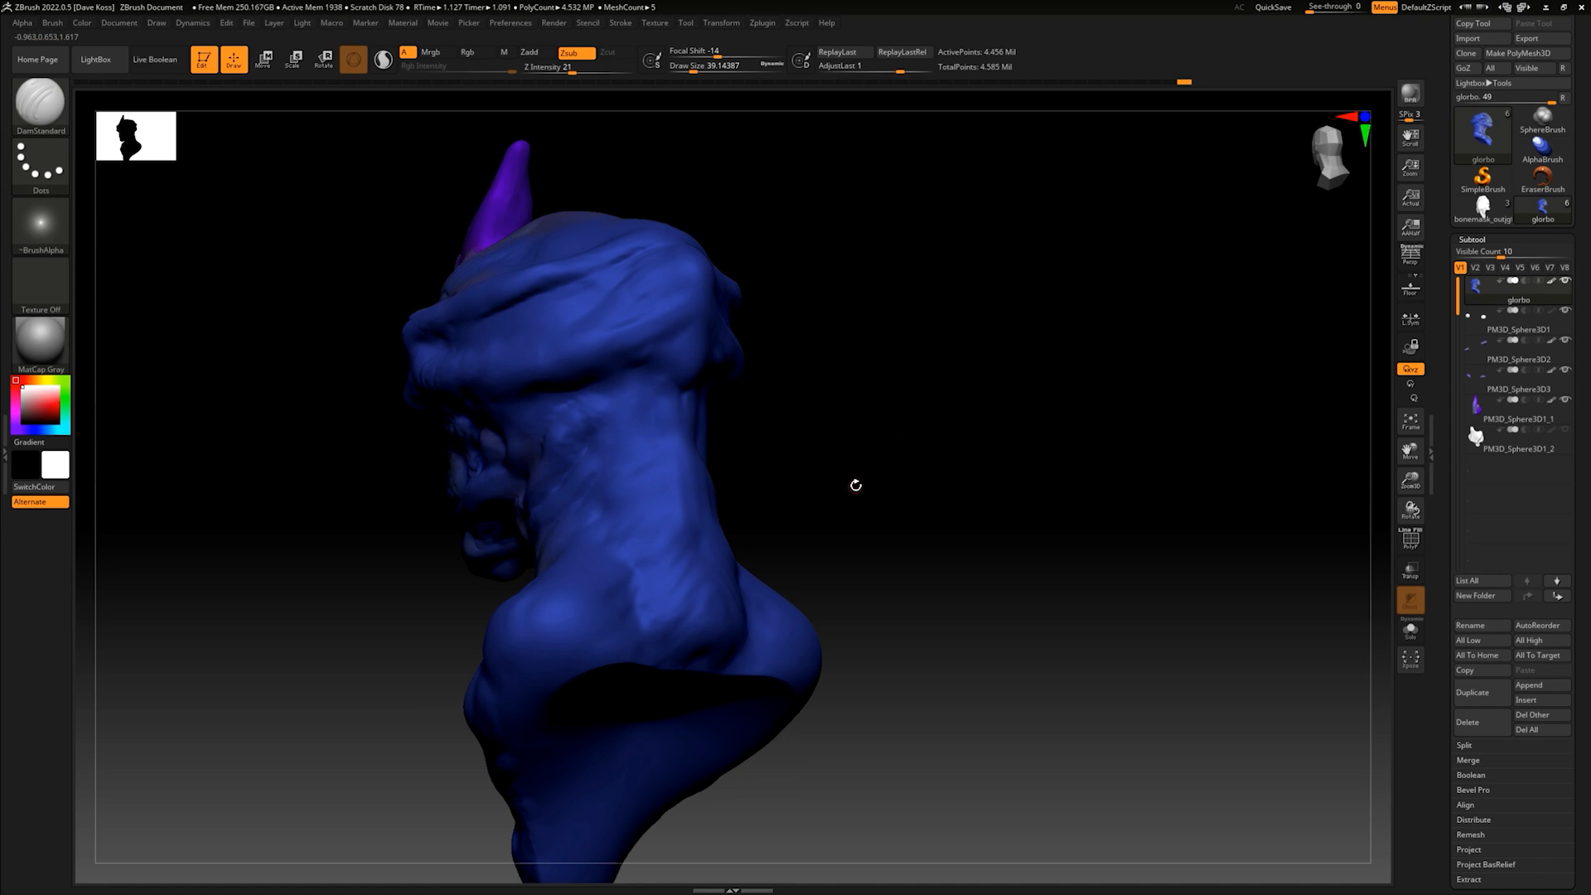
- Enlarge the brush to a draw size of about 62 and carve folds behind the cheek and around the rear of the jaw
mouse_move(901, 441)
left_mouse_down()
mouse_move(971, 423)
mouse_move(1005, 430)
mouse_move(991, 451)
mouse_move(1031, 450)
mouse_move(964, 487)
mouse_move(959, 447)
mouse_move(943, 502)
mouse_move(951, 464)
left_mouse_up()
key("space")
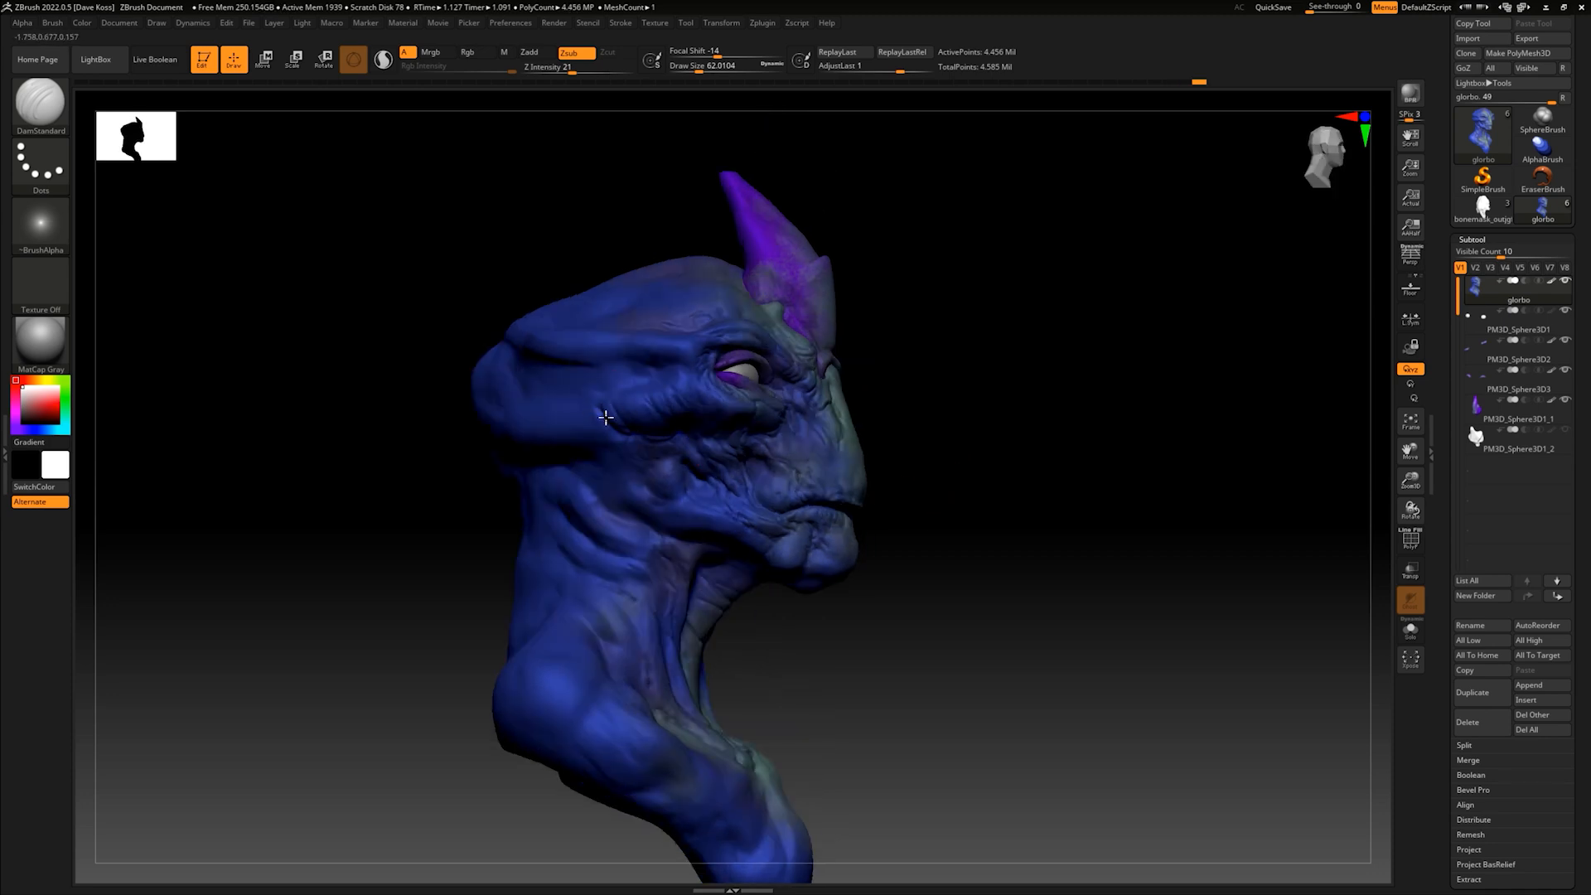
left_click_drag(598, 402, 614, 394)
left_click_drag(615, 483, 618, 493)
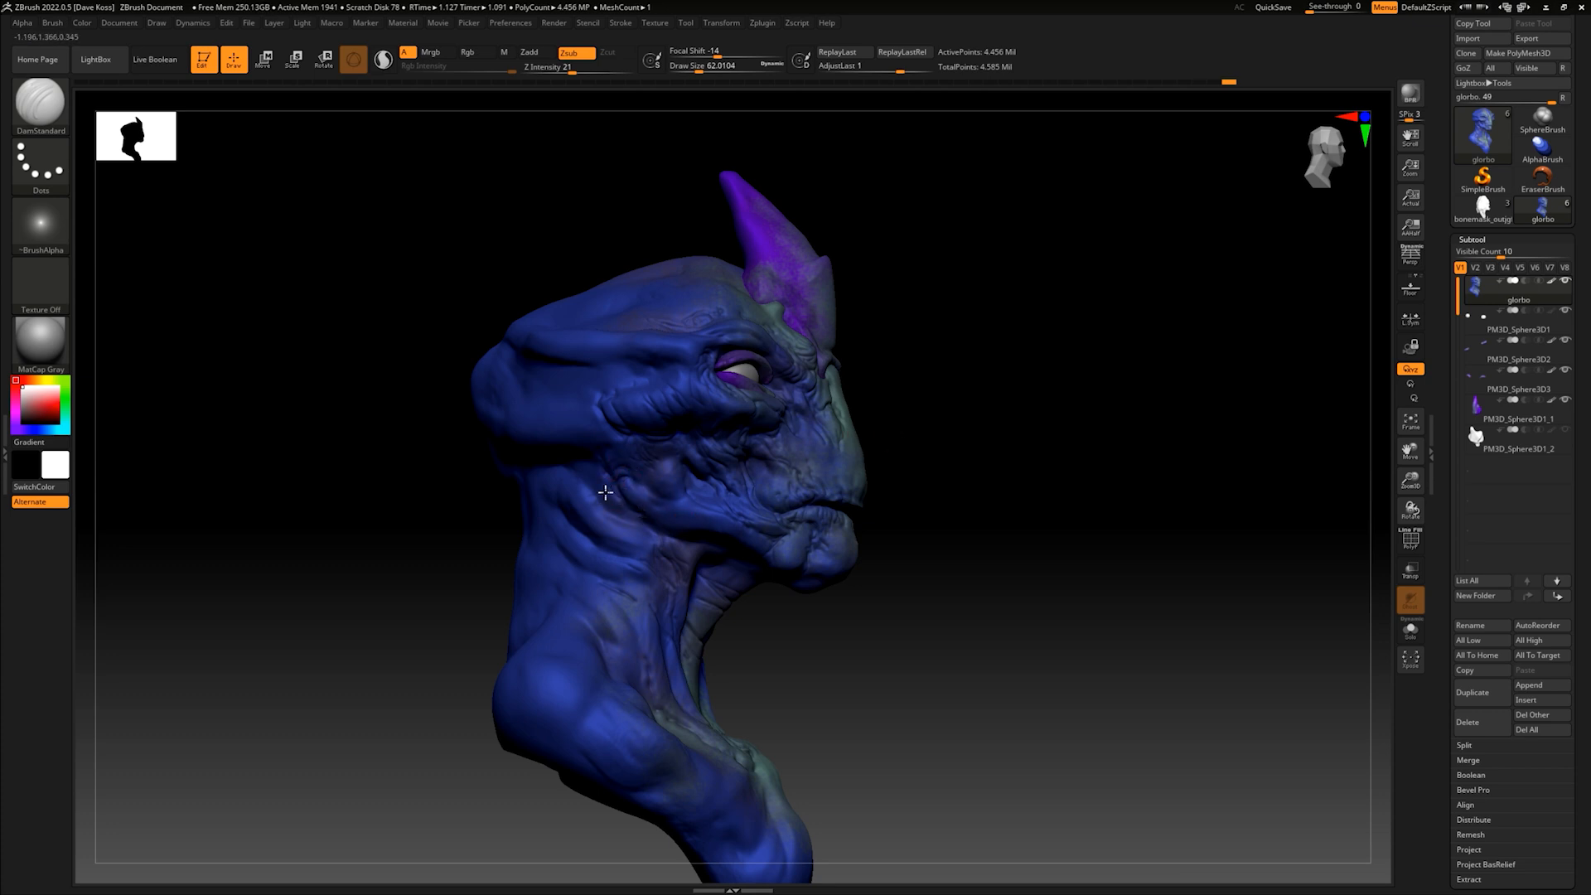
mouse_move(964, 444)
left_mouse_down()
mouse_move(931, 451)
mouse_move(968, 485)
mouse_move(942, 472)
mouse_move(649, 517)
left_mouse_up()
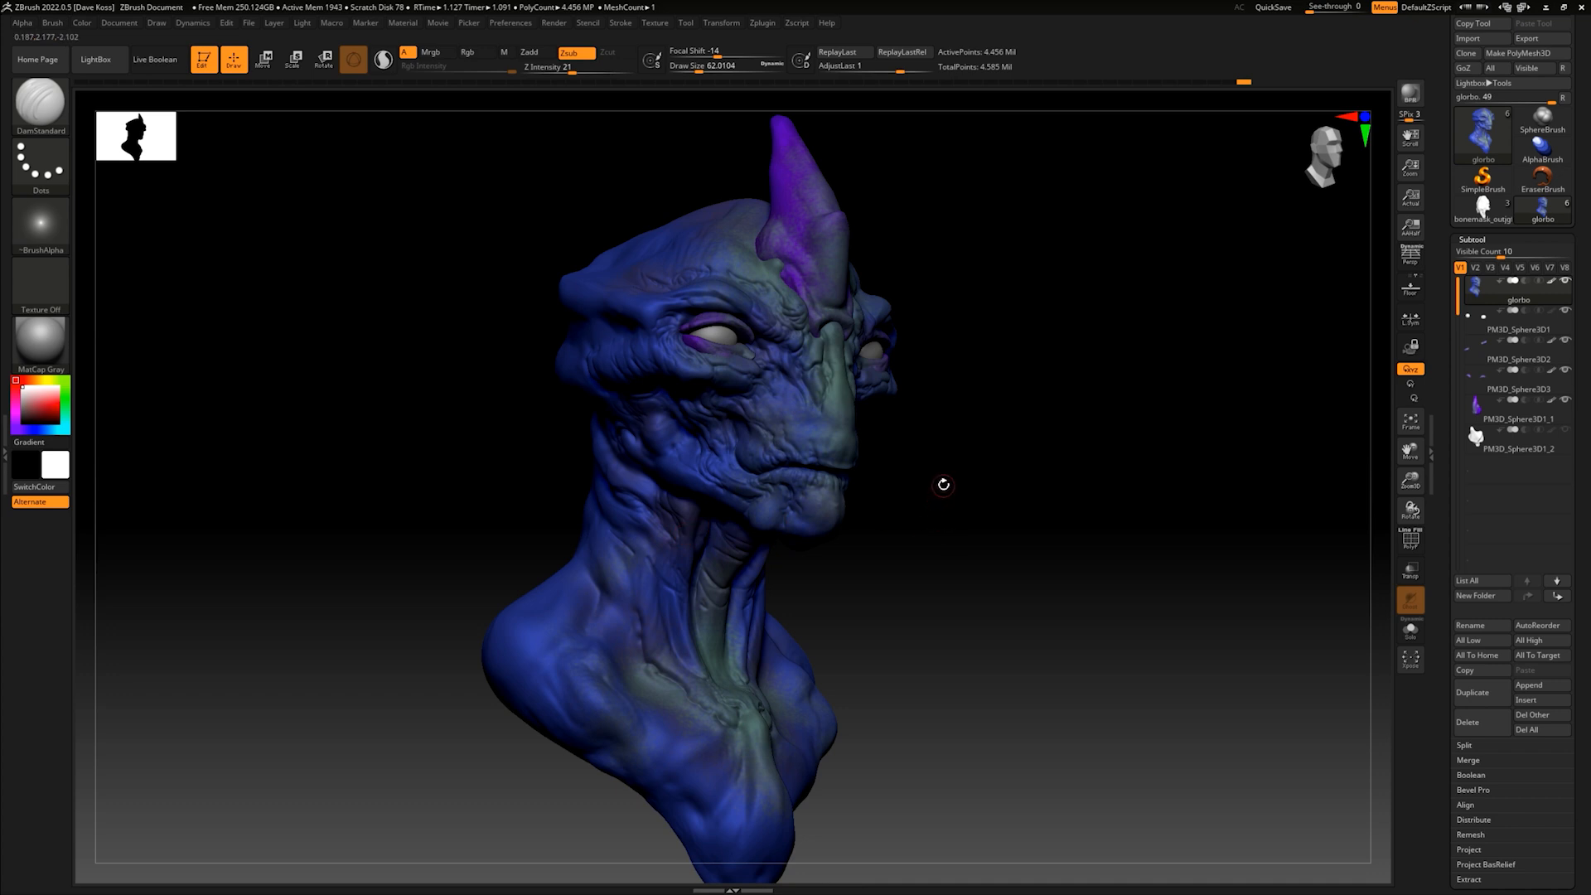
left_click_drag(943, 490, 978, 452)
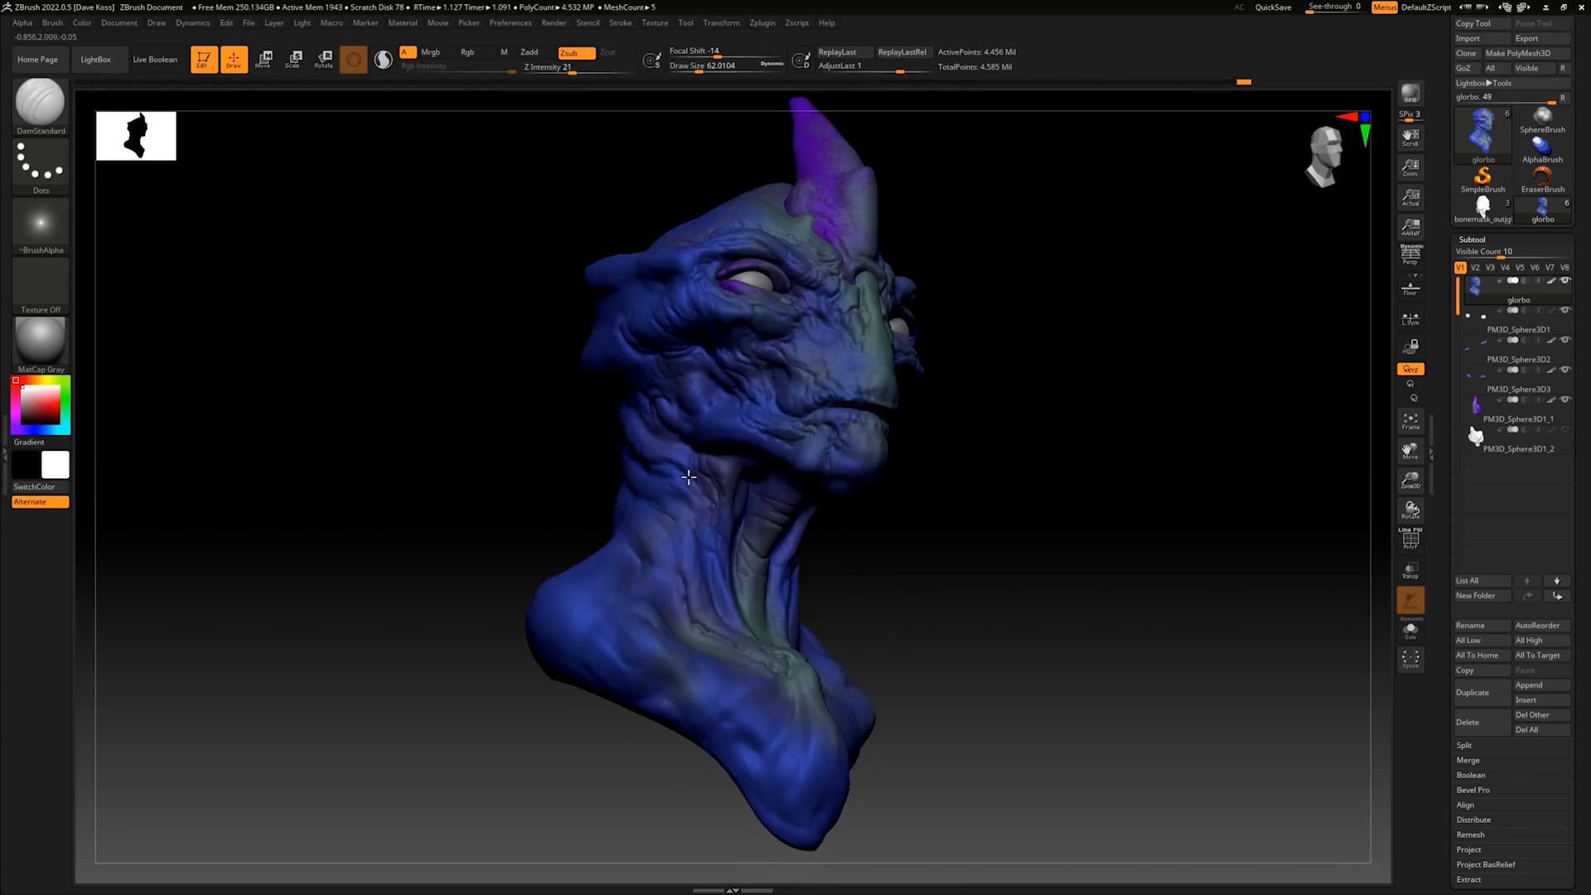
- Carve overlapping skin folds down the sides of the neck toward the shoulders
left_click_drag(992, 483, 872, 508)
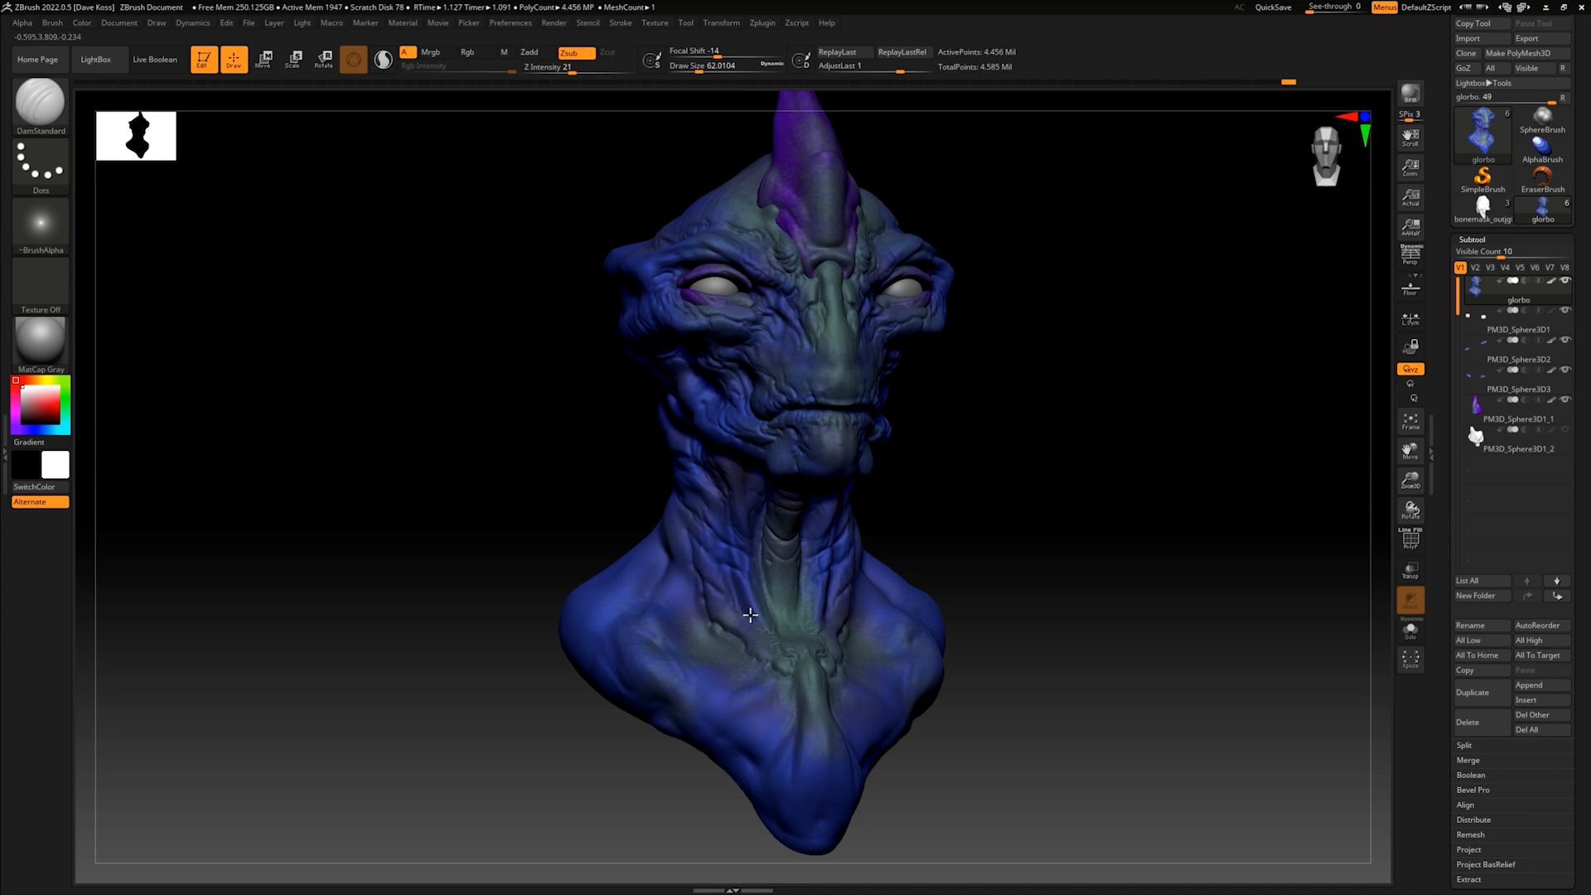
right_click_drag(956, 529, 865, 584)
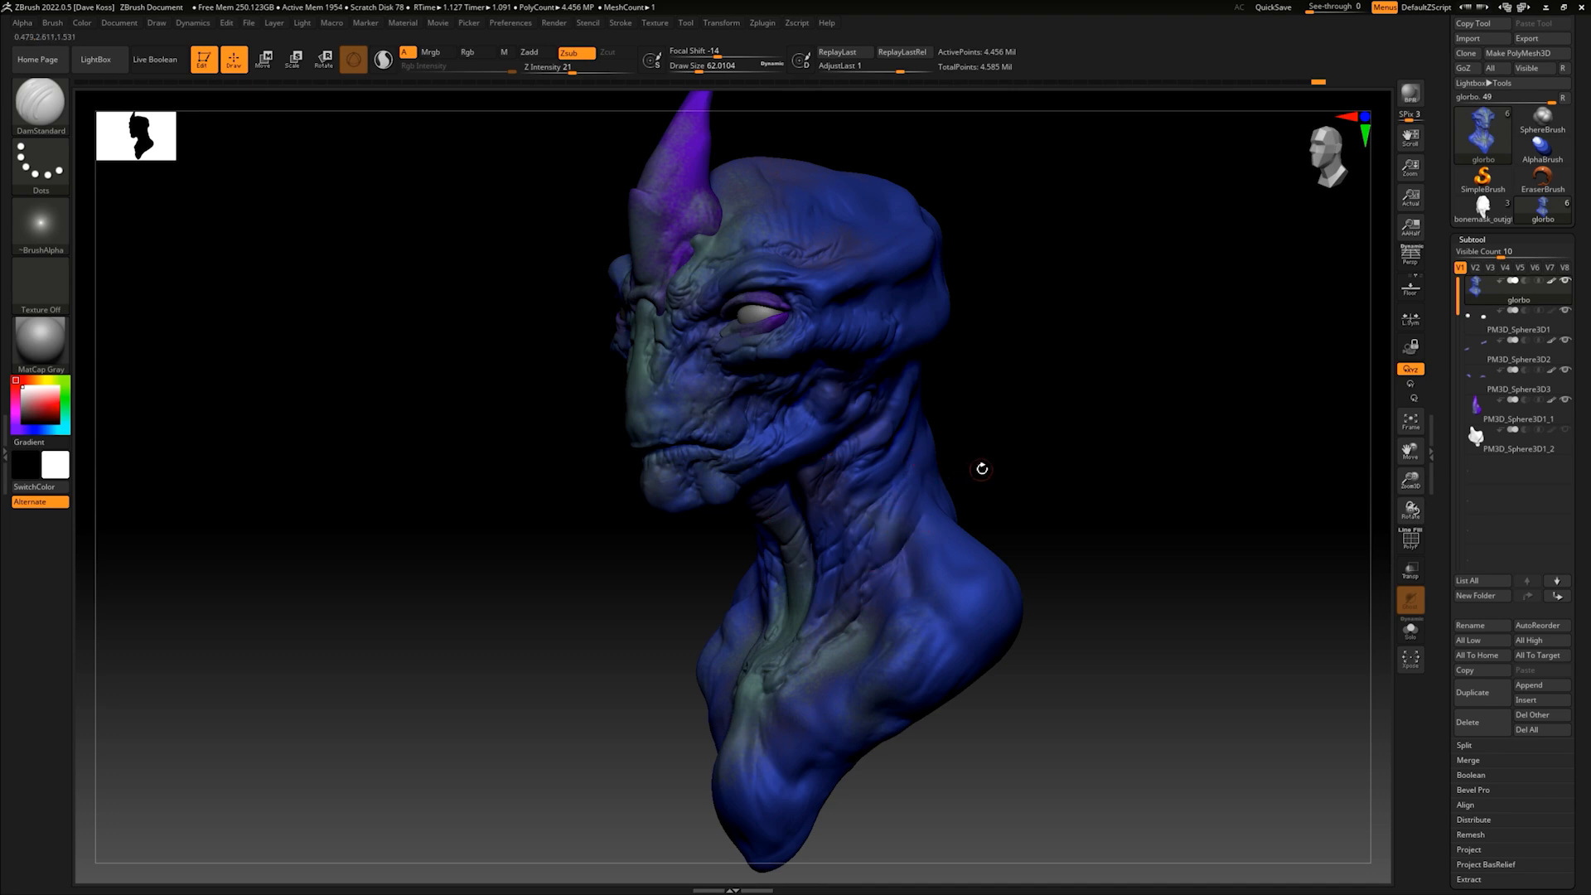
right_click_drag(980, 465, 953, 458)
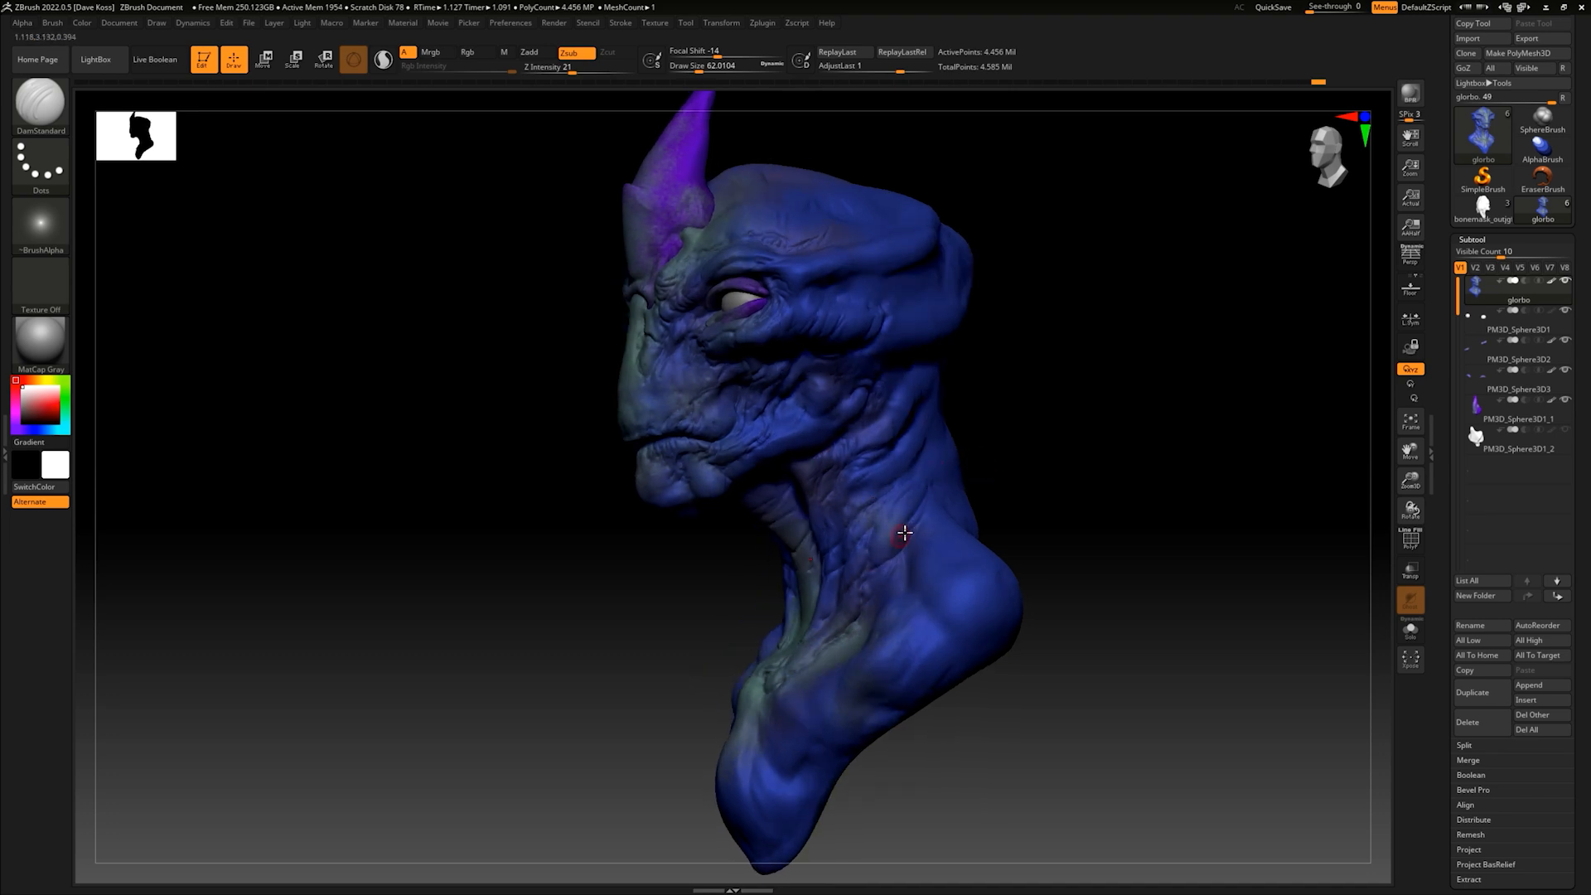
left_click_drag(930, 474, 914, 472)
left_click_drag(924, 404, 875, 444)
mouse_move(1003, 430)
right_mouse_down()
mouse_move(1037, 455)
mouse_move(885, 650)
right_mouse_up()
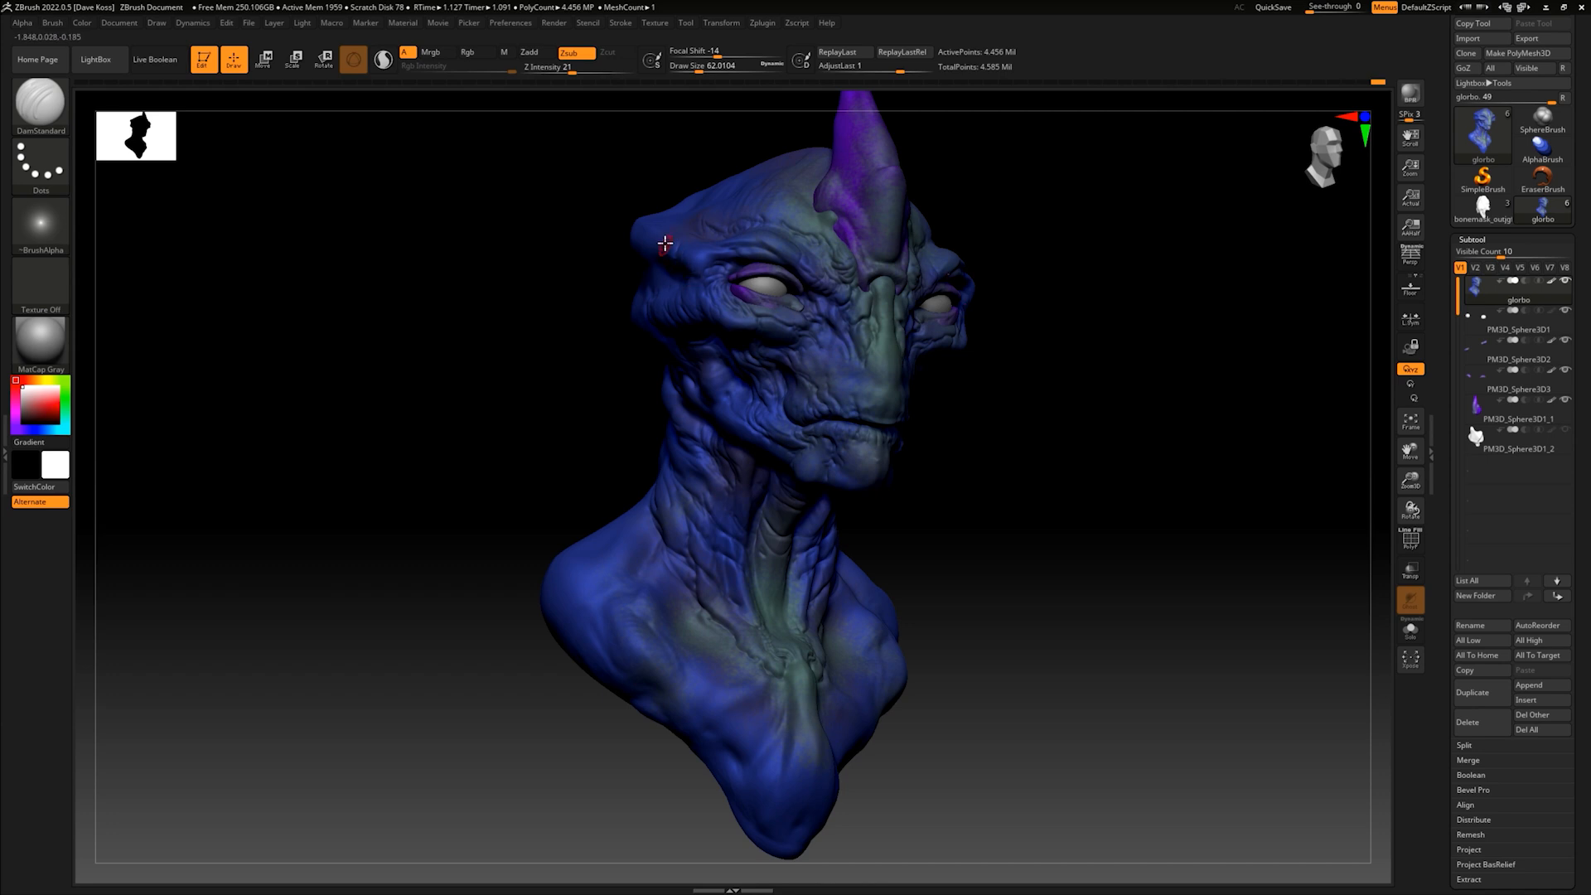
- Deepen the folds on the front of the neck beside the throat
left_click_drag(986, 380, 938, 401)
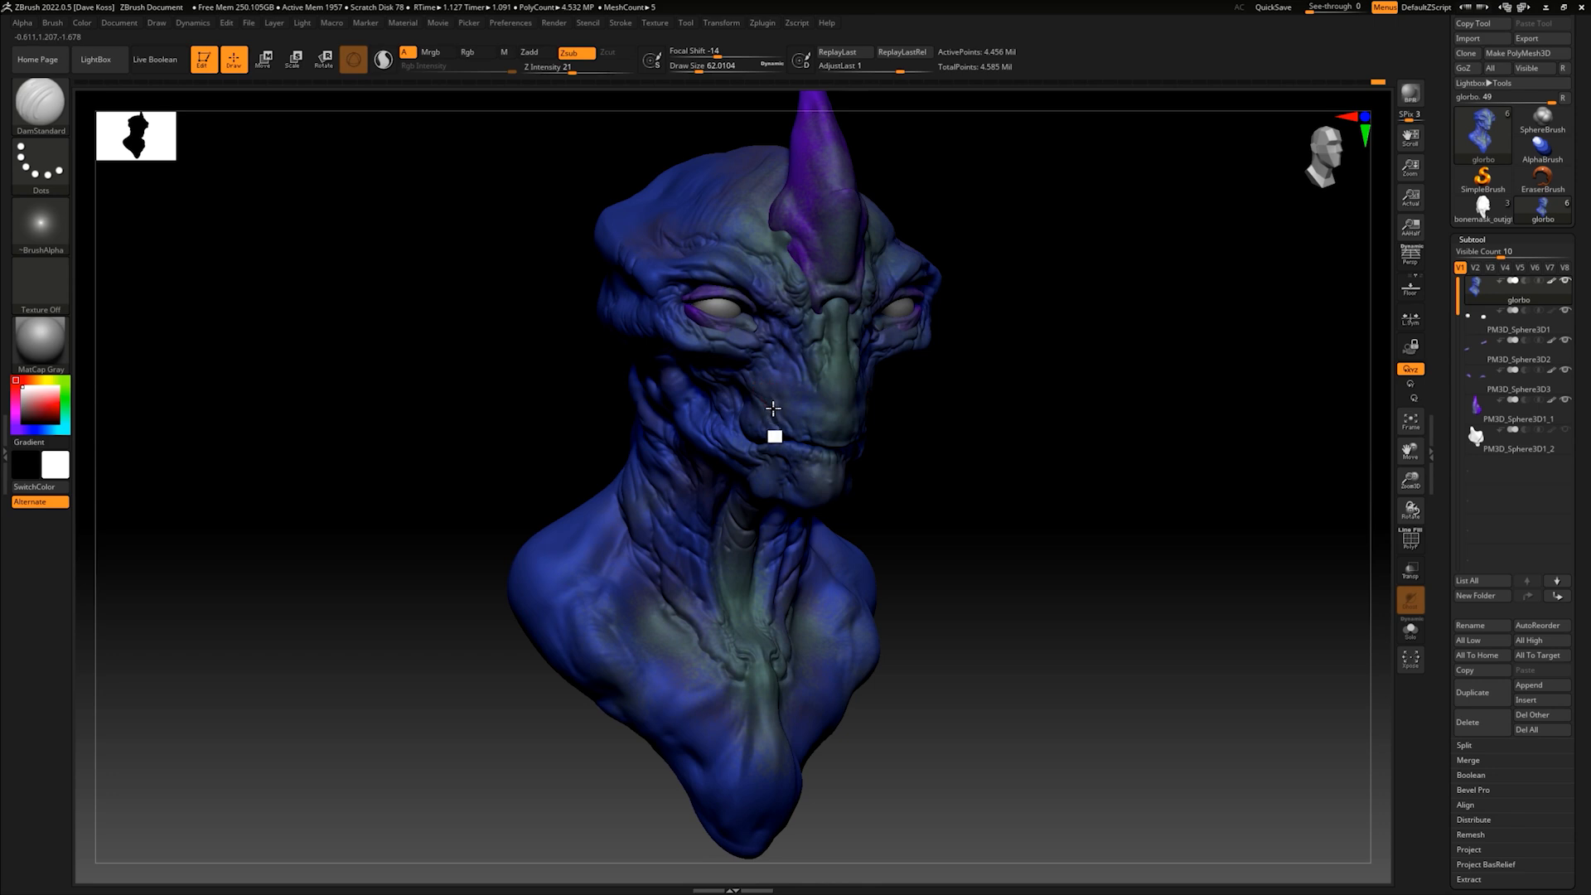
mouse_move(998, 401)
left_mouse_down("shift")
mouse_move(984, 406)
mouse_move(998, 401)
left_mouse_up("shift")
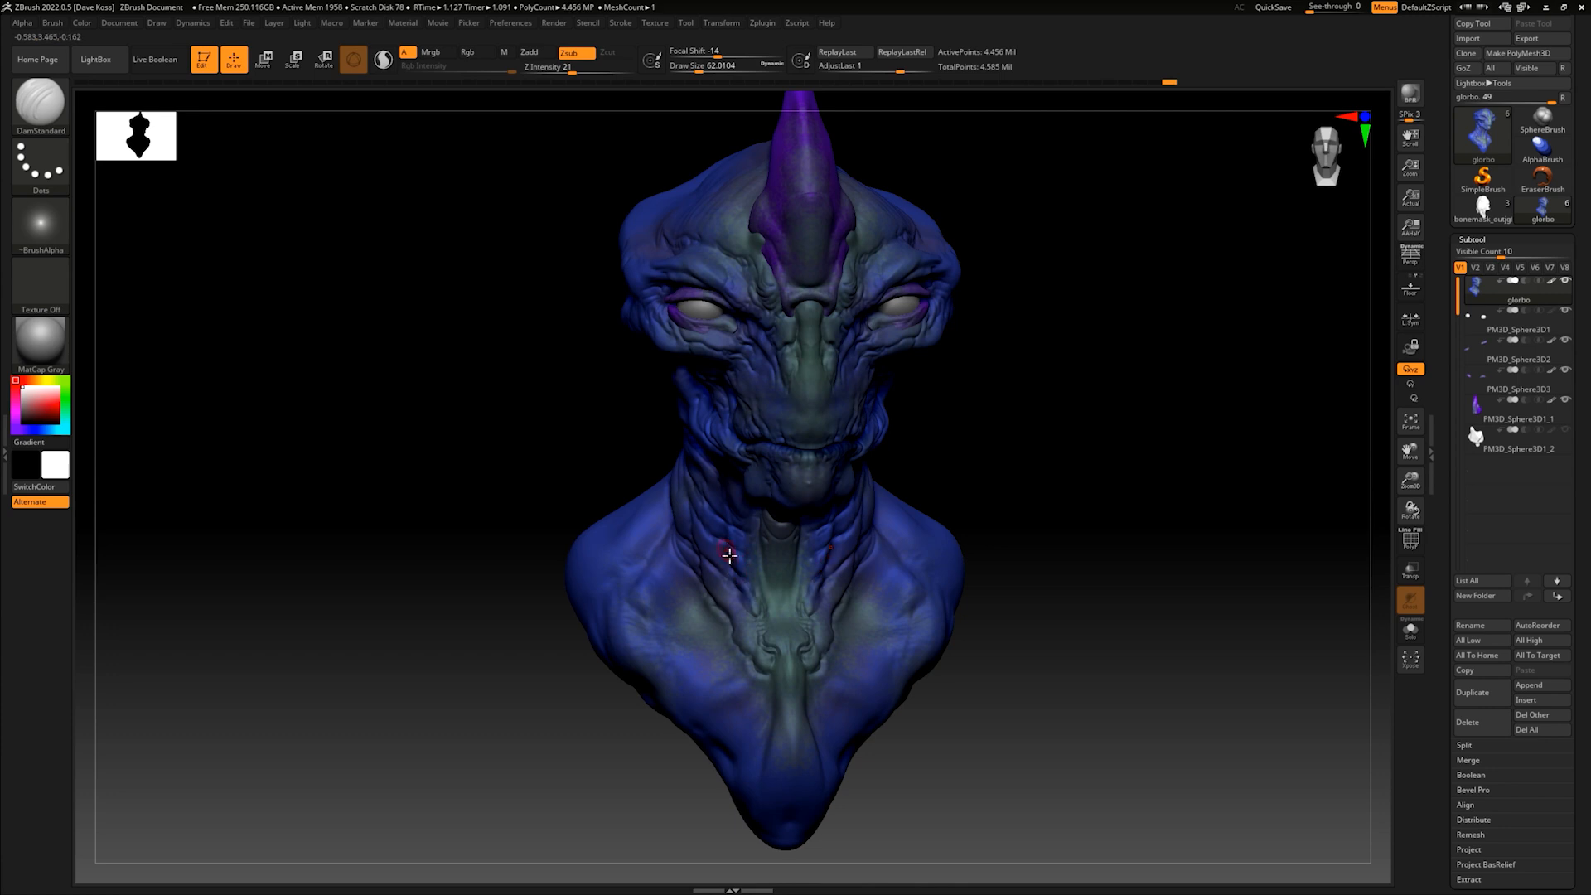
left_click_drag(970, 426, 945, 448)
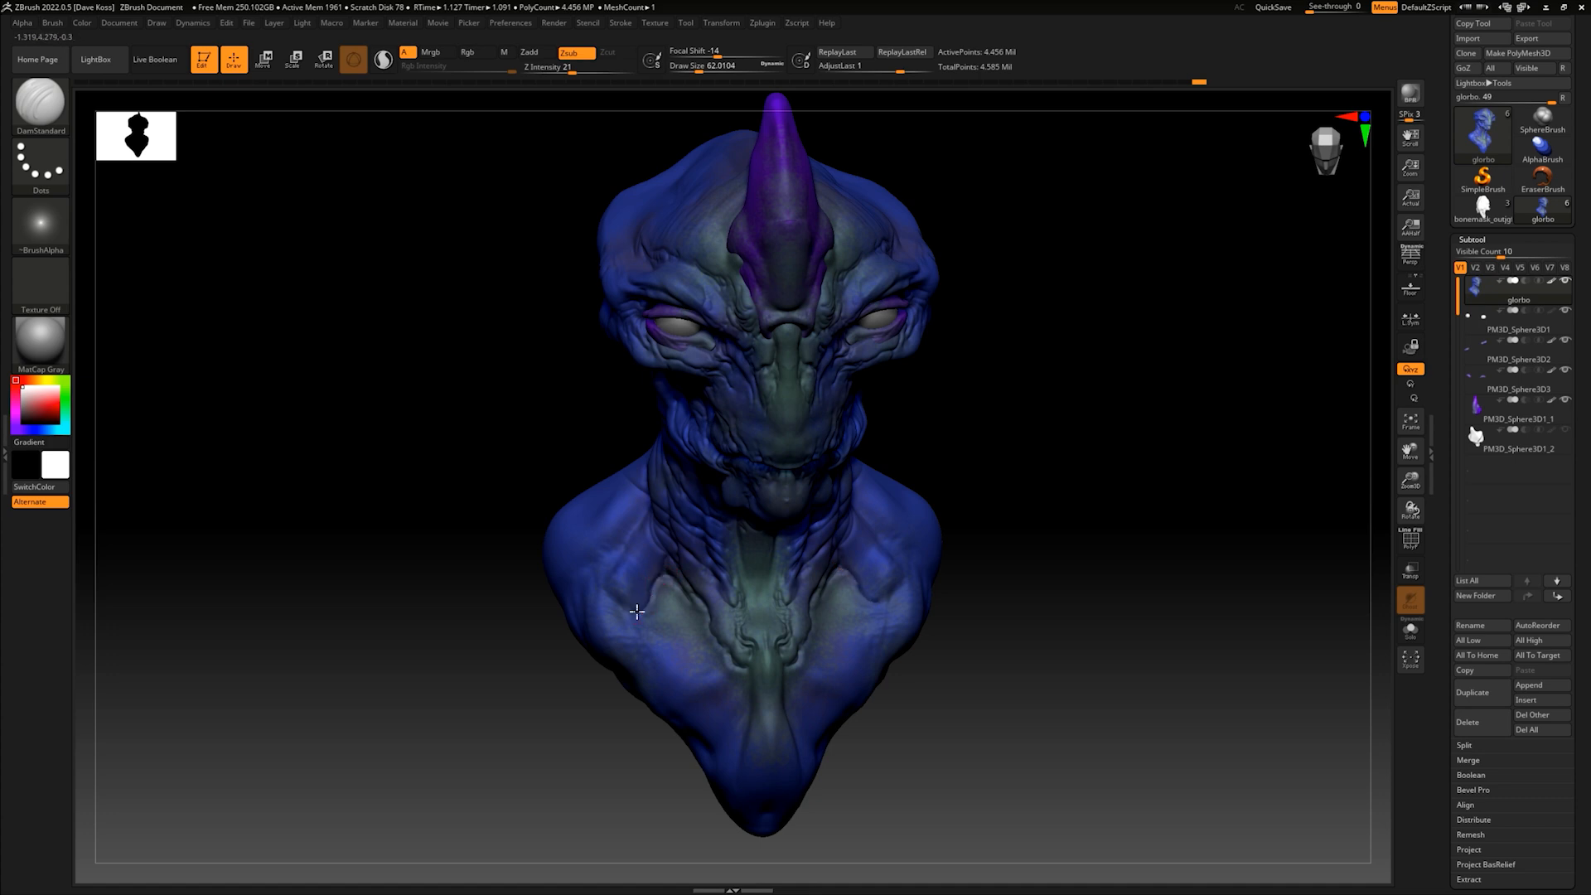
- Carve curved skin folds into the hollows of the upper chest on both sides of the throat base
left_click_drag(666, 575, 639, 621)
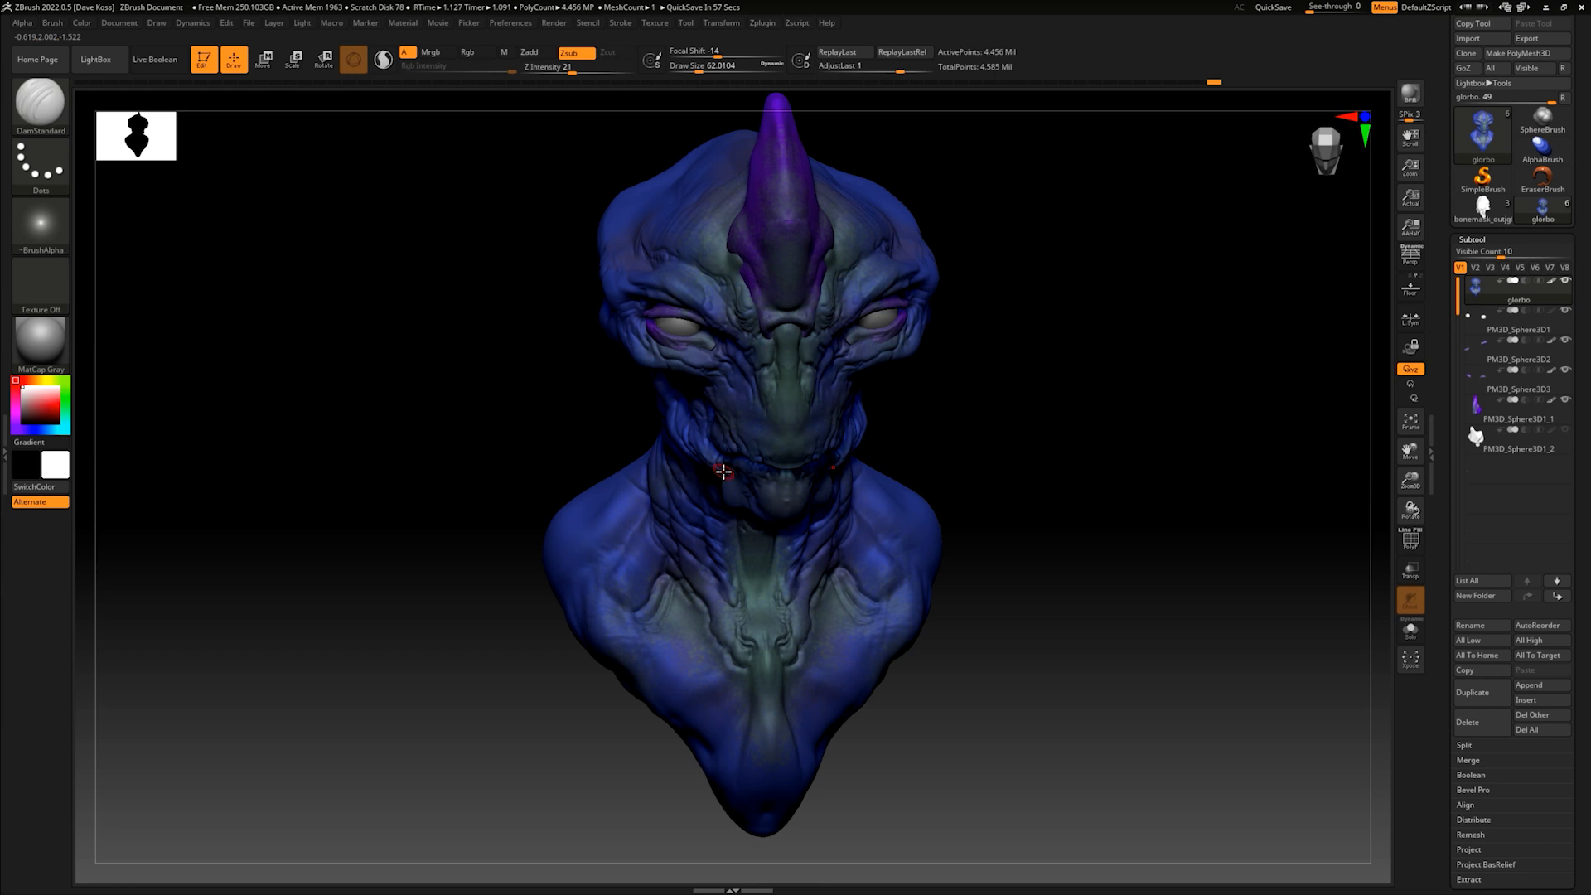
mouse_move(1083, 508)
left_mouse_down()
mouse_move(1051, 501)
mouse_move(962, 544)
left_mouse_up()
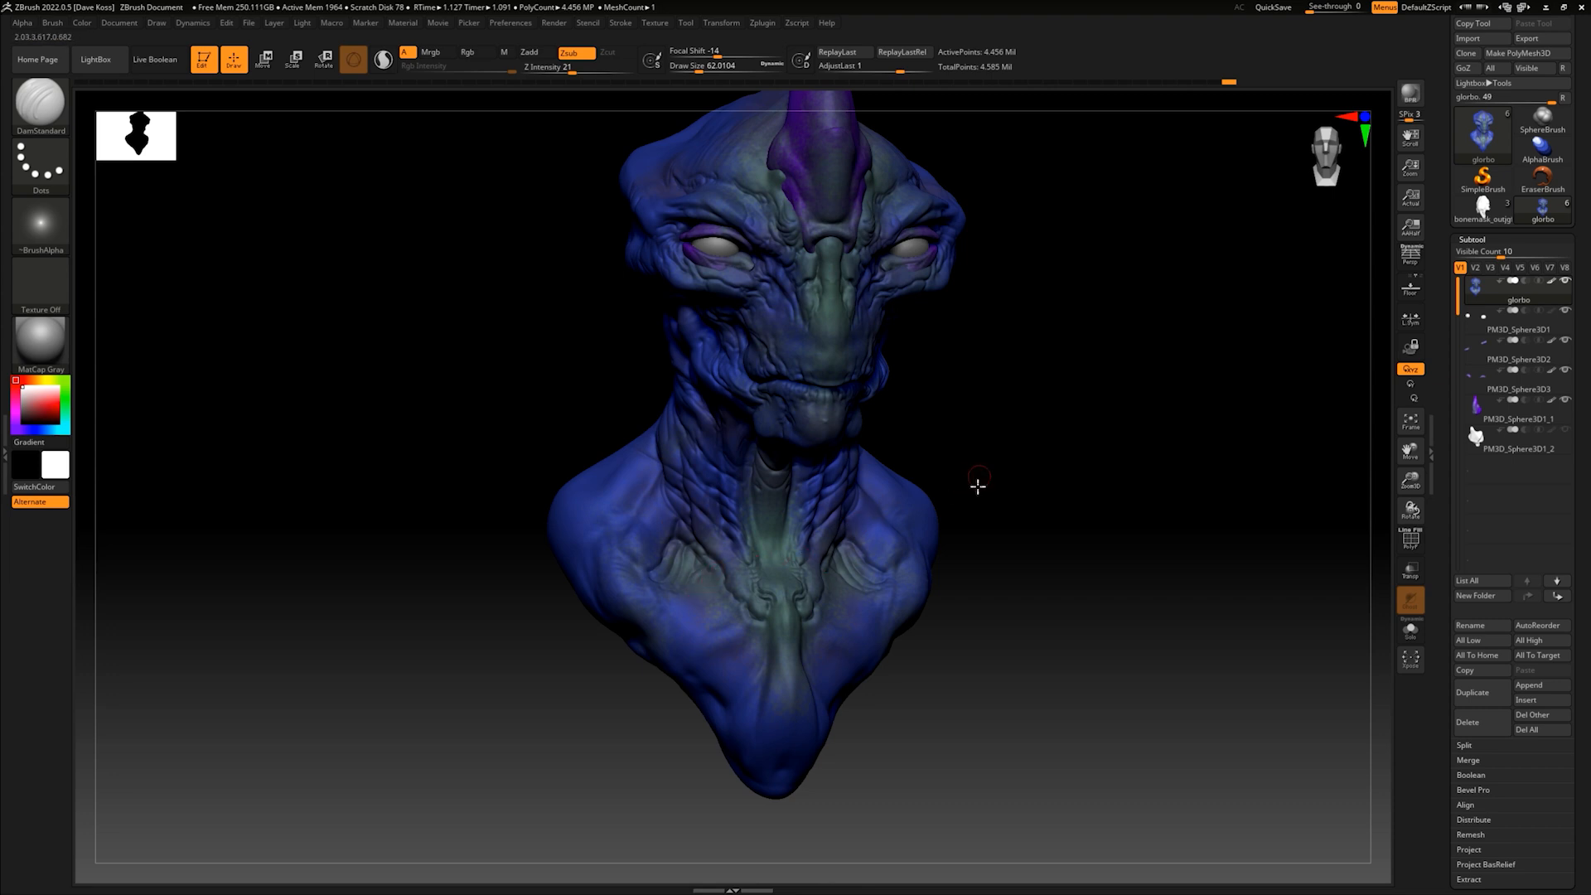
left_click_drag(978, 486, 954, 508)
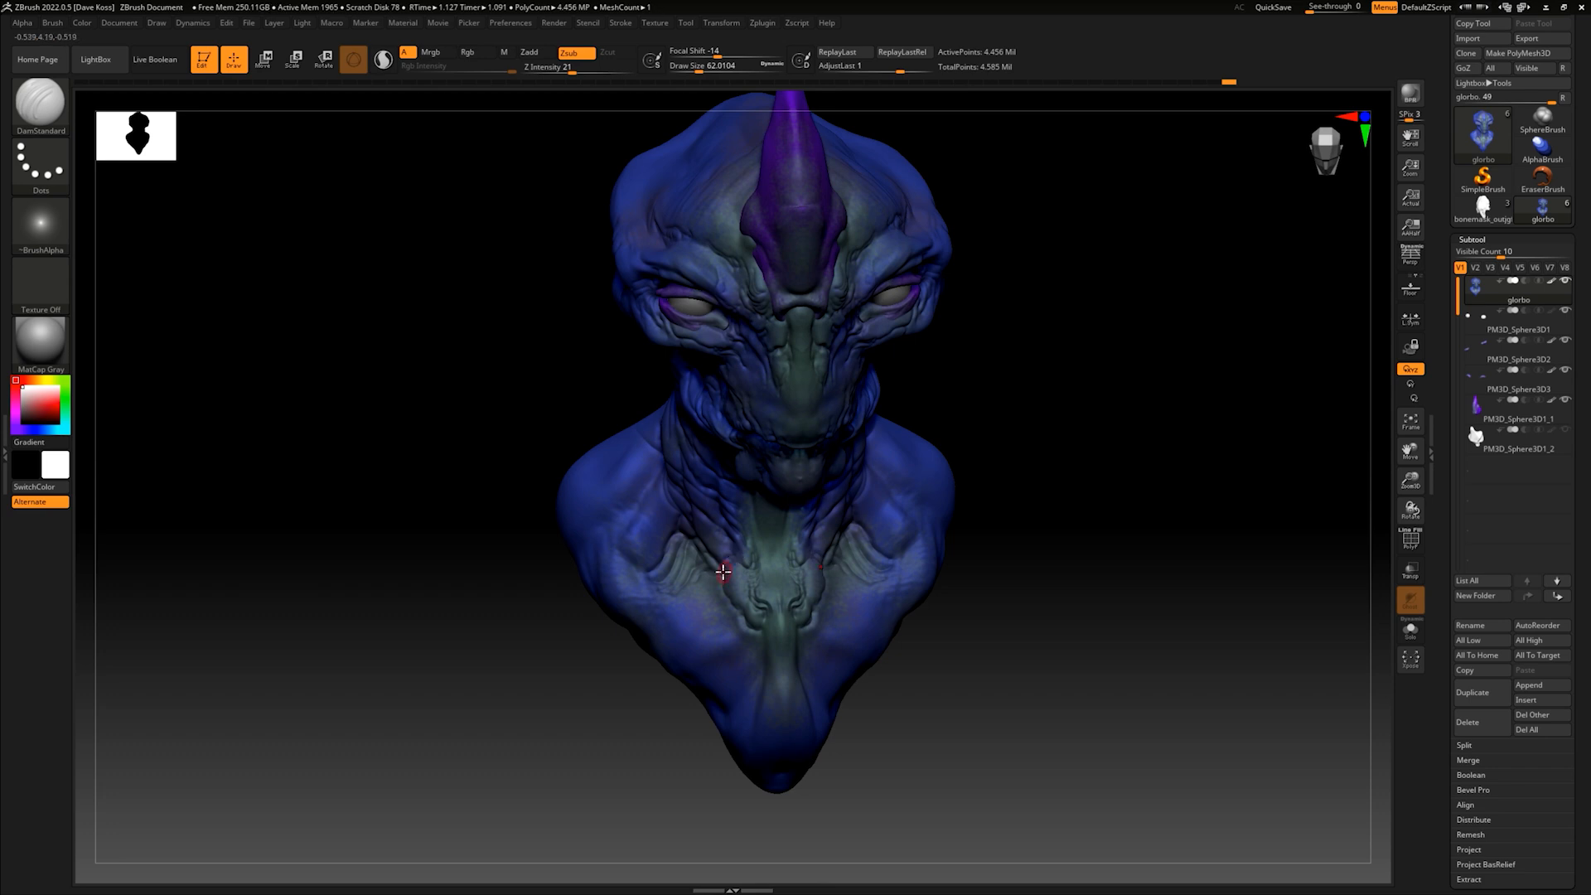
left_click_drag(1005, 523, 988, 576)
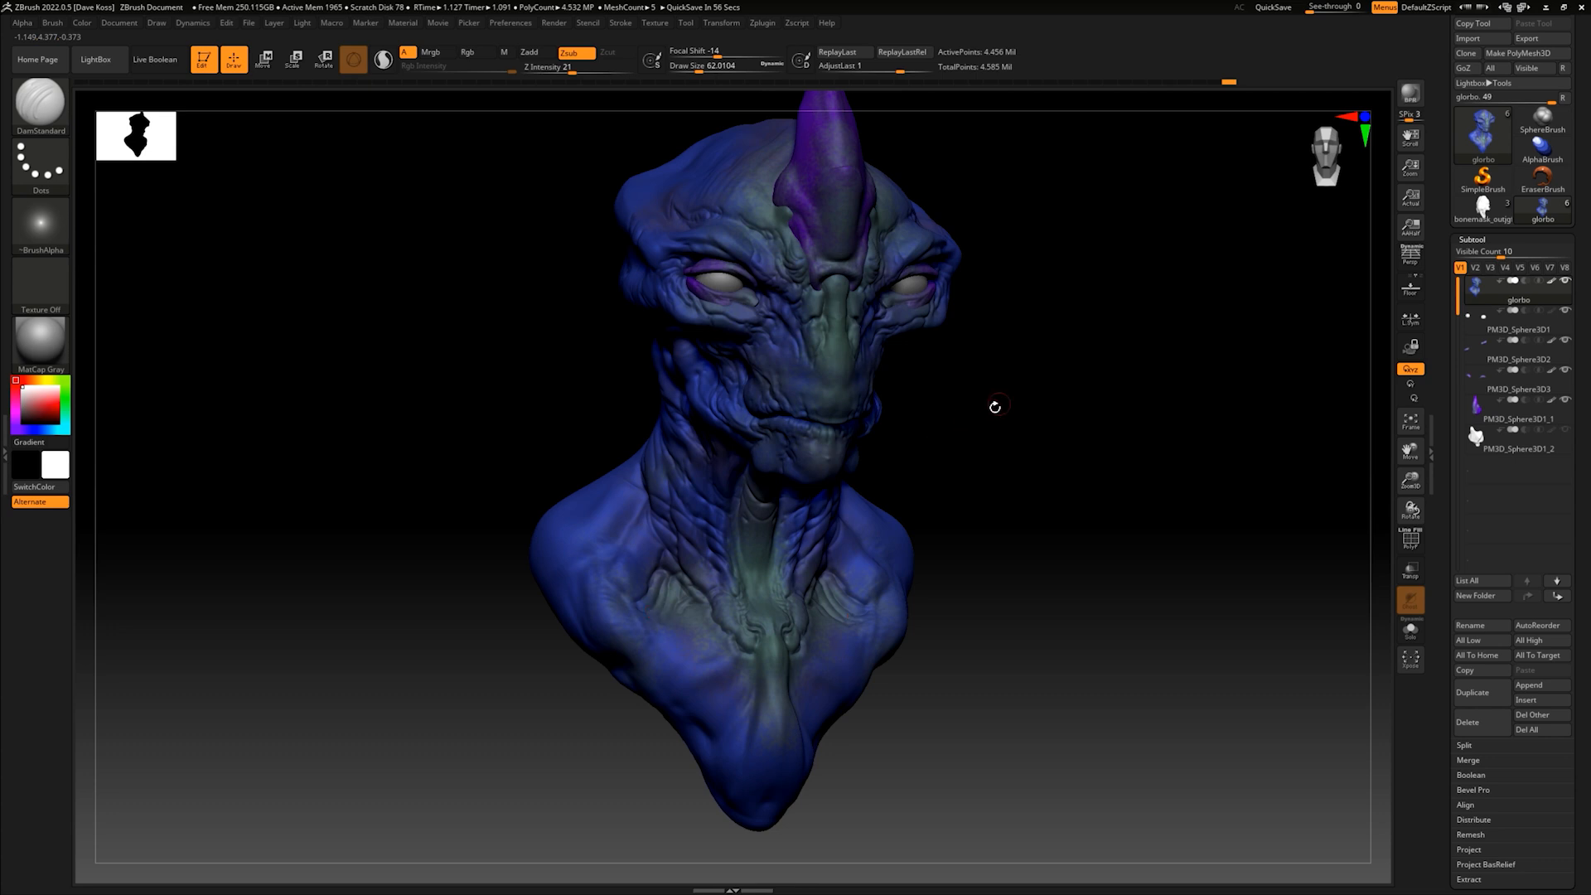
- Carve creases where the neck meets the shoulders and around the inner shoulder forms
left_click_drag(948, 464, 873, 514)
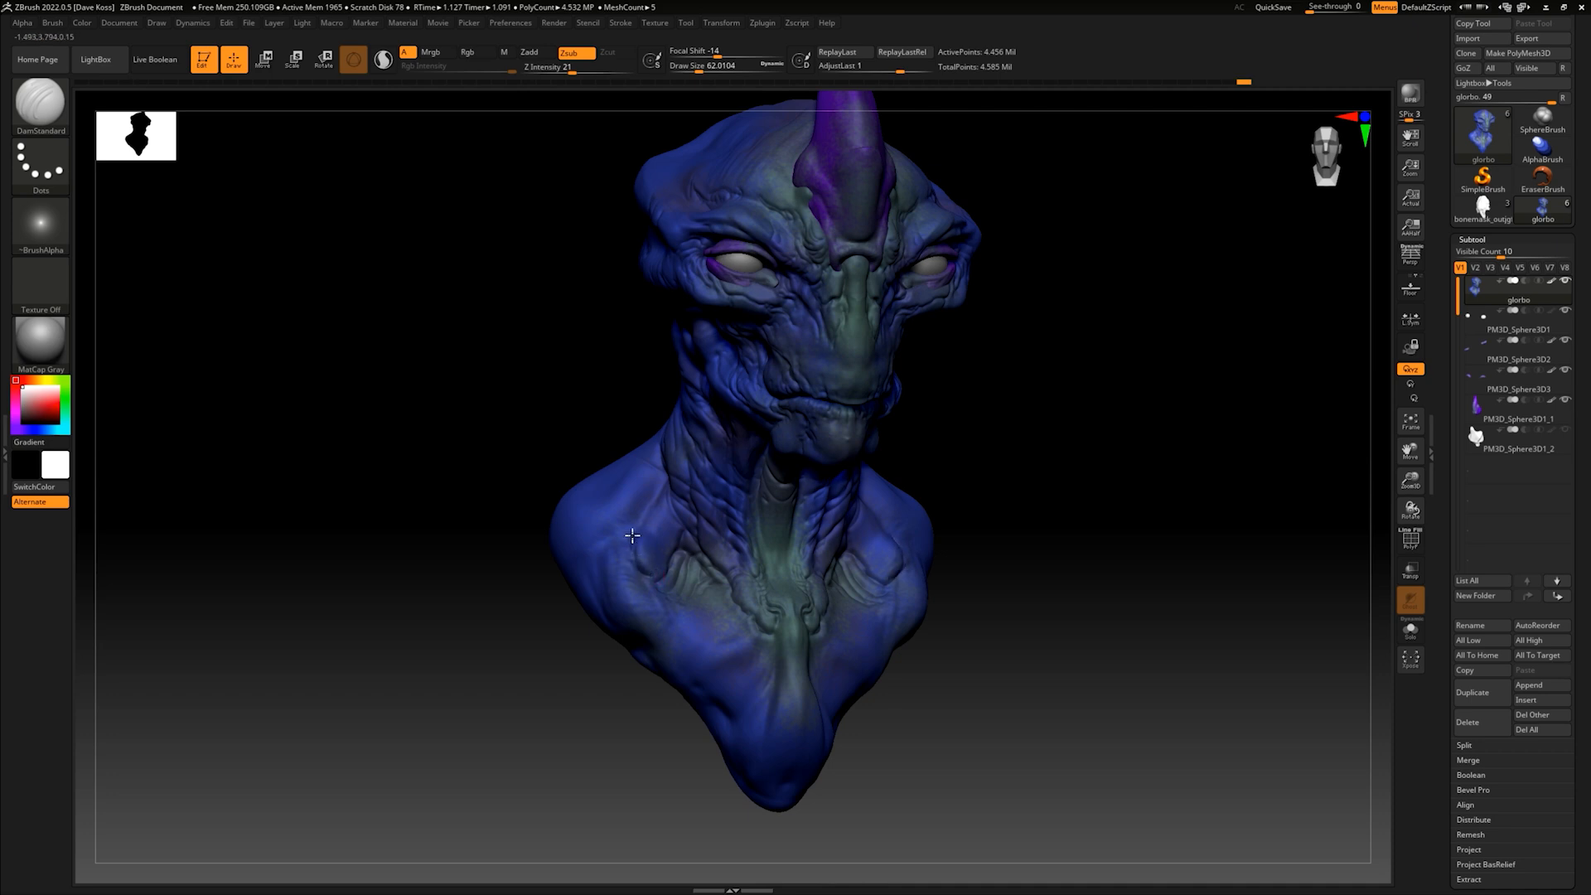
left_click_drag(664, 469, 664, 495)
mouse_move(1036, 451)
left_mouse_down()
mouse_move(971, 482)
mouse_move(901, 465)
mouse_move(874, 510)
left_mouse_up()
left_click_drag(945, 451, 974, 444)
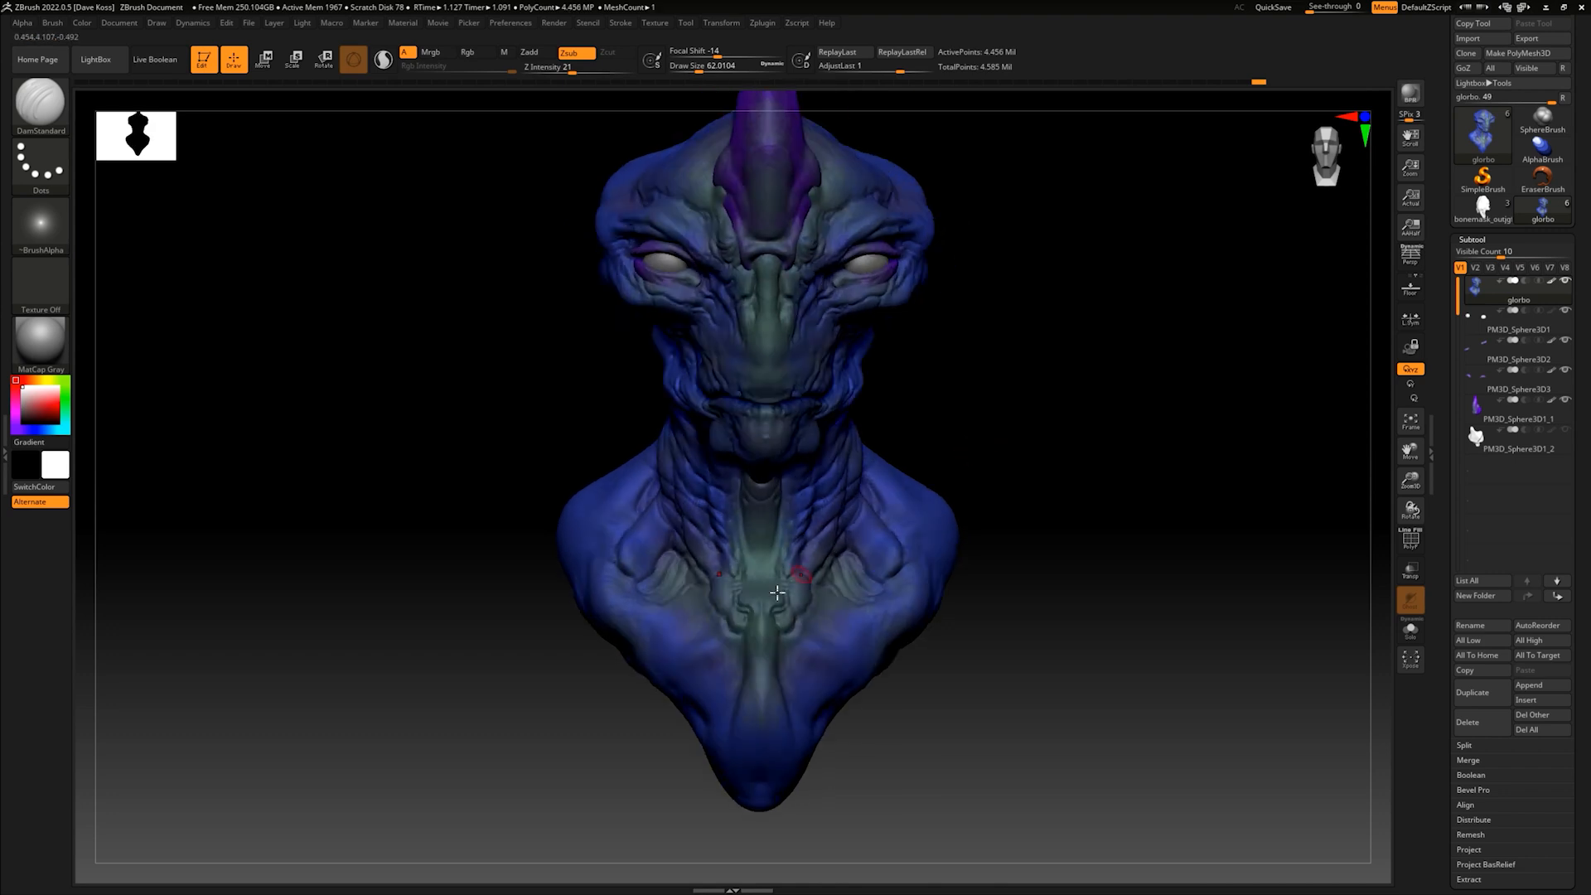
- Carve folds down the chest on both sides of the central sternum ridge
mouse_move(712, 651)
left_mouse_down()
mouse_move(728, 685)
mouse_move(709, 638)
left_mouse_up()
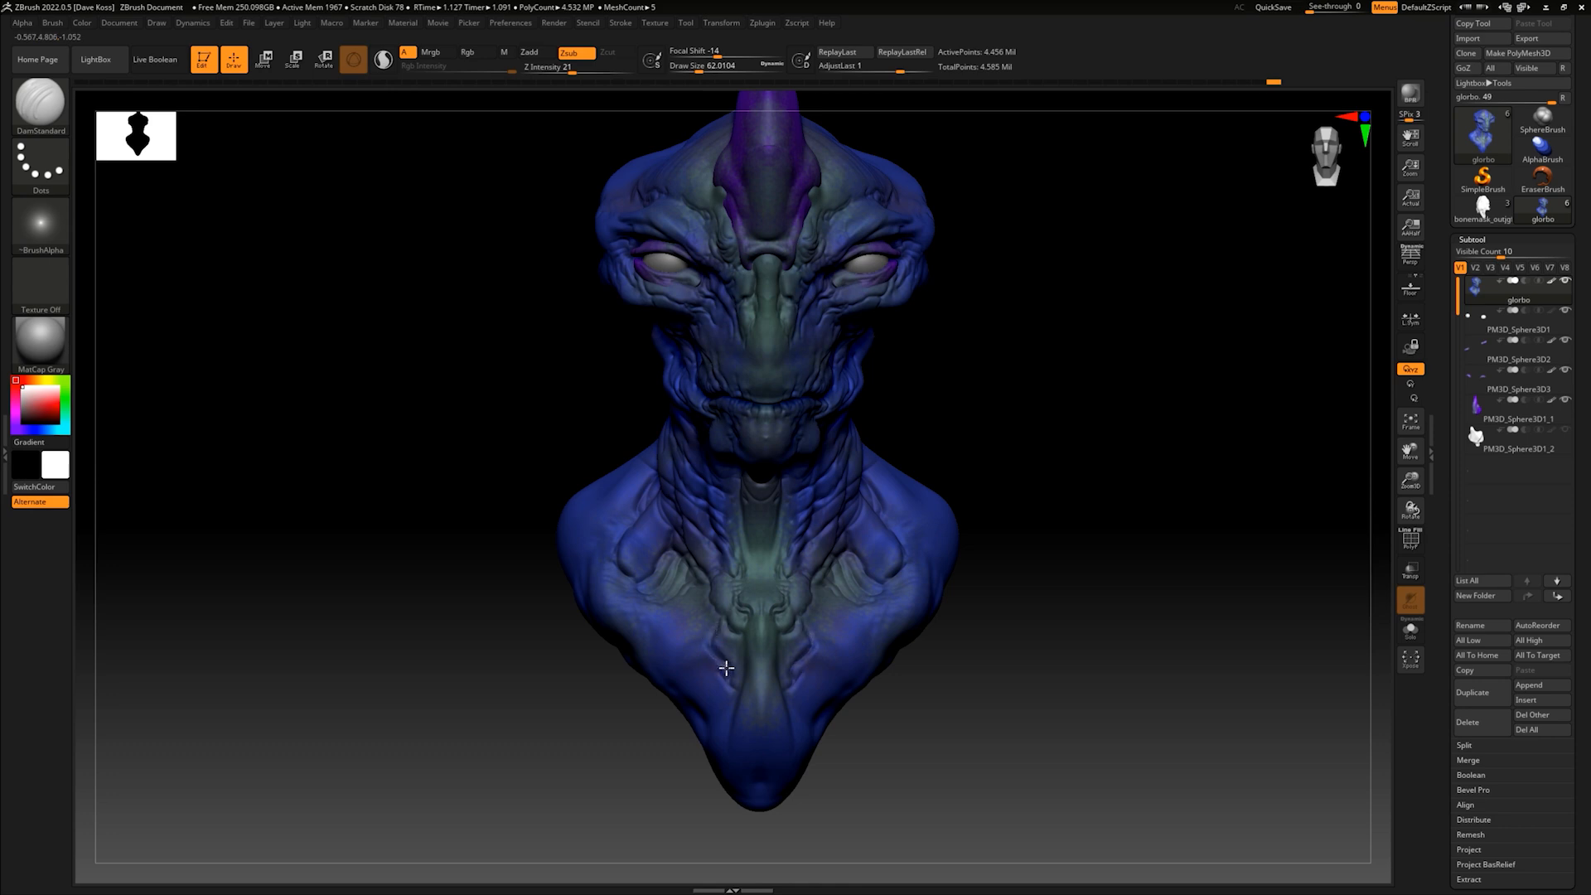
mouse_move(1030, 544)
left_mouse_down()
mouse_move(1023, 583)
mouse_move(902, 607)
left_mouse_up()
left_click_drag(659, 646, 713, 685)
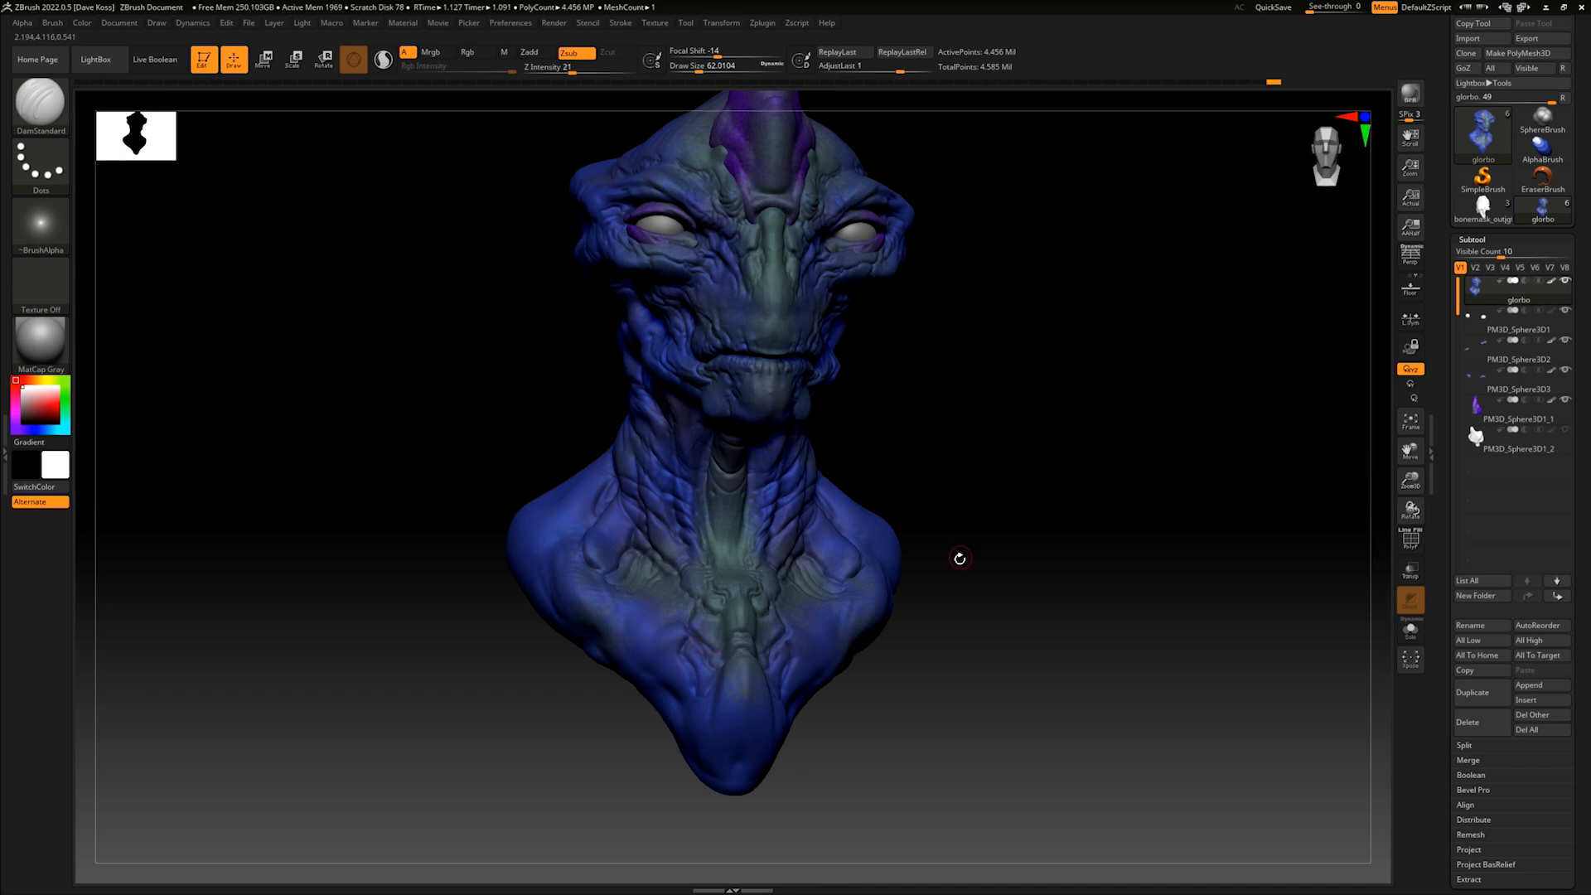
left_click_drag(959, 558, 819, 592)
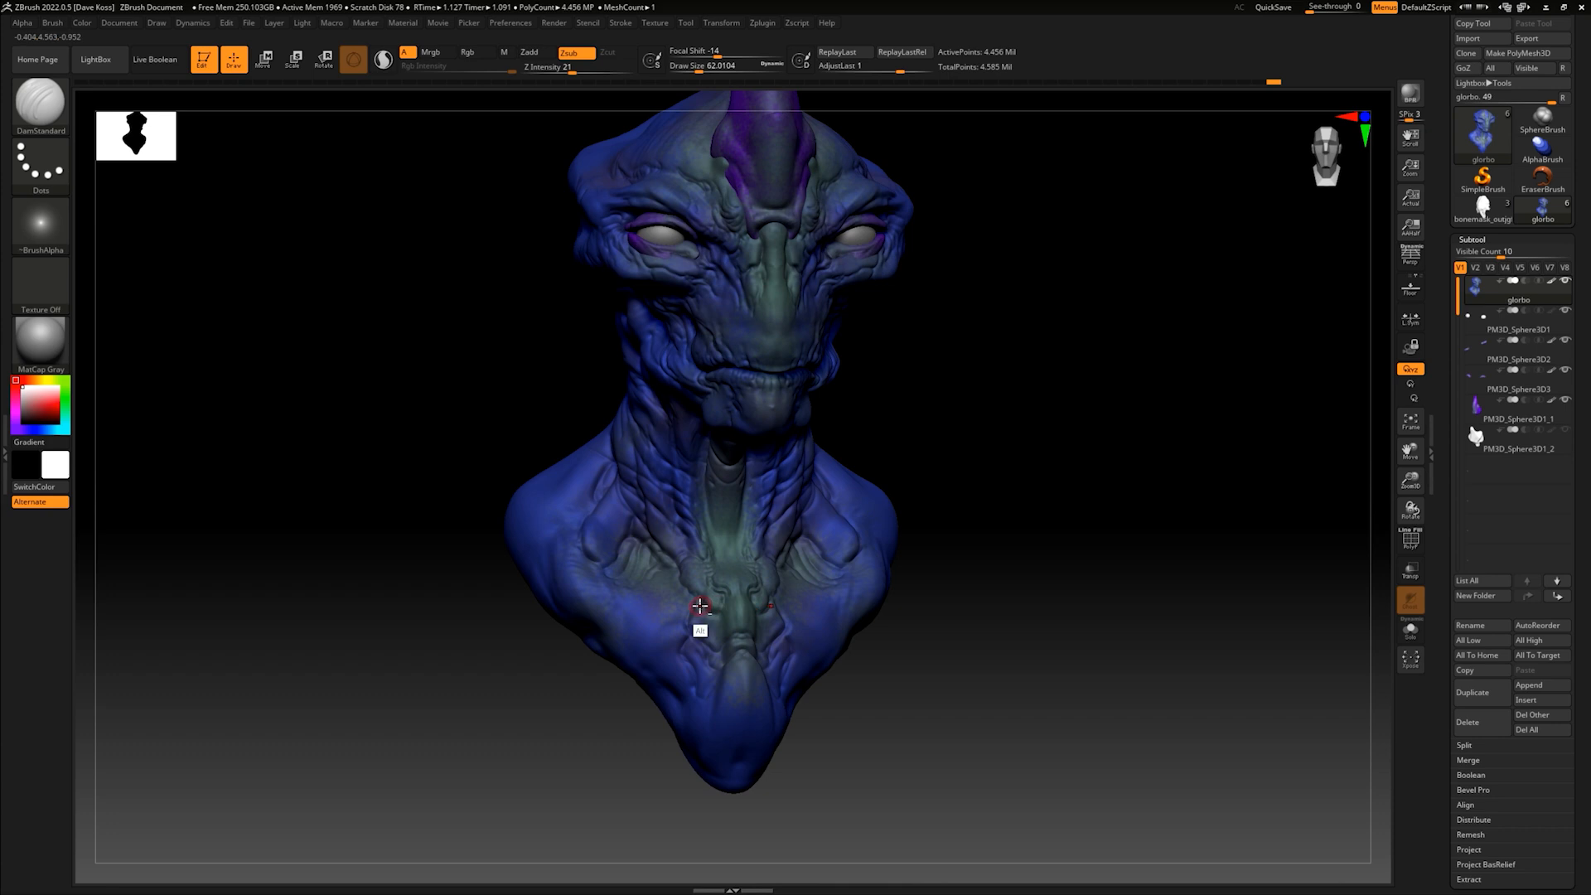
- Carve additional parallel ridges across the upper chest hollows and refine the folds around the throat base
left_click_drag(961, 601, 724, 593)
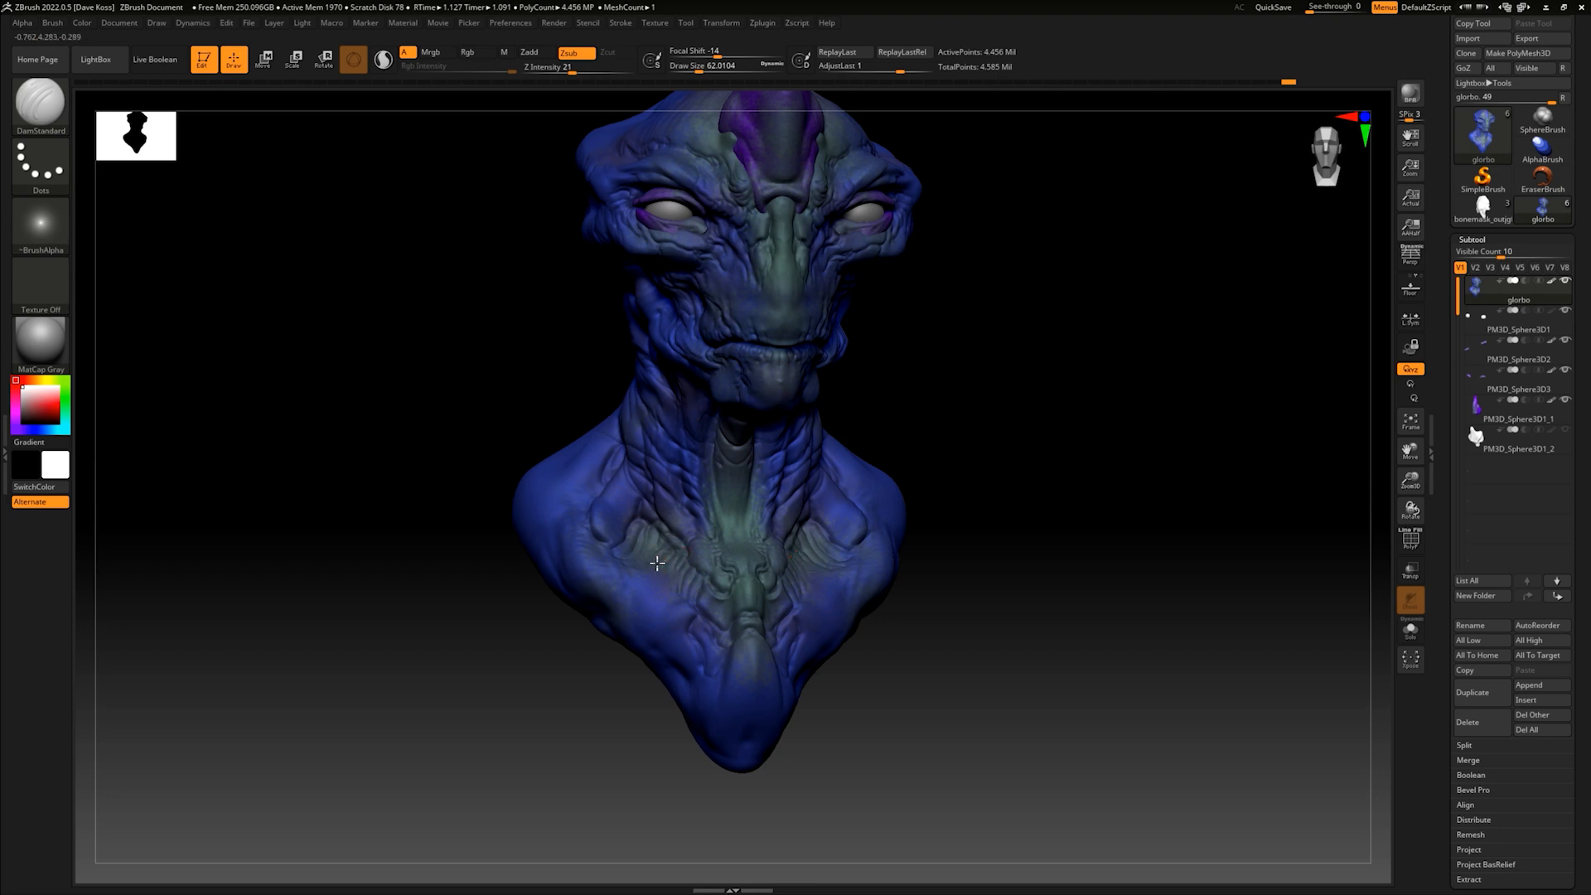
left_click_drag(981, 503, 884, 508)
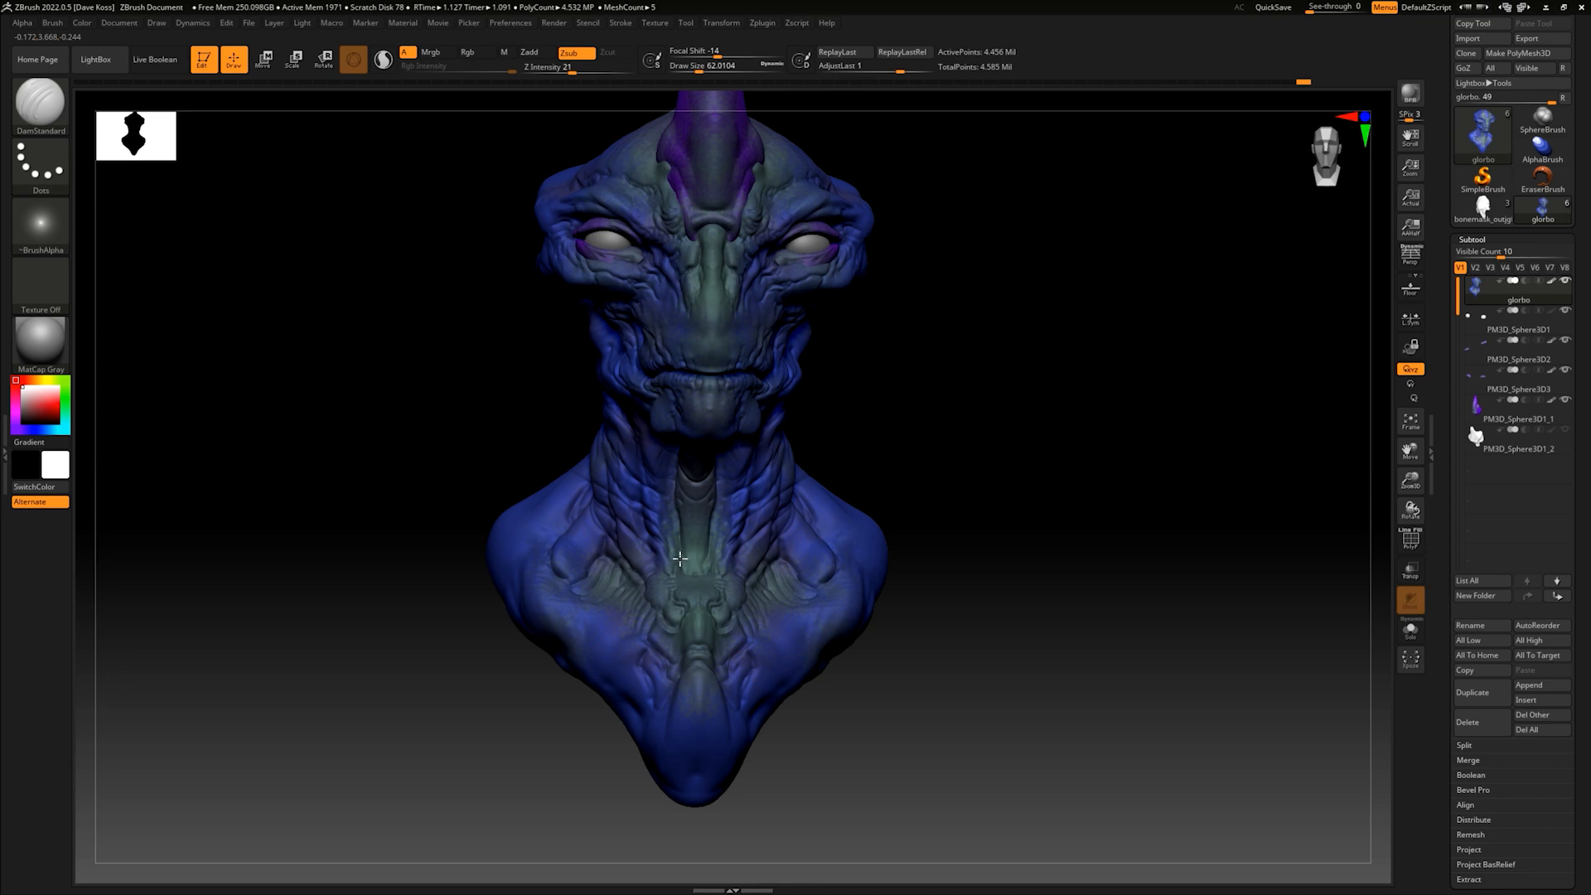
left_click_drag(854, 464, 866, 518)
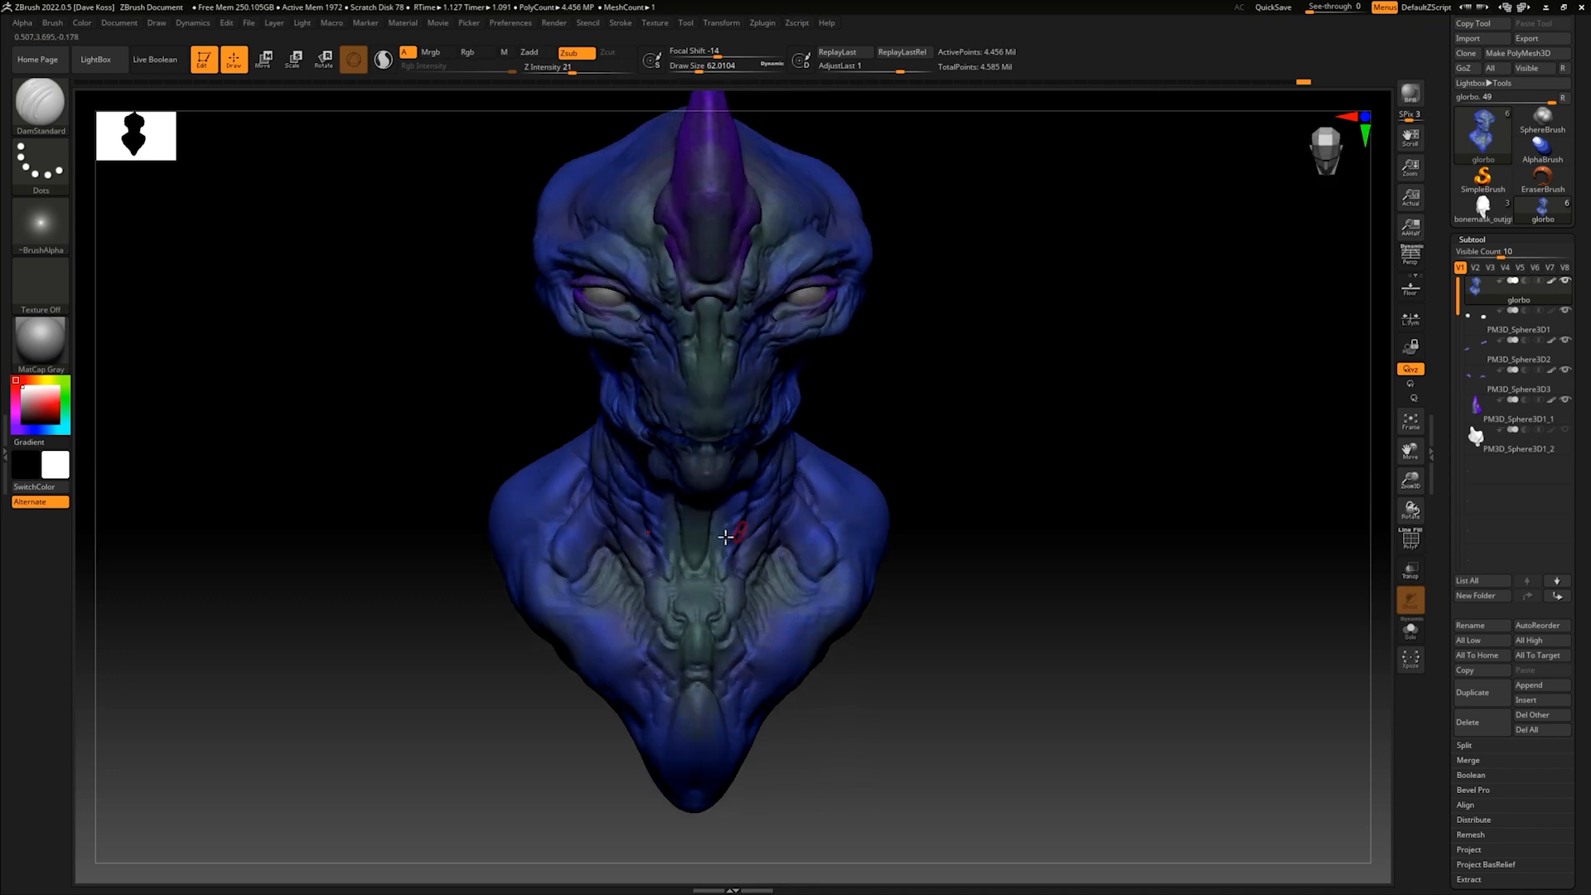
- Carve additional wrinkles along the cheek, the side of the neck and toward the neck's rear
mouse_move(933, 419)
left_mouse_down()
mouse_move(911, 448)
mouse_move(930, 444)
mouse_move(916, 436)
left_mouse_up()
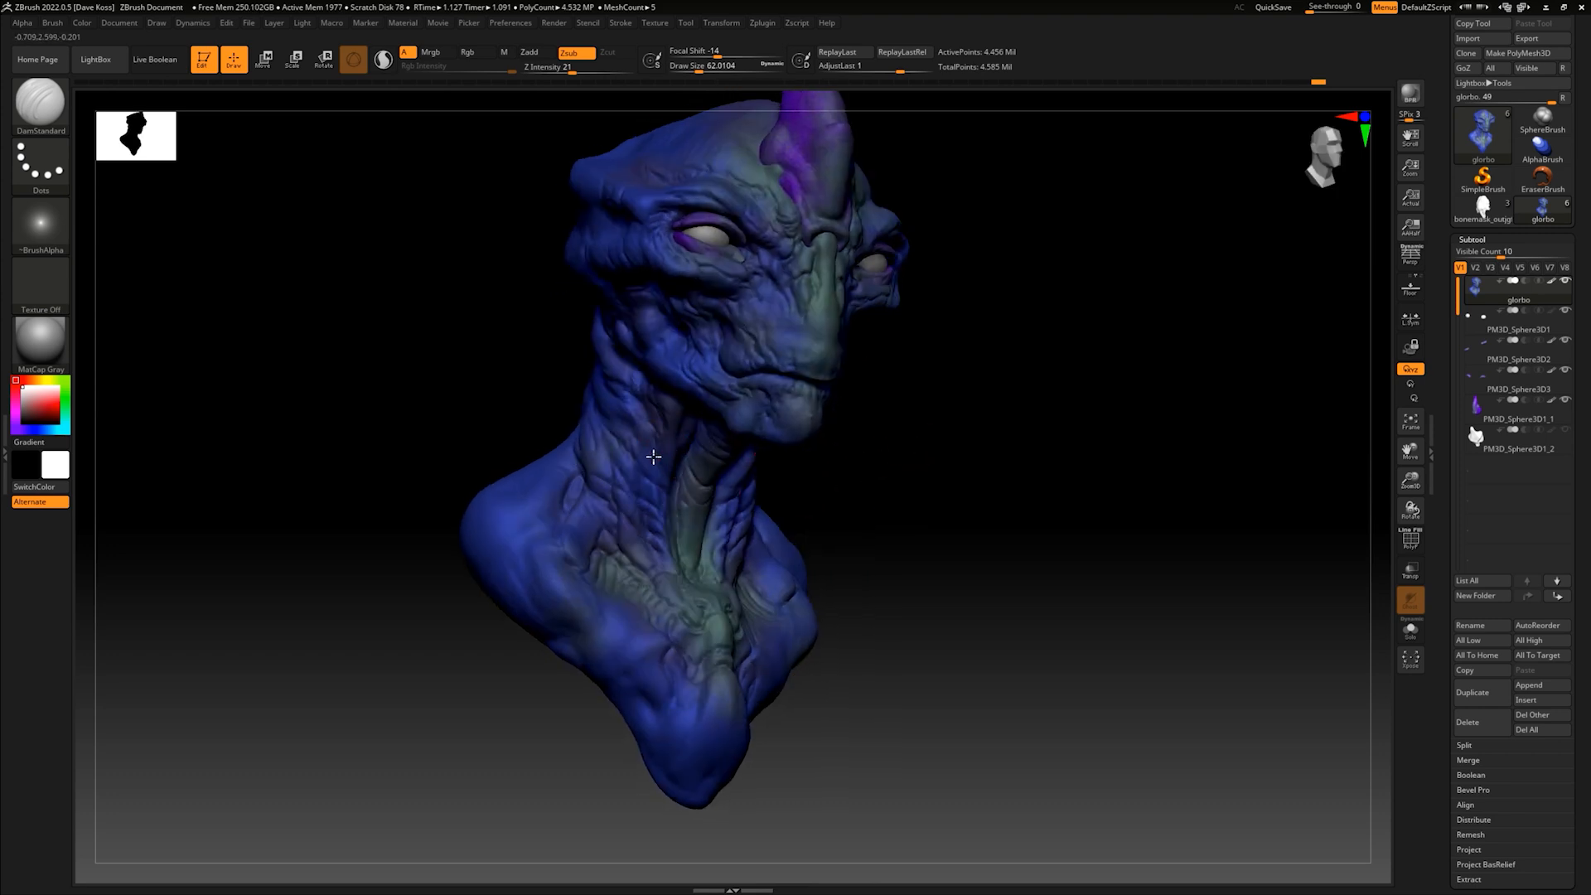
left_click_drag(970, 430, 959, 444)
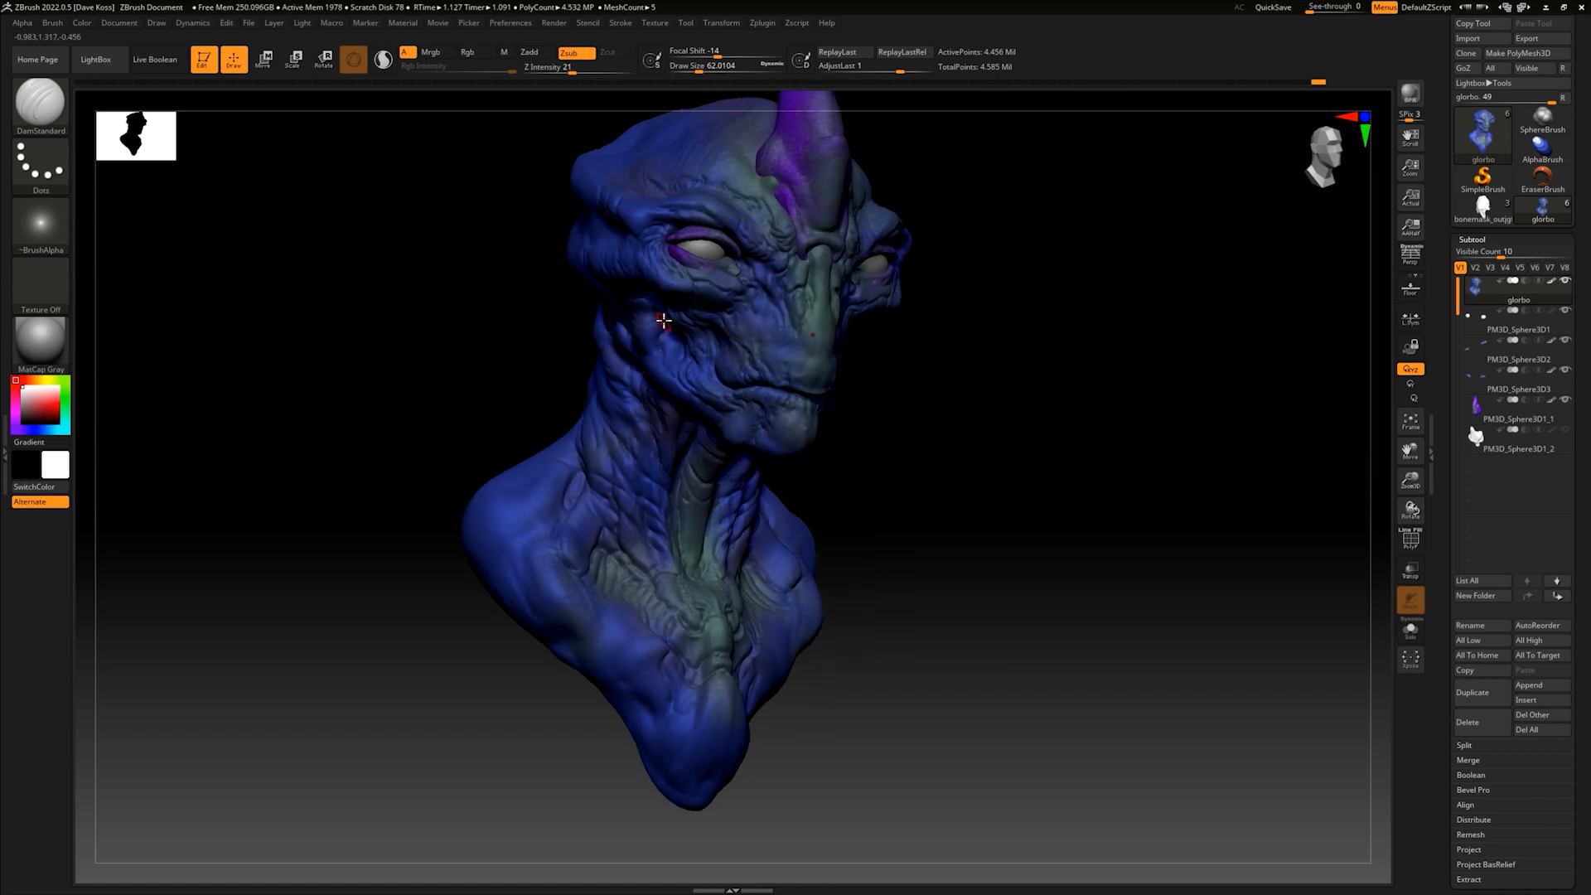
left_click_drag(862, 344, 888, 480)
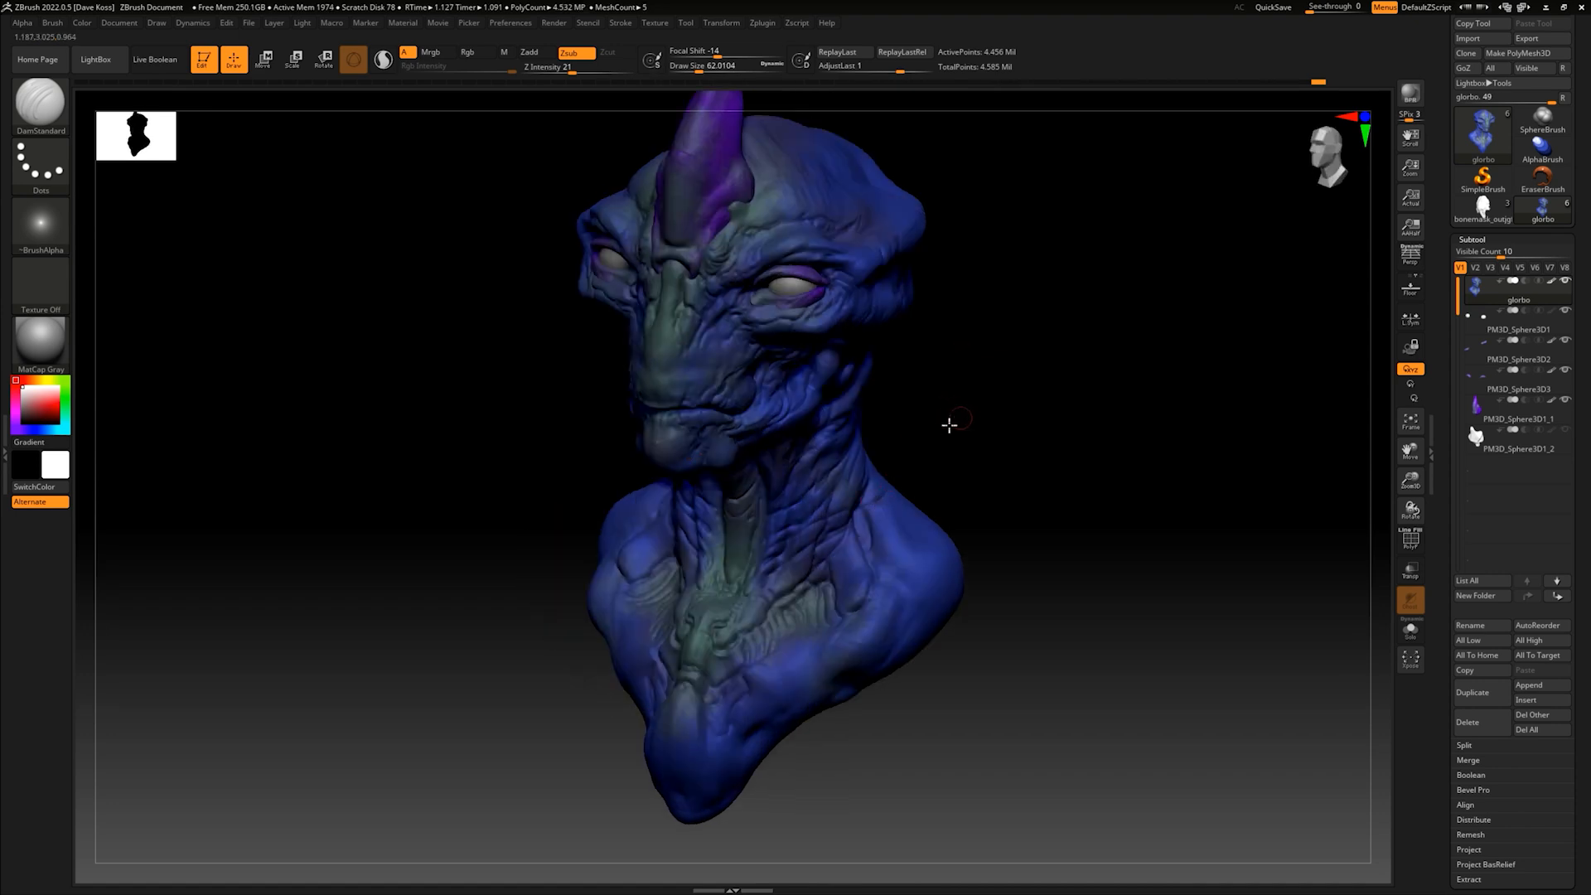
left_click_drag(948, 423, 892, 478)
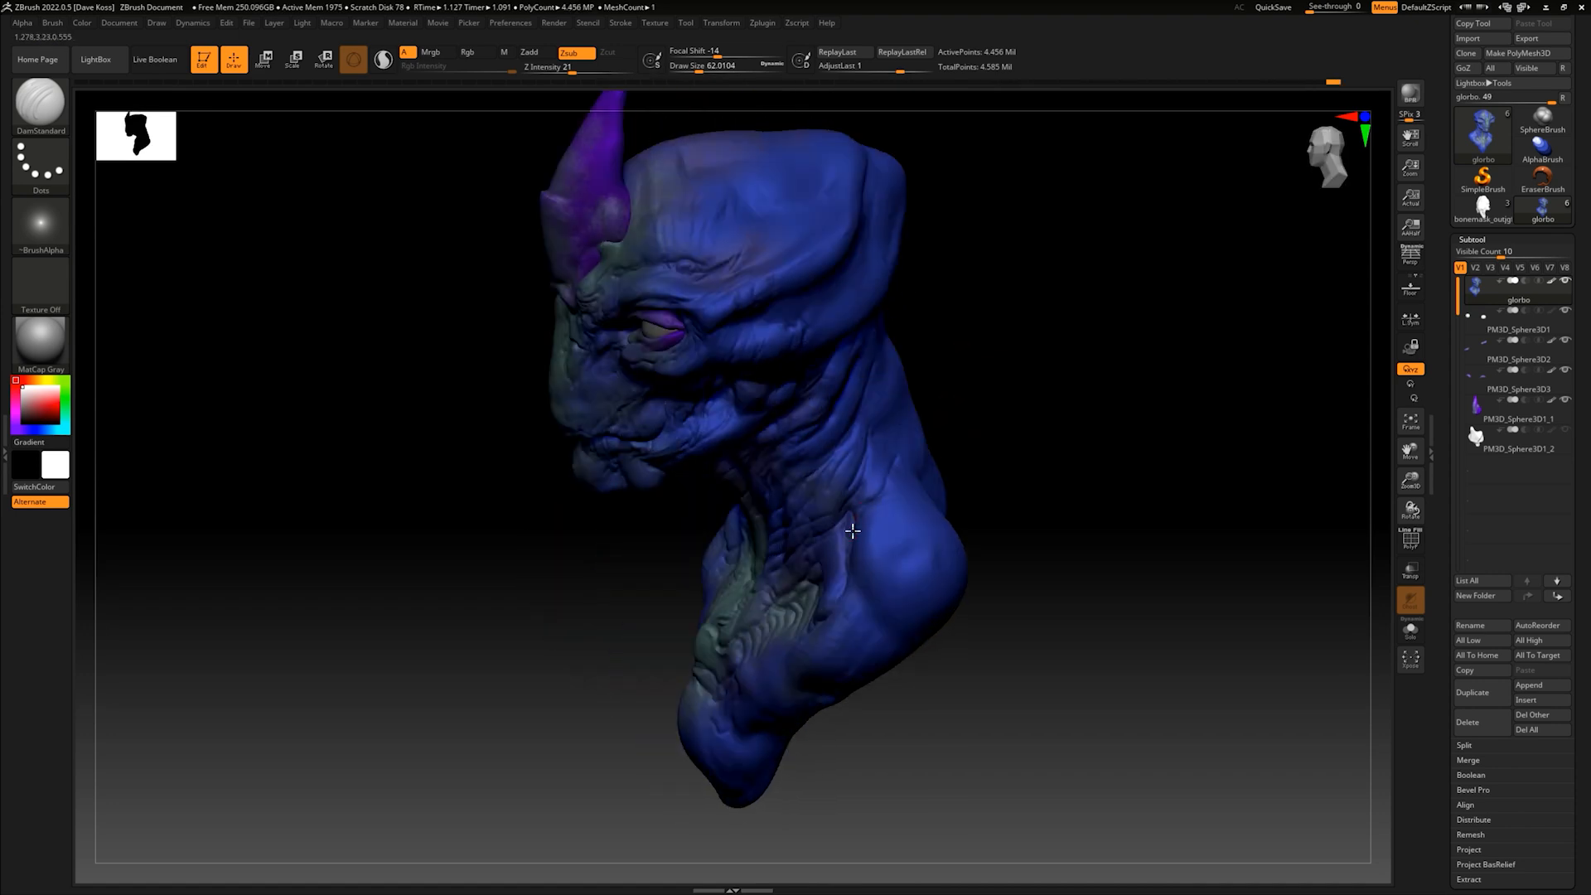
mouse_move(913, 495)
left_mouse_down()
mouse_move(995, 391)
mouse_move(973, 384)
mouse_move(898, 445)
left_mouse_up()
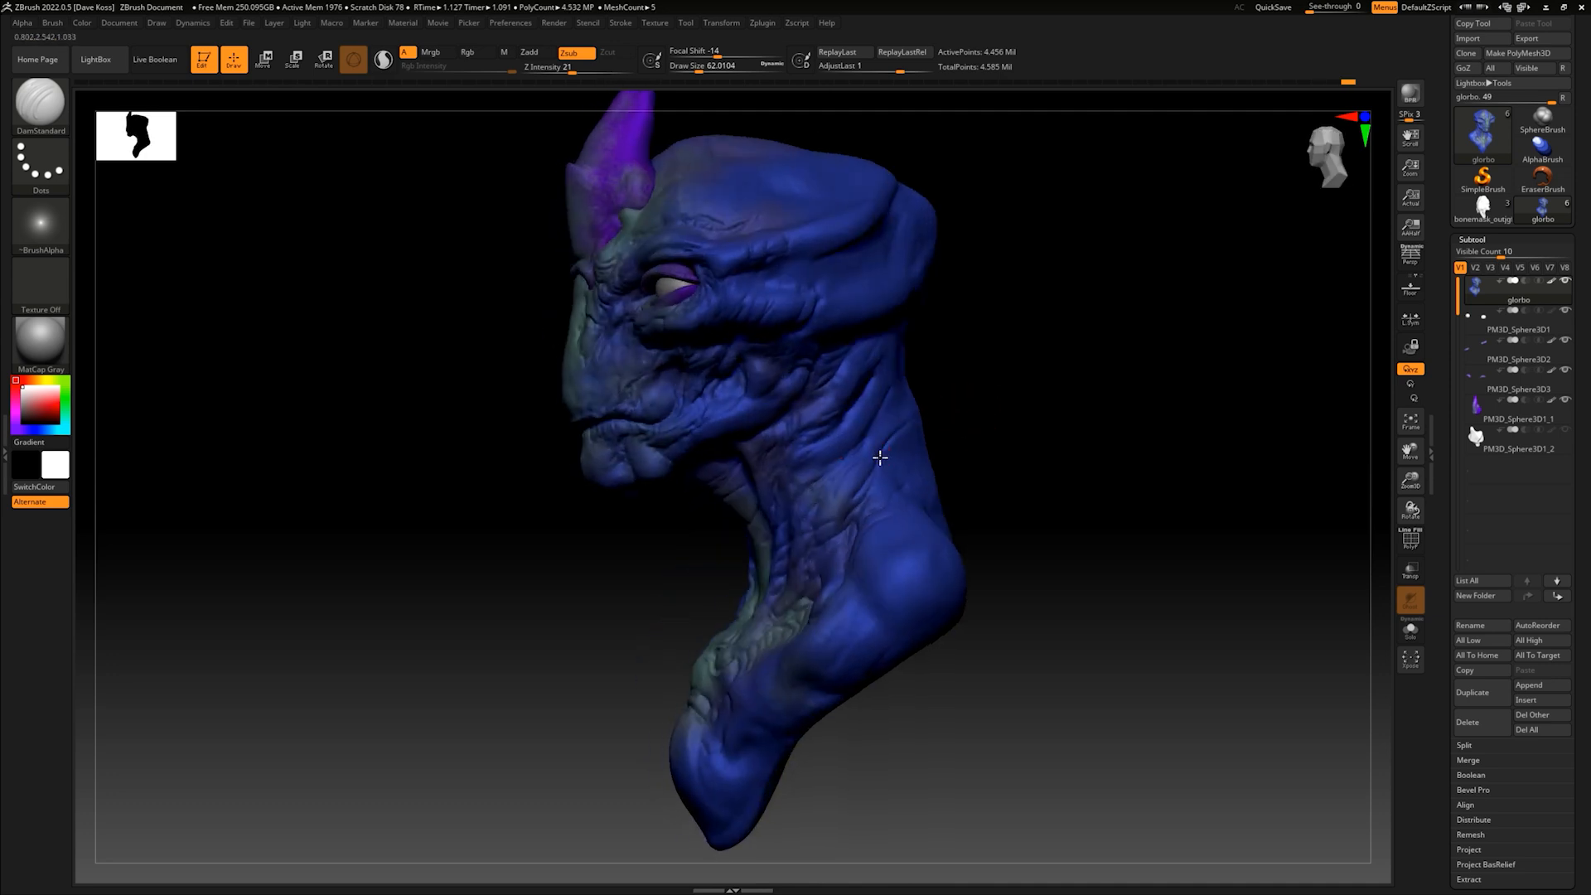
left_click_drag(985, 414, 895, 509)
- Select the horn subtool and subdivide its mesh twice to subdivision level 3
left_click(681, 272, "alt")
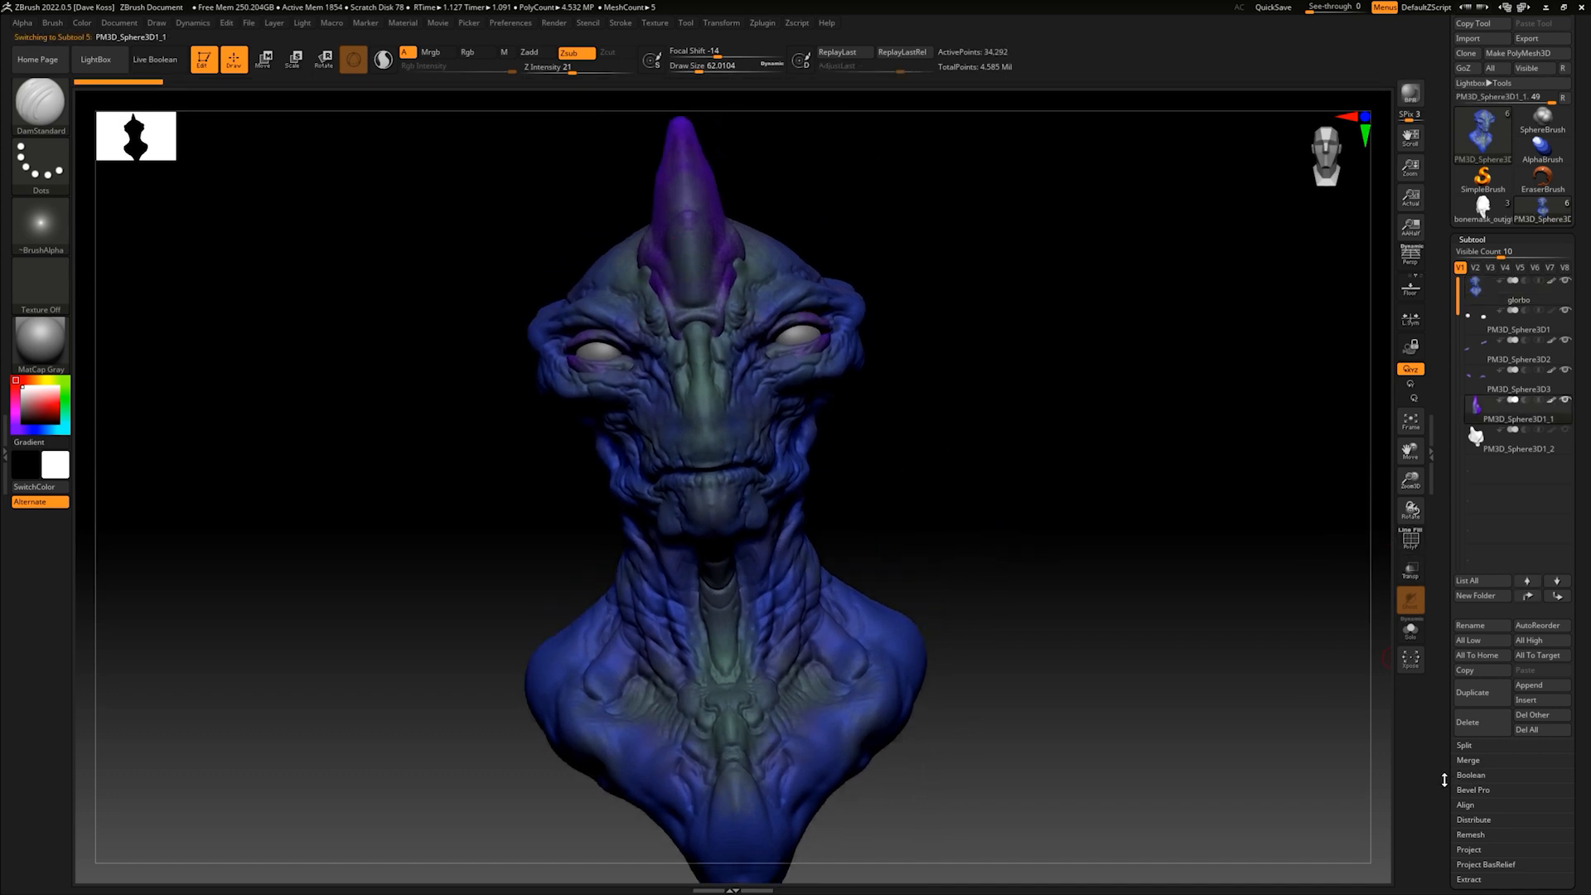
scroll(1445, 780, "down", 5)
left_click(1474, 690)
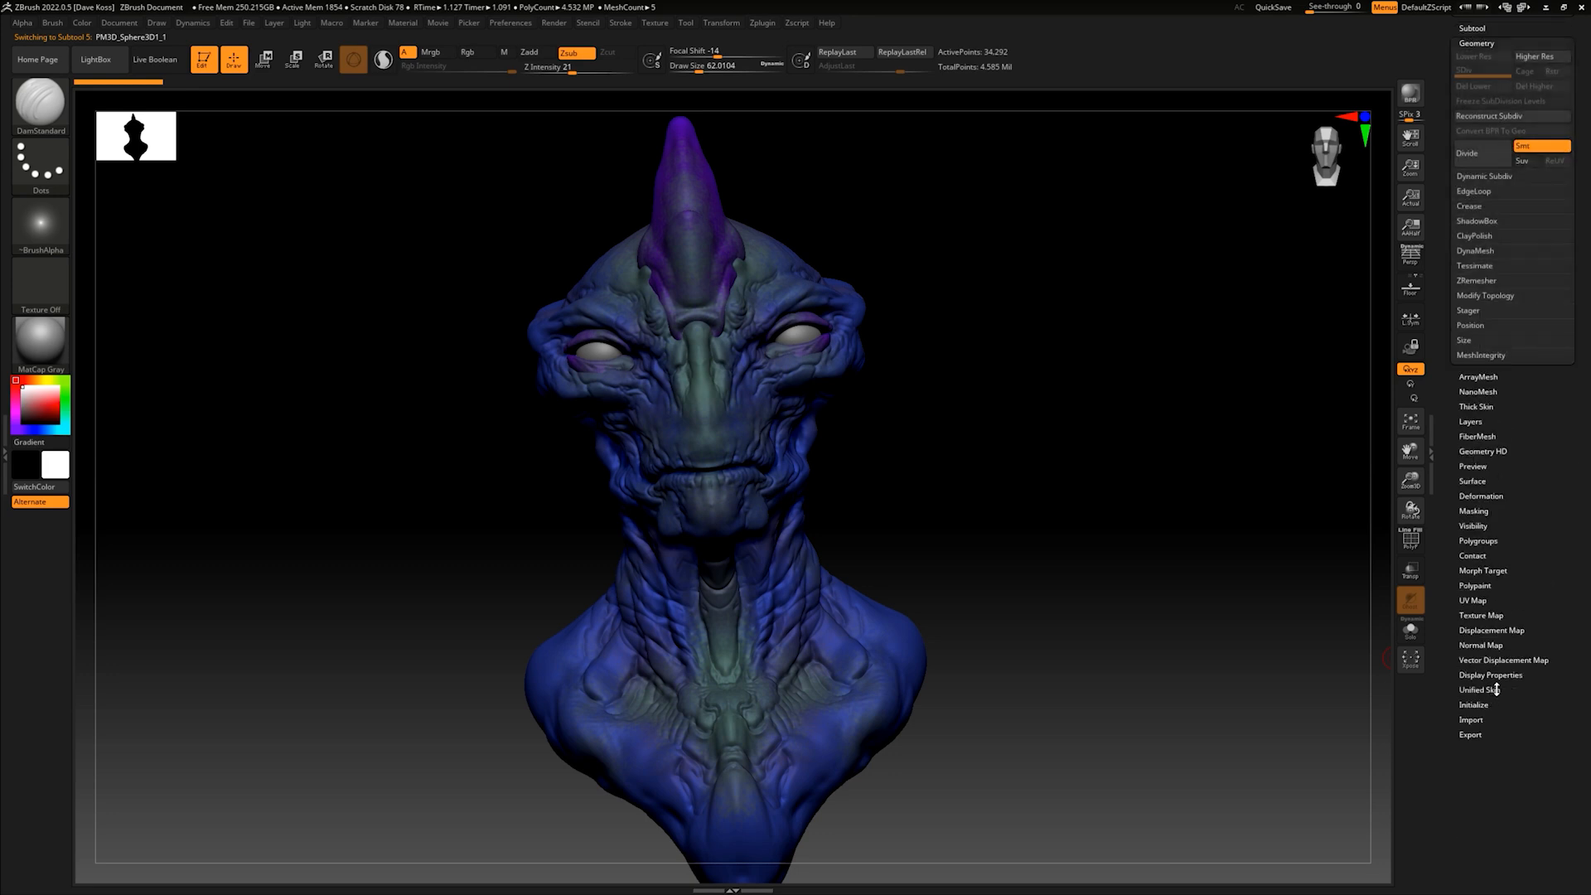
left_click(1479, 153)
left_click(1479, 154)
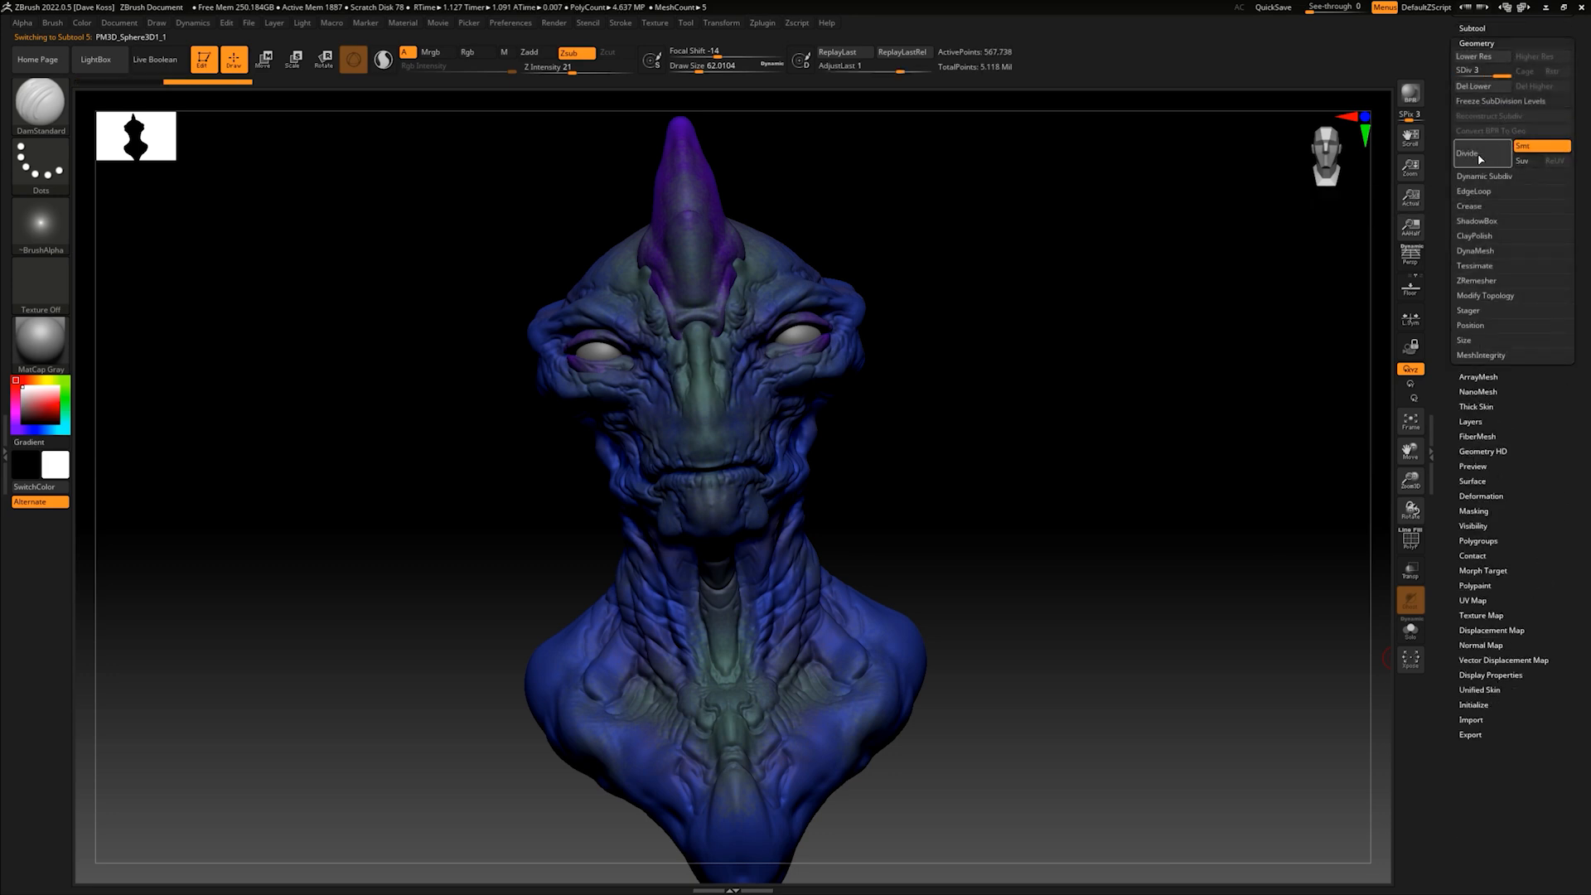
- Carve grooves along the sides of the horn and around its flared base with the DamStandard brush
mouse_move(1168, 326)
left_mouse_down()
mouse_move(1162, 348)
mouse_move(1016, 433)
mouse_move(946, 401)
mouse_move(945, 426)
mouse_move(1005, 356)
left_mouse_up()
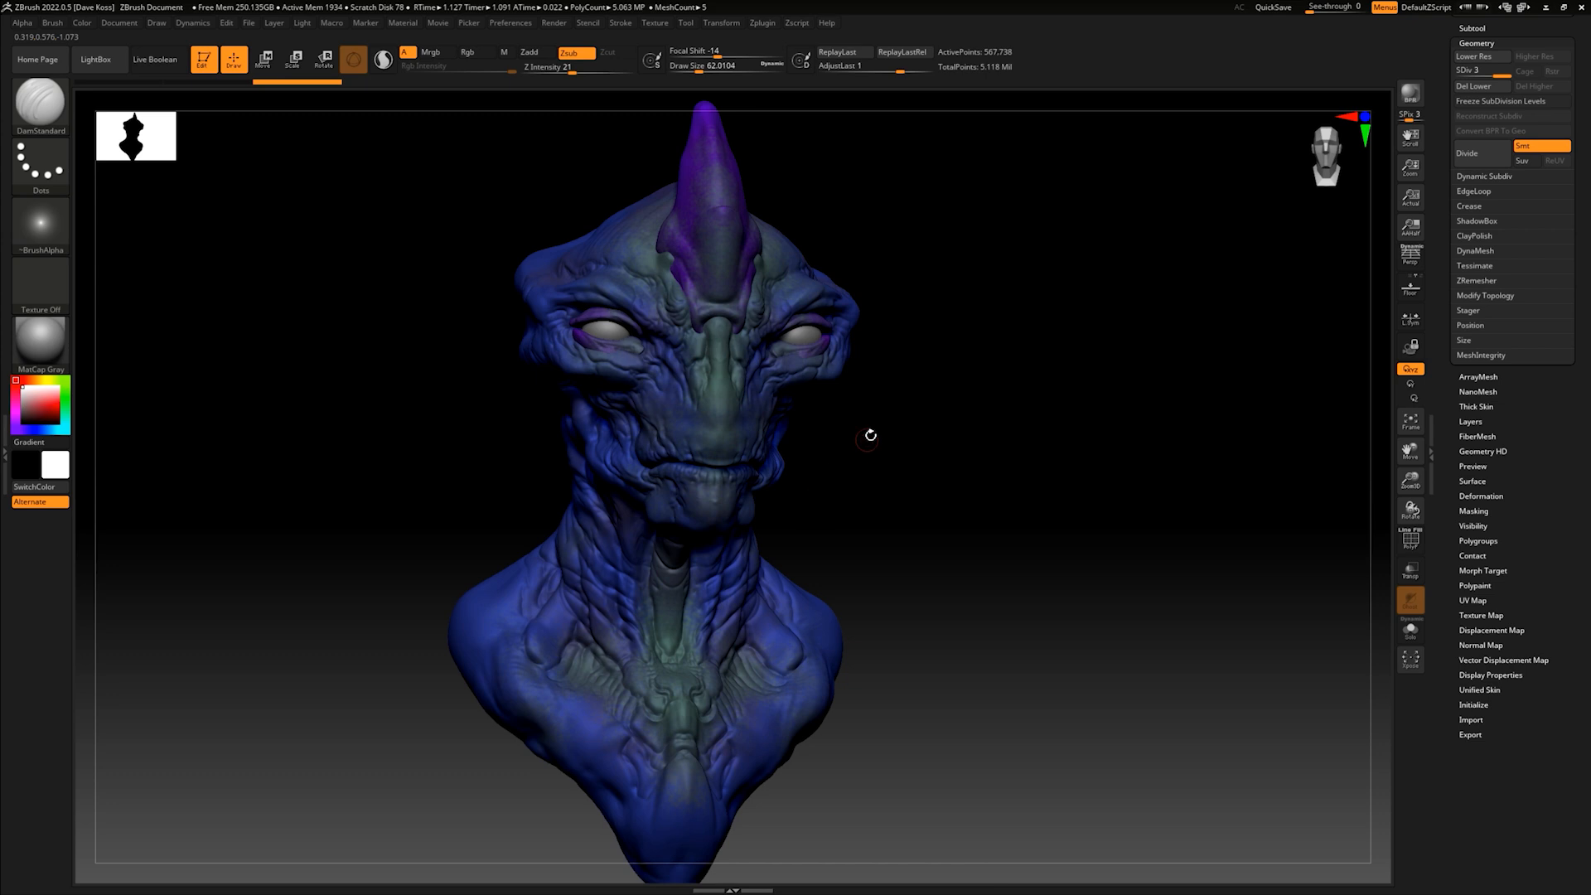
mouse_move(922, 437)
left_mouse_down()
mouse_move(984, 461)
mouse_move(923, 455)
left_mouse_up()
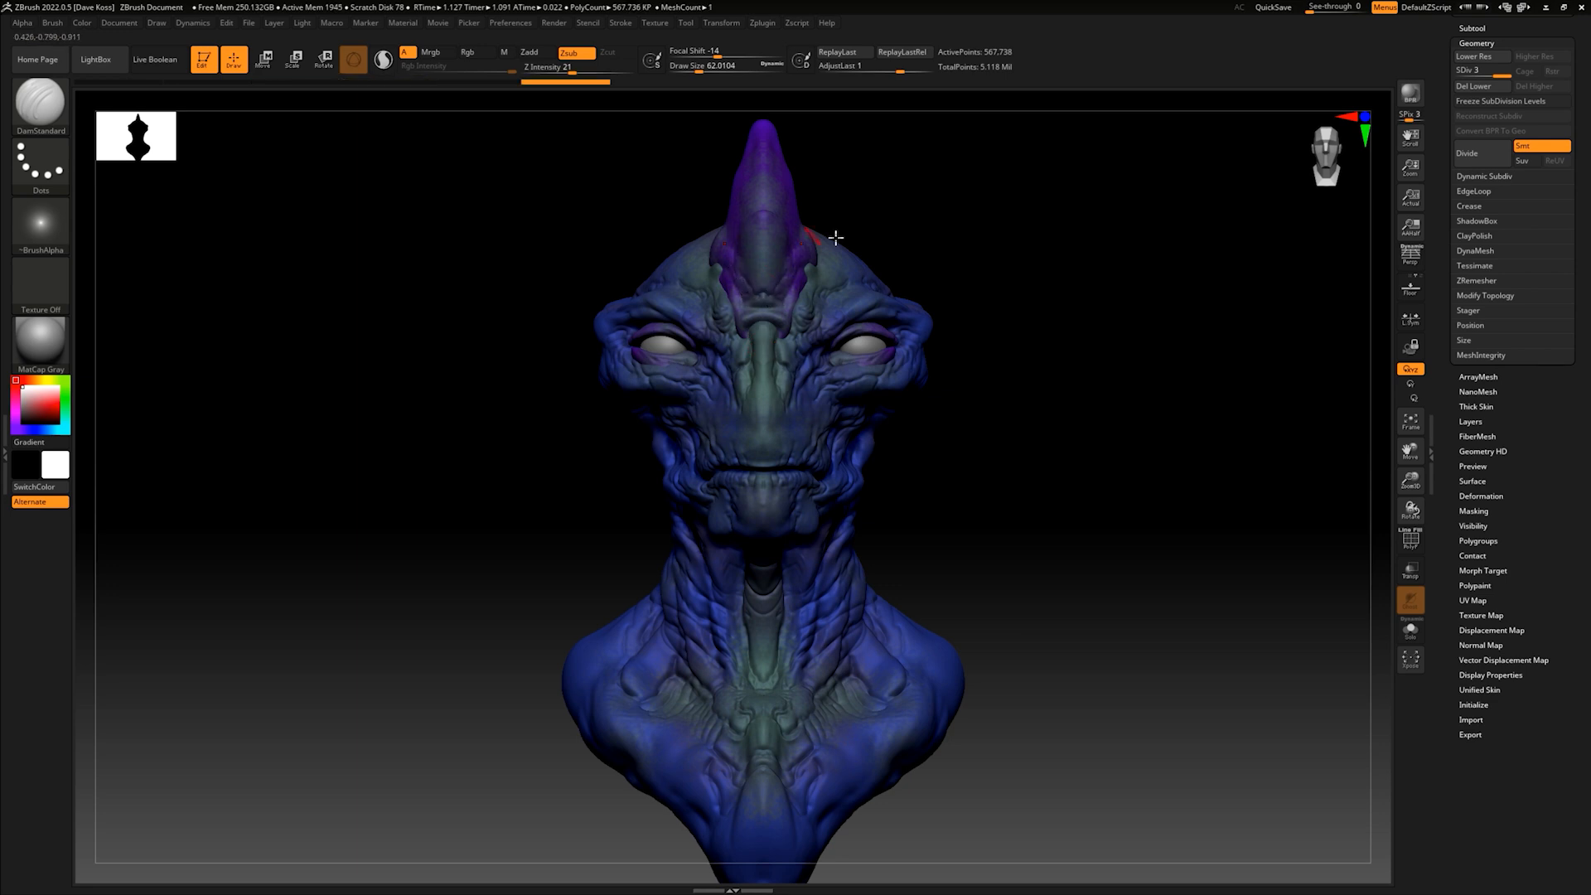
mouse_move(909, 220)
left_mouse_down()
mouse_move(916, 248)
mouse_move(878, 284)
mouse_move(705, 319)
left_mouse_up()
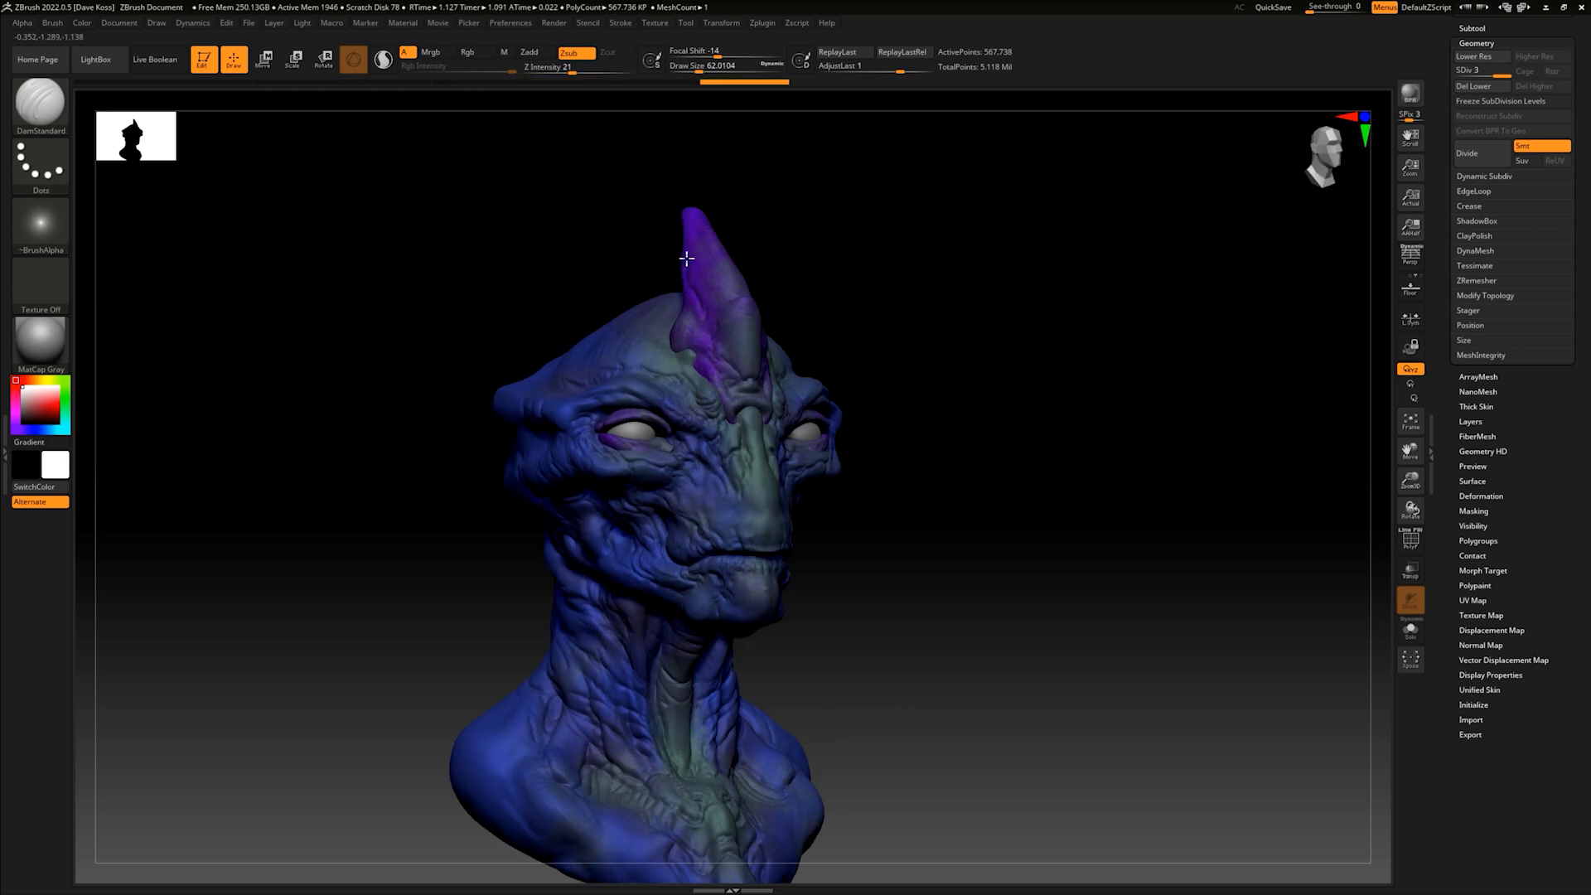
mouse_move(818, 270)
left_mouse_down()
mouse_move(679, 234)
mouse_move(746, 290)
mouse_move(807, 213)
mouse_move(789, 227)
left_mouse_up()
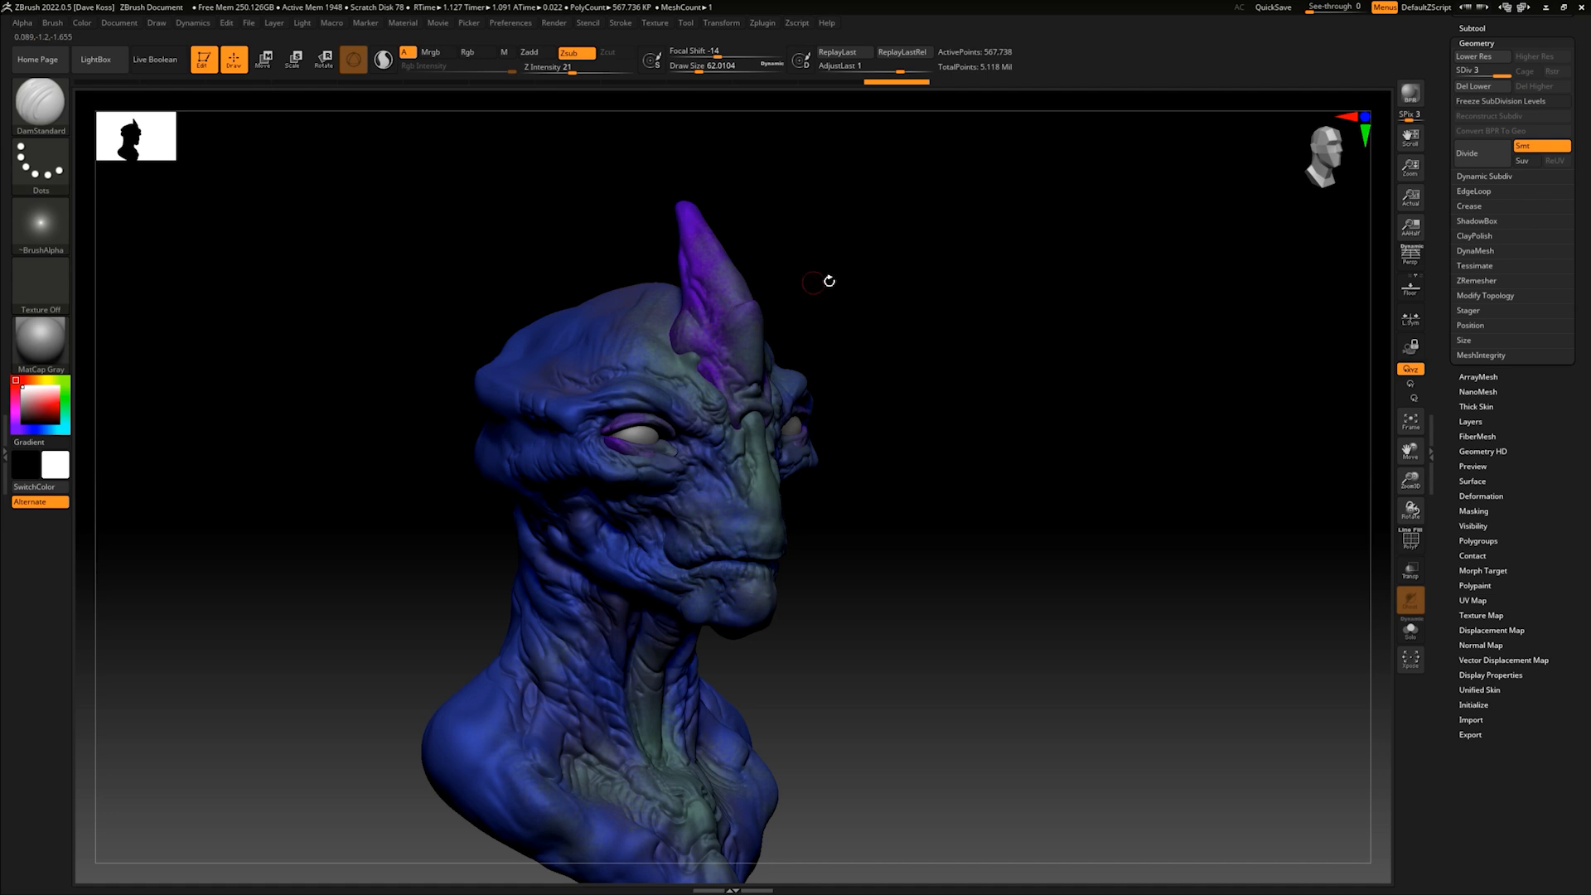
left_click_drag(828, 278, 843, 278)
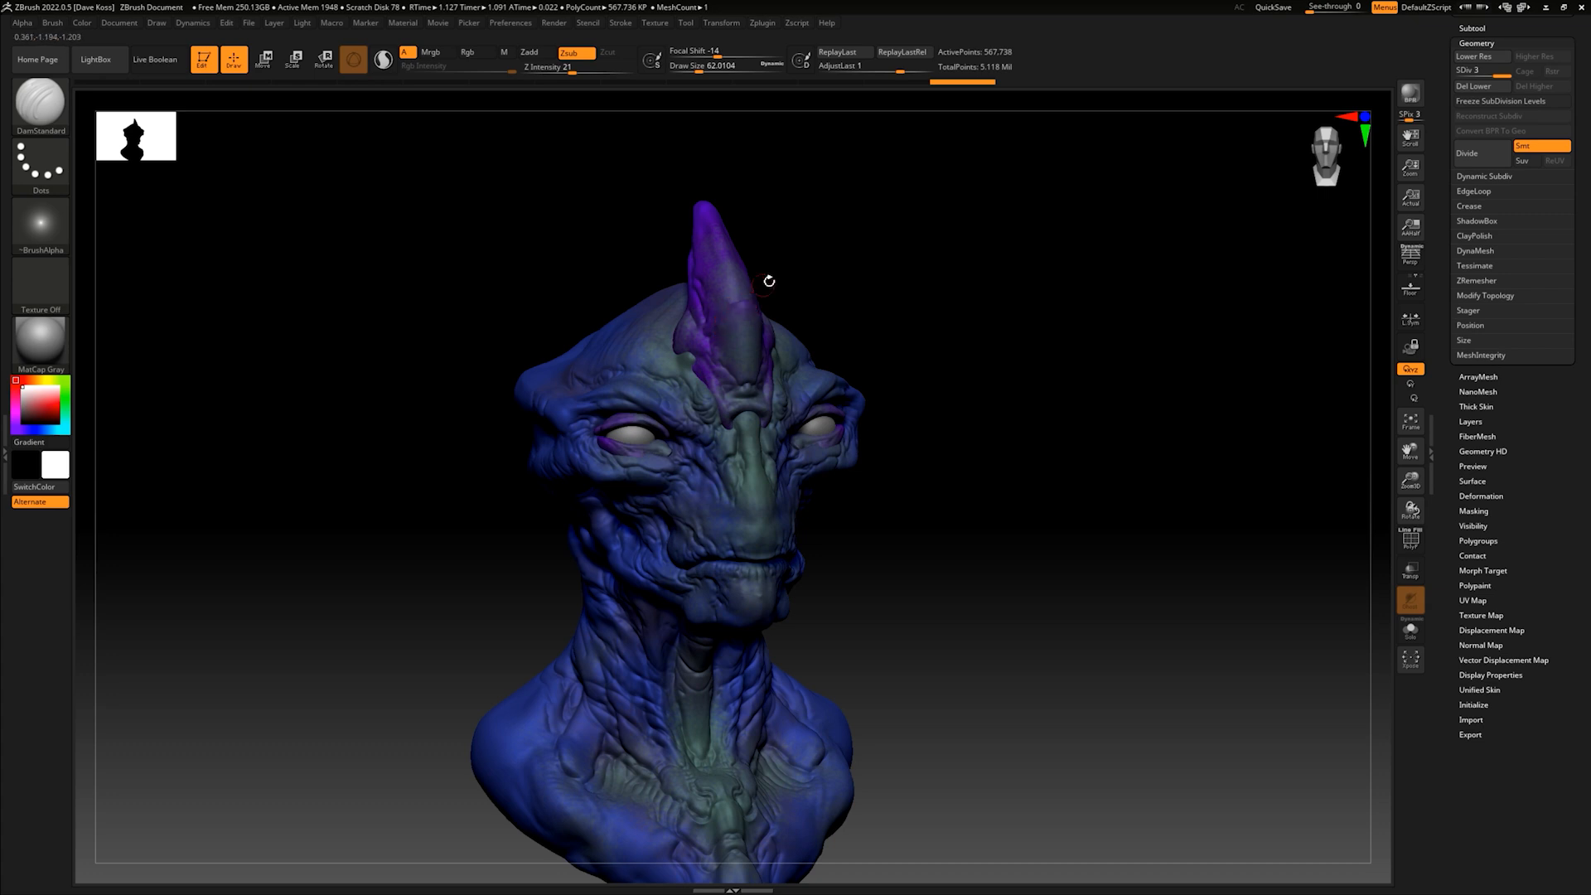
left_click_drag(842, 277, 770, 323)
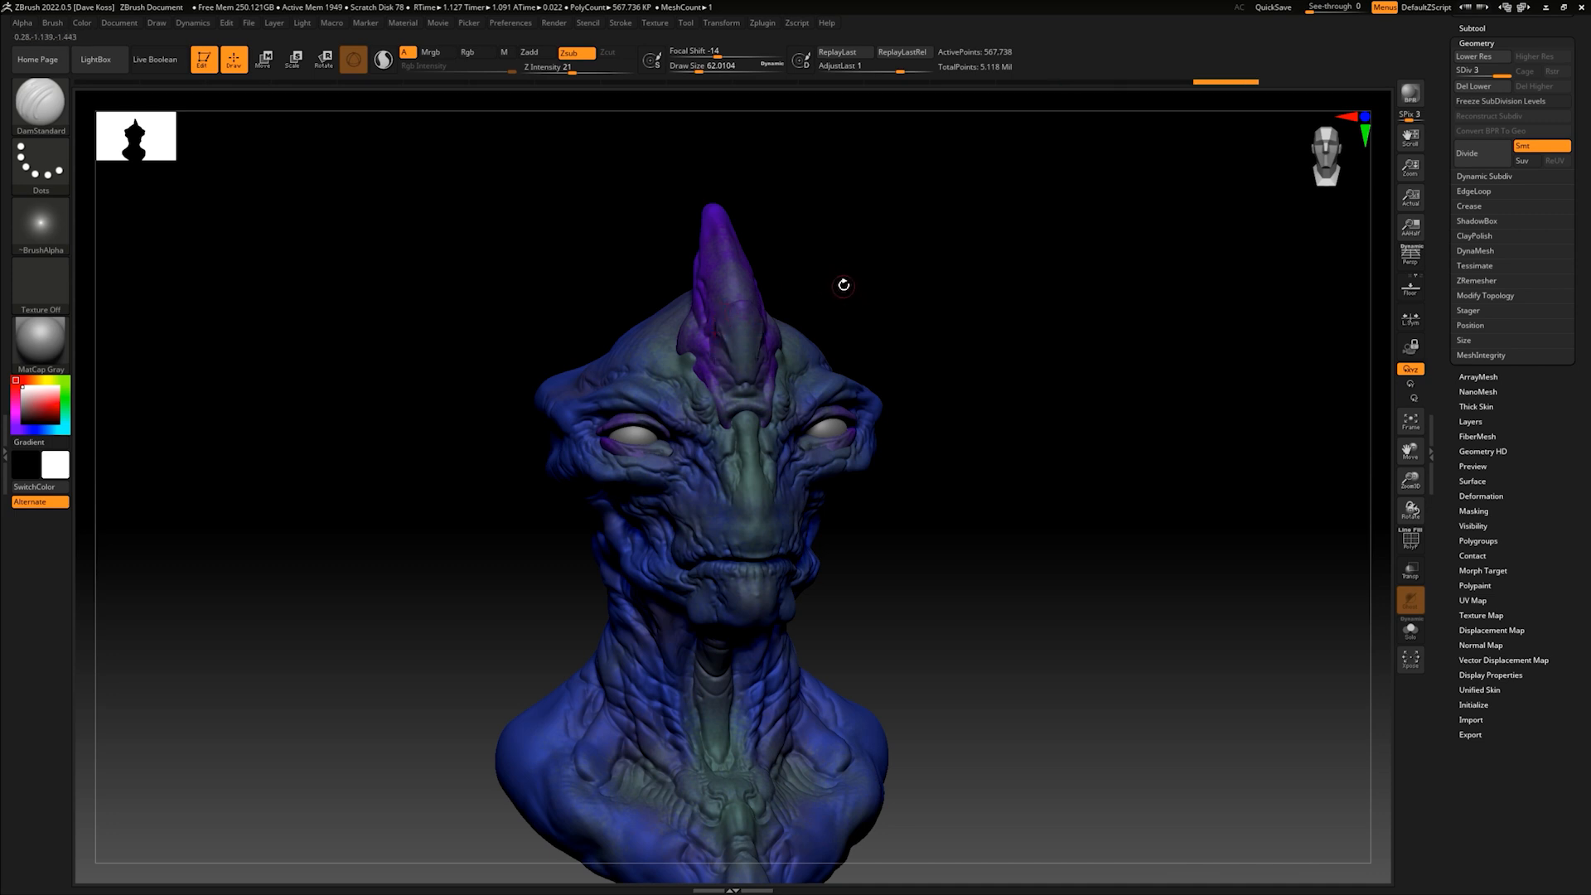
left_click_drag(853, 273, 852, 299)
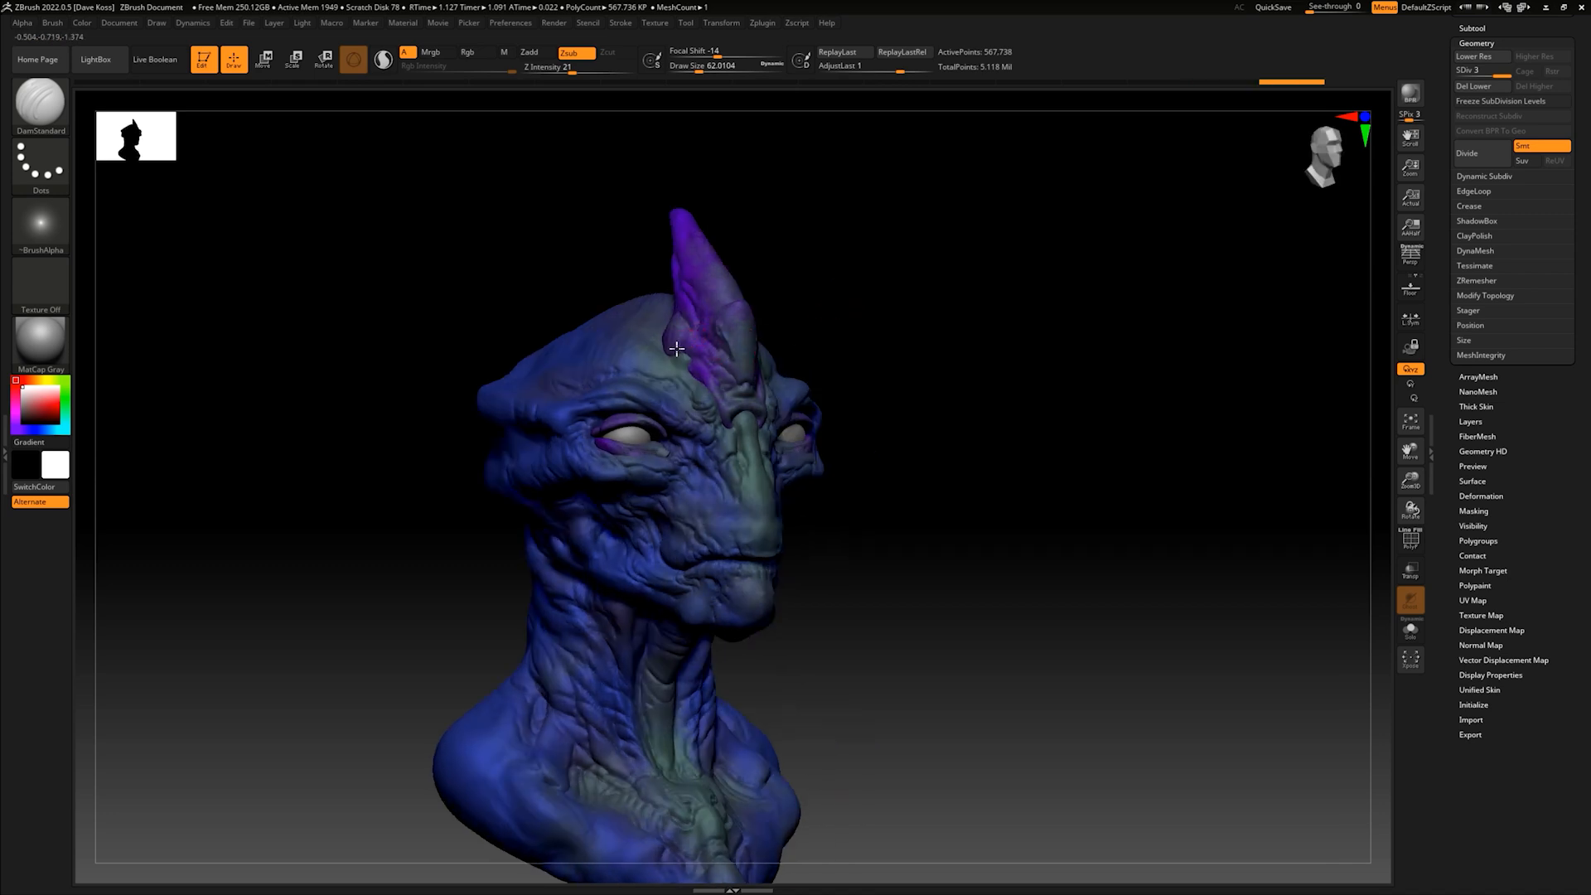
- Refine the creases on the lower horn where it meets the forehead and the nose bridge
mouse_move(778, 316)
left_mouse_down()
mouse_move(849, 306)
mouse_move(859, 266)
mouse_move(713, 331)
mouse_move(730, 332)
left_mouse_up()
left_click_drag(860, 270, 876, 290)
mouse_move(677, 393)
left_mouse_down()
mouse_move(693, 398)
mouse_move(675, 387)
left_mouse_up()
mouse_move(806, 282)
left_mouse_down()
mouse_move(800, 260)
mouse_move(842, 291)
left_mouse_up()
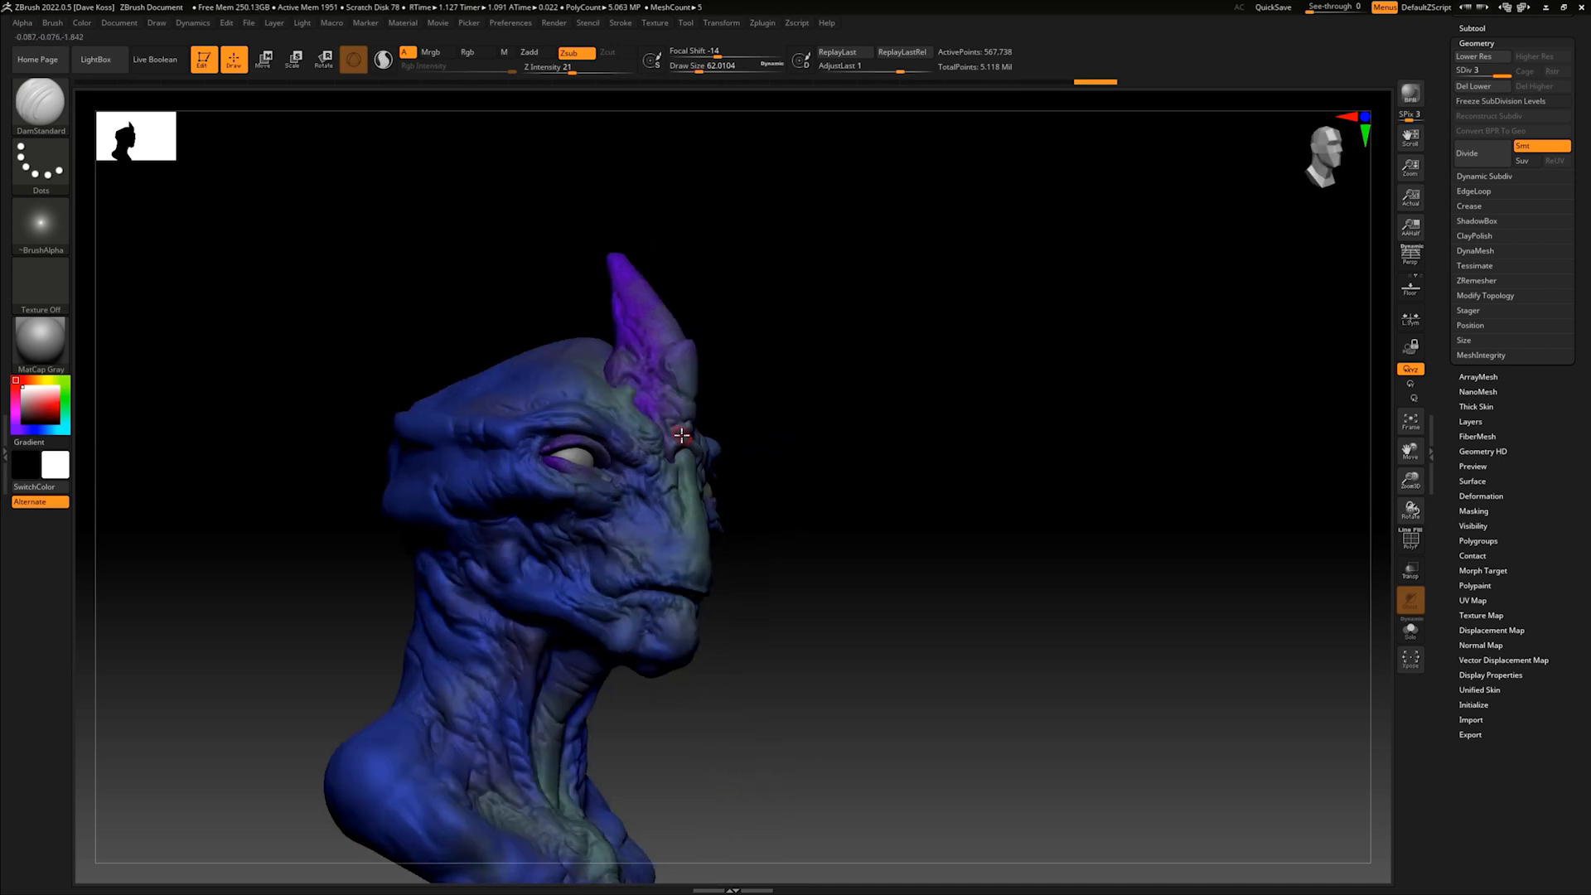
left_click_drag(664, 449, 676, 433)
mouse_move(788, 383)
left_mouse_down()
mouse_move(768, 411)
mouse_move(669, 439)
left_mouse_up()
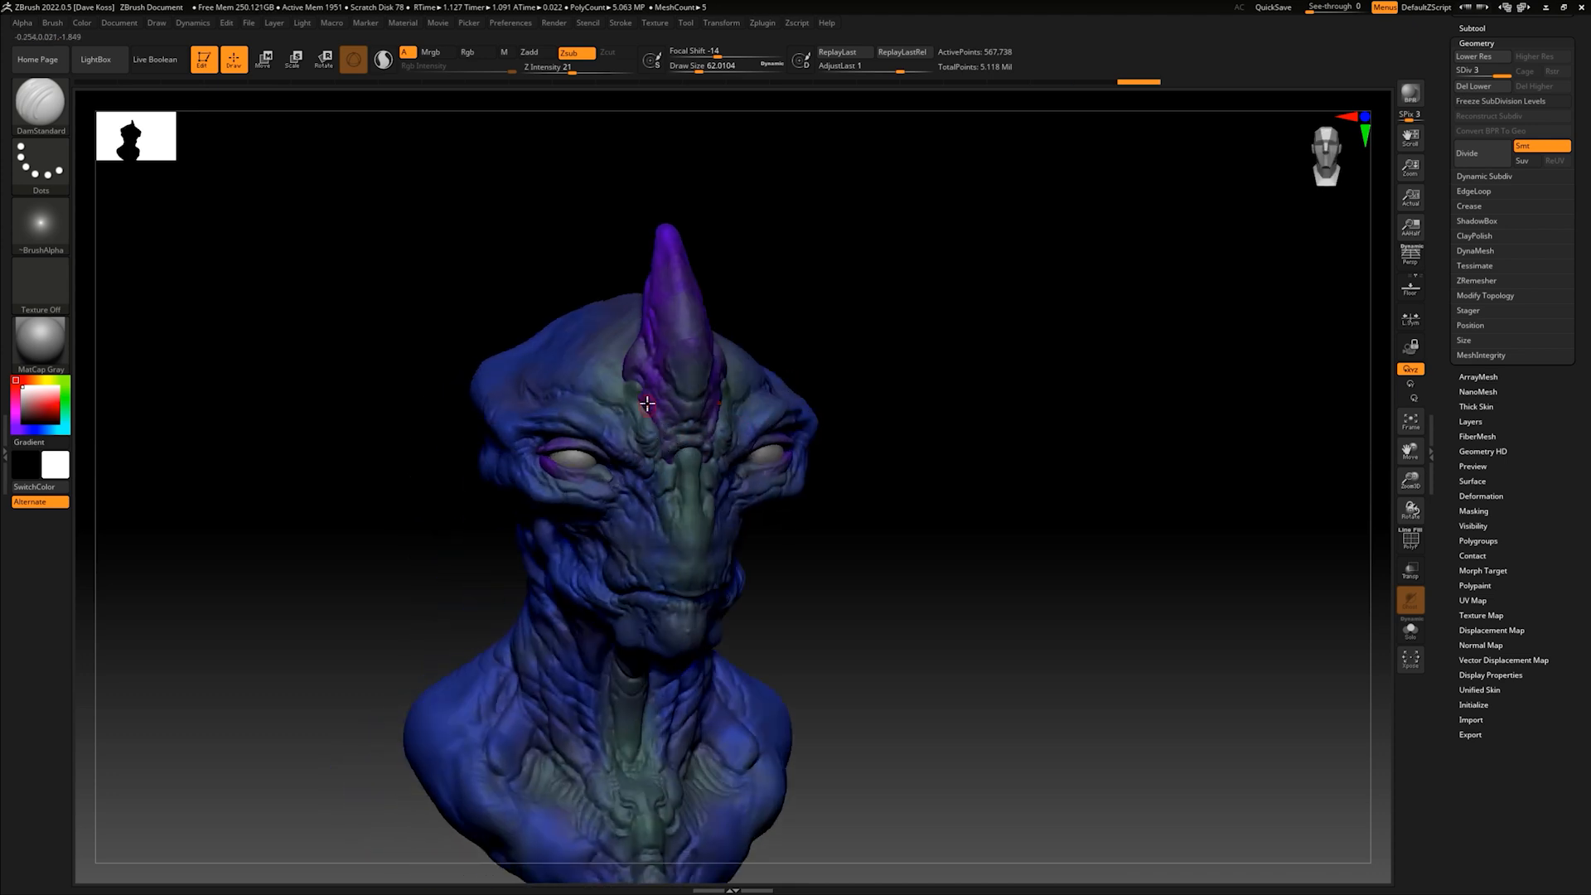
left_click_drag(820, 323, 808, 305)
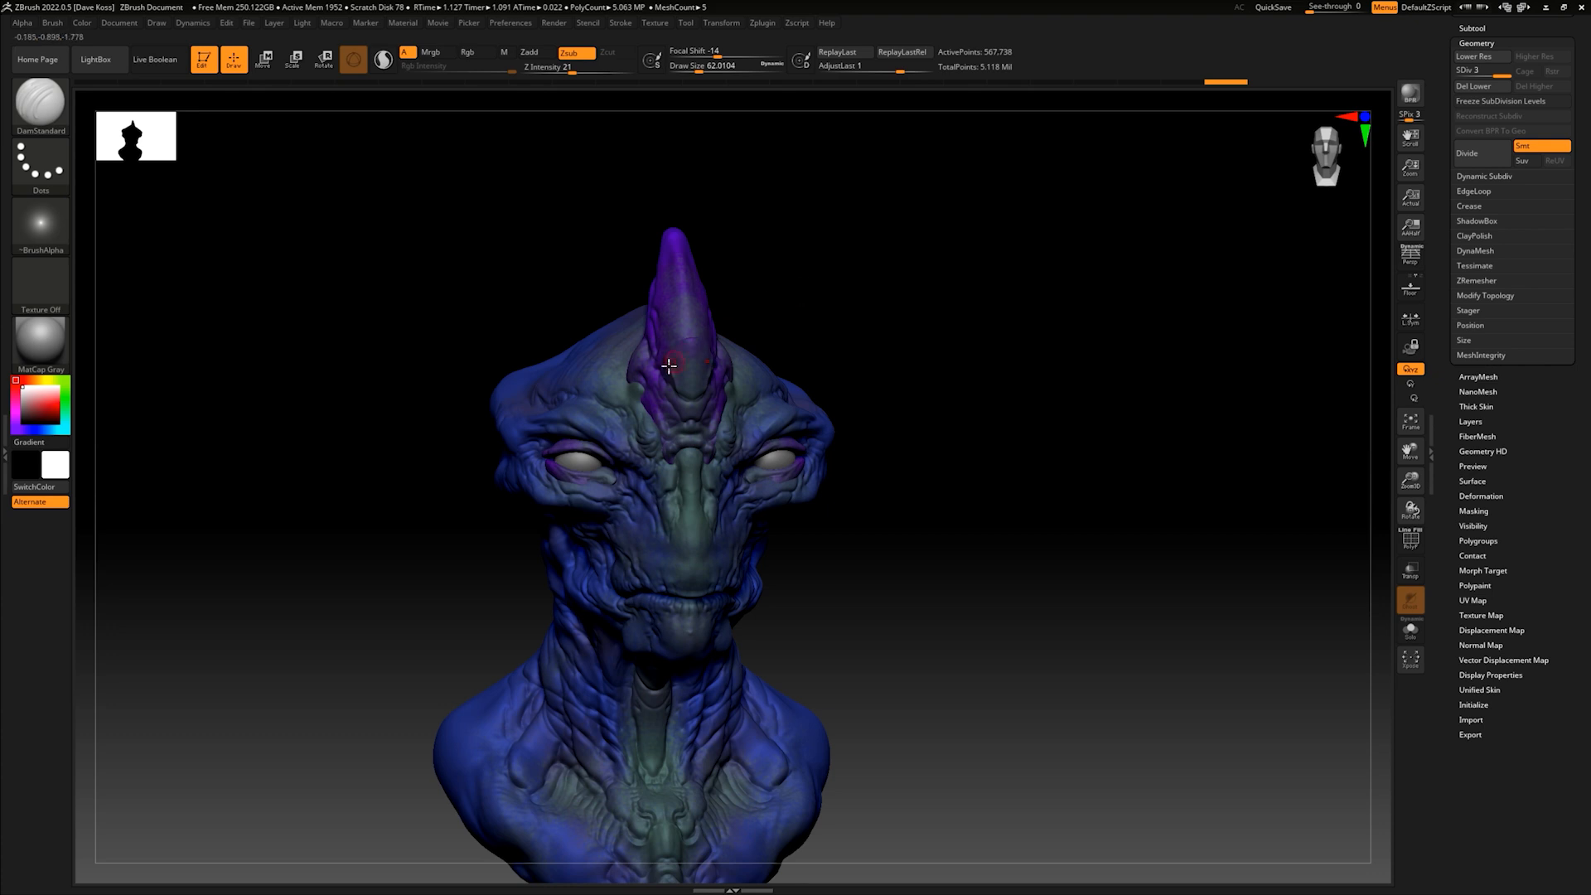
left_click_drag(893, 393, 922, 319, "alt")
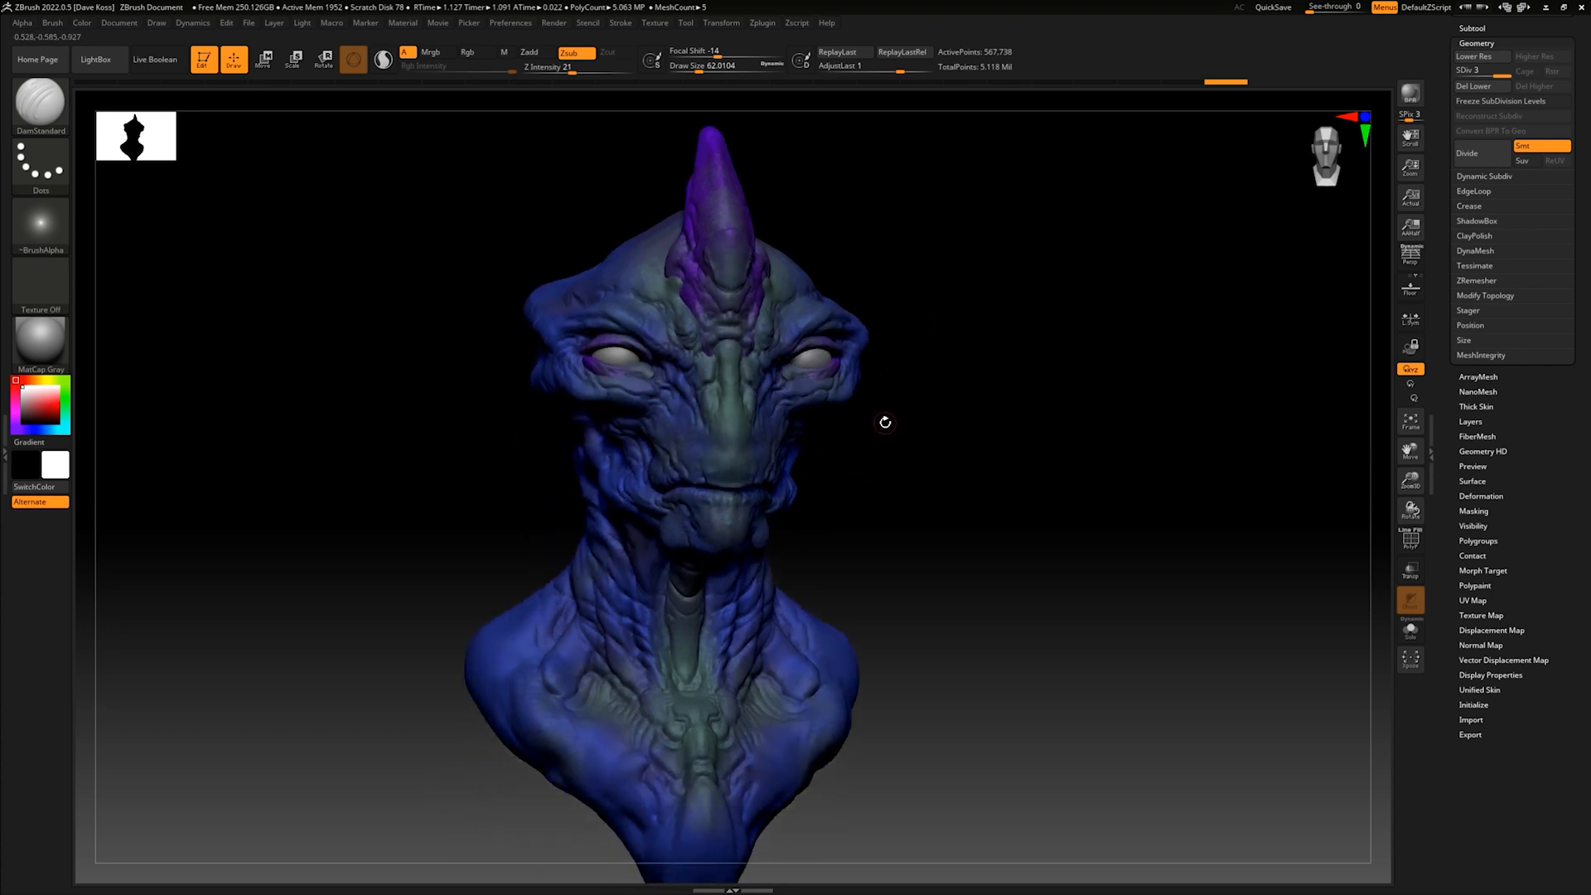
mouse_move(884, 426)
left_mouse_down()
mouse_move(881, 455)
mouse_move(892, 422)
mouse_move(892, 445)
mouse_move(1020, 391)
mouse_move(960, 382)
mouse_move(1031, 373)
mouse_move(920, 433)
mouse_move(903, 410)
left_mouse_up()
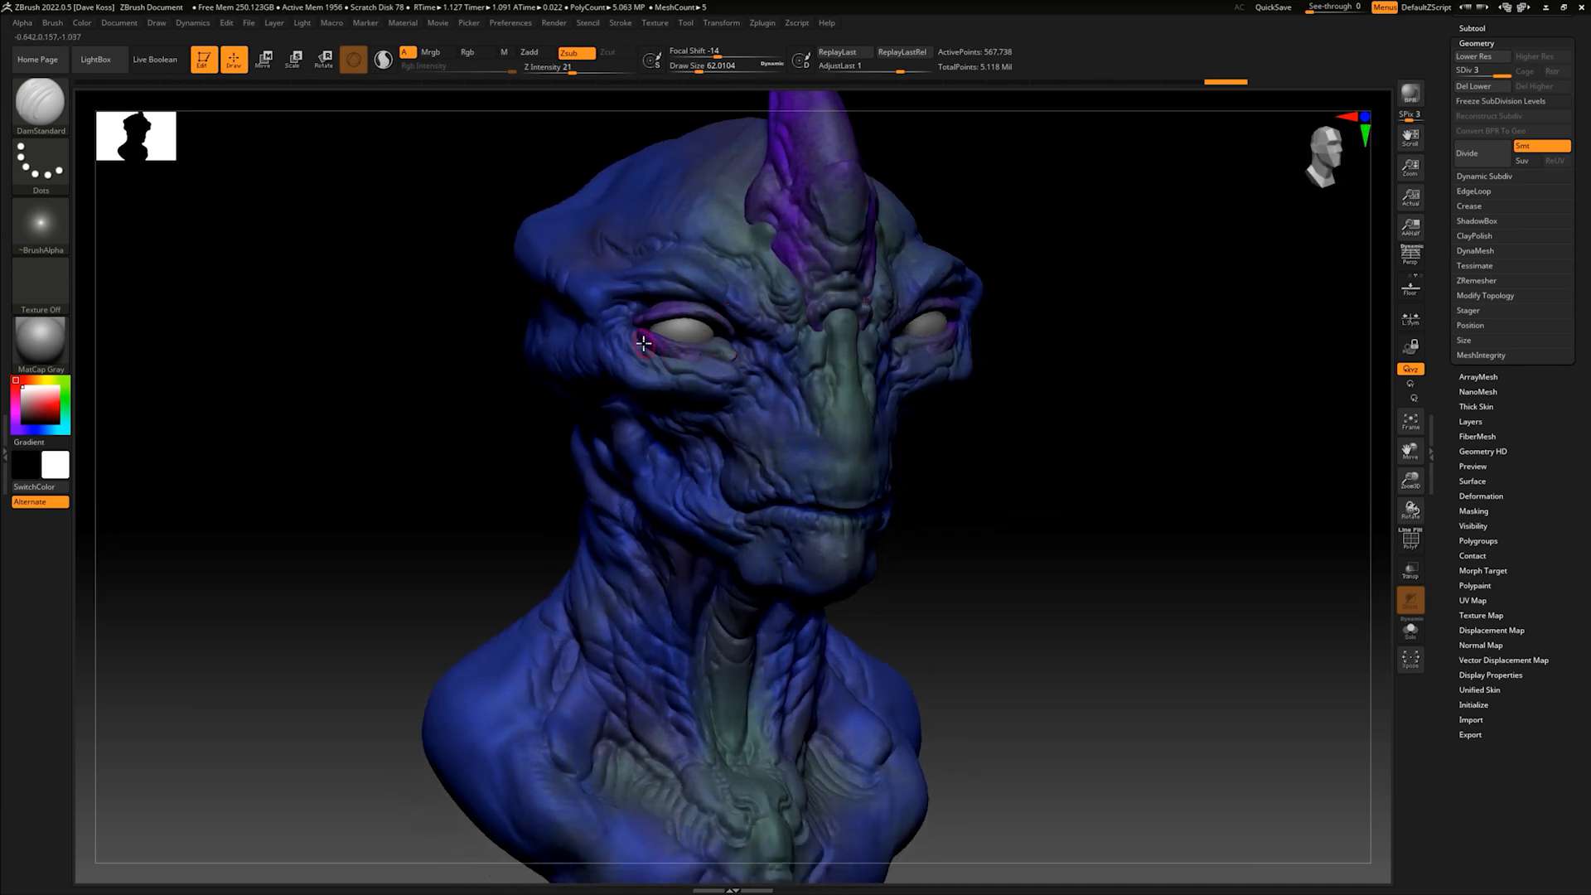
- Switch to the glorbo body subtool and carve wrinkles over the temple, the side of the skull and the outer shoulder
mouse_move(1082, 446)
left_mouse_down()
mouse_move(1002, 444)
mouse_move(1037, 376)
mouse_move(1089, 343)
mouse_move(1033, 398)
mouse_move(1062, 345)
mouse_move(926, 342)
left_mouse_up()
key("d")
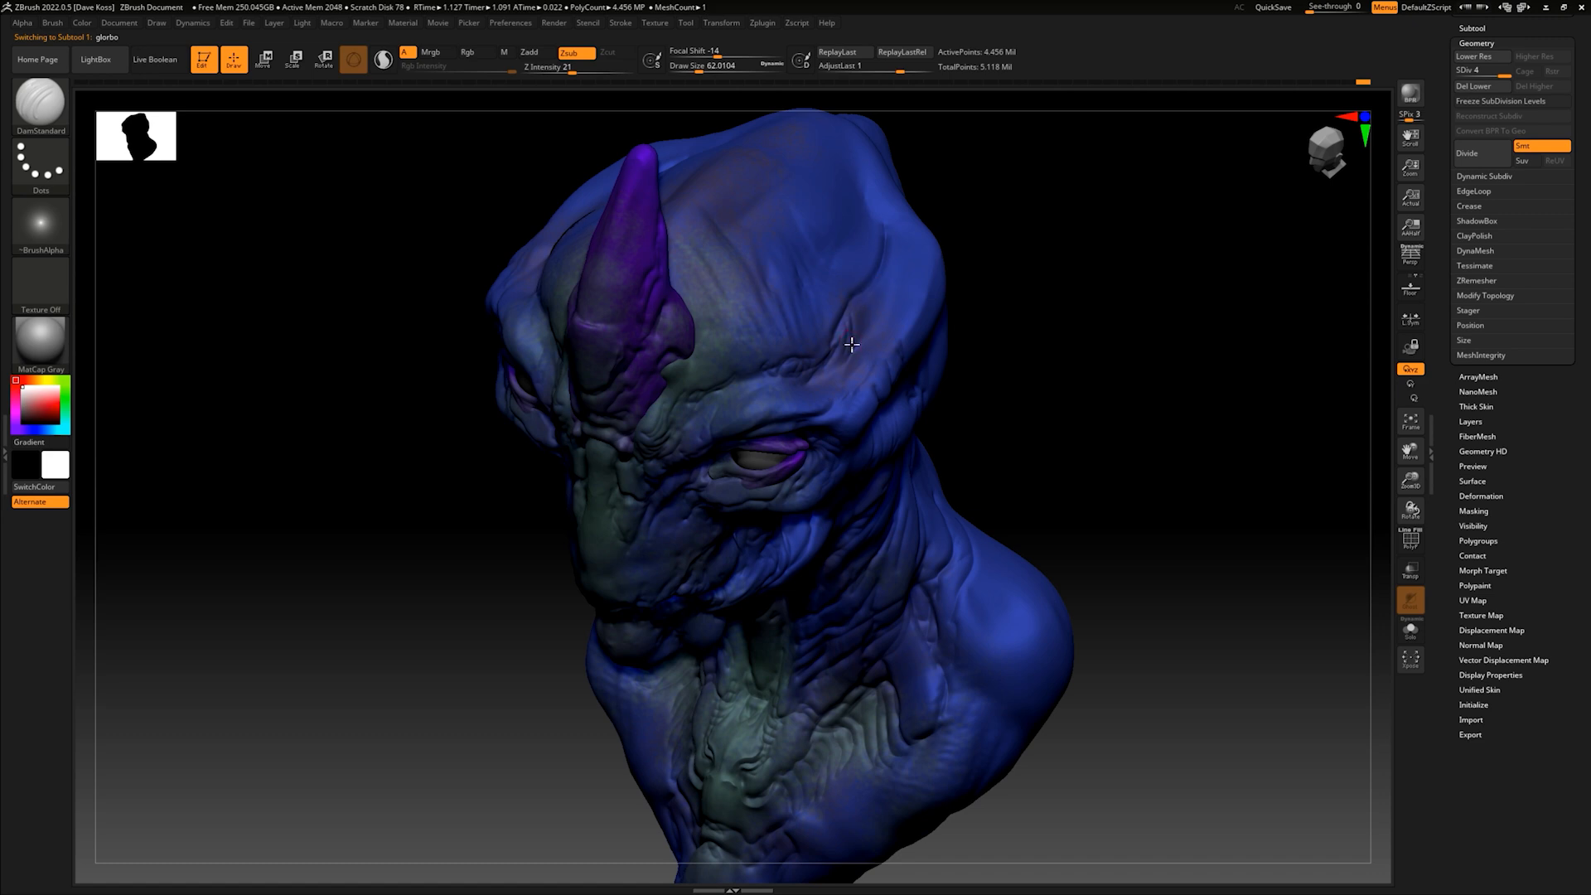
left_click_drag(1016, 314, 990, 291)
left_click_drag(952, 411, 987, 317, "alt")
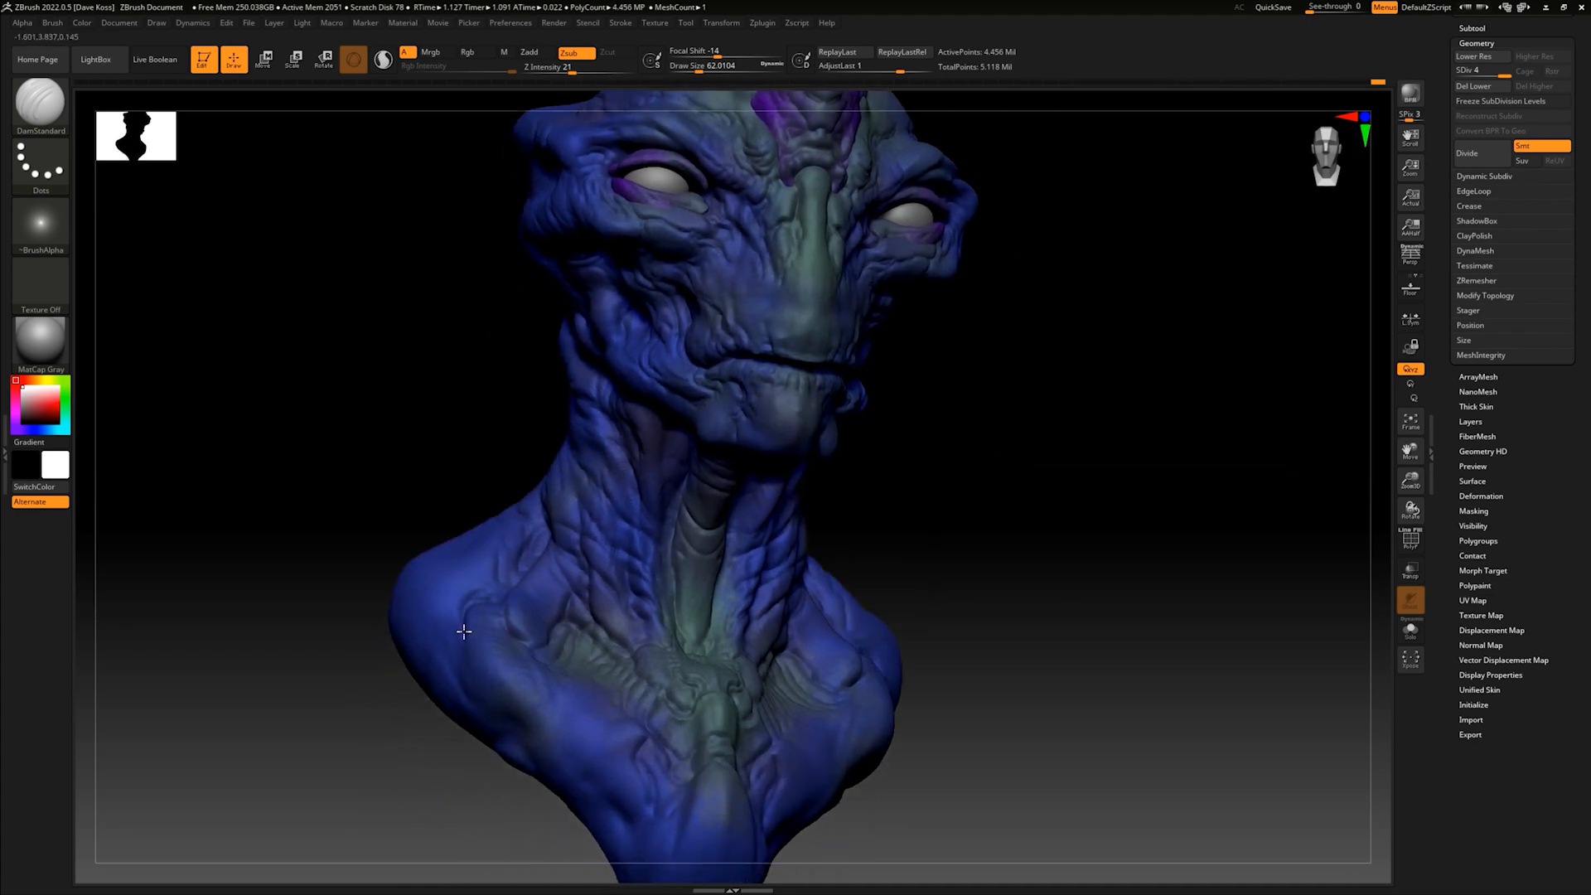
left_click_drag(894, 510, 942, 453, "shift")
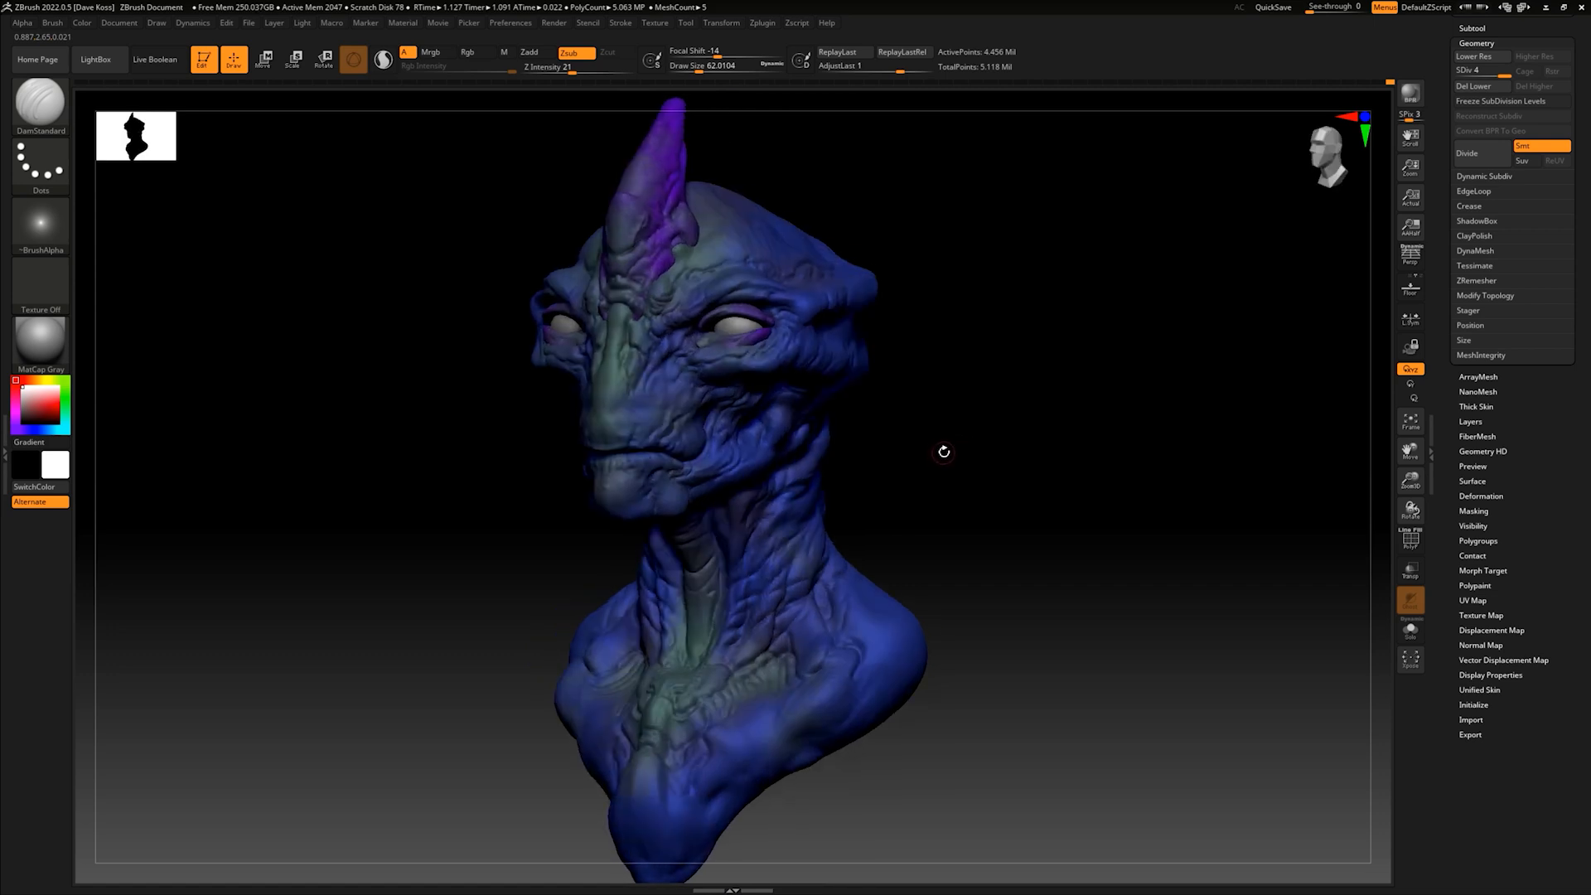
left_click_drag(936, 446, 987, 419)
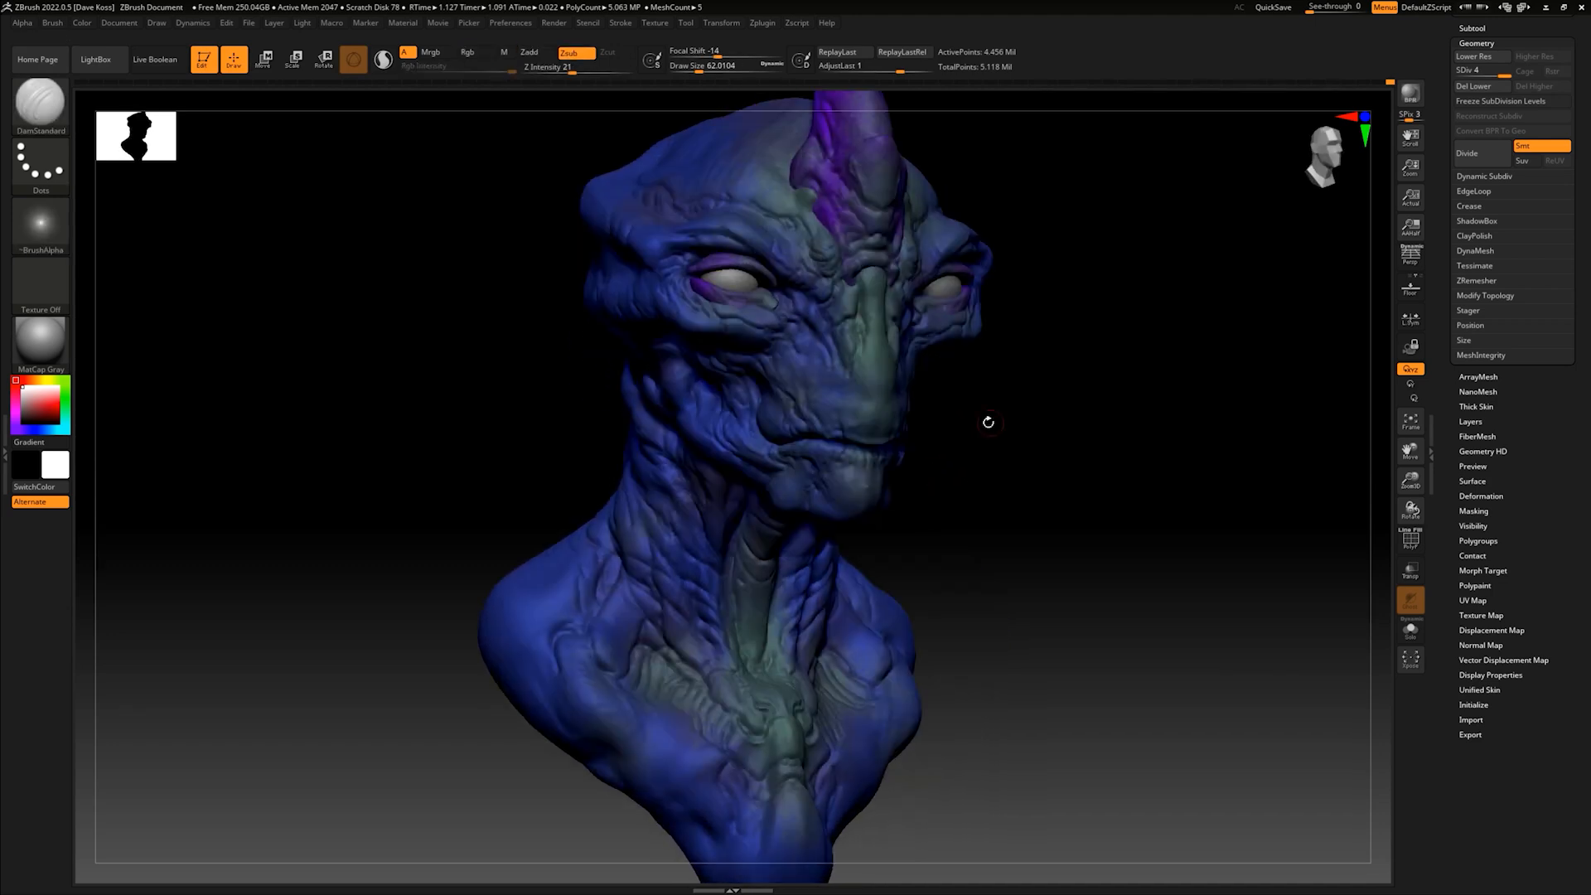
- Set the brush draw size to about 74 and carve folds on the neck behind the jaw
key("space")
left_click_drag(627, 487, 630, 487)
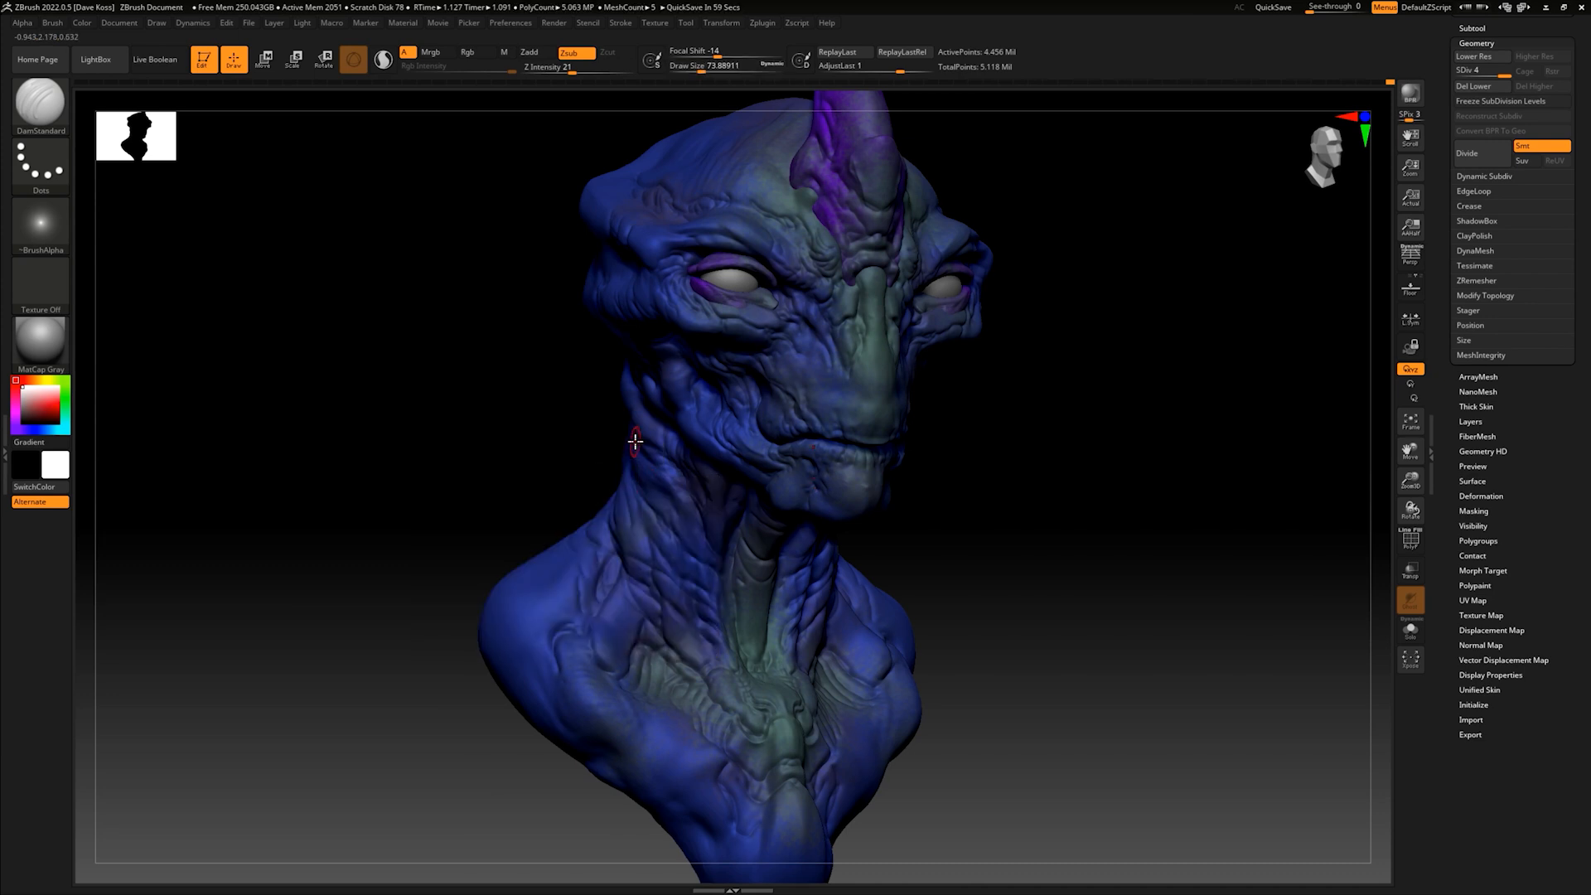
mouse_move(984, 440)
left_mouse_down()
mouse_move(984, 415)
mouse_move(682, 418)
left_mouse_up()
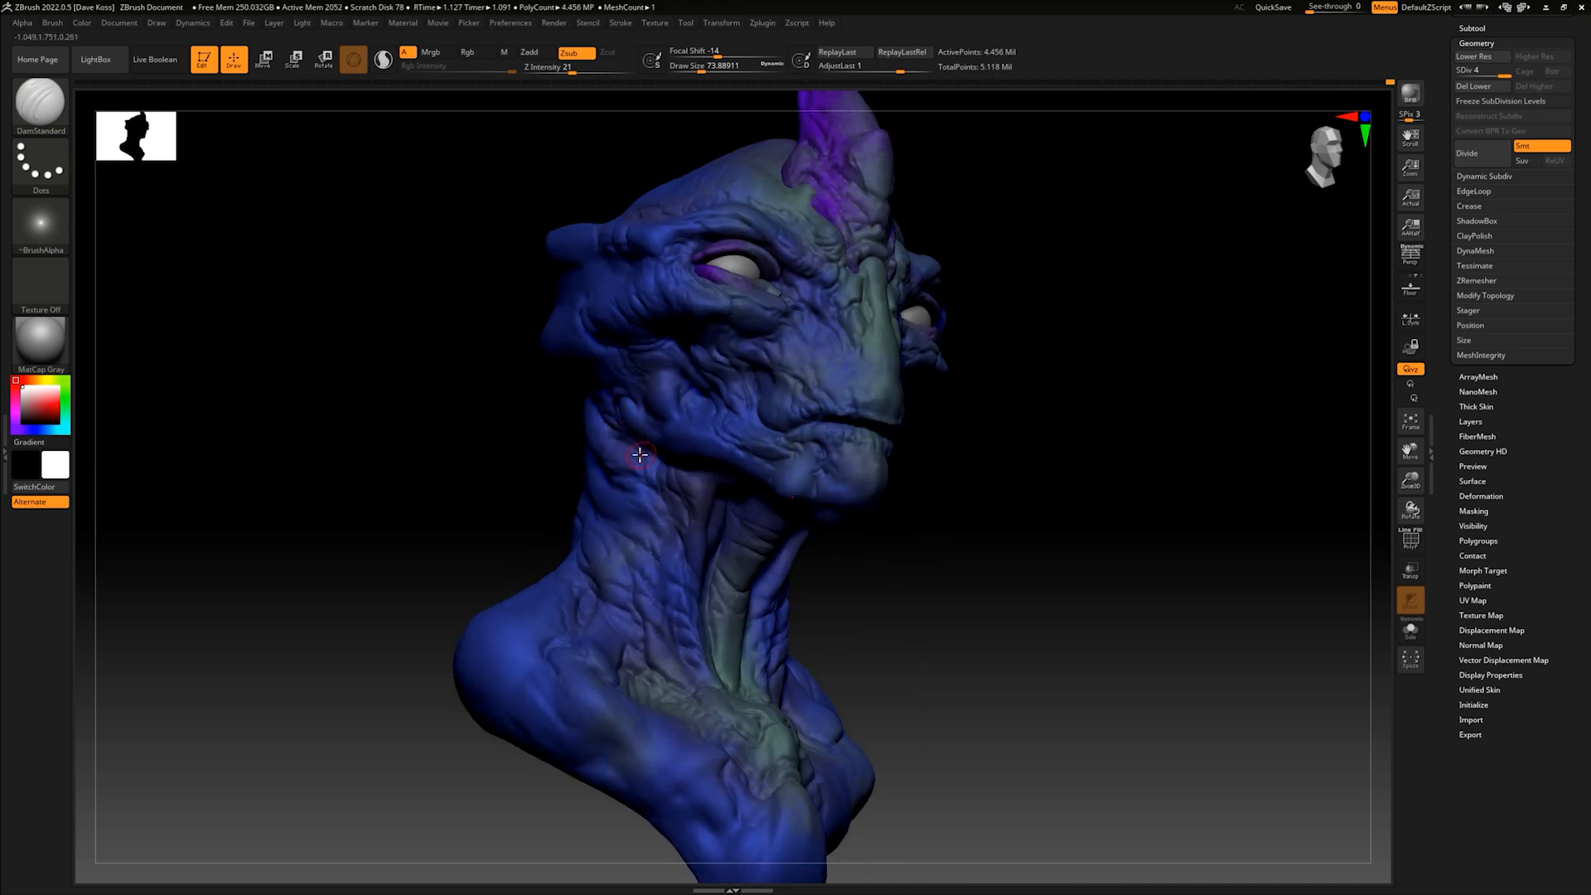
left_click_drag(902, 512, 901, 545)
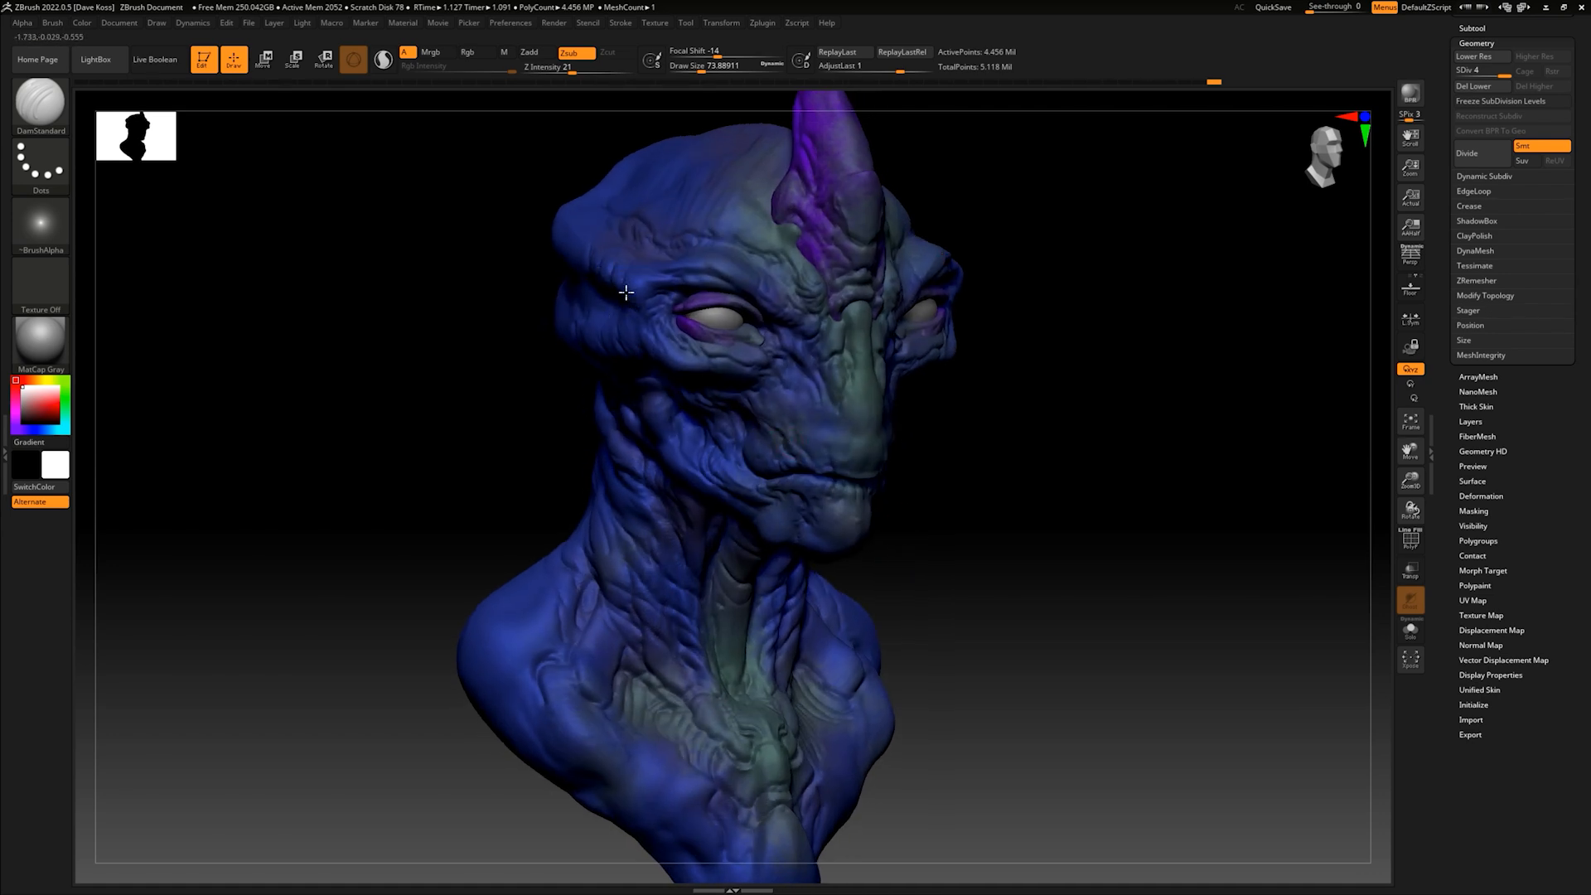
- Carve broad skin creases over the tops and outer sides of both shoulders
mouse_move(987, 376)
left_mouse_down()
mouse_move(1012, 395)
mouse_move(1062, 387)
mouse_move(1041, 453)
mouse_move(951, 461)
left_mouse_up()
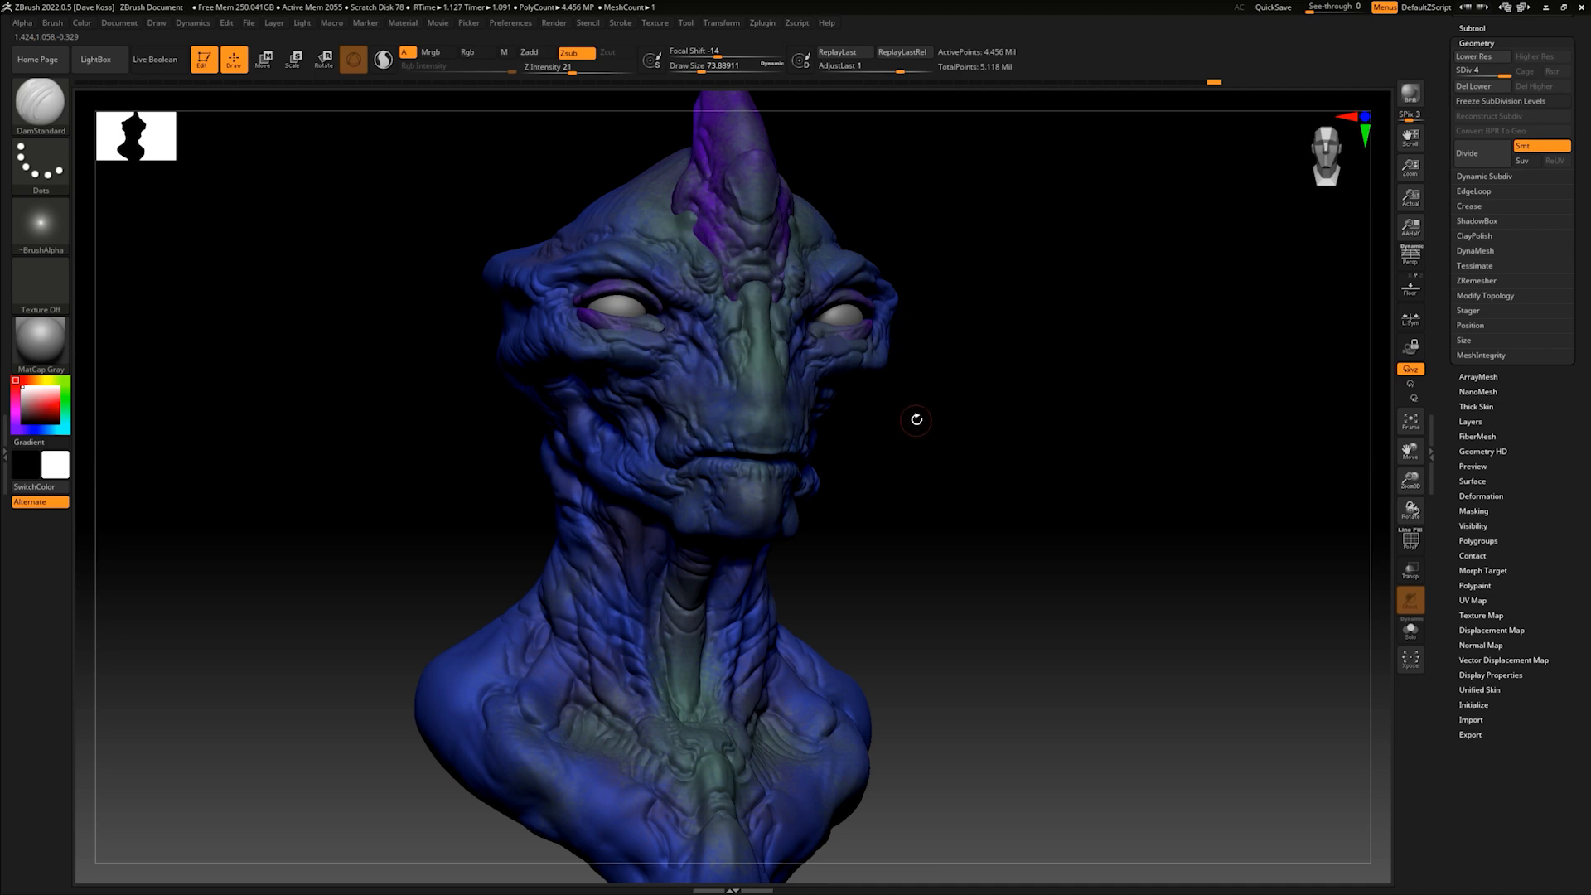
mouse_move(903, 461)
left_mouse_down()
mouse_move(973, 430)
mouse_move(913, 465)
mouse_move(934, 455)
mouse_move(931, 398)
mouse_move(930, 465)
mouse_move(931, 445)
mouse_move(948, 444)
mouse_move(920, 476)
mouse_move(920, 453)
mouse_move(922, 530)
left_mouse_up()
mouse_move(461, 628)
left_mouse_down()
mouse_move(470, 714)
mouse_move(441, 664)
mouse_move(460, 709)
left_mouse_up()
left_click_drag(1000, 572, 984, 500)
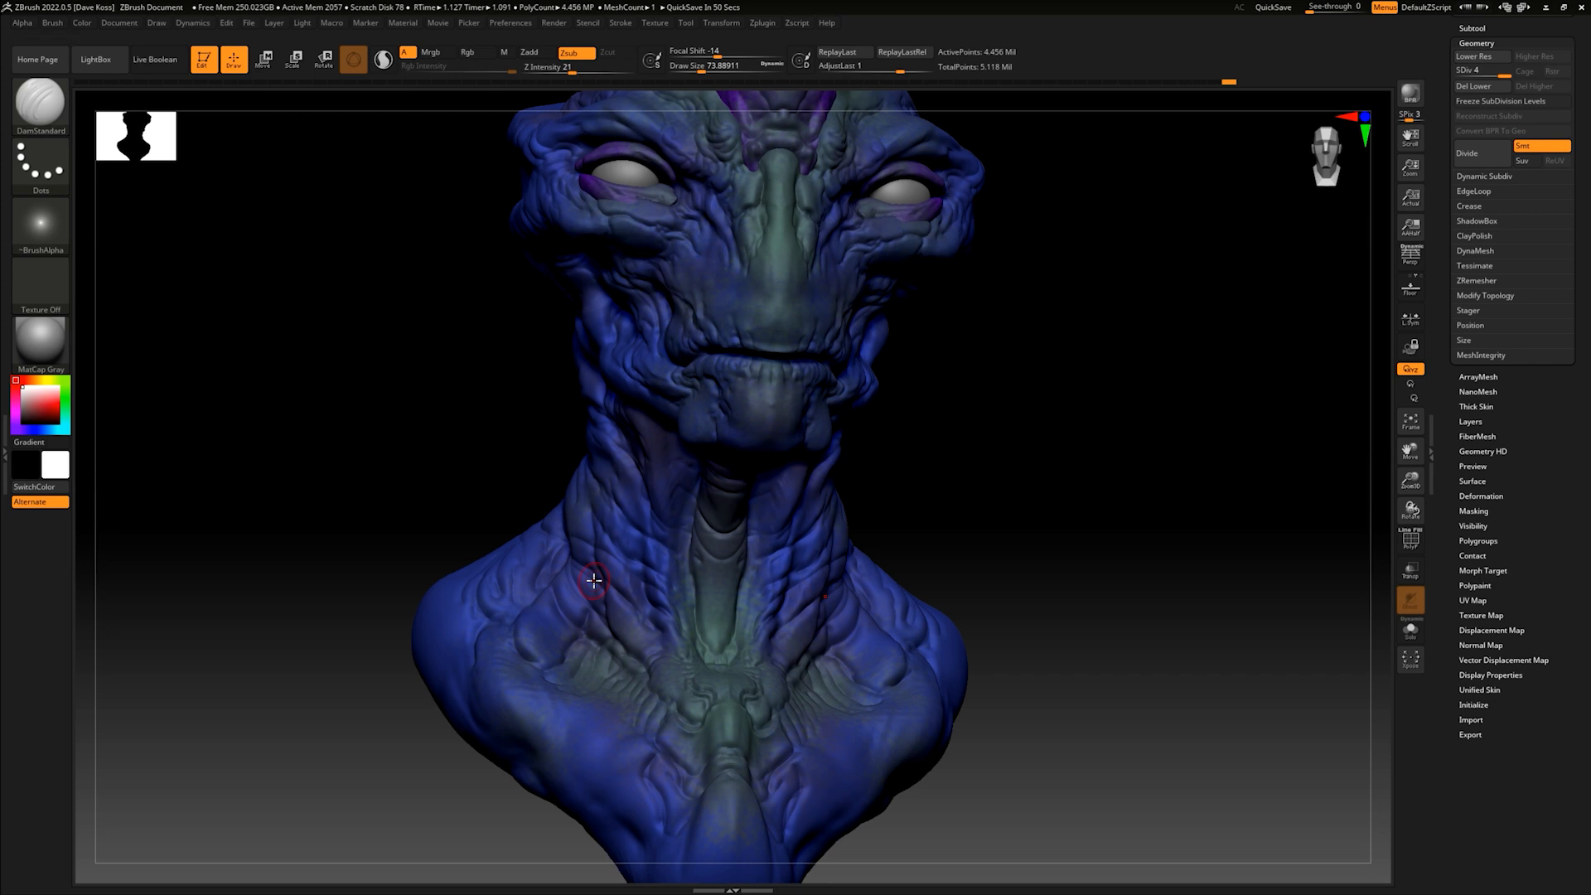
- Smooth the skin folds on the front of the neck beside the throat
left_click_drag(962, 508, 995, 486)
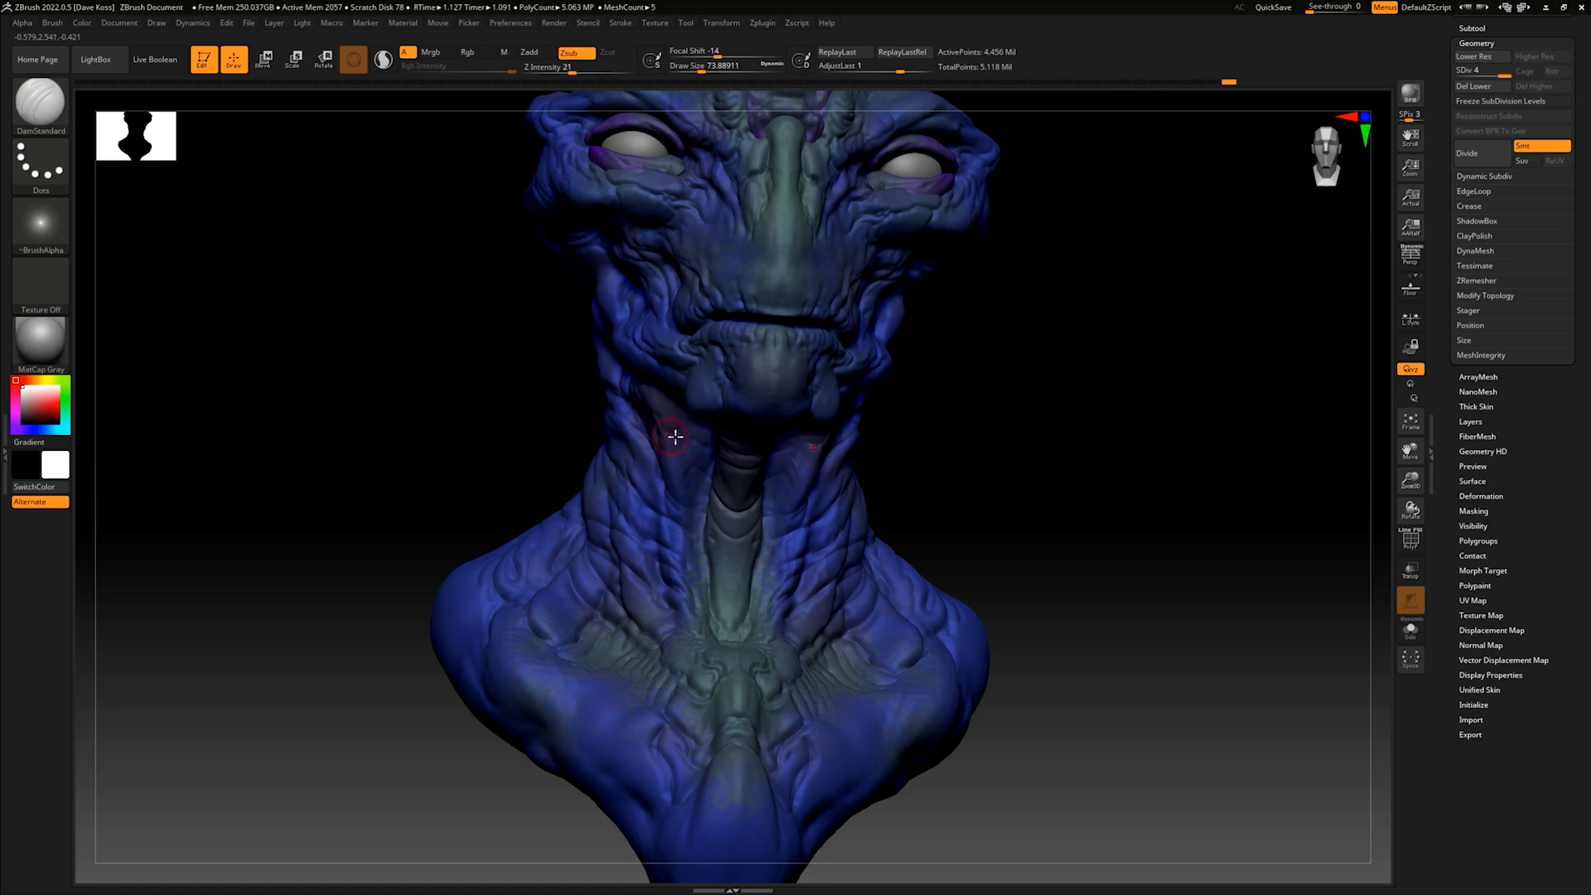
key("shift")
mouse_move(670, 441)
left_mouse_down("shift")
mouse_move(649, 552)
mouse_move(610, 519)
mouse_move(614, 562)
left_mouse_up("shift")
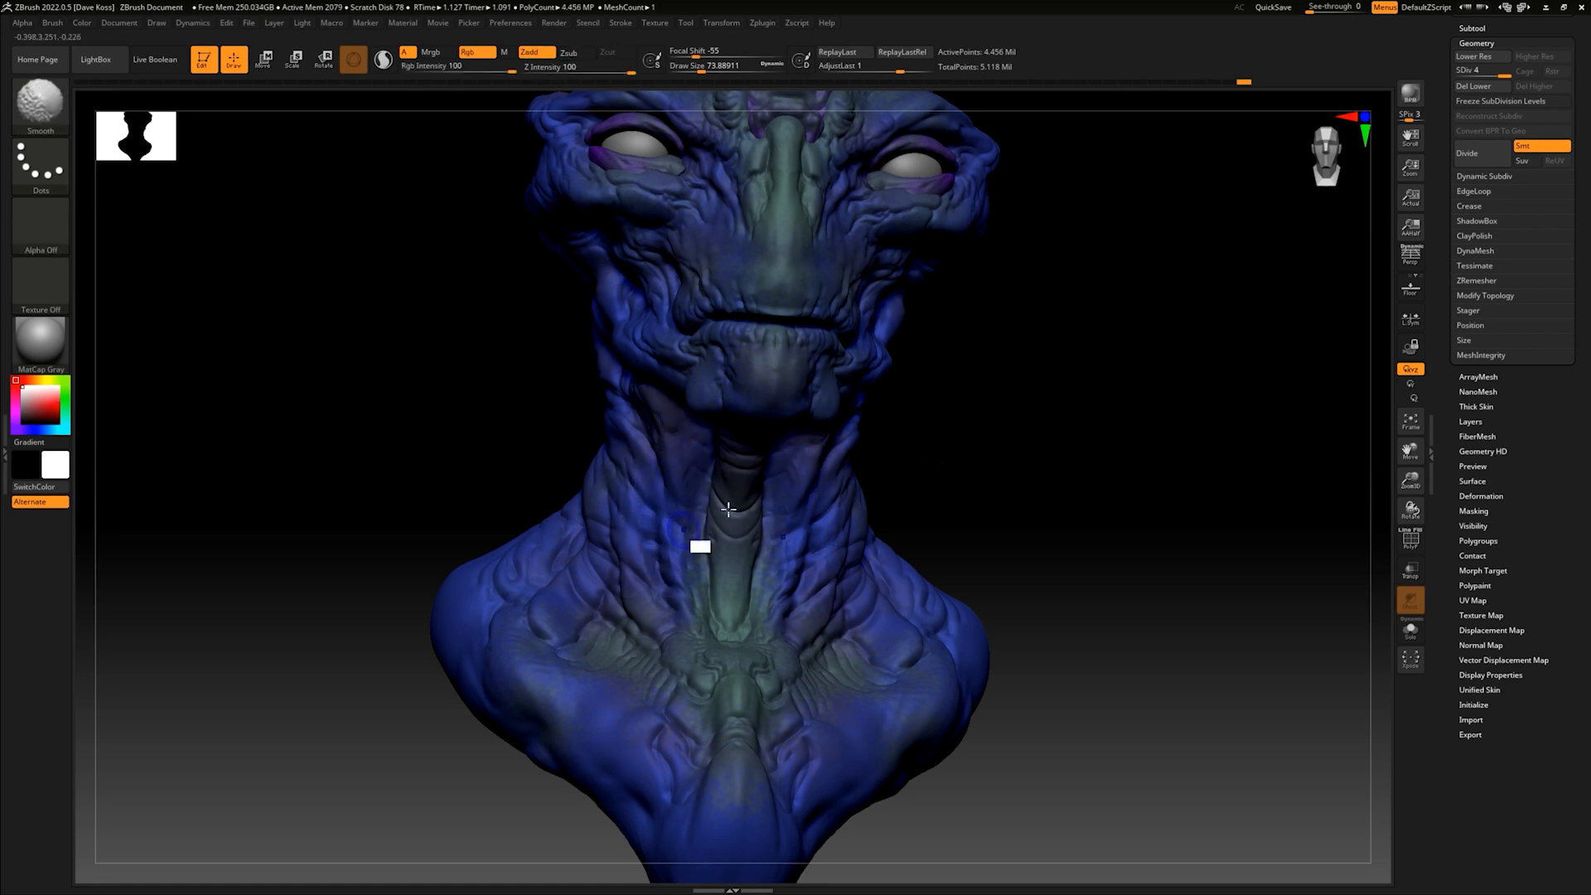
mouse_move(988, 523)
left_mouse_down()
mouse_move(981, 480)
mouse_move(956, 487)
mouse_move(954, 526)
left_mouse_up()
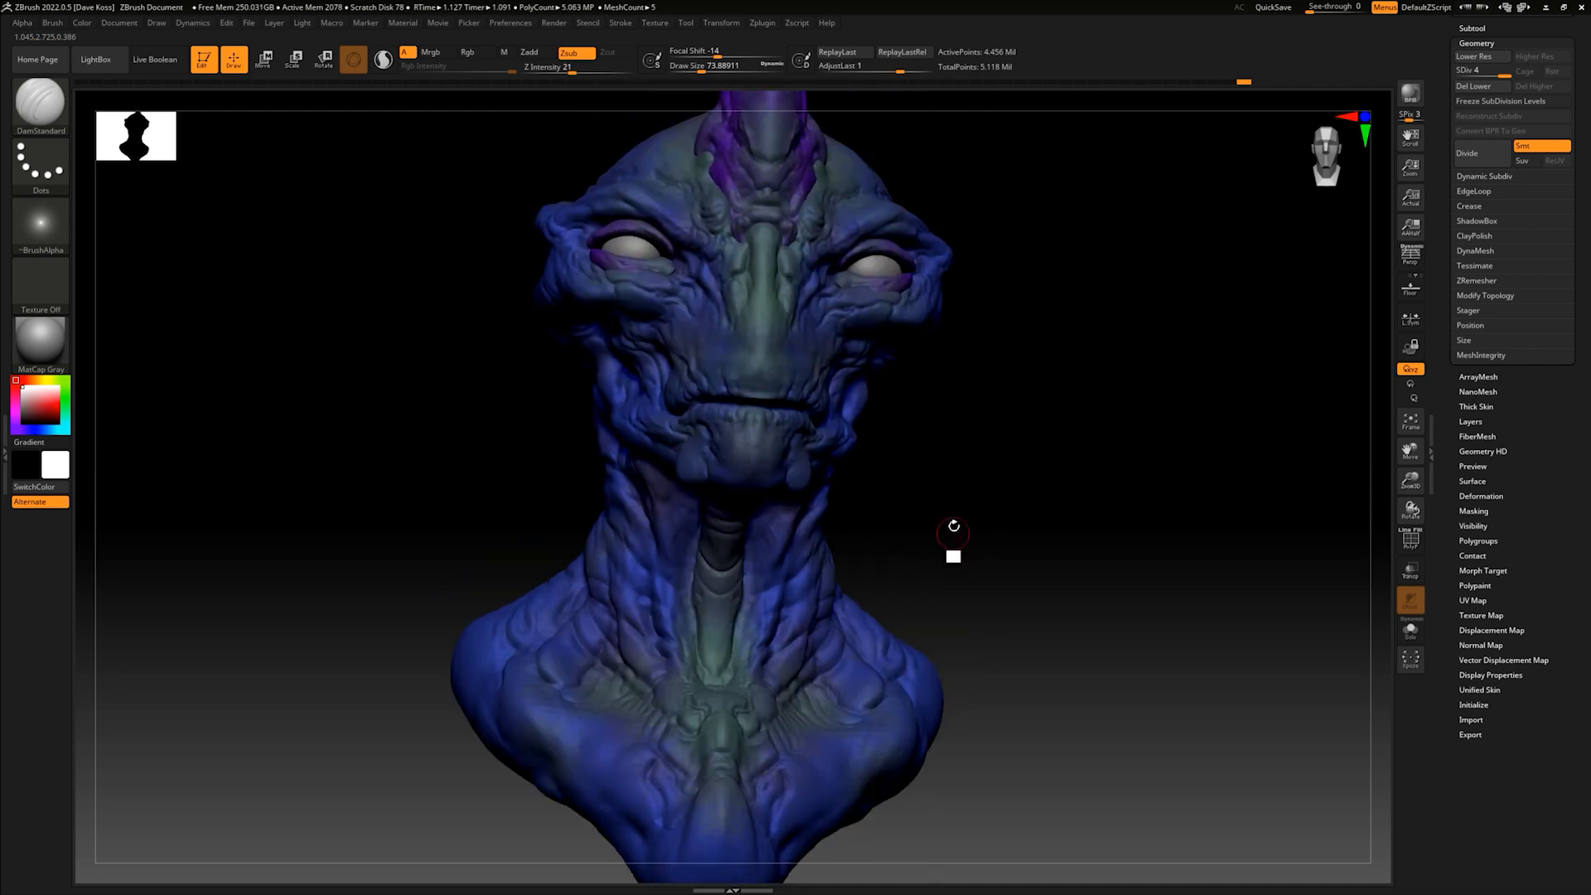
- Carve vertical creases on the side of the head behind the eye and along the brow's rear edge
left_click_drag(981, 466, 910, 474)
left_click_drag(584, 405, 568, 343)
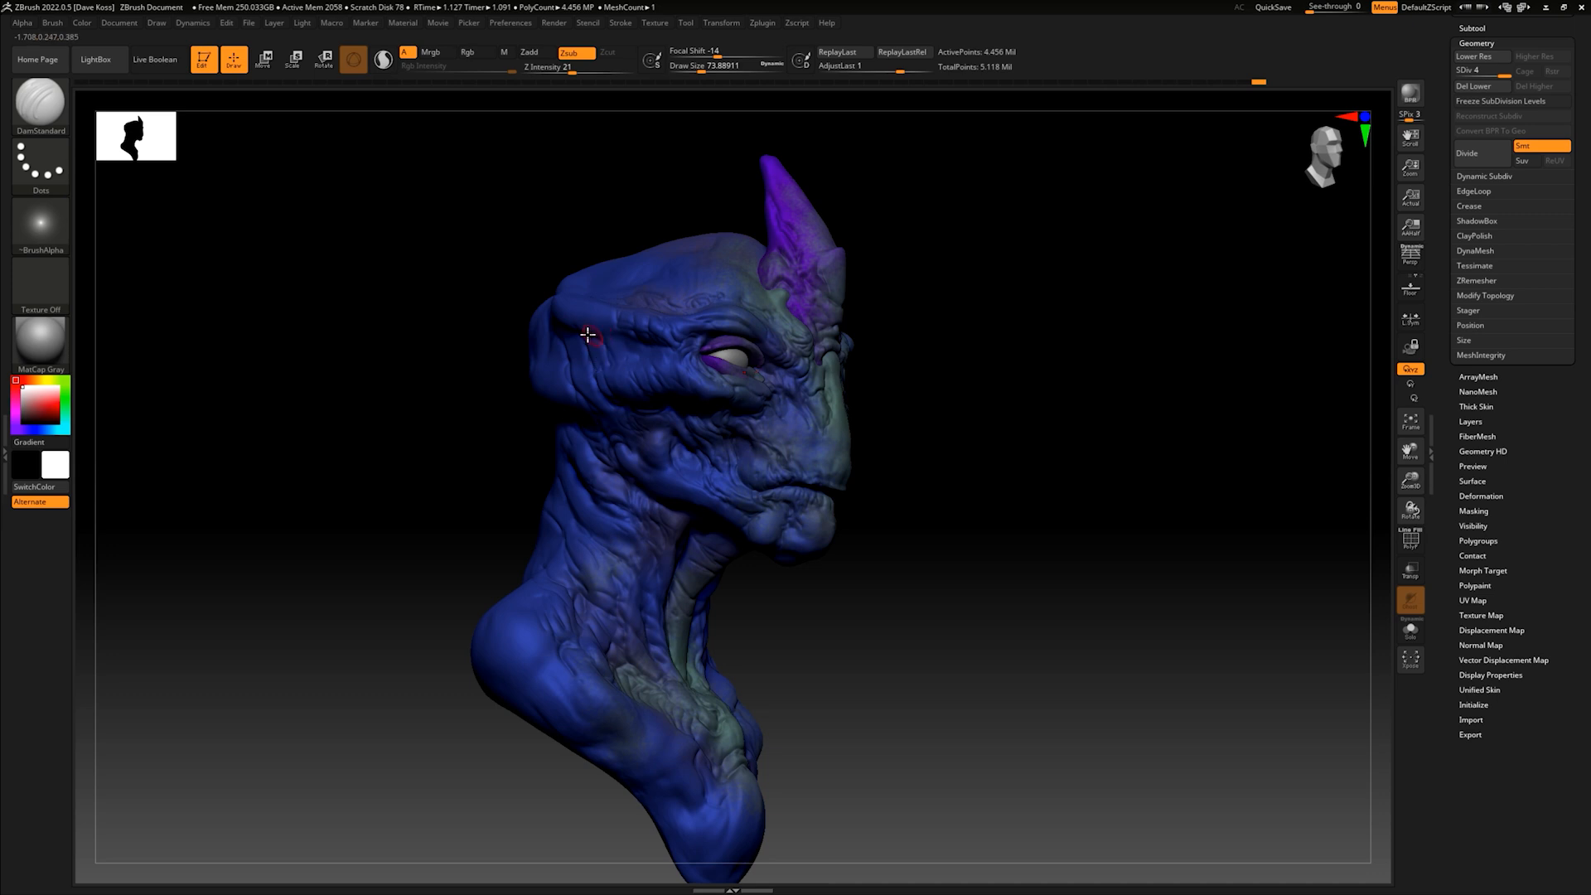
left_click_drag(965, 421, 953, 418)
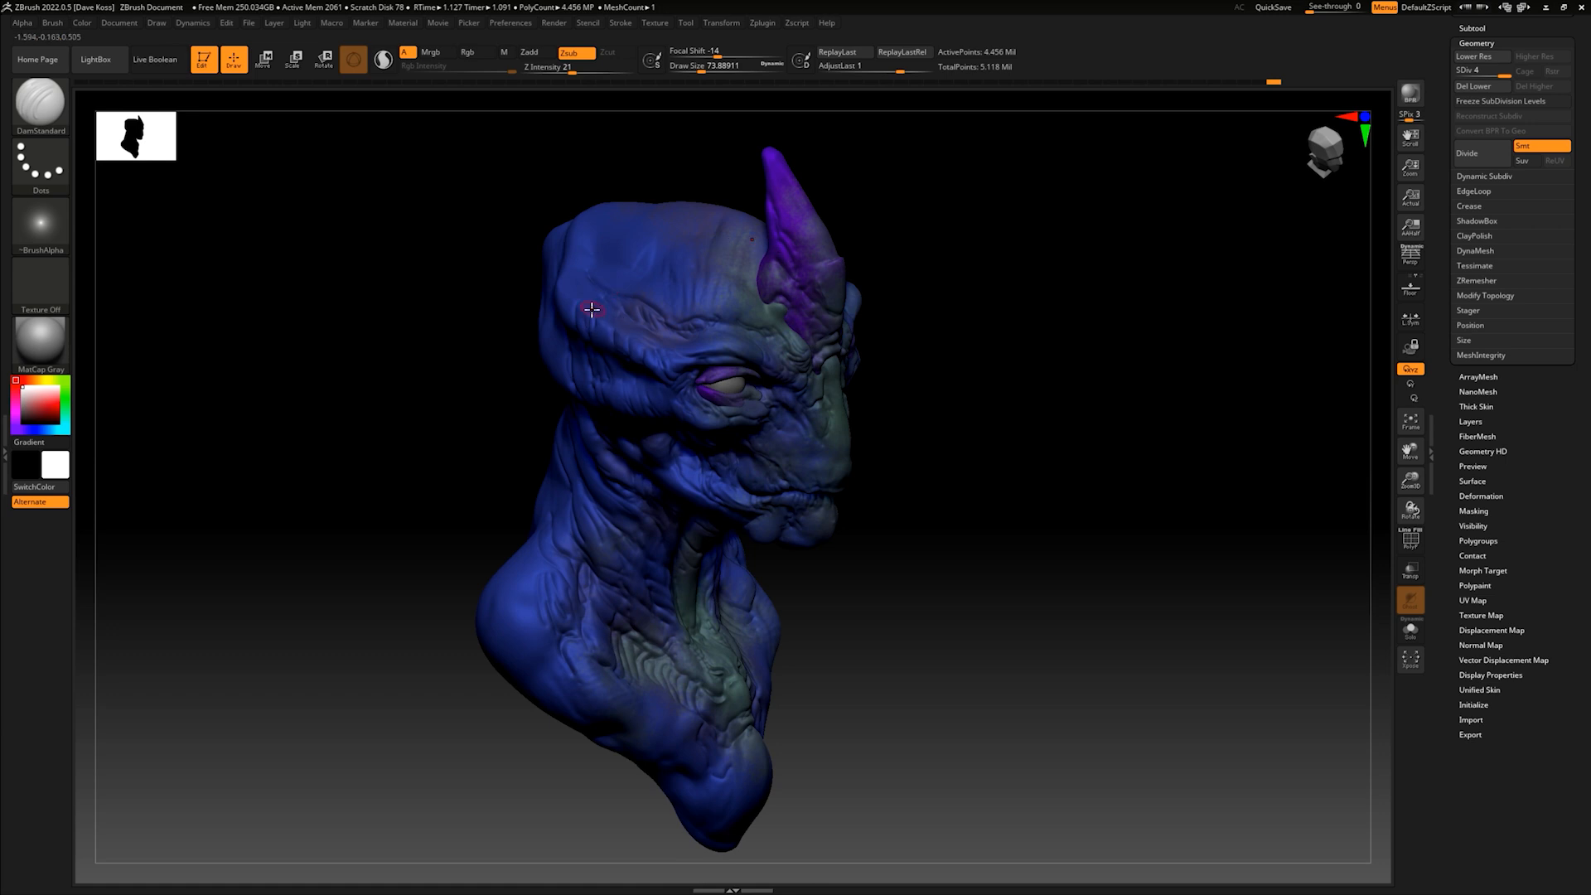
mouse_move(986, 332)
left_mouse_down()
mouse_move(1006, 341)
mouse_move(962, 419)
mouse_move(903, 445)
mouse_move(898, 430)
mouse_move(942, 420)
mouse_move(923, 440)
mouse_move(928, 419)
mouse_move(906, 423)
mouse_move(937, 437)
mouse_move(933, 458)
mouse_move(909, 448)
mouse_move(909, 494)
mouse_move(948, 468)
mouse_move(934, 426)
left_mouse_up()
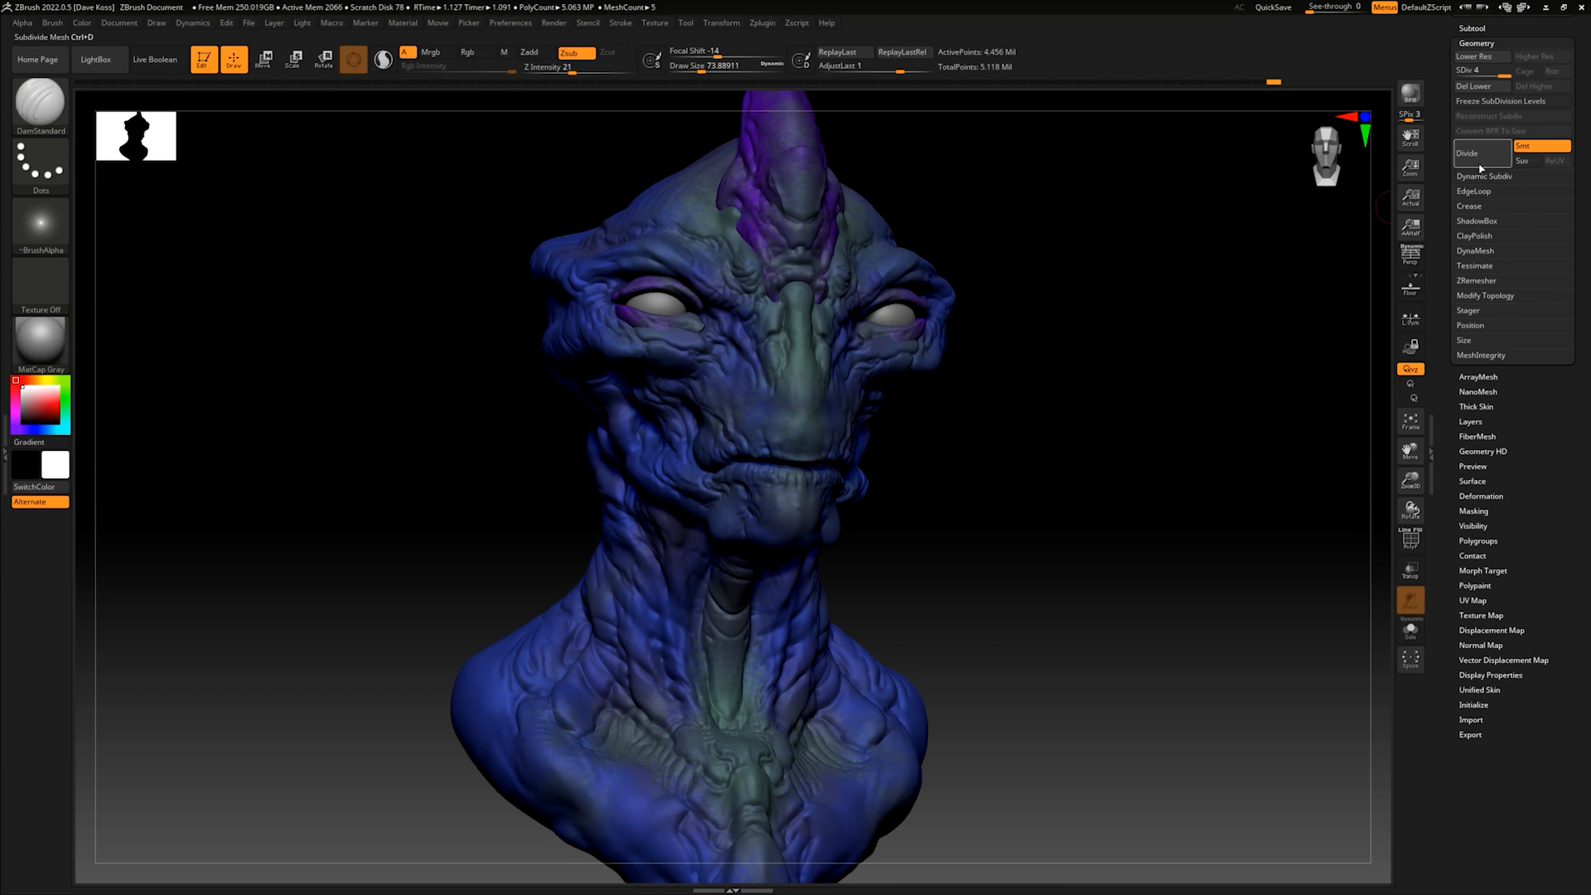
- Make the creature's eyeballs the active subtool and choose a near-black colour for them
left_click_drag(1442, 167, 1440, 421)
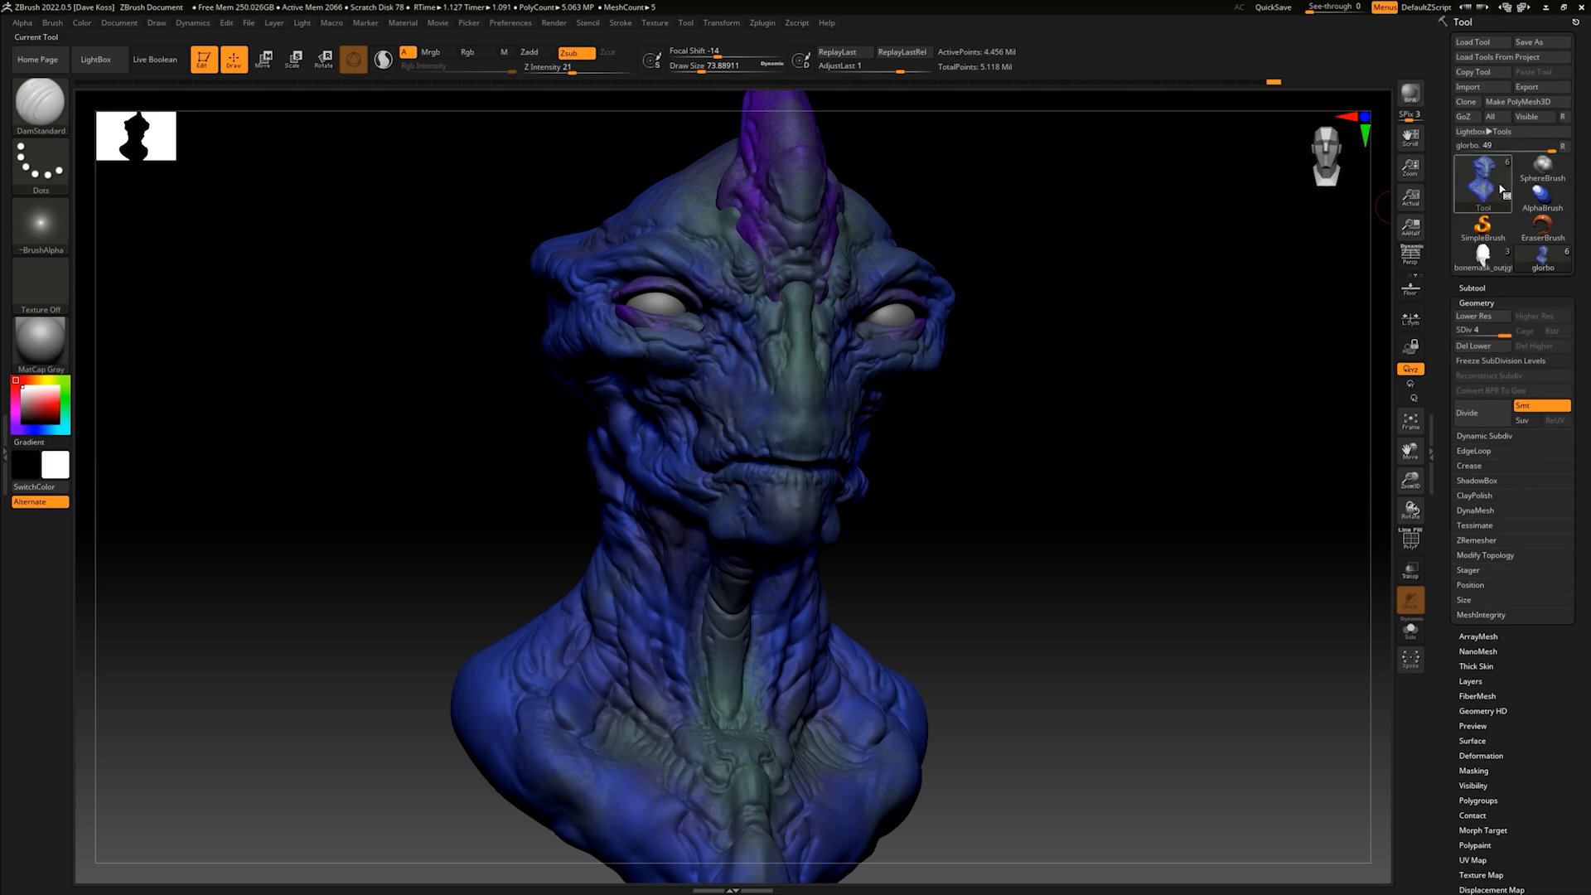
key("n")
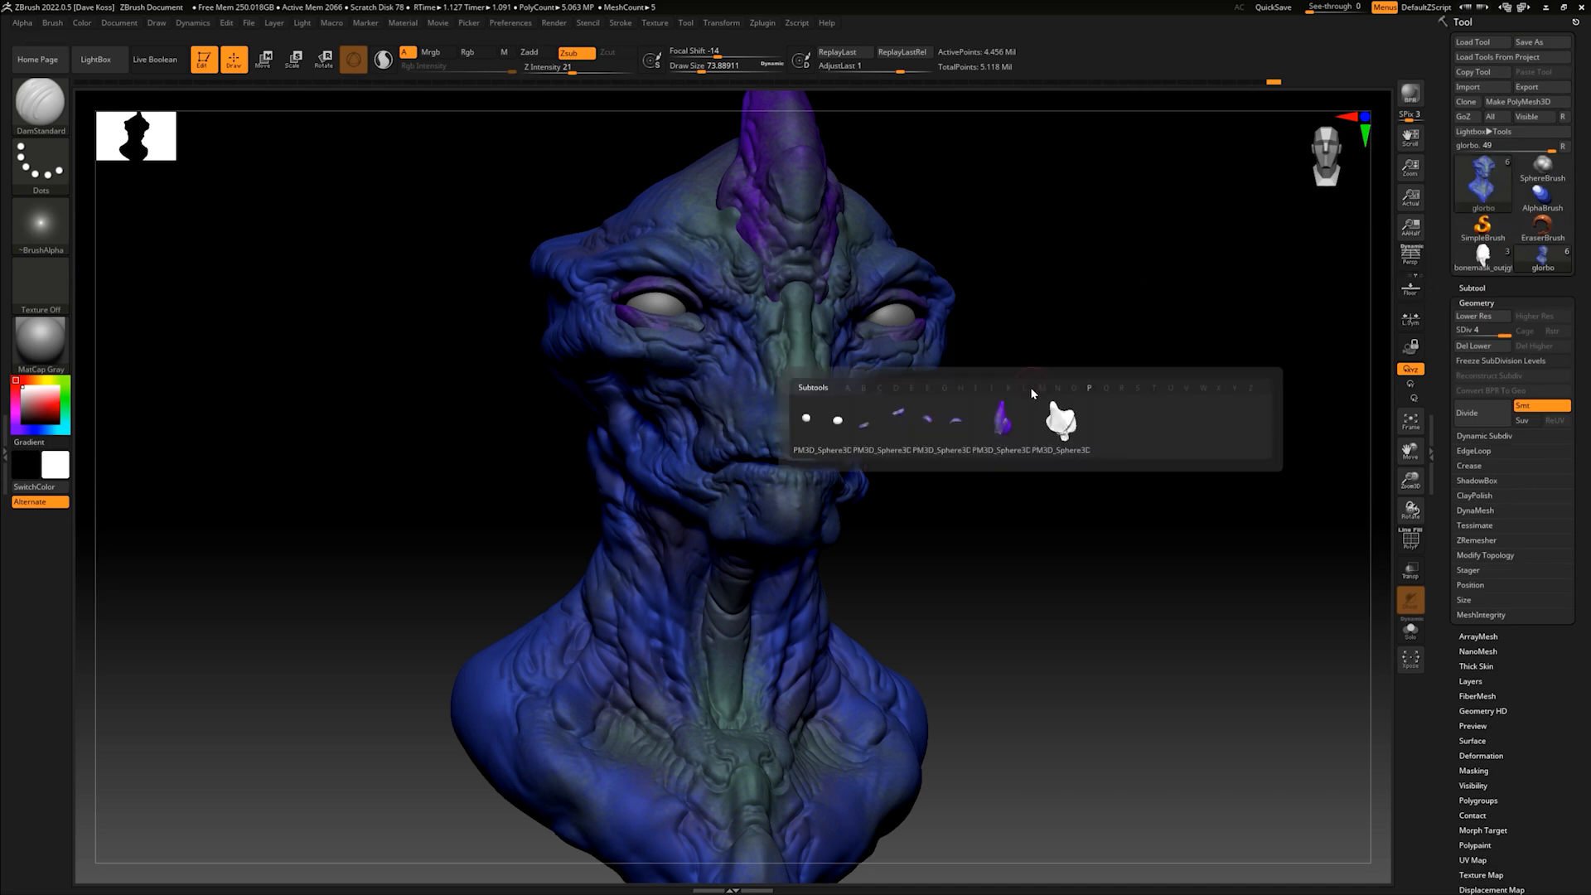
left_click(831, 429)
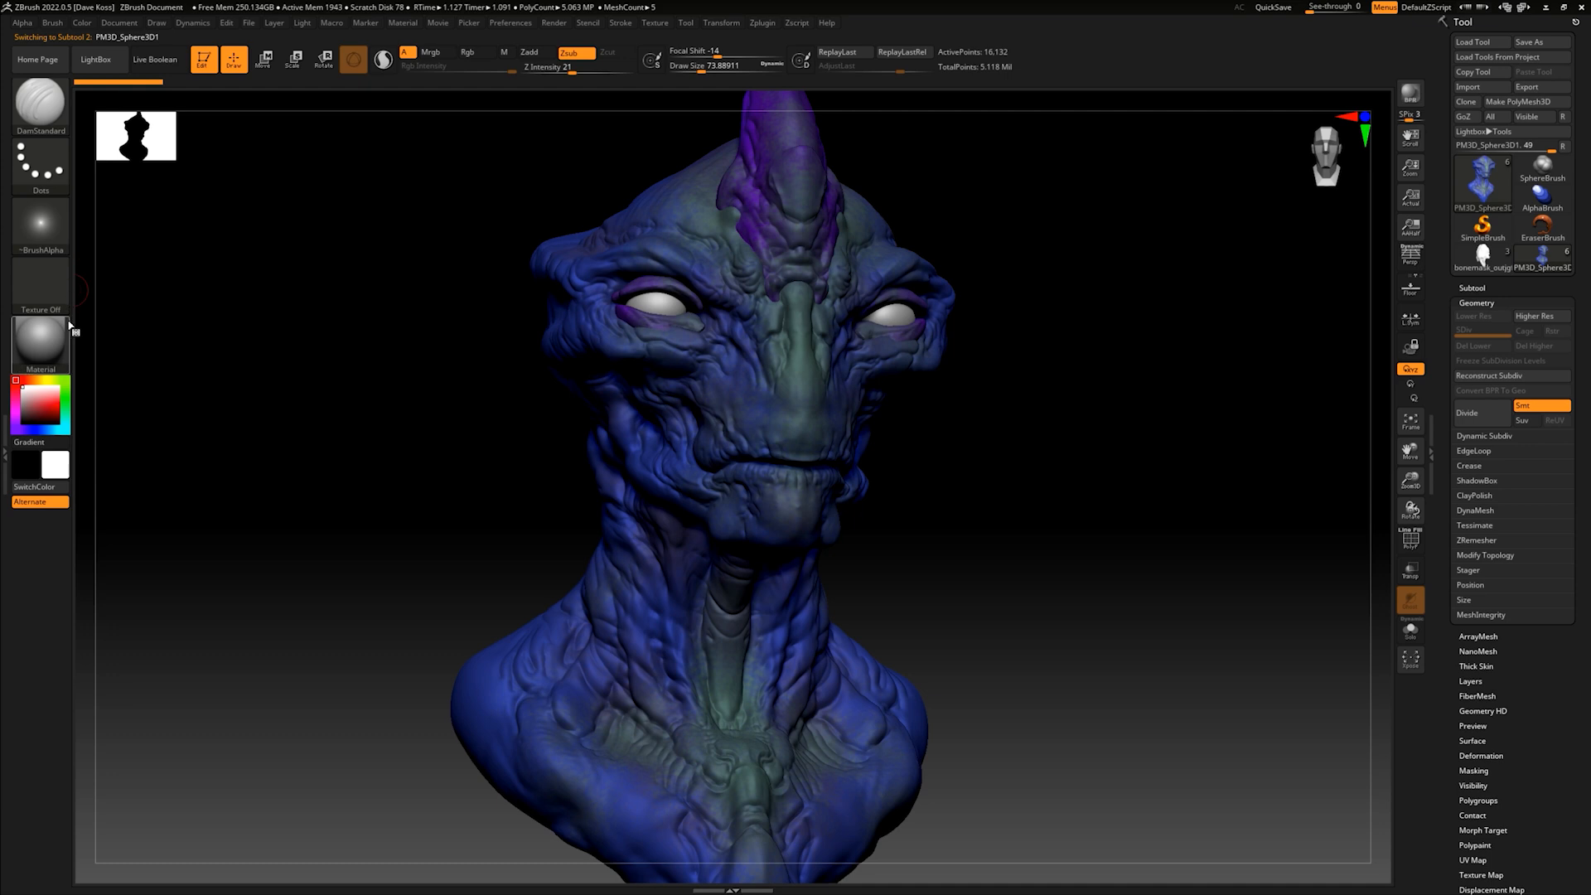
left_click(54, 475)
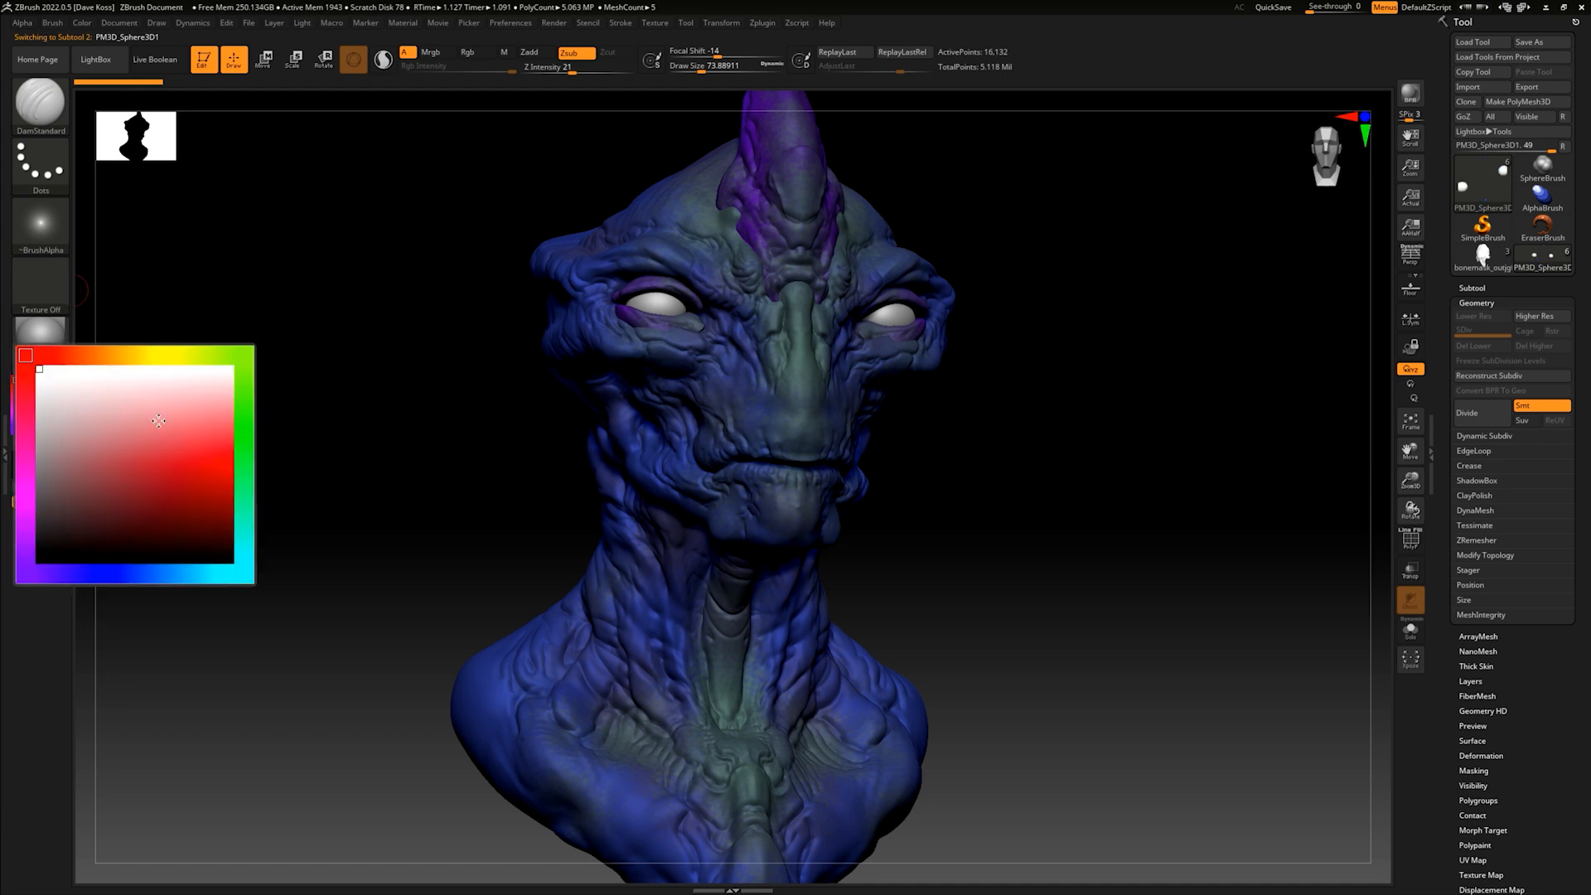
left_click_drag(91, 528, 37, 563)
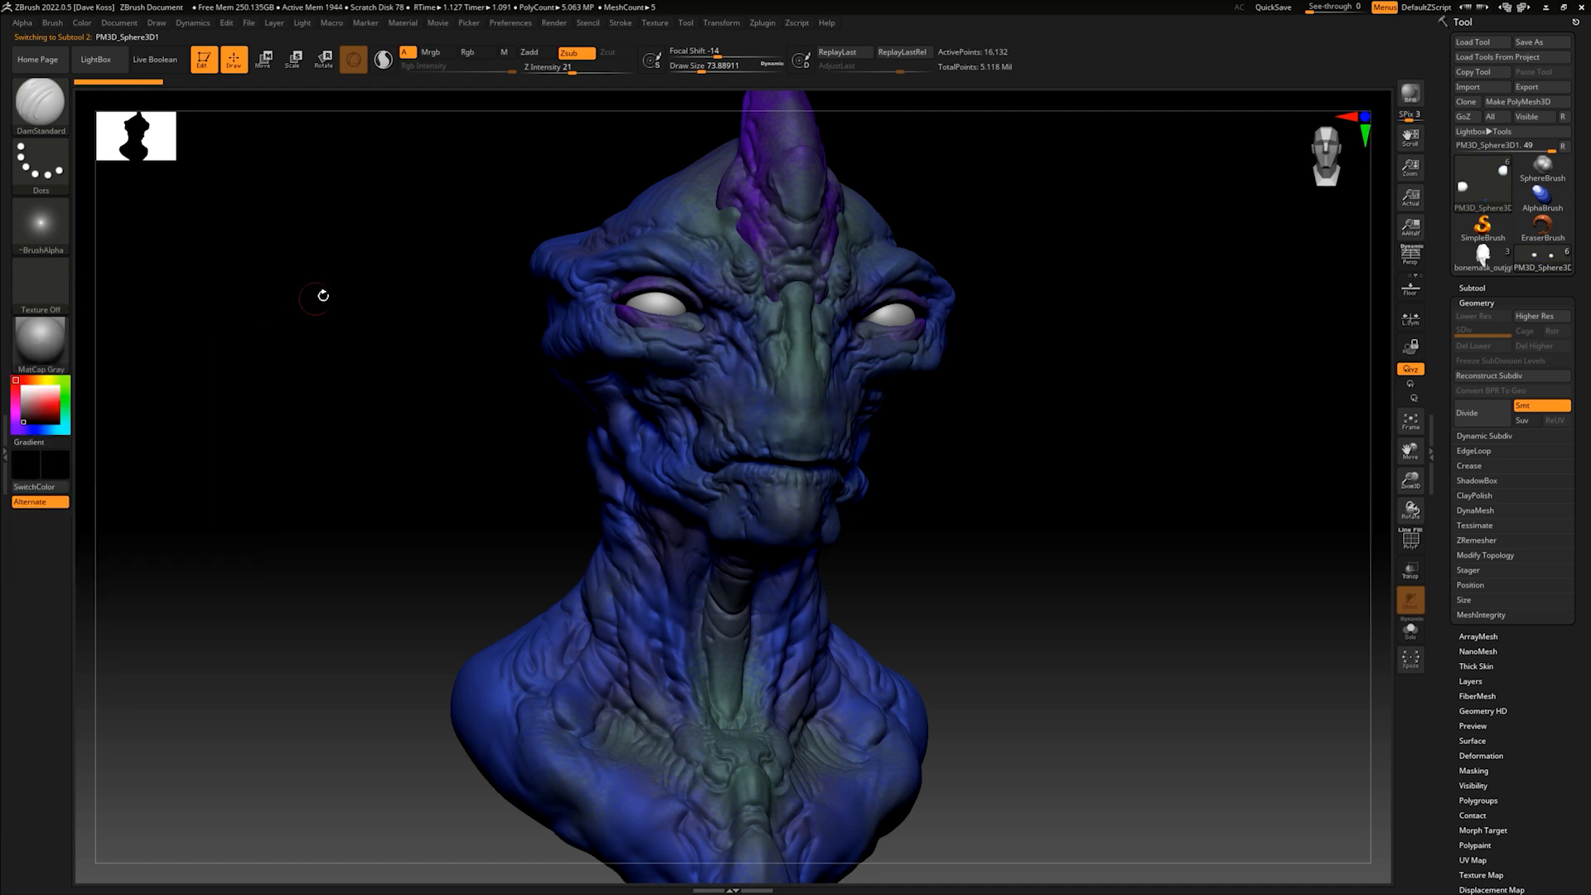
left_click(47, 341)
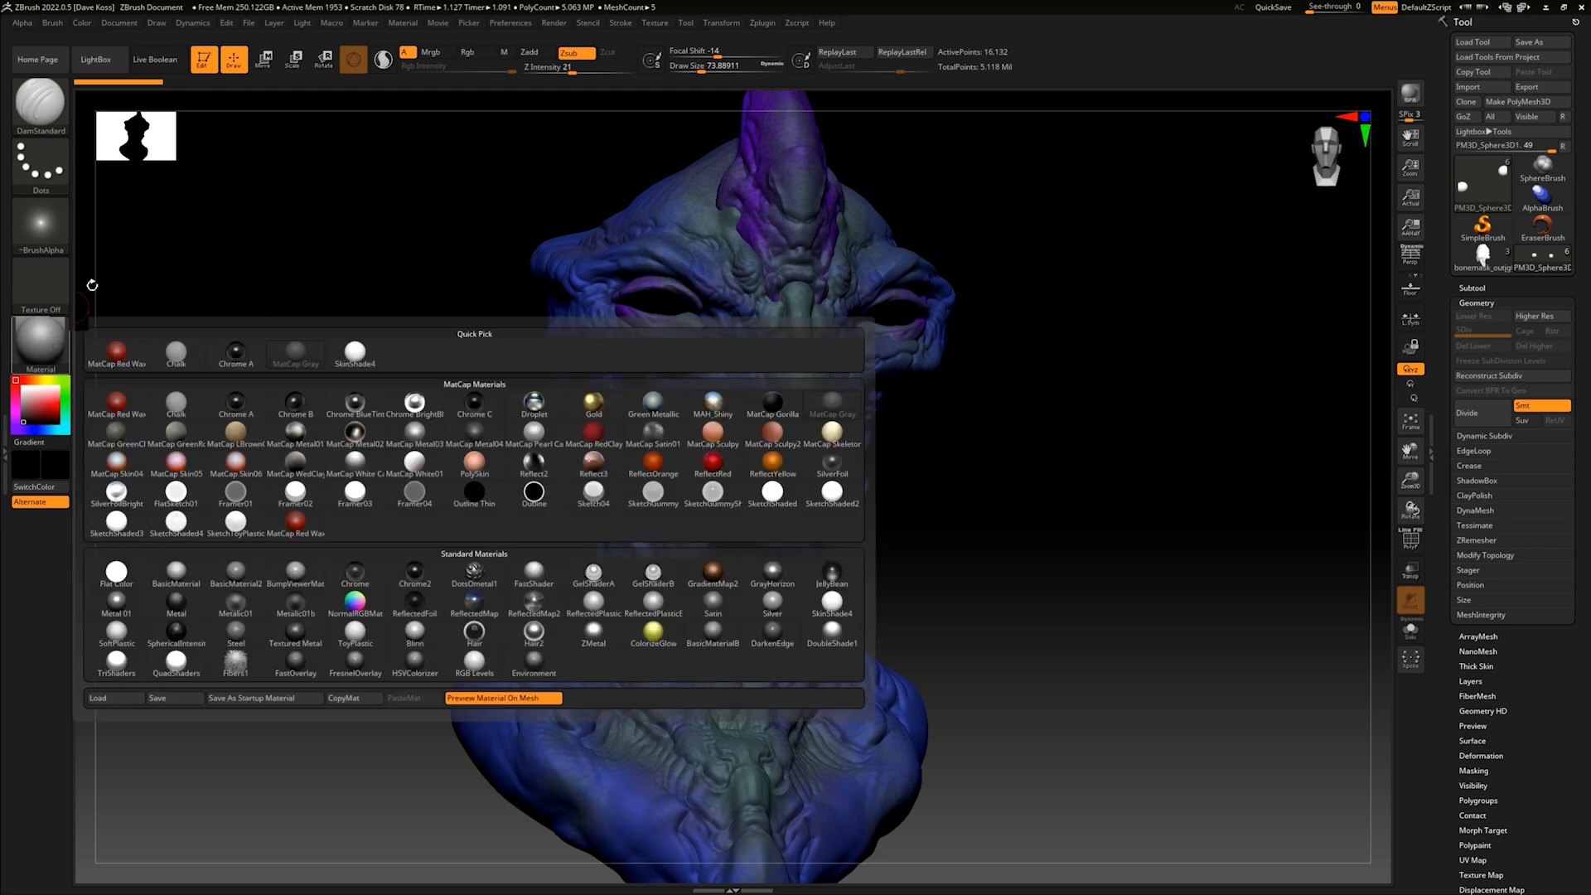
- Enable Rgb colouring at intensity 100 for the eyeballs and open the colour fill options
left_click(471, 53)
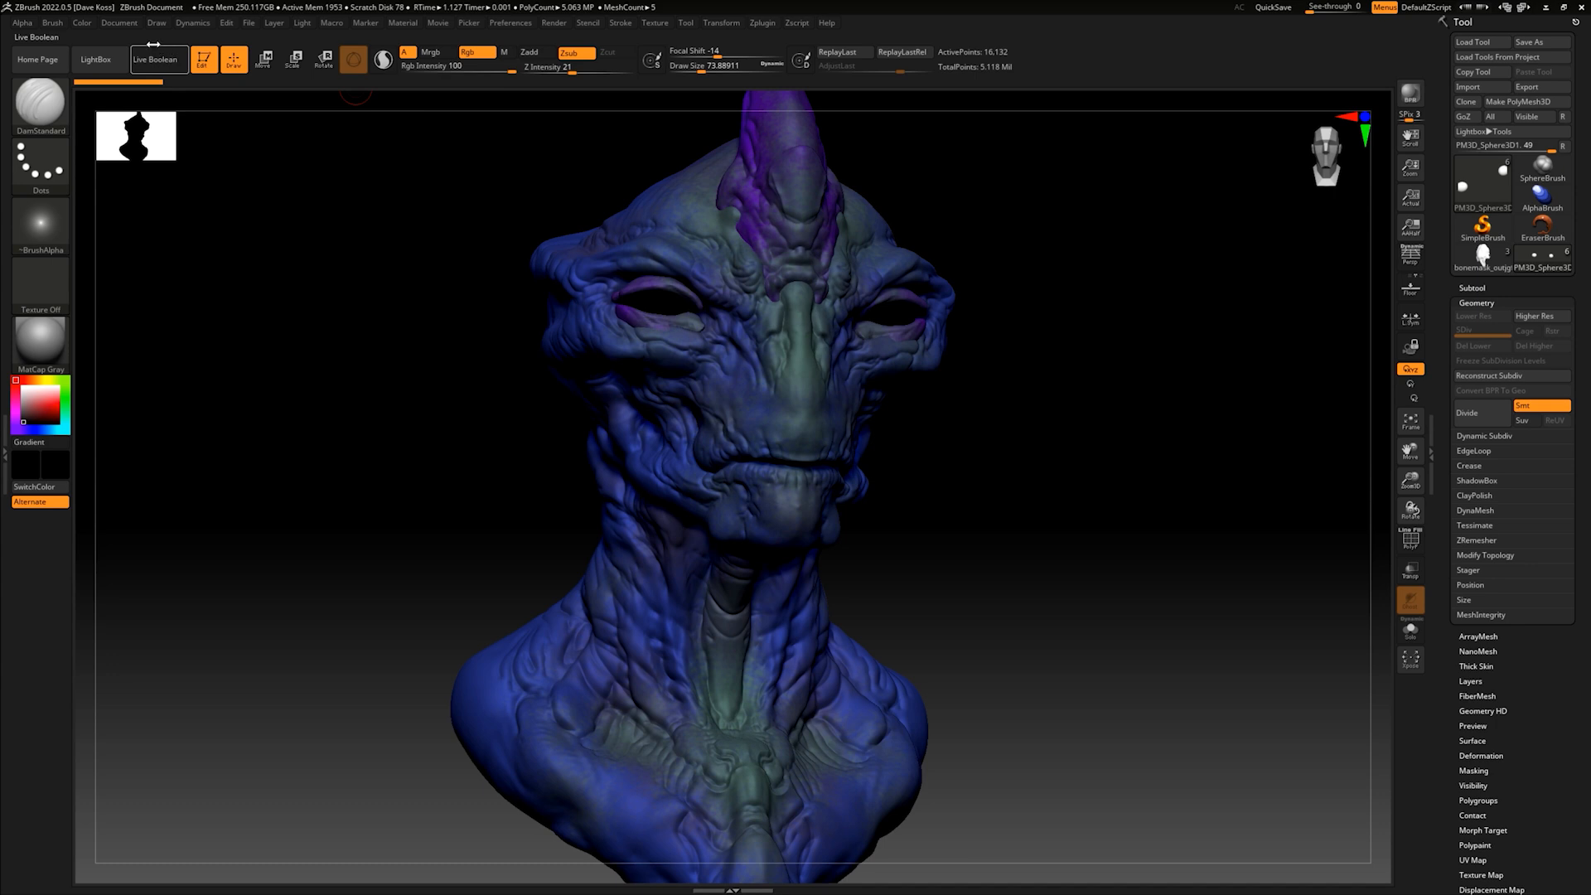
left_click(82, 23)
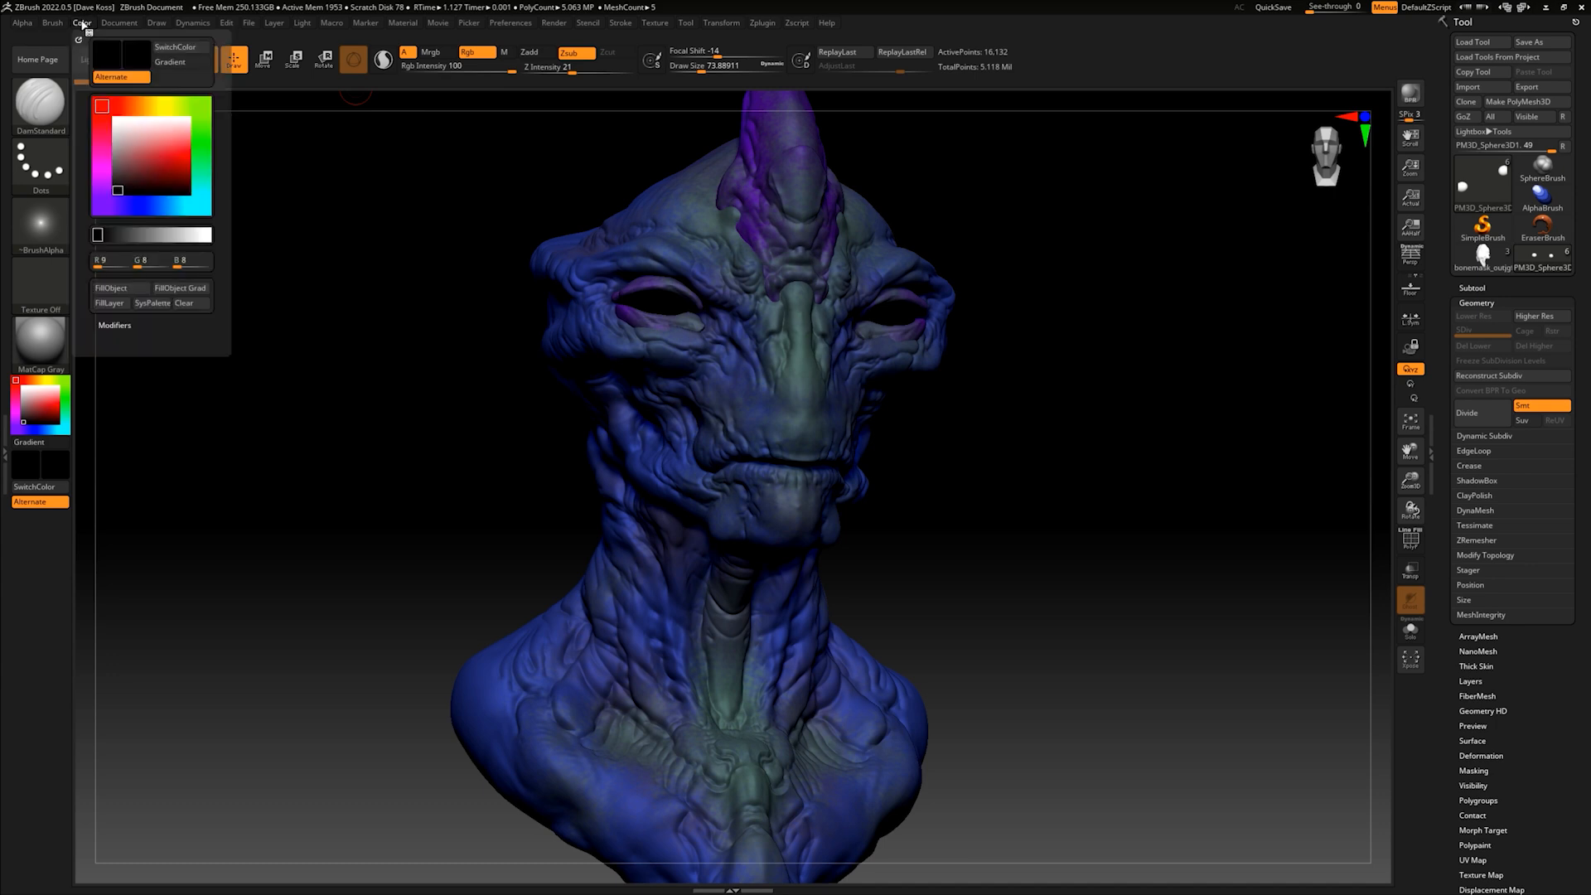
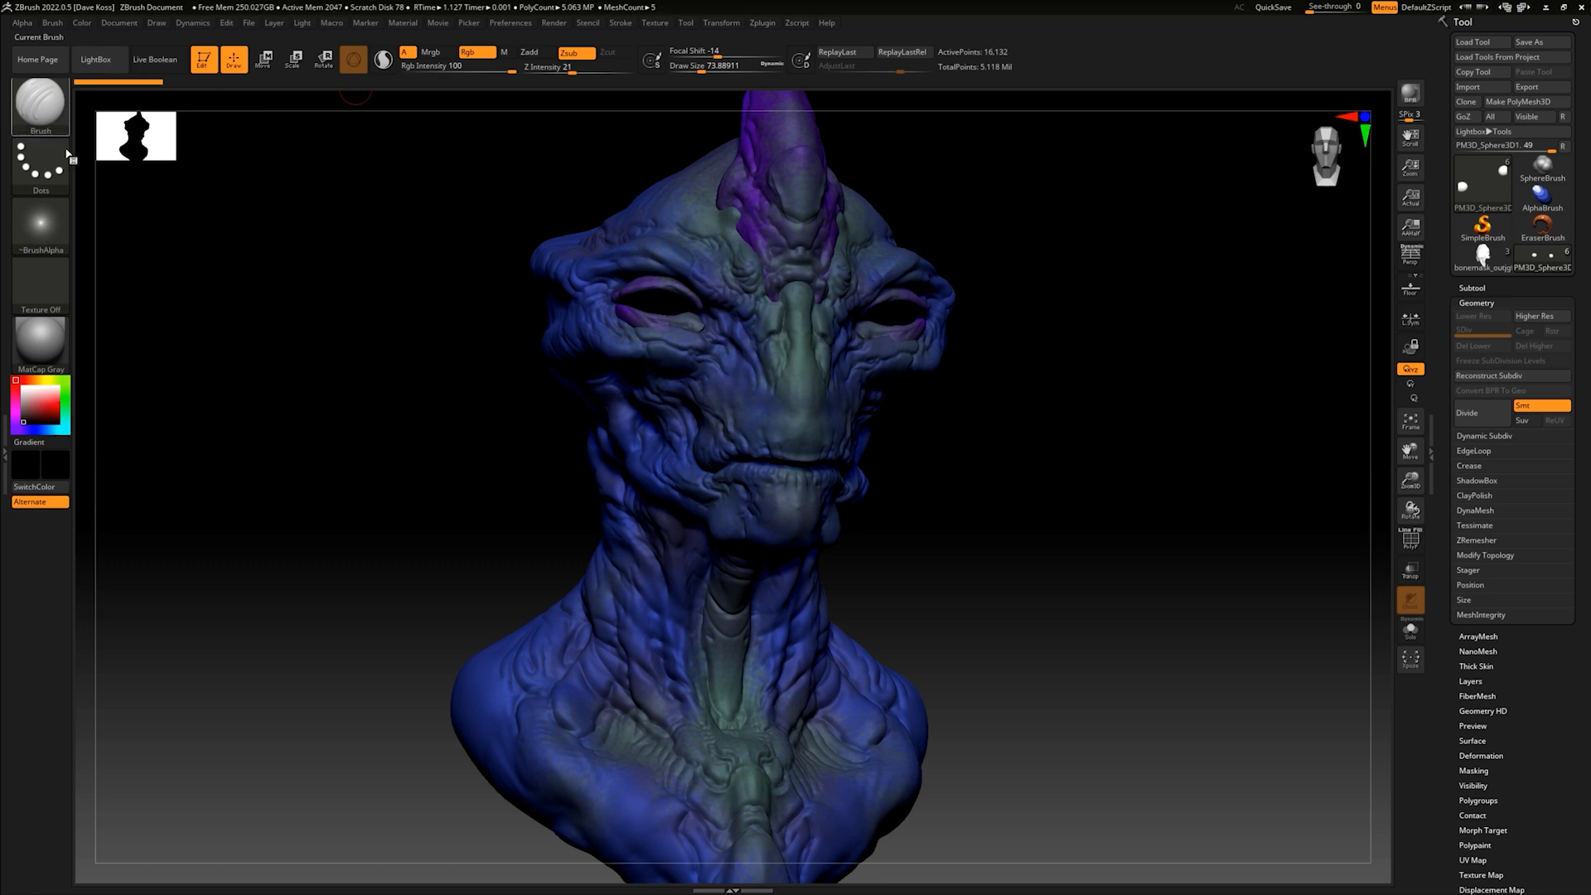
- Choose the ToyPlastic material and fill the eyeballs with the near-black colour
left_click(40, 342)
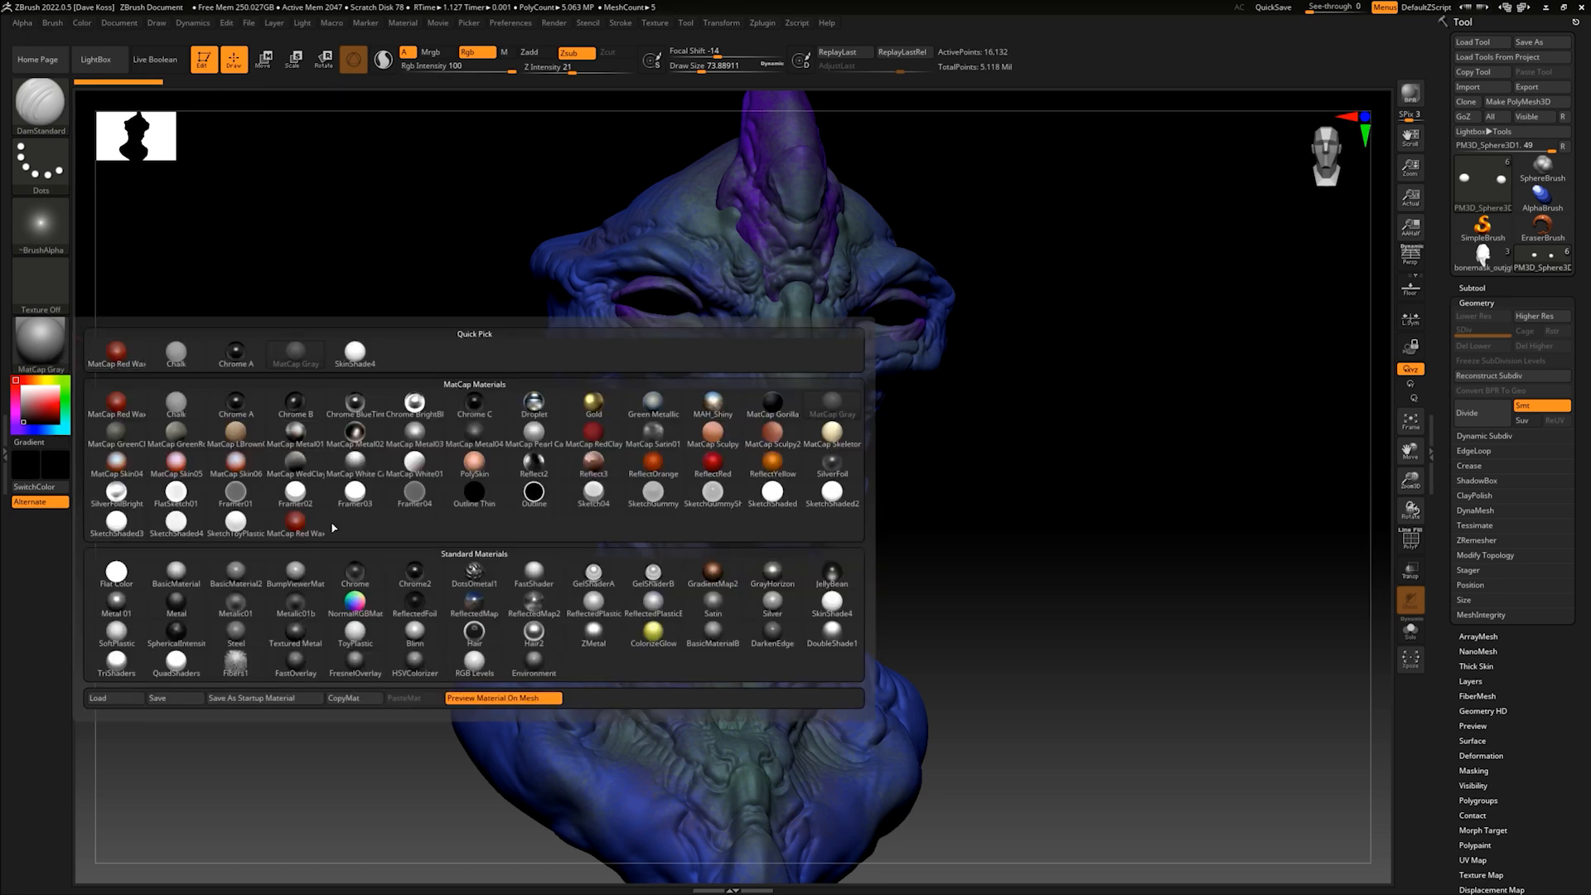
mouse_move(429, 609)
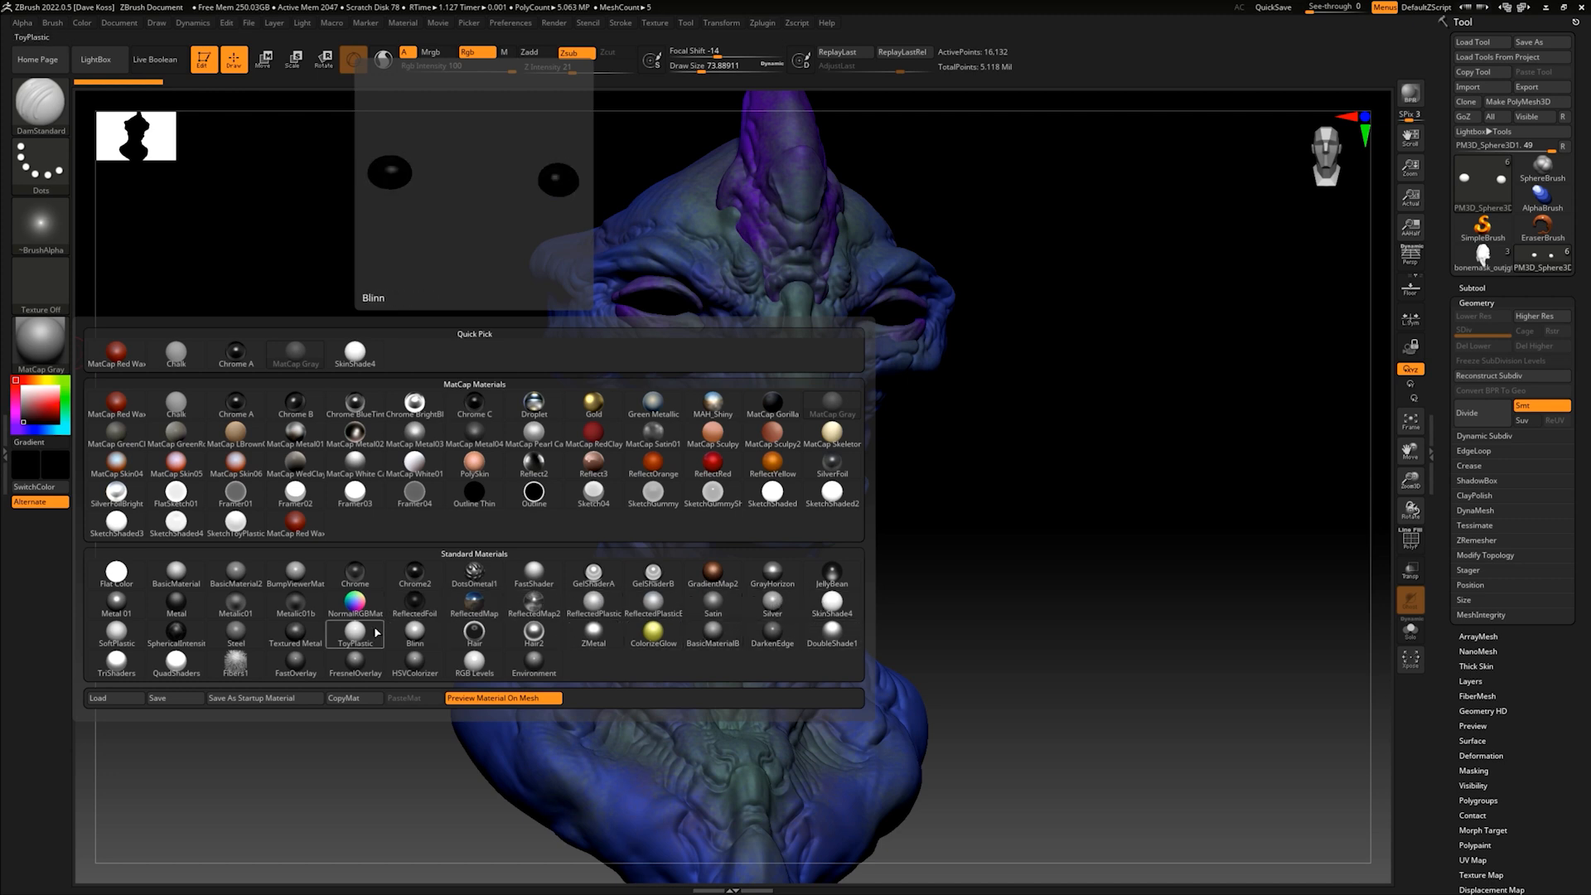
left_click(362, 632)
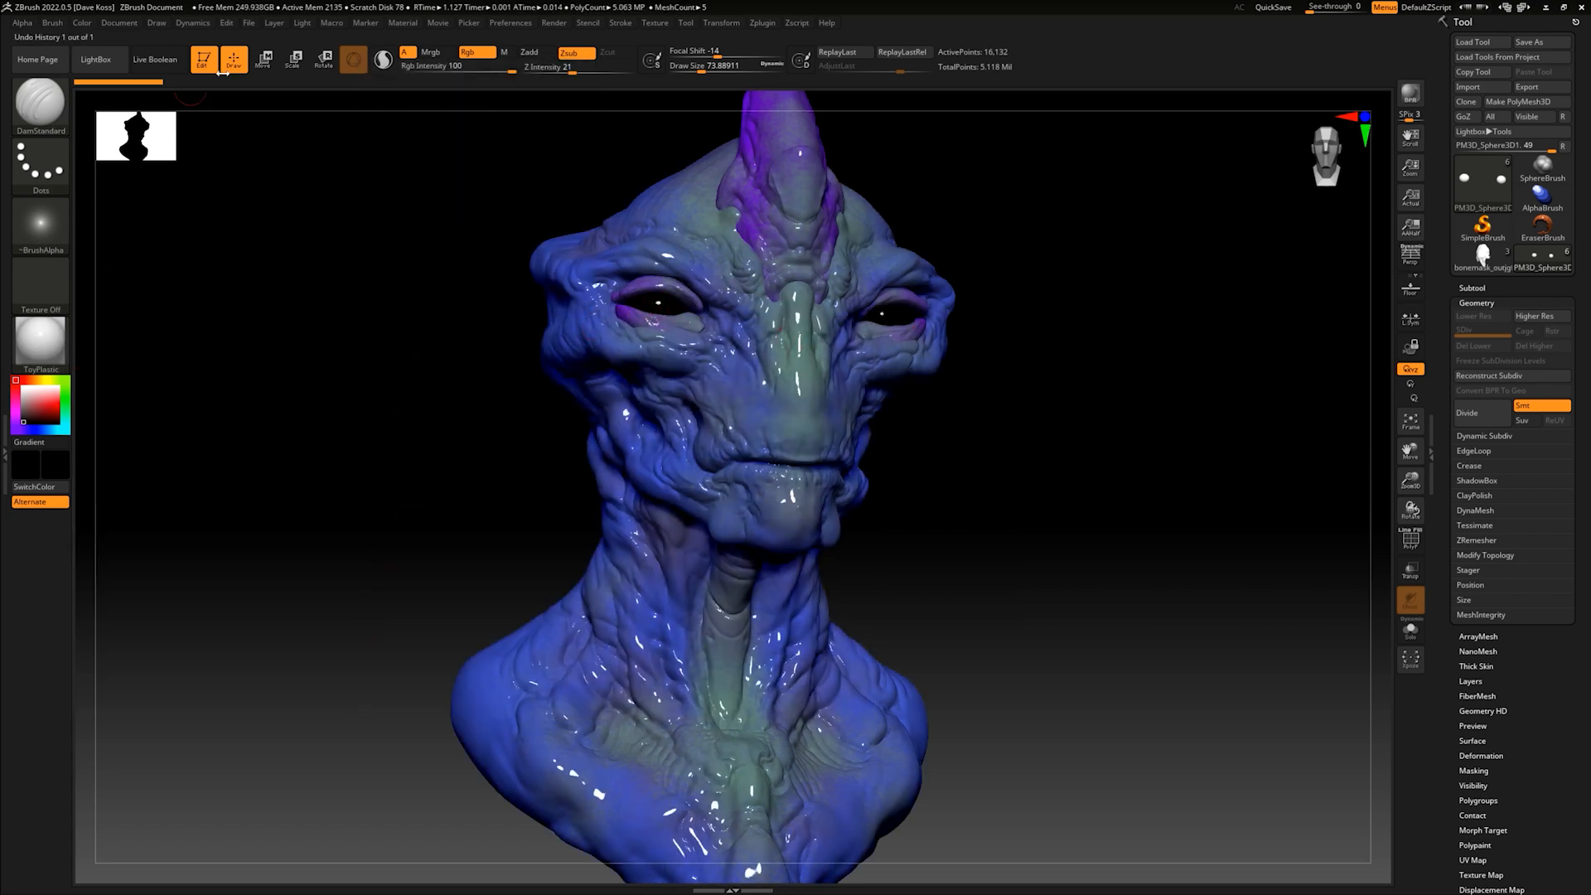
left_click(82, 23)
left_click(100, 304)
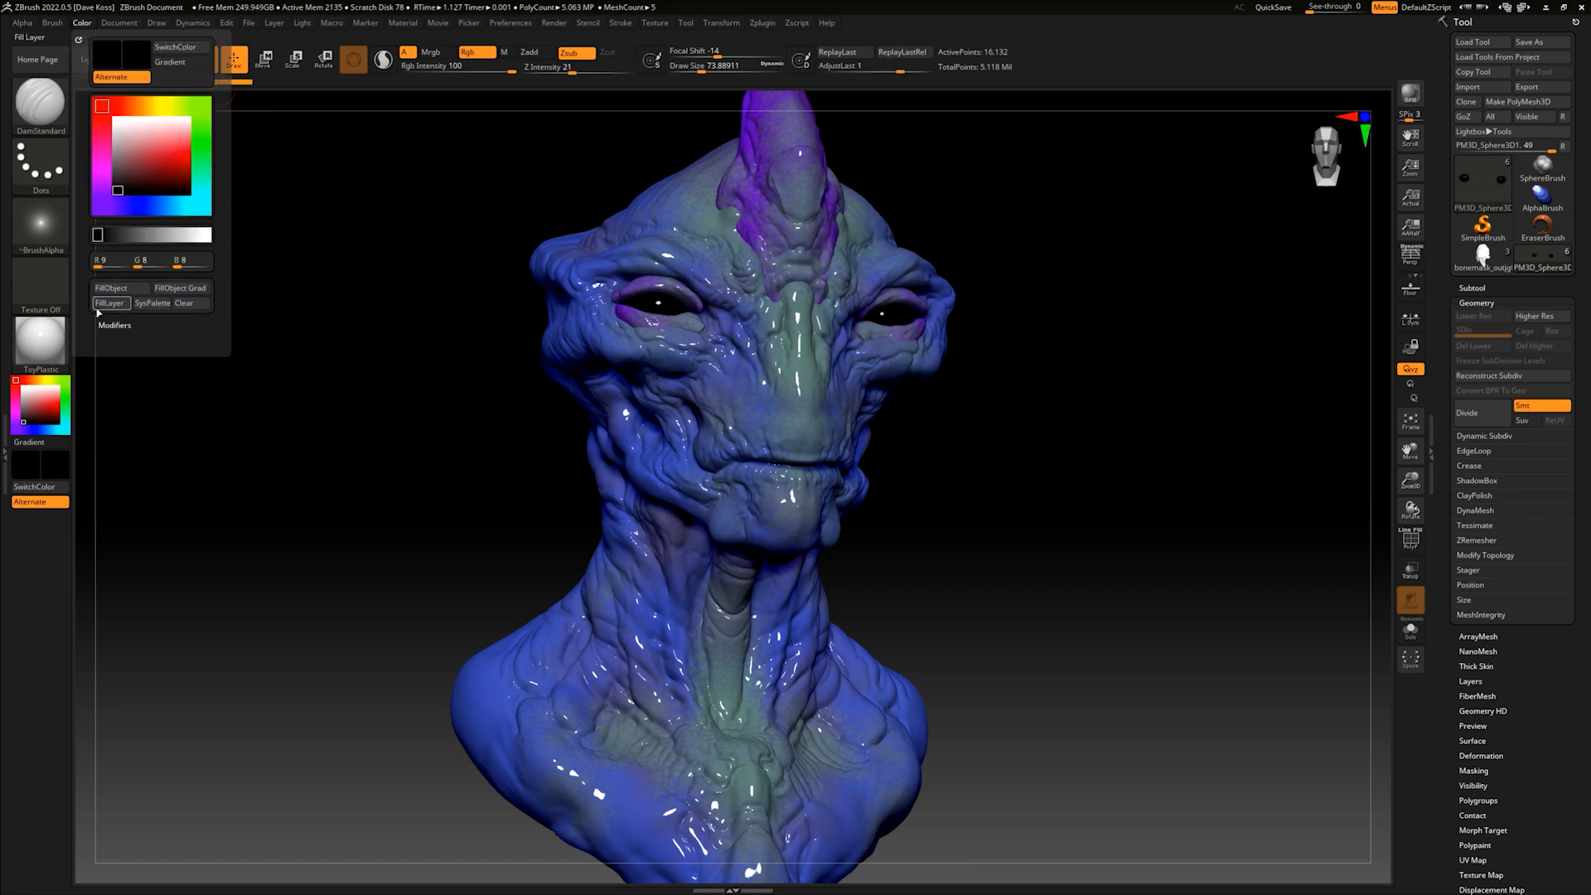
- Switch the active material back to MatCap Gray and check the eyeballs' shading
left_click(58, 336)
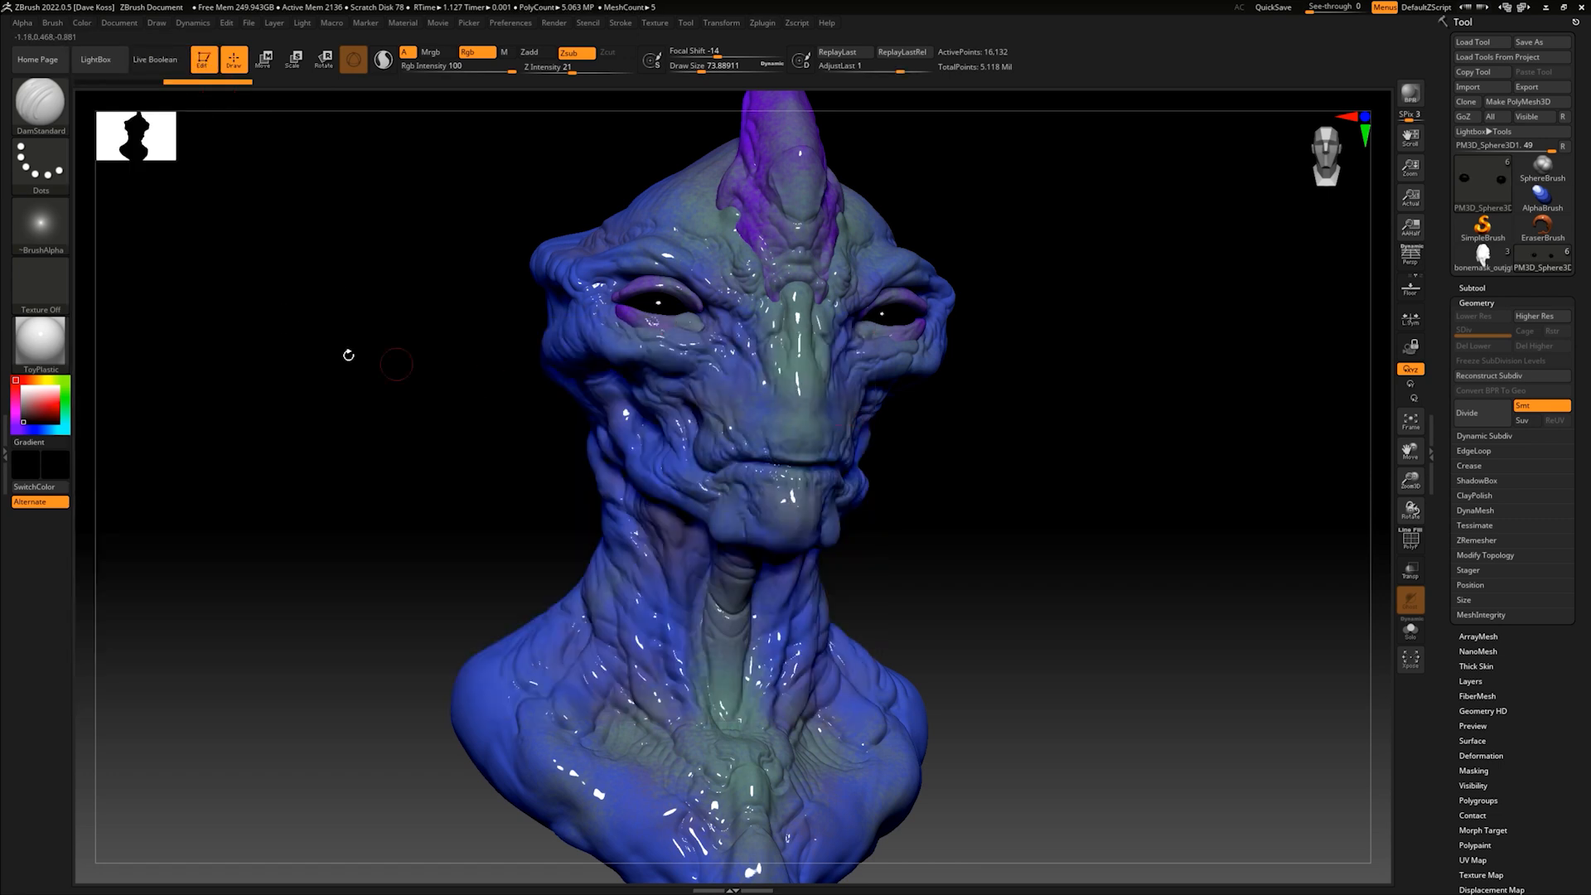
left_click(66, 345)
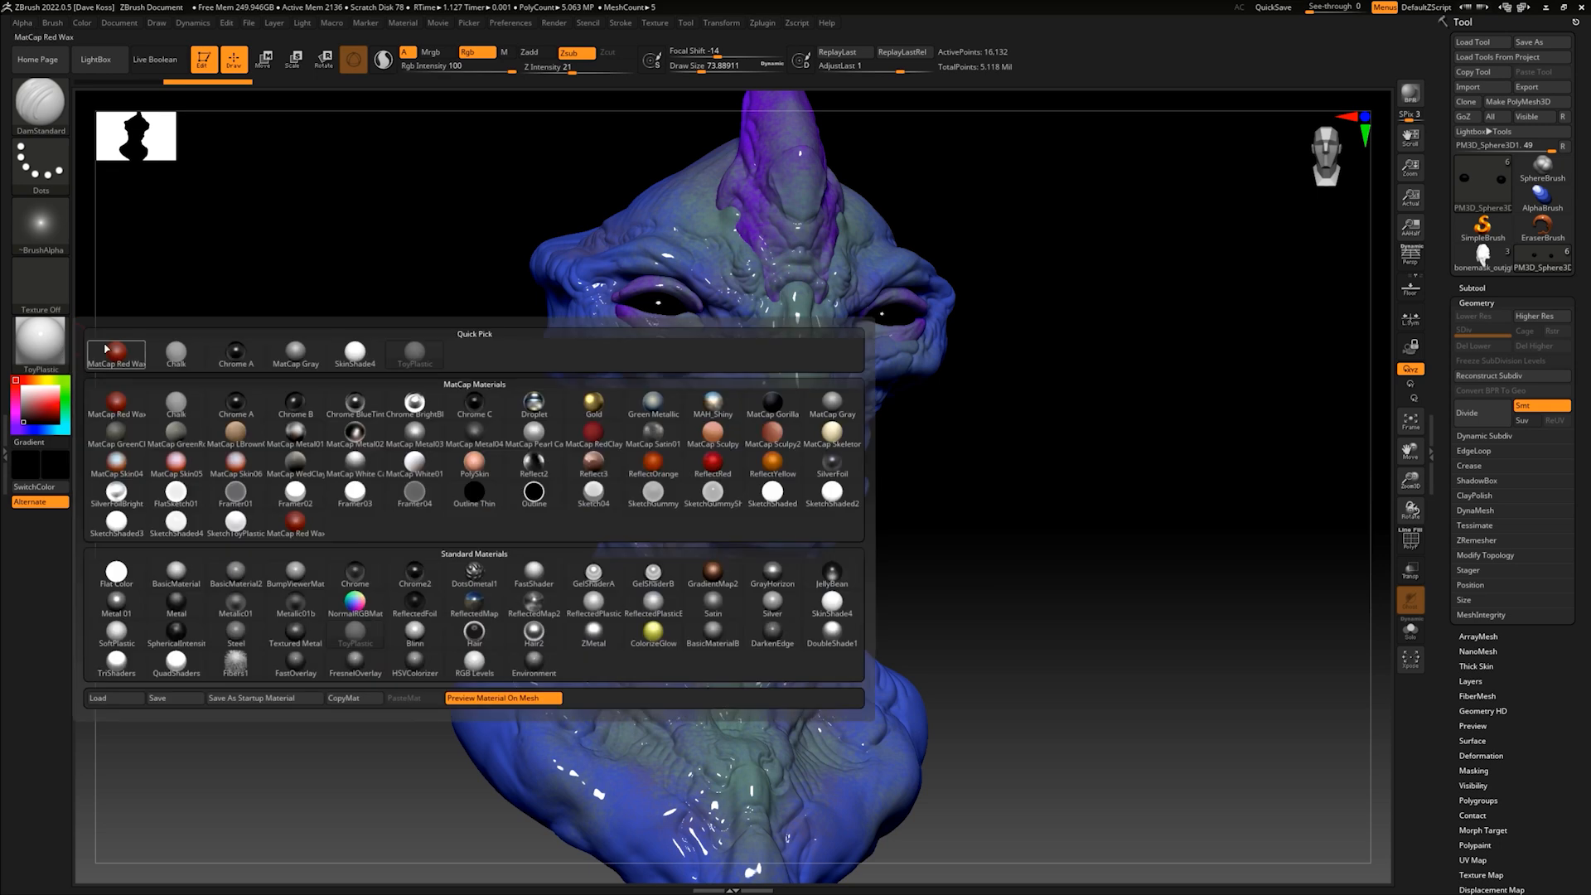
left_click(844, 400)
left_click_drag(917, 415, 973, 417)
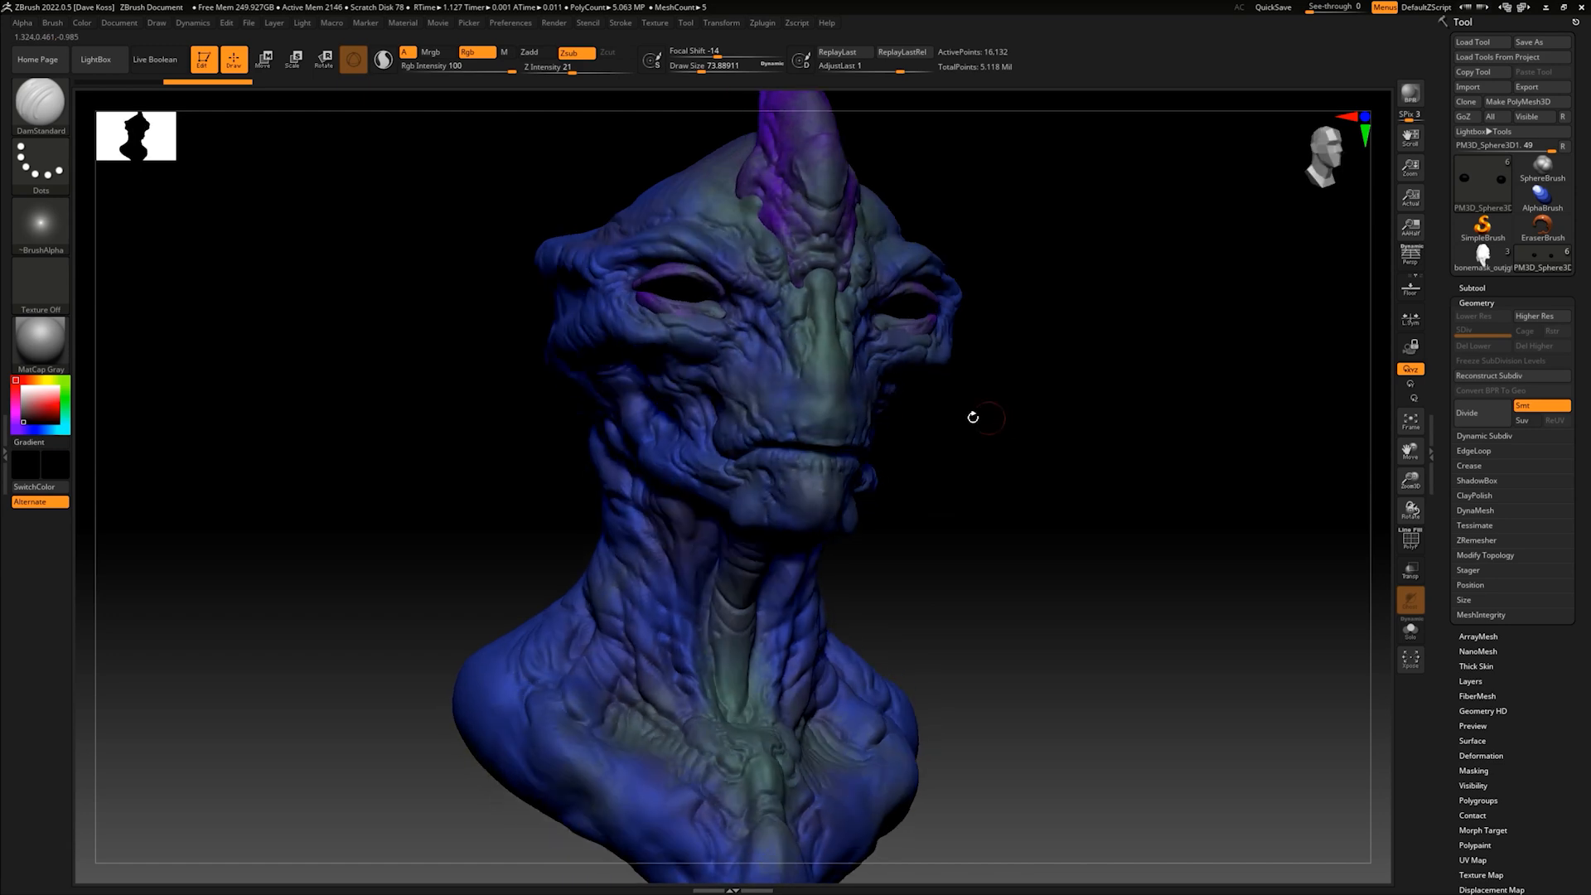
- Fill the eyeballs with both near-black colour and the ToyPlastic material using Mrgb
key("n")
left_click(40, 340)
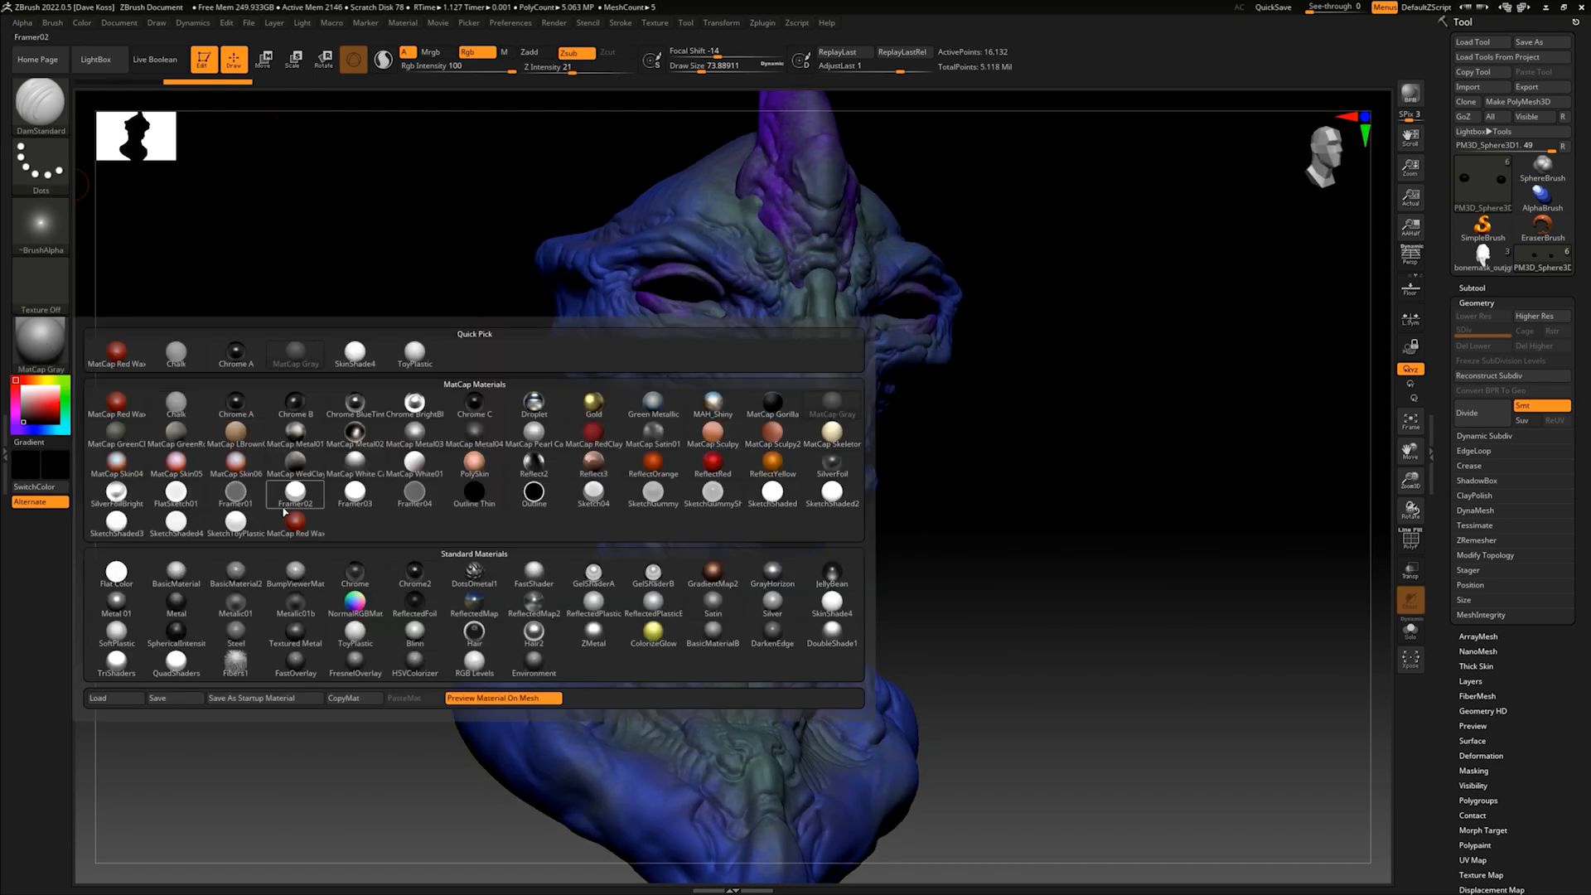
left_click(357, 630)
left_click(431, 52)
left_click(81, 23)
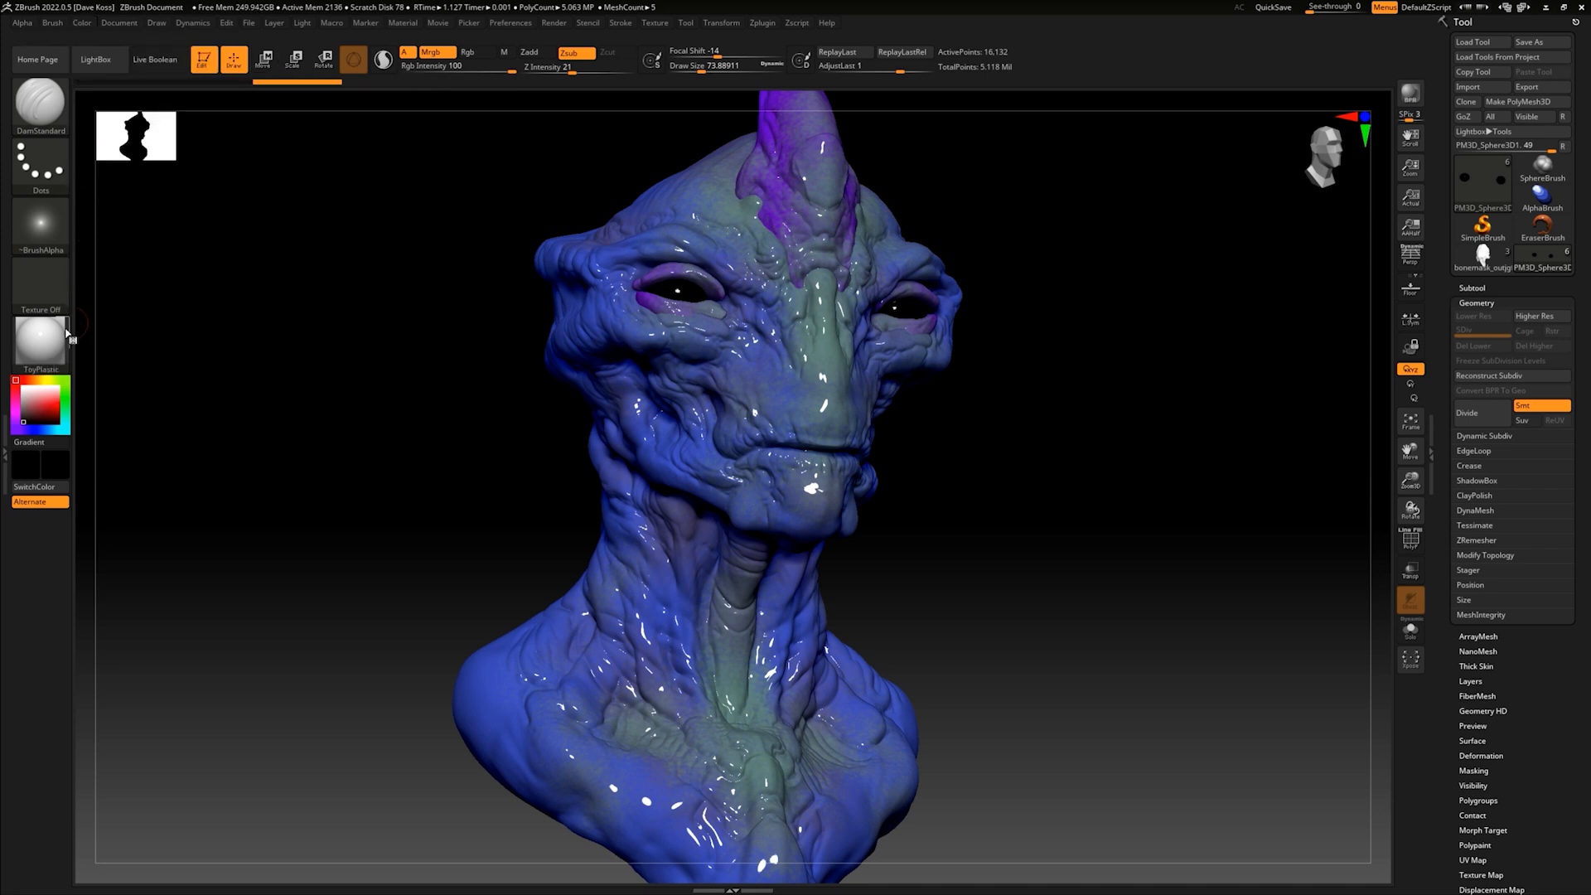
- Return the rest of the bust to the MatCap Gray material
left_click(68, 343)
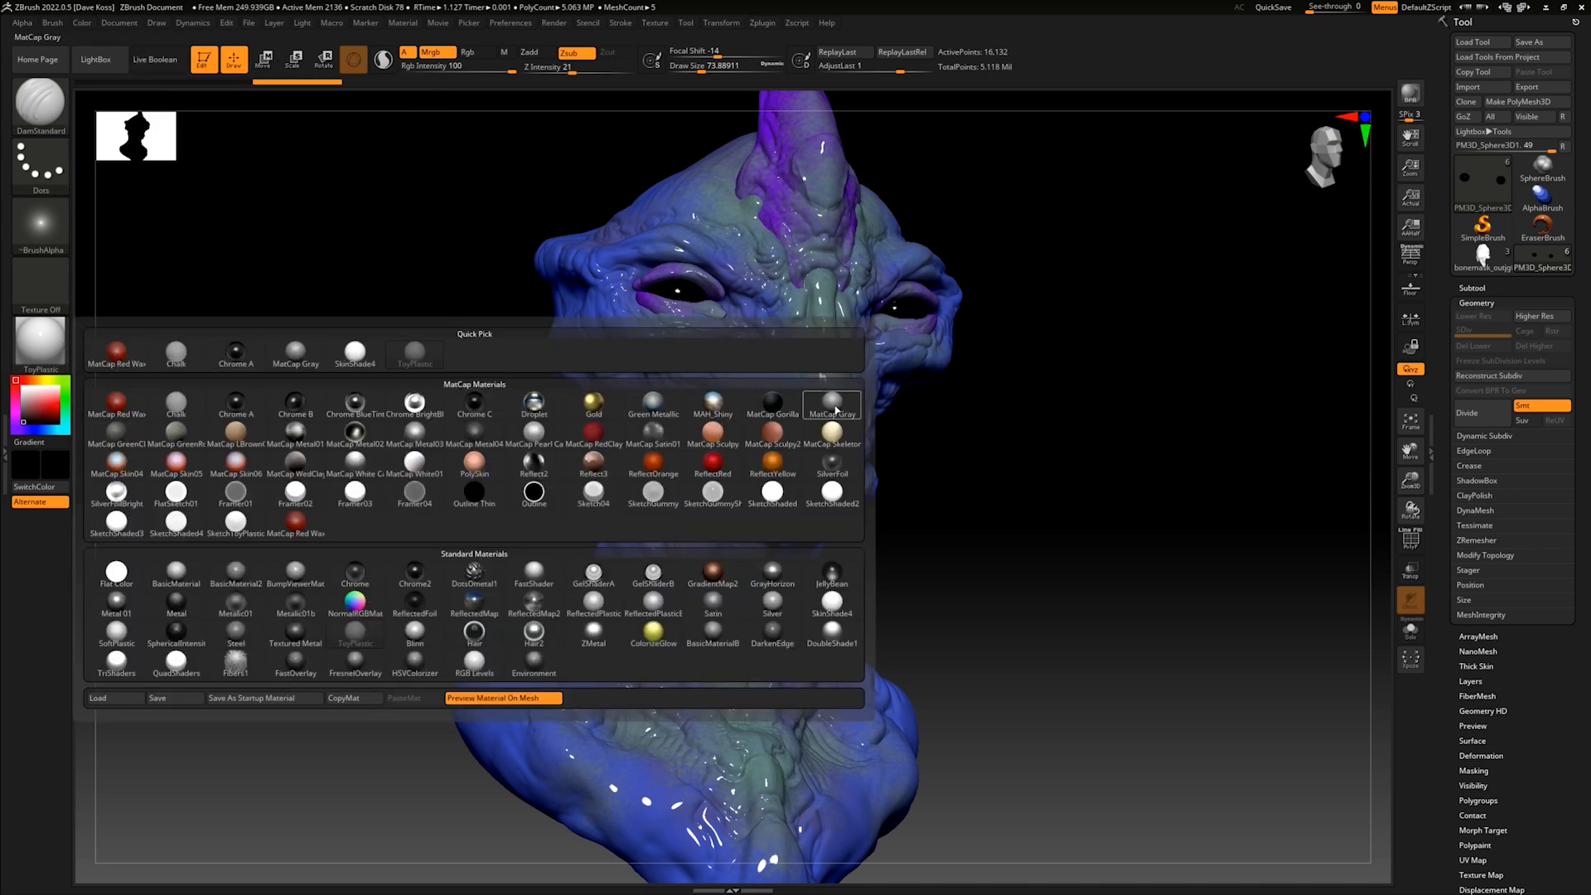
left_click(834, 411)
mouse_move(987, 447)
left_mouse_down()
mouse_move(956, 462)
mouse_move(966, 480)
mouse_move(997, 462)
mouse_move(984, 480)
mouse_move(856, 515)
mouse_move(815, 498)
mouse_move(827, 486)
mouse_move(821, 498)
mouse_move(796, 448)
mouse_move(842, 481)
left_mouse_up()
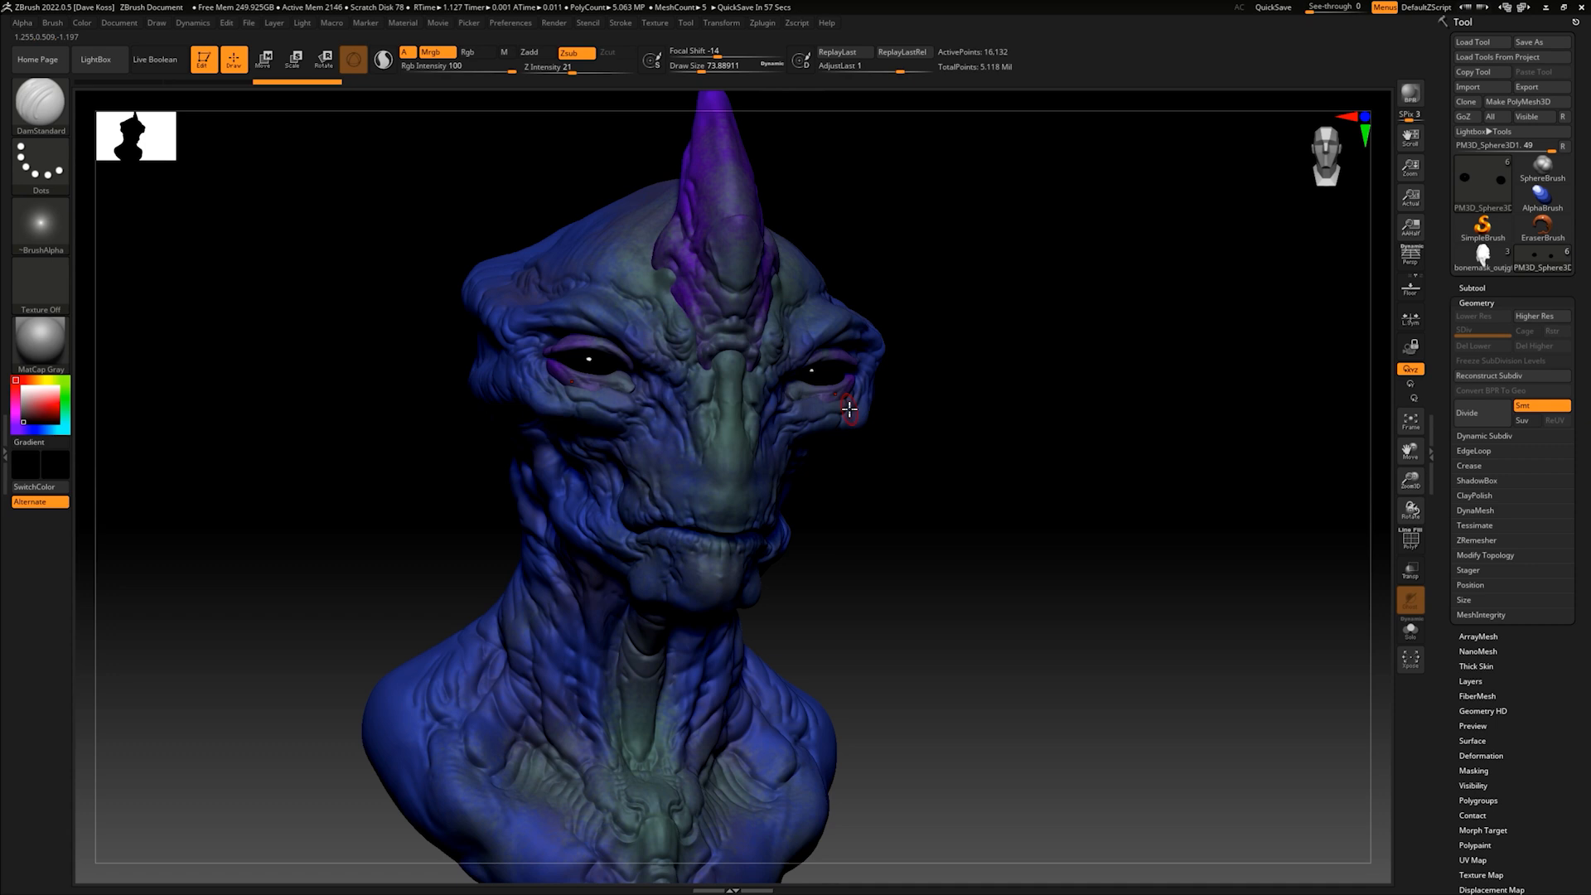
mouse_move(913, 526)
left_mouse_down()
mouse_move(888, 505)
mouse_move(953, 489)
mouse_move(945, 508)
mouse_move(885, 519)
left_mouse_up()
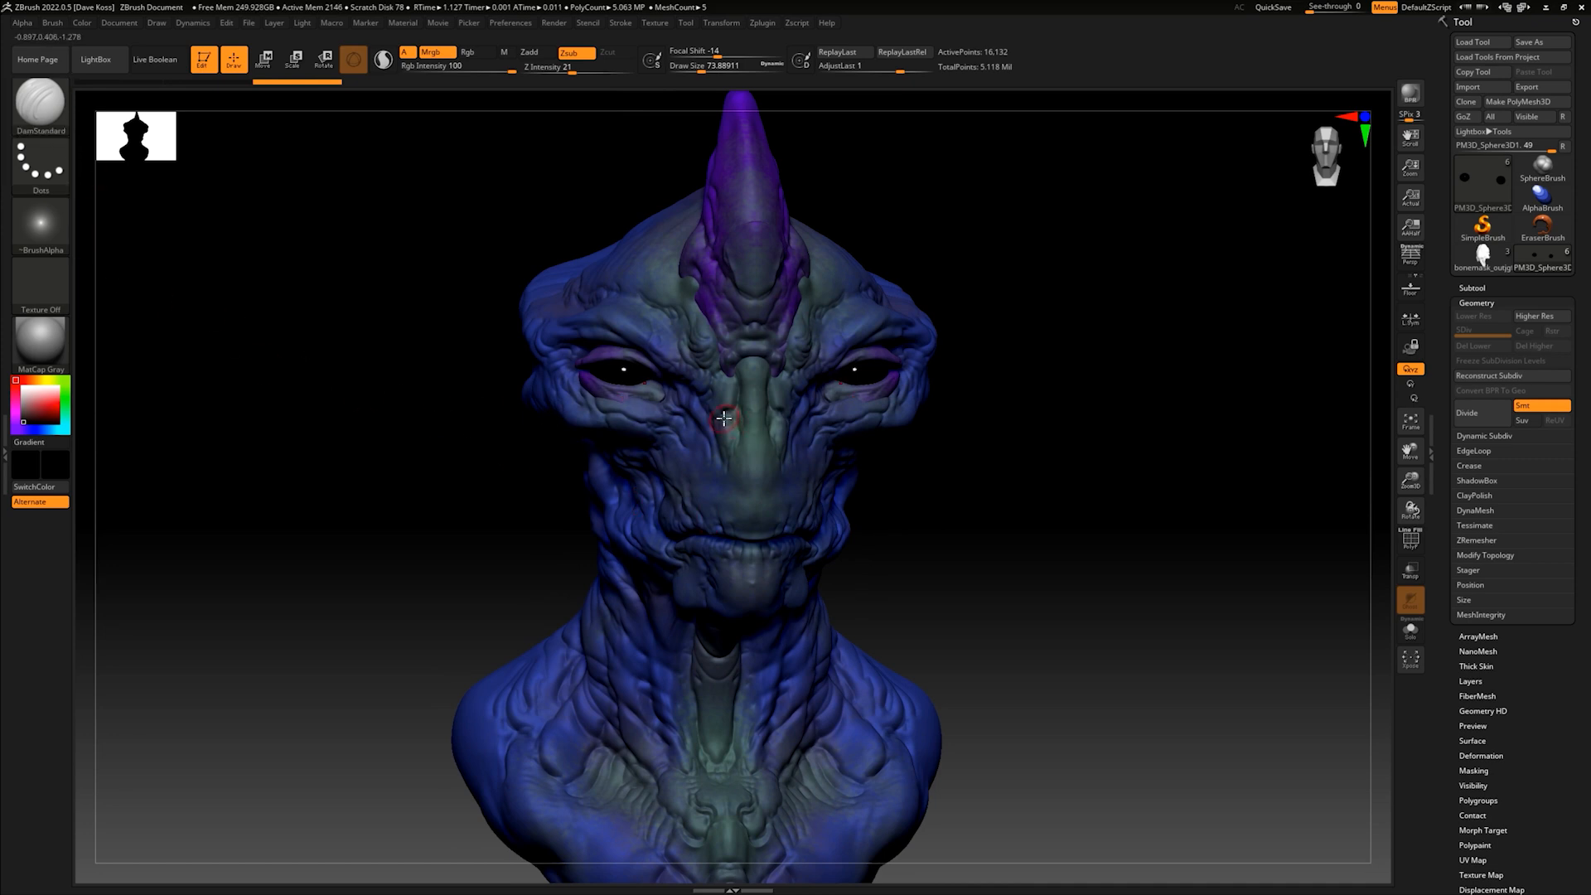
key("d")
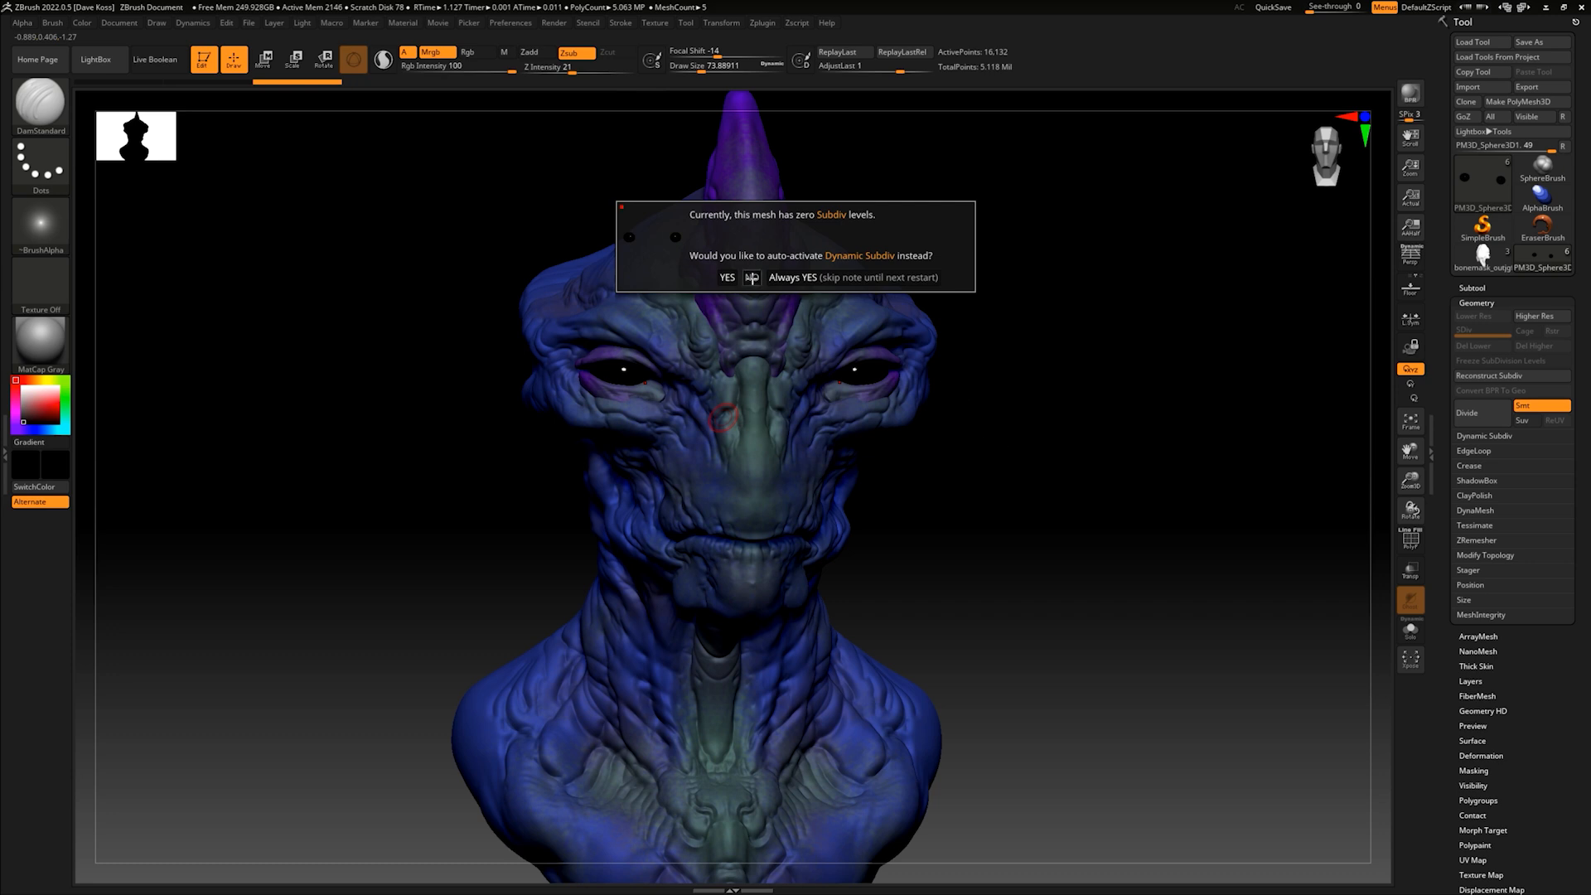
left_click(752, 279)
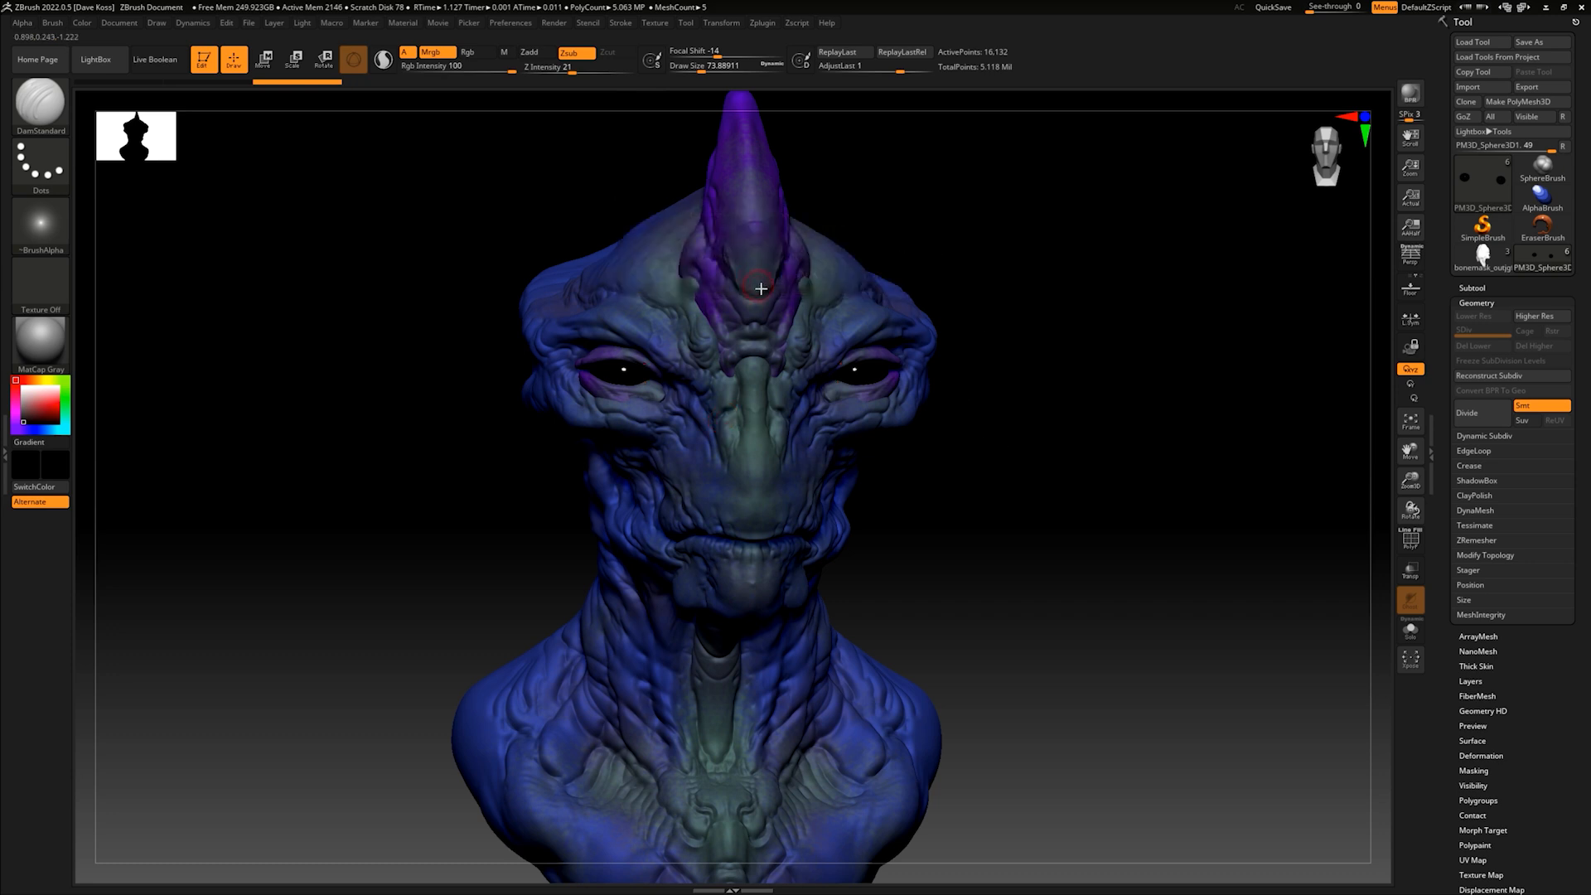
- Set up the Standard brush with Alpha 60 and the Spray stroke
key("b")
key("s")
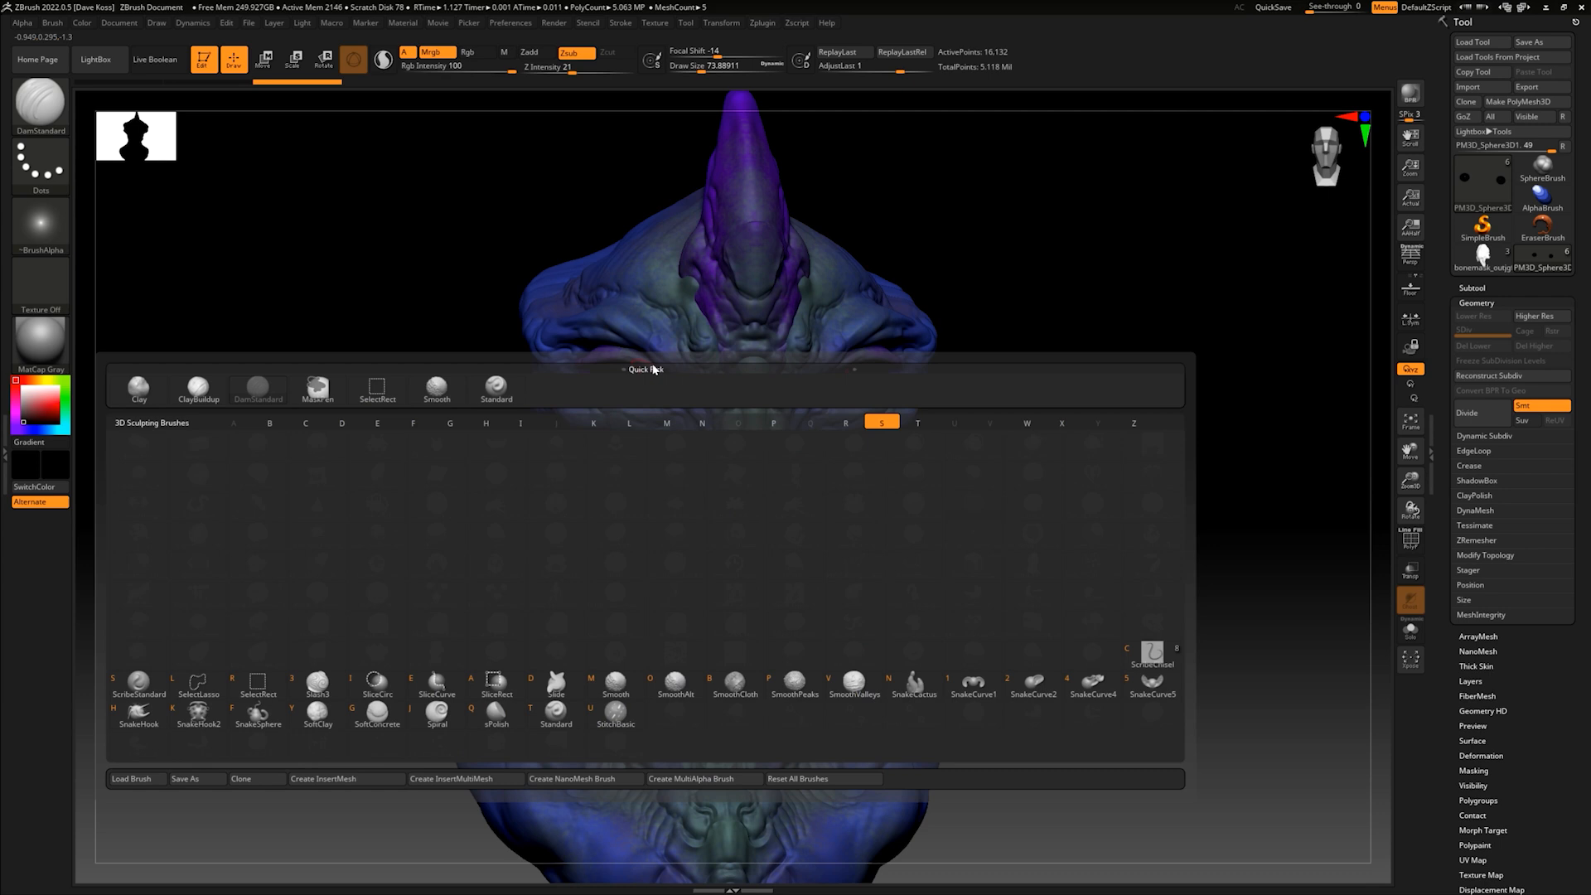
key("t")
left_click(61, 224)
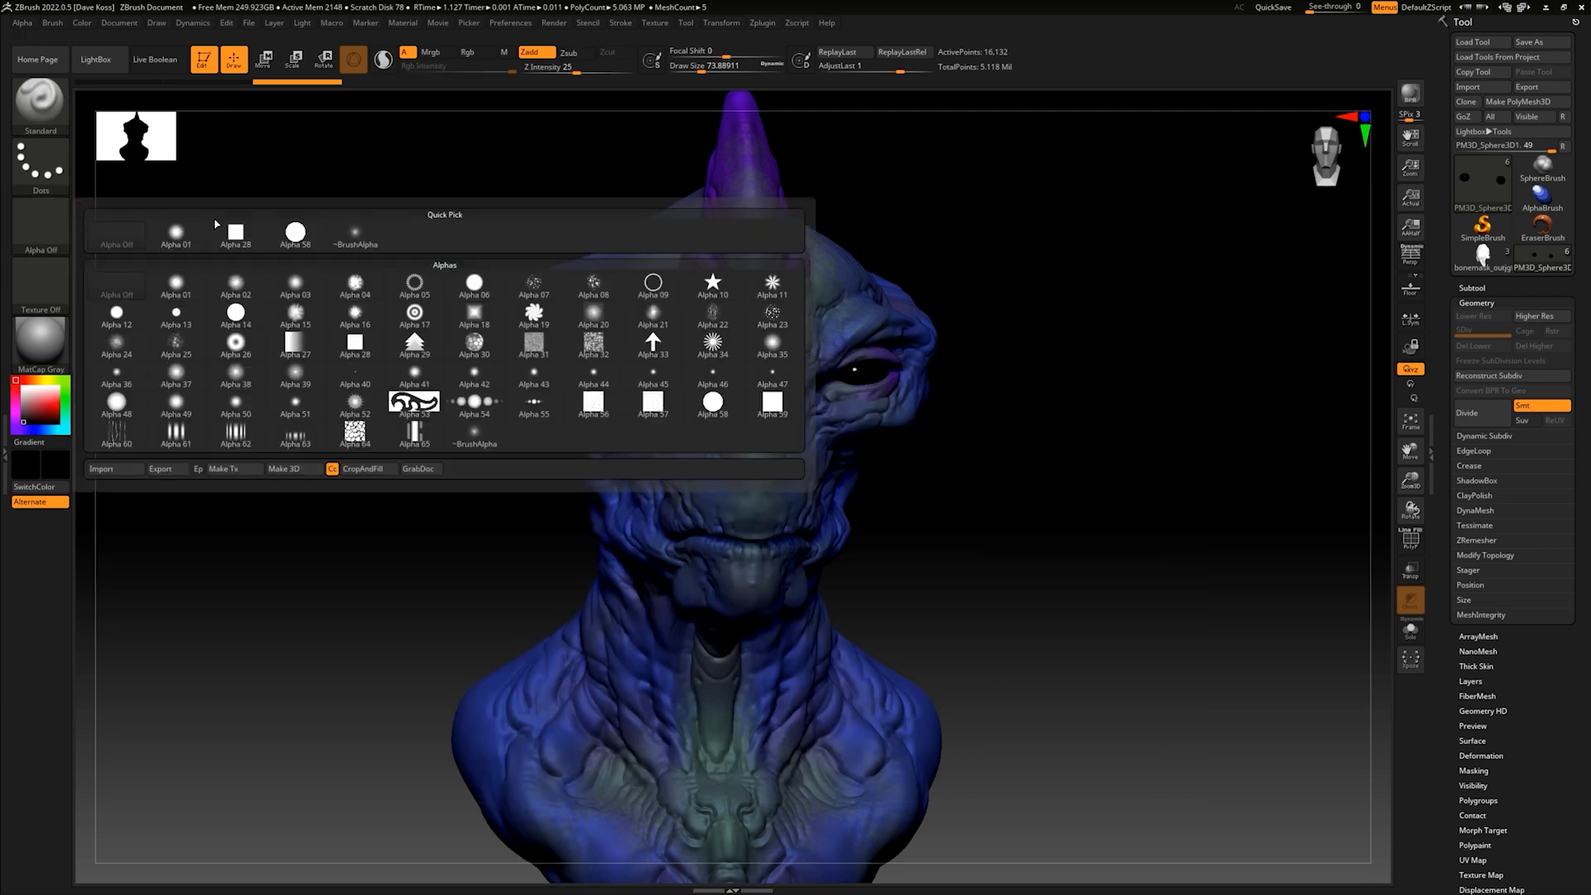
left_click(116, 431)
left_click(52, 163)
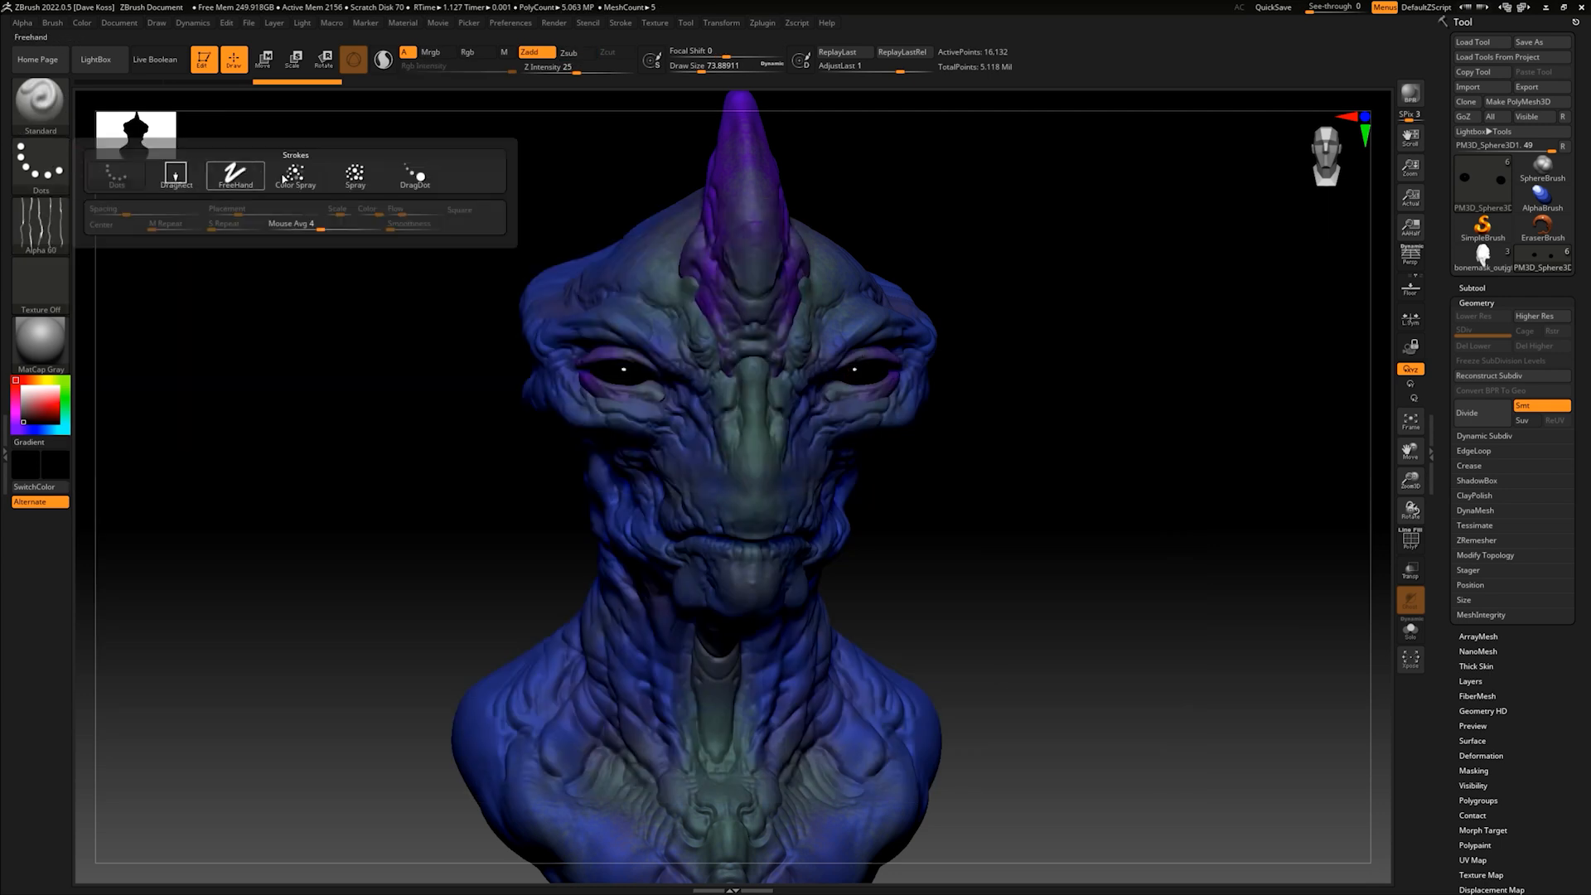
left_click(363, 175)
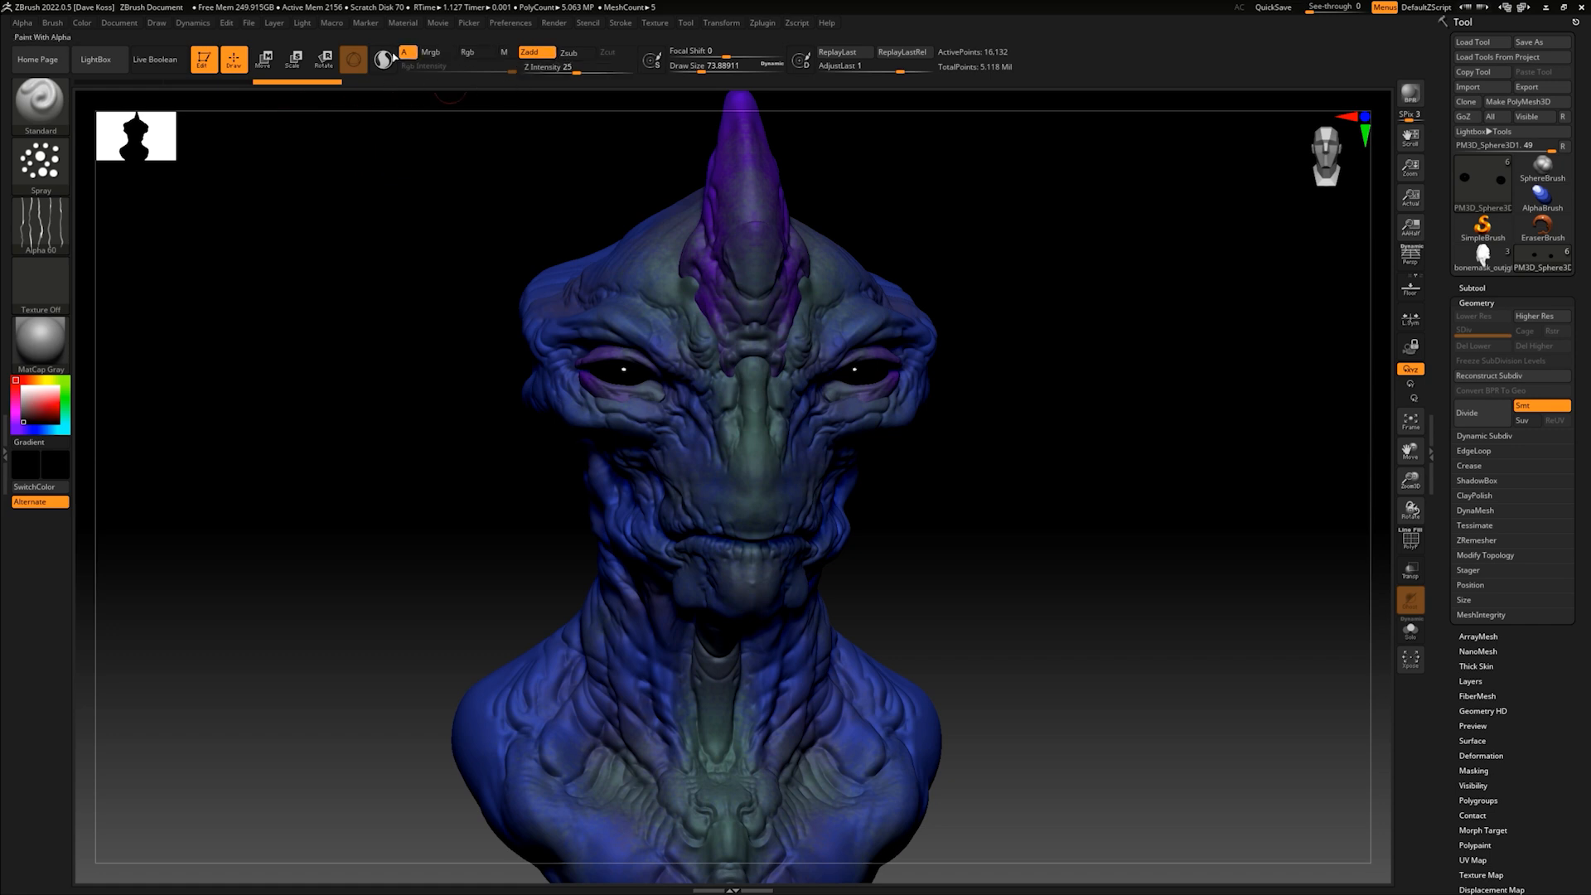
- Make the brush subtractive with Z intensity 17 and a draw size of about 293
left_click(569, 52)
left_click(580, 72)
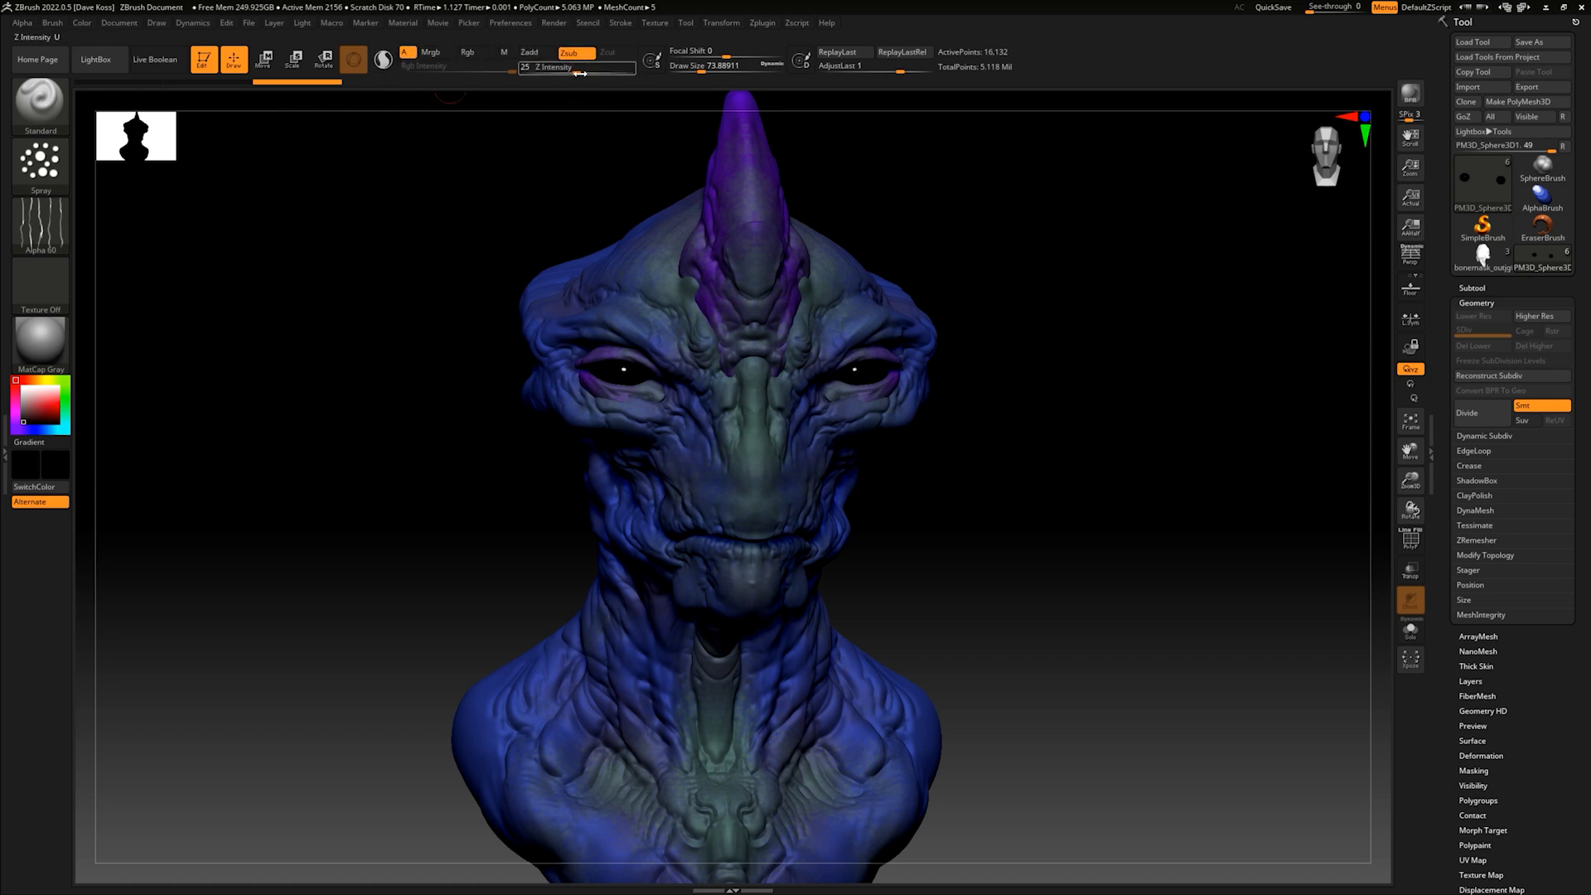
type("17")
key("Return")
mouse_move(960, 526)
left_mouse_down()
mouse_move(983, 509)
mouse_move(867, 450)
left_mouse_up()
key("space")
left_click_drag(591, 537, 608, 537)
- Make the creature's body the active subtool, try a spray stroke on the side of the neck, and undo it
left_click_drag(828, 543, 833, 512, "alt")
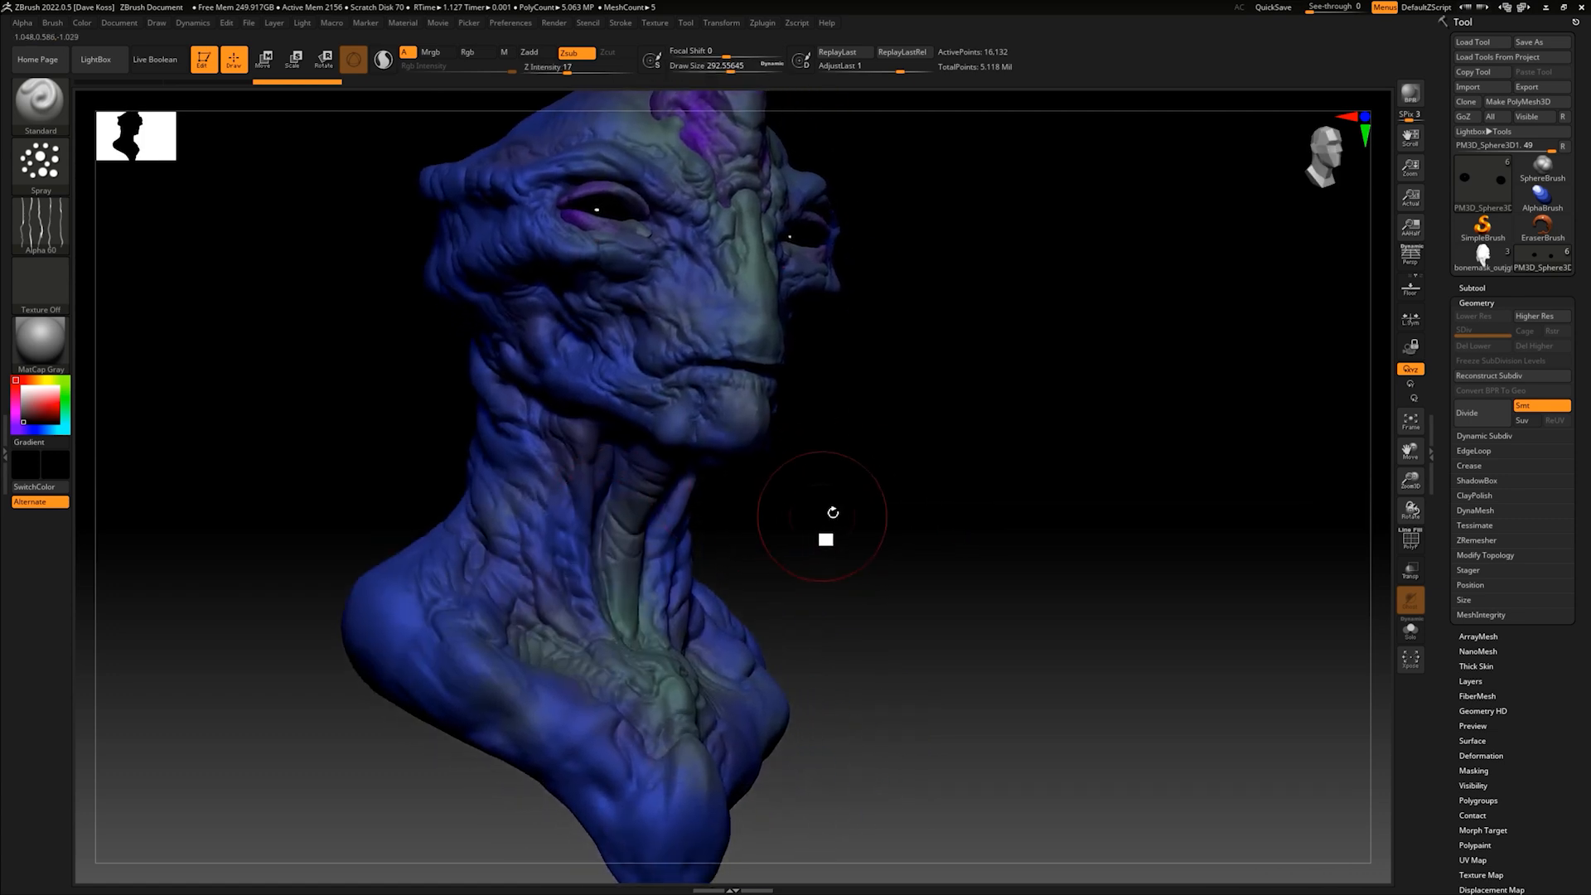
left_click(721, 400, "alt")
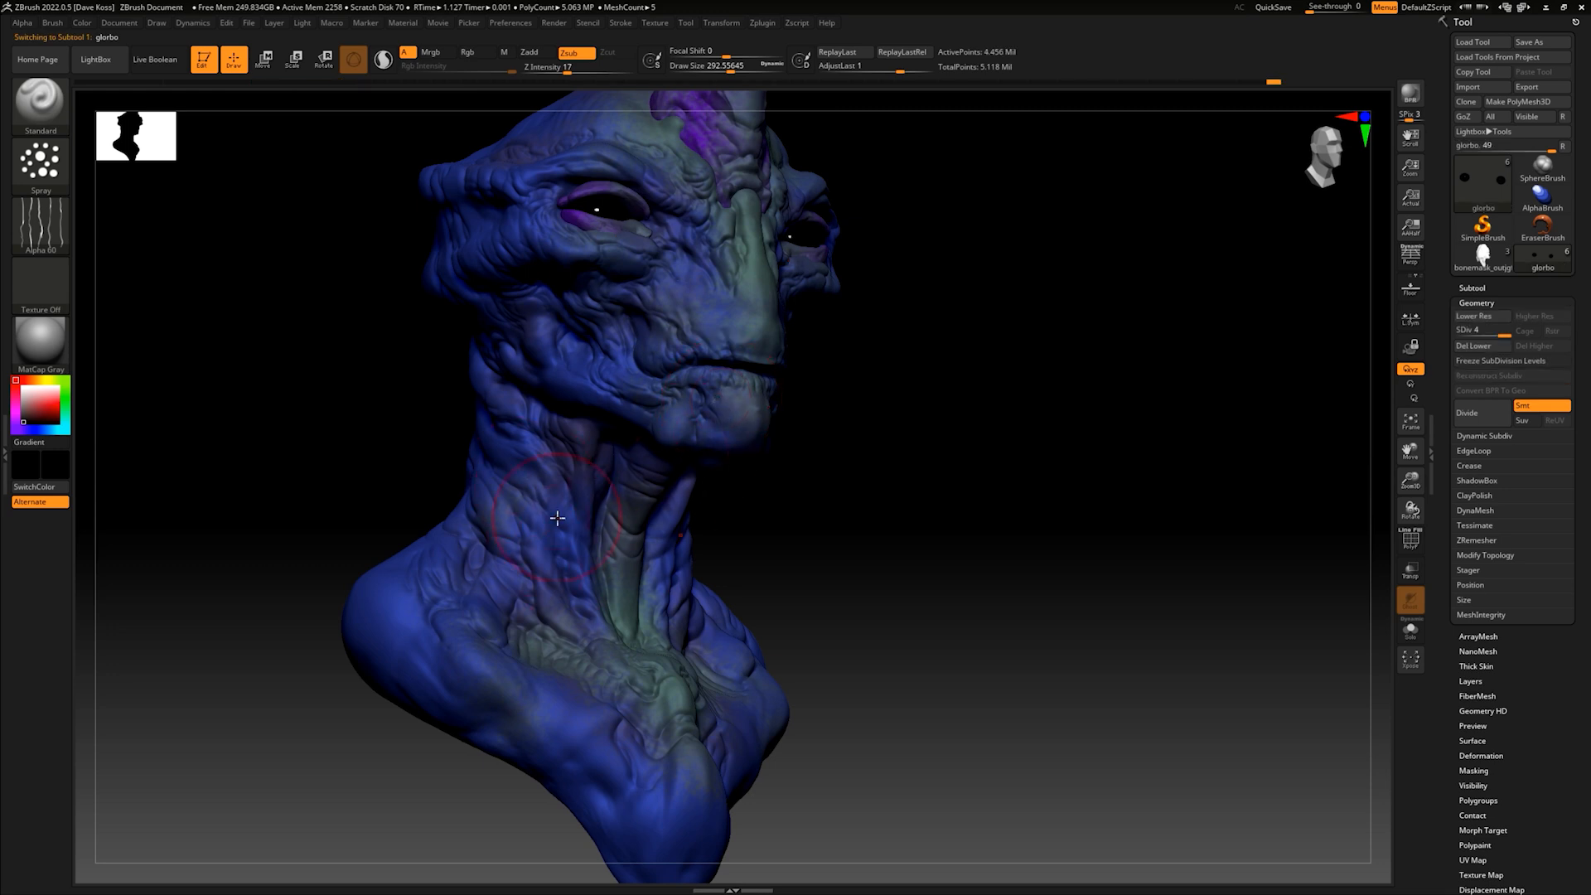
left_click_drag(528, 509, 579, 505)
key("ctrl+z")
- Subdivide the body to level 5 and set the brush to Z intensity 9 and draw size about 116
left_click(555, 69)
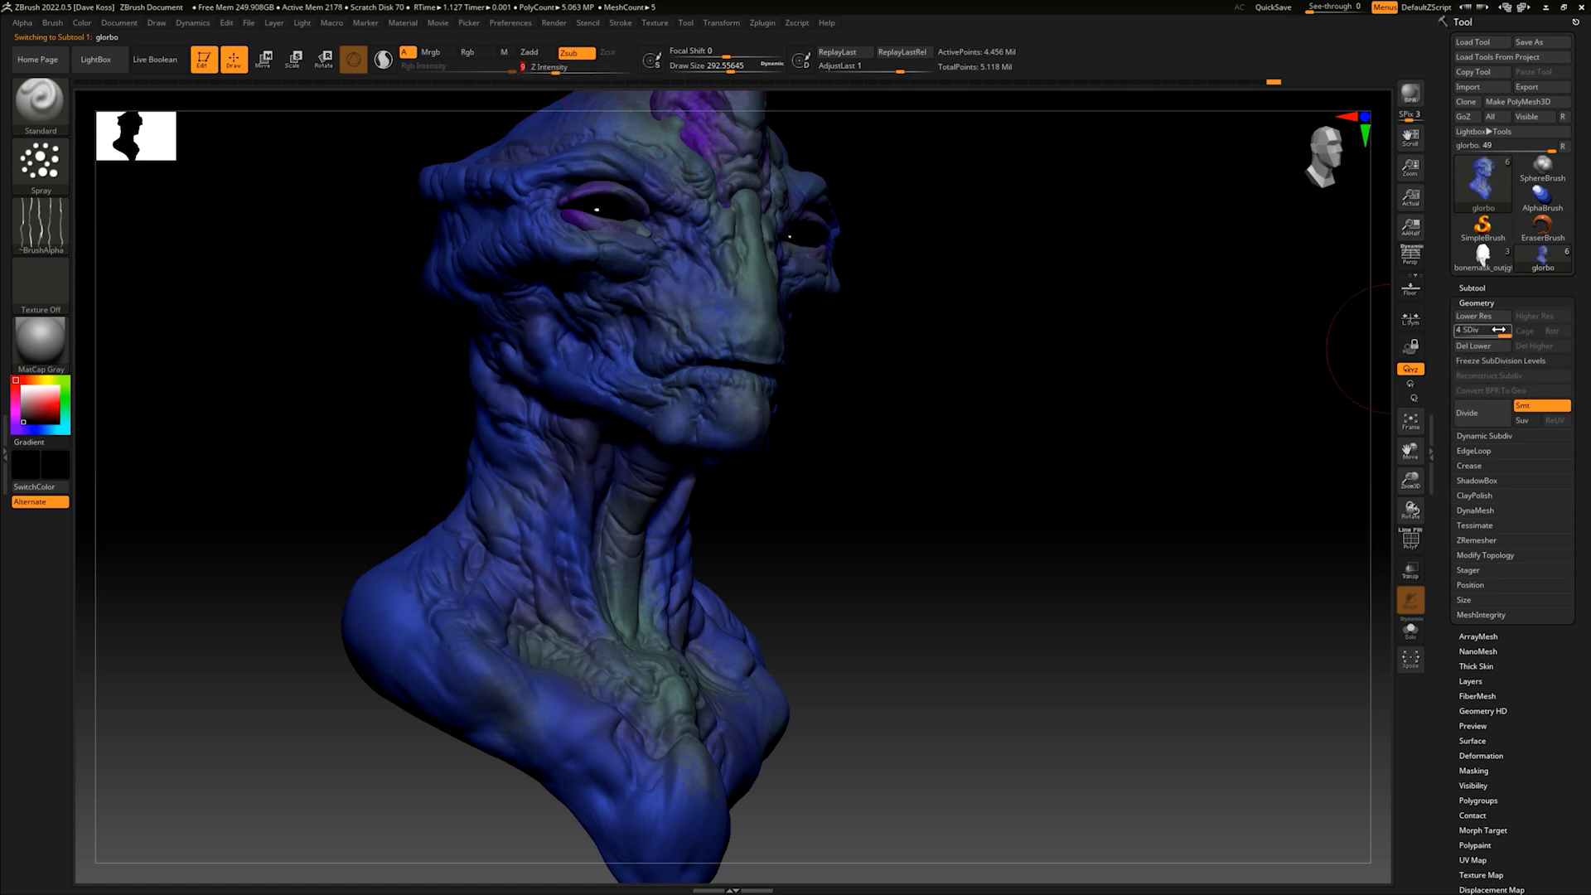
left_click(1473, 416)
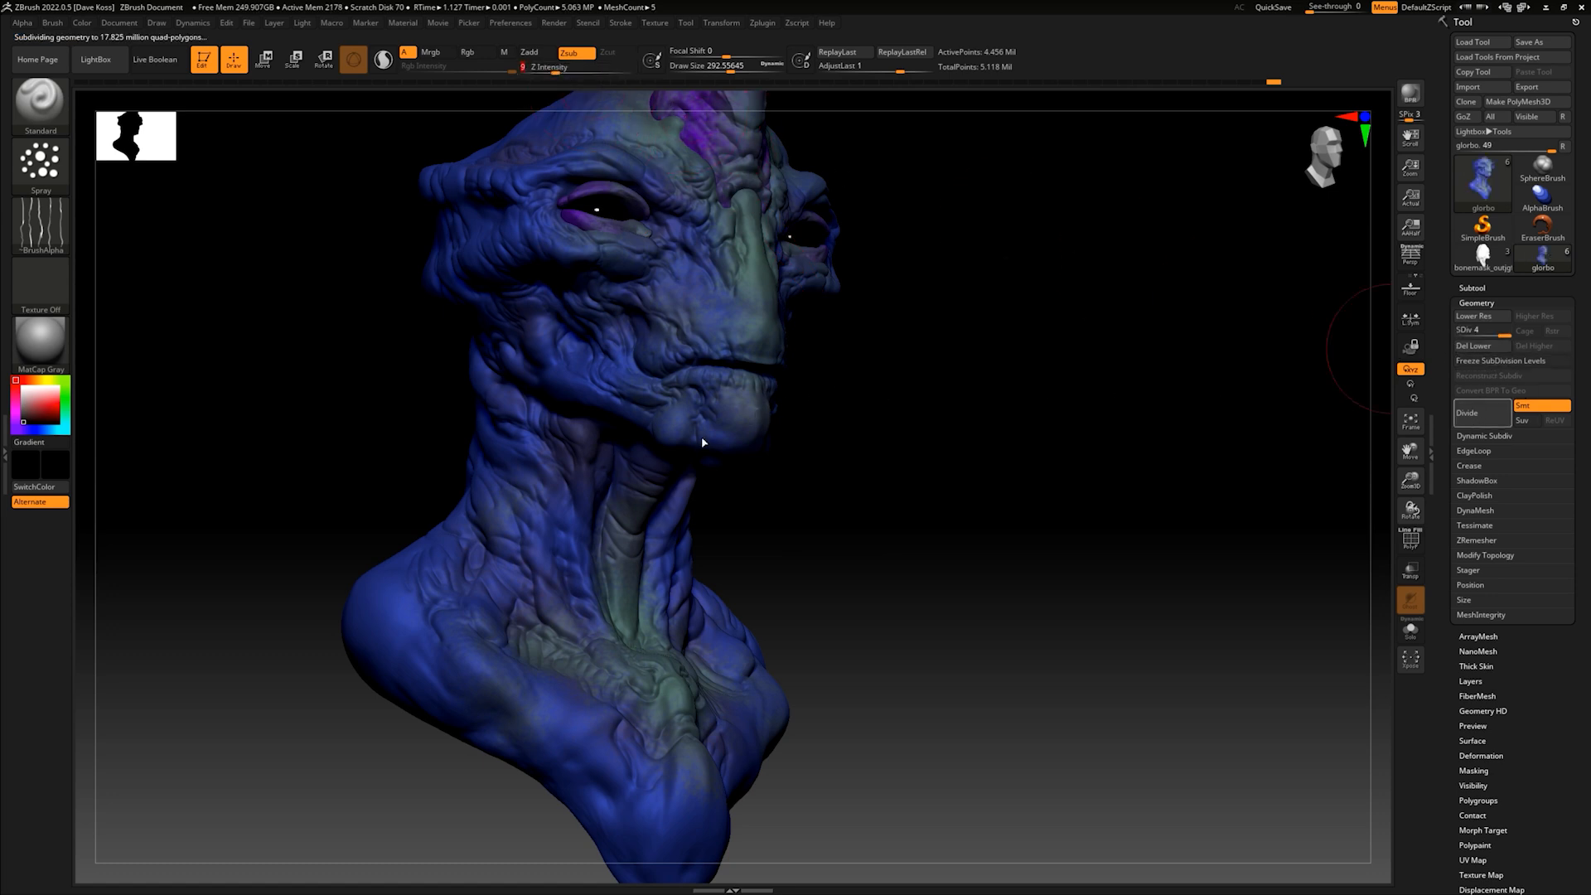
key("space")
left_click_drag(484, 473, 467, 473)
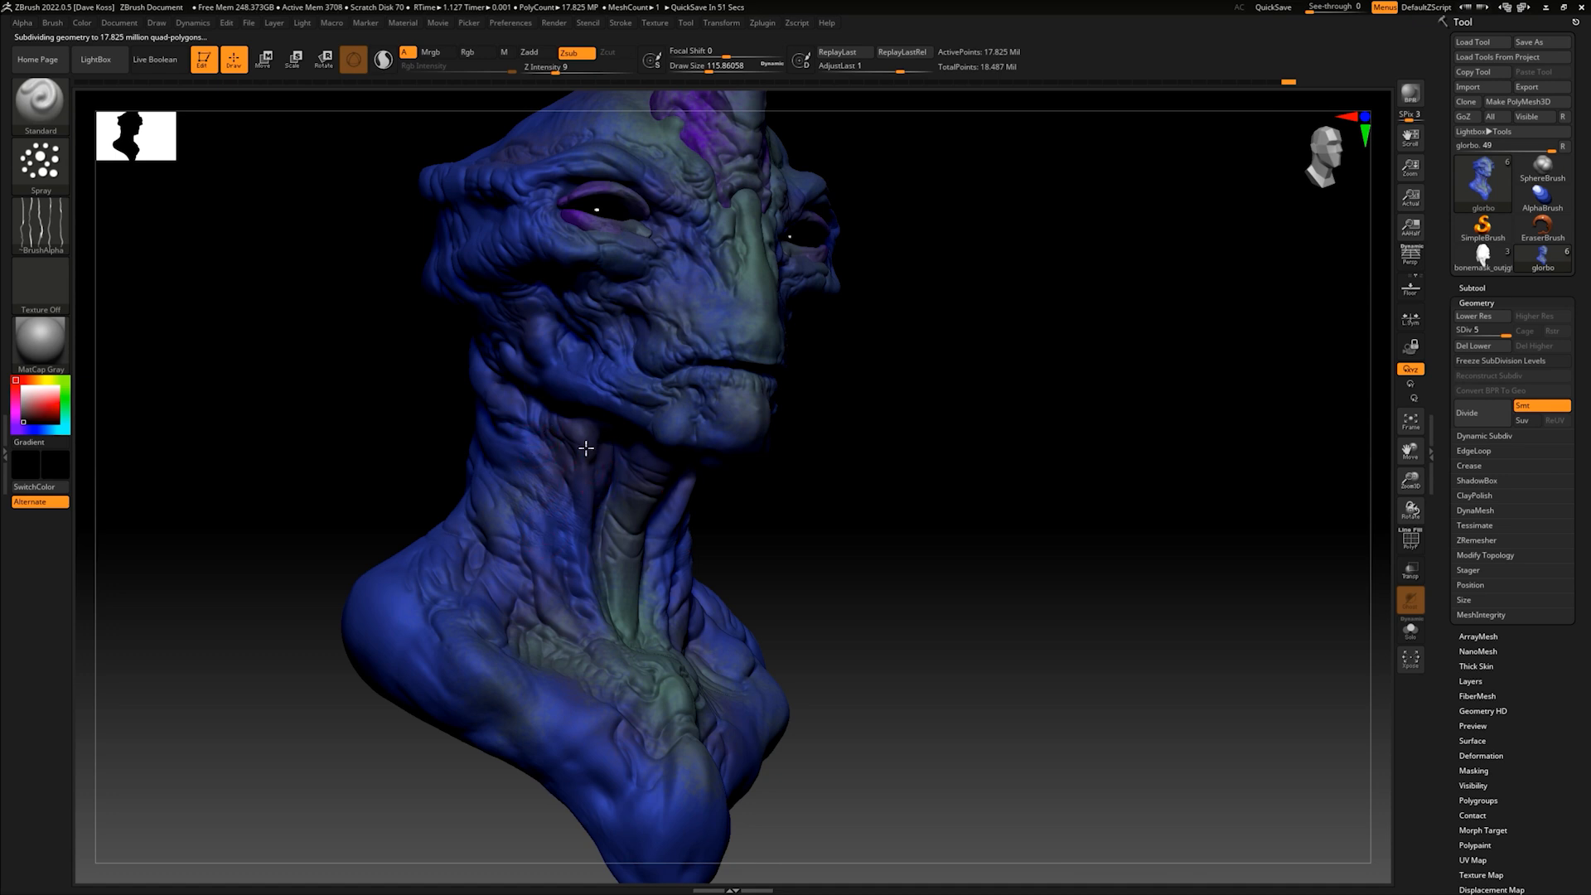
- Spray fine recessed skin texture over the throat and neck, enlarging the brush to a draw size of about 217
left_click_drag(929, 530, 769, 555)
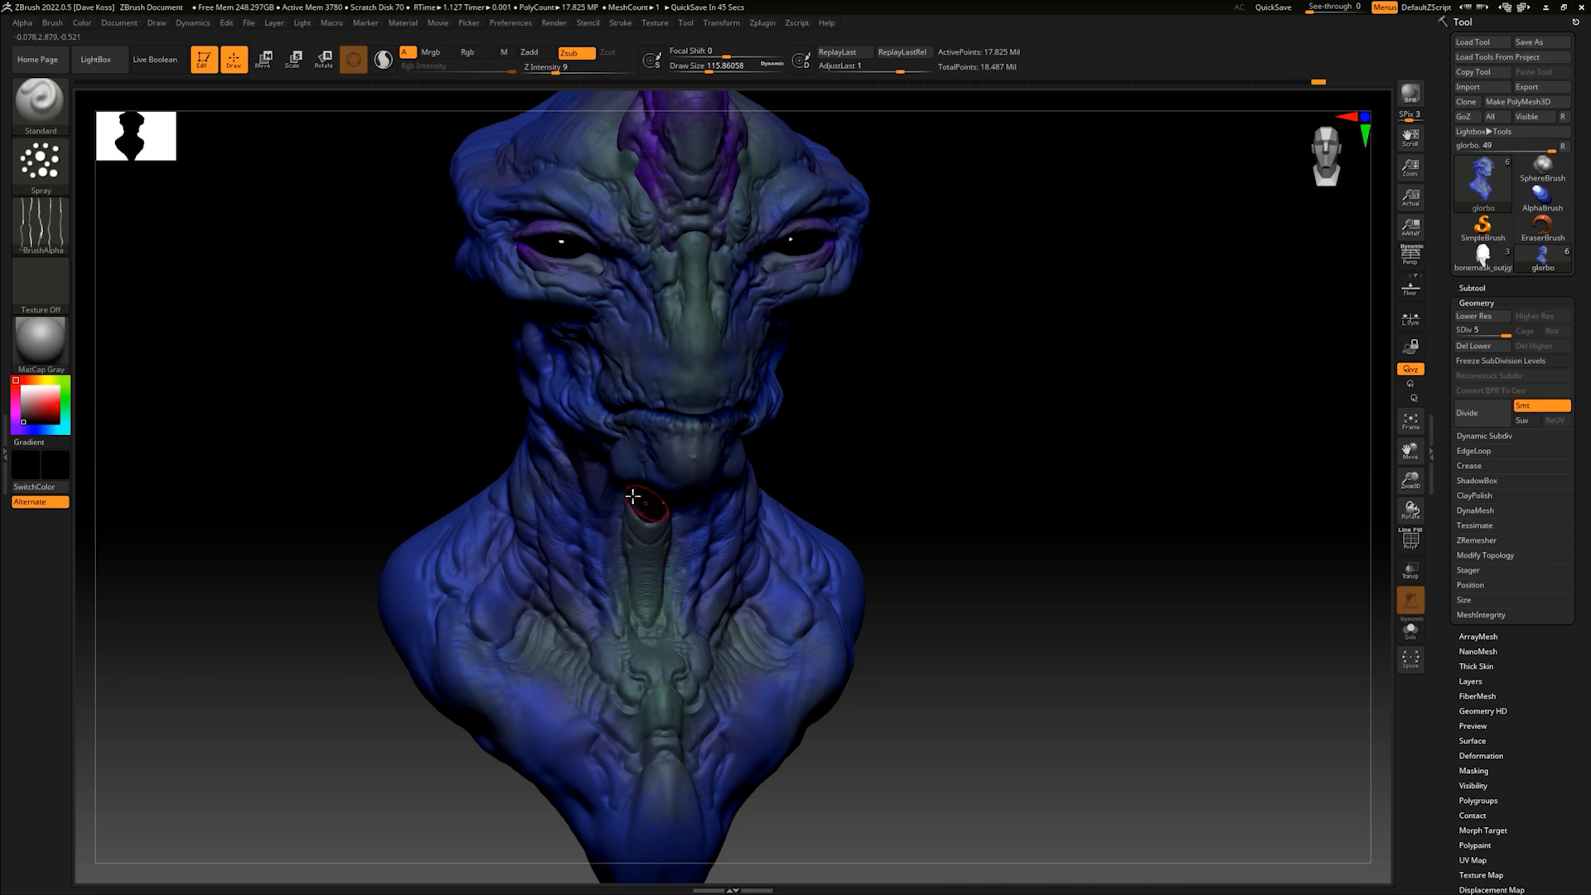
left_click_drag(937, 444, 799, 421)
key("space")
left_click_drag(887, 366, 847, 370)
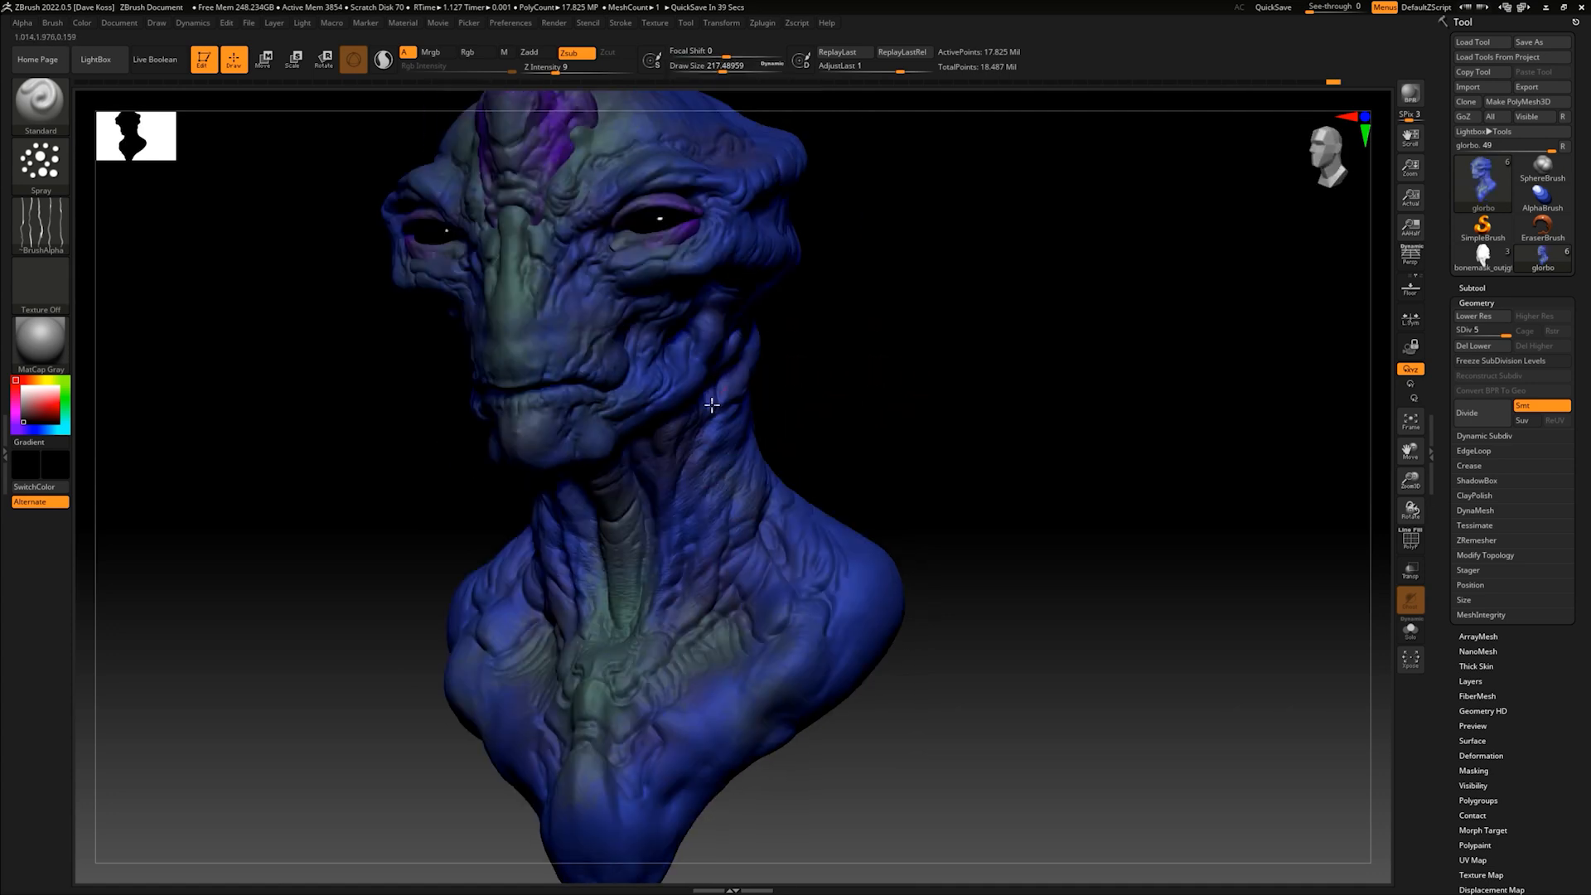
left_click_drag(803, 465, 901, 516)
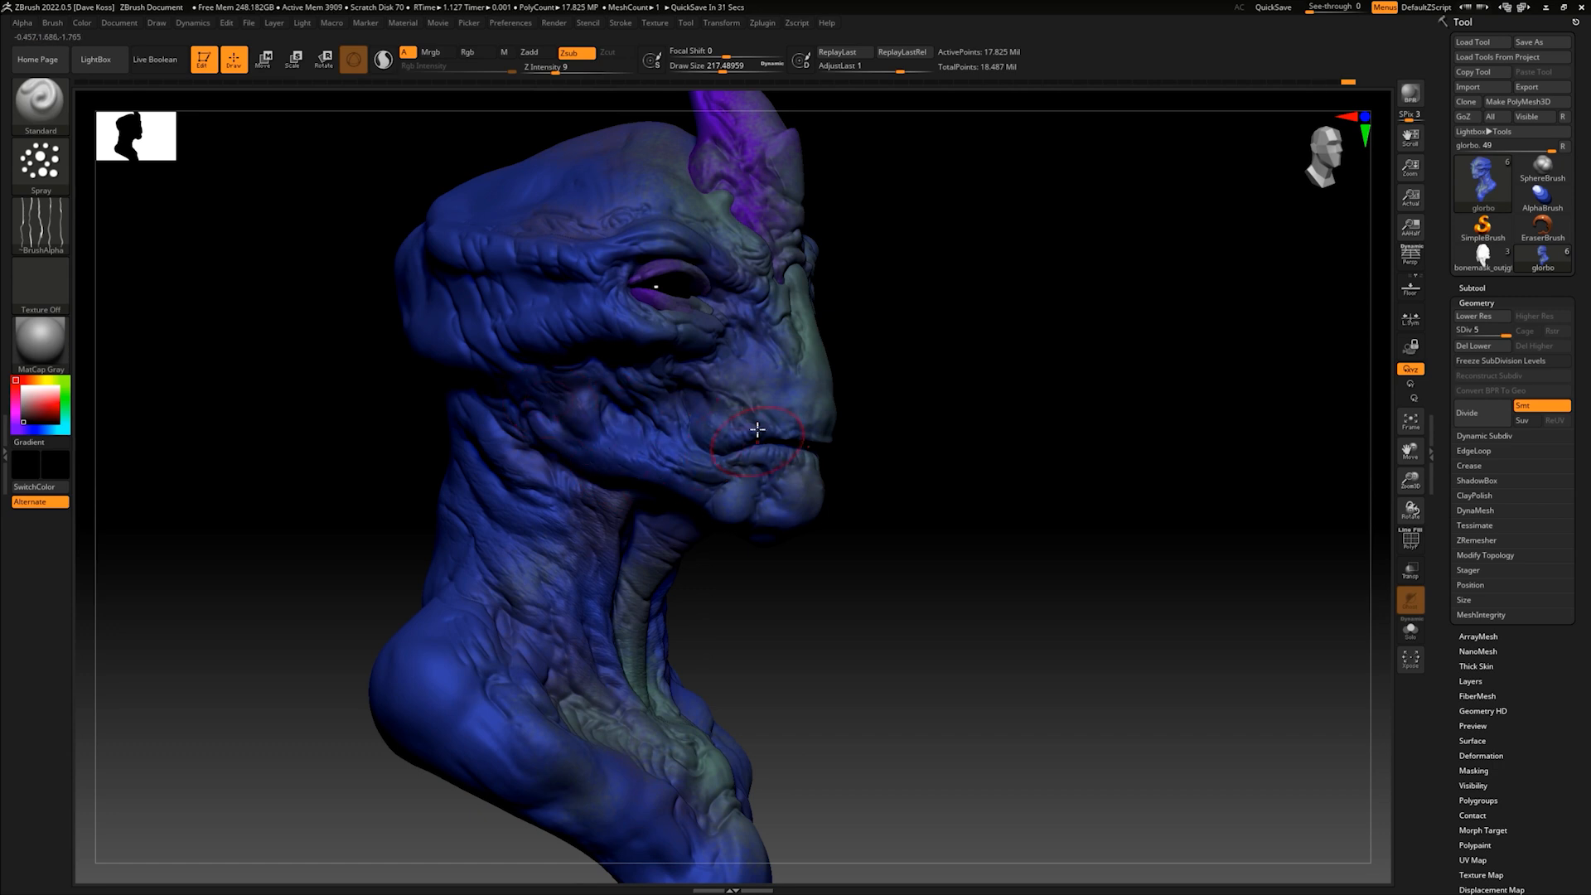
- Spray the fine skin texture over the cheeks, mouth area, chin and forehead
left_click_drag(971, 383, 844, 377)
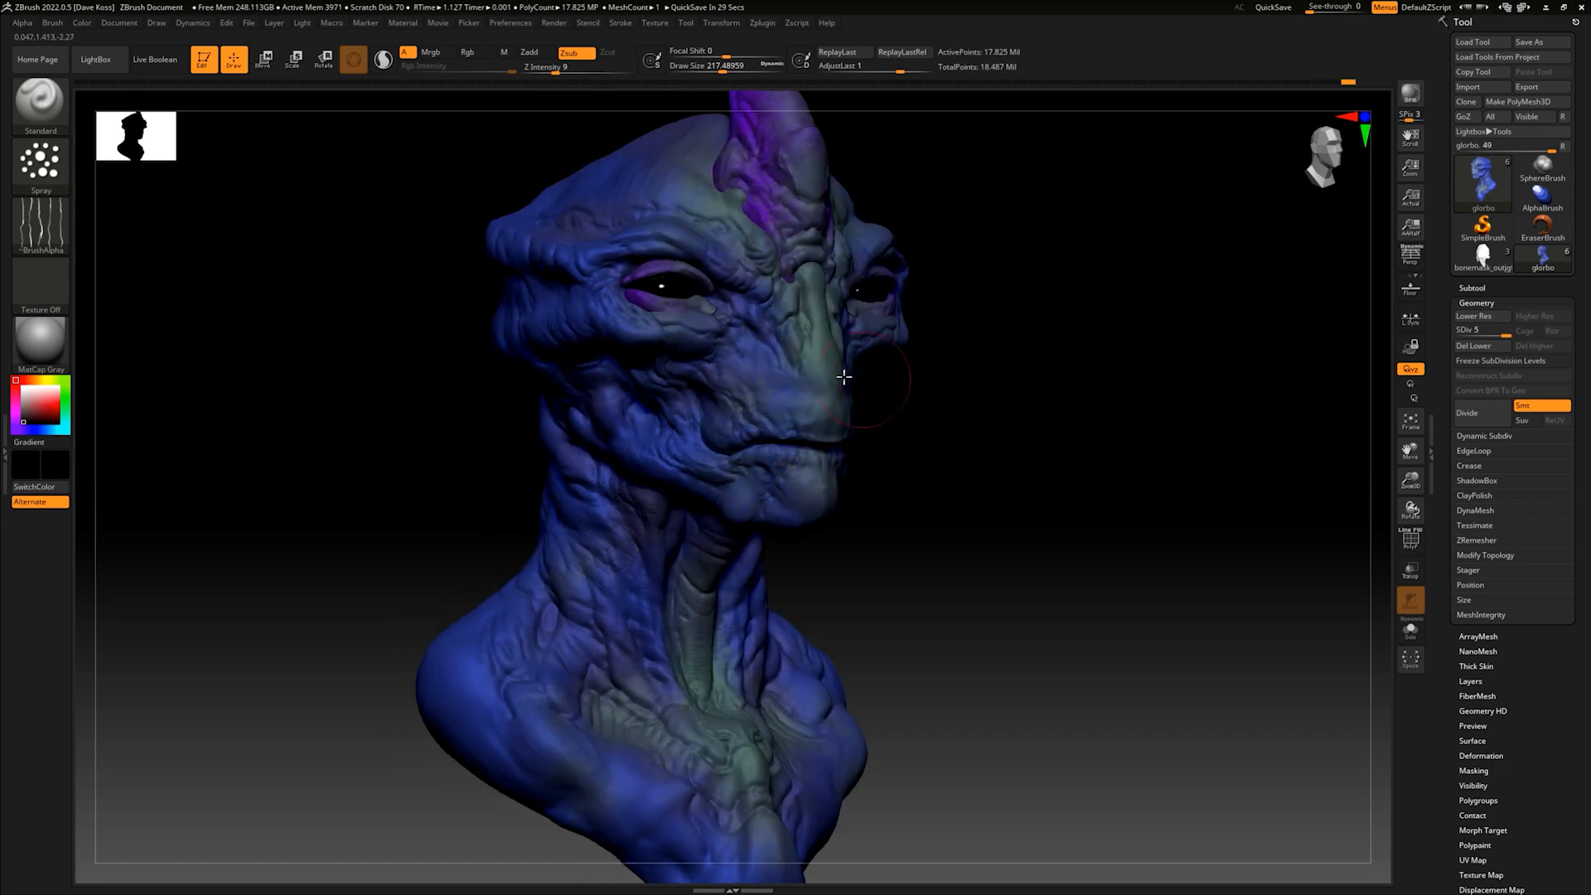
left_click_drag(978, 346, 994, 384)
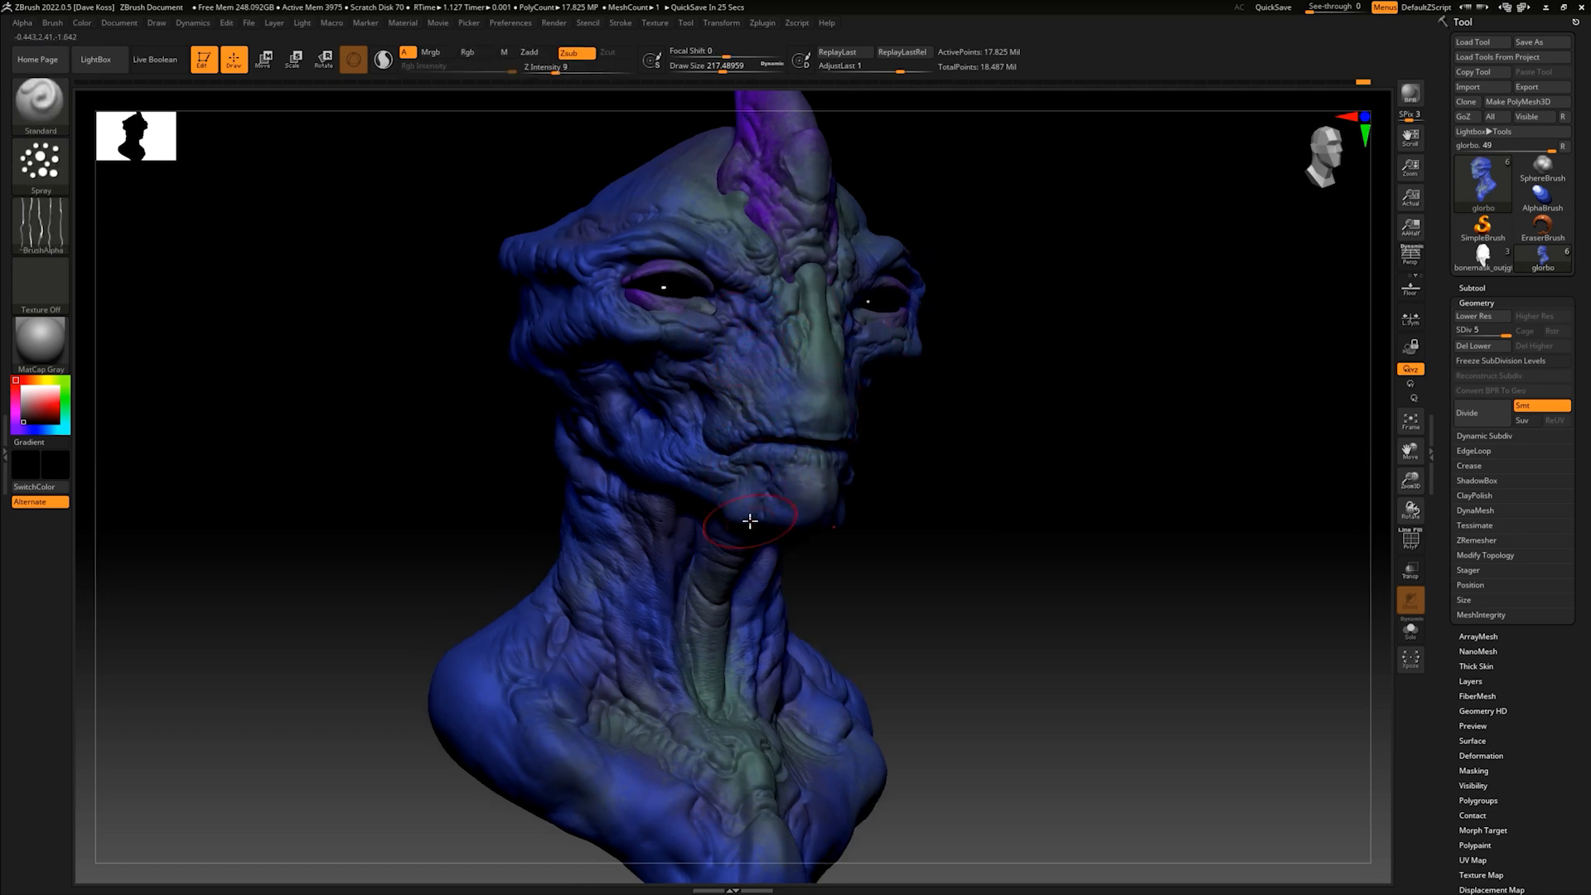
left_click_drag(1001, 412, 743, 357)
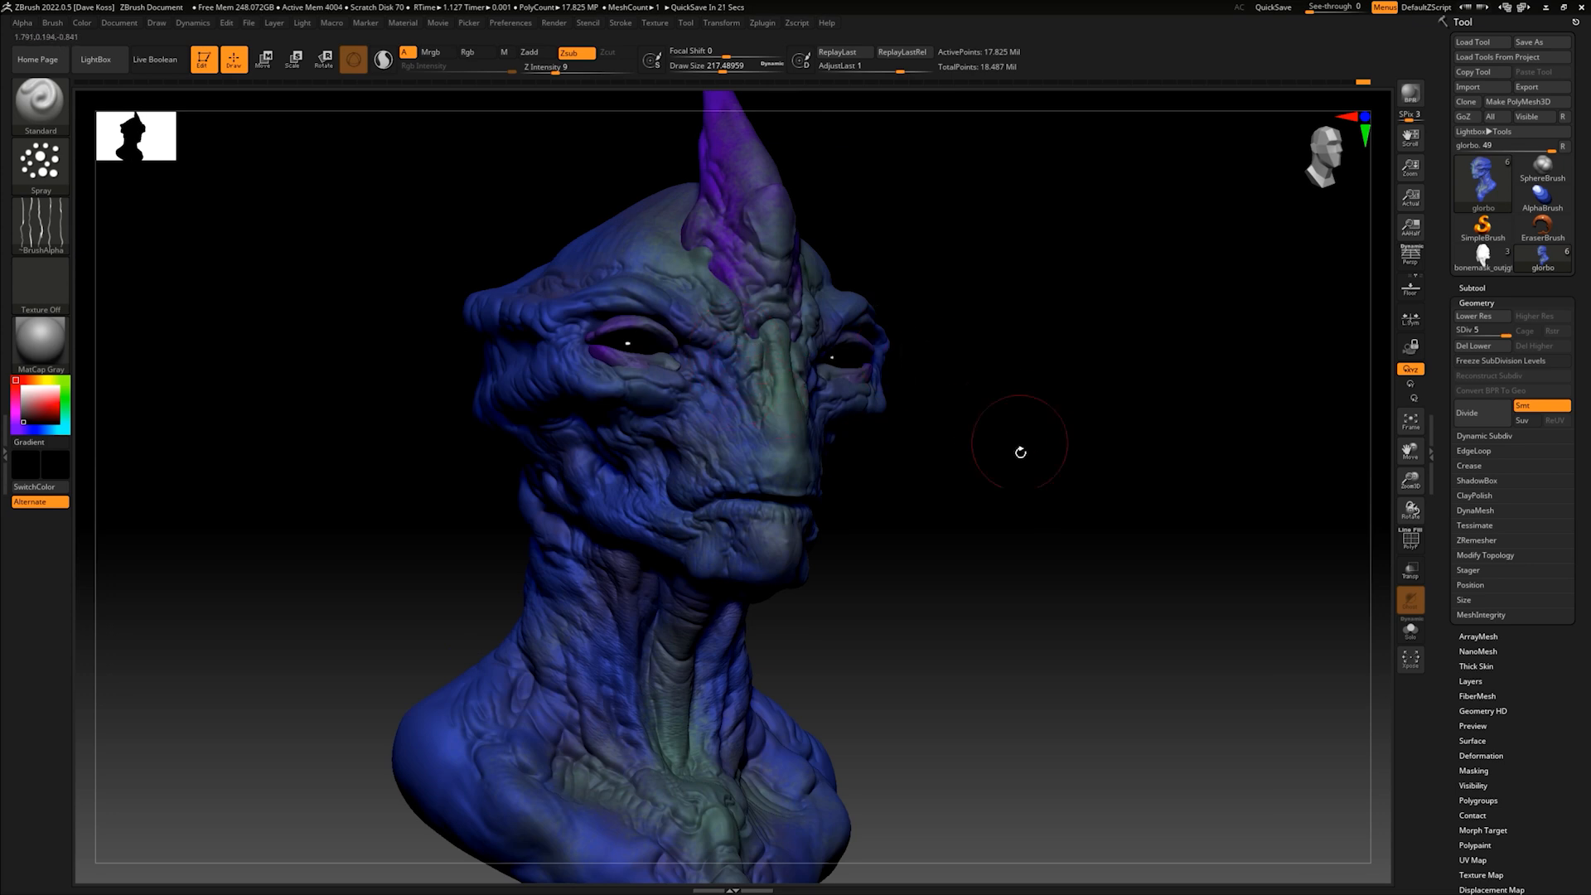
left_click_drag(1021, 451, 984, 493)
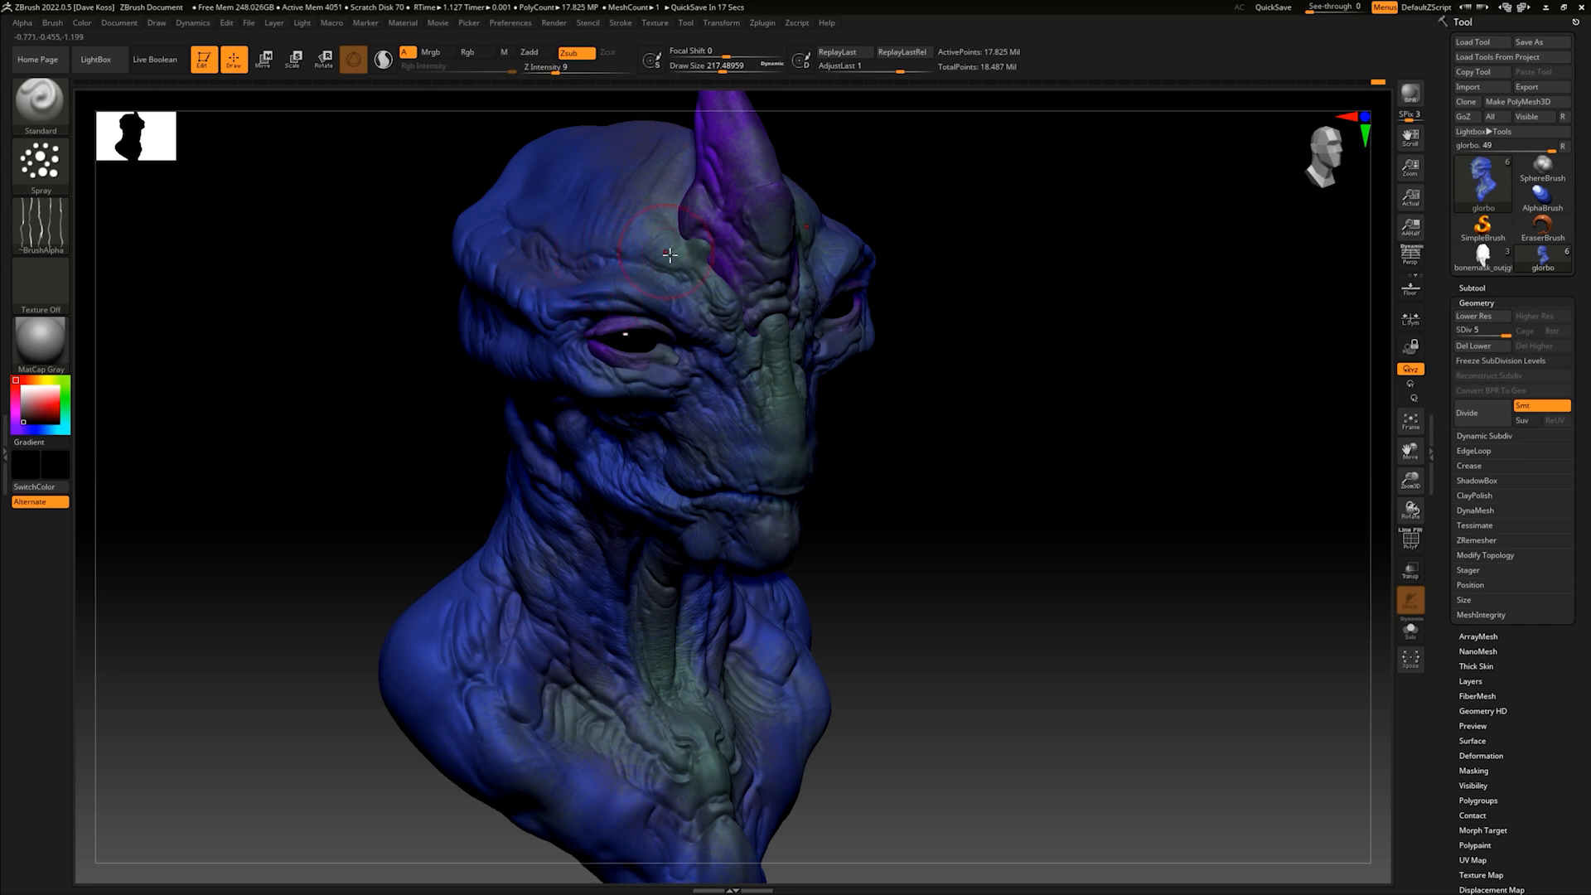
- Examine the skin texture across the whole bust from front and three-quarter views, near and far
mouse_move(948, 487)
left_mouse_down()
mouse_move(991, 437)
mouse_move(959, 423)
left_mouse_up()
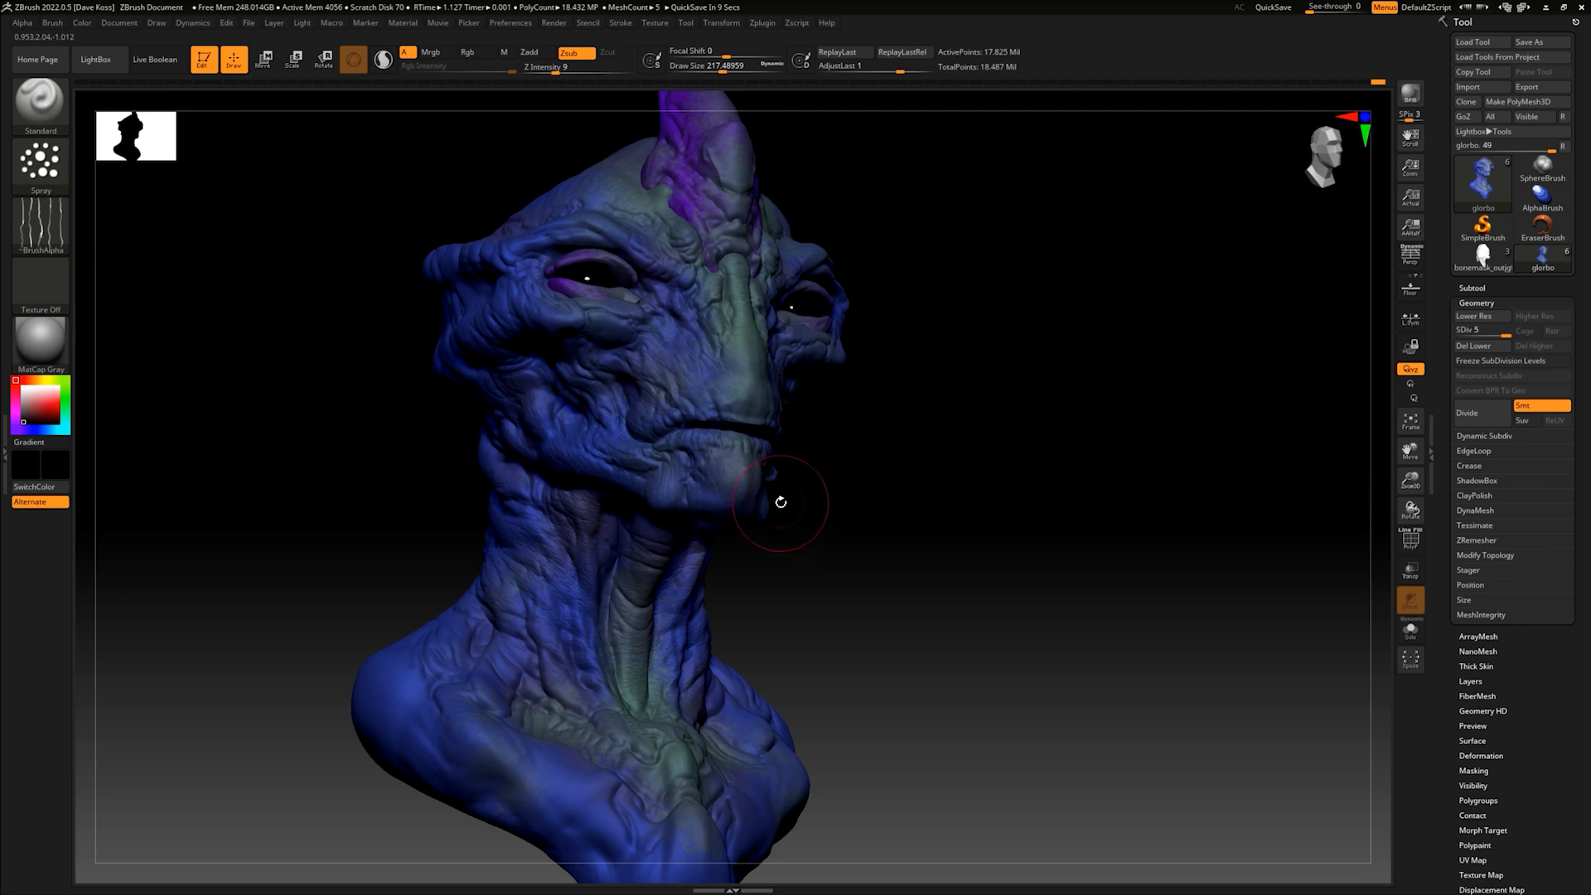
left_click_drag(1148, 501, 1026, 483)
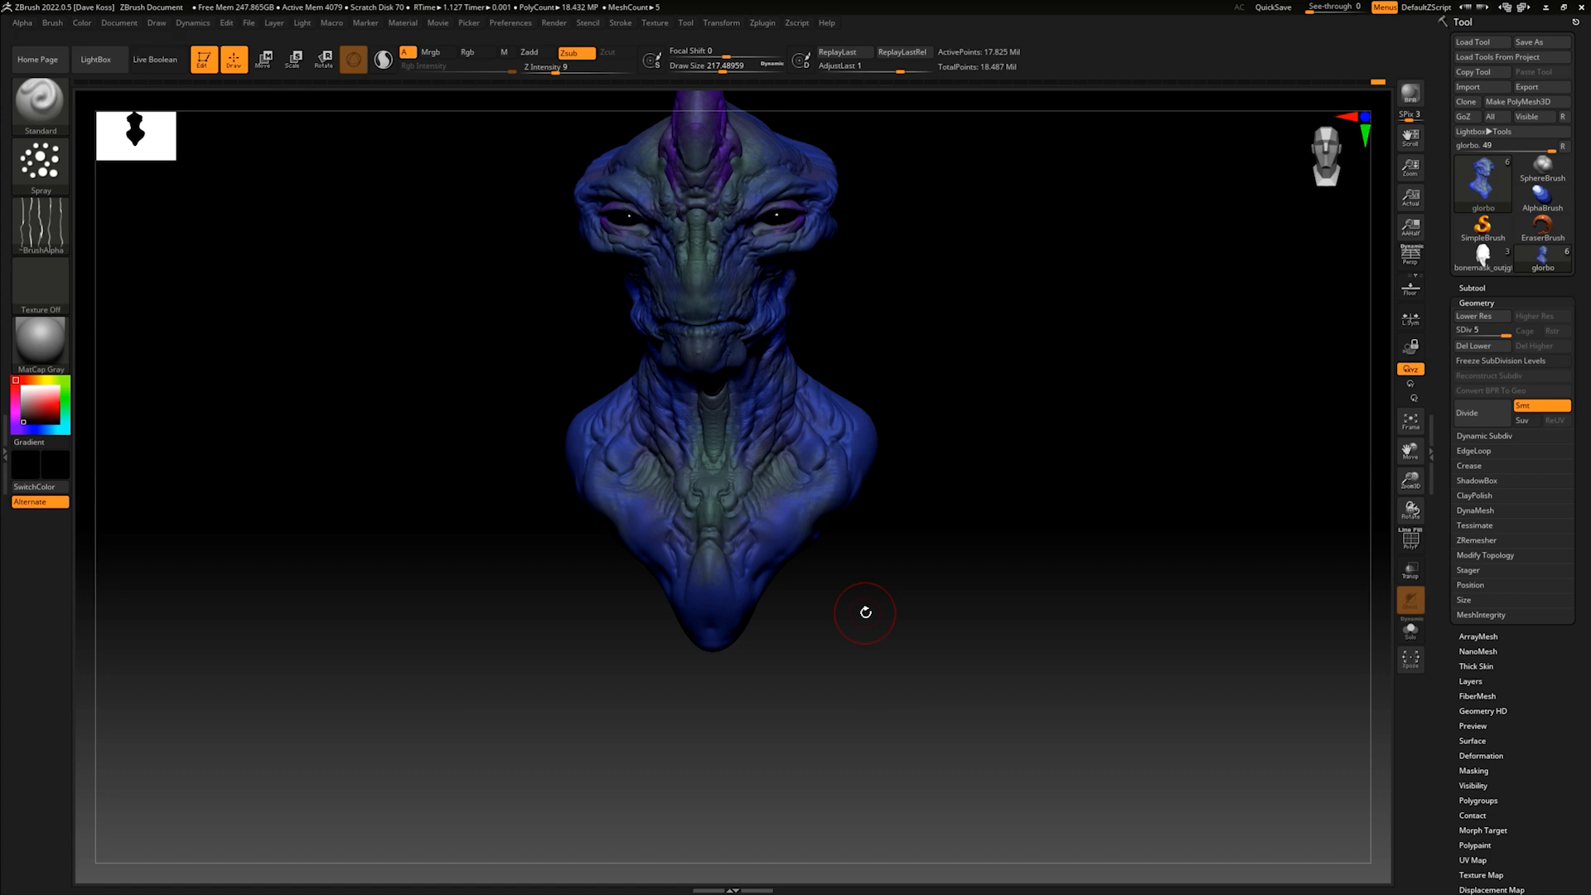
left_click_drag(865, 612, 759, 453)
left_click_drag(903, 440, 906, 466)
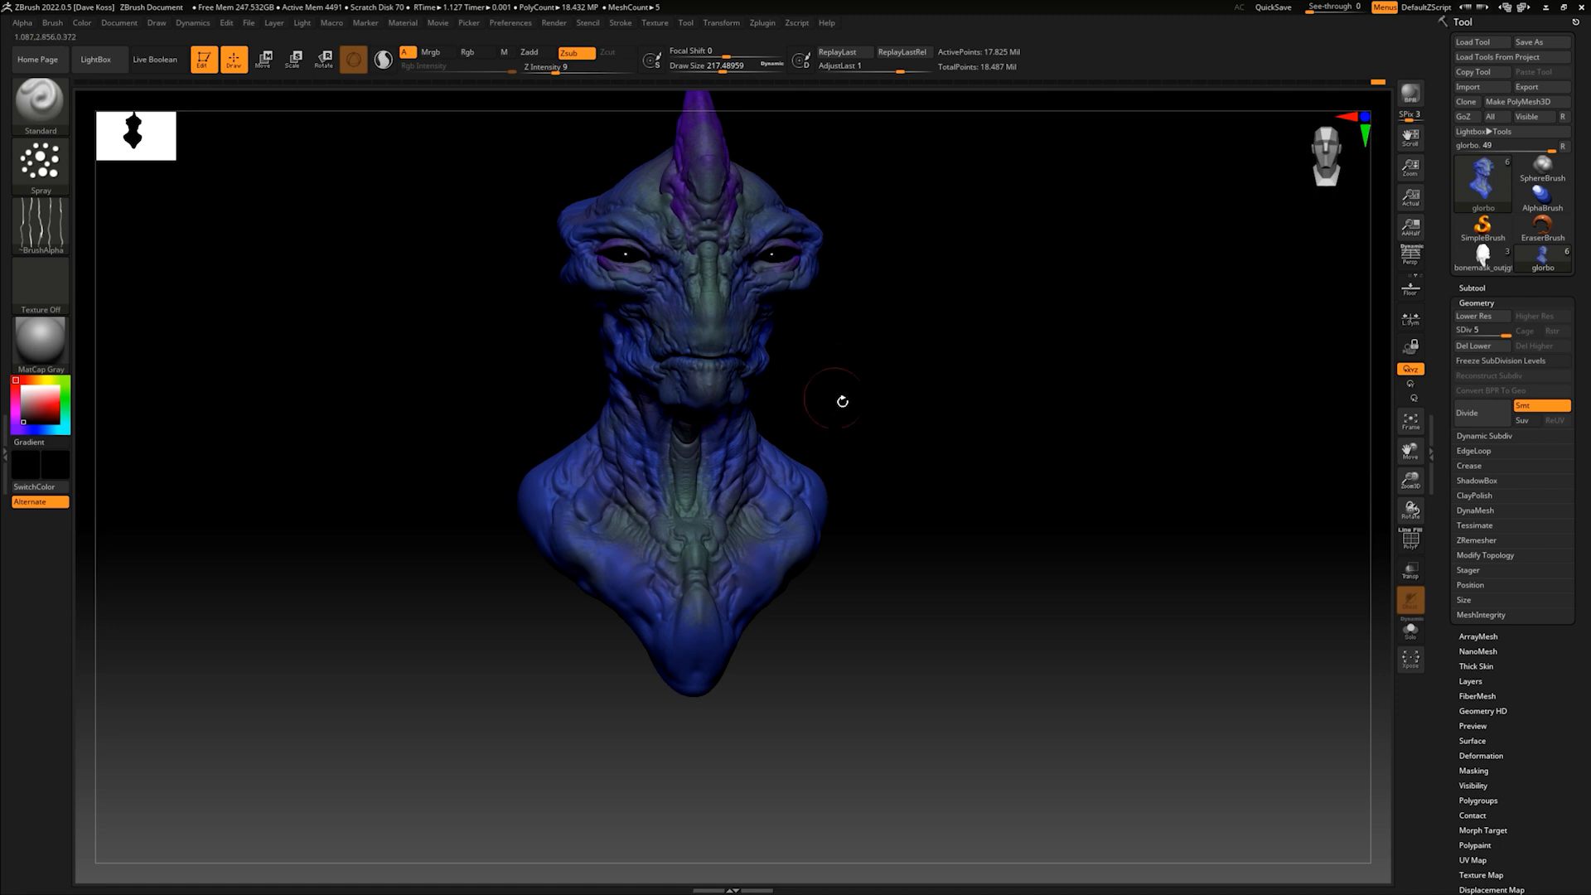
left_click_drag(841, 401, 877, 406)
mouse_move(895, 465)
left_mouse_down()
mouse_move(896, 509)
mouse_move(874, 494)
mouse_move(895, 469)
mouse_move(894, 503)
mouse_move(916, 476)
left_mouse_up()
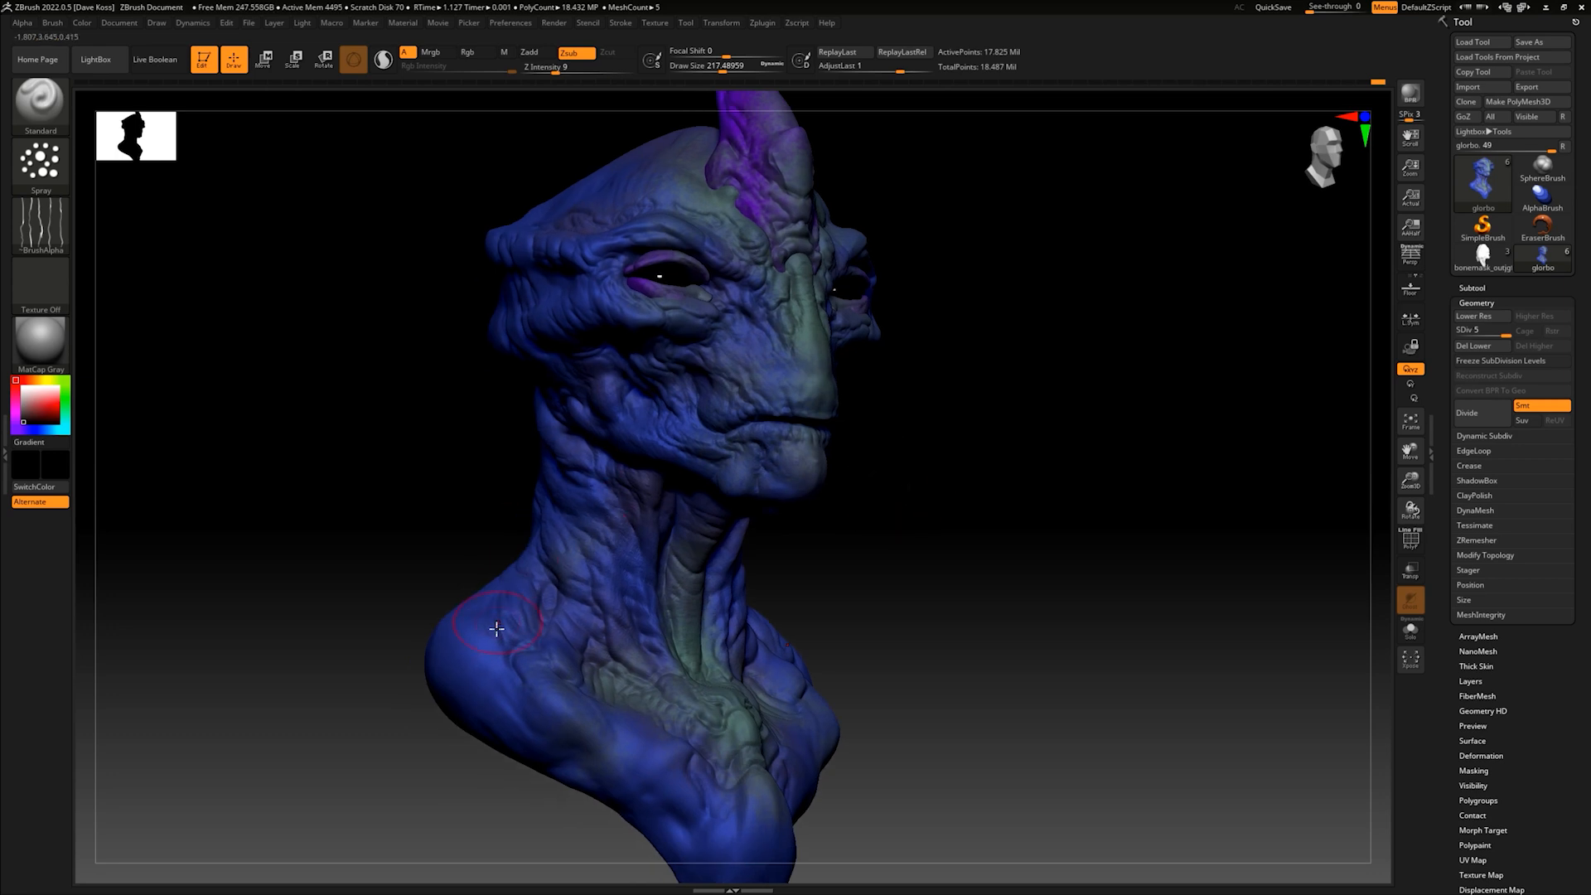
- Spray the fine skin texture over the shoulders, the side and back of the neck, and the back of the head
left_click_drag(504, 557, 533, 555)
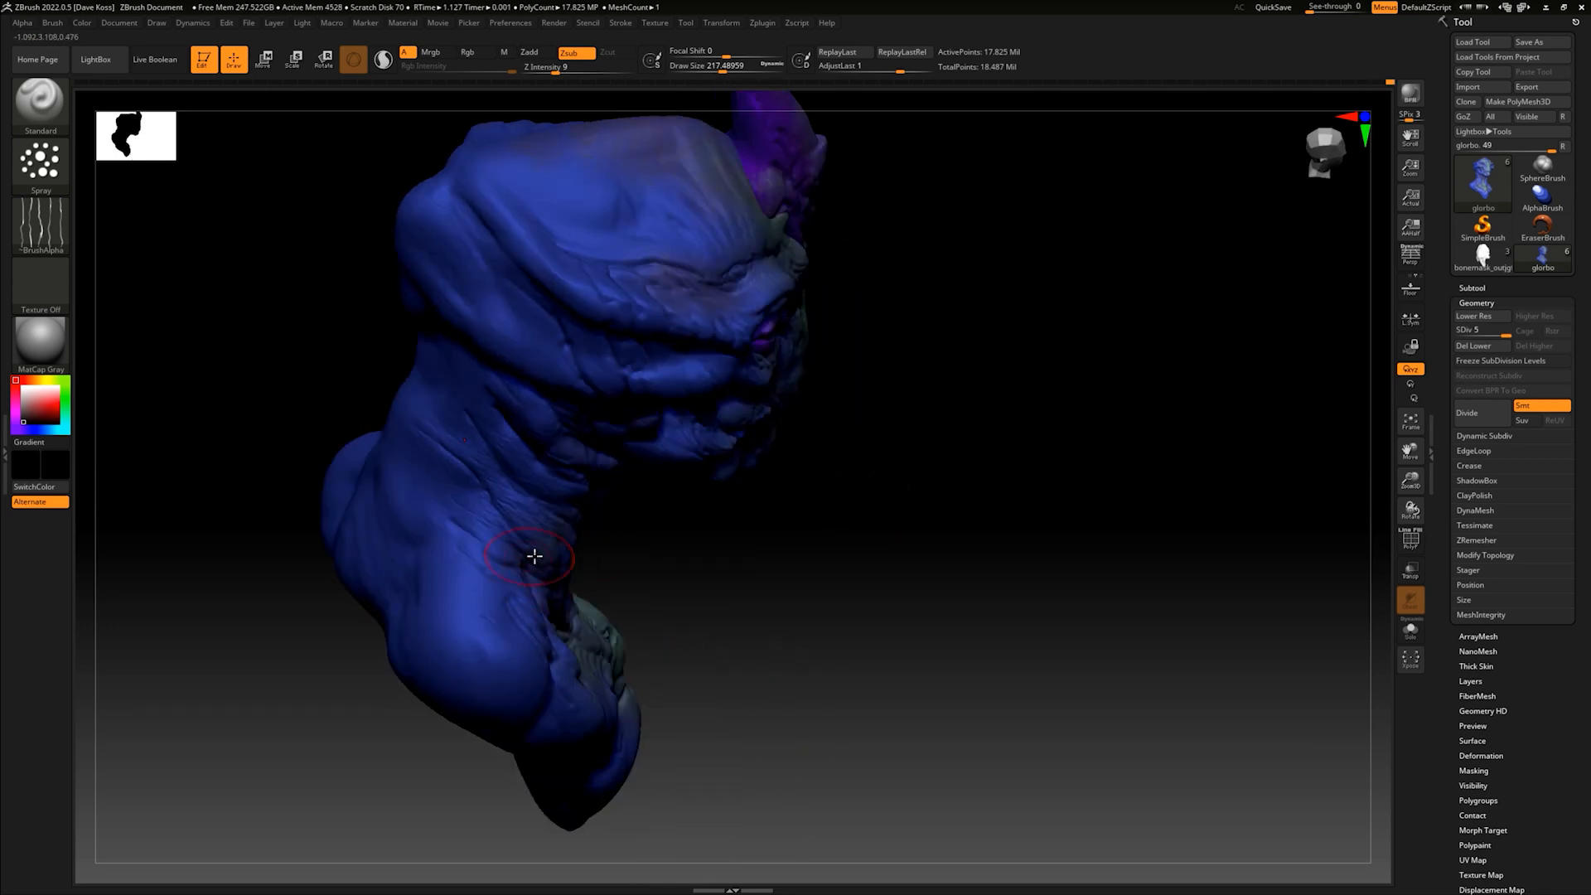
left_click_drag(669, 577, 658, 555)
left_click_drag(423, 483, 420, 494)
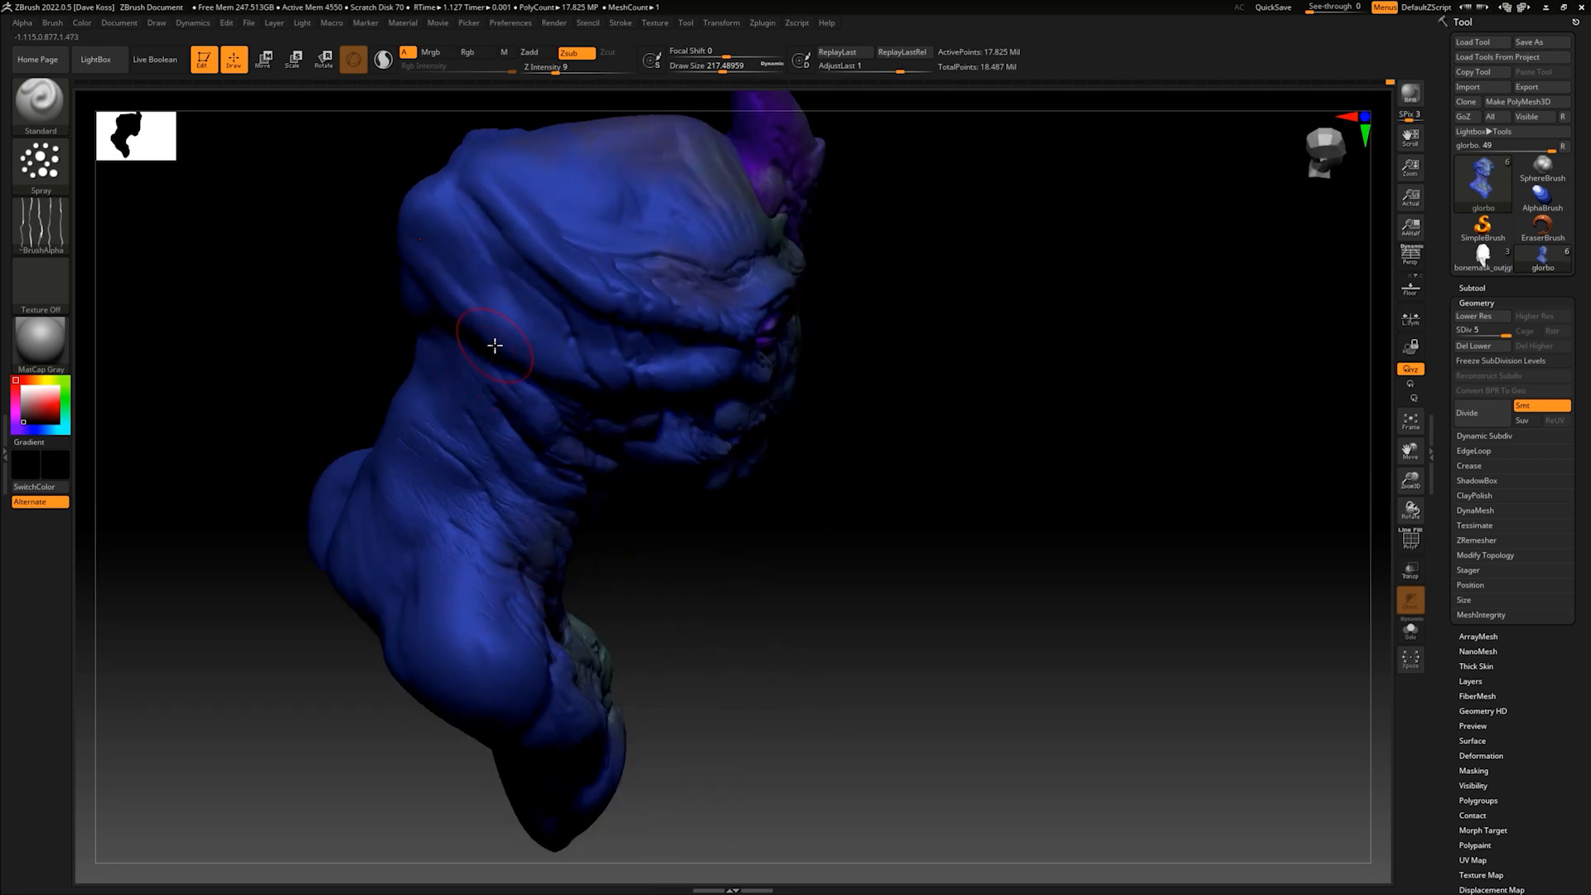
key("ctrl+z")
left_click_drag(666, 367, 672, 331)
left_click_drag(914, 410, 932, 377)
left_click_drag(1061, 425, 1155, 429)
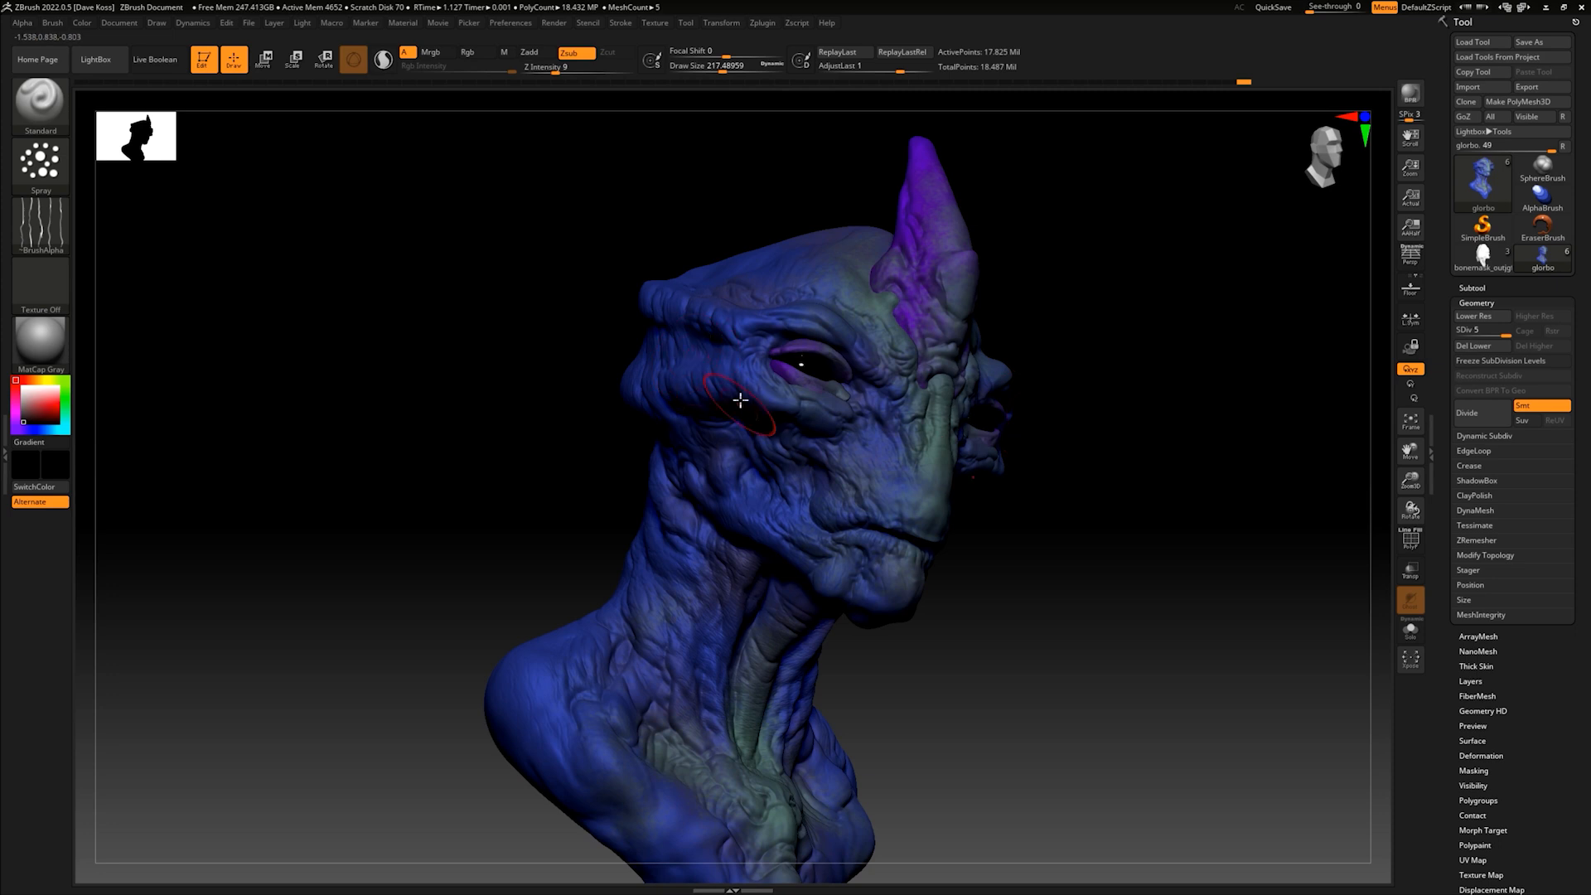
- Spray the fine skin texture over the crown, the forehead beside the horn and the side of the brow
left_click_drag(1028, 379, 1034, 433)
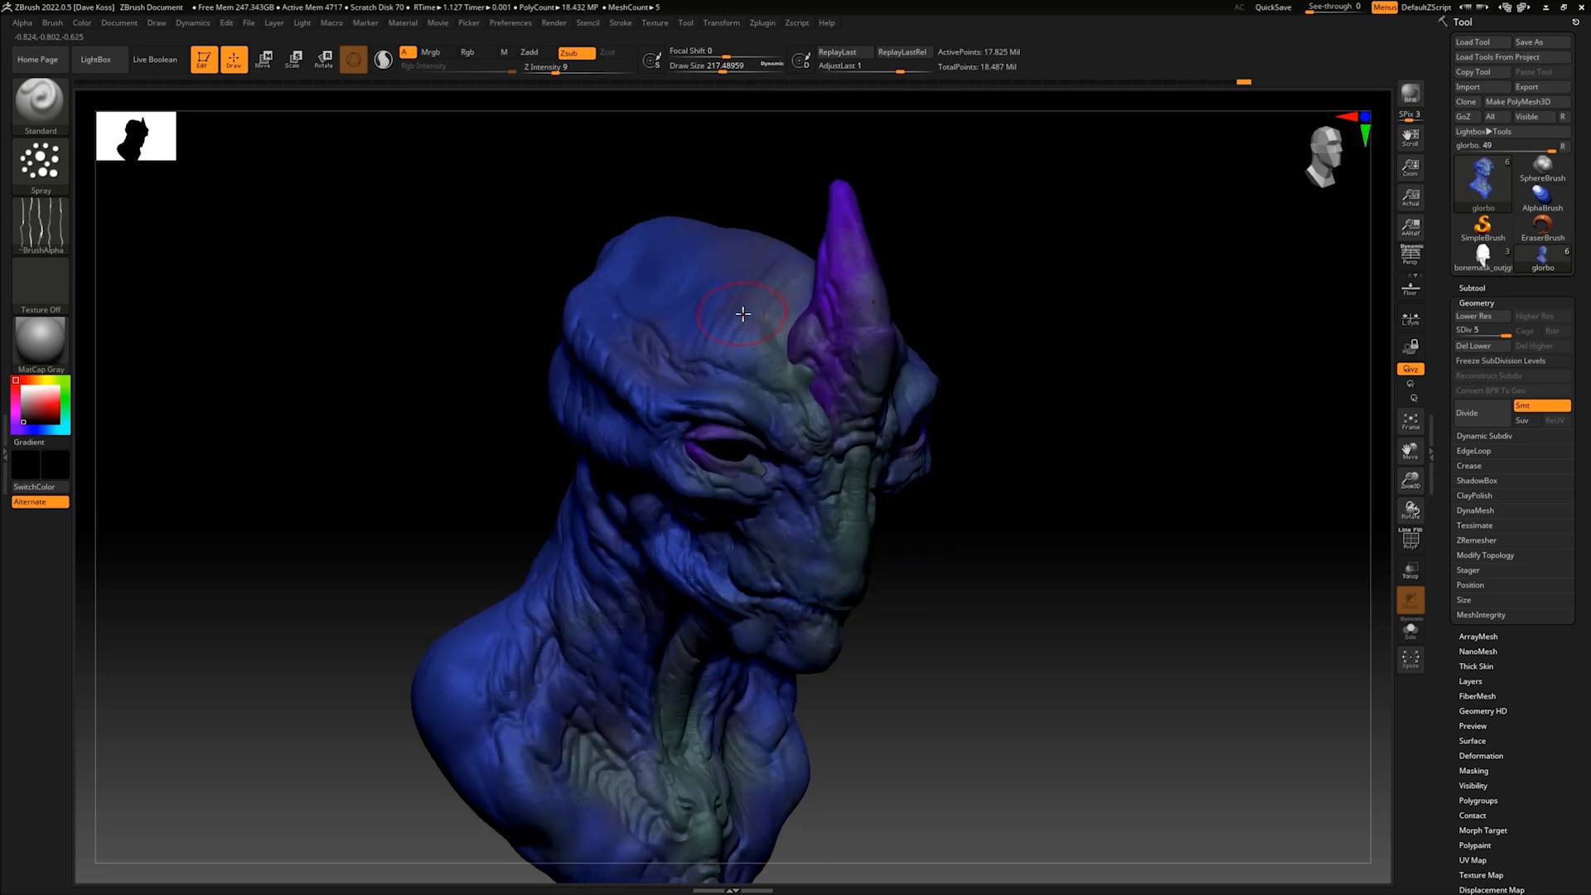
left_click_drag(689, 320, 709, 313)
left_click_drag(583, 295, 641, 370)
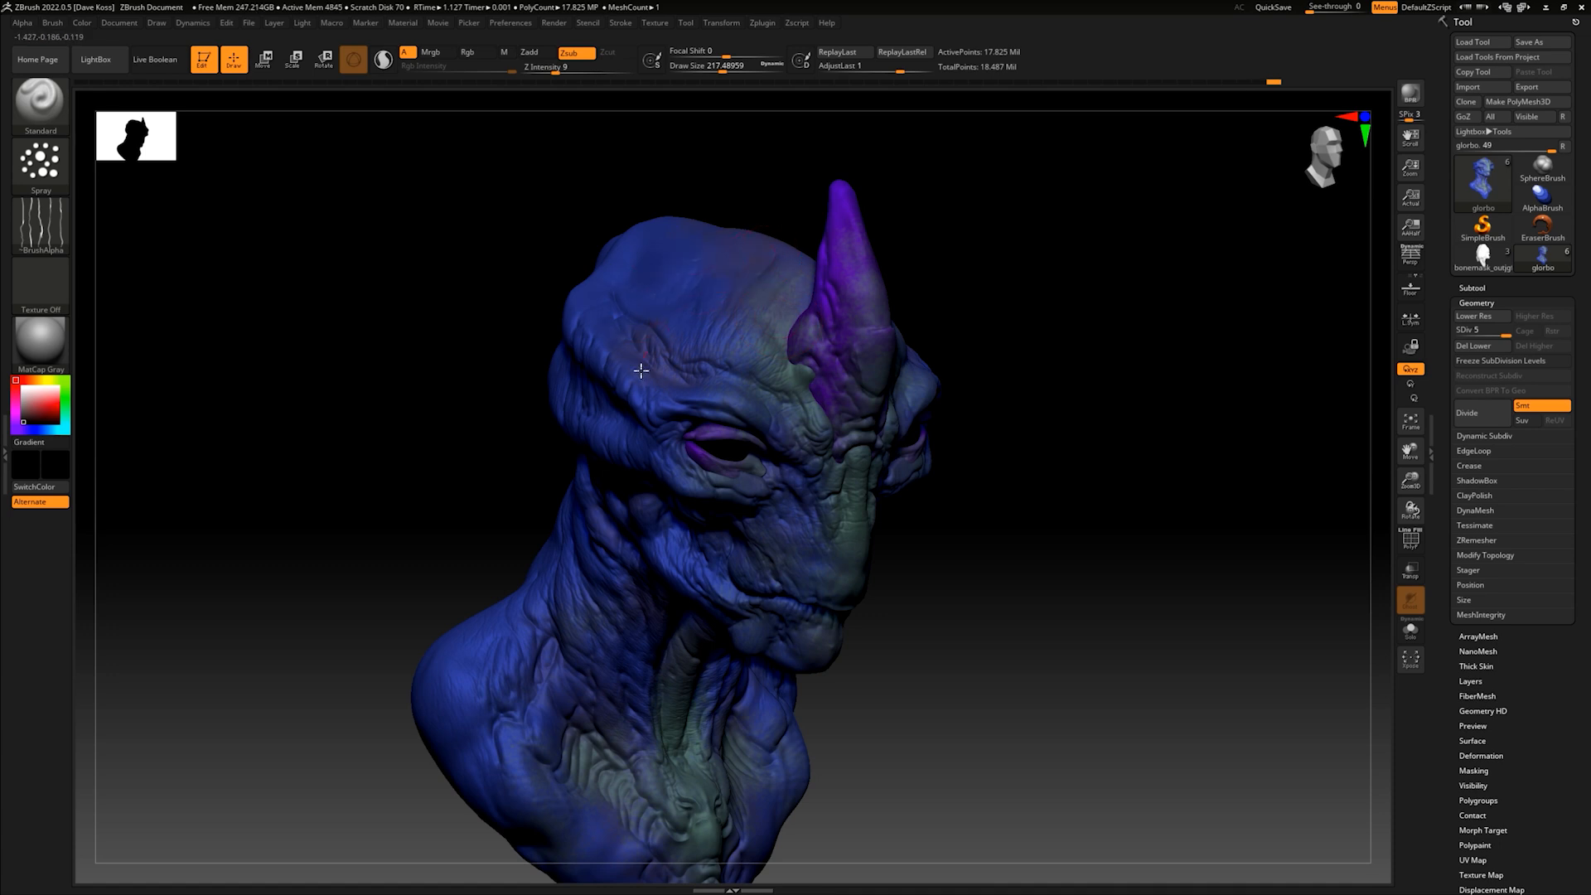
mouse_move(1094, 495)
left_mouse_down()
mouse_move(1069, 436)
mouse_move(1099, 522)
left_mouse_up()
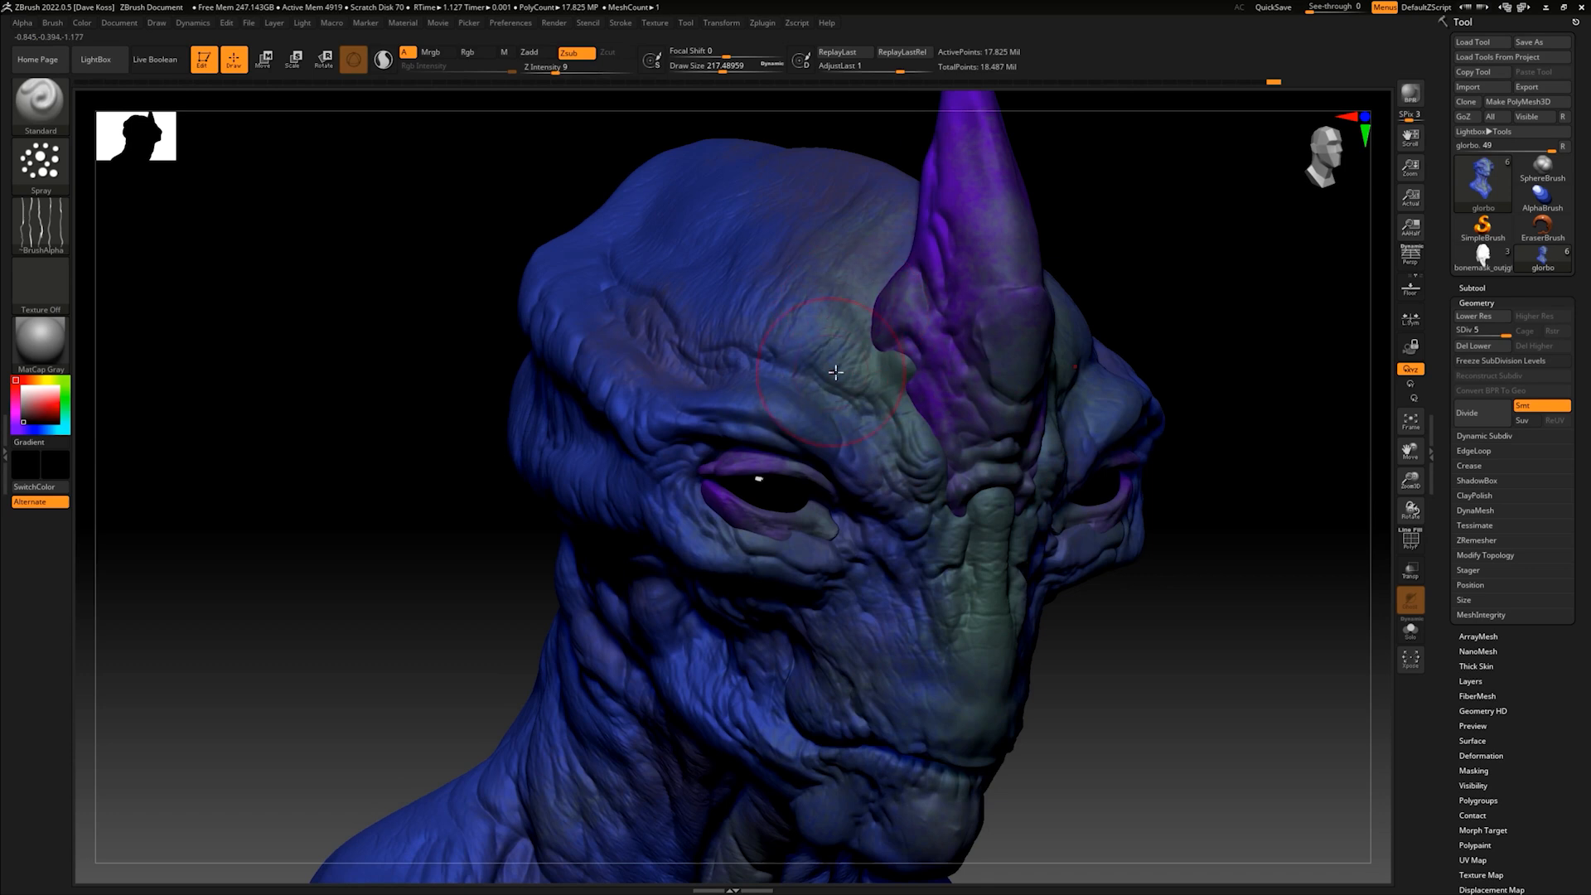
key("shift")
mouse_move(846, 341)
left_mouse_down("shift")
mouse_move(822, 332)
mouse_move(843, 367)
mouse_move(857, 342)
mouse_move(838, 323)
mouse_move(721, 284)
mouse_move(696, 299)
mouse_move(724, 222)
mouse_move(813, 250)
left_mouse_up("shift")
left_click_drag(1086, 580, 1180, 428)
mouse_move(723, 357)
left_mouse_down("shift")
mouse_move(761, 408)
mouse_move(707, 395)
mouse_move(700, 370)
left_mouse_up("shift")
left_click_drag(1166, 465, 1133, 555)
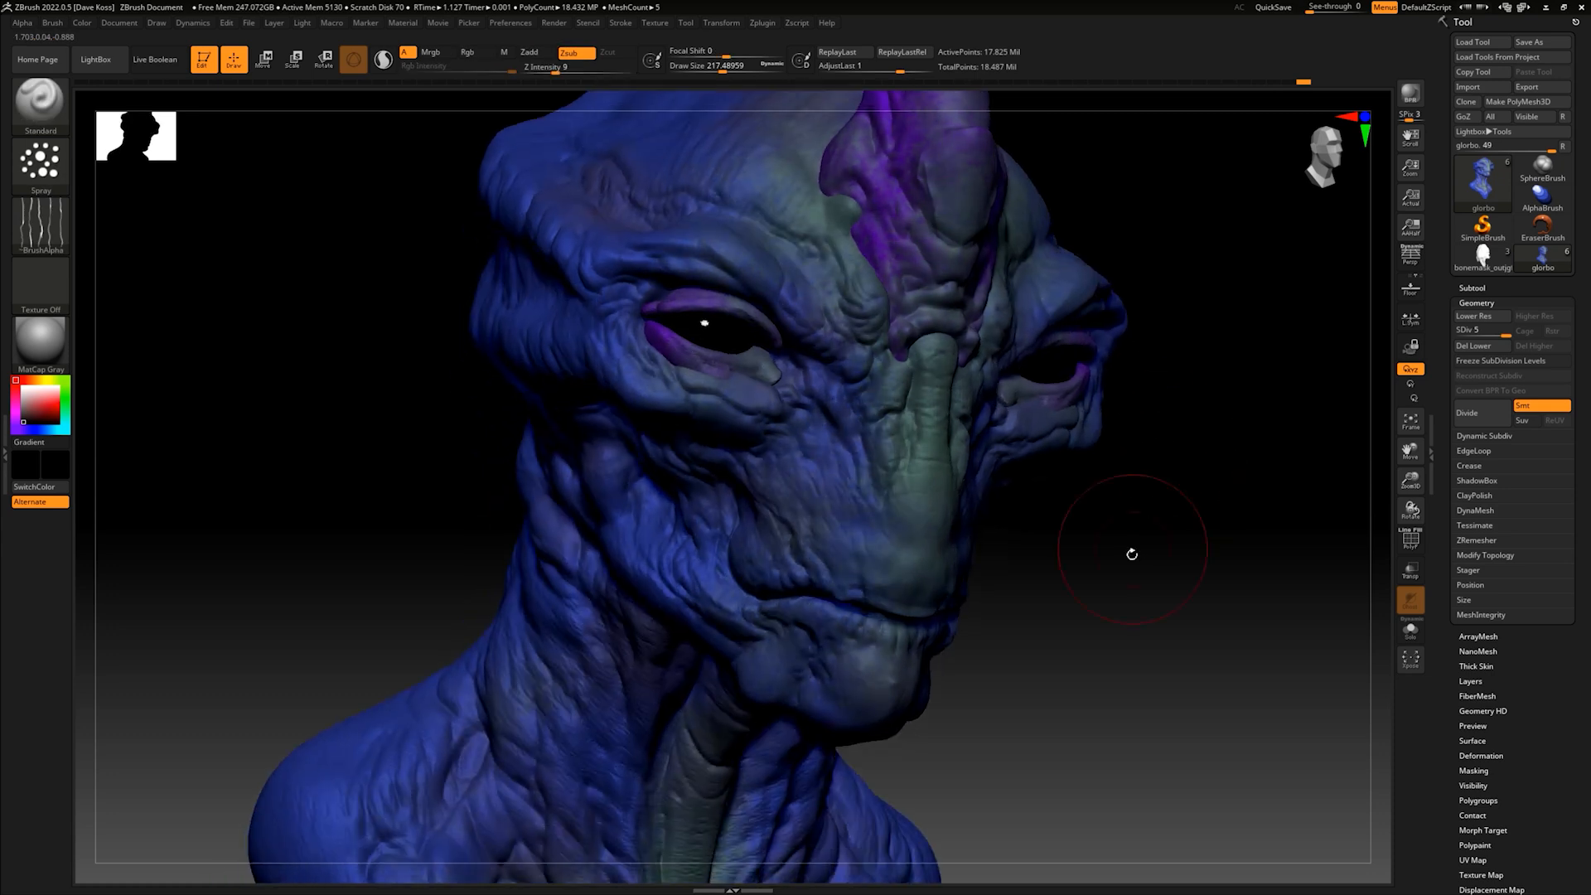
- Reduce the brush to a draw size of about 90 and spray fine texture around the mouth, cheeks and snout
key("space")
left_click_drag(769, 666, 753, 664)
left_click_drag(1040, 584, 986, 578)
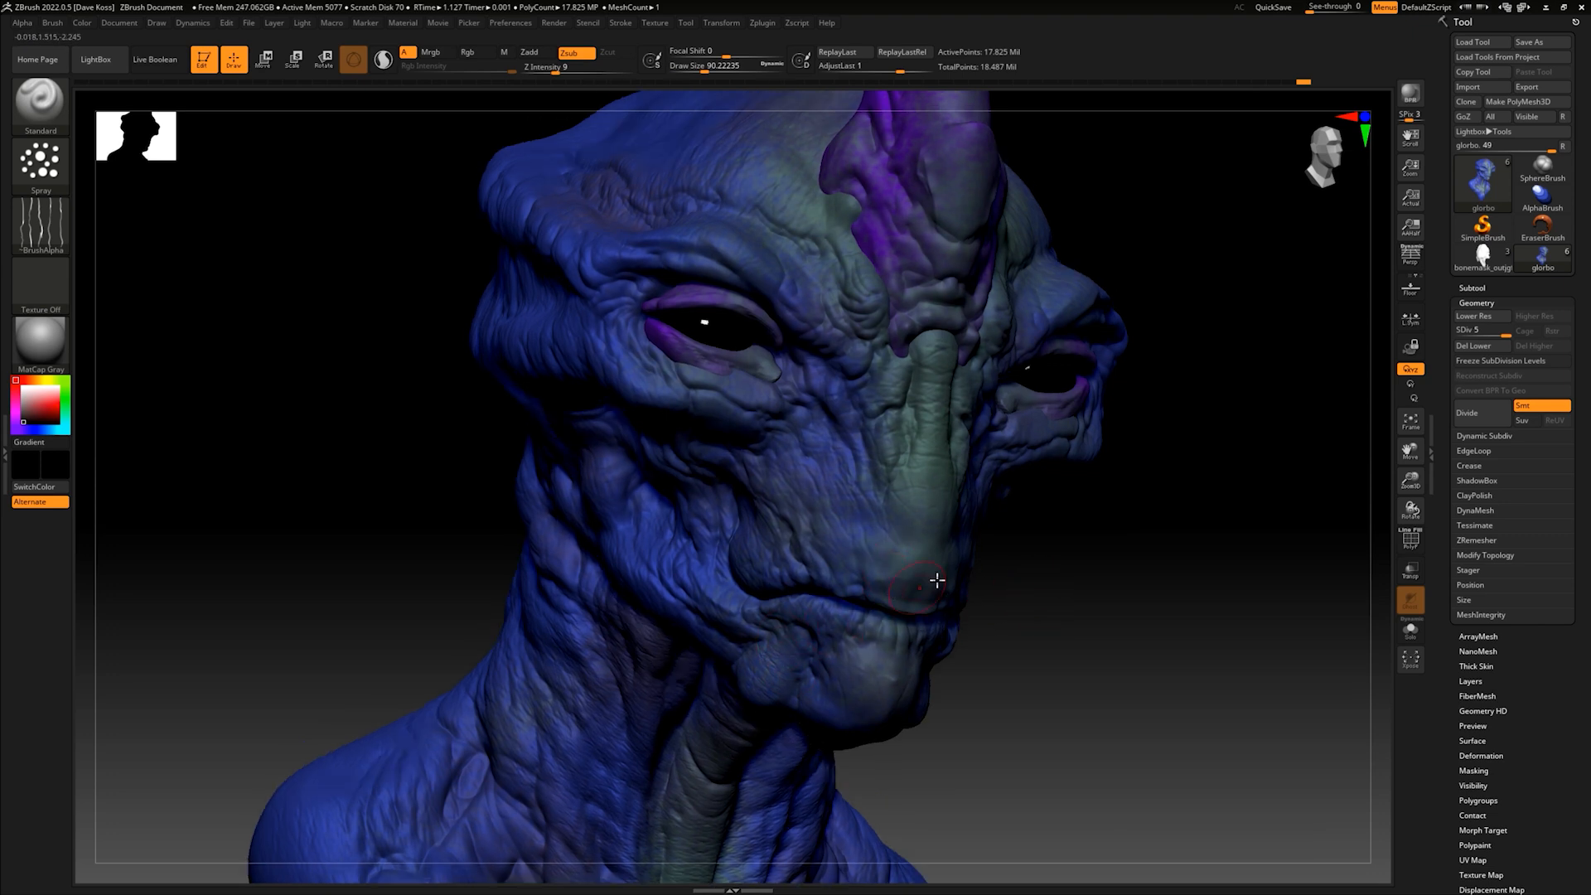
left_click_drag(1100, 572, 1020, 547)
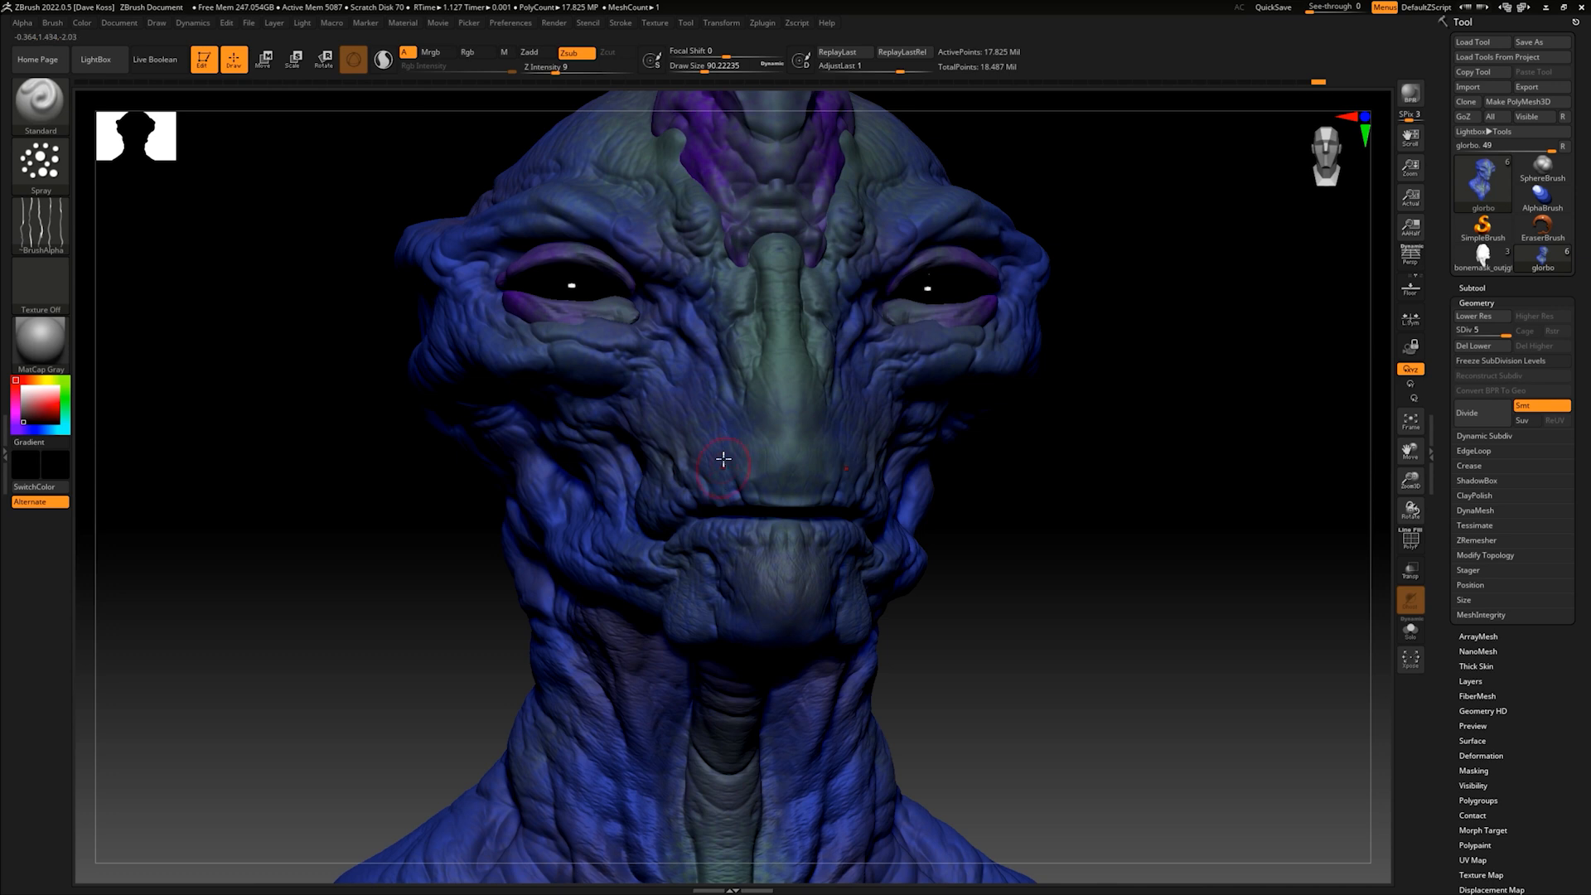
left_click_drag(756, 403, 745, 390)
- Switch to the Xencelabs settings to show the 3-Button Pen configuration, and minimise that window
key("alt+Tab")
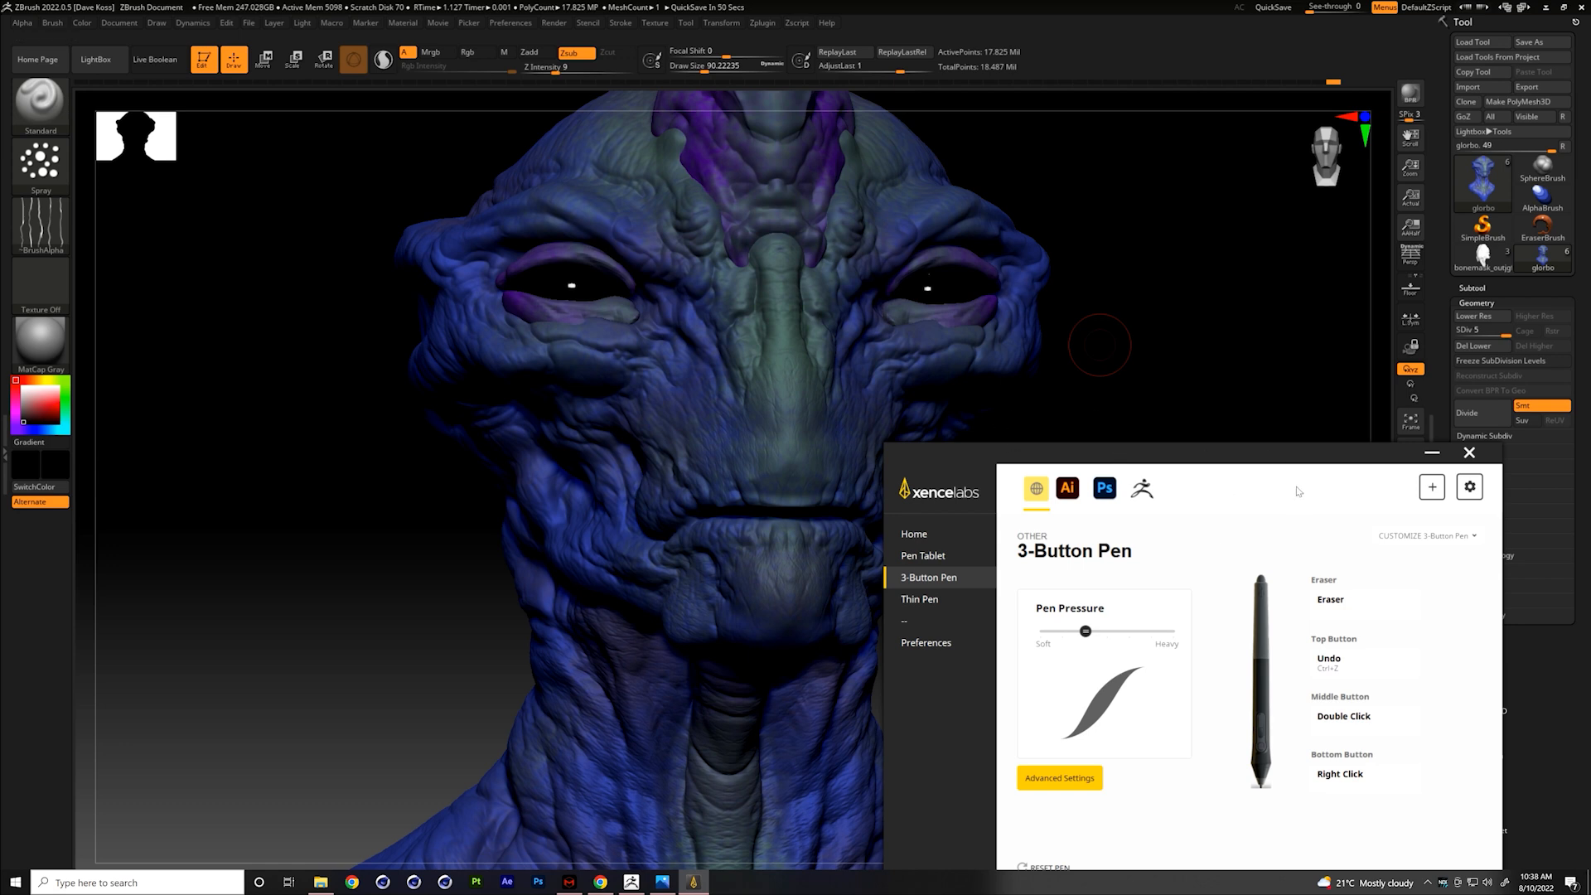
left_click(1432, 453)
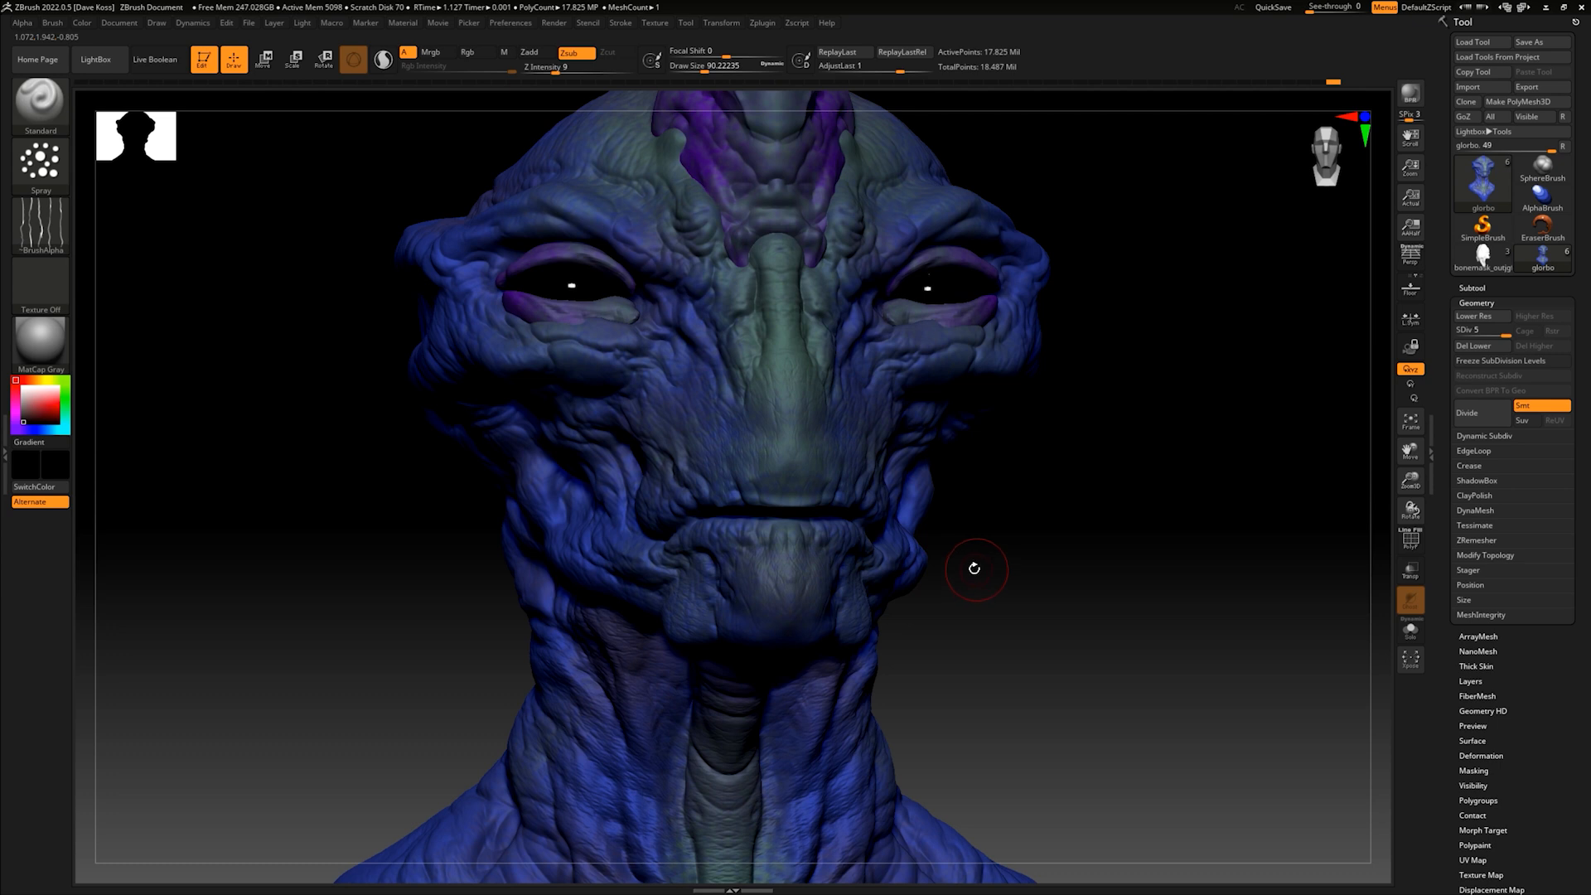
- Spray fine skin texture over the brow ridges and the folds beneath the eyes
left_click_drag(1053, 525, 1020, 610, "alt")
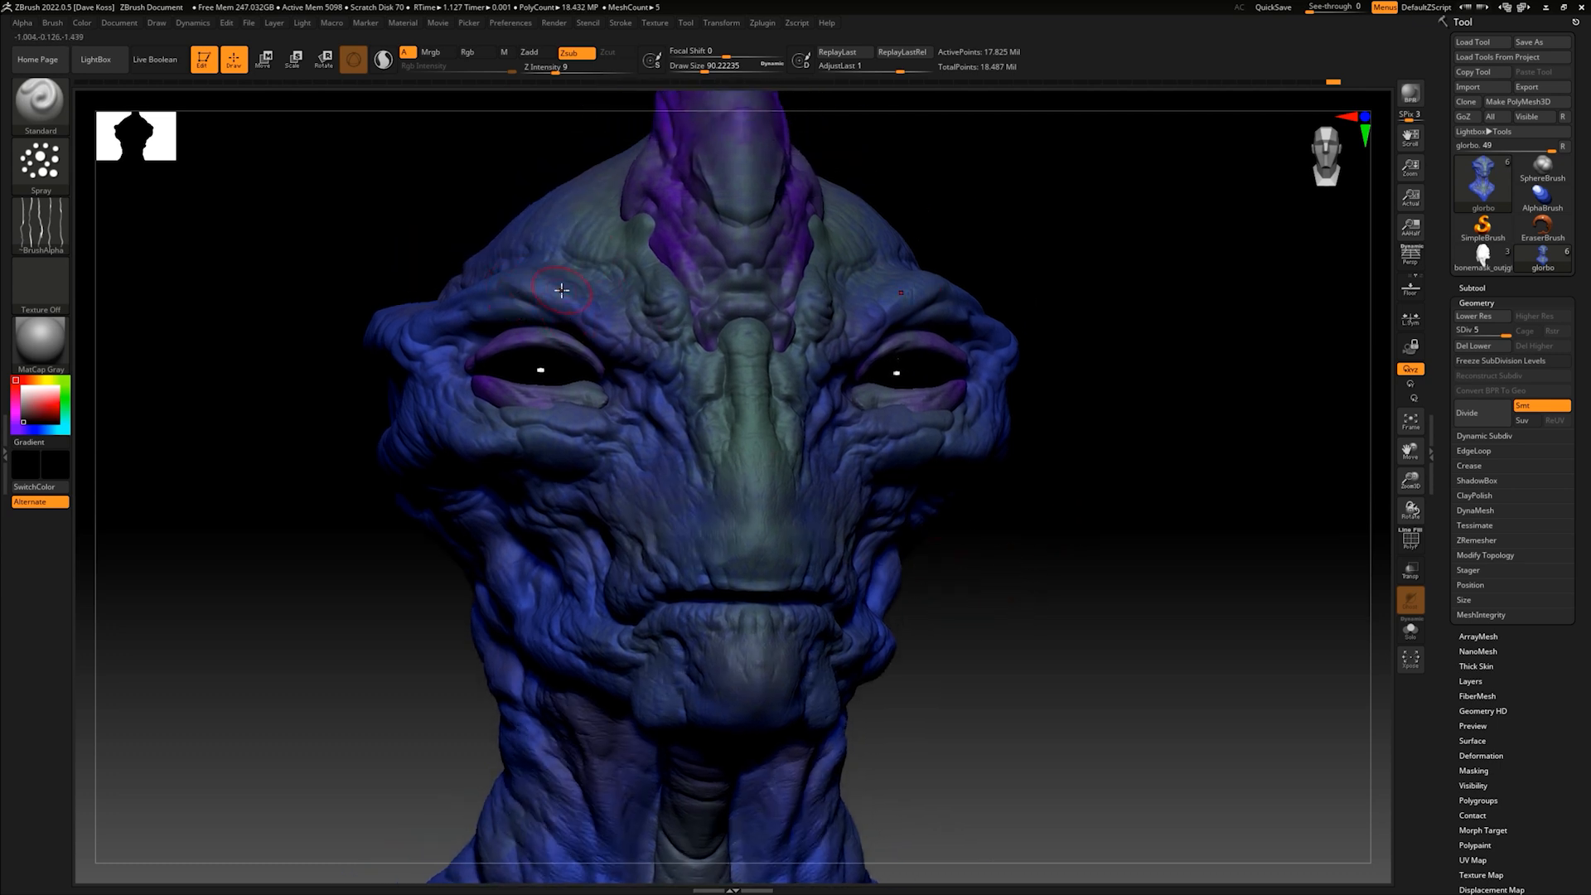
left_click_drag(484, 335, 467, 332)
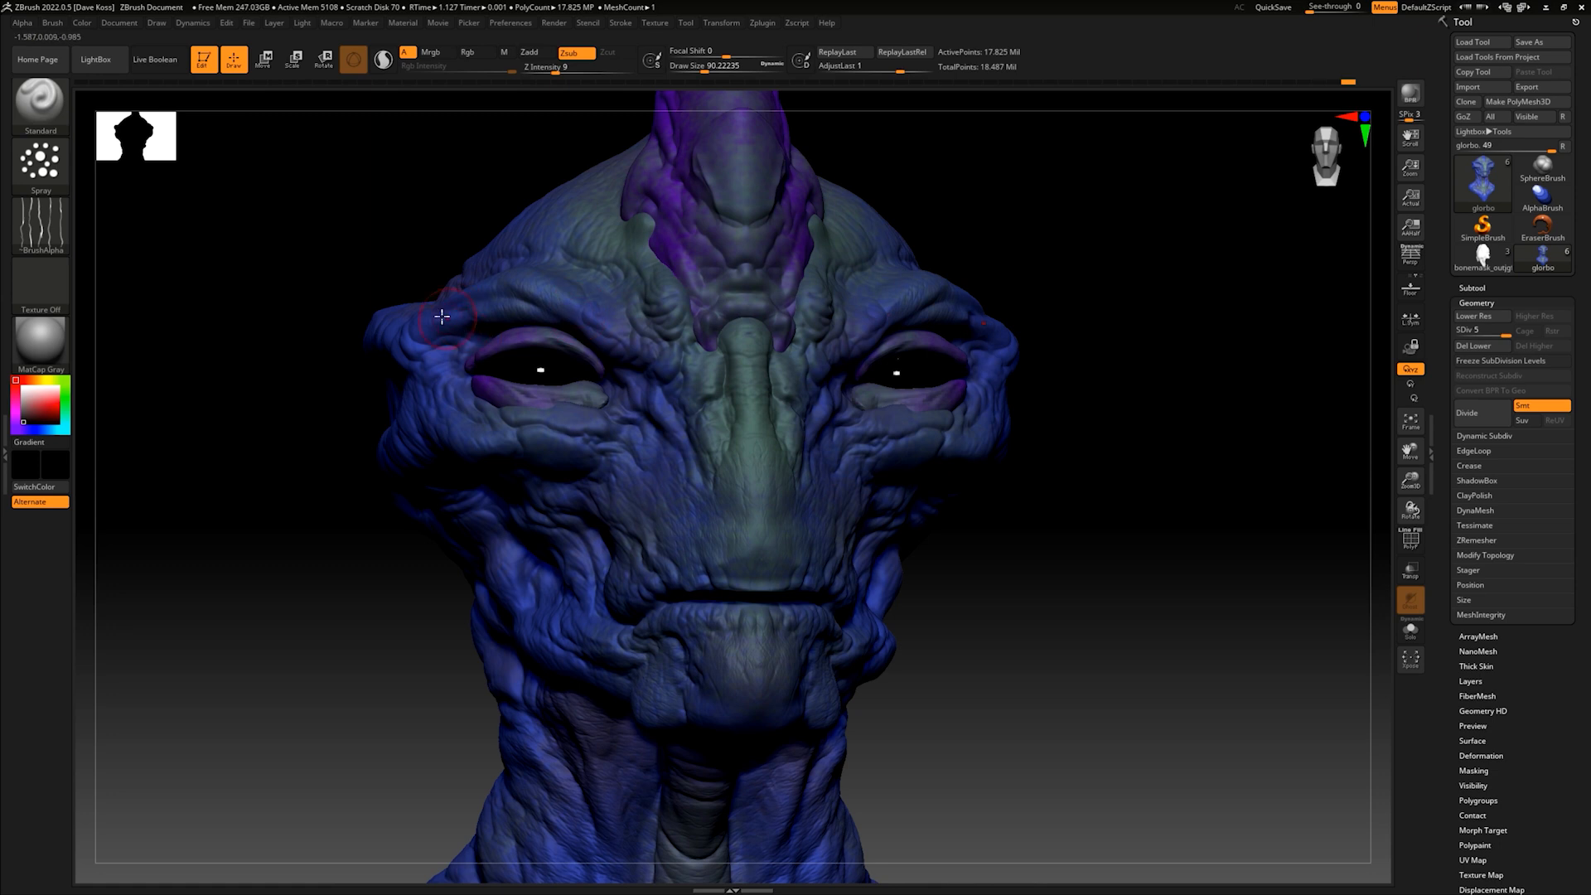
mouse_move(1111, 408)
left_mouse_down()
mouse_move(1094, 450)
mouse_move(1047, 475)
left_mouse_up()
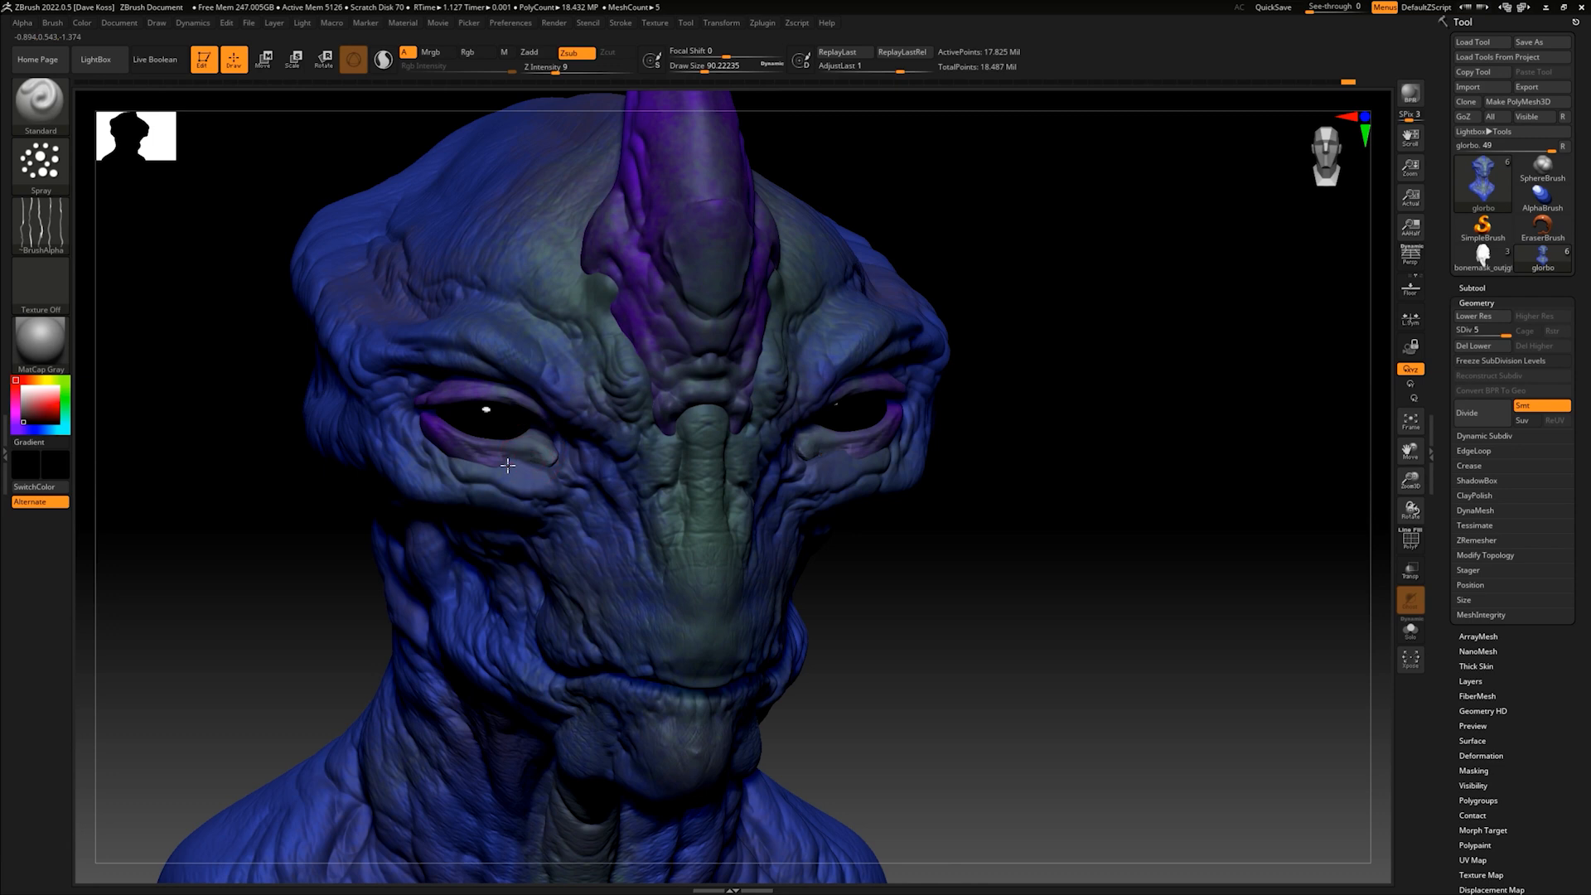
left_click_drag(518, 468, 551, 465)
mouse_move(953, 448)
left_mouse_down()
mouse_move(1023, 480)
mouse_move(973, 478)
left_mouse_up()
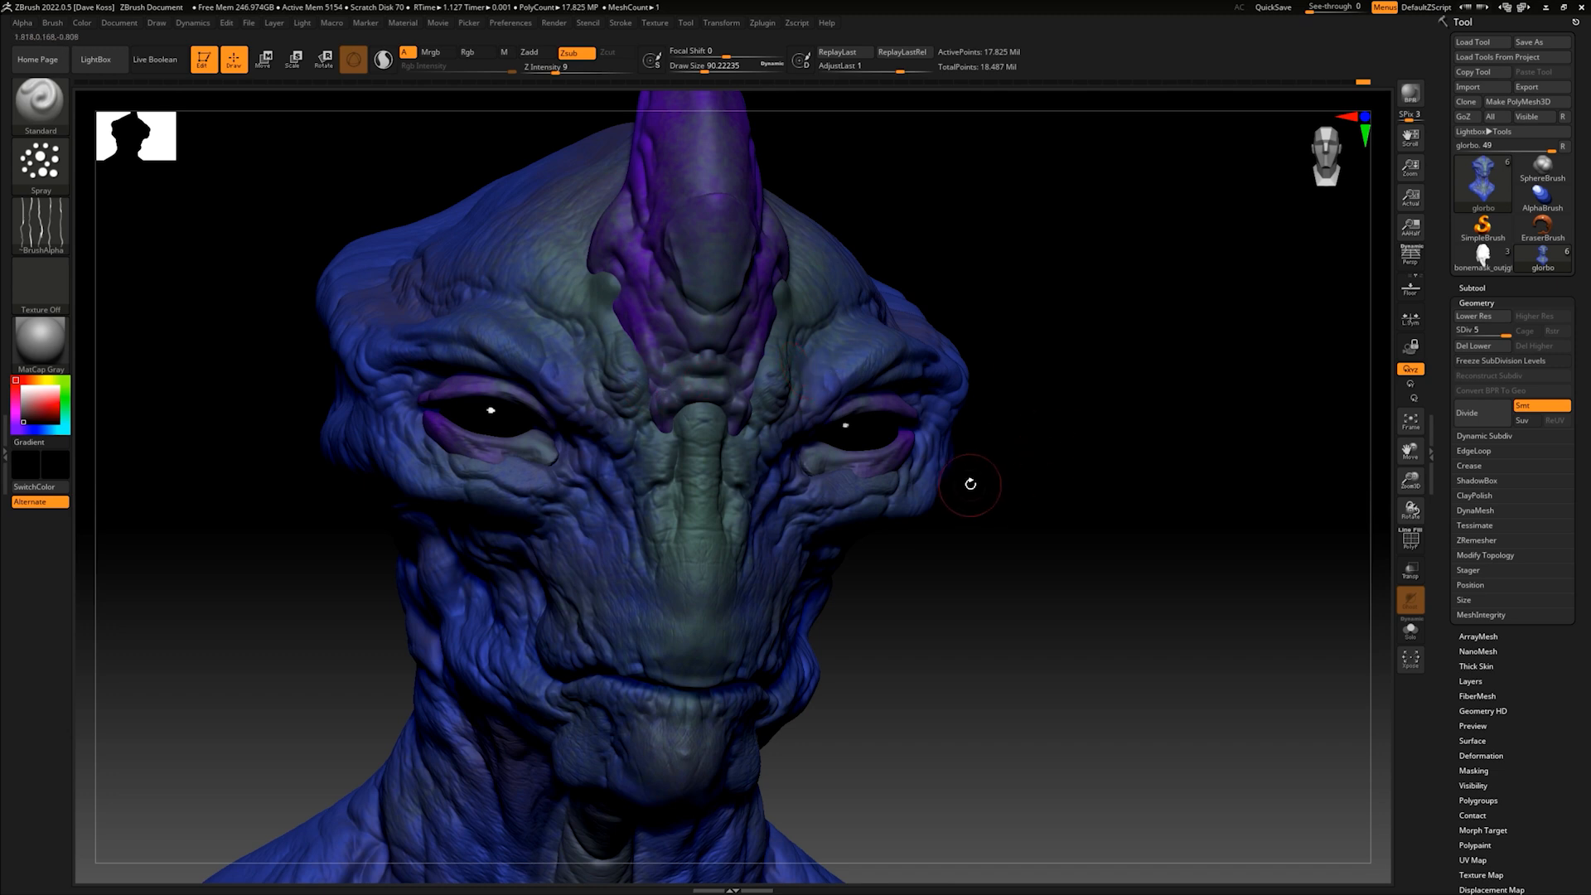
- Spray fine skin texture over the snout, the area above the eyes and the skin around the horn's base
left_click_drag(684, 640, 605, 545)
left_click_drag(1040, 560, 1022, 569)
mouse_move(1072, 660)
left_mouse_down()
mouse_move(915, 583)
mouse_move(1073, 533)
mouse_move(1018, 537)
mouse_move(1028, 522)
mouse_move(1022, 556)
mouse_move(975, 592)
left_mouse_up()
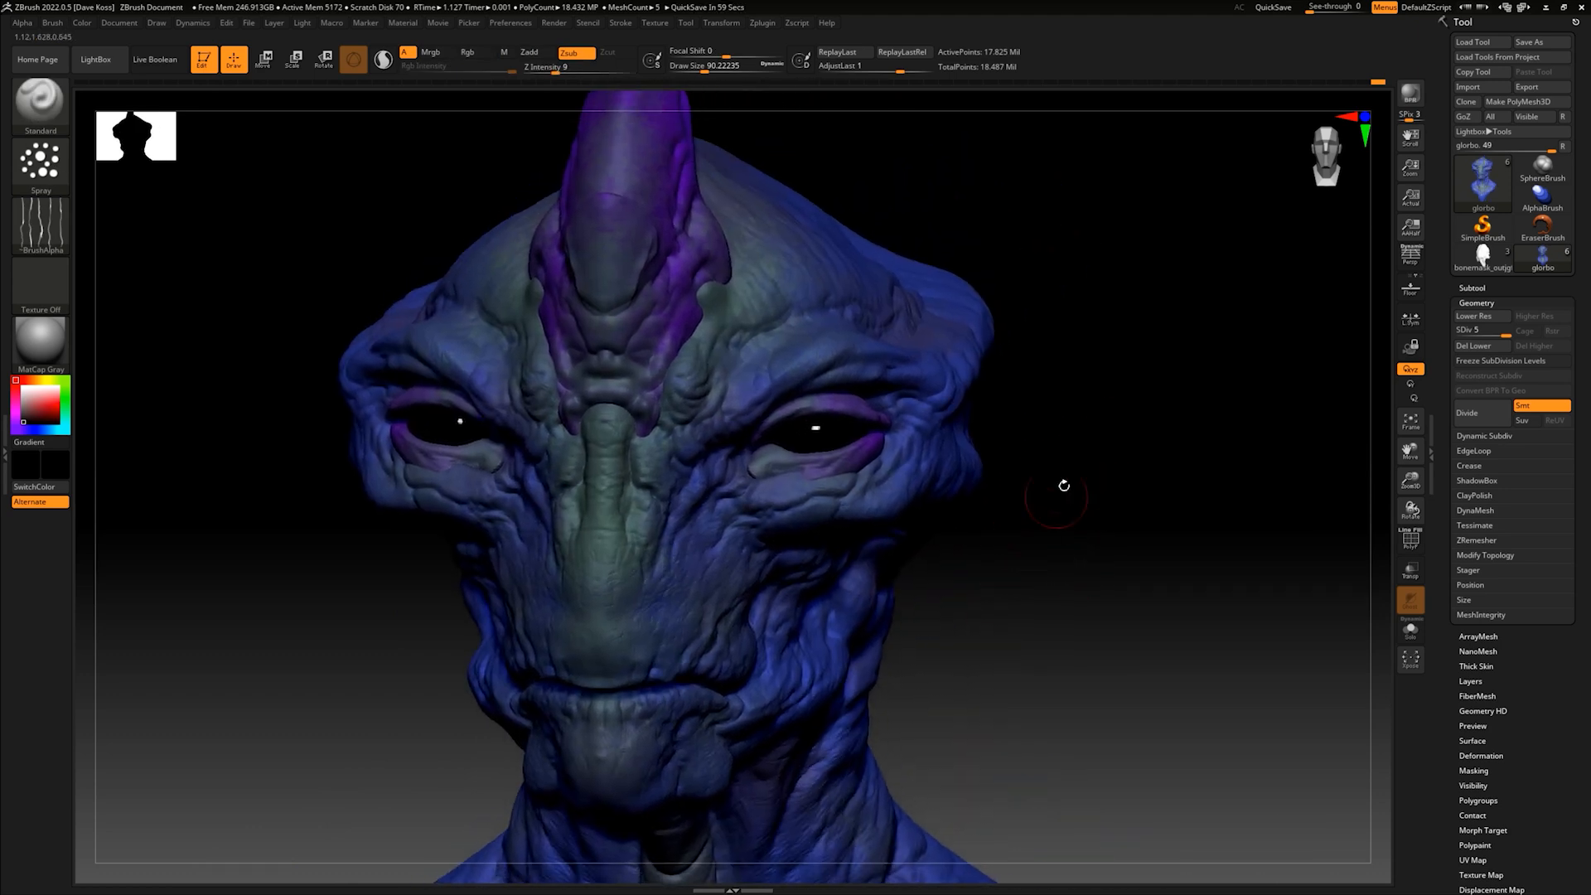
left_click_drag(1107, 481, 1062, 489)
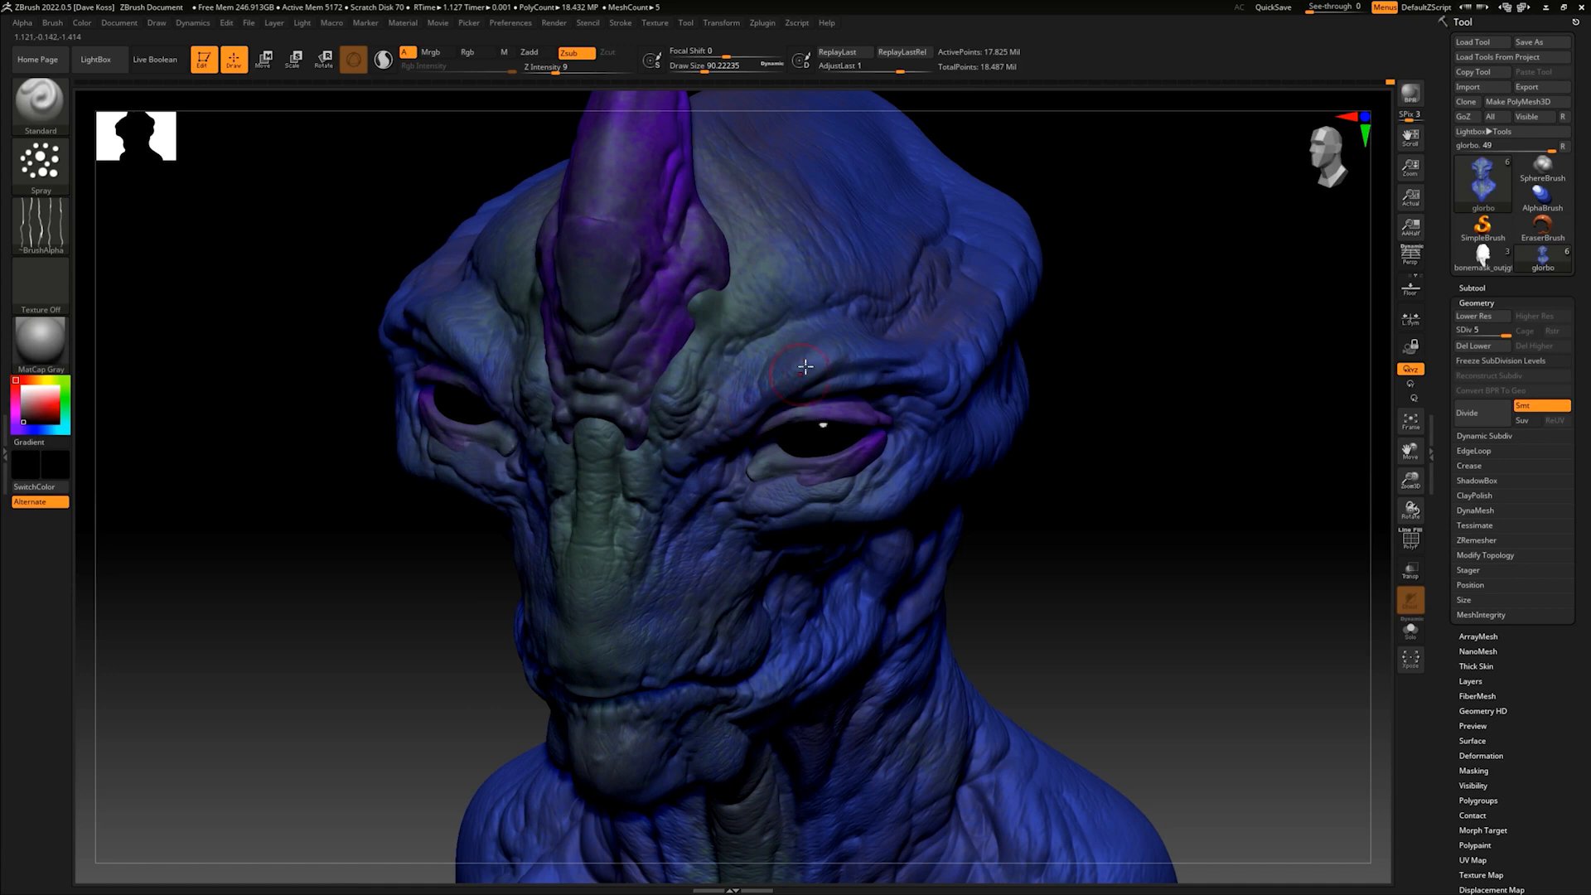
left_click_drag(1139, 455, 1094, 521, "alt")
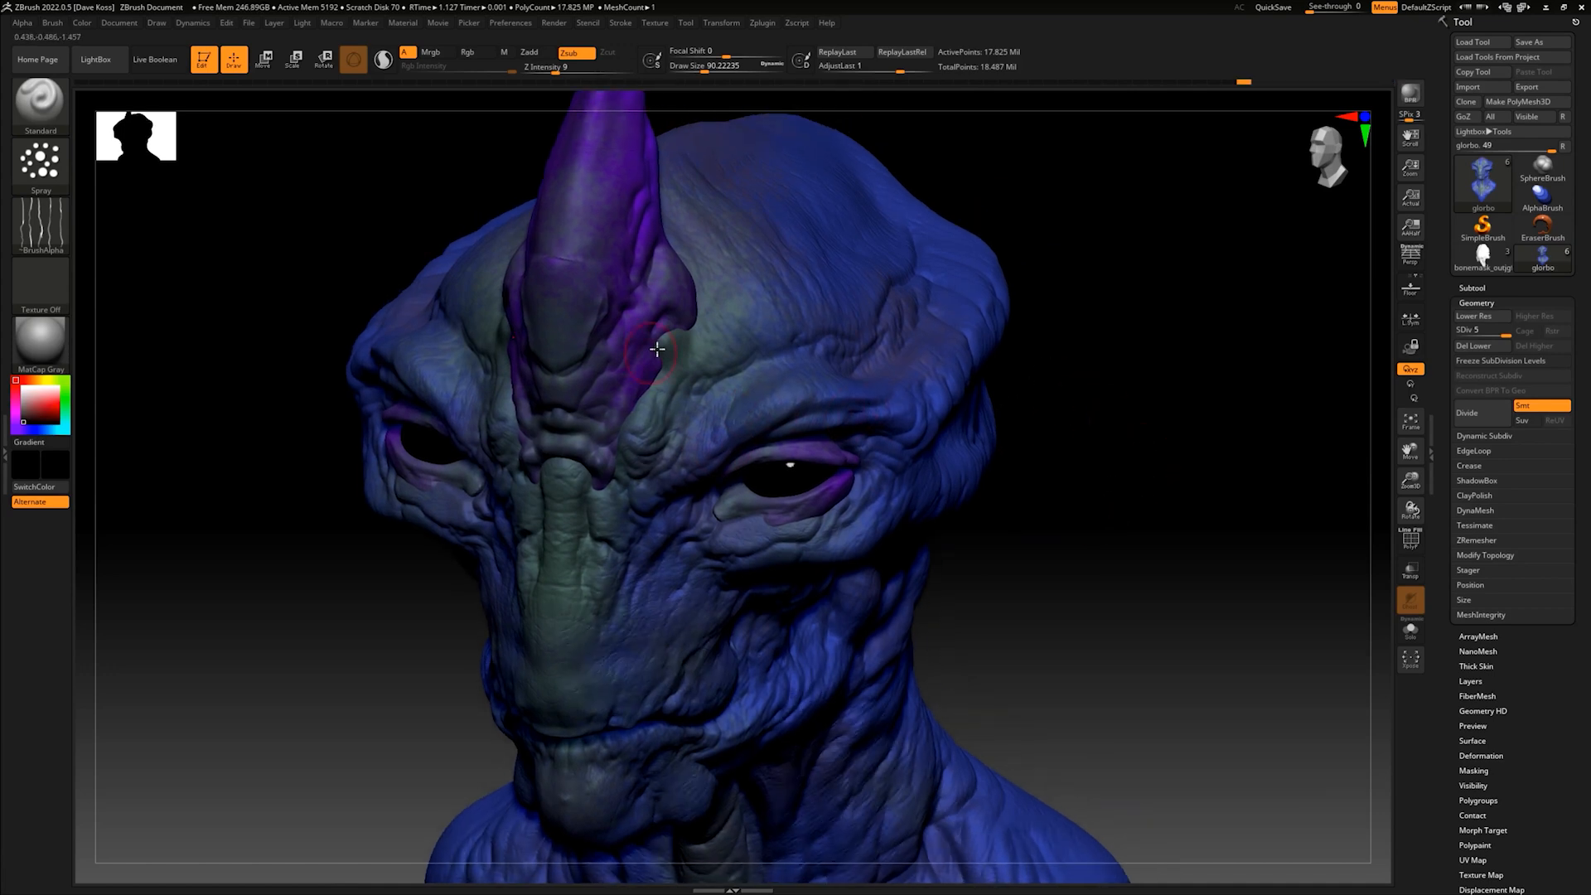
left_click_drag(1124, 451, 859, 437)
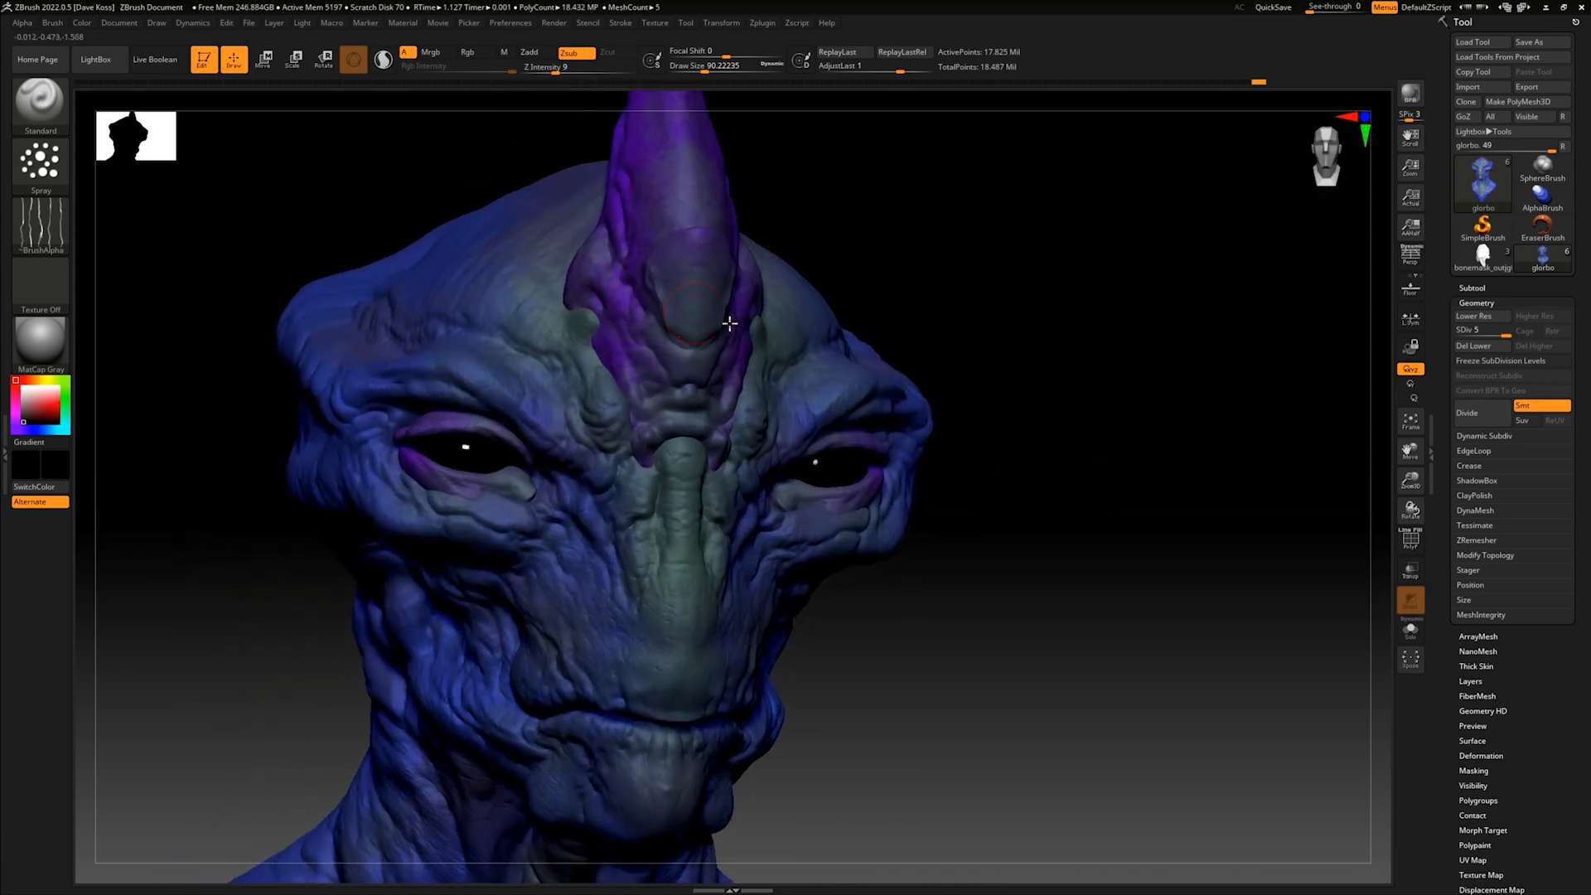
- Make the horn the active subtool and spray the fine texture along its front and side
left_click(685, 305, "alt")
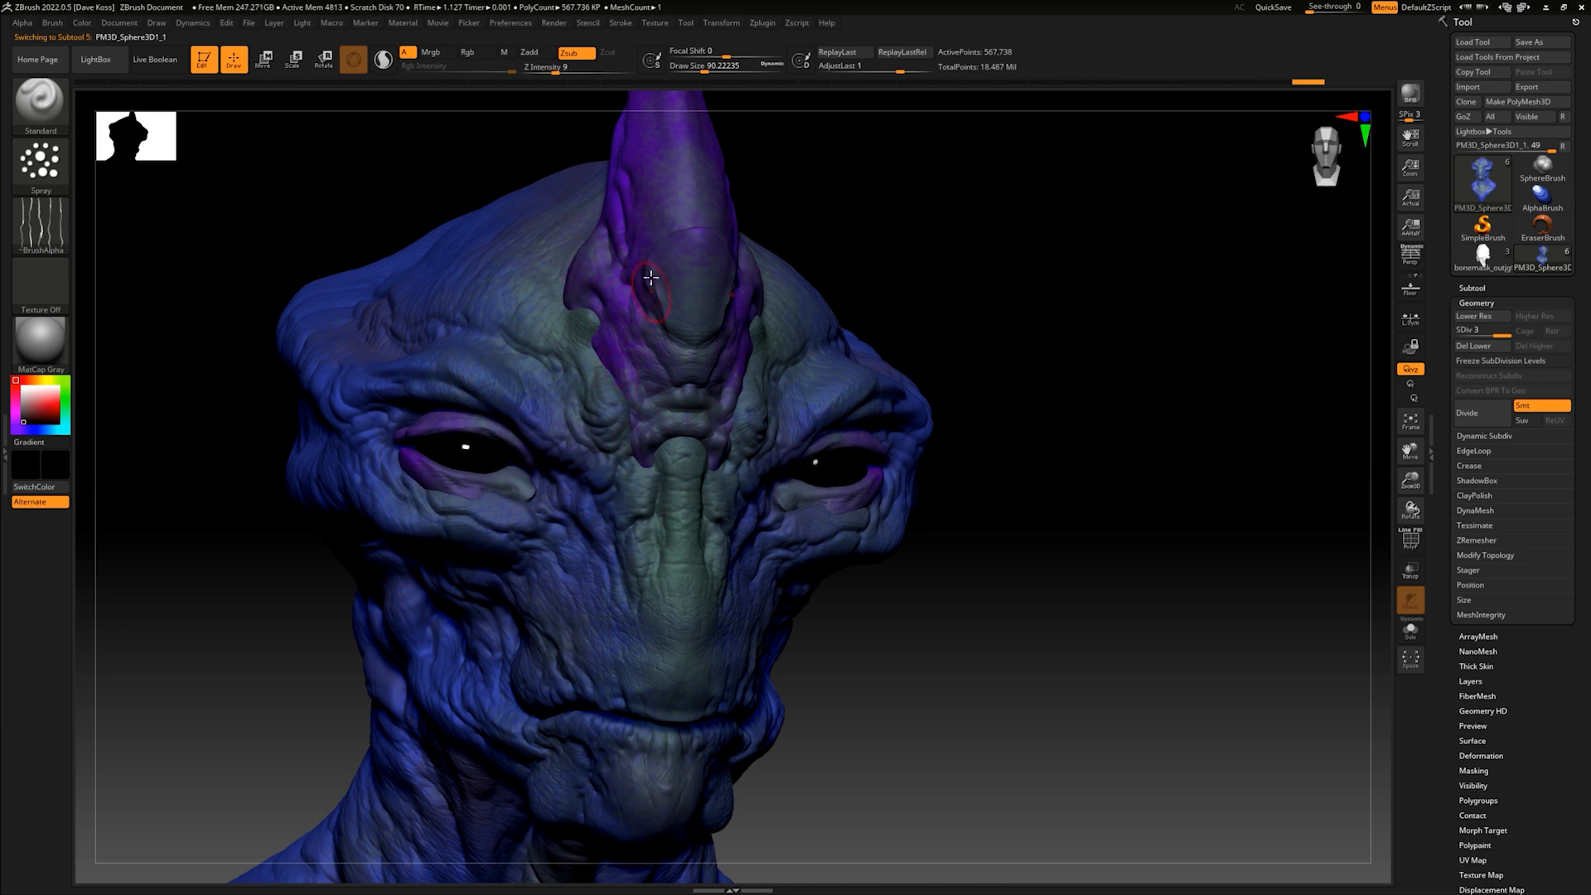
left_click_drag(906, 283, 903, 422, "alt")
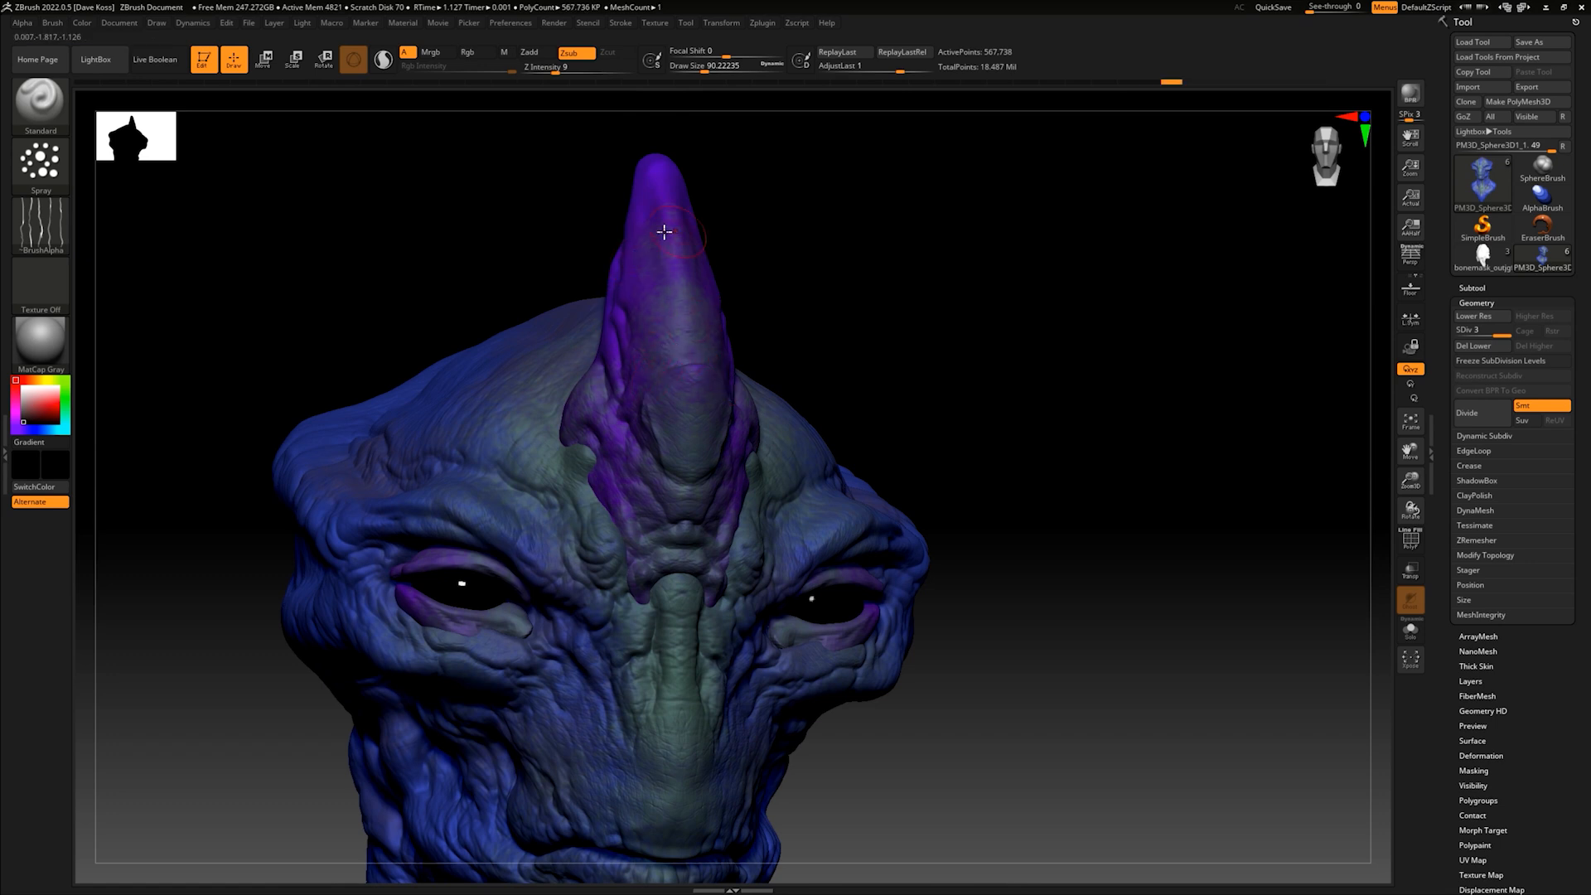
left_click_drag(757, 229, 774, 246)
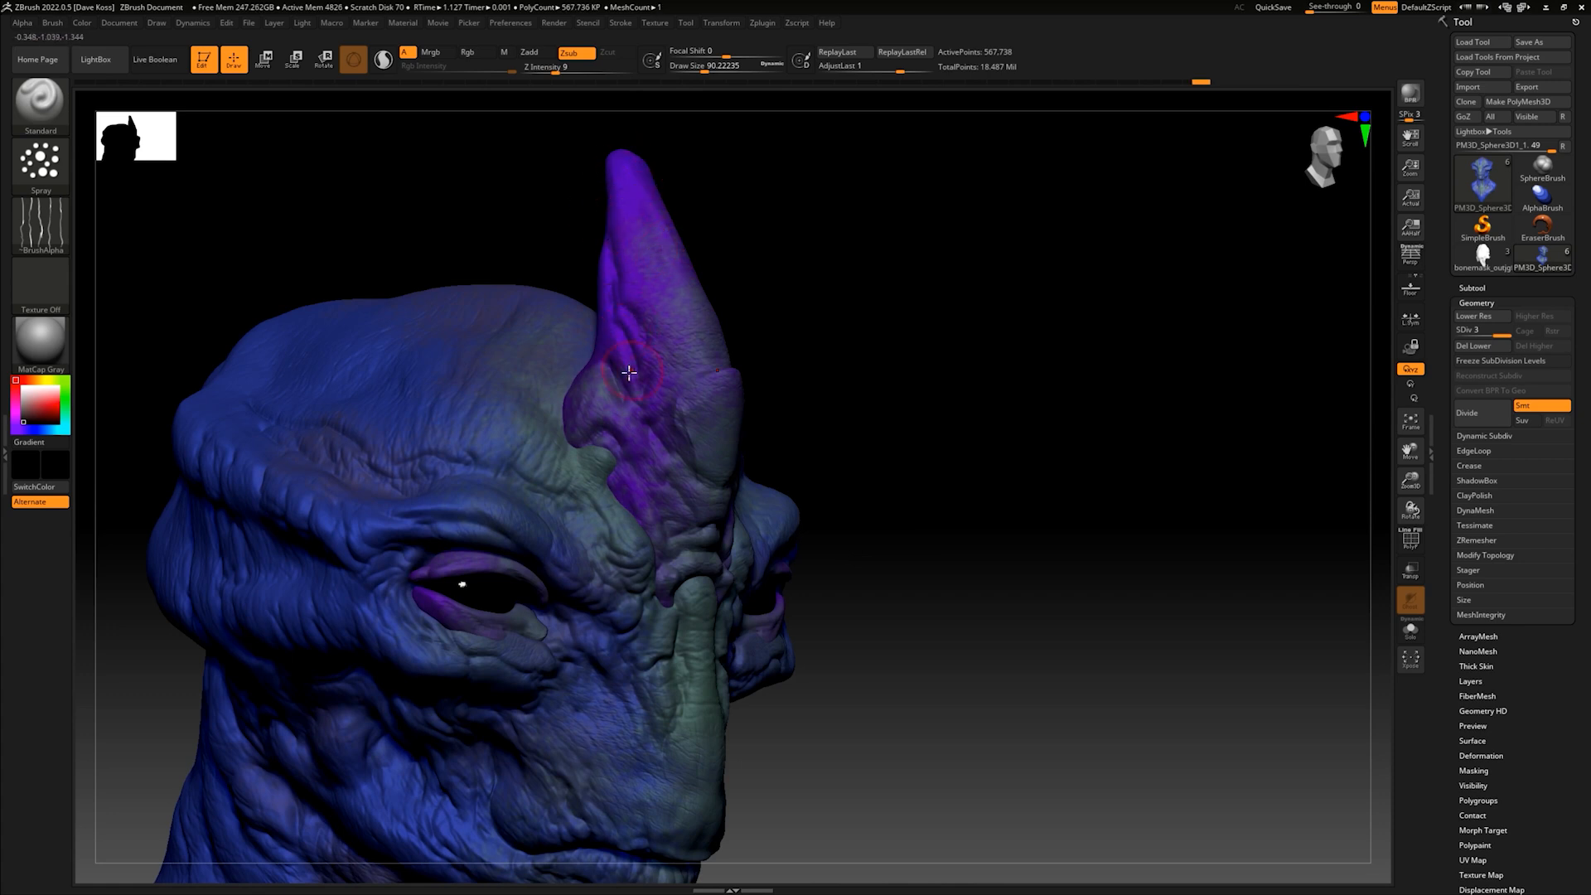
left_click_drag(813, 349, 1077, 462)
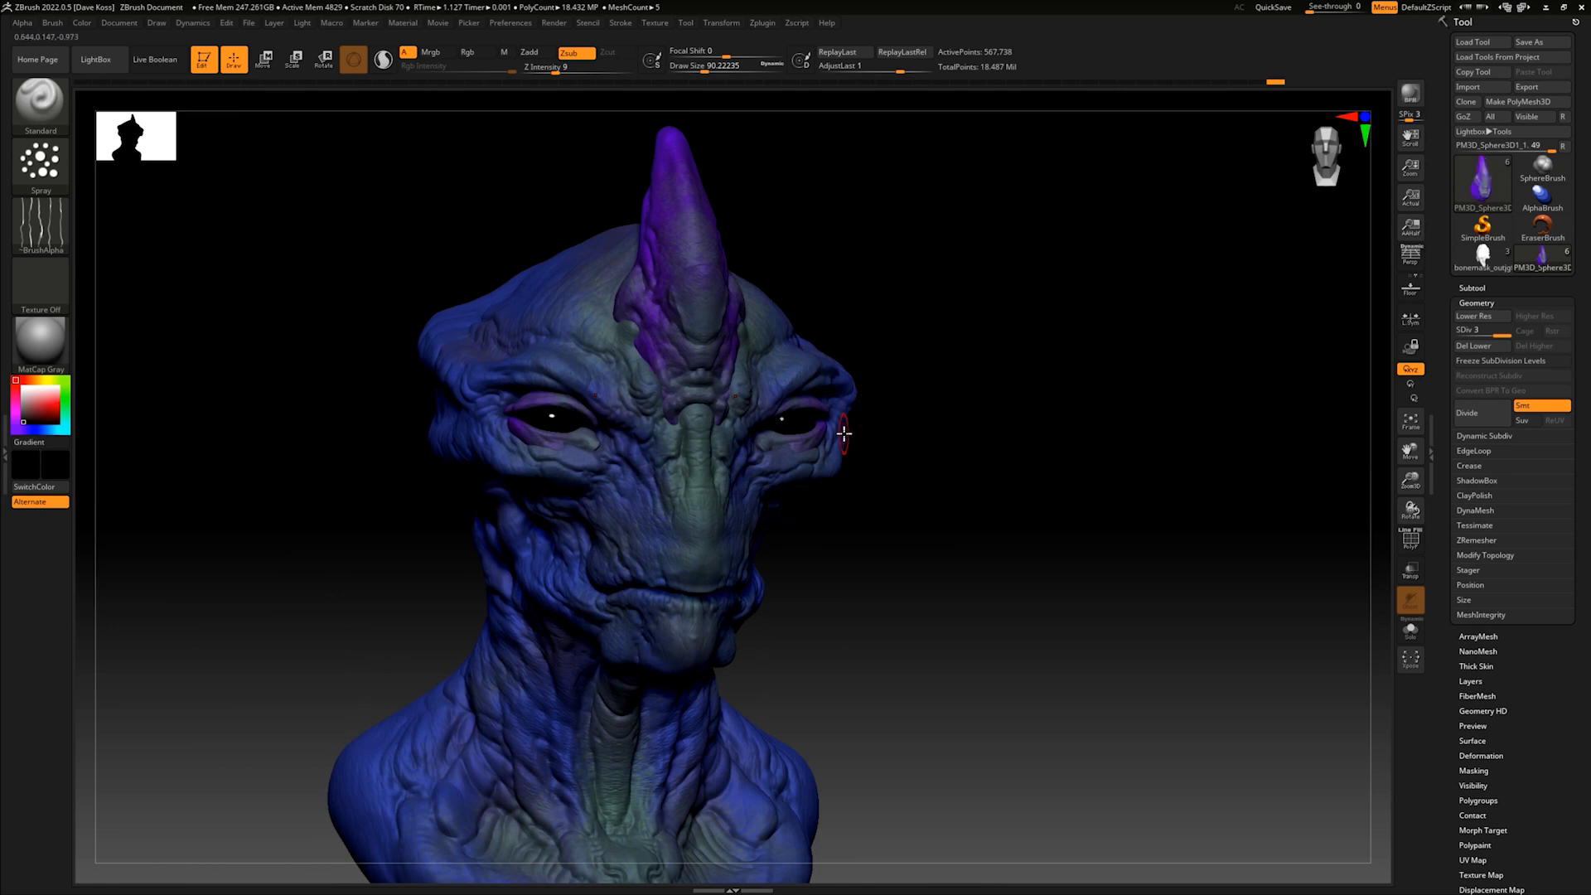
left_click_drag(948, 455, 942, 498)
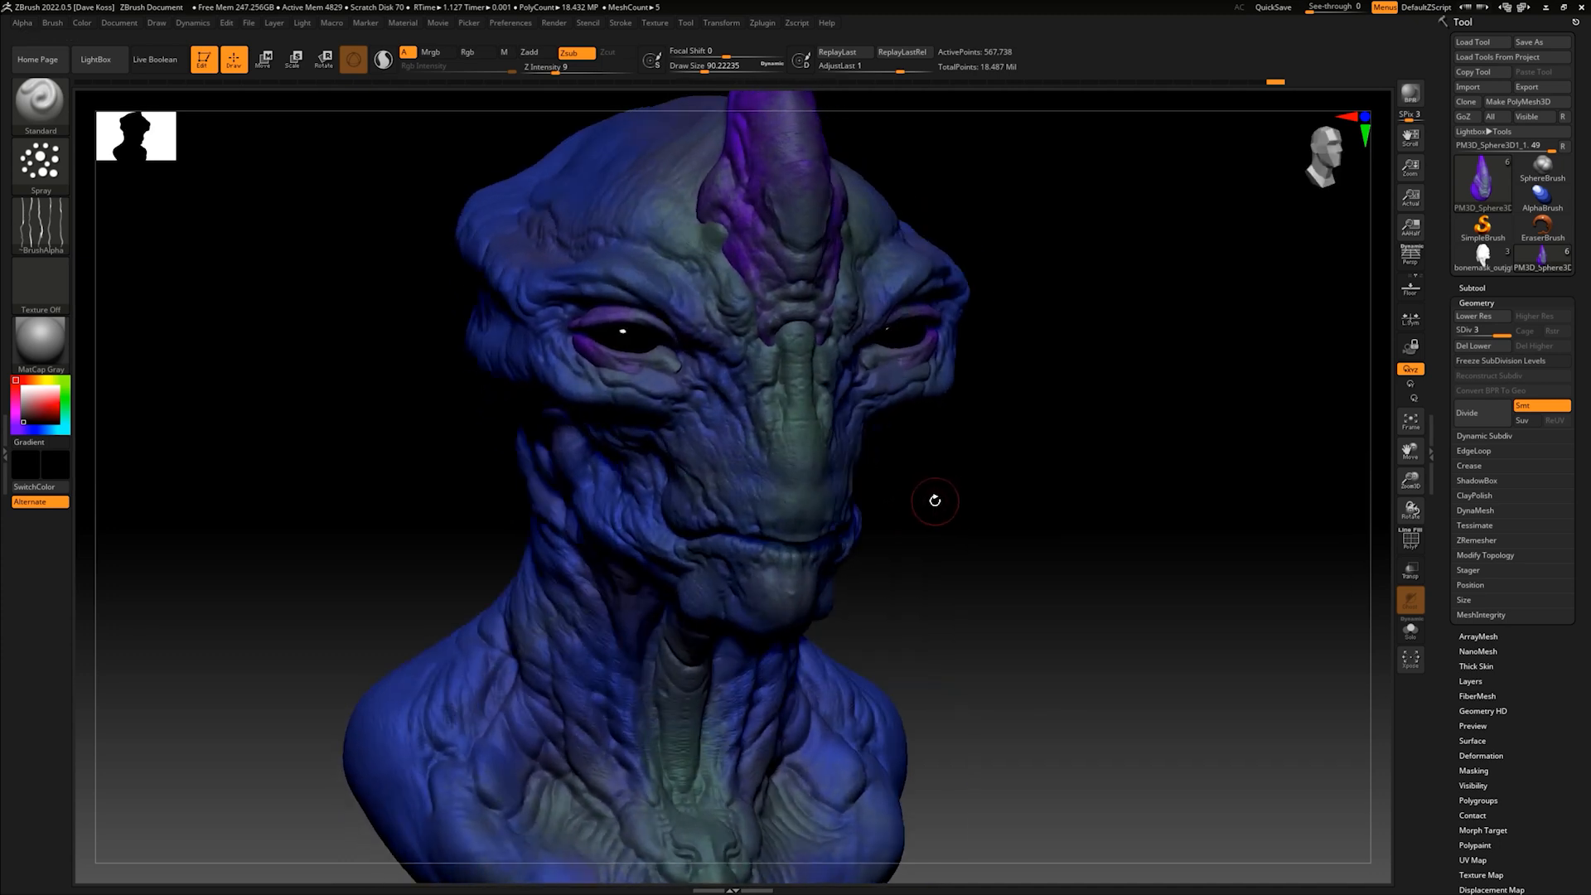
- Make the eyelids the active subtool and reshape their inner corners with the Move brush
left_click(668, 380, "alt")
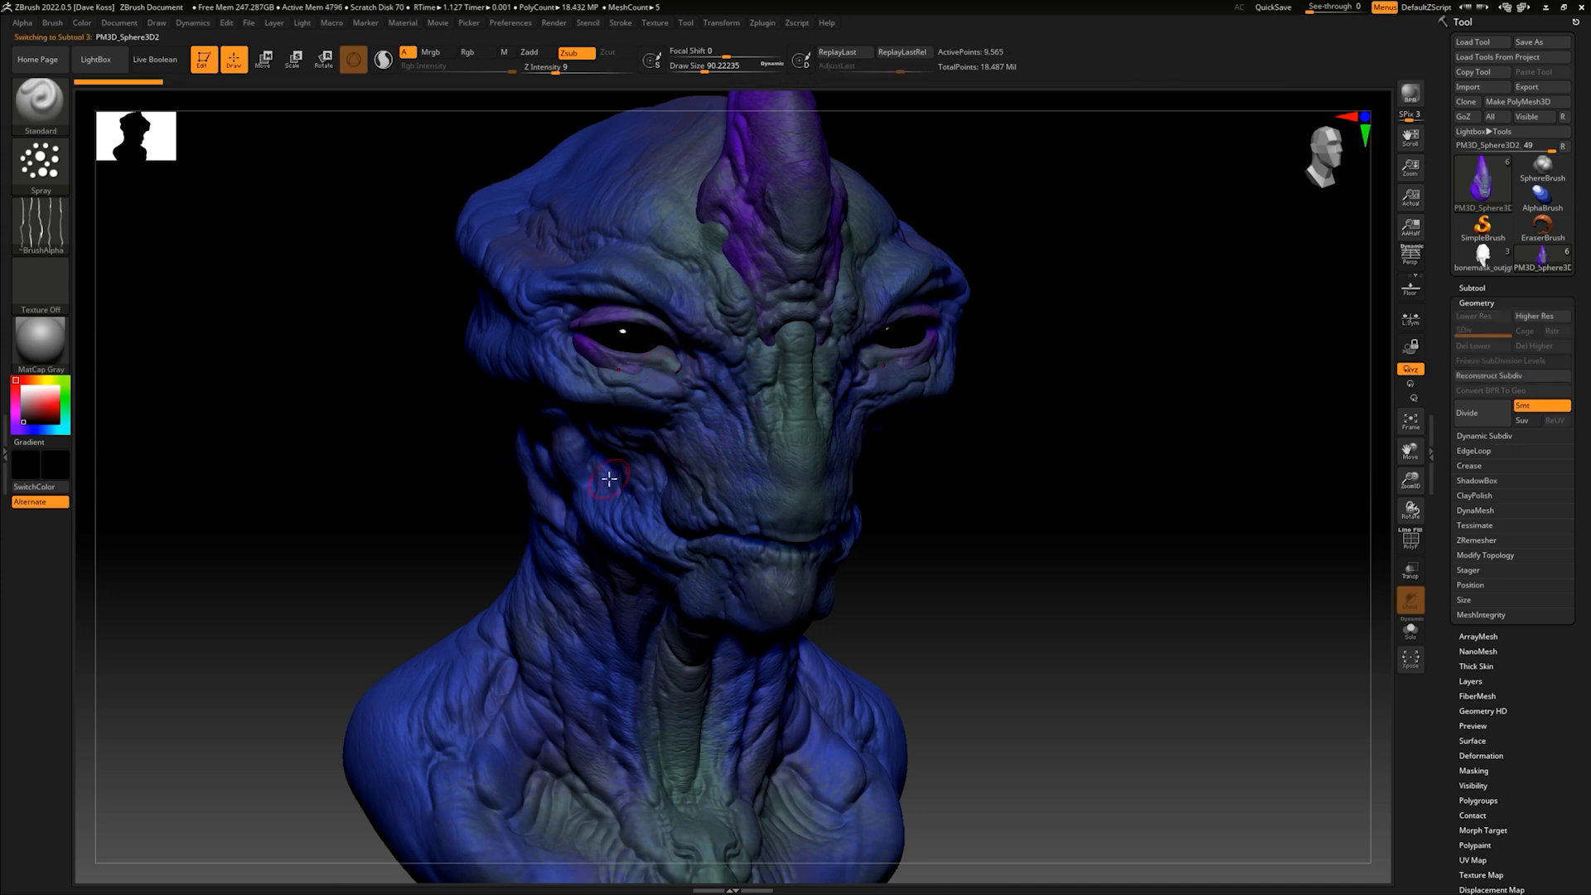
key("b")
key("m")
key("v")
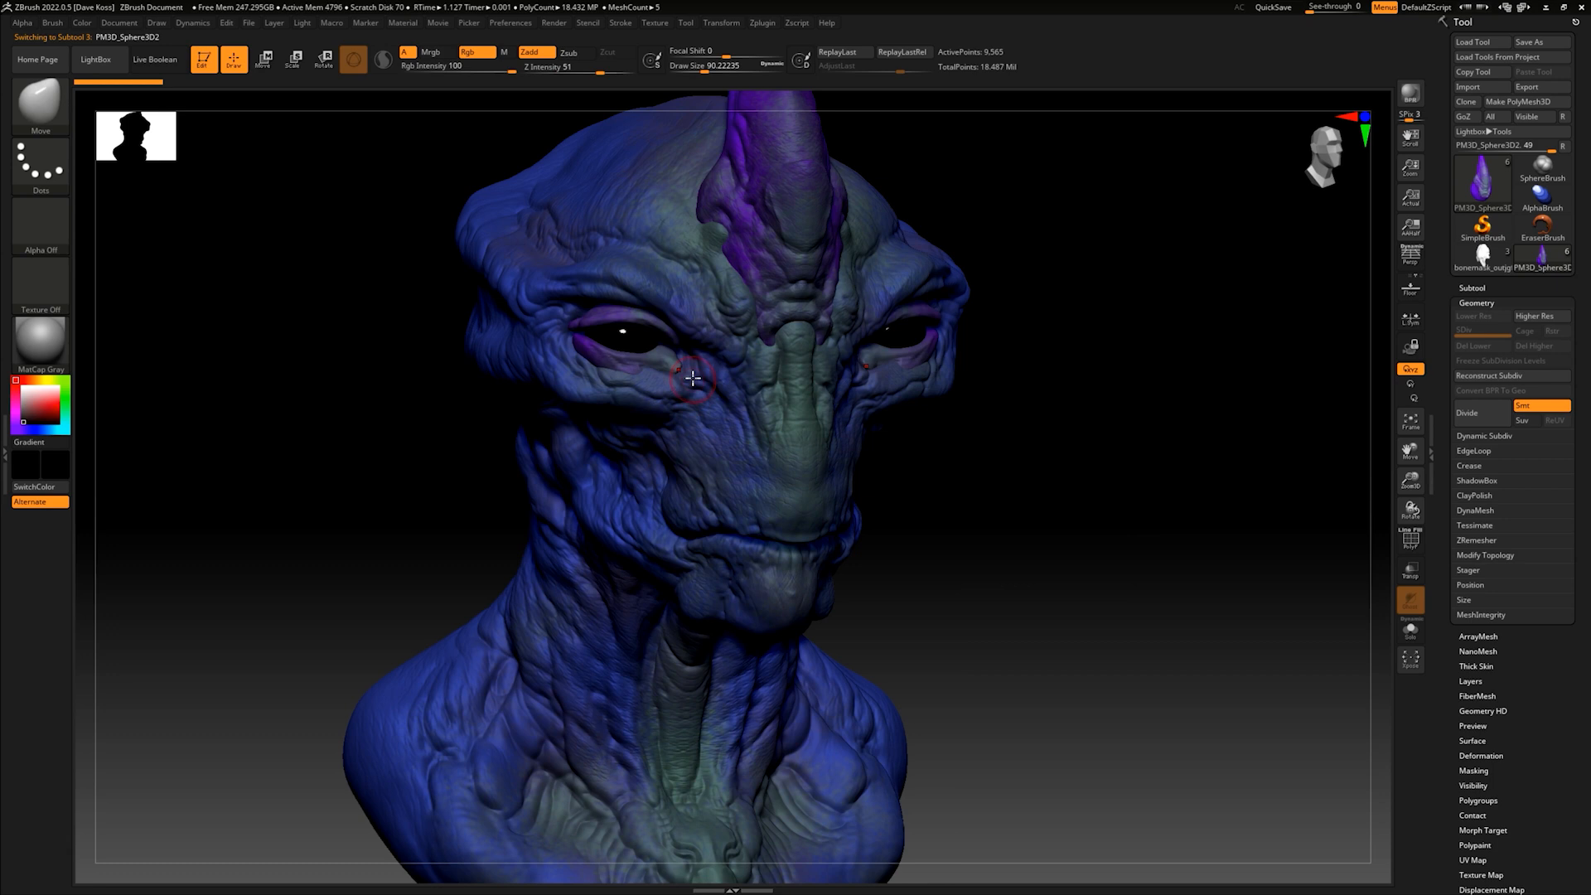
left_click_drag(681, 373, 667, 357)
left_click_drag(953, 439, 1009, 483)
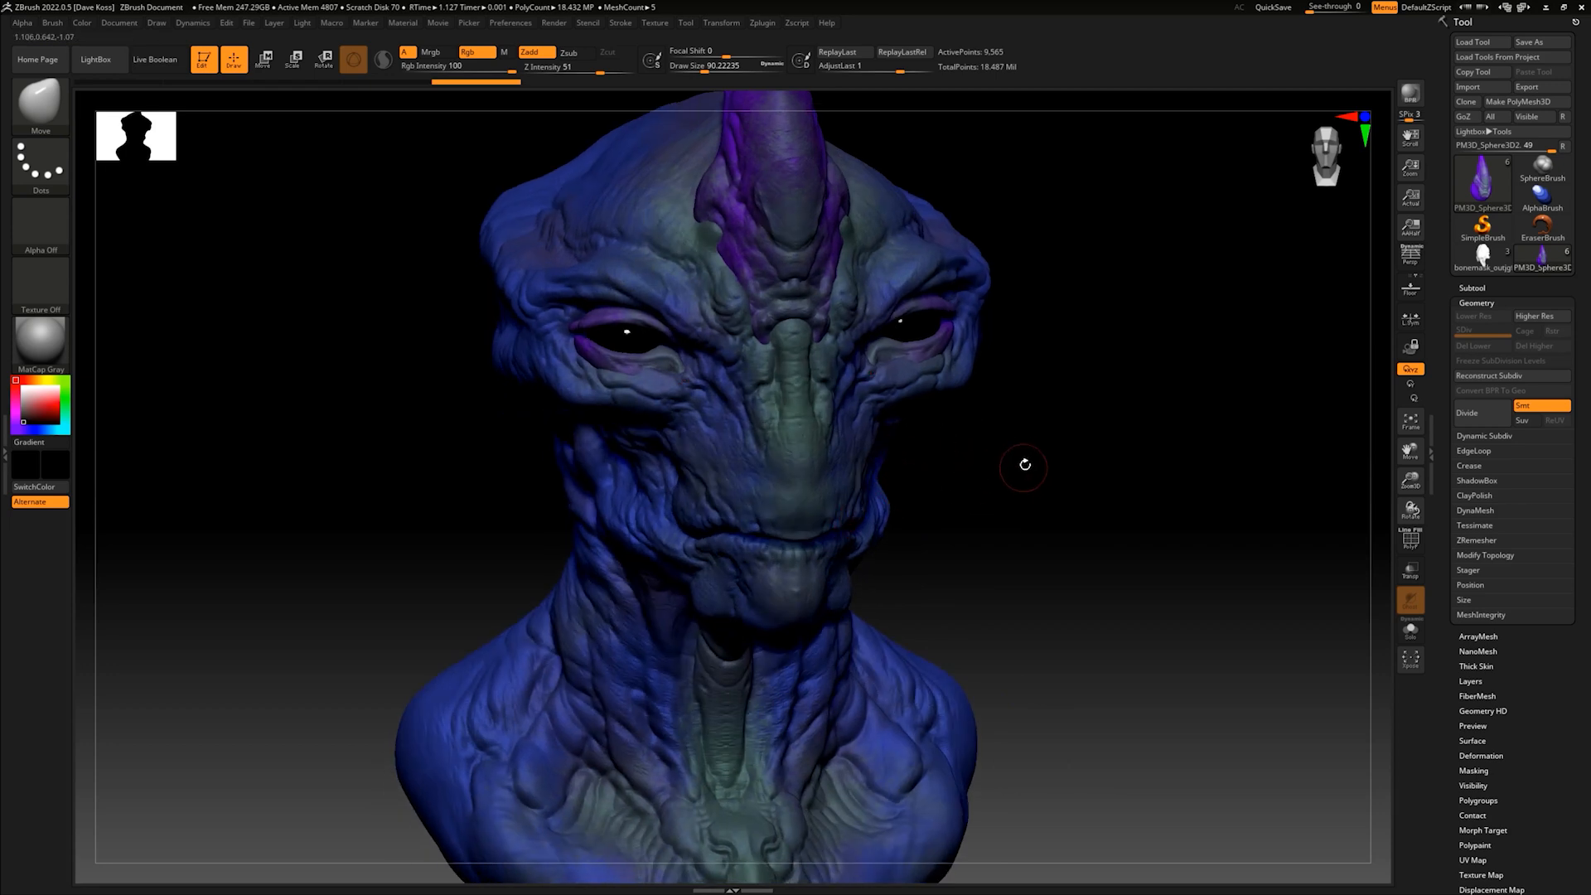
left_click_drag(1022, 461, 1012, 451)
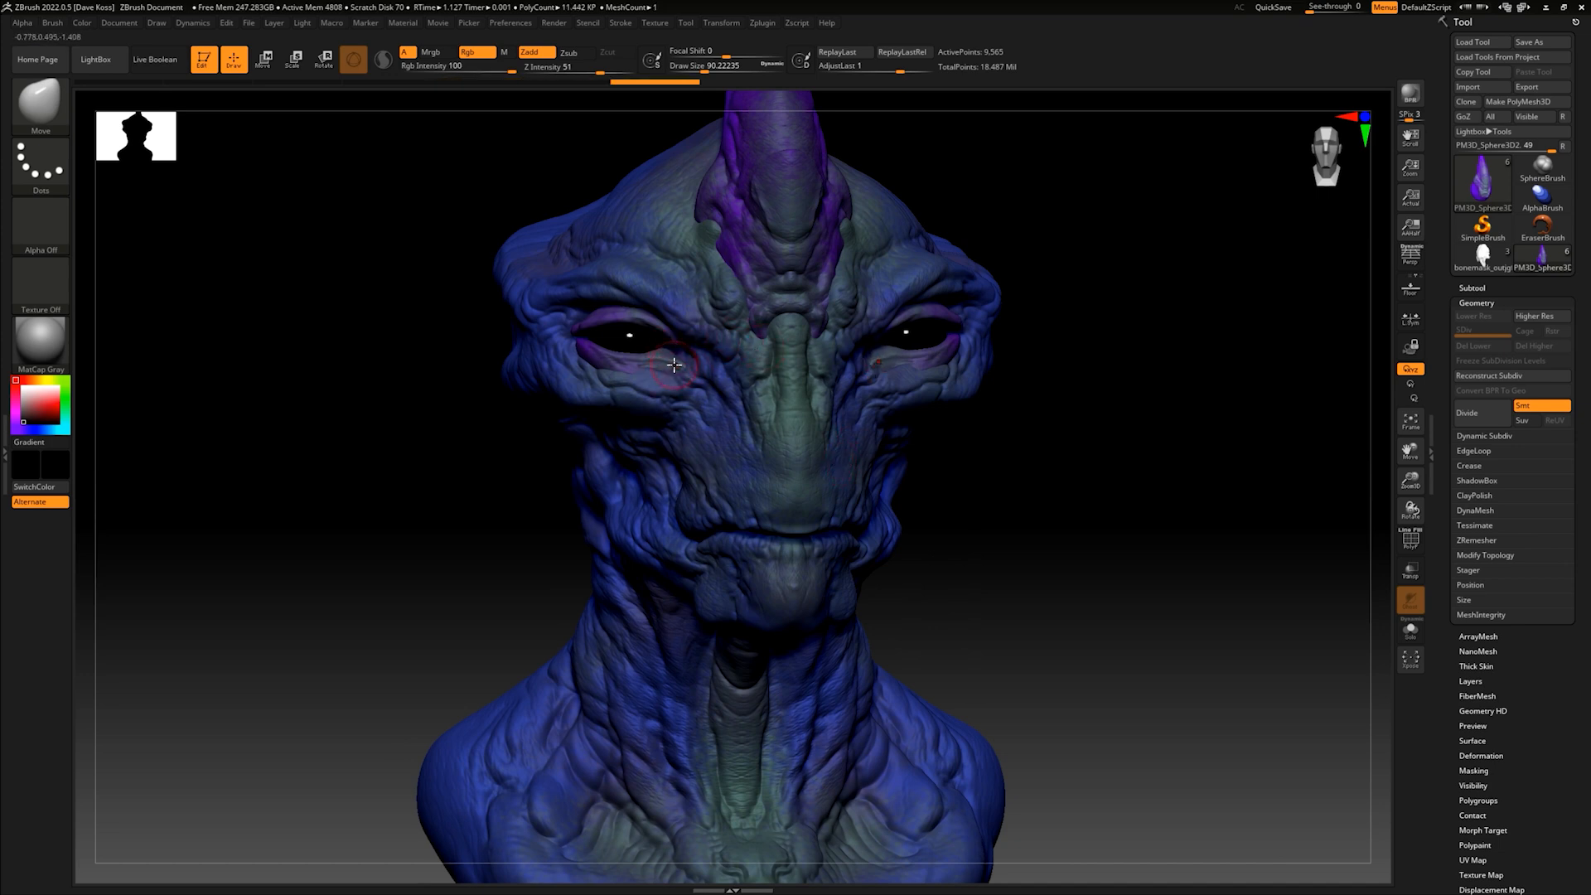
left_click_drag(1013, 496, 980, 539, "alt")
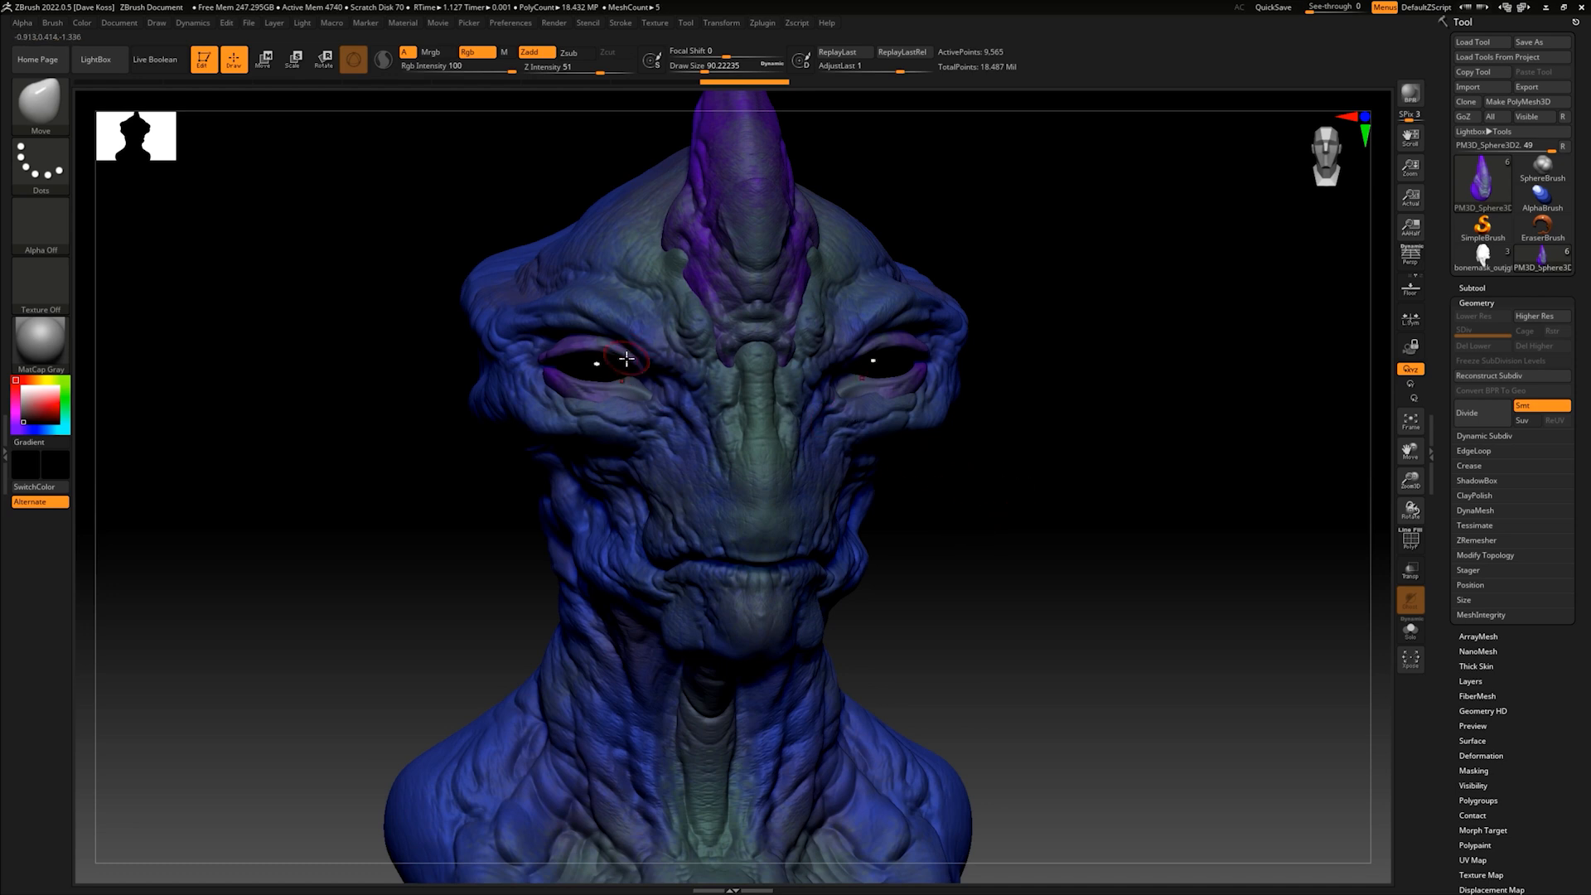
mouse_move(999, 458)
left_mouse_down()
mouse_move(987, 472)
mouse_move(996, 453)
left_mouse_up()
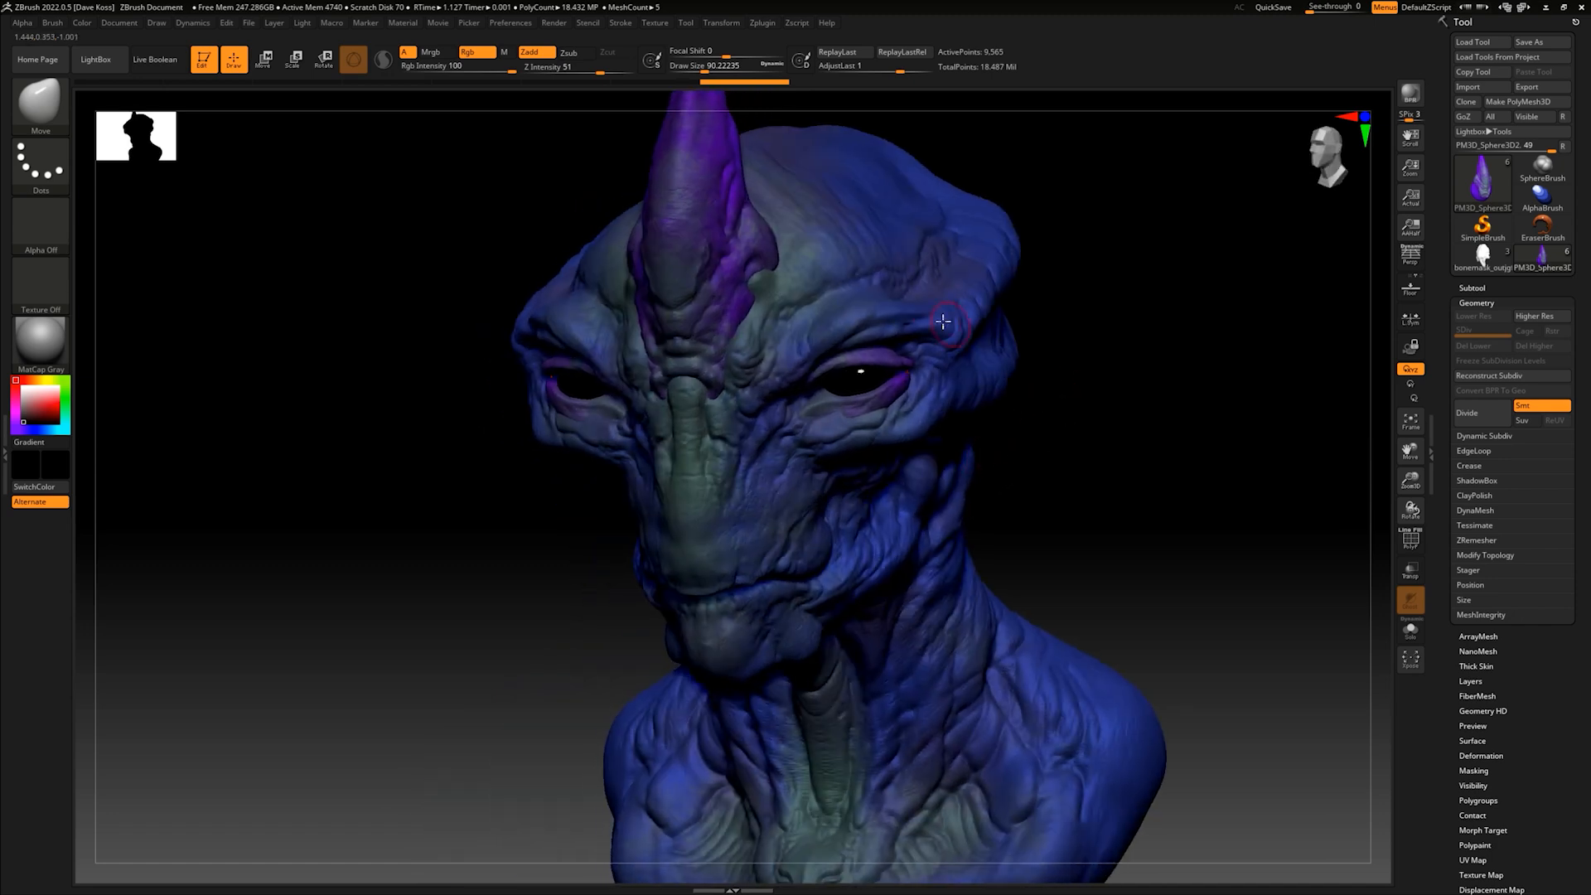
mouse_move(1054, 295)
left_mouse_down()
mouse_move(1076, 280)
mouse_move(1034, 299)
mouse_move(919, 410)
left_mouse_up()
mouse_move(943, 278)
left_mouse_down()
mouse_move(952, 345)
mouse_move(734, 496)
left_mouse_up()
- Switch to the DamStandard brush, set its draw size to about 25 and turn off its colour painting
key("b")
key("d")
key("s")
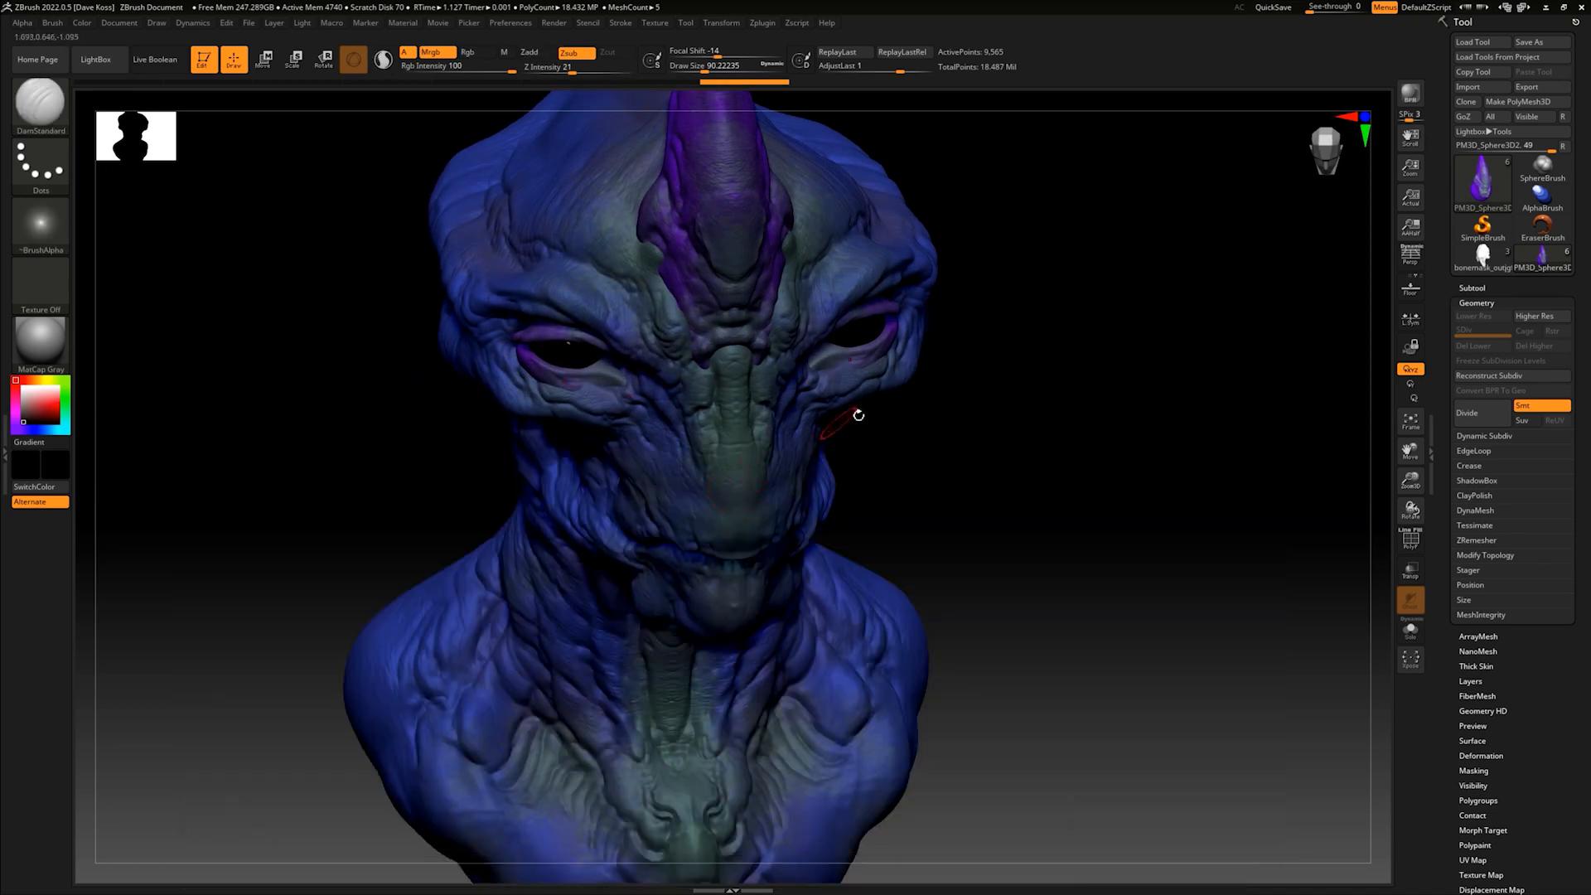
key("space")
left_click_drag(963, 417, 896, 350)
key("ctrl")
key("ctrl")
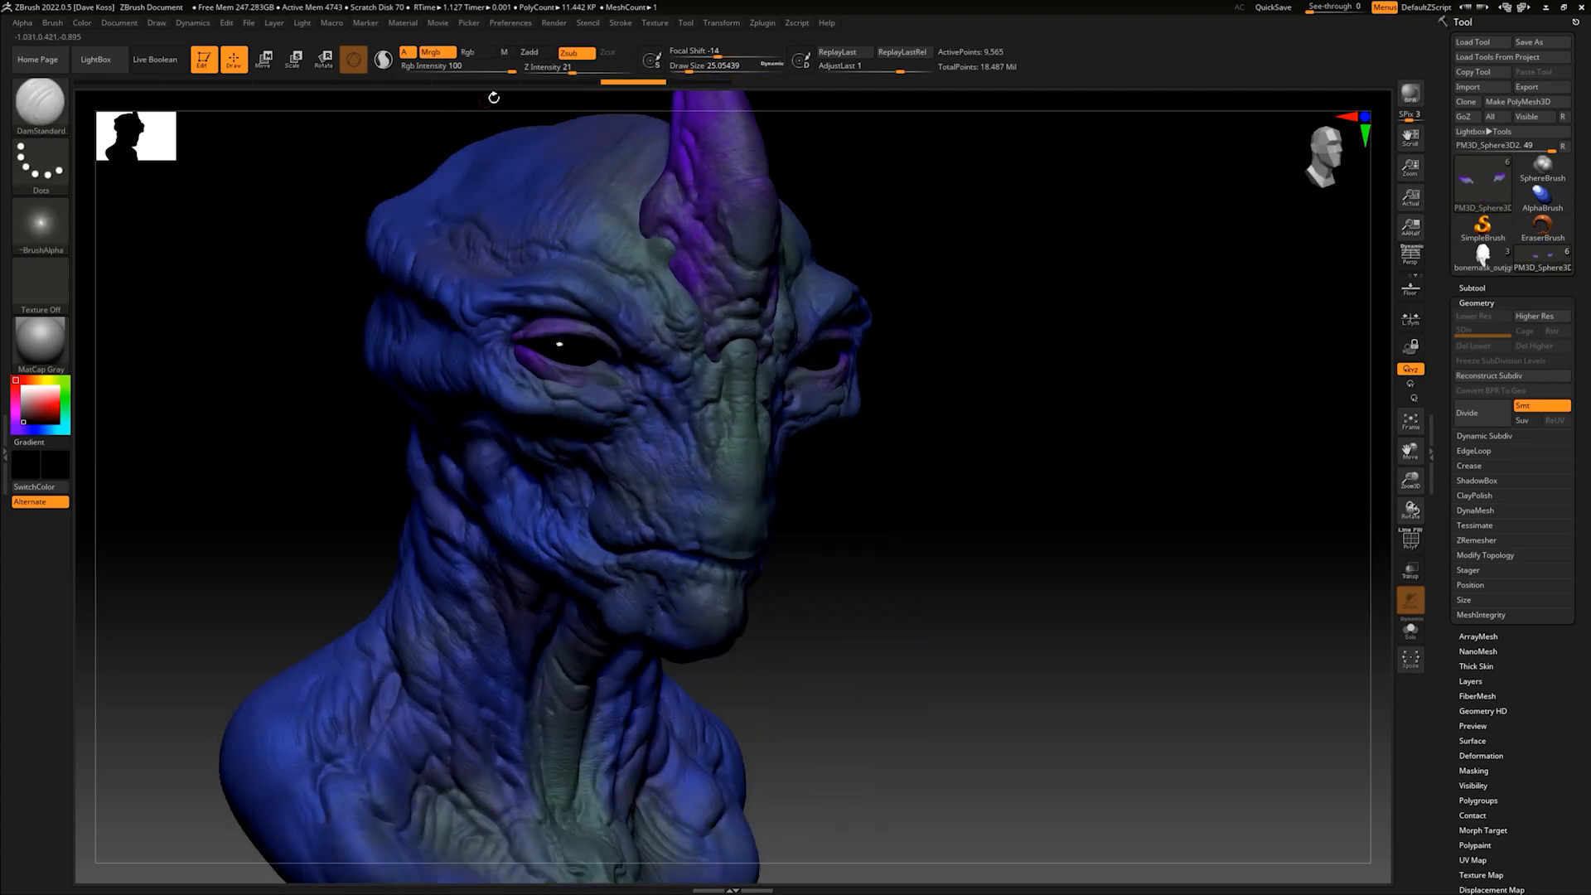
left_click_drag(883, 441, 842, 445)
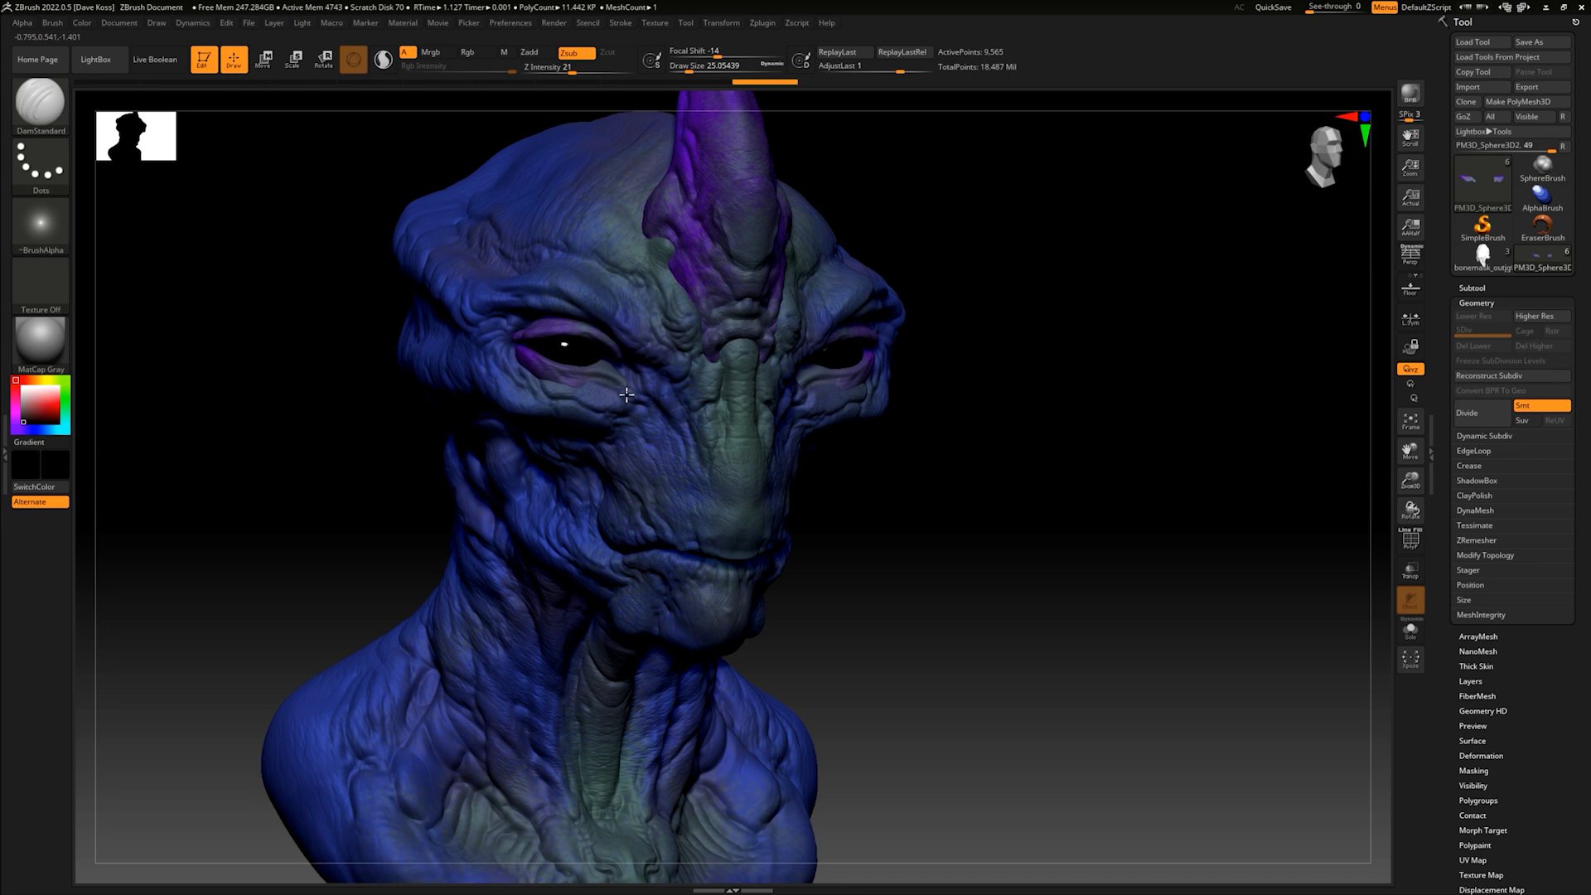
- Carve fine creases into the eyelids and check the bust from the front and three-quarter view
left_click_drag(904, 440, 644, 369)
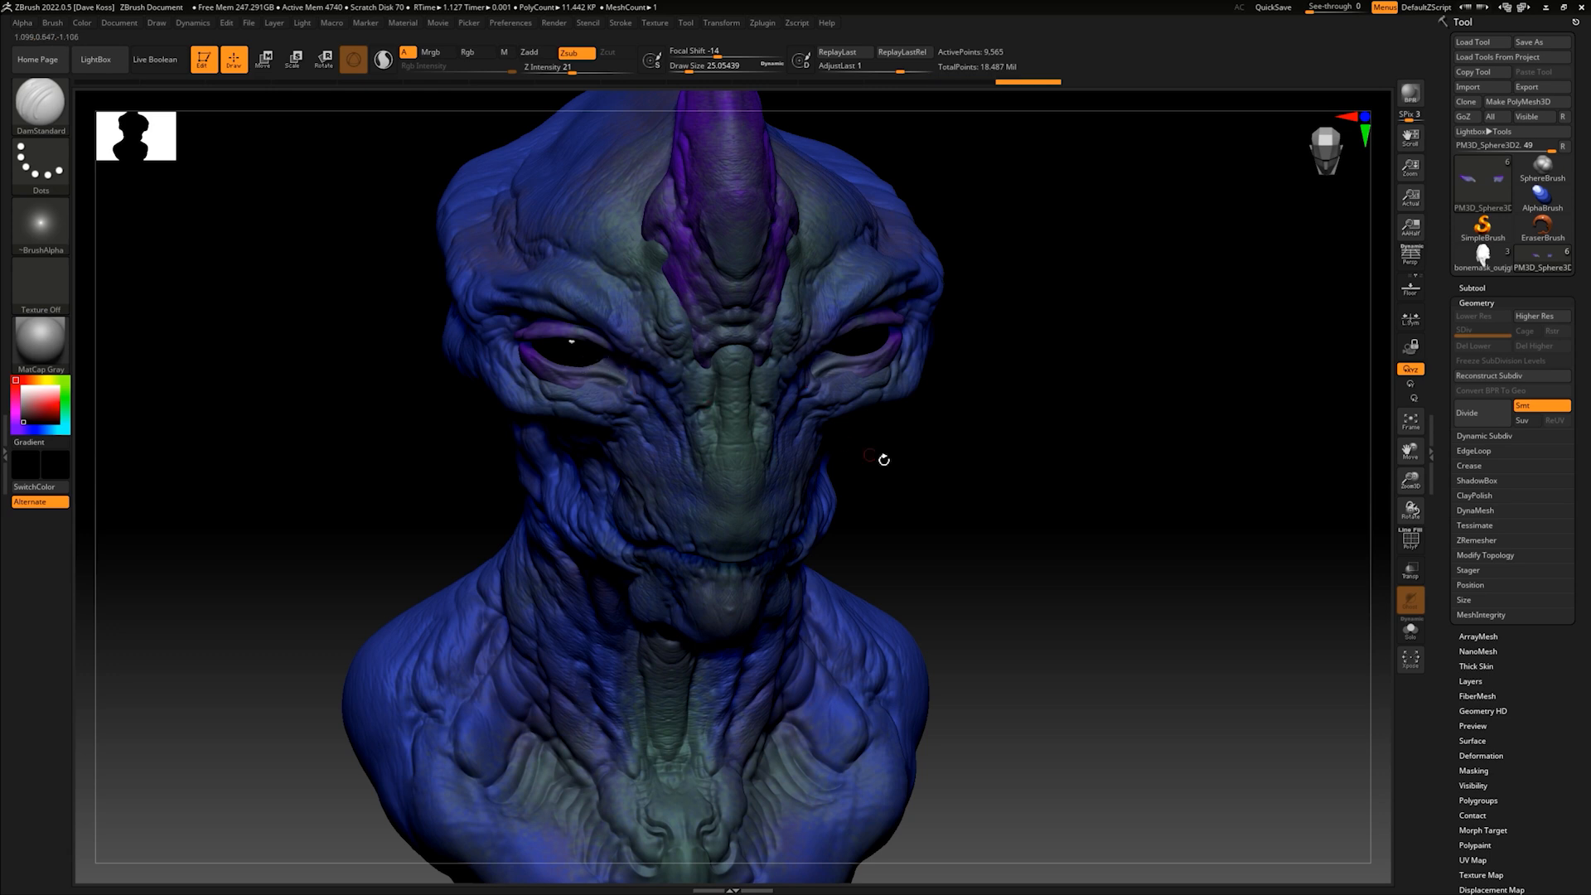
left_click_drag(873, 445, 879, 414)
mouse_move(937, 498)
left_mouse_down()
mouse_move(934, 522)
mouse_move(955, 523)
left_mouse_up()
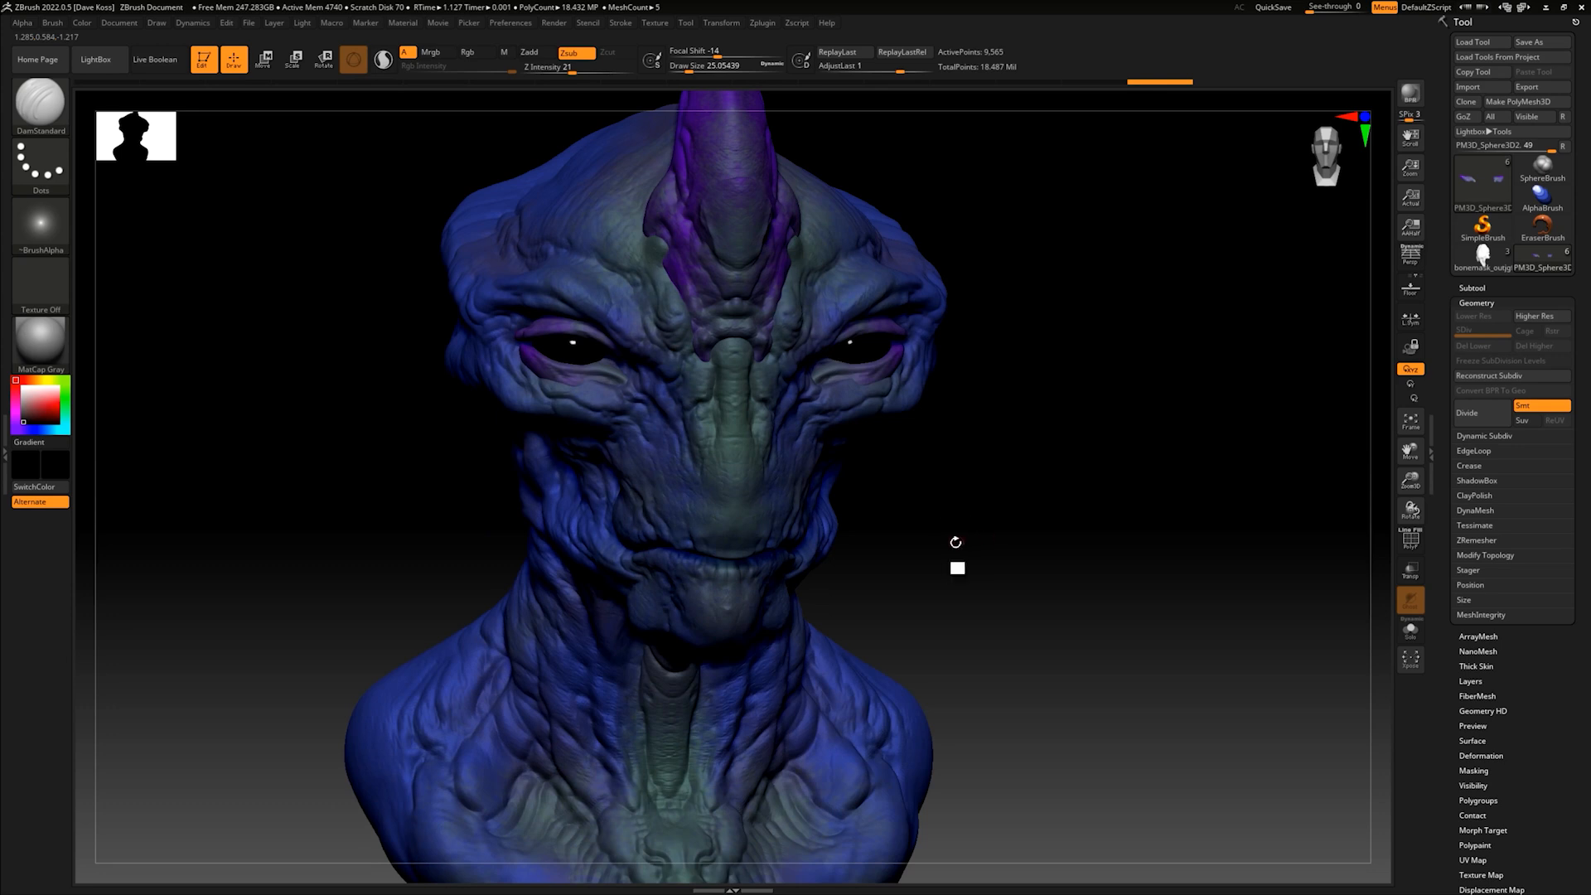
right_click_drag(946, 540, 942, 515, "ctrl")
left_click_drag(941, 515, 920, 455)
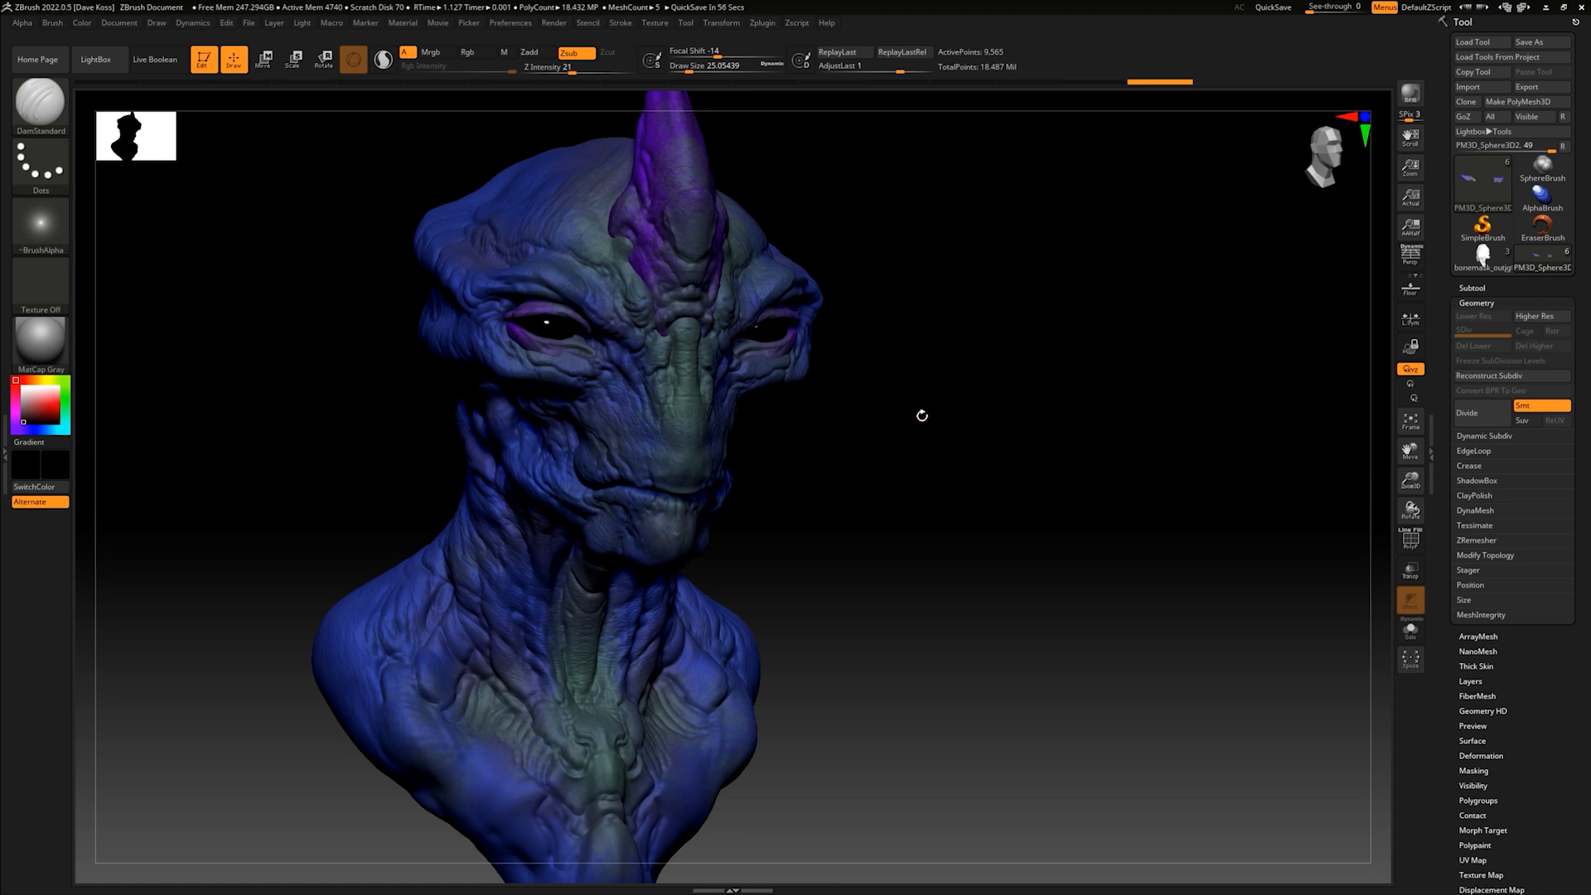
- Make the alien's body the active subtool and switch to the Move brush with a draw size of about 228
left_click_drag(793, 489, 874, 500)
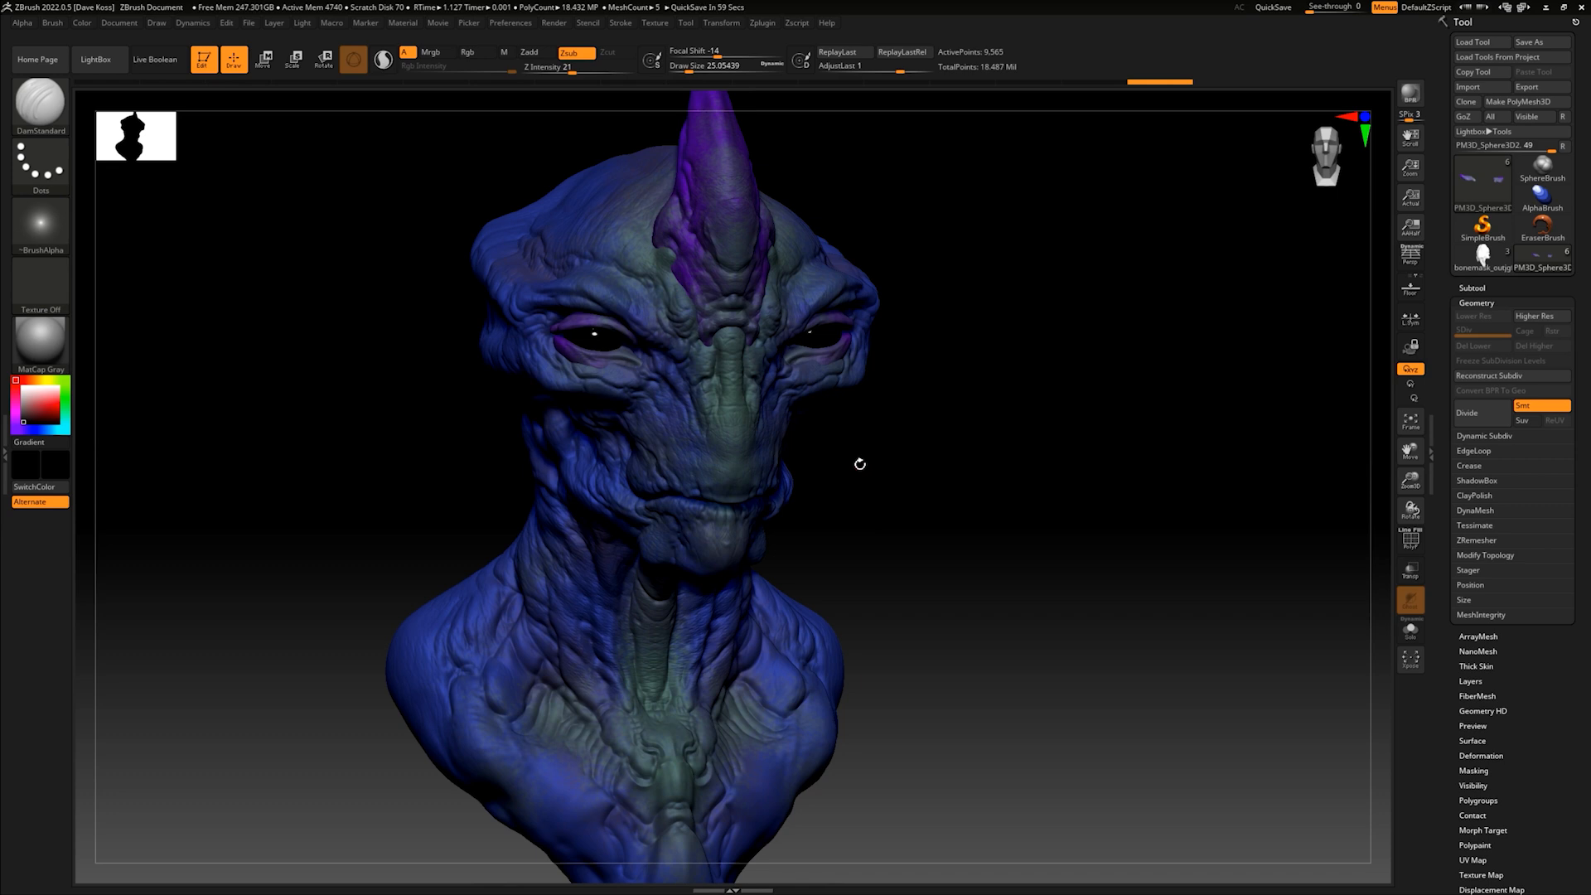
left_click_drag(867, 450, 855, 489)
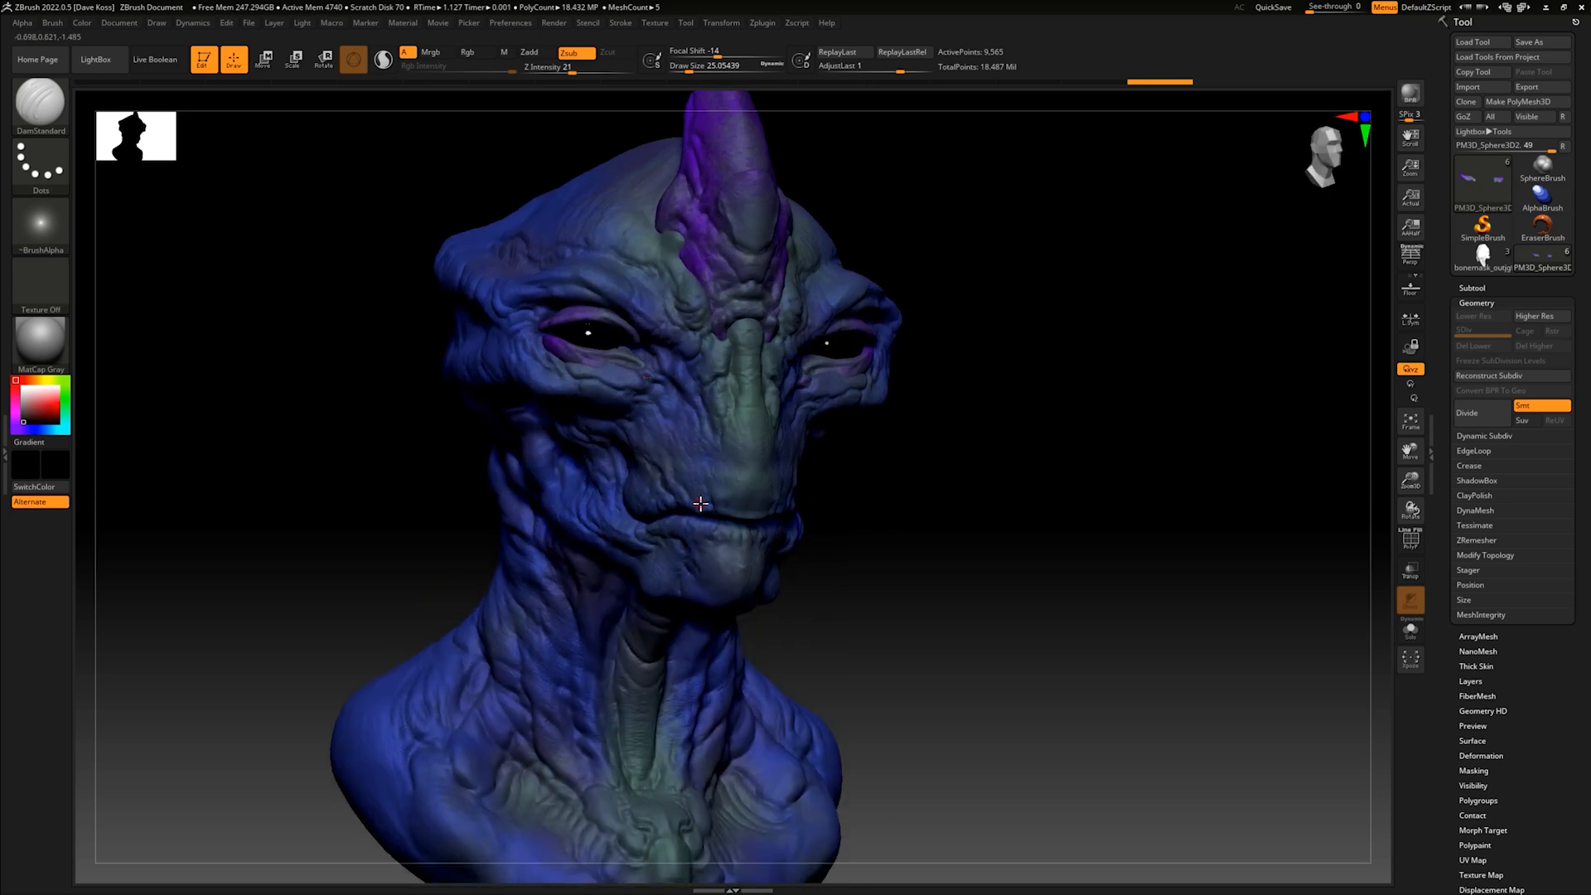
left_click(741, 510, "alt")
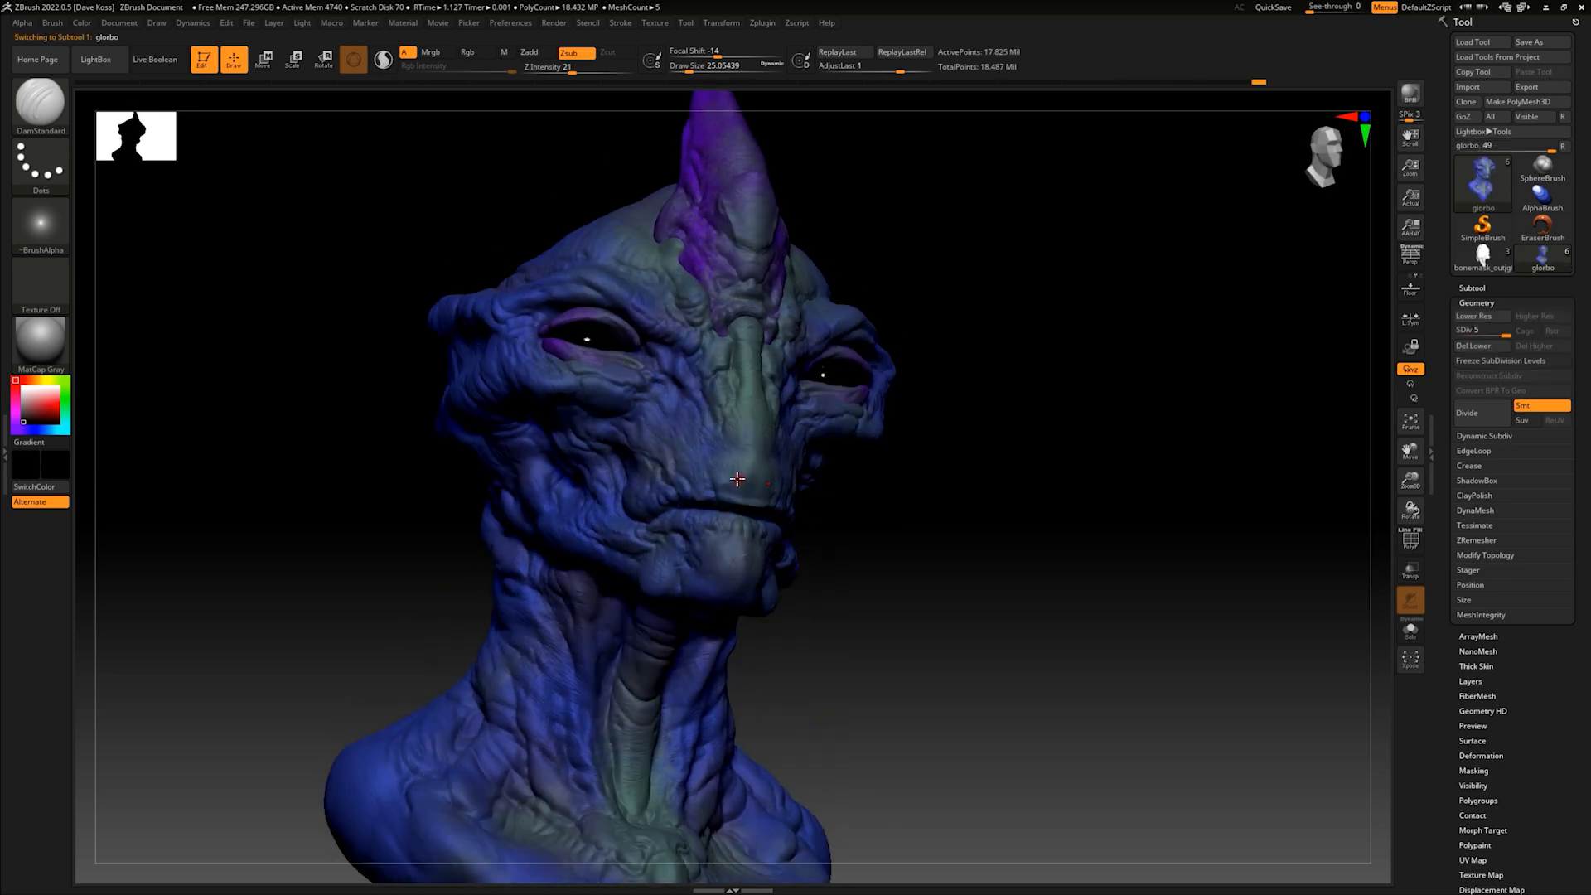
mouse_move(740, 481)
left_mouse_down()
mouse_move(871, 525)
mouse_move(1055, 500)
mouse_move(1063, 462)
mouse_move(1006, 522)
mouse_move(864, 515)
left_mouse_up()
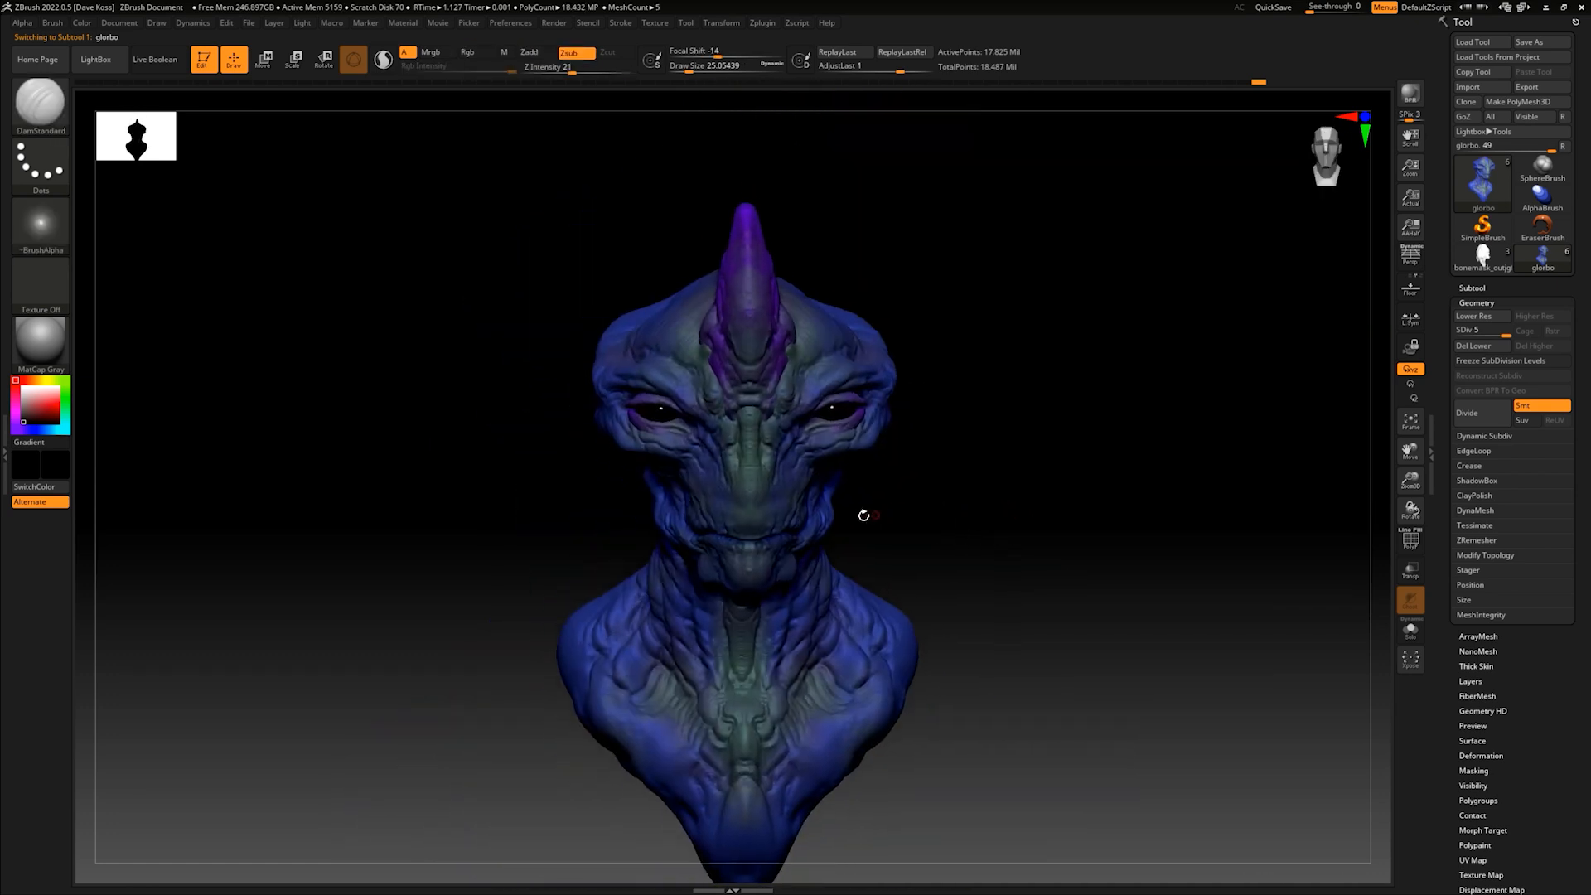
key("b")
key("m")
key("v")
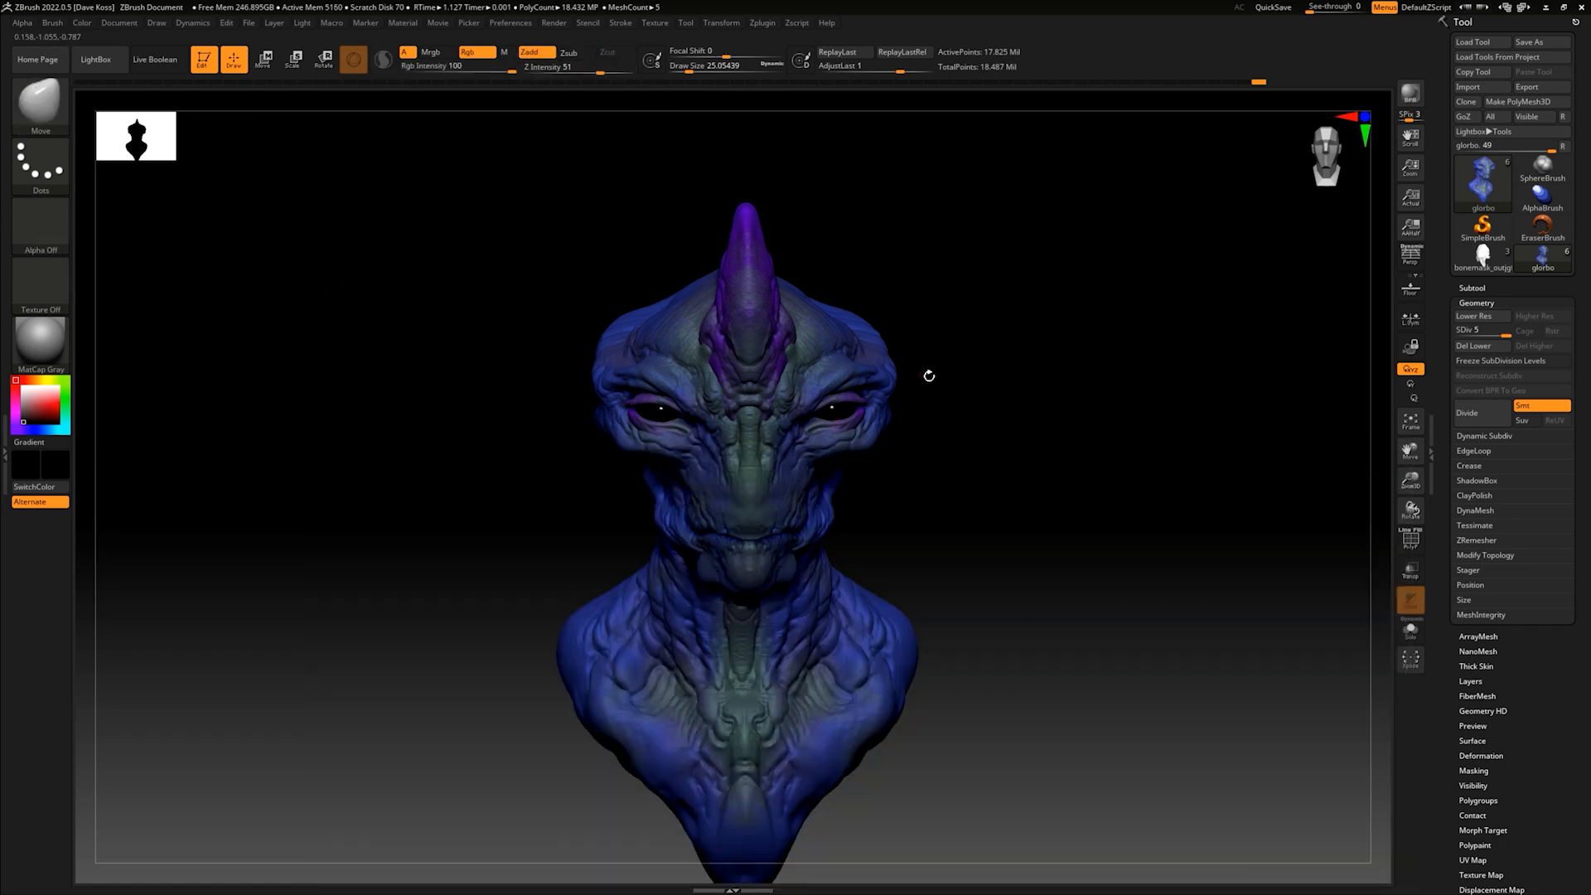
key("space")
mouse_move(939, 387)
left_mouse_down()
mouse_move(953, 384)
mouse_move(804, 393)
left_mouse_up()
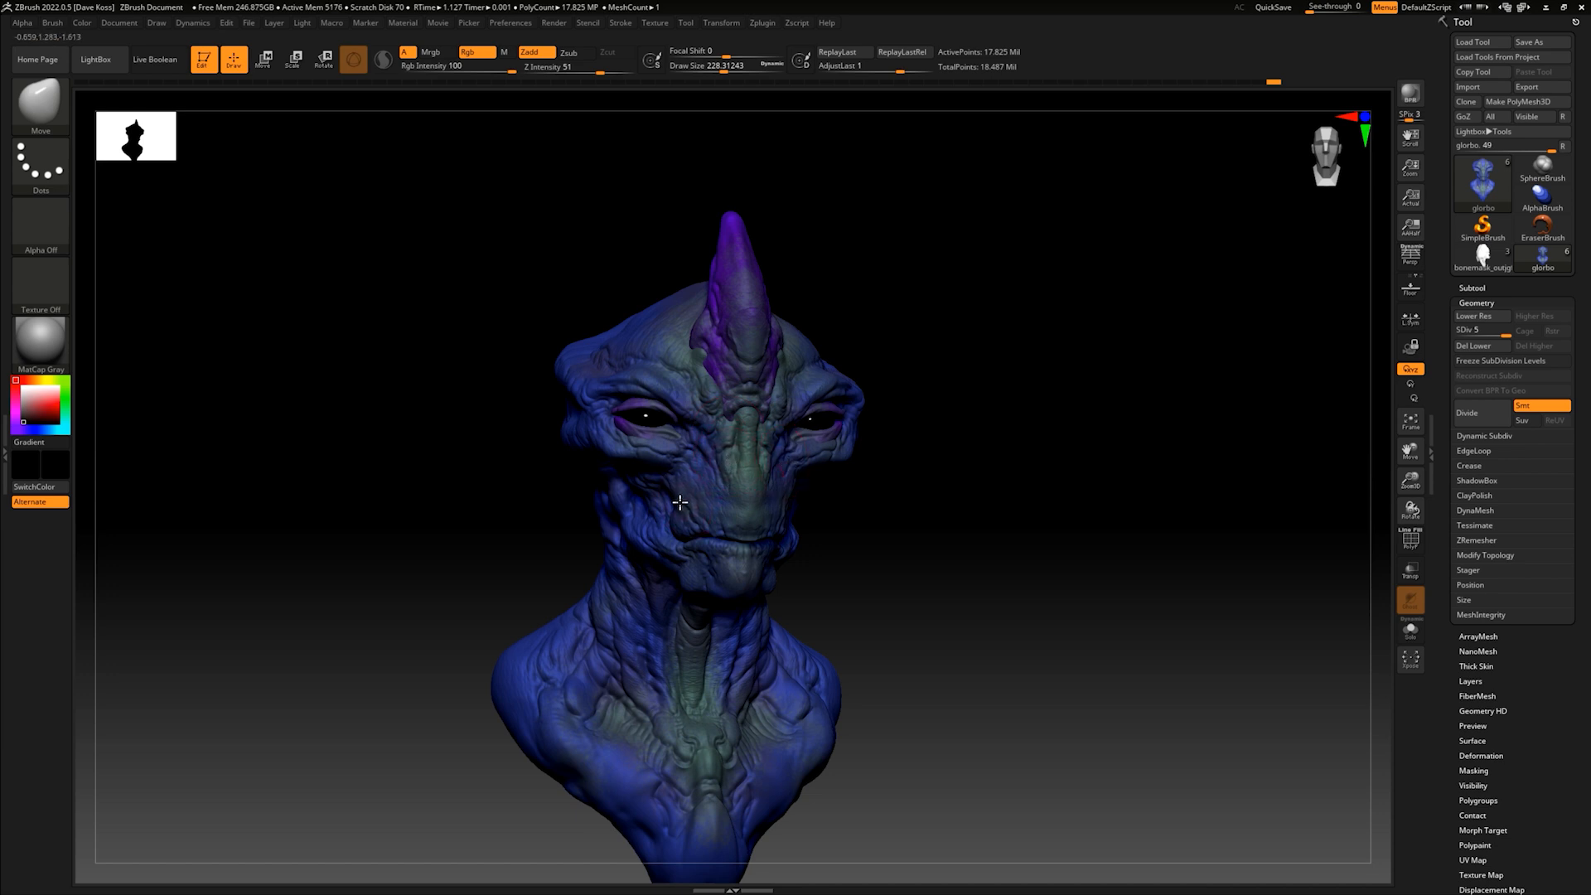
- Adjust the proportions of the face and jaw with the Move brush from several angles
mouse_move(854, 502)
left_mouse_down()
mouse_move(885, 508)
mouse_move(829, 522)
left_mouse_up()
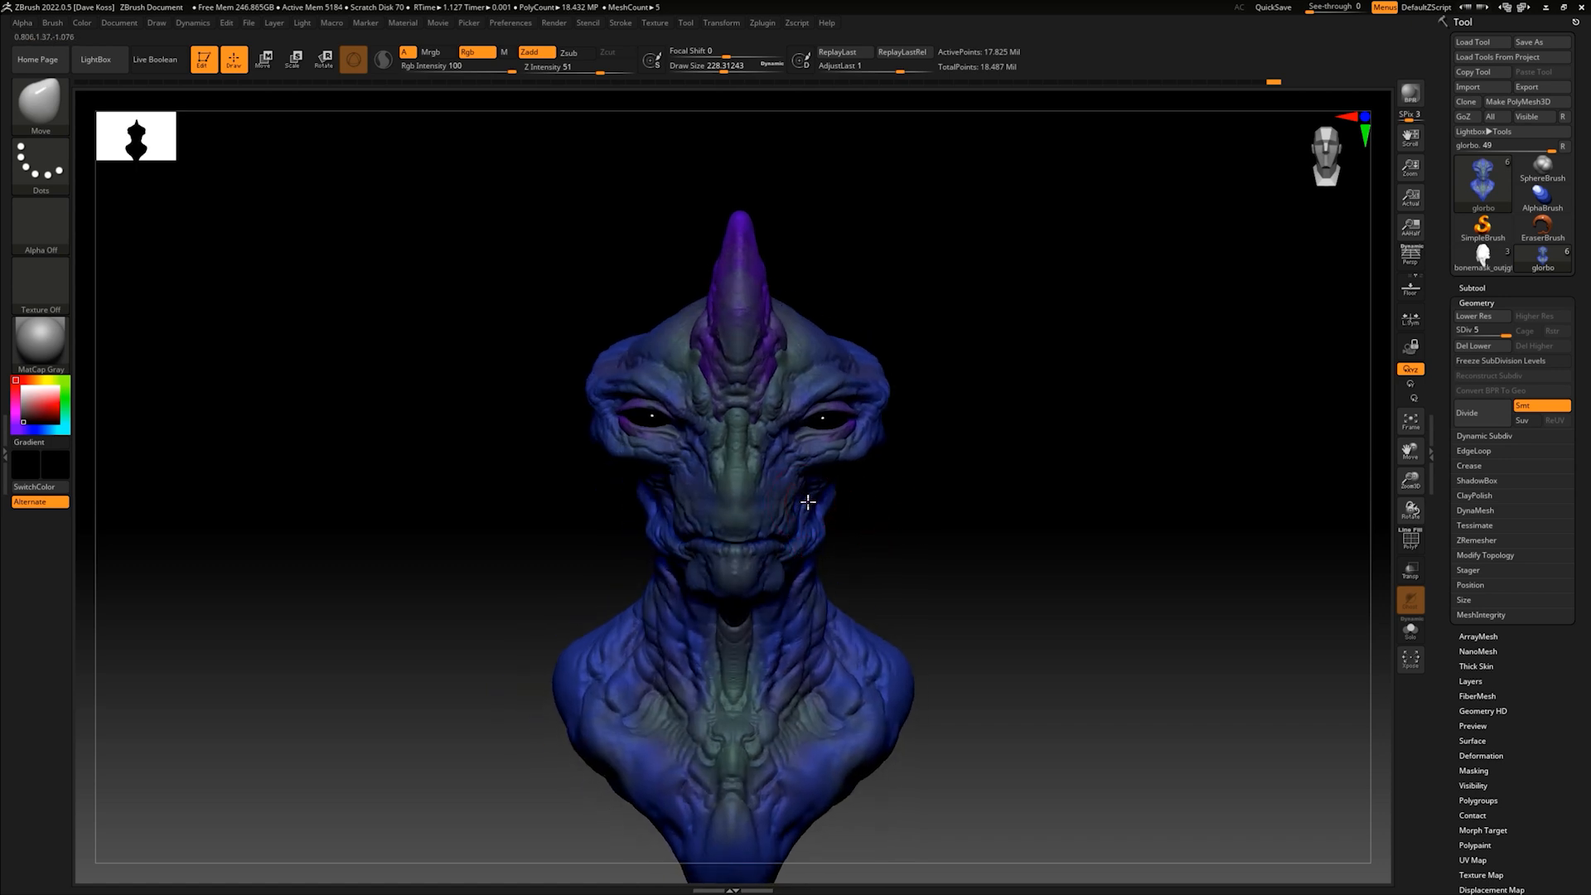
left_click_drag(888, 477, 937, 461)
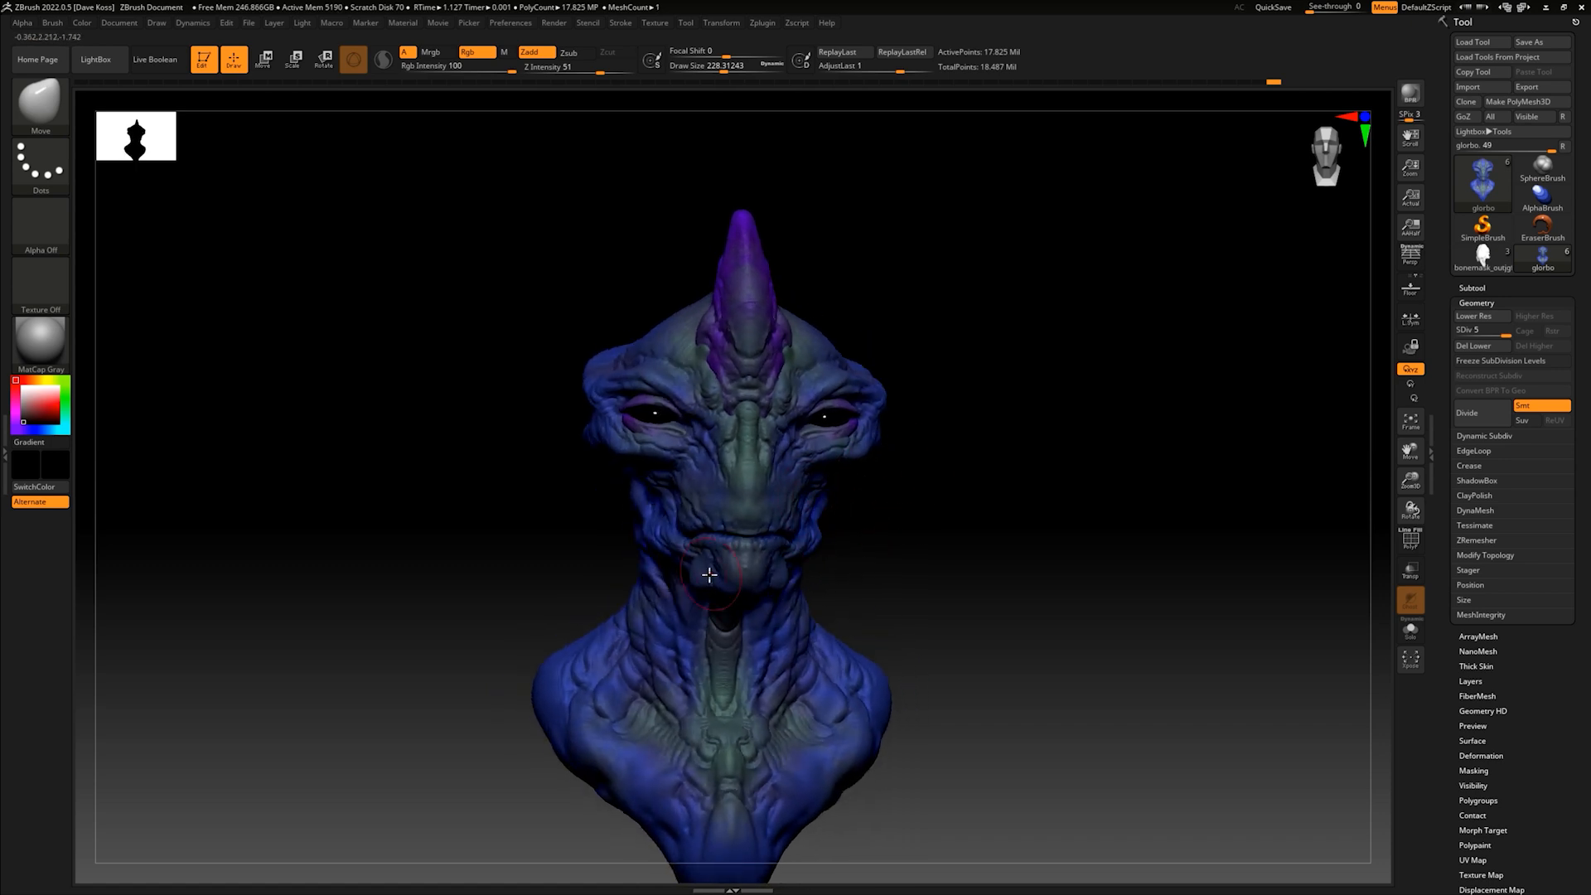
left_click_drag(858, 555, 890, 492)
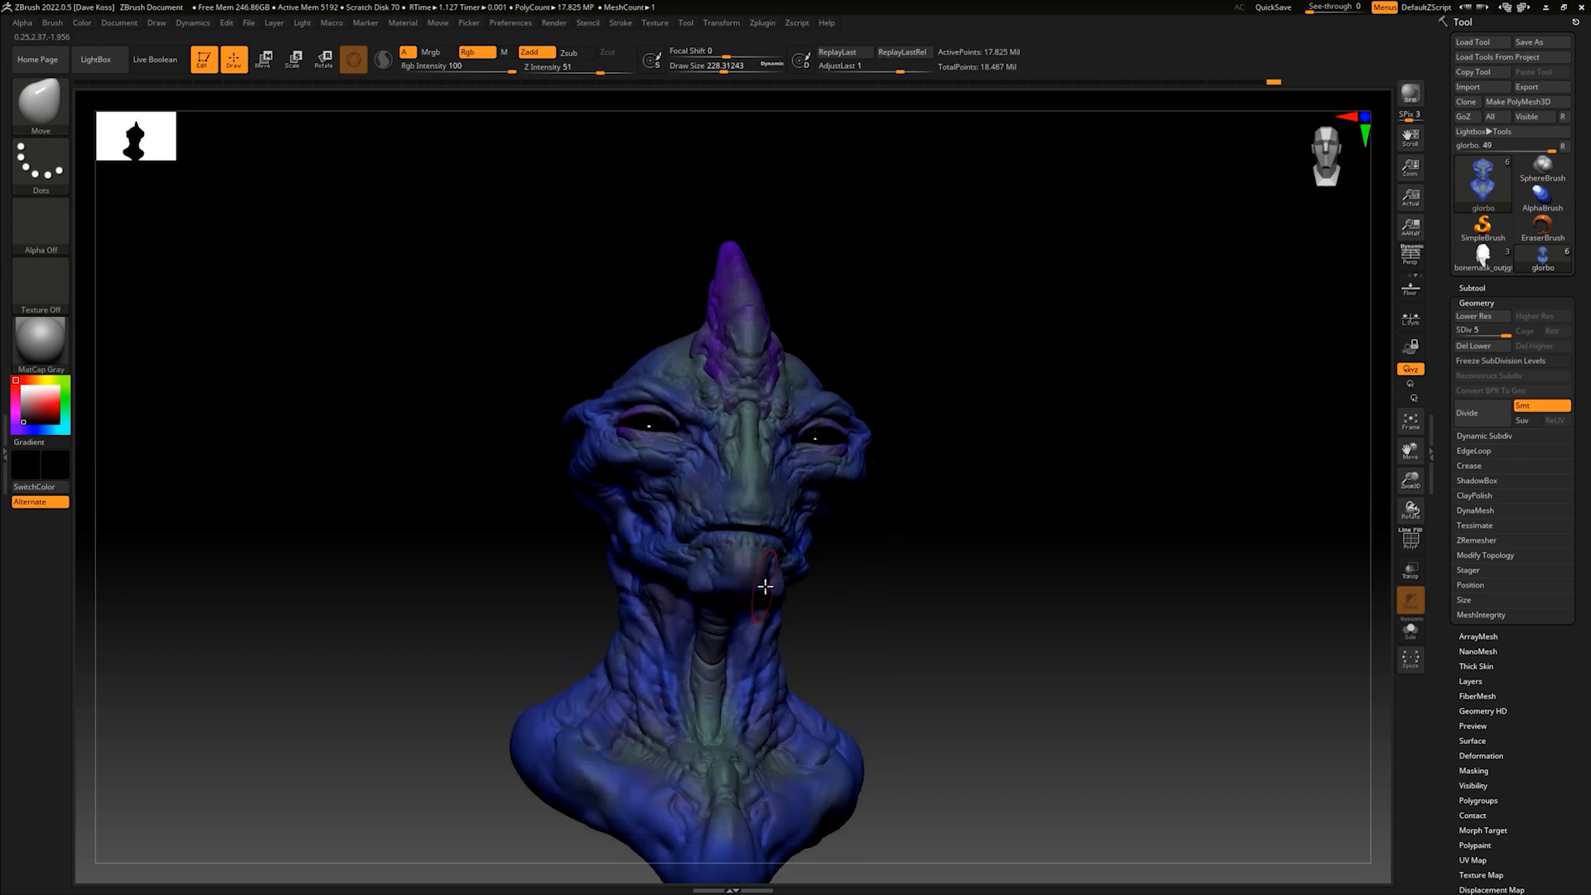
mouse_move(868, 545)
left_mouse_down()
mouse_move(859, 569)
mouse_move(814, 508)
left_mouse_up()
right_click_drag(820, 475, 788, 458)
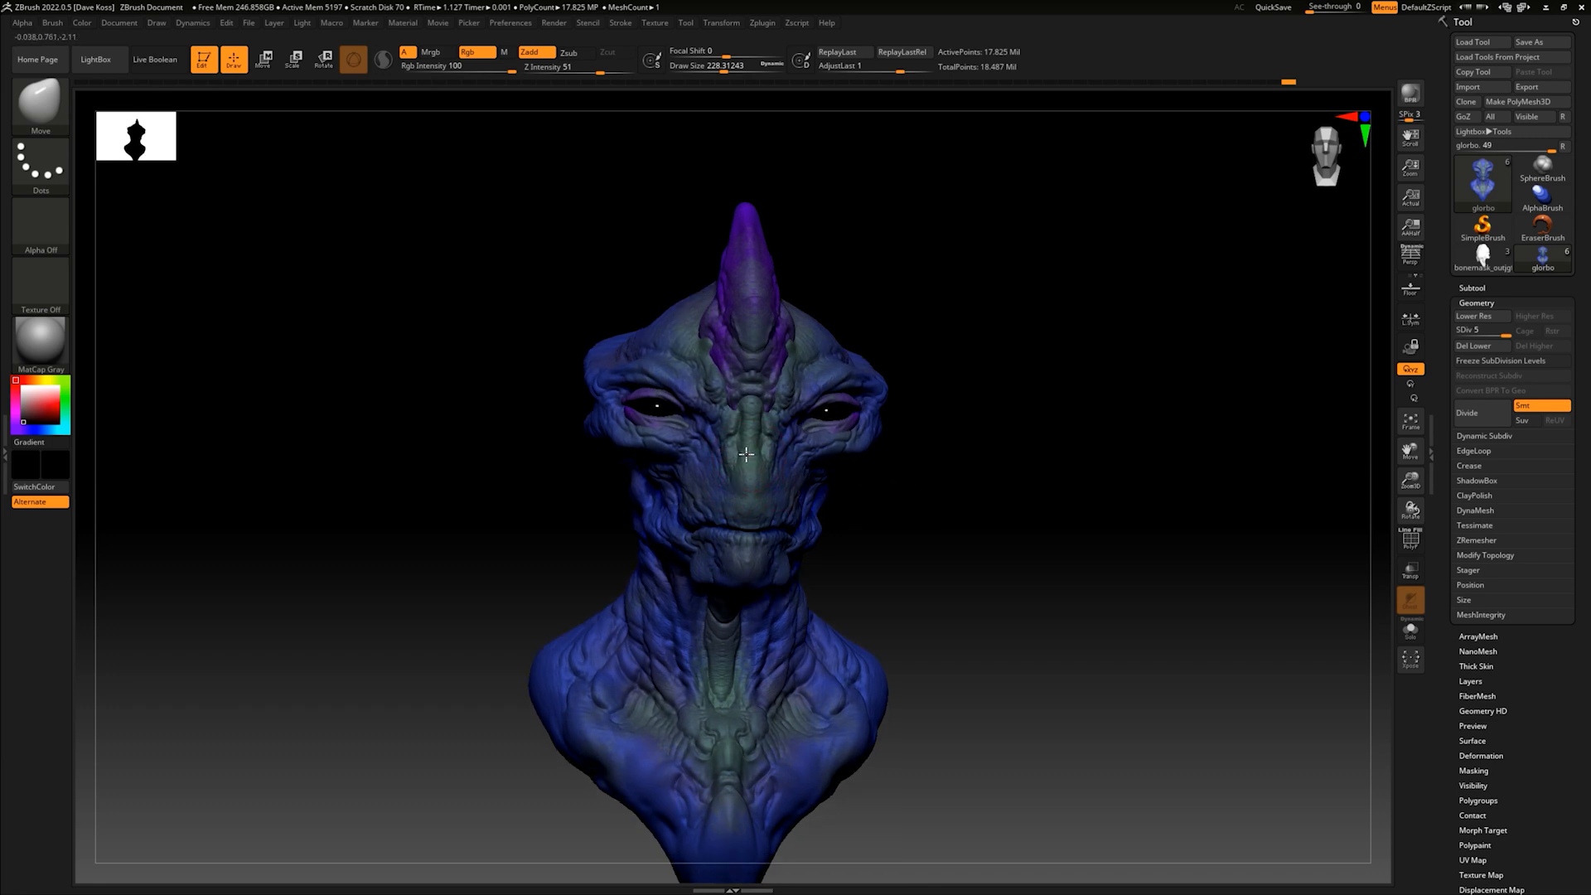
- Raise the Move brush's draw size to about 331 and adjust the head's silhouette from front and three-quarter views
left_click_drag(891, 475, 877, 481)
key("s")
left_click_drag(687, 396, 695, 395)
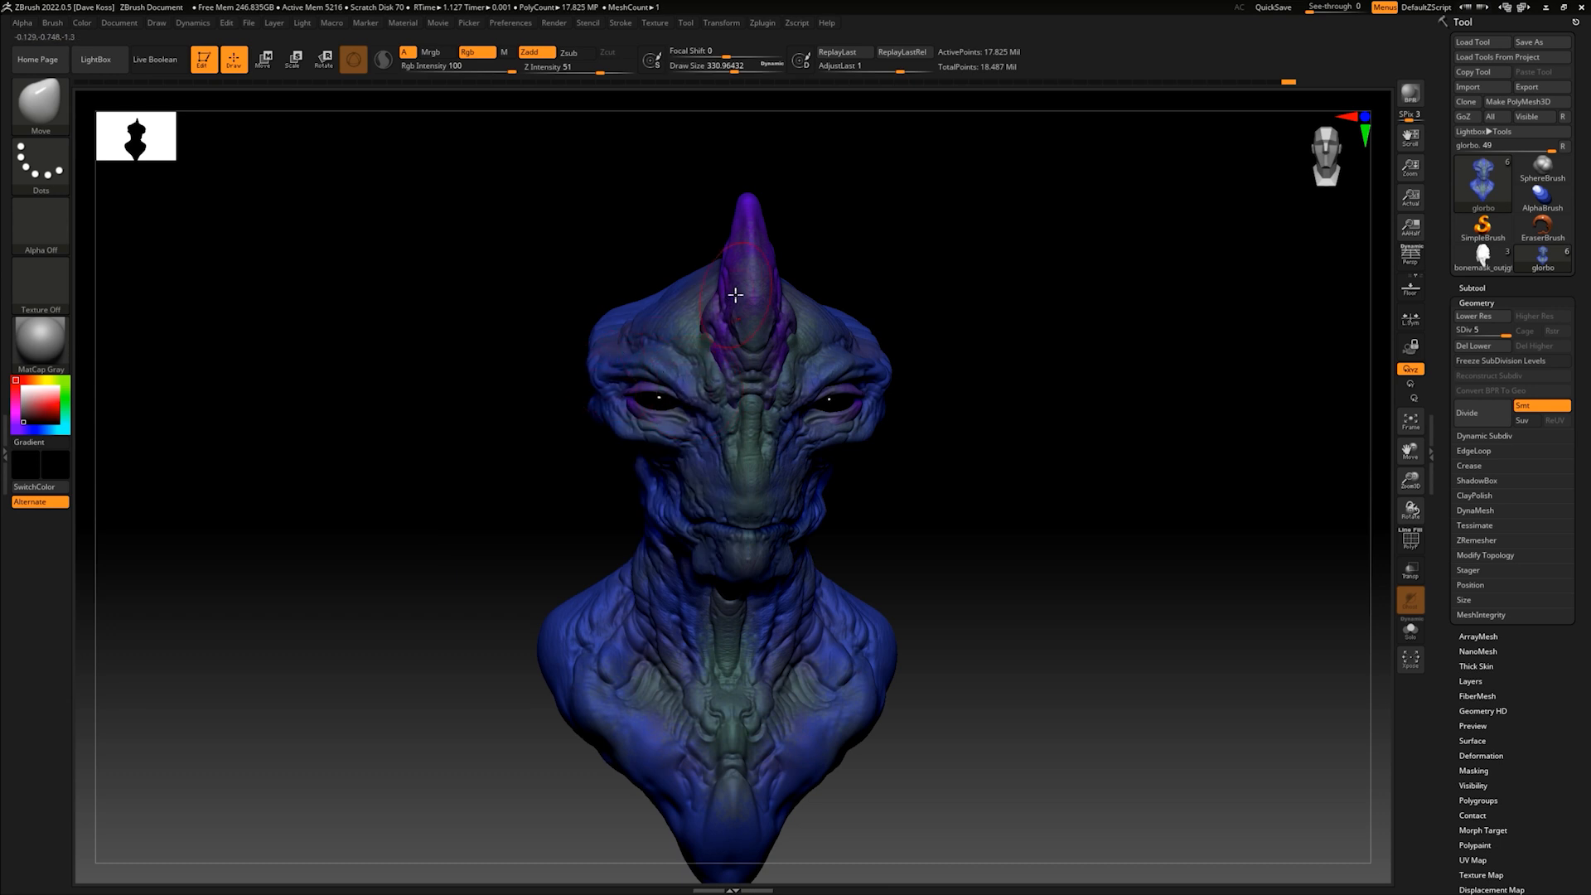
mouse_move(975, 335)
left_mouse_down()
mouse_move(925, 320)
mouse_move(952, 348)
mouse_move(880, 349)
mouse_move(850, 382)
left_mouse_up()
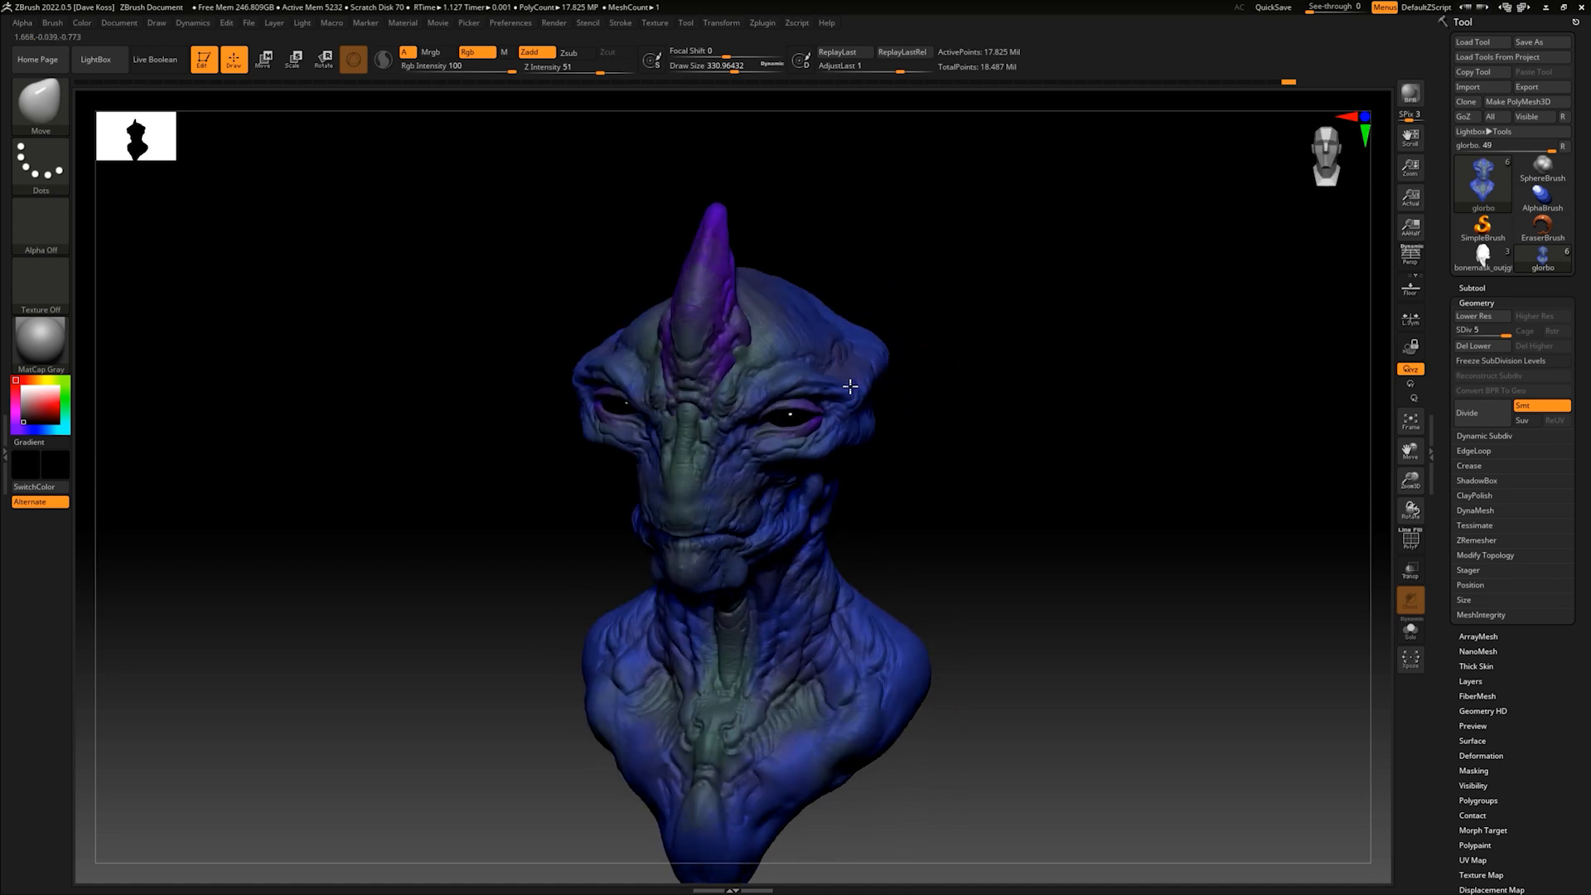
left_click_drag(920, 438, 931, 458)
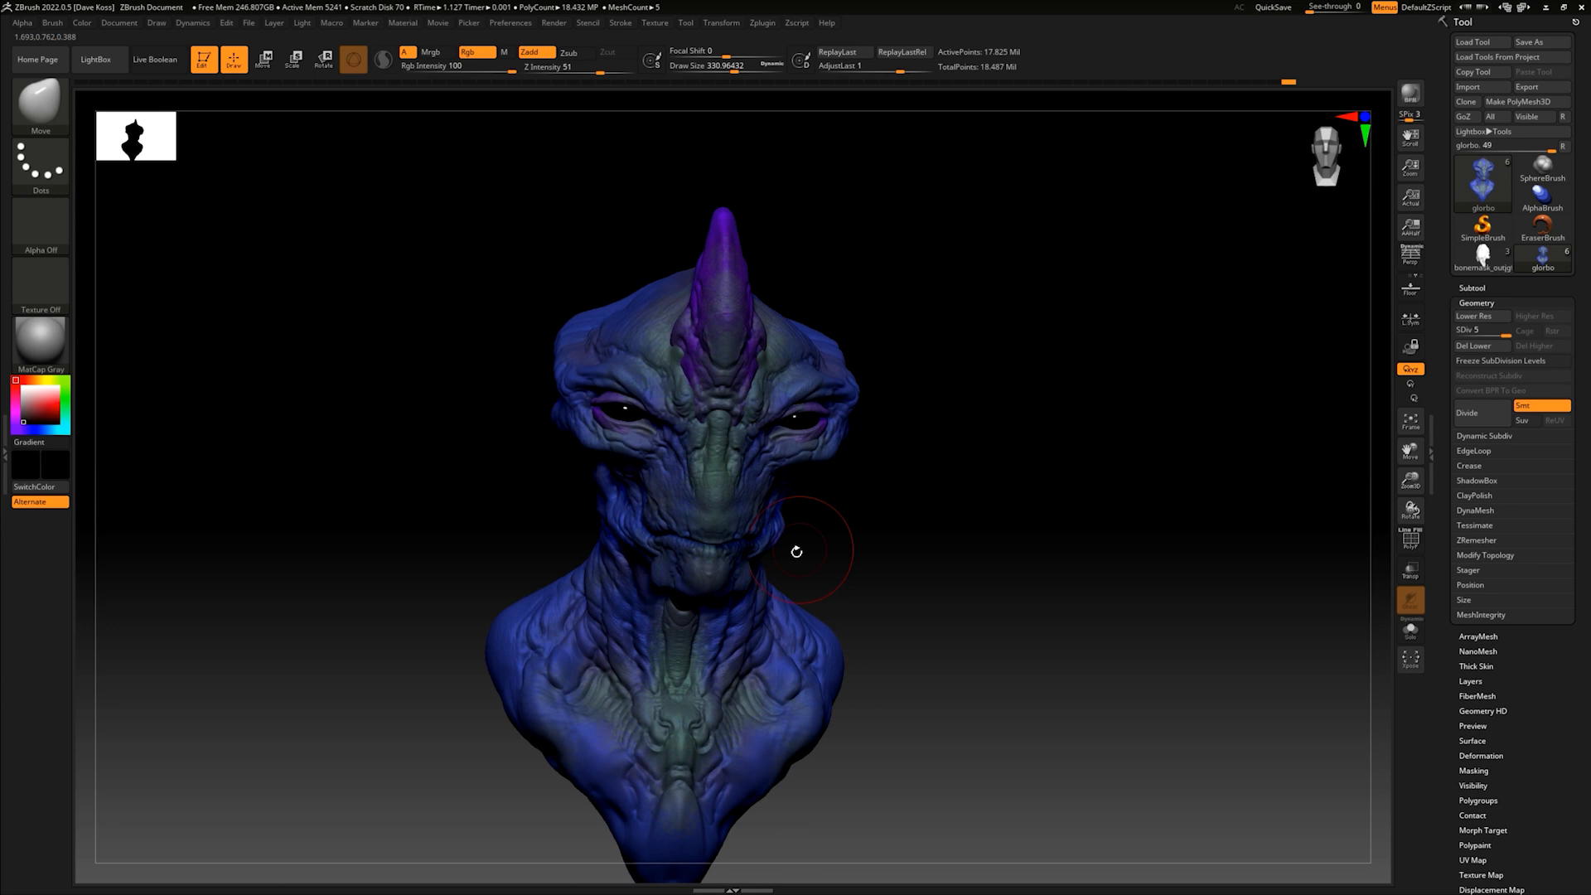
left_click_drag(870, 509, 844, 517)
- Adjust the neck and shoulders with the Move brush, raising its draw size to about 422 and 576
key("space")
left_click_drag(799, 572, 808, 577)
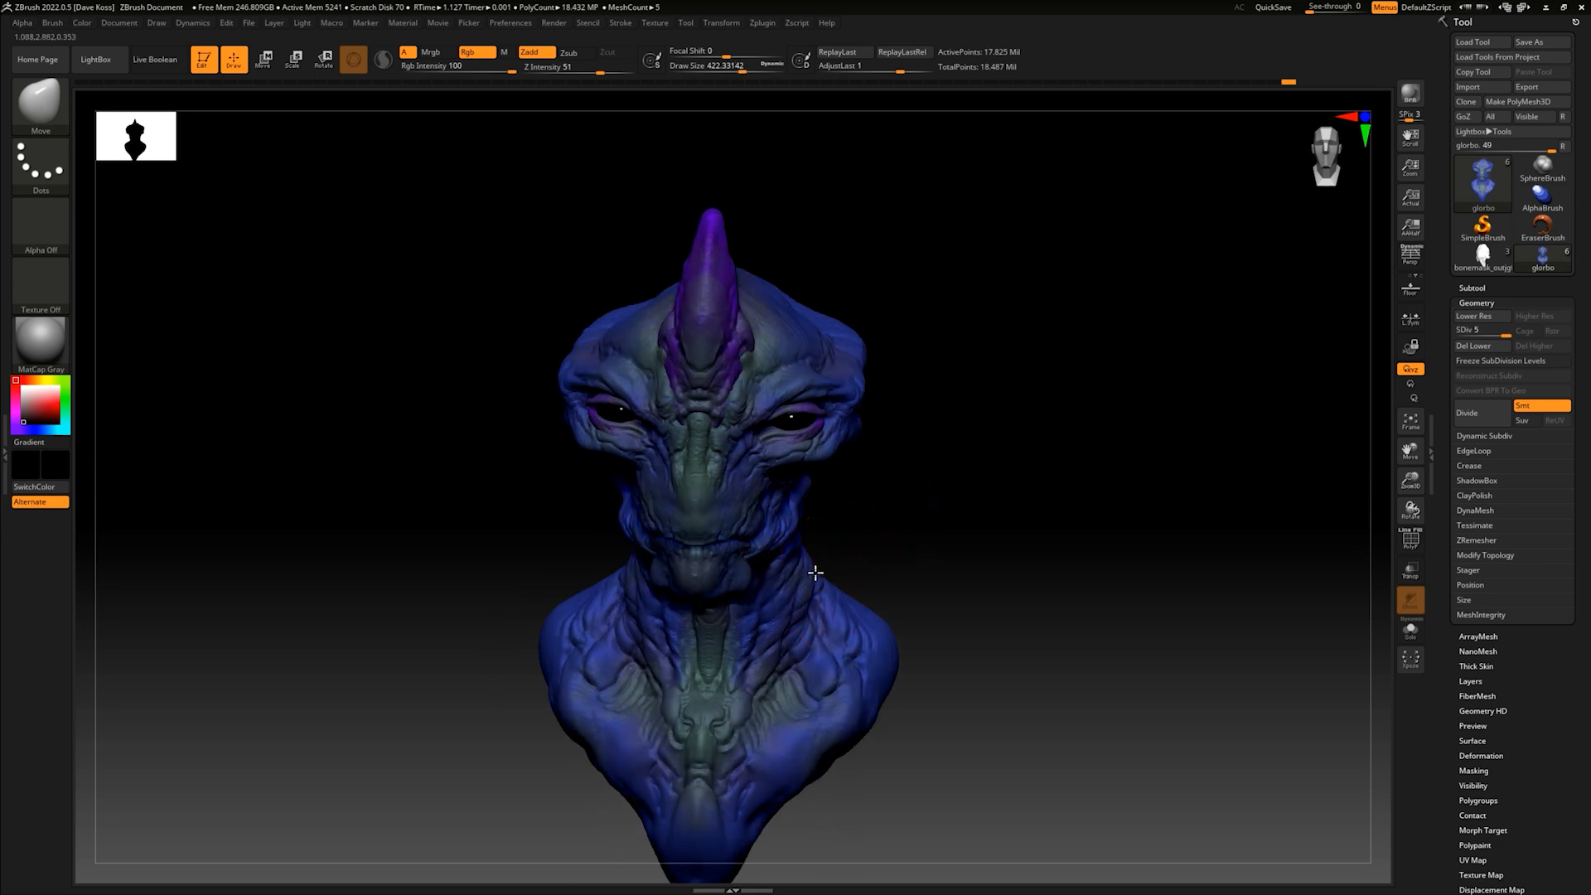
left_click_drag(889, 527, 920, 520)
key("space")
left_click_drag(566, 602, 580, 604)
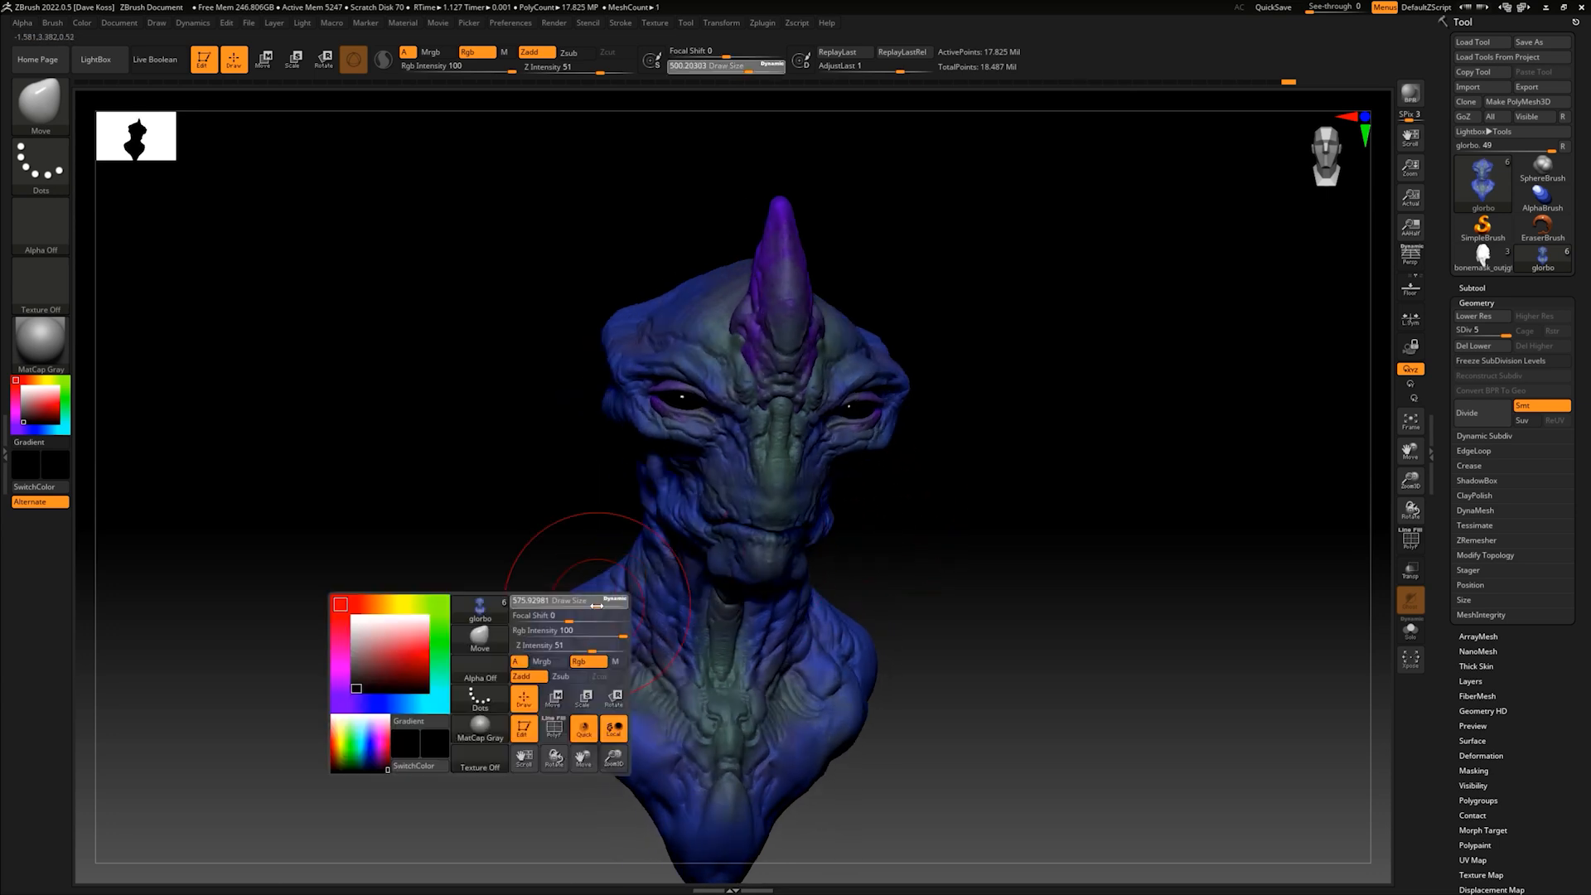
- Pull out the pointed lower chest with the Move brush to give the bust's base a fuller, rounder outline
left_click_drag(937, 505, 1052, 496, "shift")
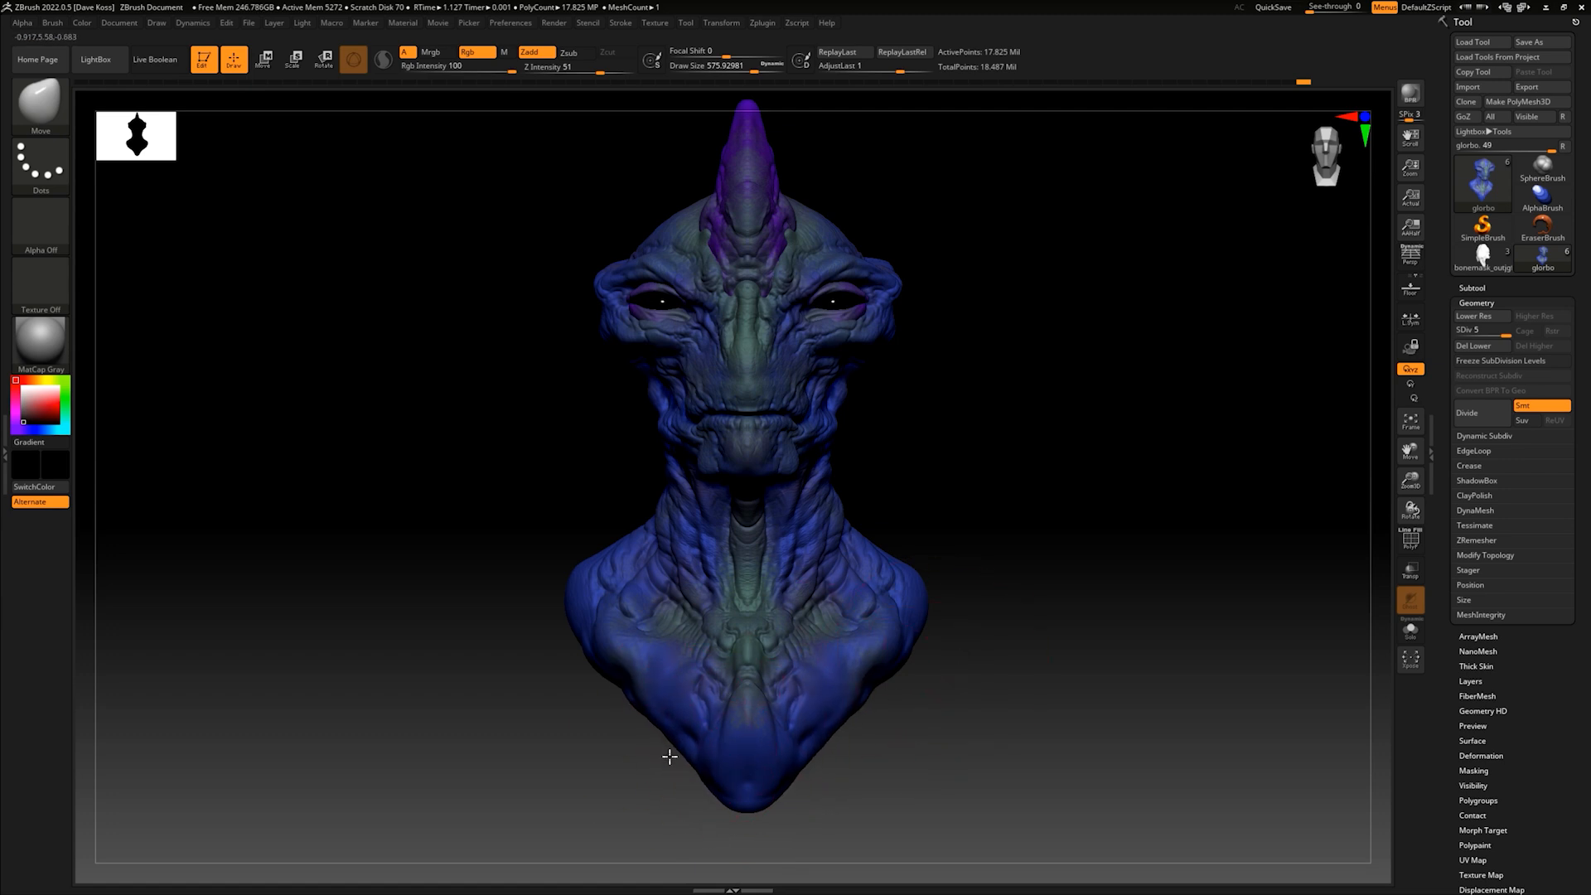
left_click_drag(663, 736, 611, 685)
left_click_drag(701, 766, 693, 778)
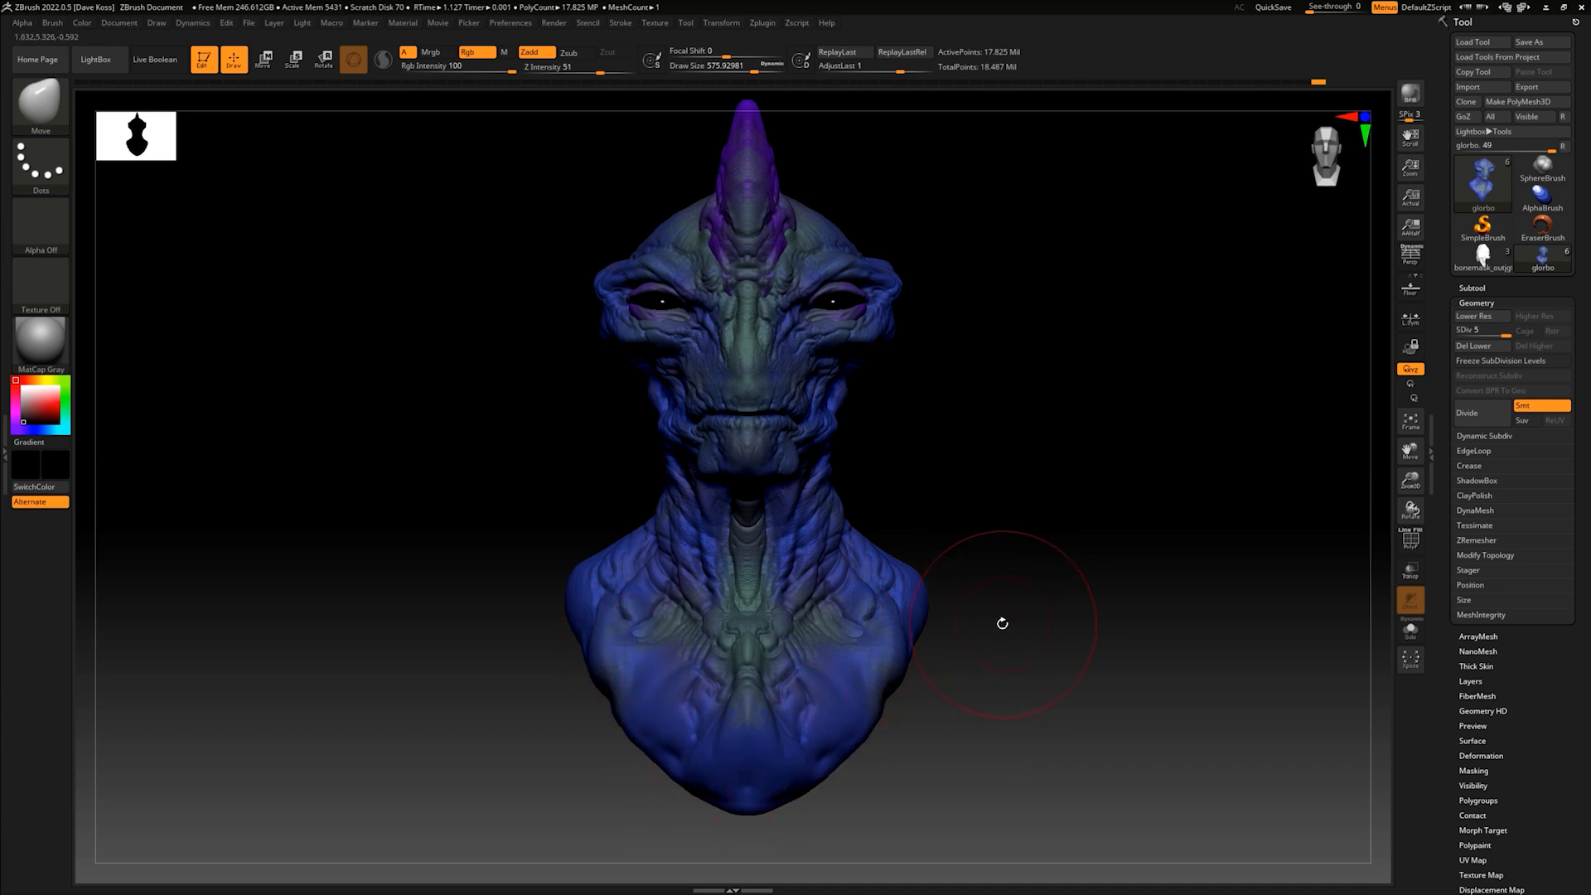
mouse_move(998, 604)
left_mouse_down()
mouse_move(945, 643)
mouse_move(1036, 619)
left_mouse_up()
left_click_drag(612, 677, 627, 697)
- Reshape the upper back and shoulders from the side and check the broader bust from the front
left_click_drag(1041, 579, 953, 534)
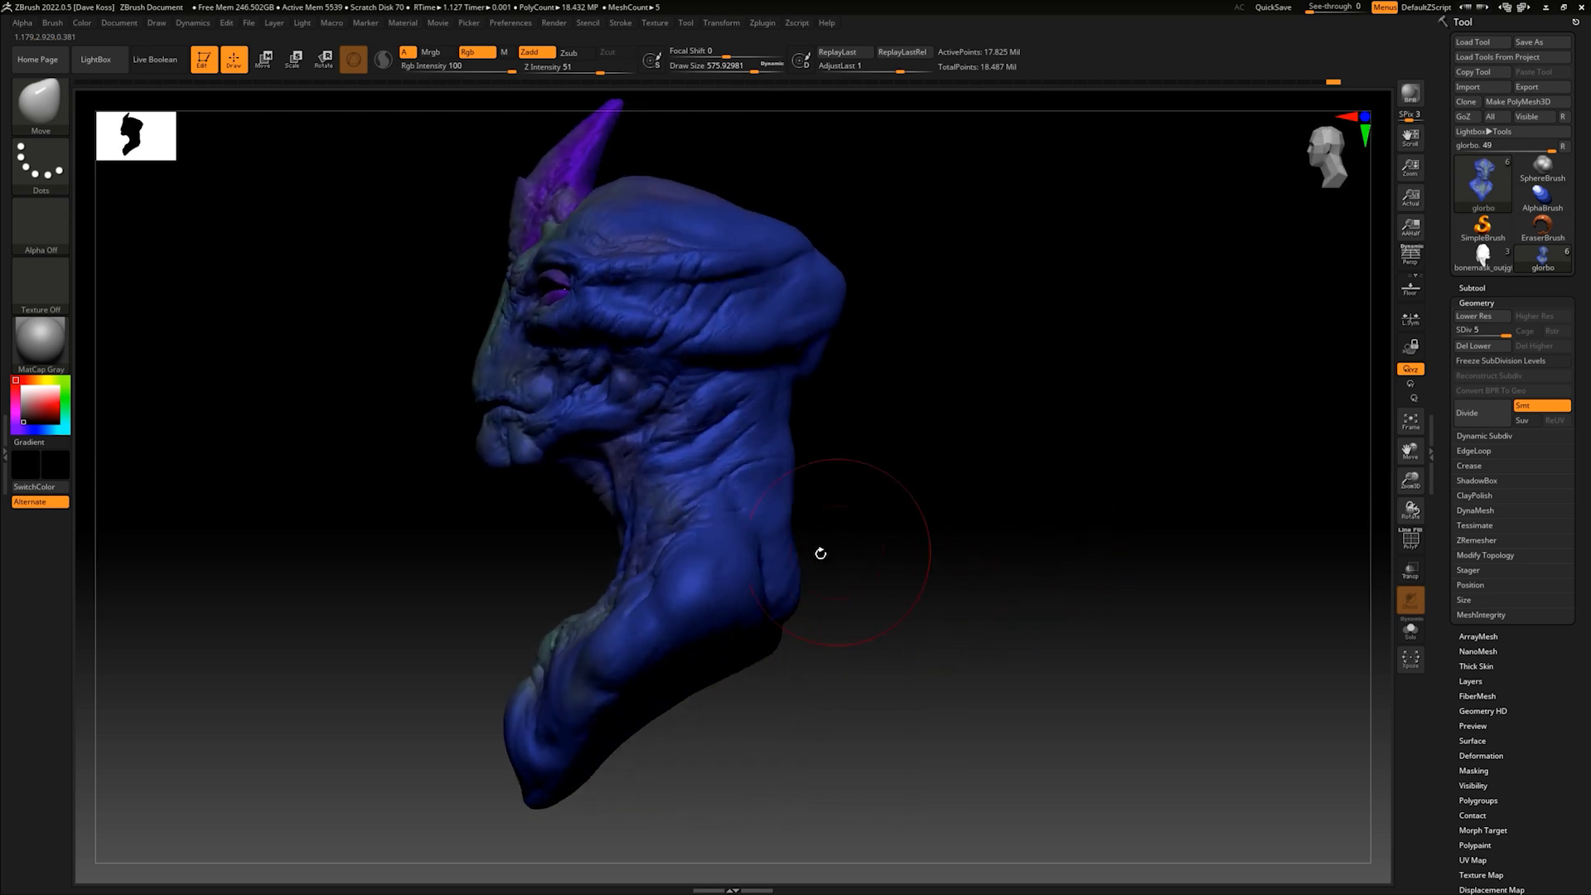
left_click_drag(801, 566, 804, 598)
left_click_drag(912, 572, 953, 545)
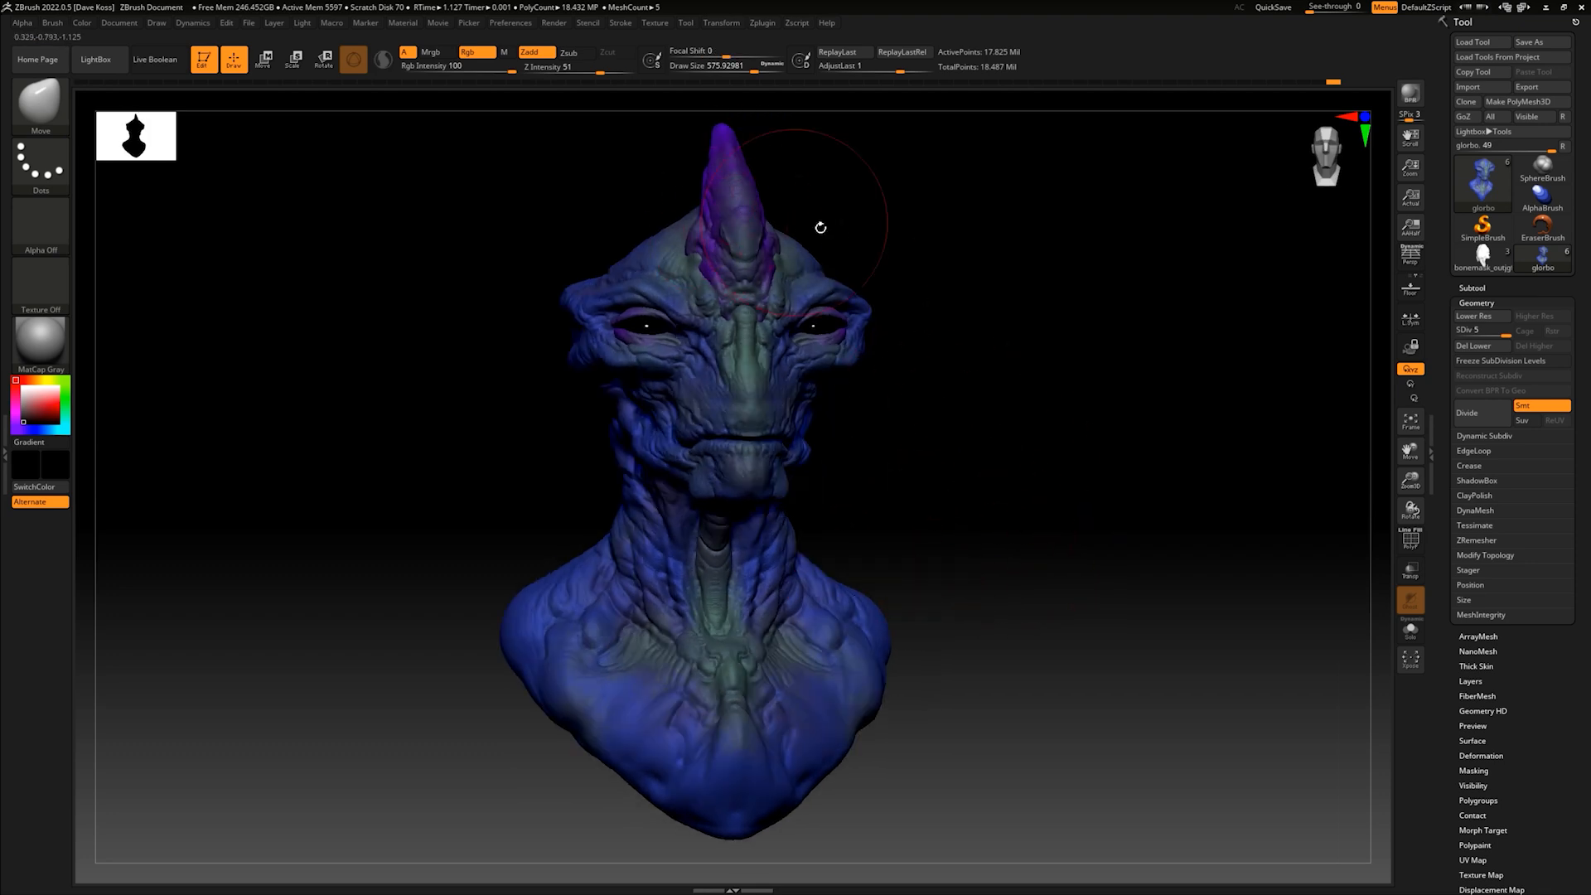
left_click_drag(968, 371, 970, 415)
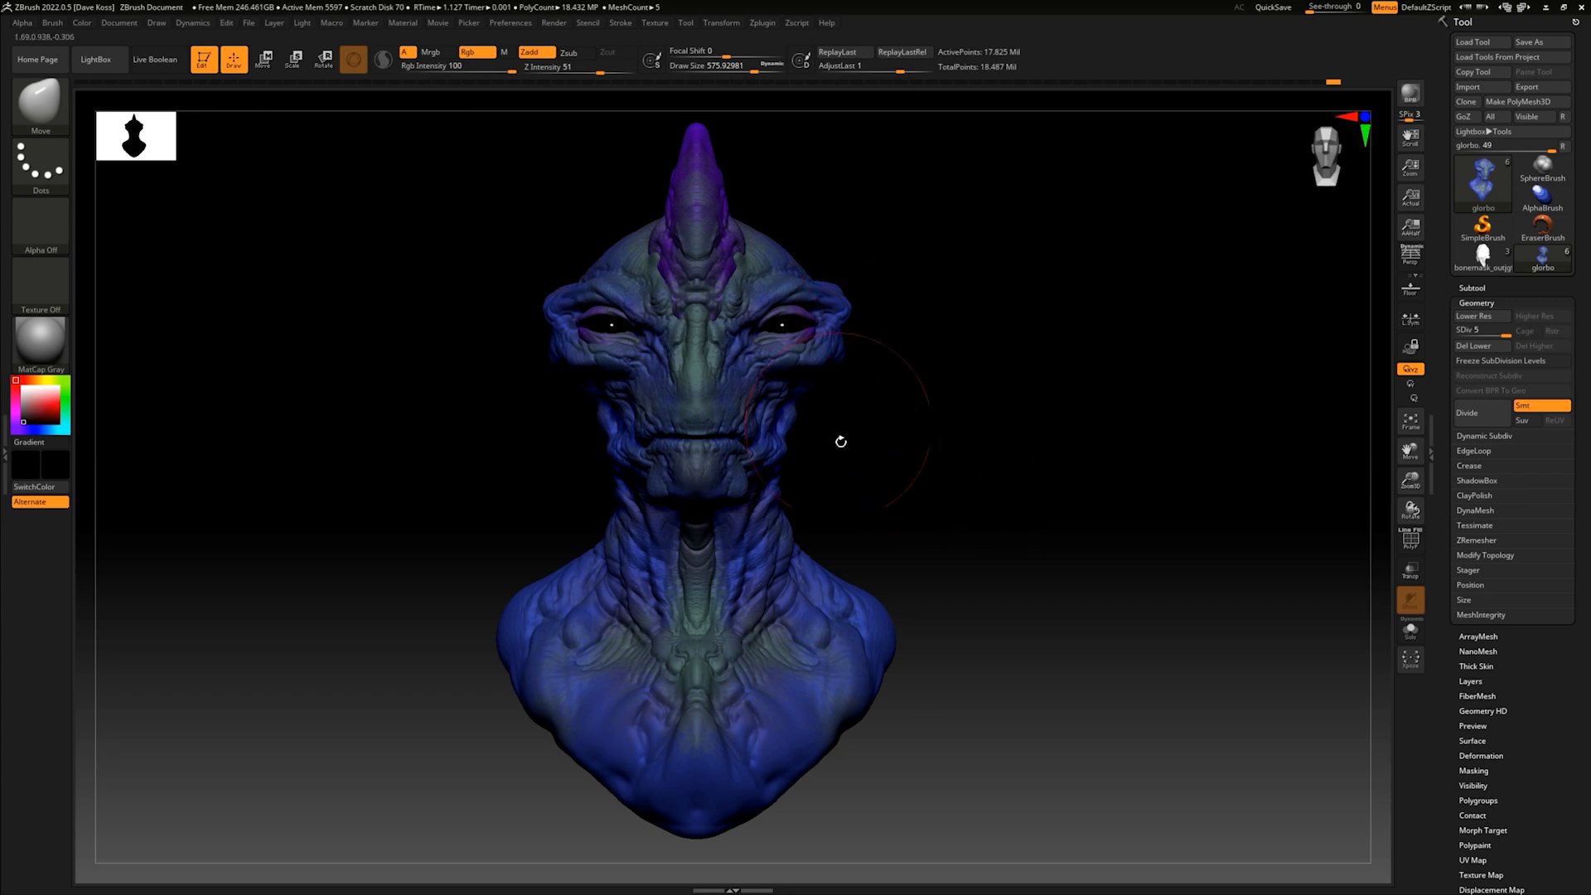
left_click_drag(959, 472, 998, 475, "alt")
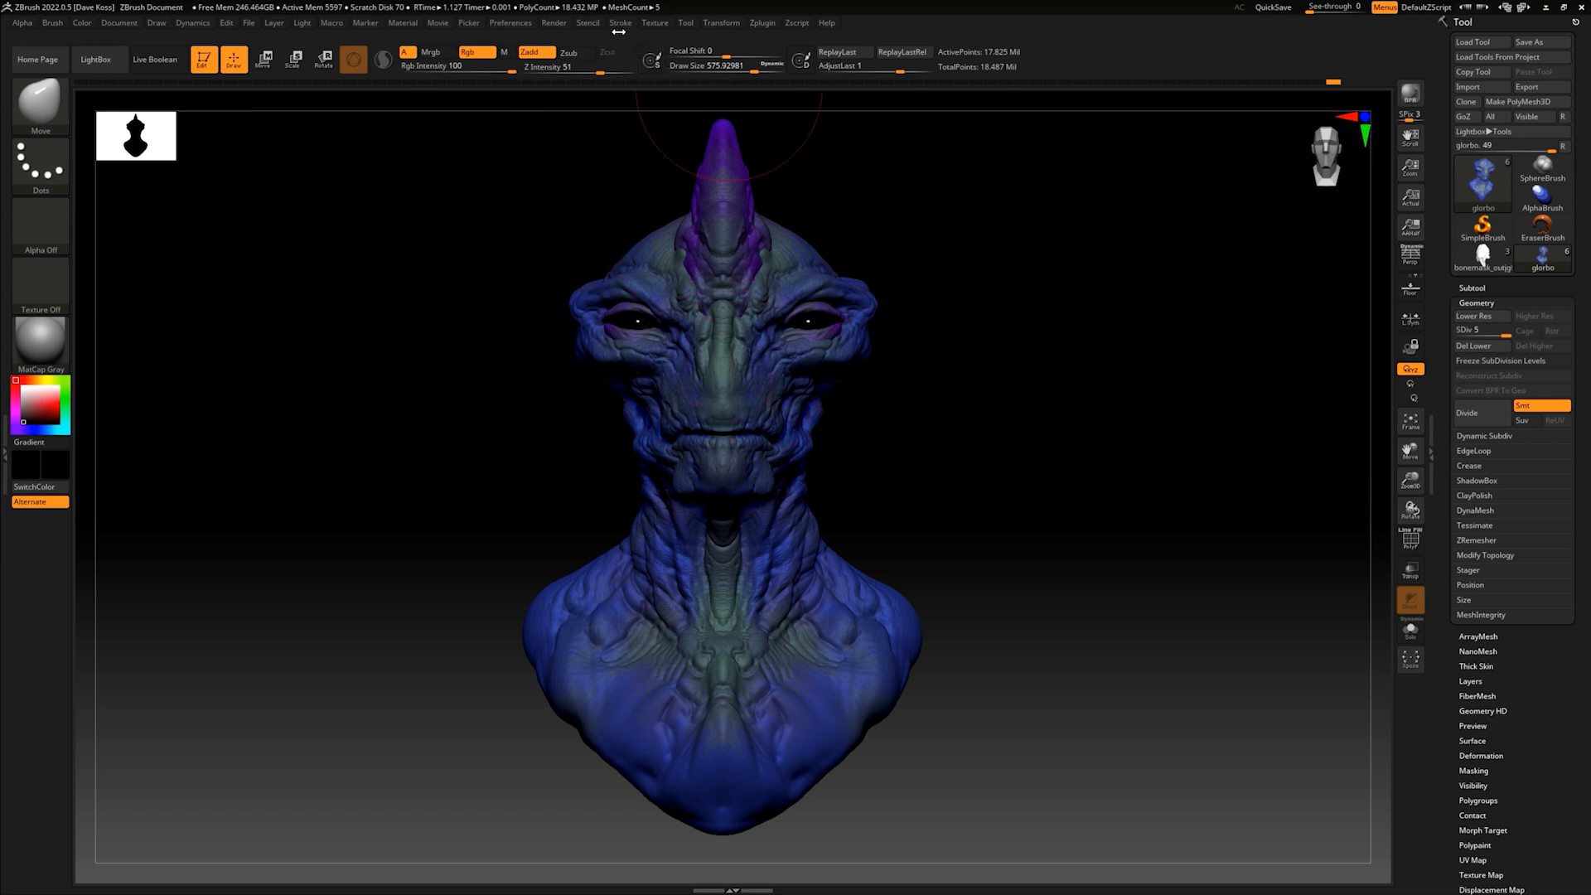
- Save the tool as glorbo, replacing the existing file
left_click(1534, 43)
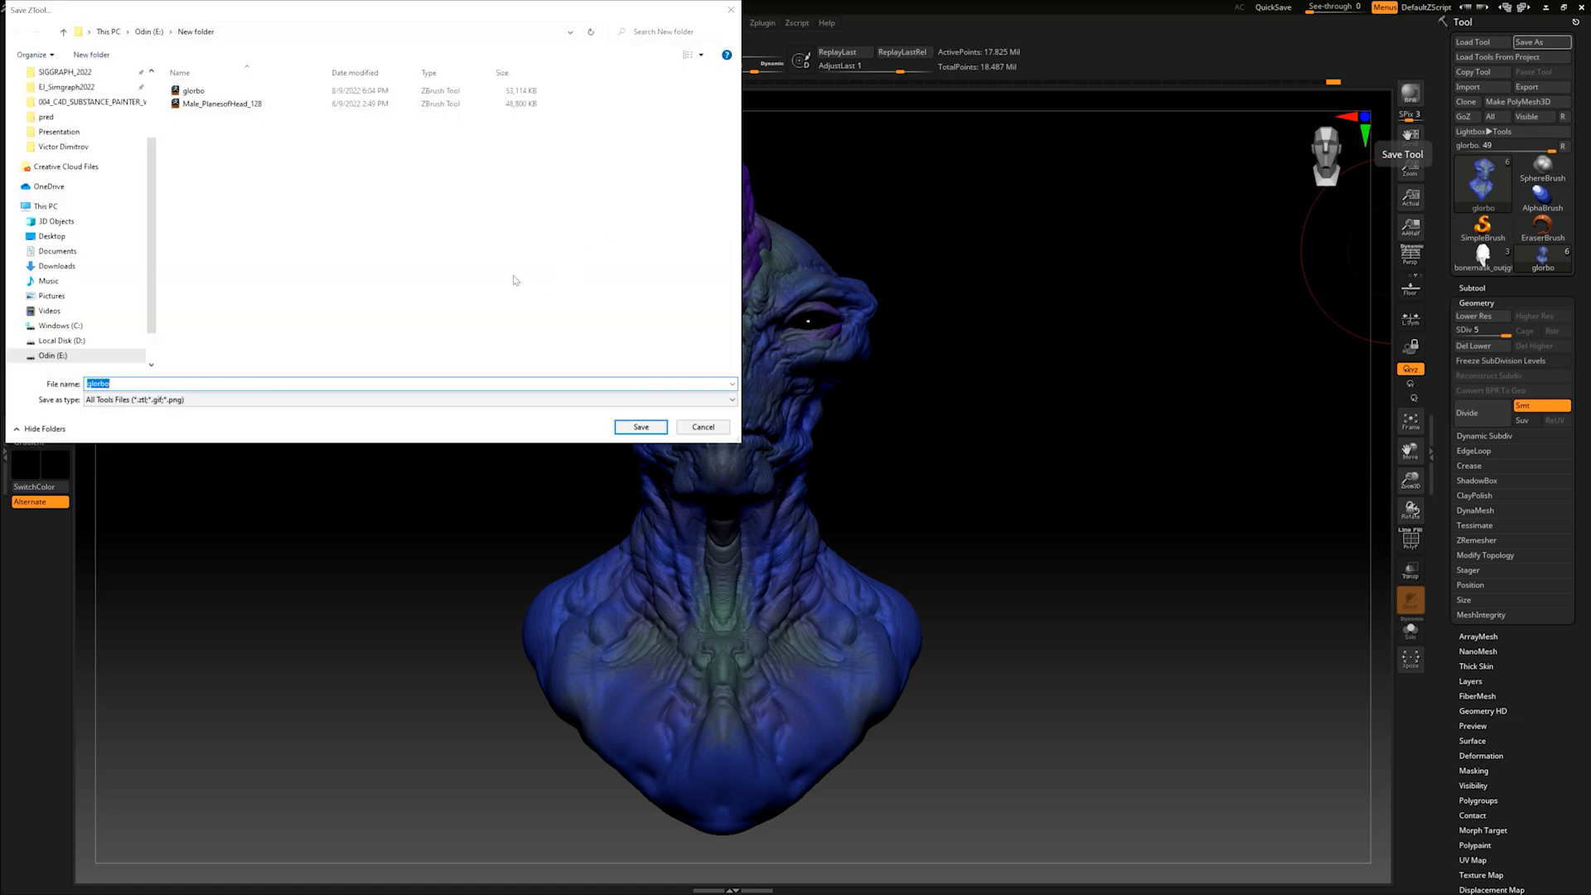
left_click(643, 426)
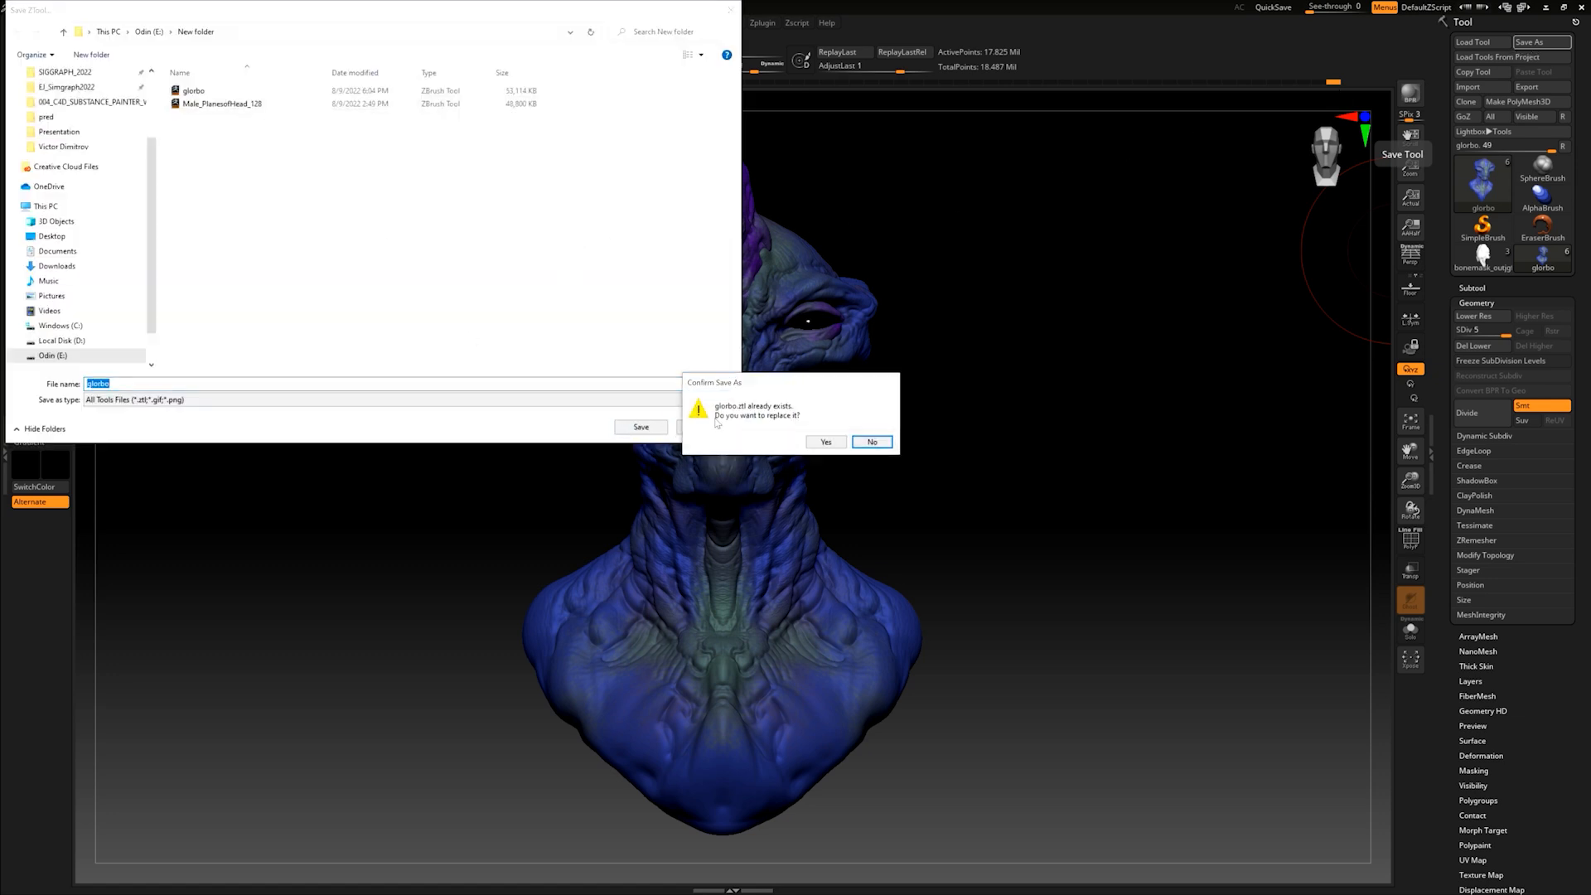
left_click(826, 442)
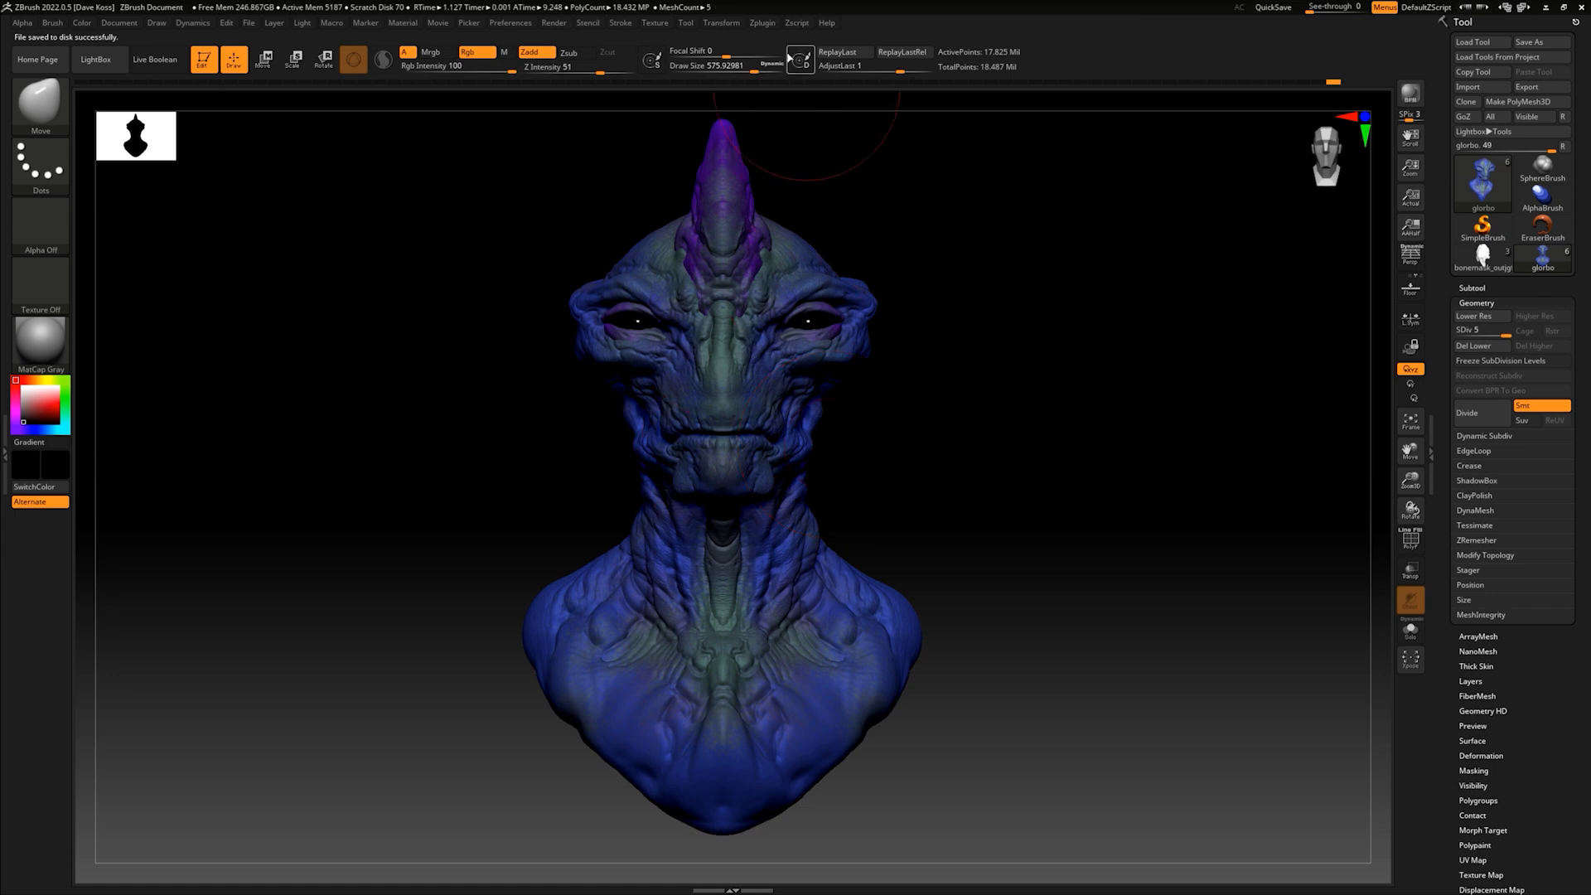
- Create a combined low-resolution posing mesh of all subtools with Transpose Master's TPoseMesh
left_click(763, 23)
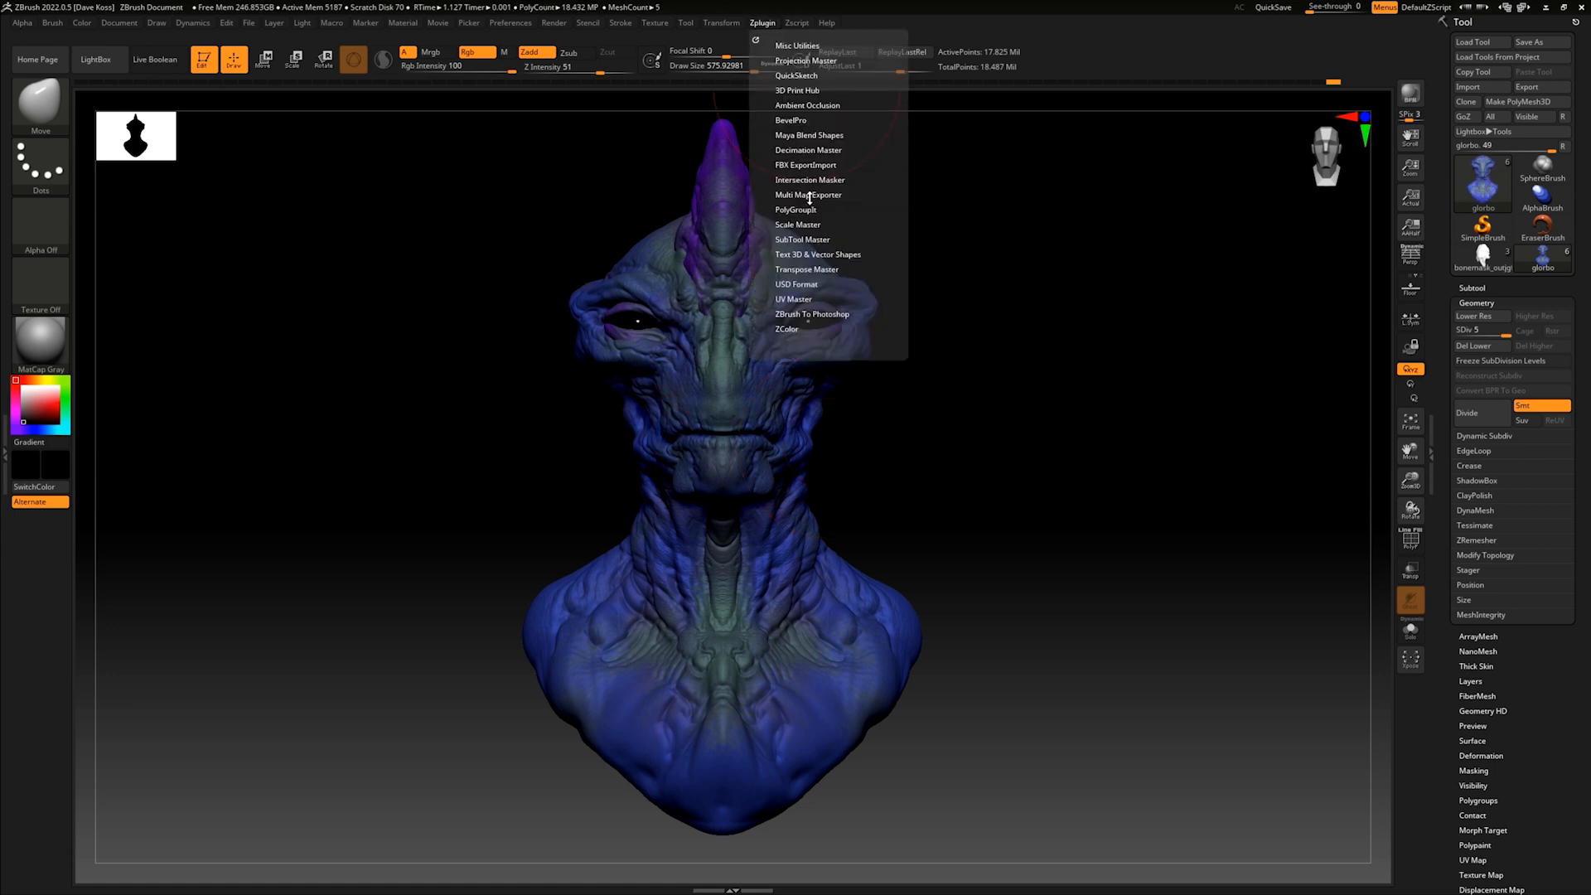
left_click(804, 237)
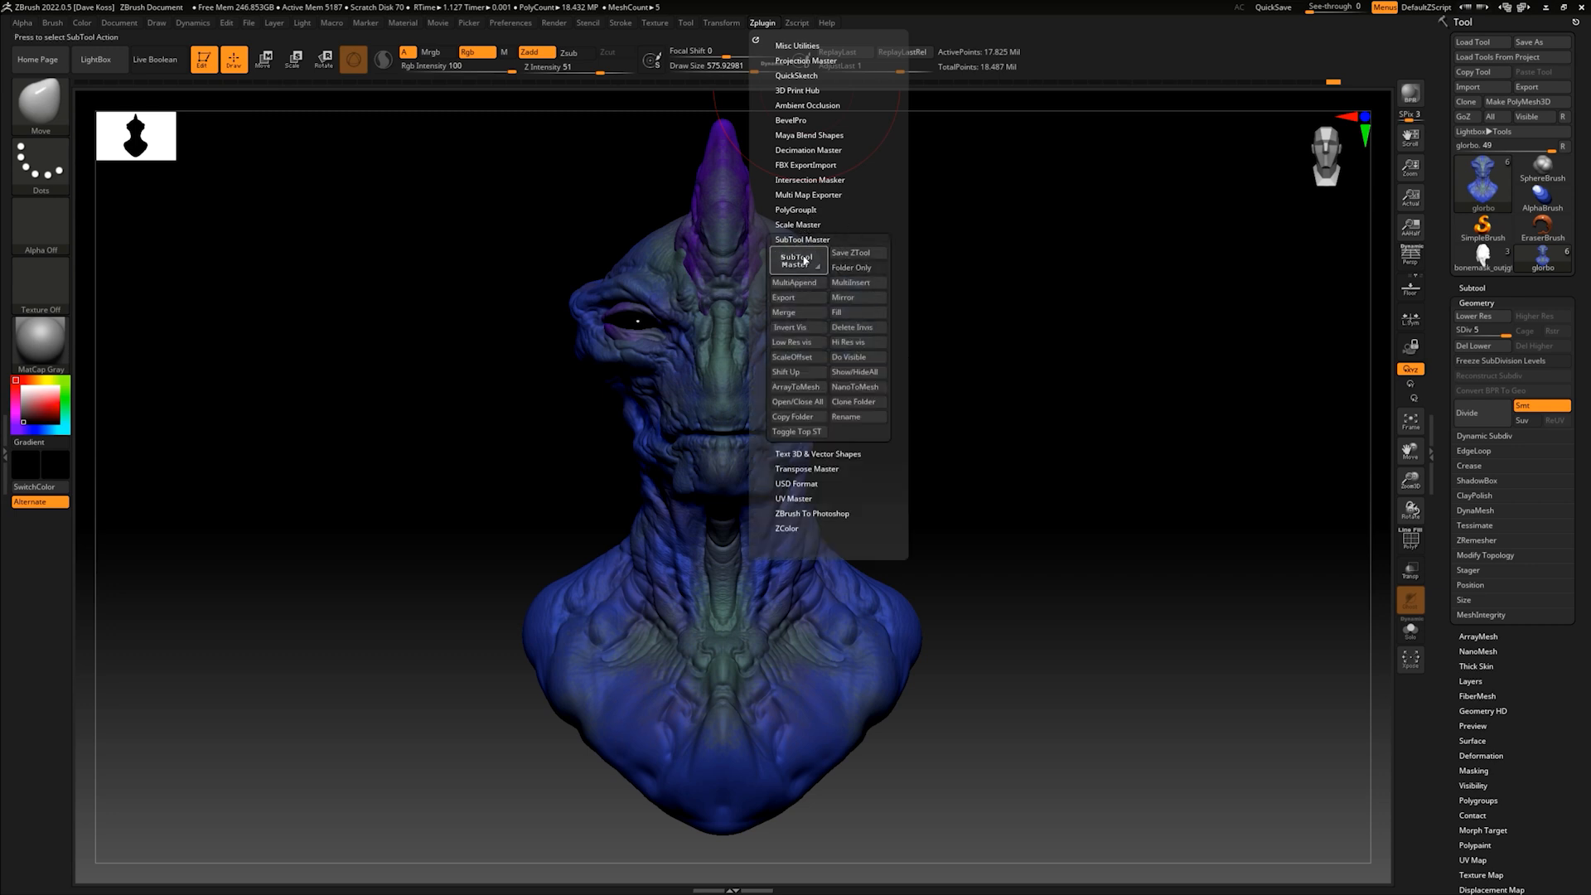
left_click(809, 223)
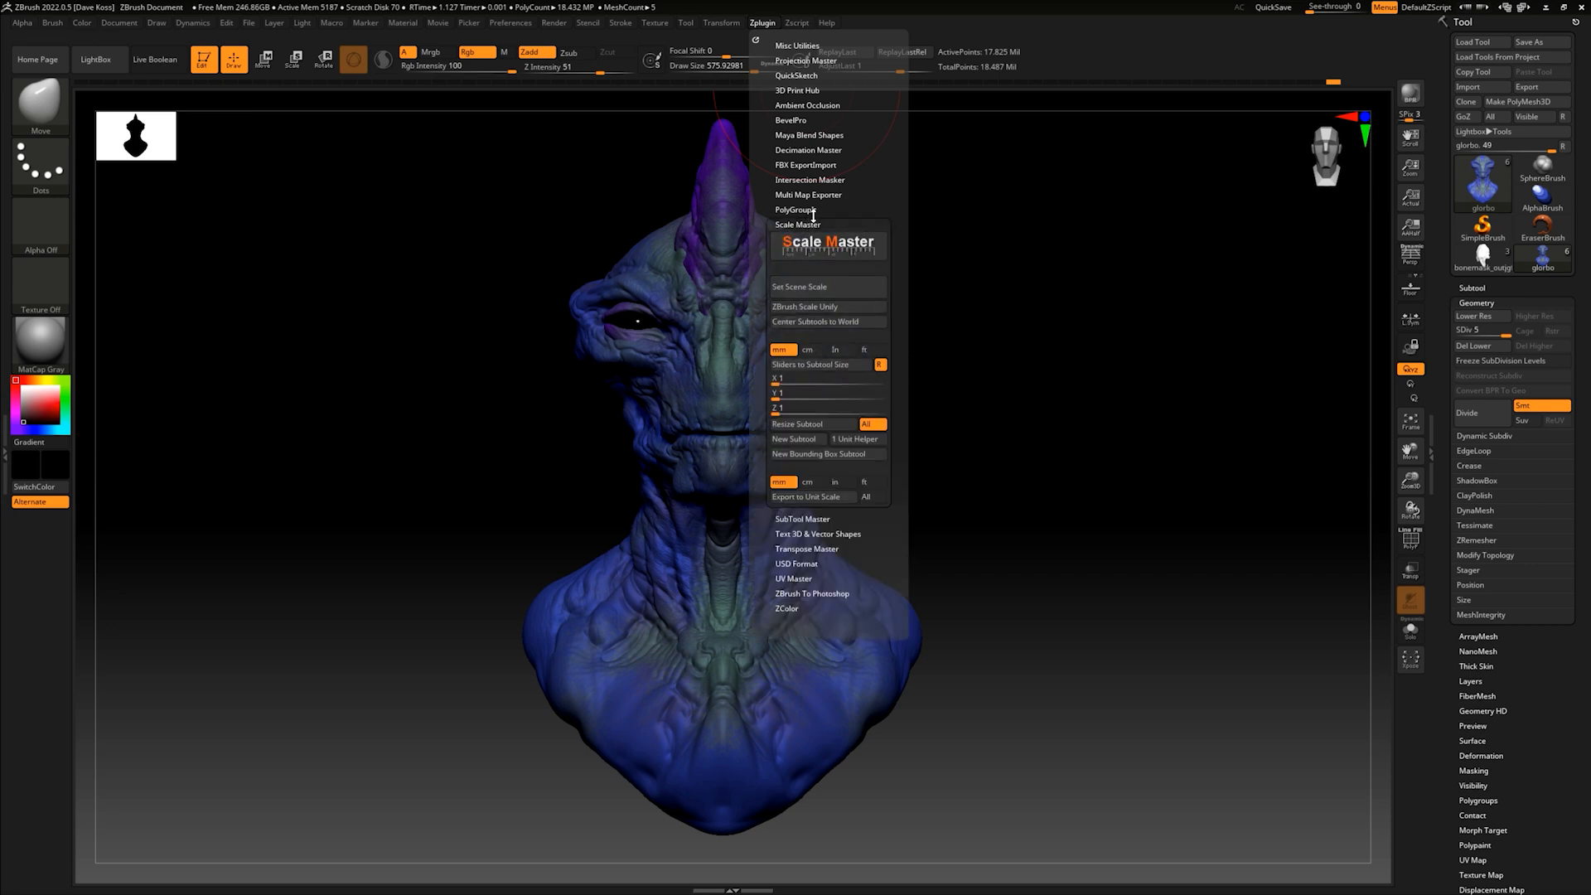
left_click(806, 224)
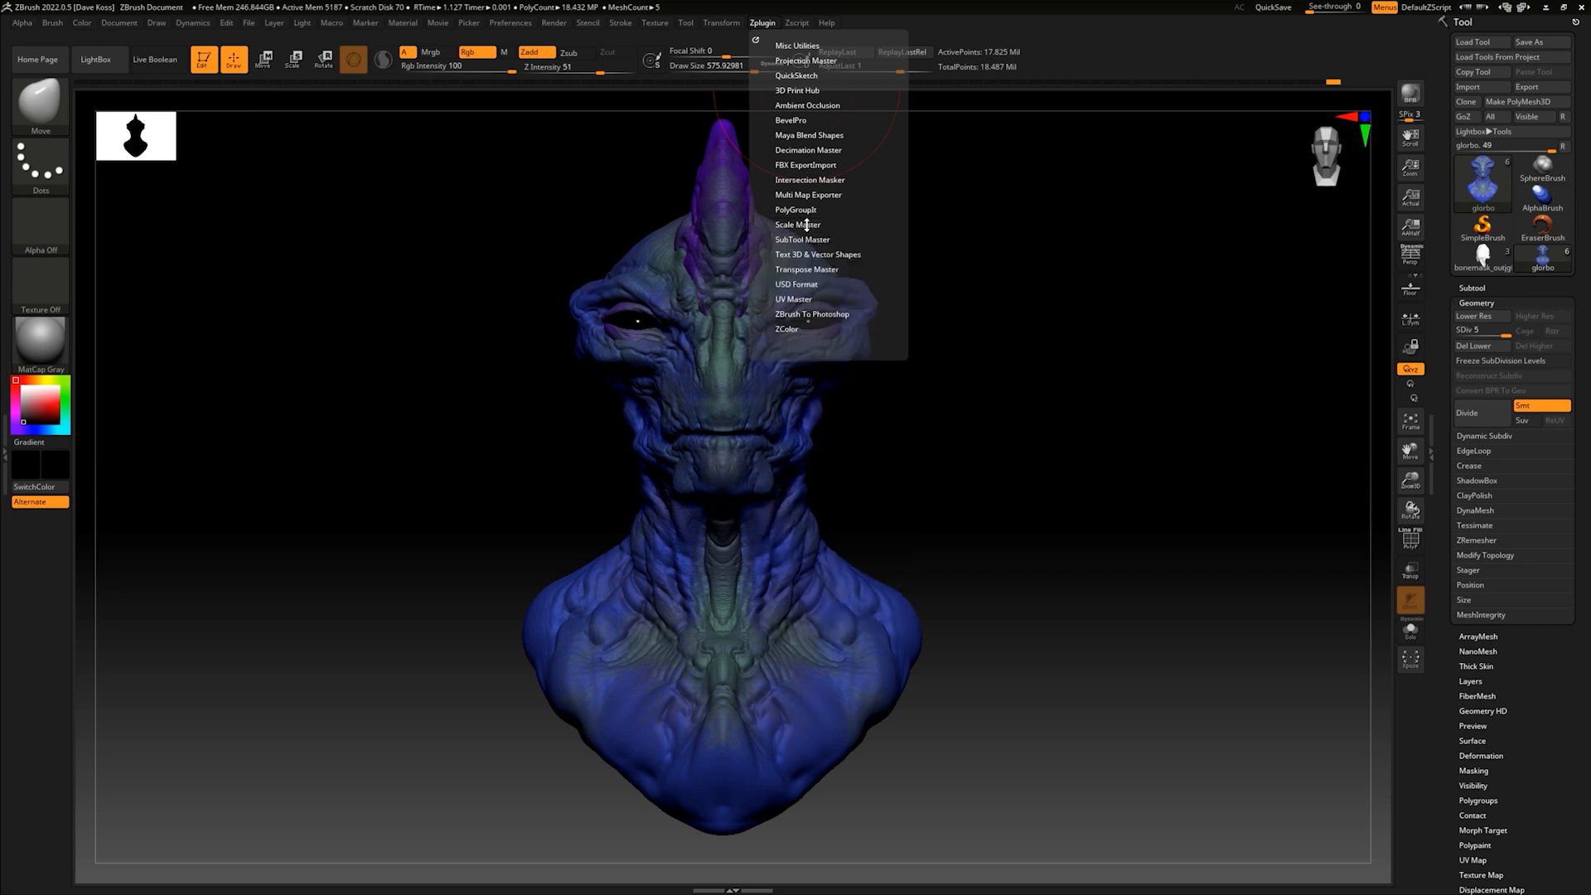
left_click(814, 270)
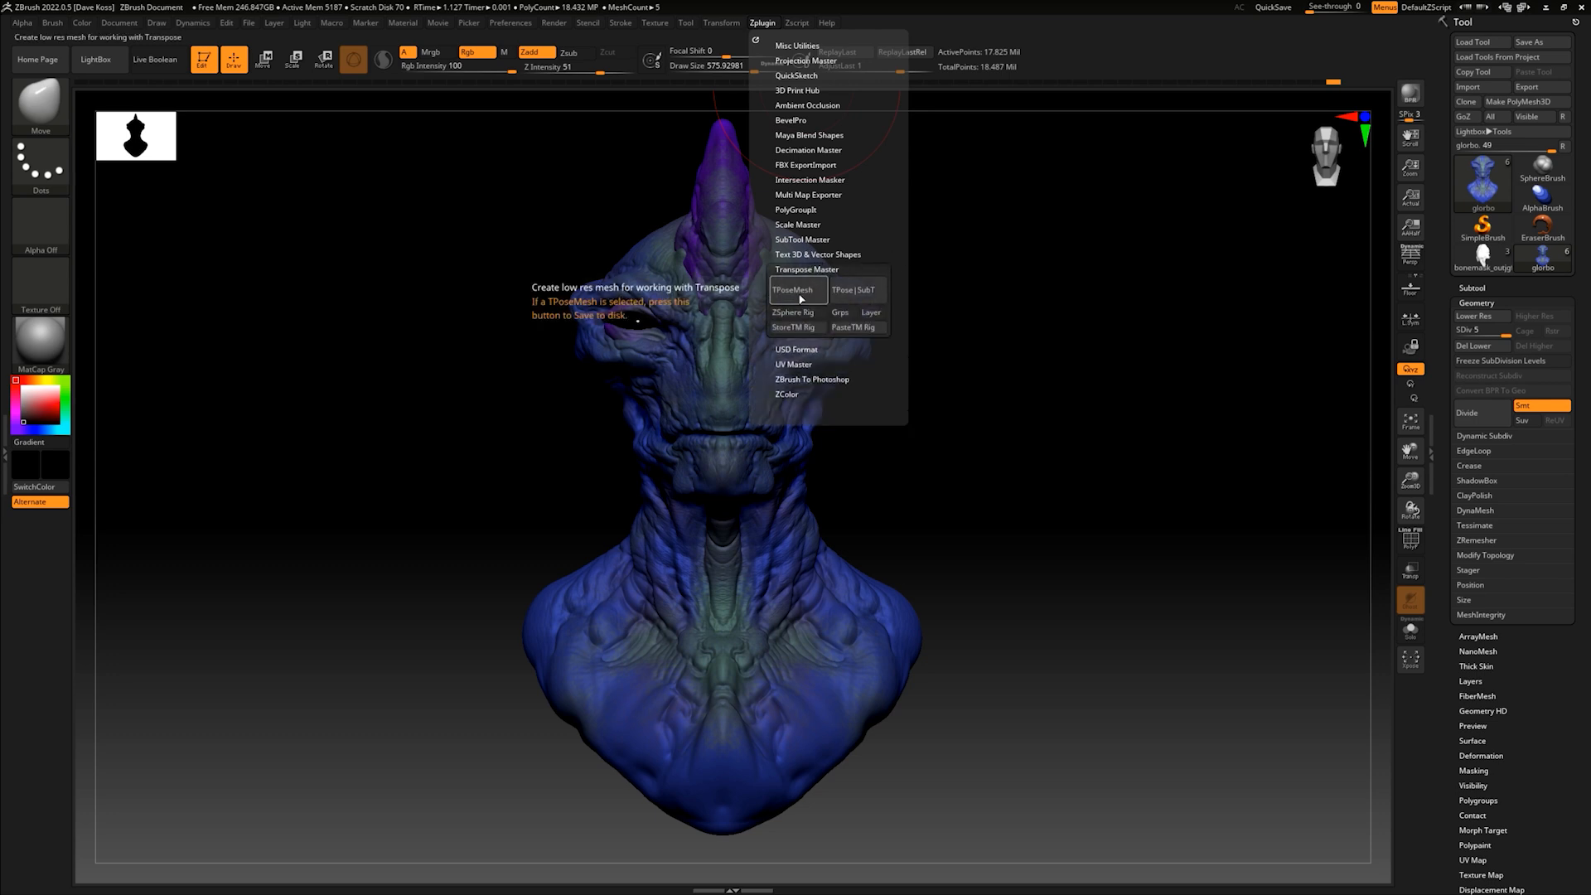
left_click(802, 291)
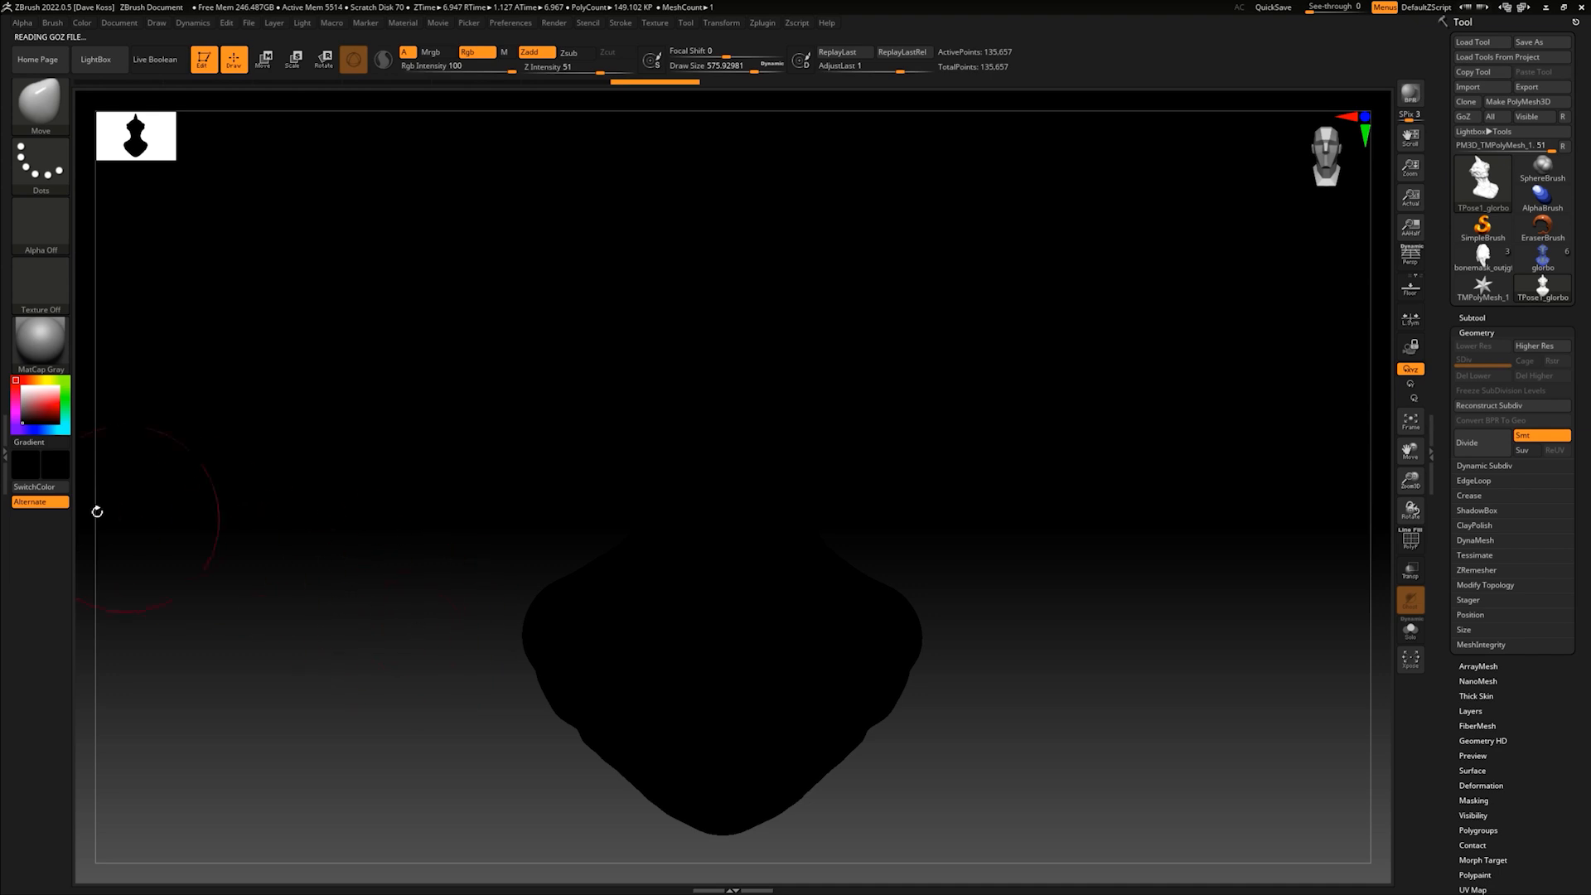
- Turn the posing mesh to a side profile and set the masking brush to MaskLasso
mouse_move(50, 423)
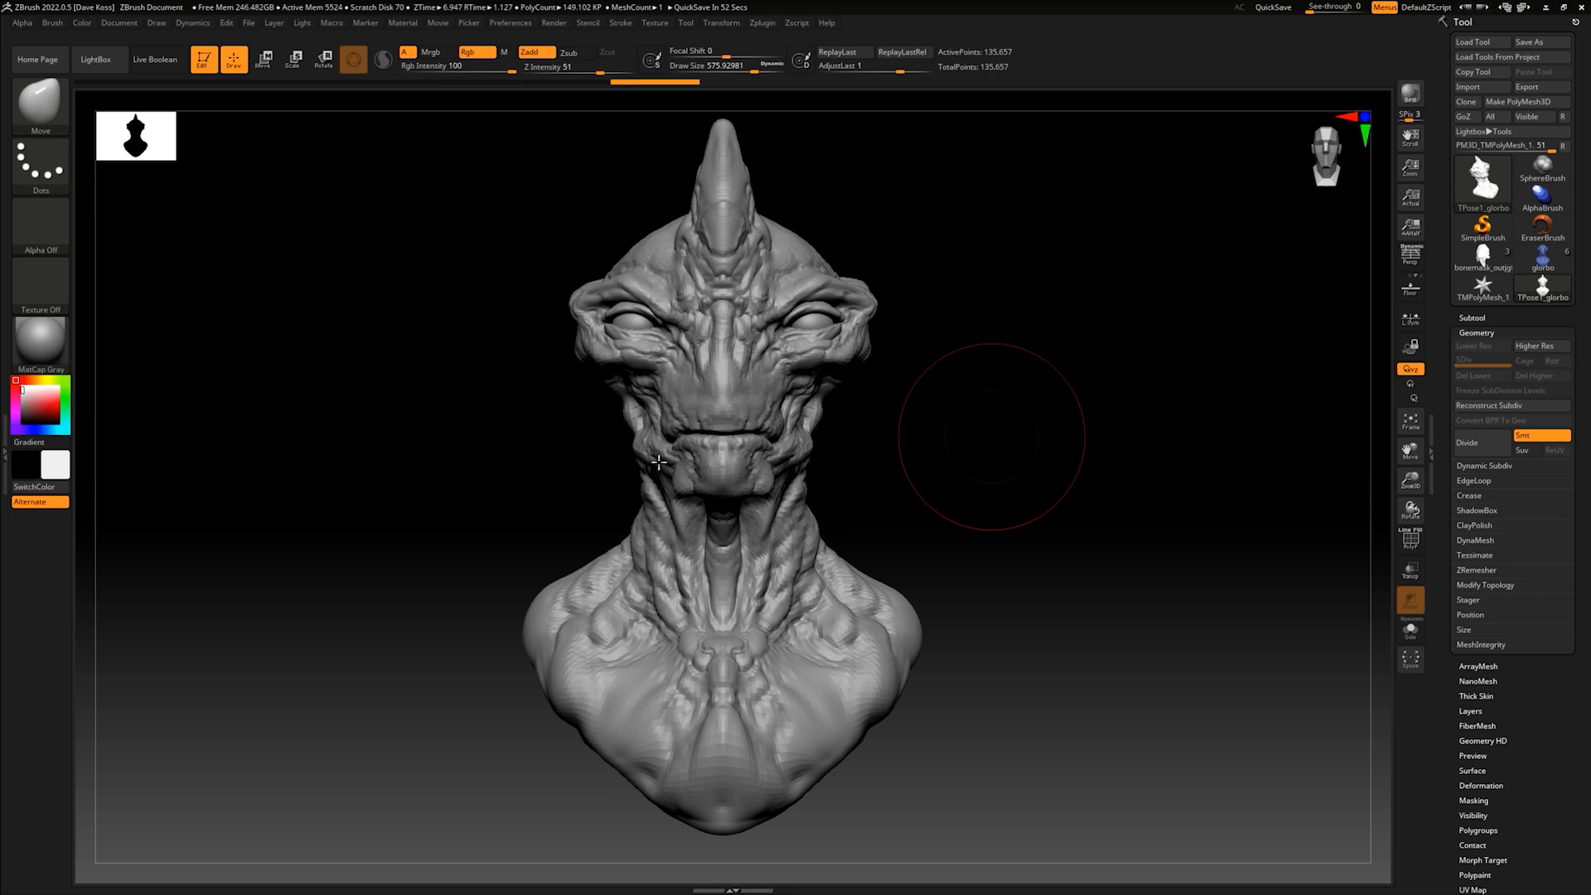
left_click_drag(927, 440, 984, 444)
key("ctrl")
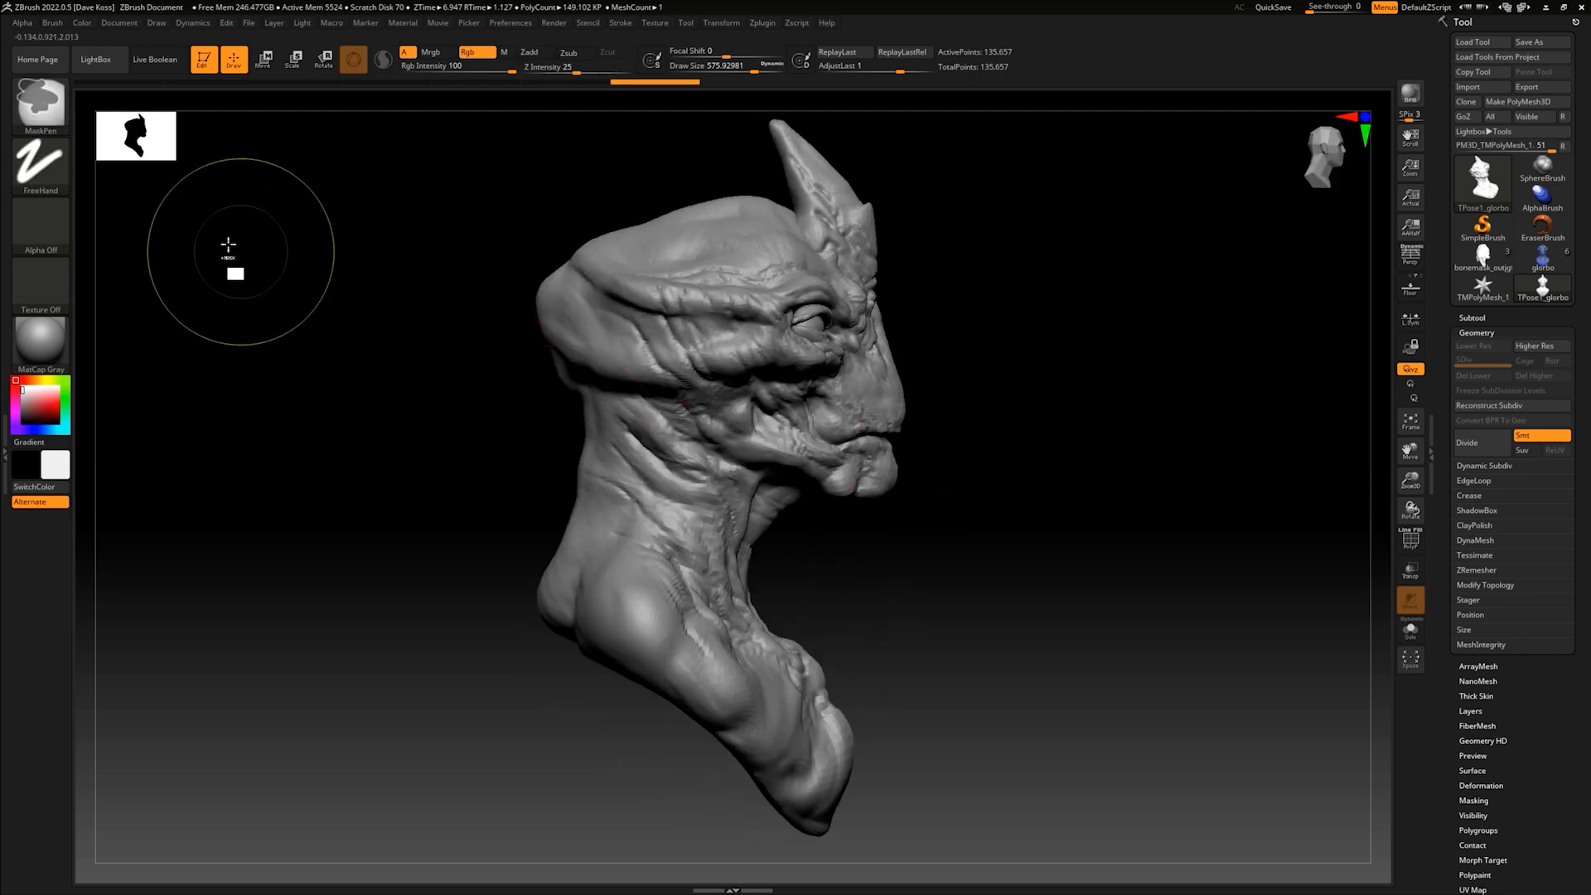
left_click(40, 102)
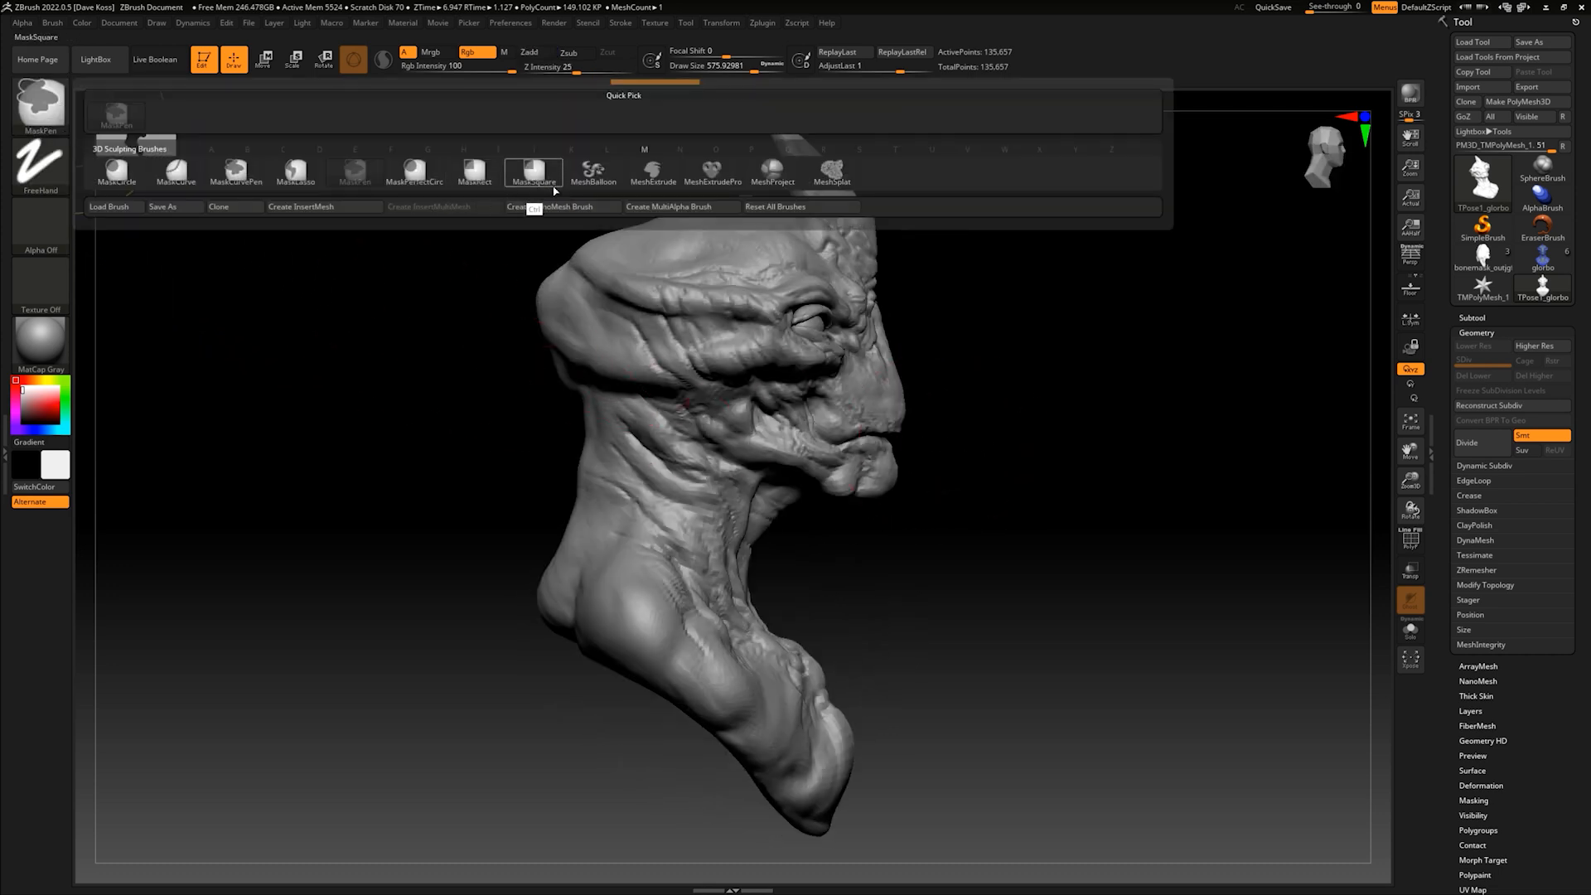
left_click(309, 176, "ctrl")
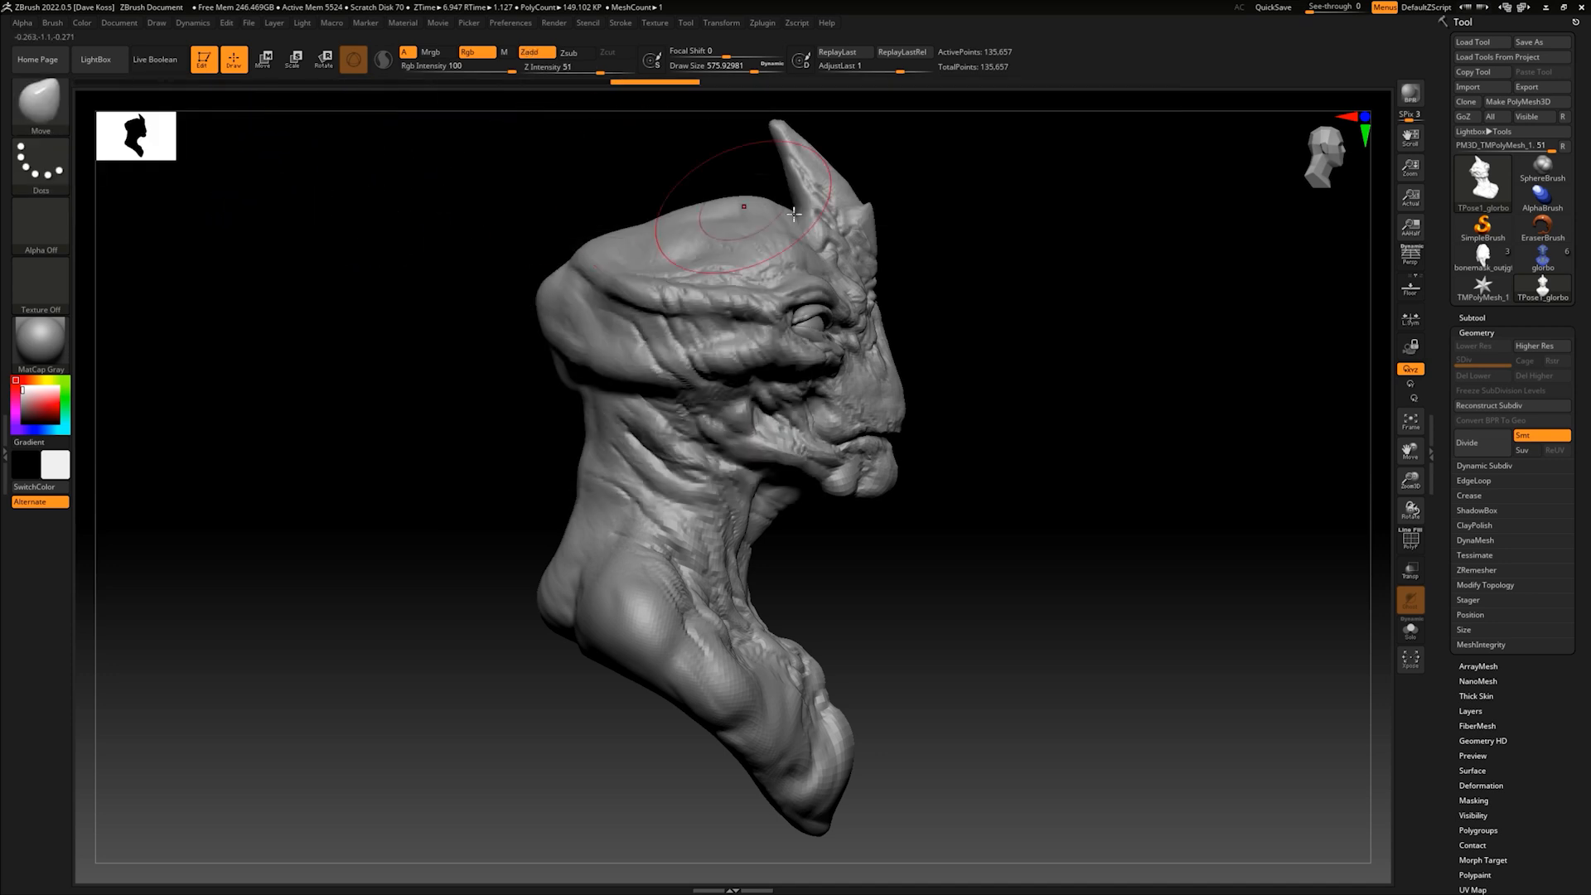
left_click_drag(1055, 373, 977, 452, "alt")
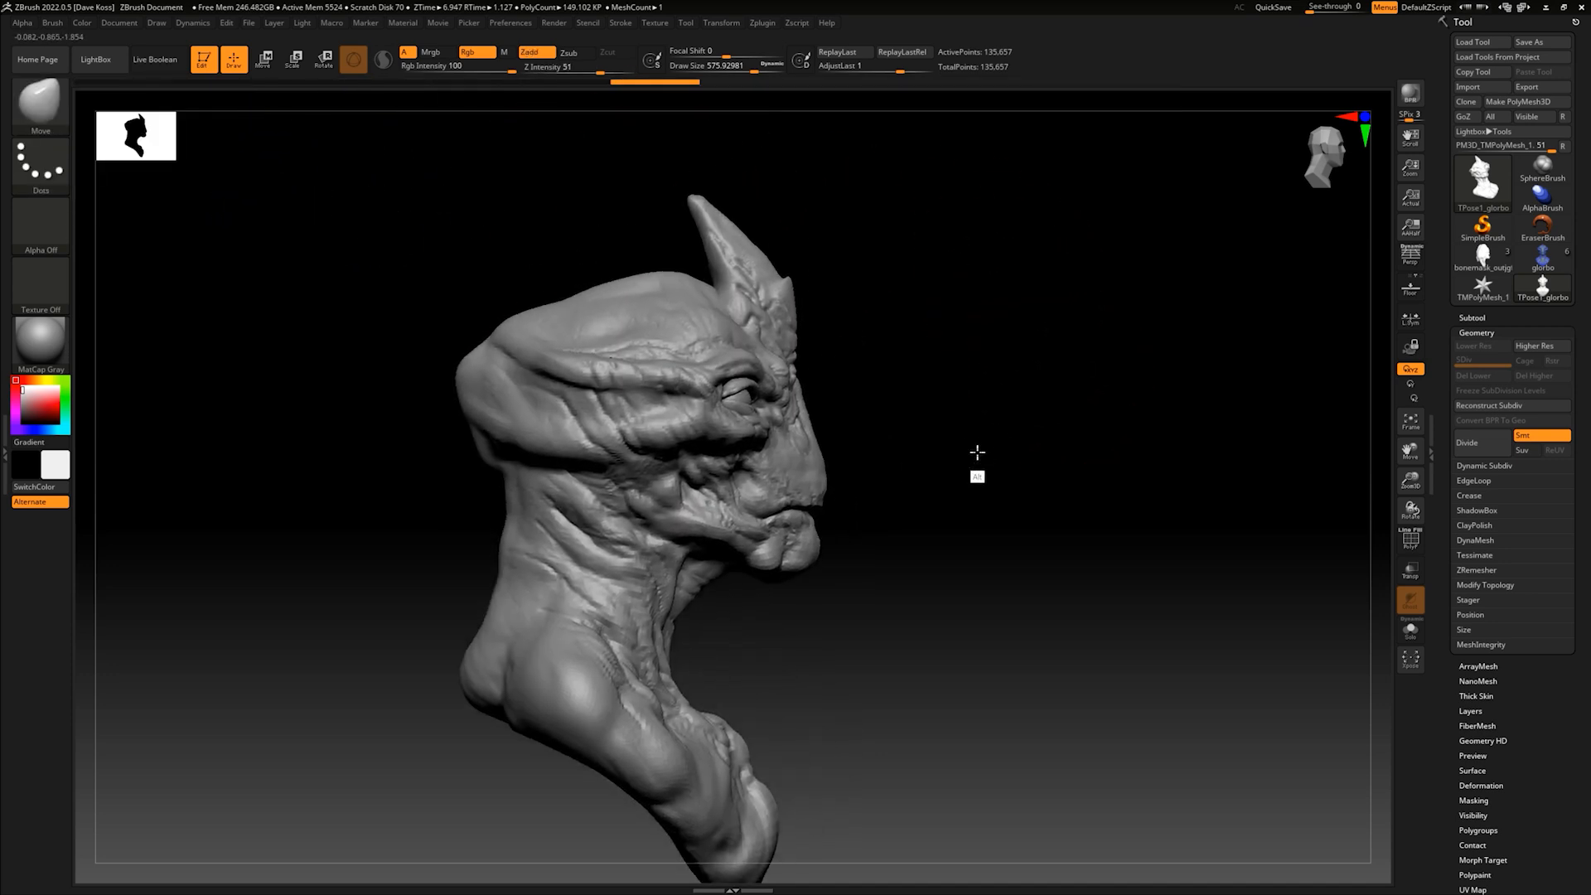
- Lasso-mask the head and neck from the side and soften the mask's lower edge across the neck
key("ctrl")
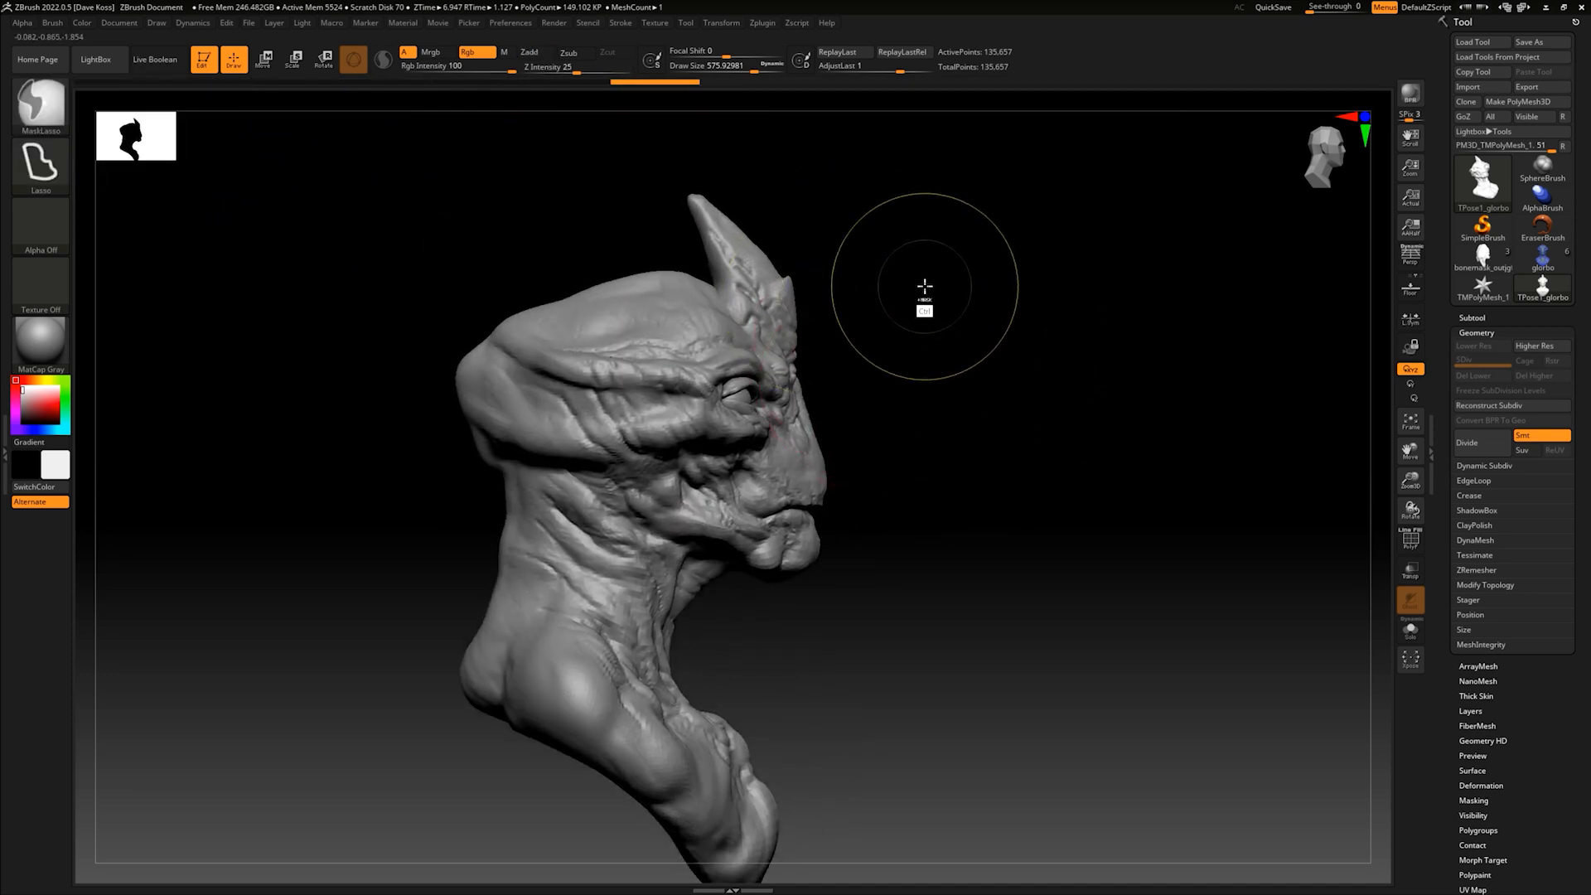
mouse_move(523, 157)
left_mouse_down("ctrl")
mouse_move(437, 241)
mouse_move(406, 326)
mouse_move(544, 611)
mouse_move(687, 647)
mouse_move(854, 634)
left_mouse_up("ctrl")
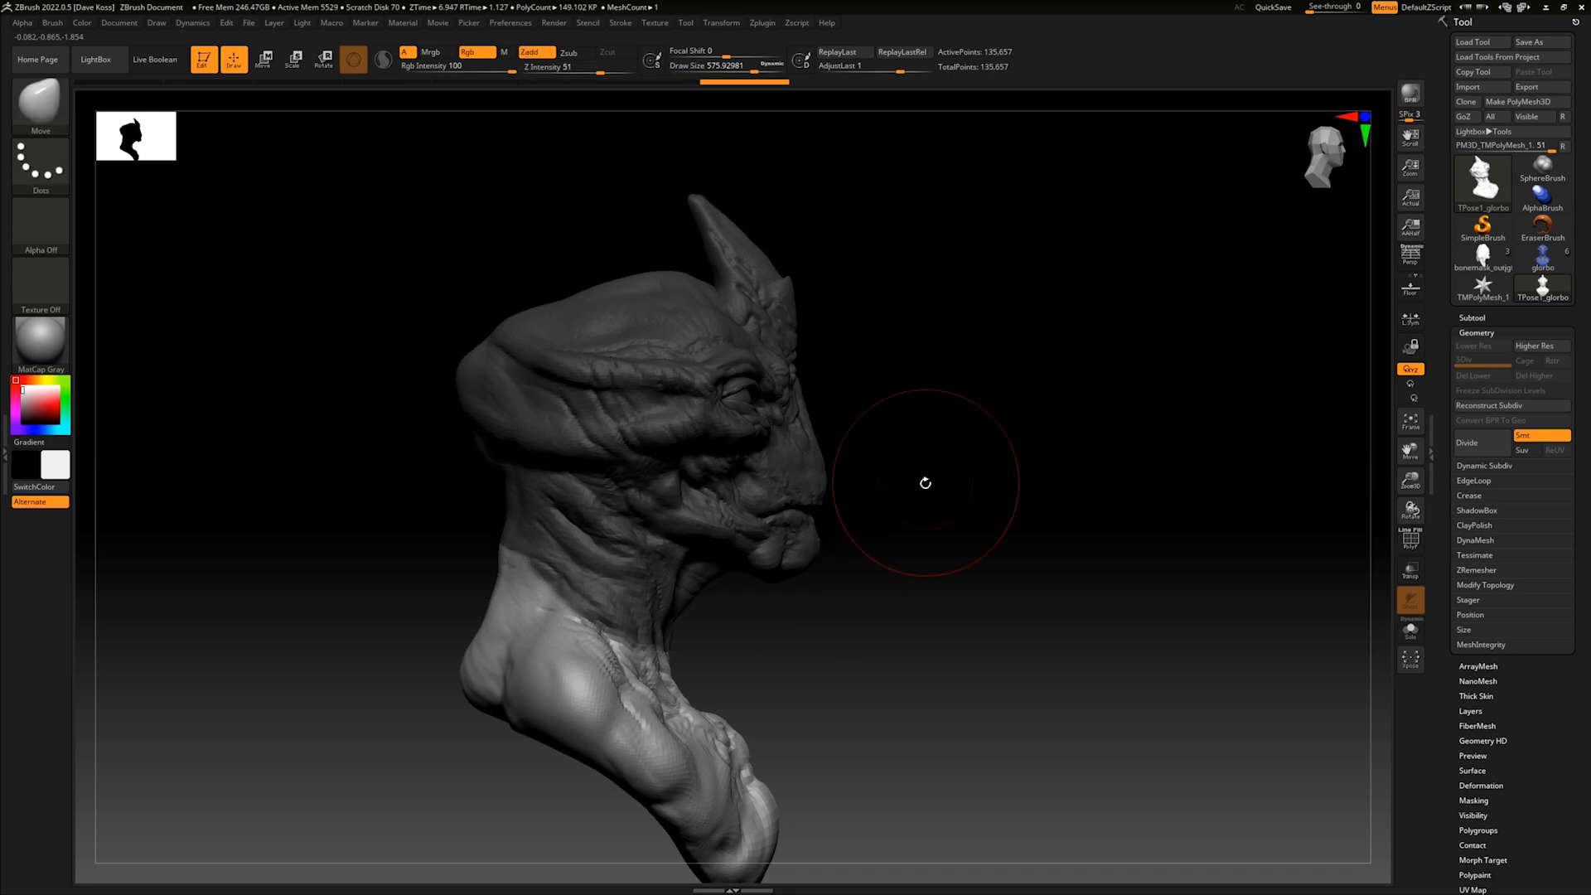
left_click_drag(924, 479, 845, 416)
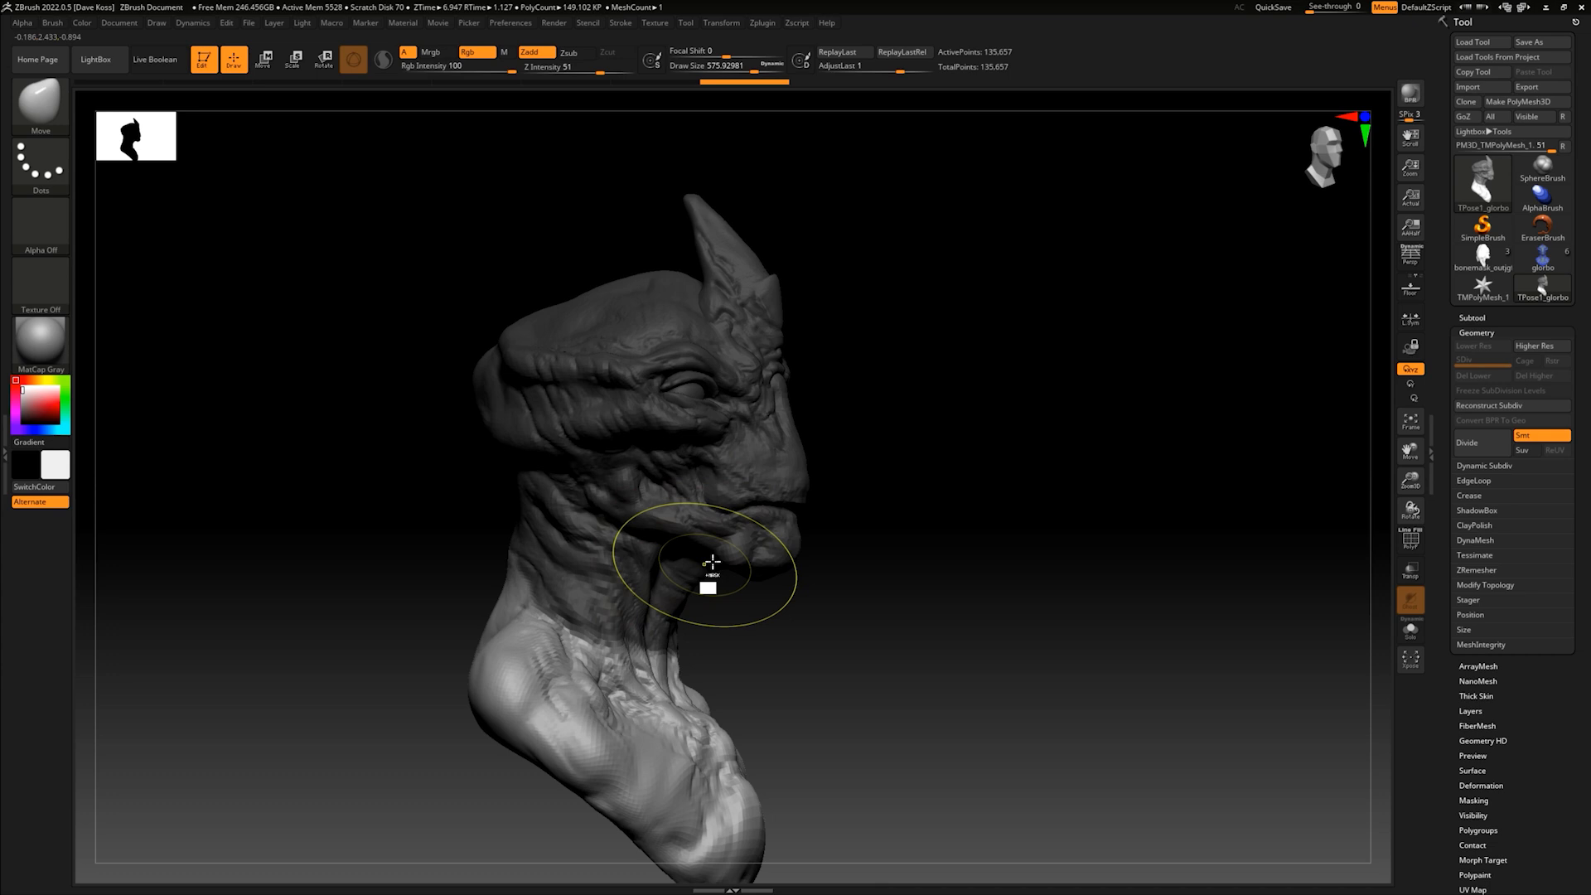
key("ctrl")
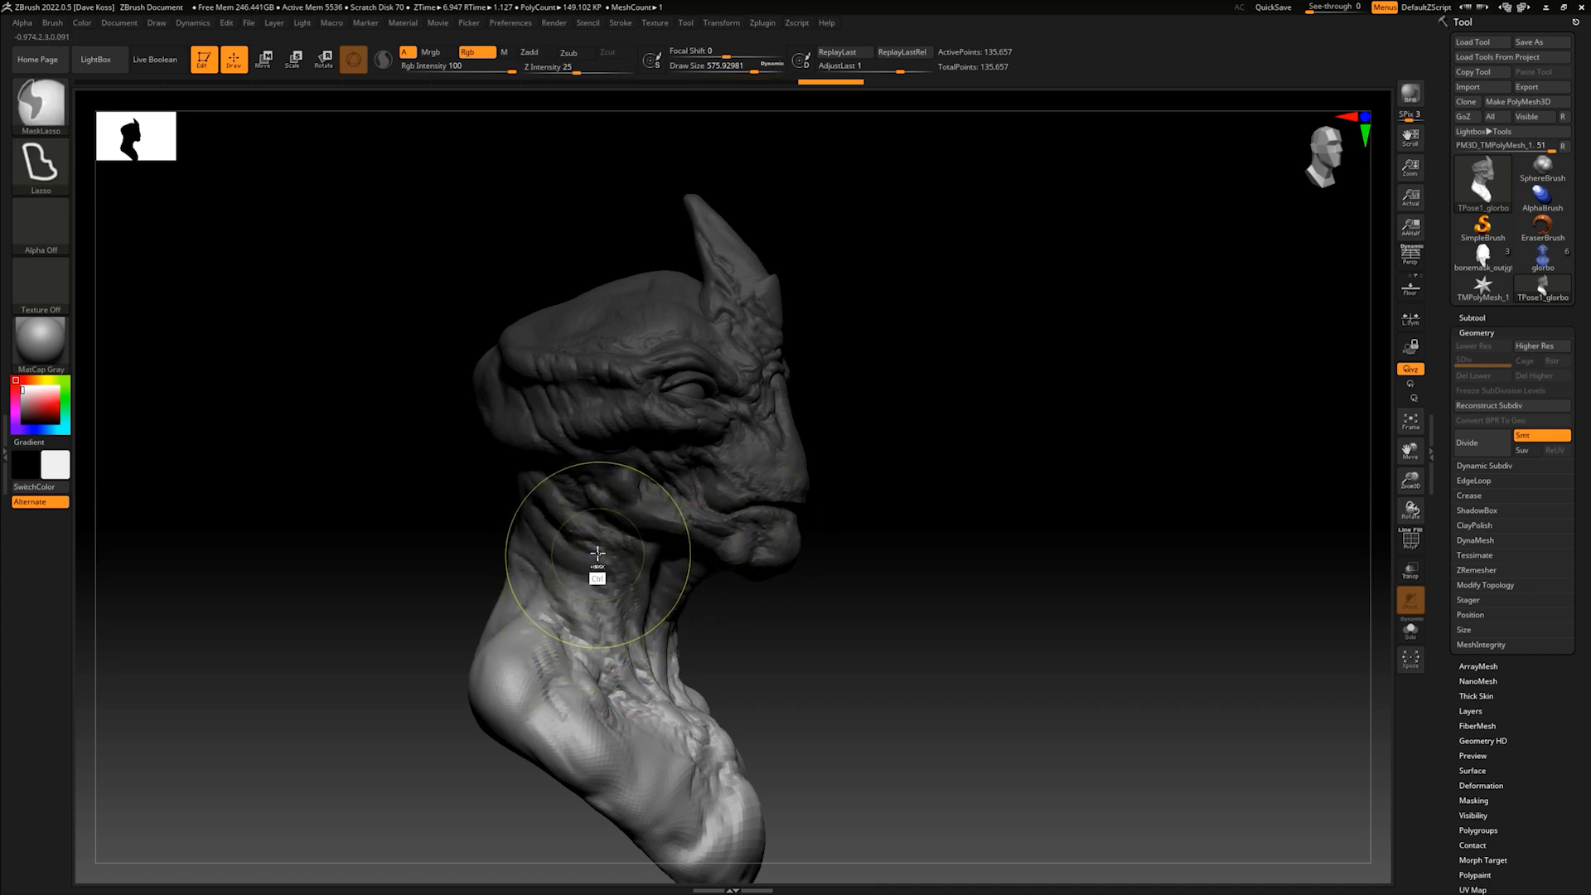
- Blur the neck mask further and invert it to protect the chest and shoulders instead of the head
mouse_move(870, 487)
left_mouse_down()
mouse_move(1002, 473)
mouse_move(987, 455)
mouse_move(953, 467)
left_mouse_up()
key("ctrl")
key("ctrl")
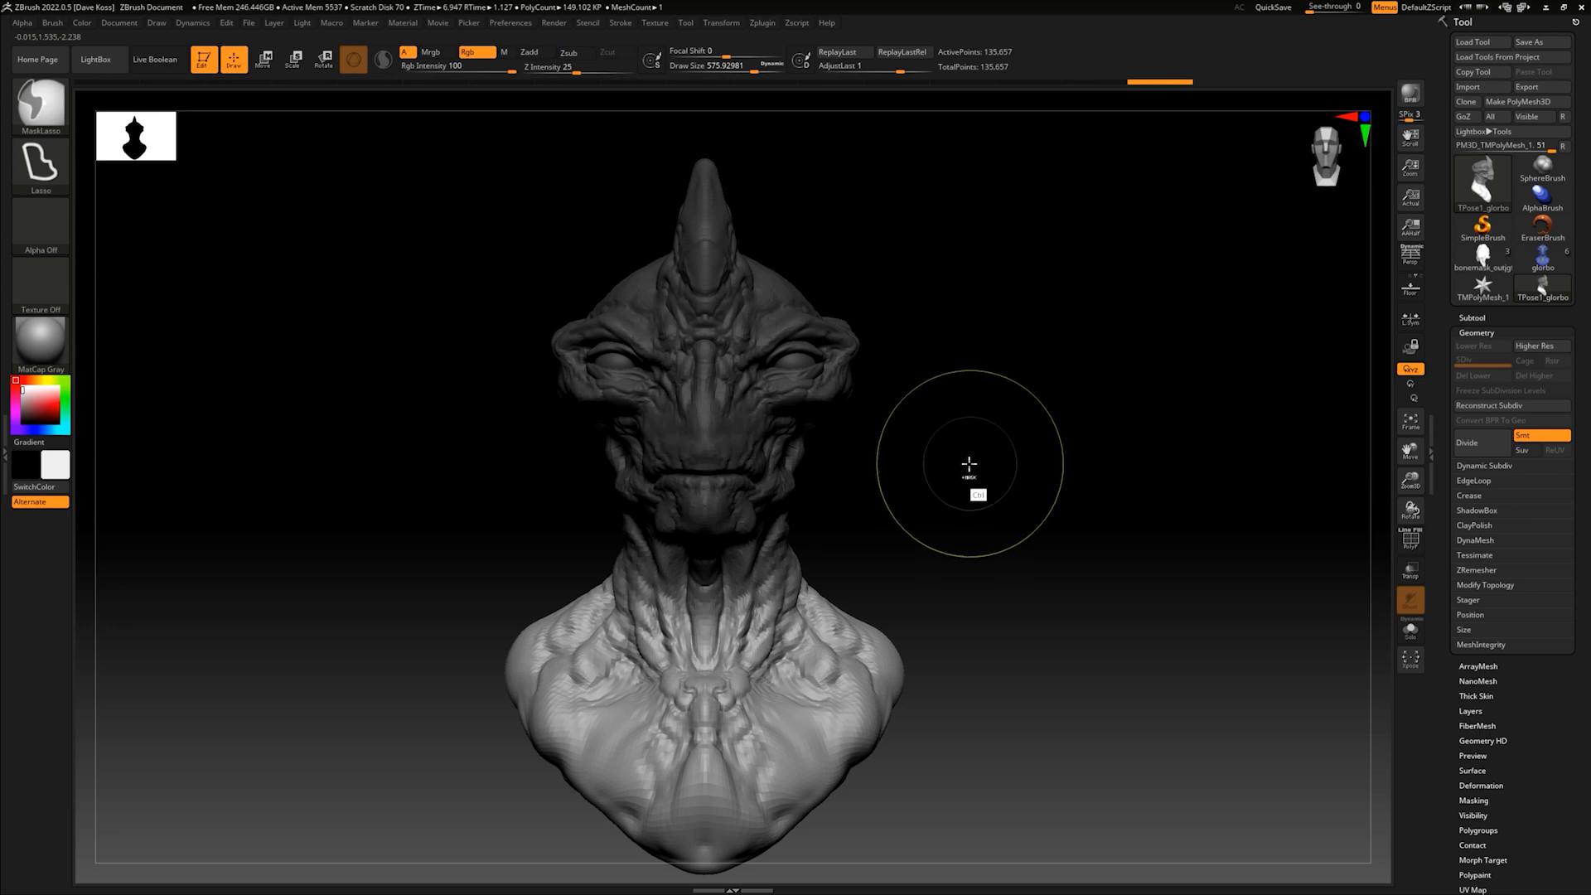
left_click(964, 462, "ctrl")
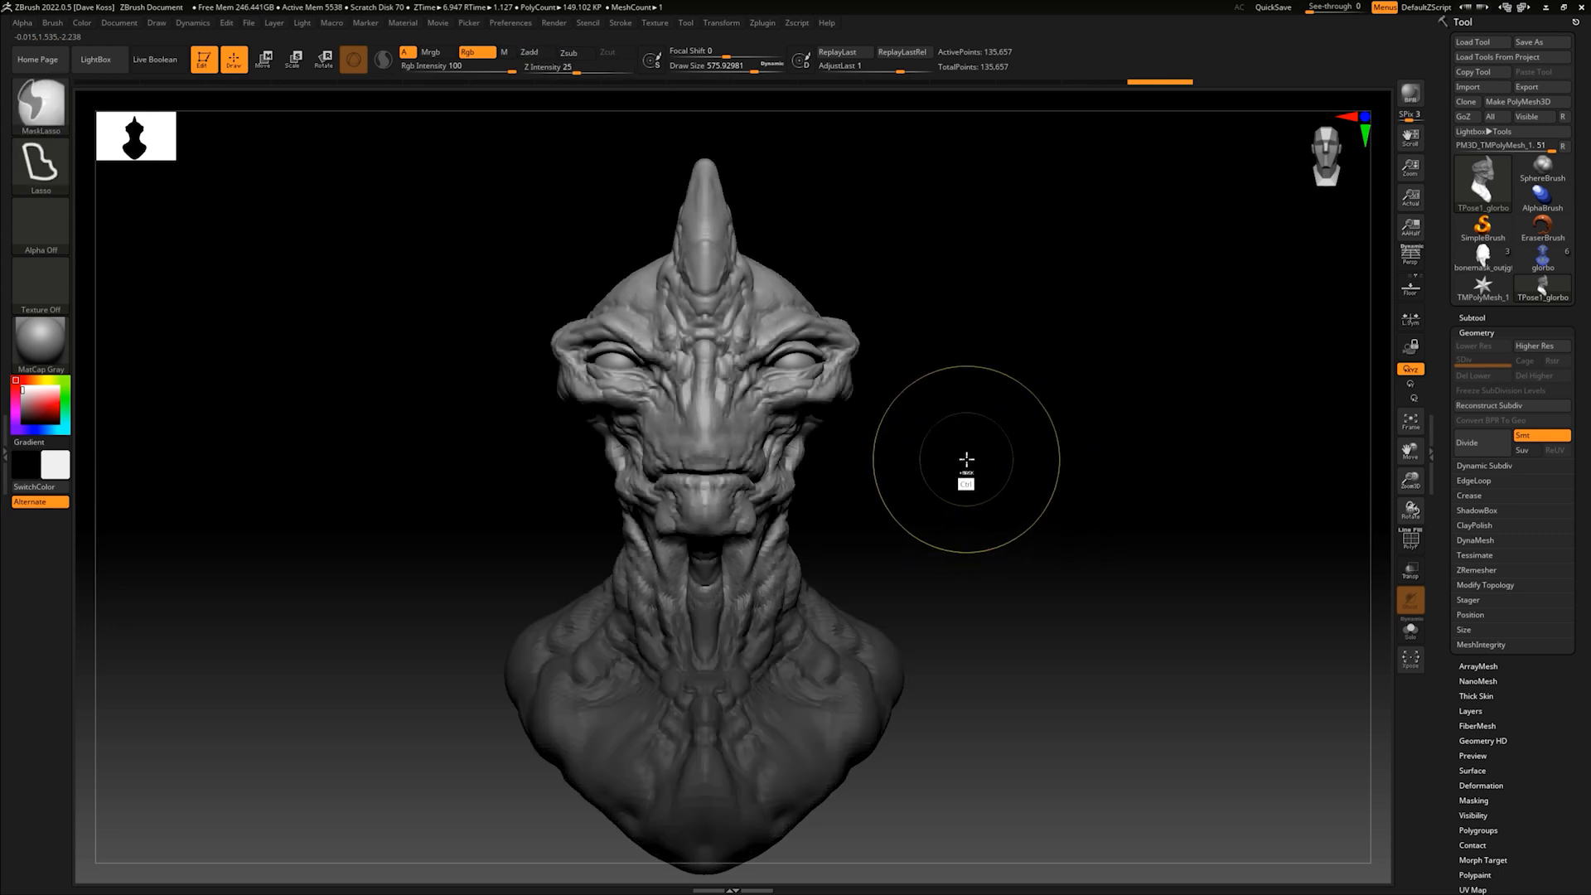
- Position the transform gizmo's pivot inside the upper neck, behind the jaw, in side view
key("w")
left_click_drag(938, 426, 892, 368, "shift")
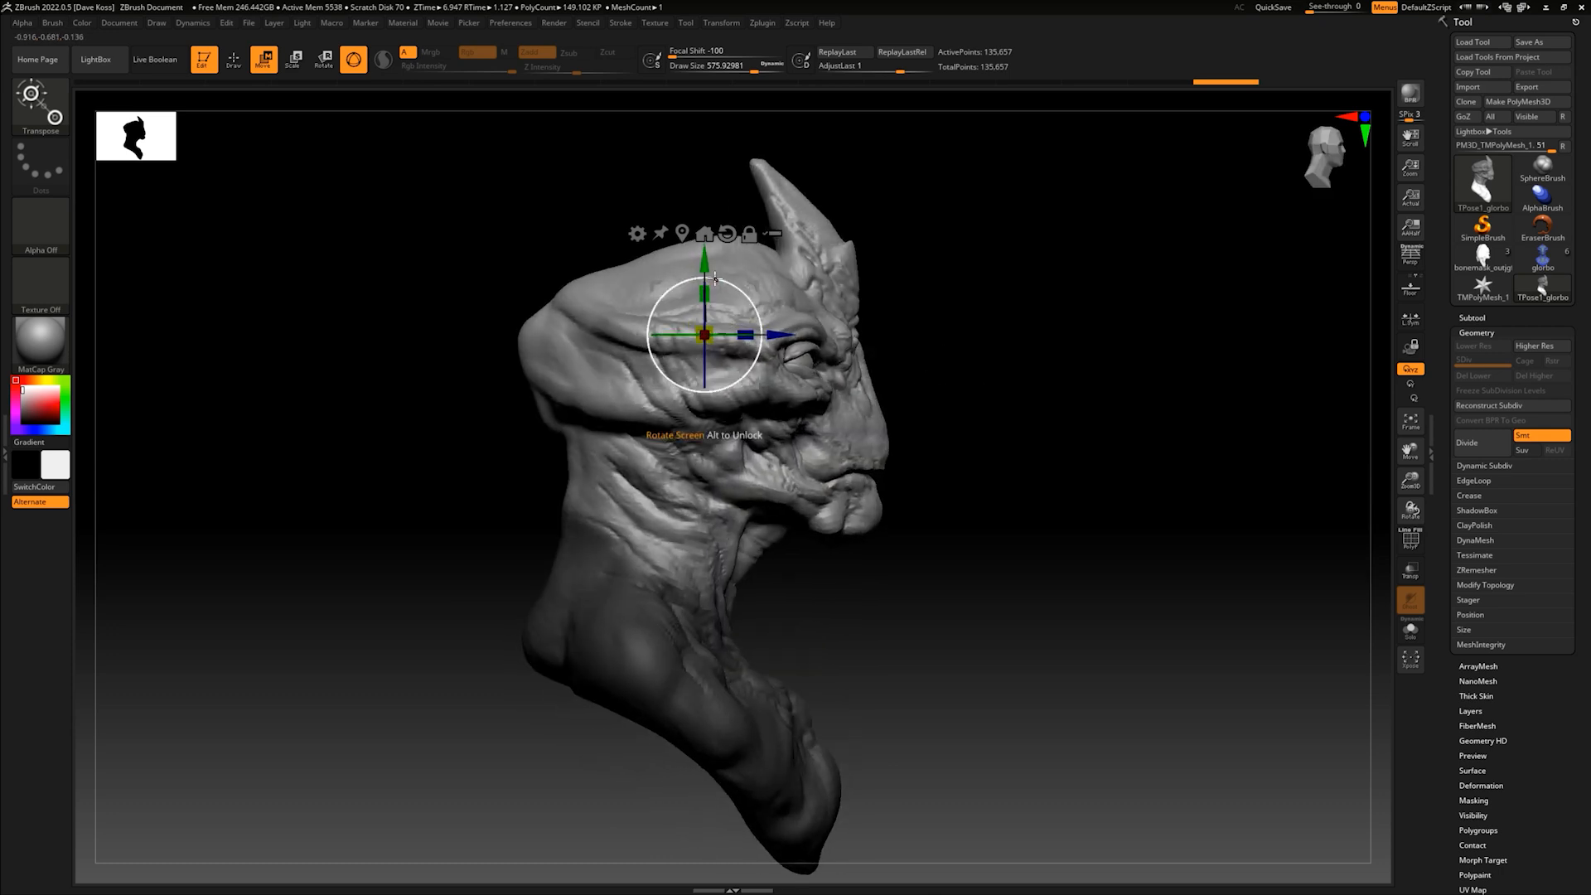
left_click_drag(705, 264, 706, 415, "alt")
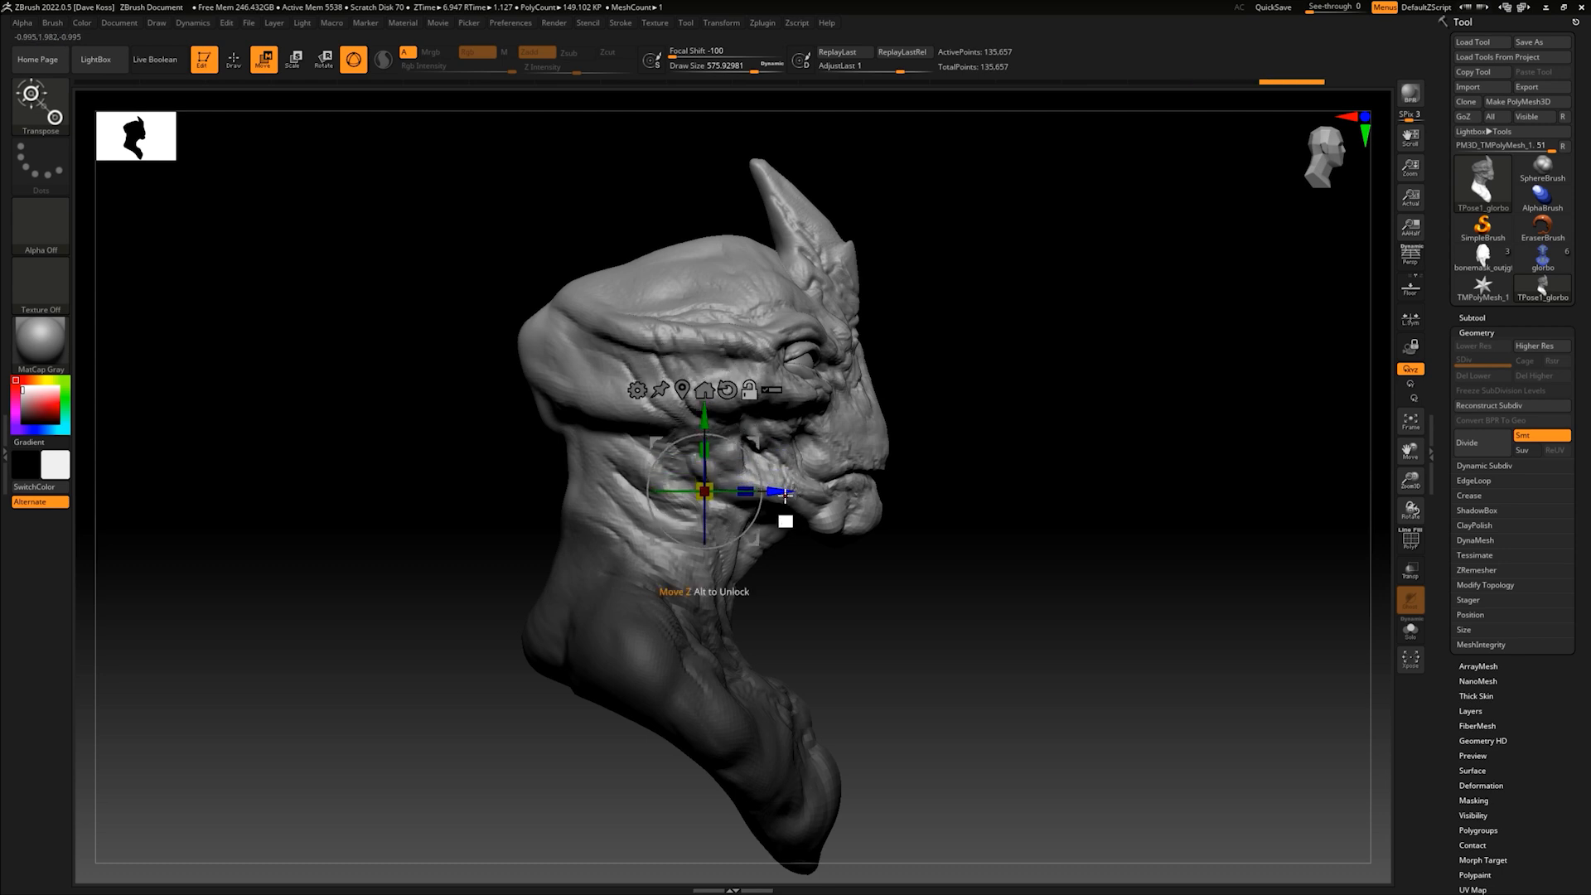
left_click_drag(778, 493, 728, 496, "alt")
left_click_drag(650, 420, 651, 427, "alt")
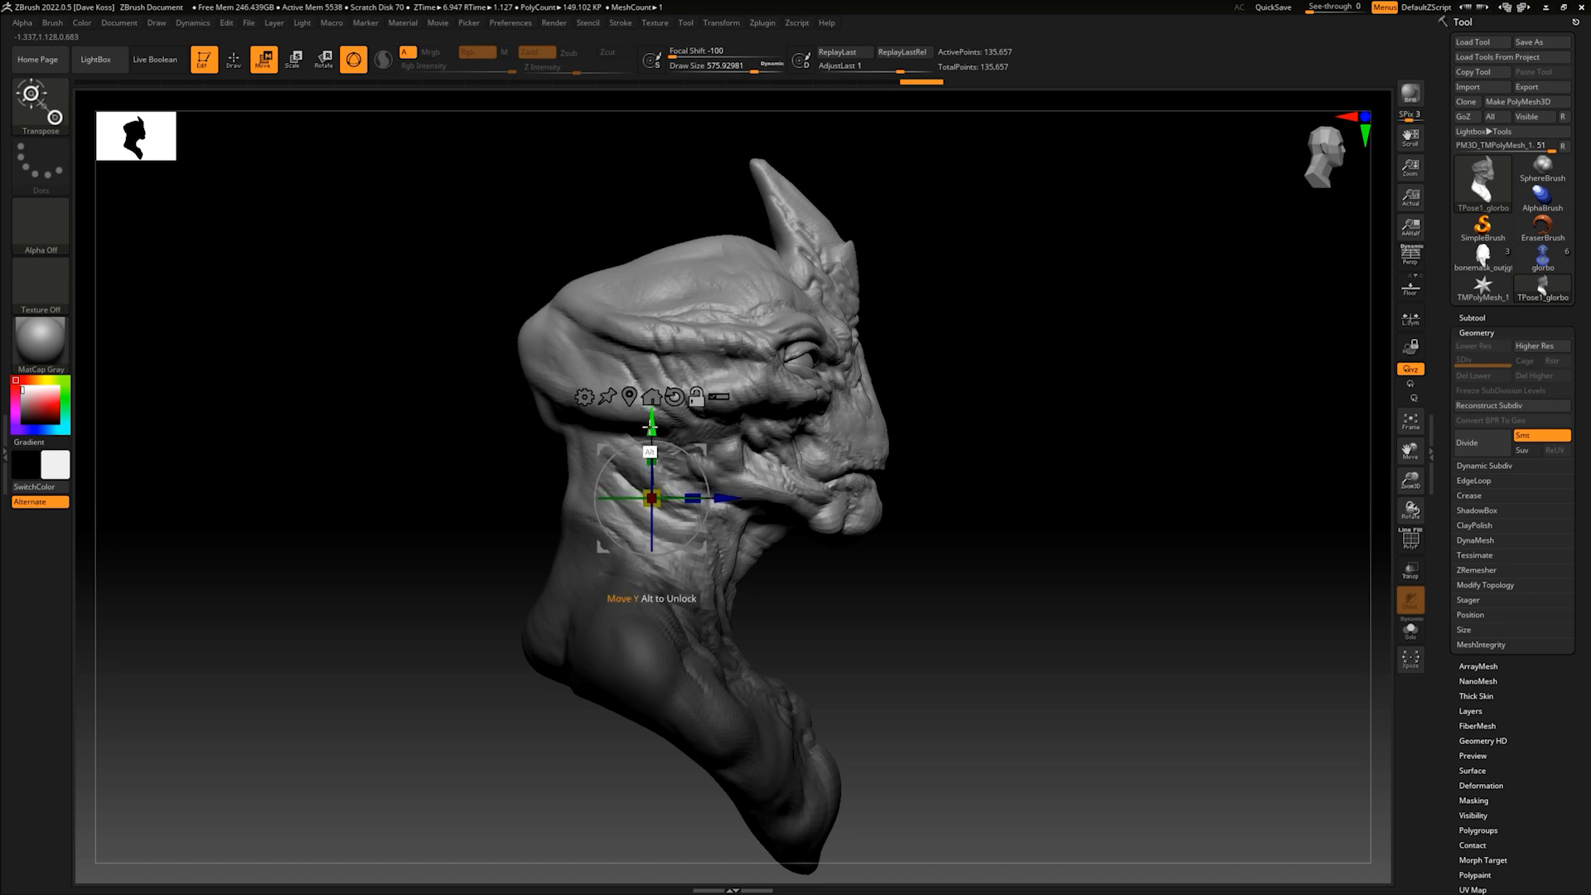
- Turn the unmasked head sideways relative to the shoulders with the gizmo and adjust its position over the neck
left_click_drag(1036, 464, 942, 426, "shift")
left_click_drag(651, 454, 694, 430)
left_click_drag(794, 464, 783, 466)
left_click_drag(669, 481, 642, 483)
left_click_drag(693, 428, 683, 430)
left_click_drag(777, 442, 748, 439)
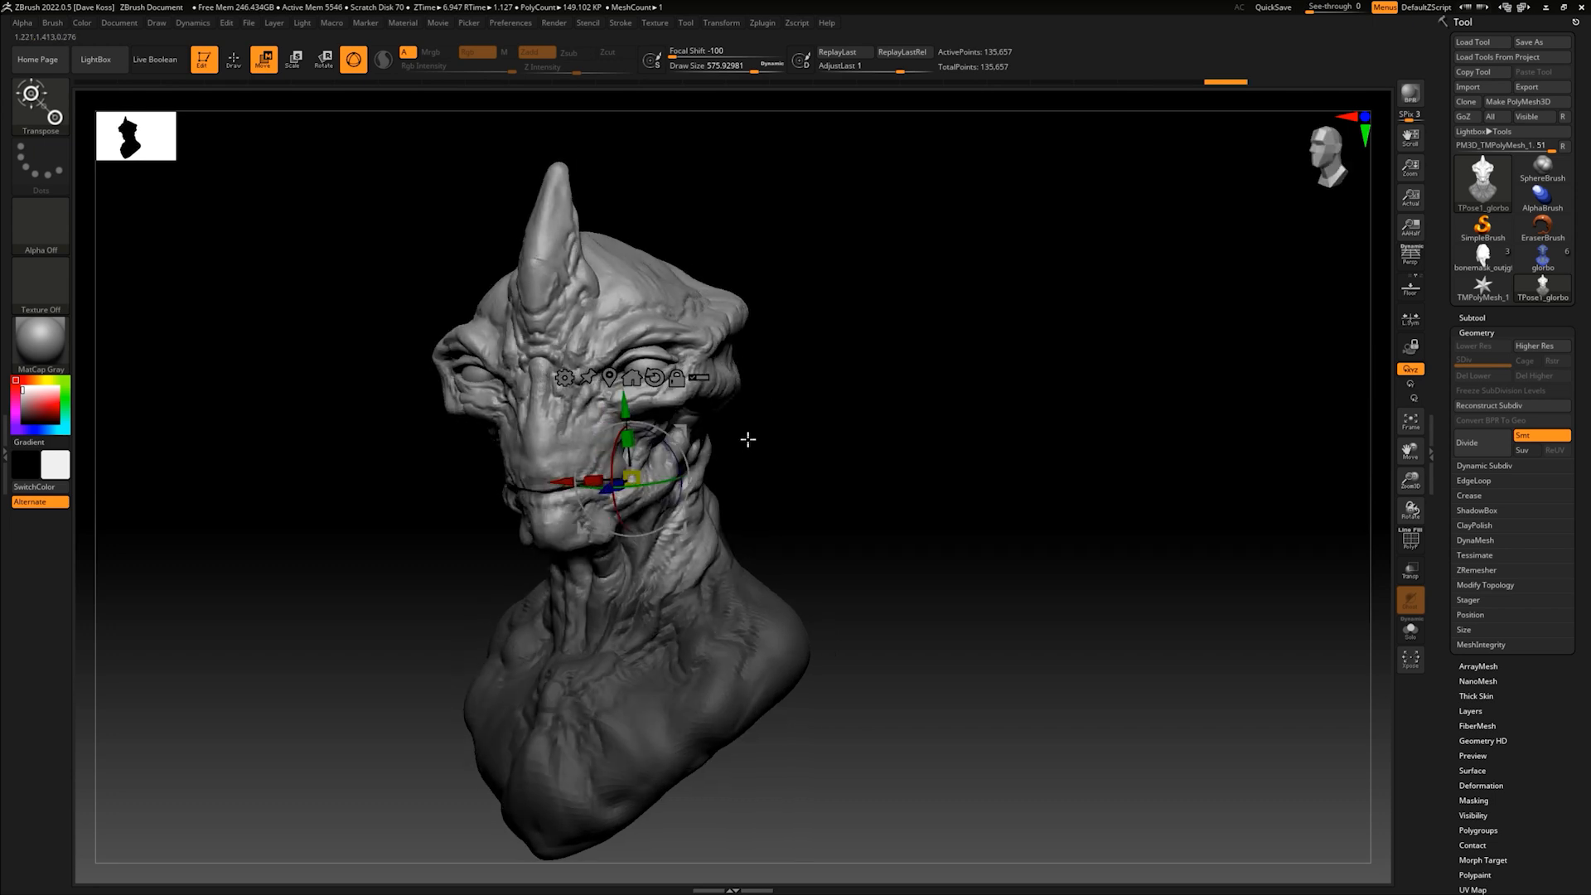
- Tilt the head forward and shift it over the neck, comparing the pose with undo and redo
left_click_drag(615, 458, 613, 467)
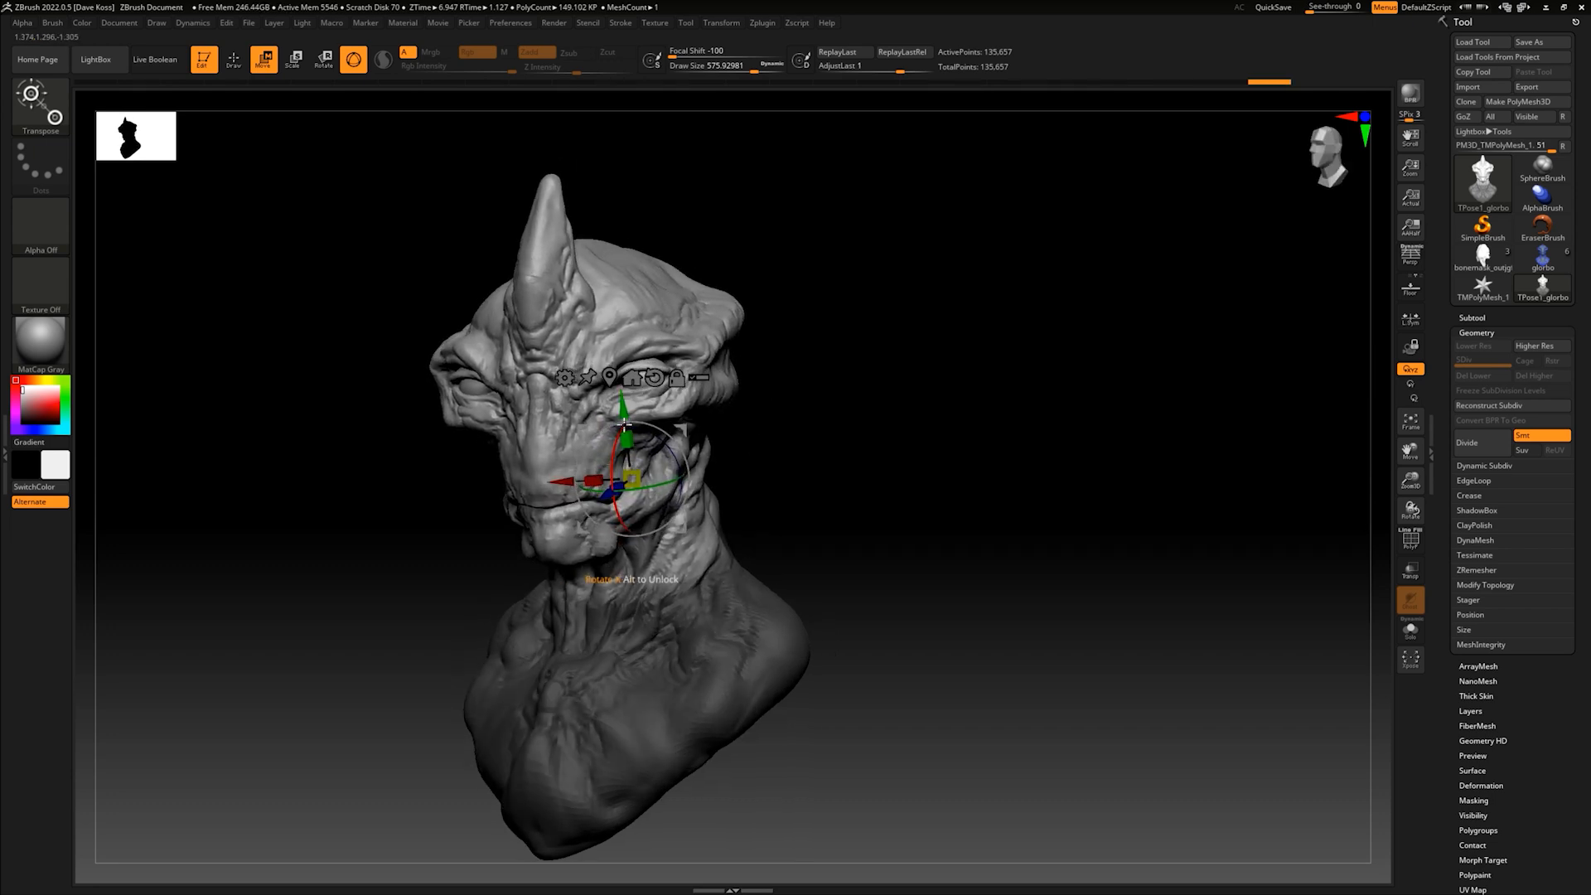
left_click_drag(624, 408, 675, 420)
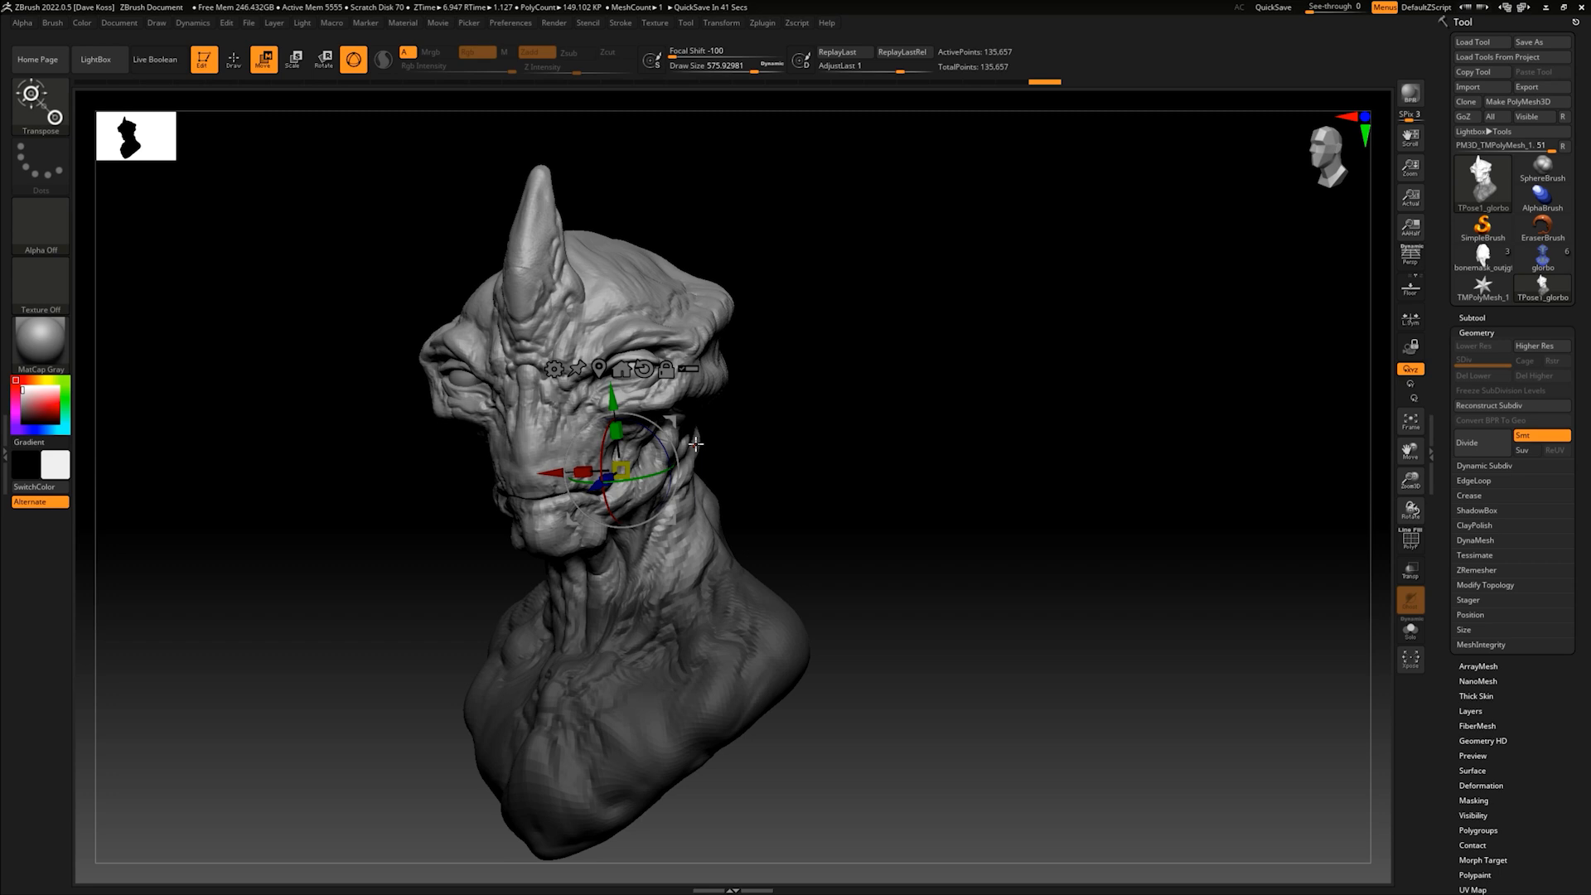
key("ctrl+z")
key("ctrl+shift+z")
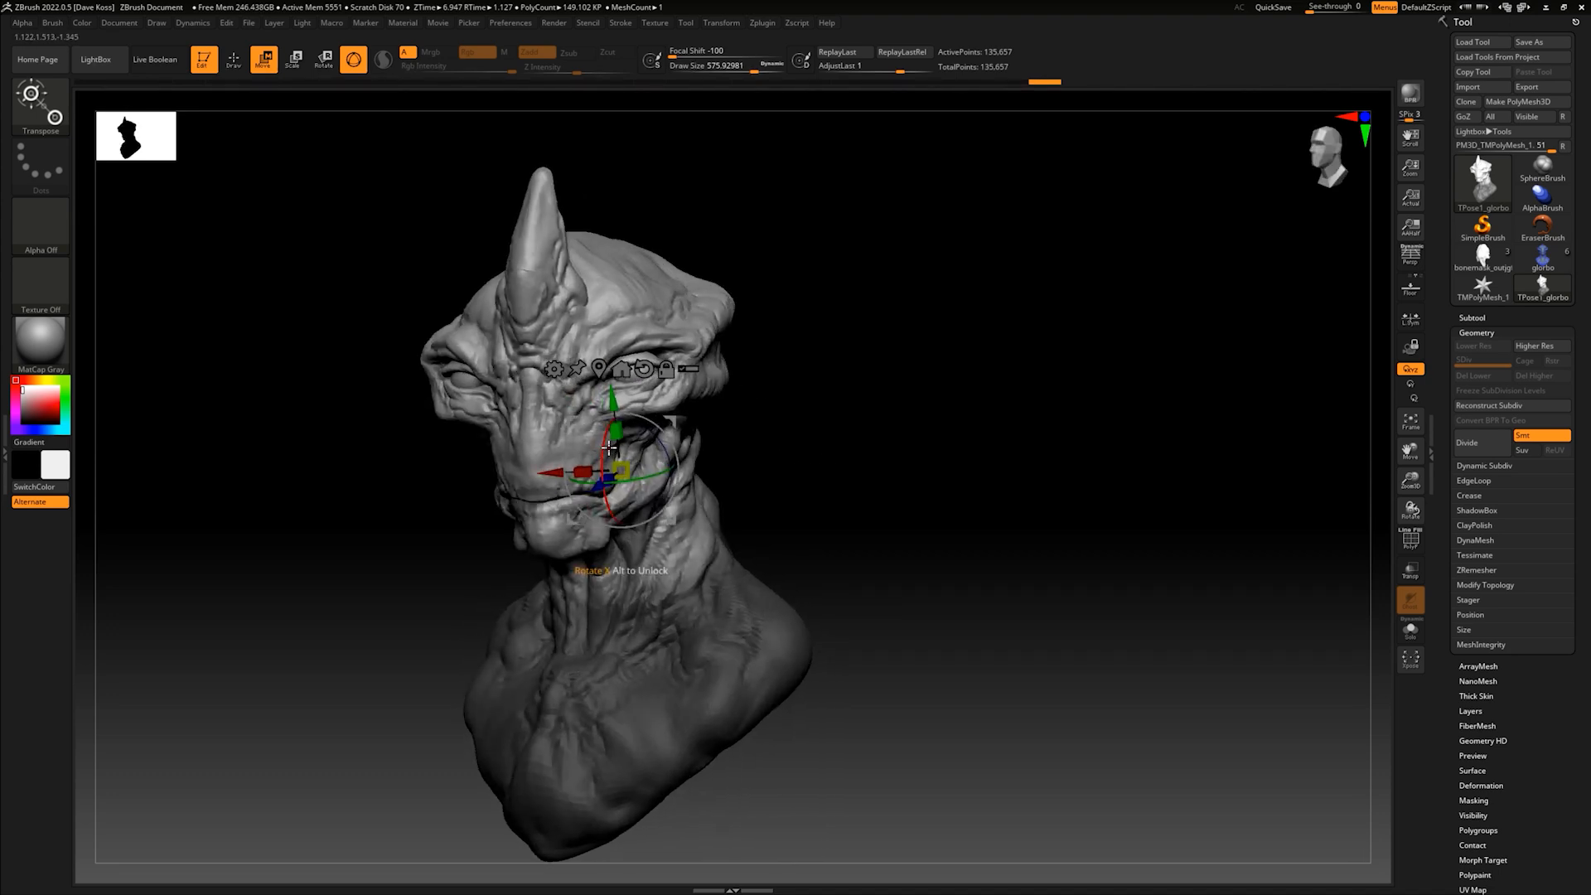
- Refine the head's downward tilt, sideways lean and placement over the neck from the three-quarter view
left_click_drag(602, 448, 609, 395)
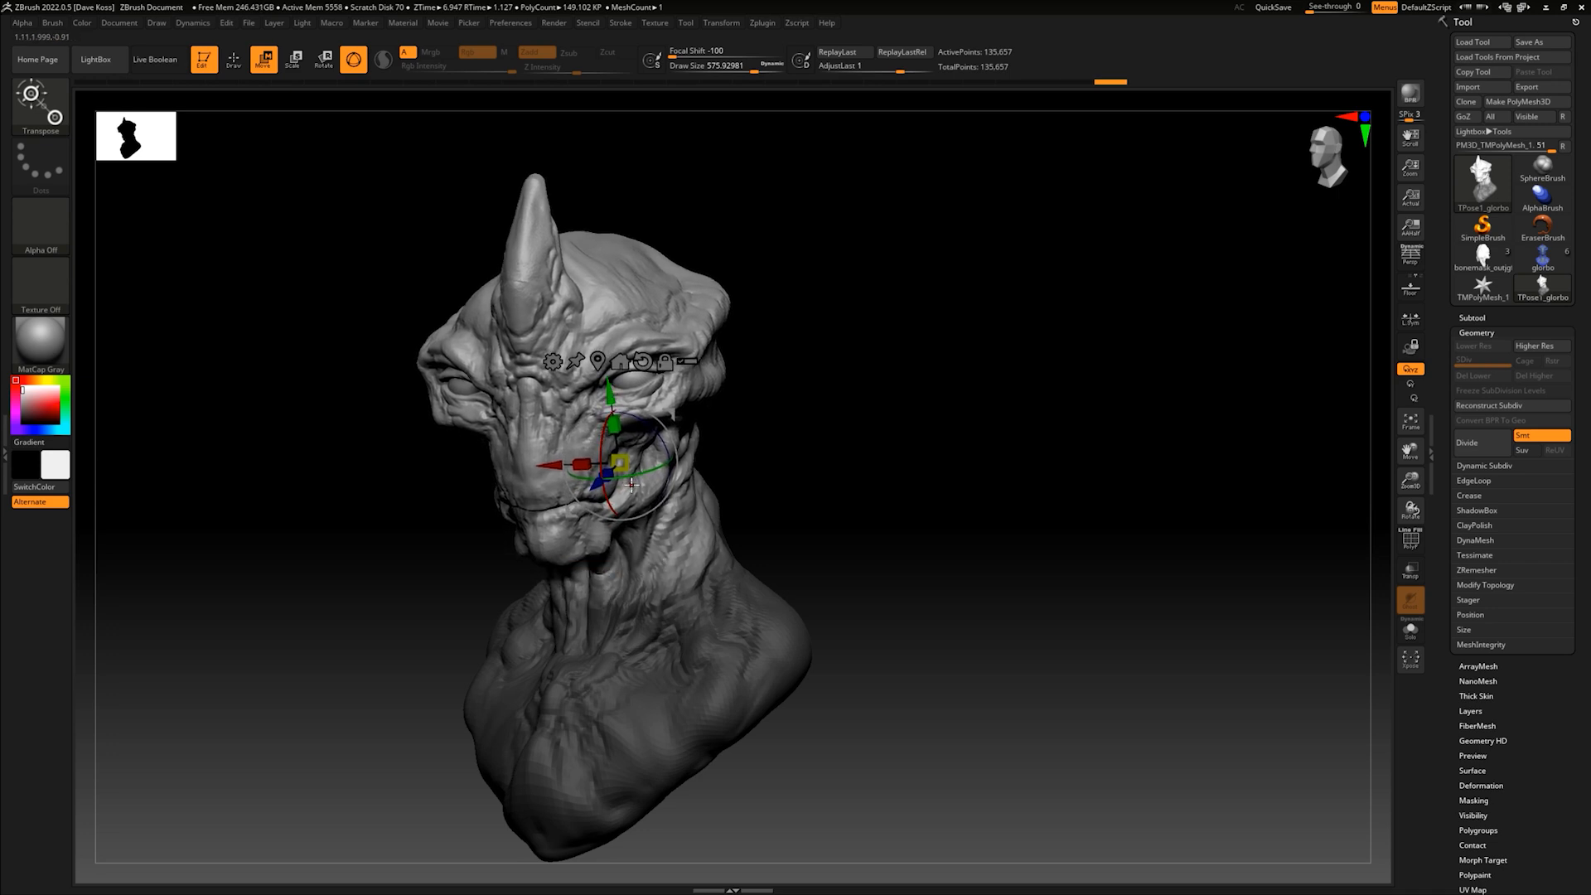
left_click_drag(638, 474, 651, 470)
left_click_drag(778, 416, 757, 414)
left_click_drag(751, 473, 769, 460, "alt")
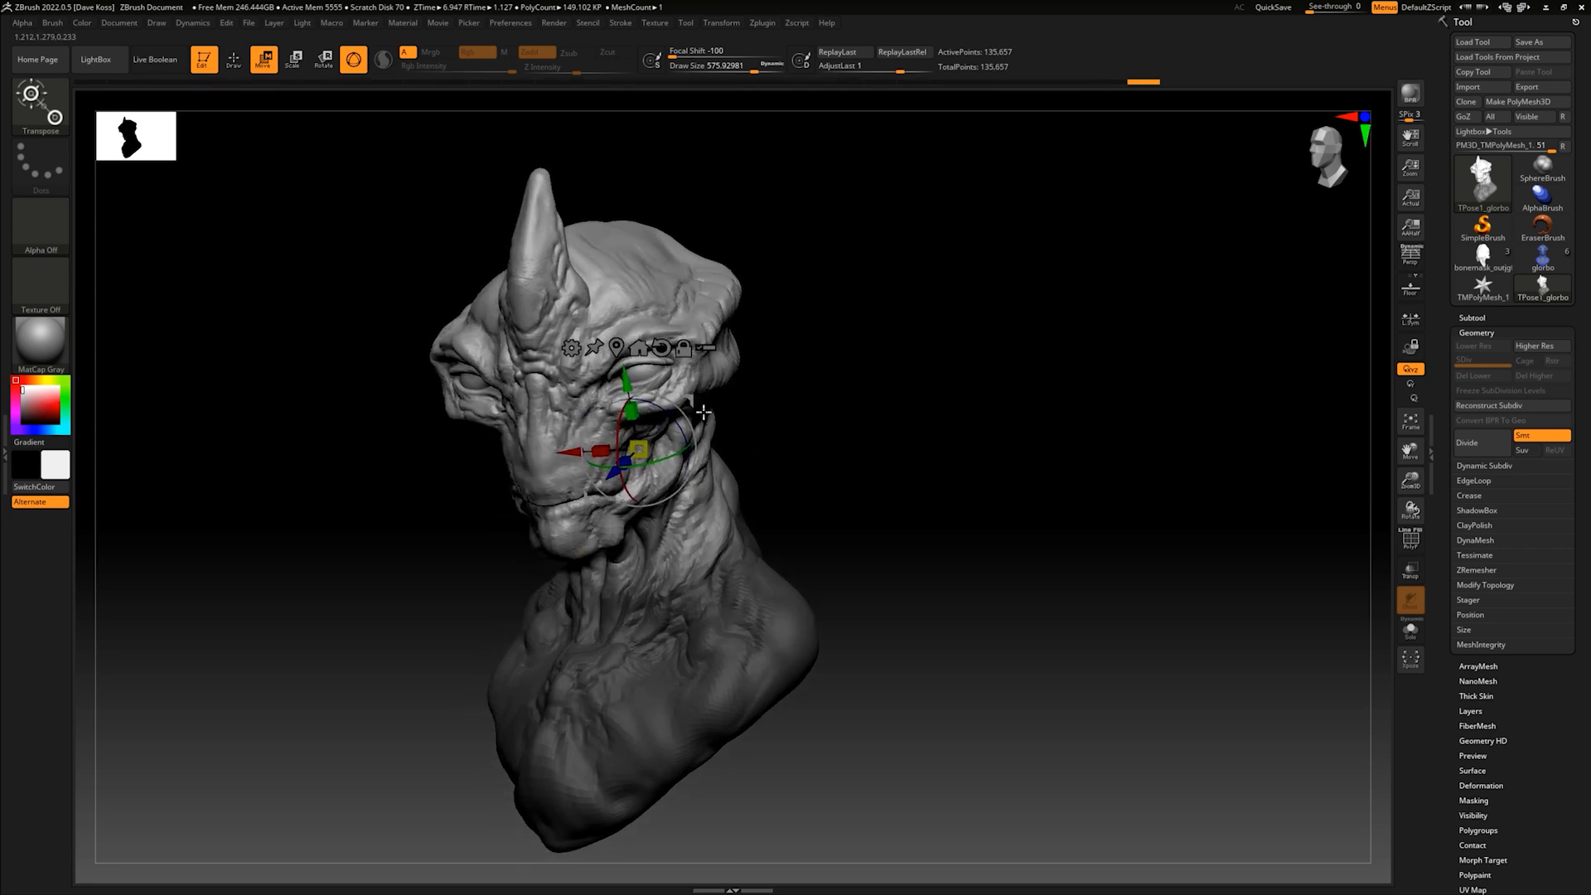
left_click_drag(715, 398, 681, 397)
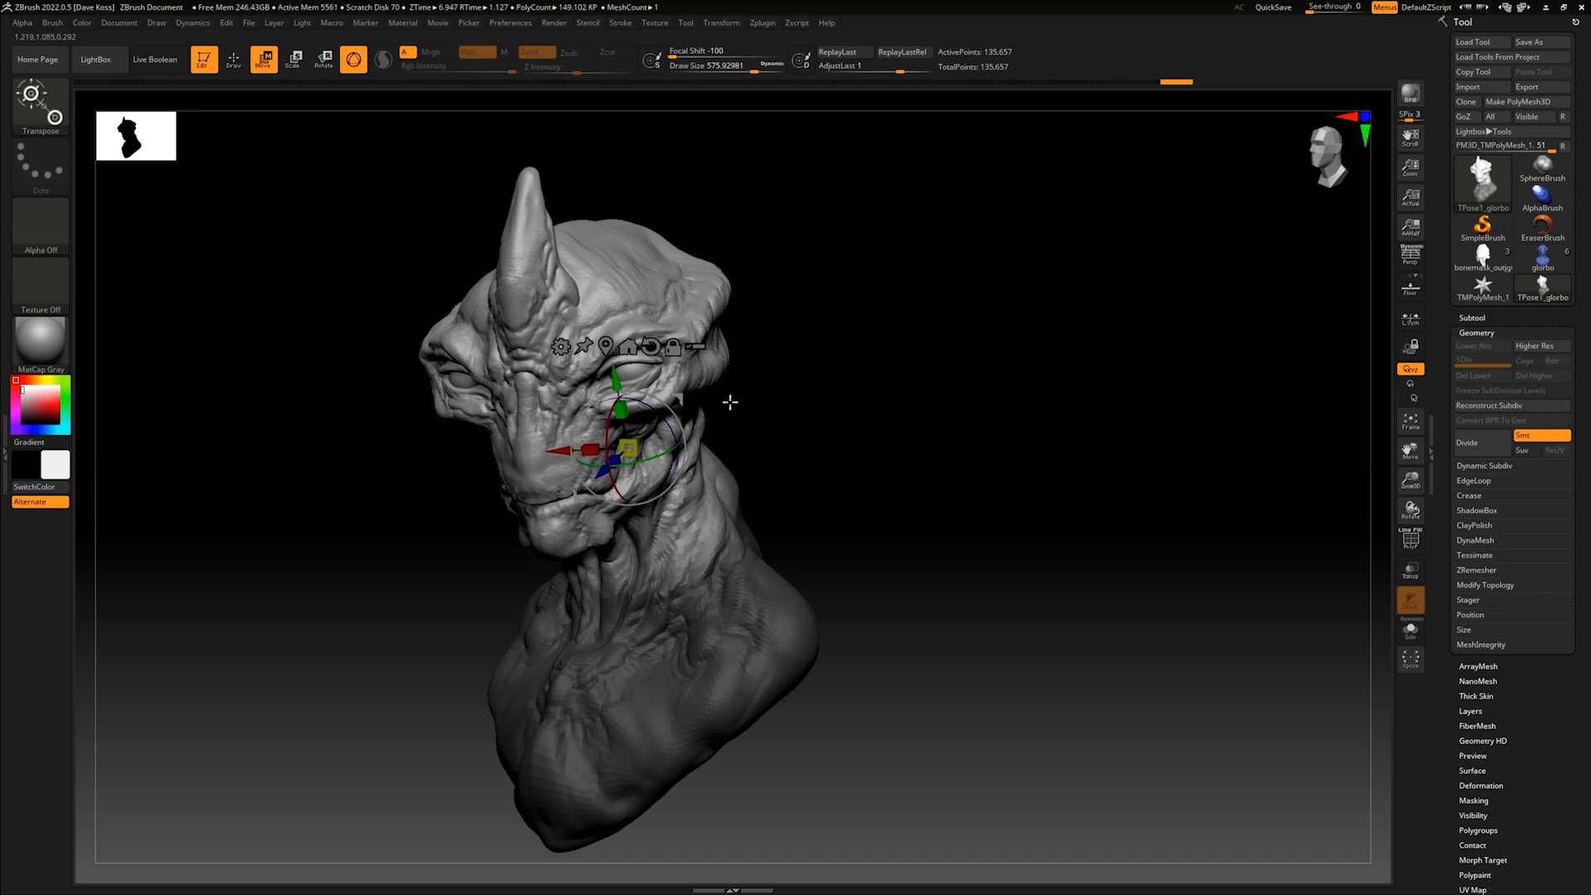
left_click_drag(797, 418, 804, 419)
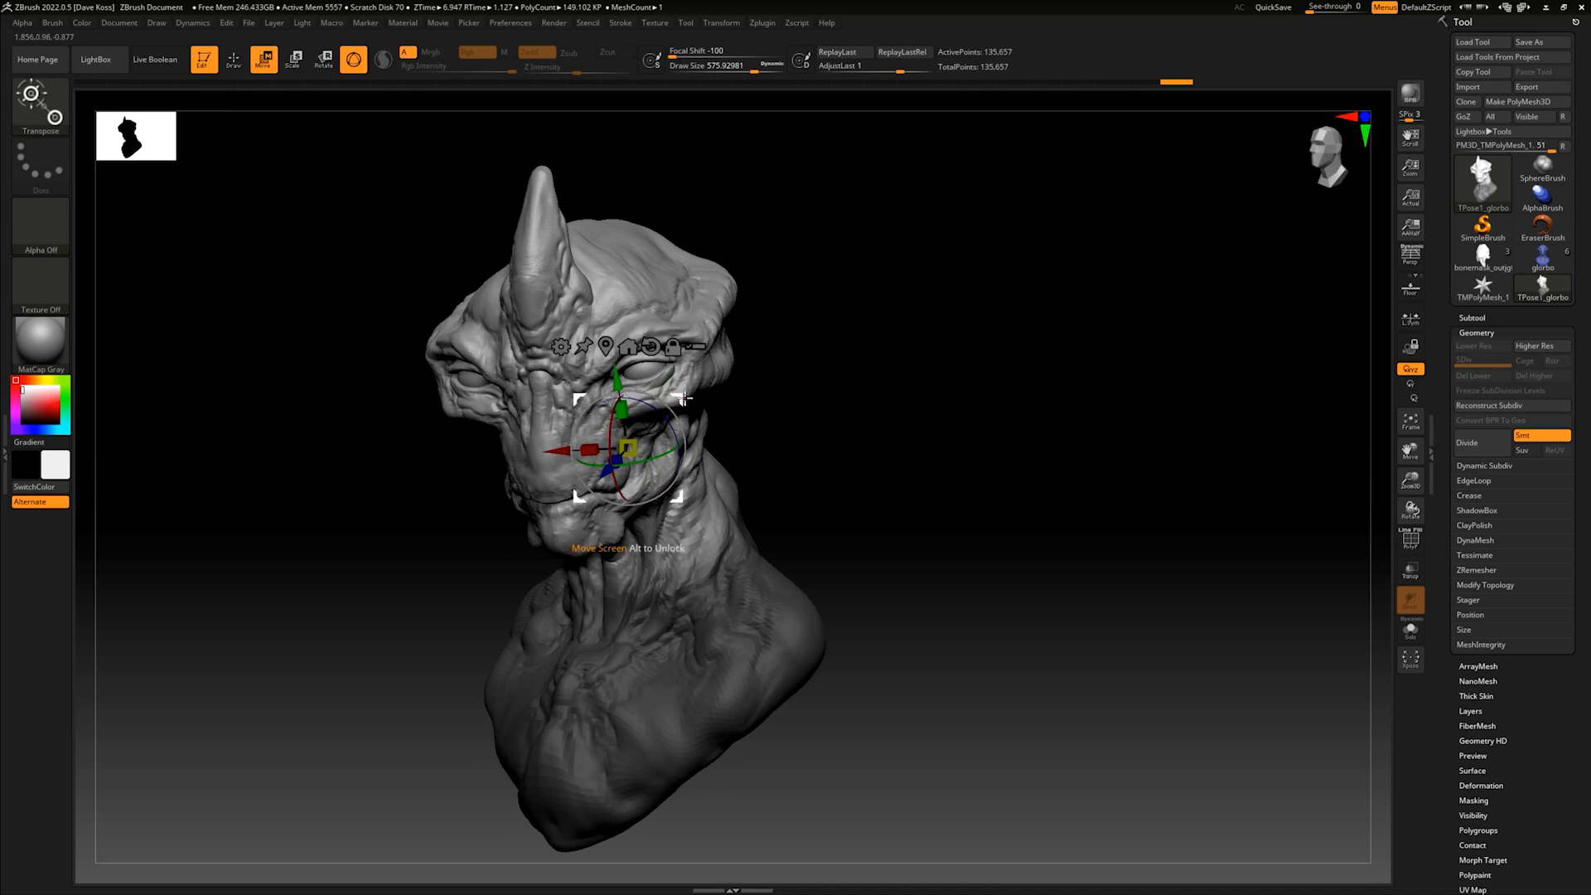
left_click_drag(678, 400, 668, 400)
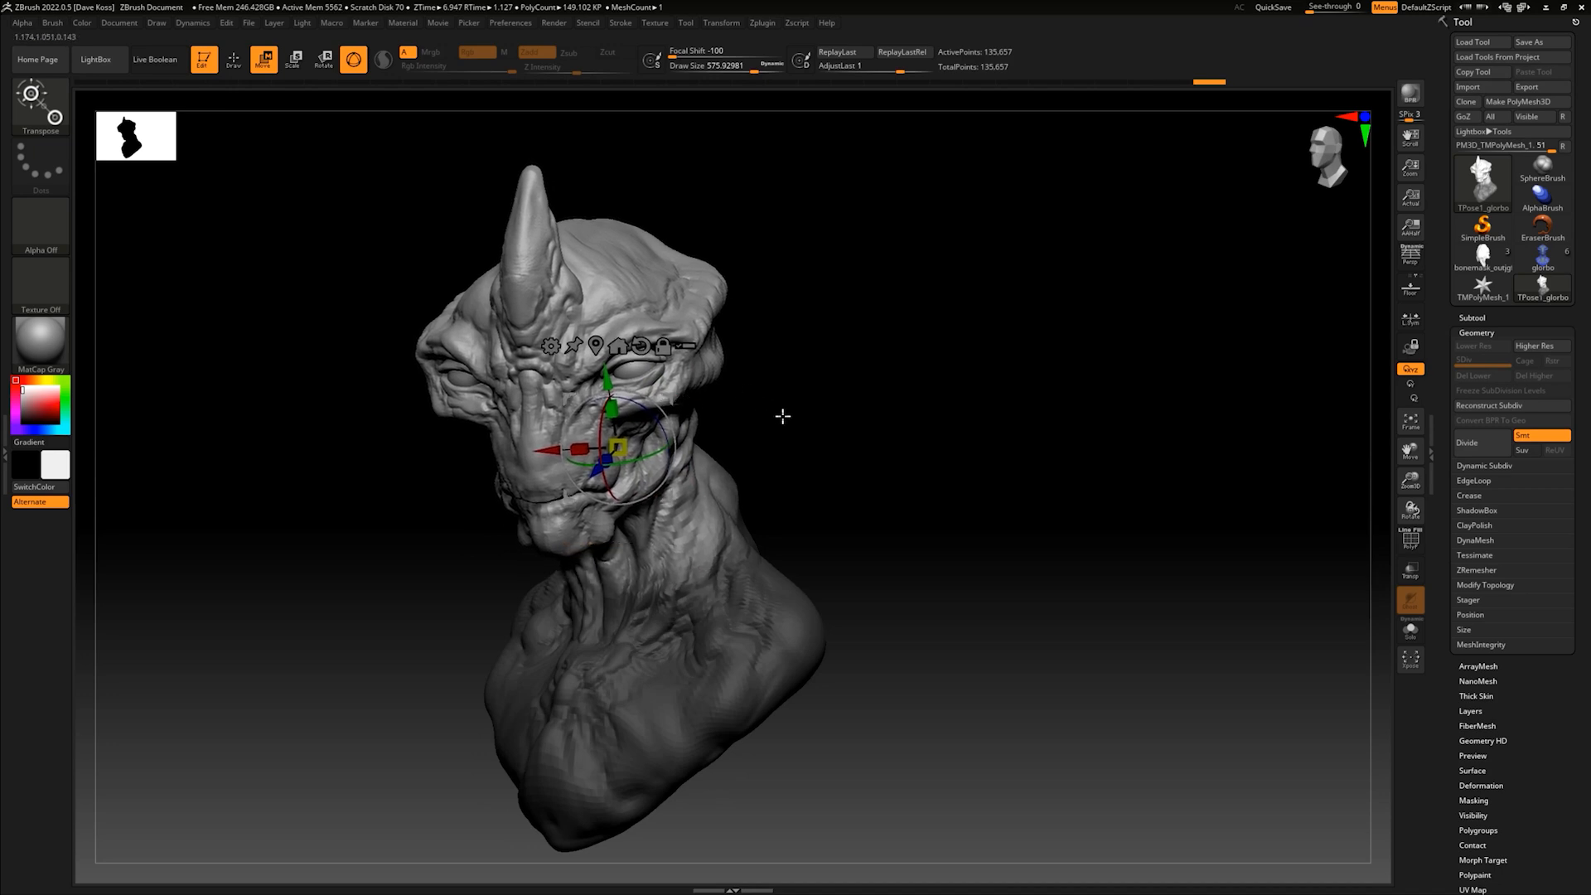
- Fine-tune the head's nod and twist with the gizmo and check the pose from several angles
left_click_drag(799, 424, 893, 417, "alt")
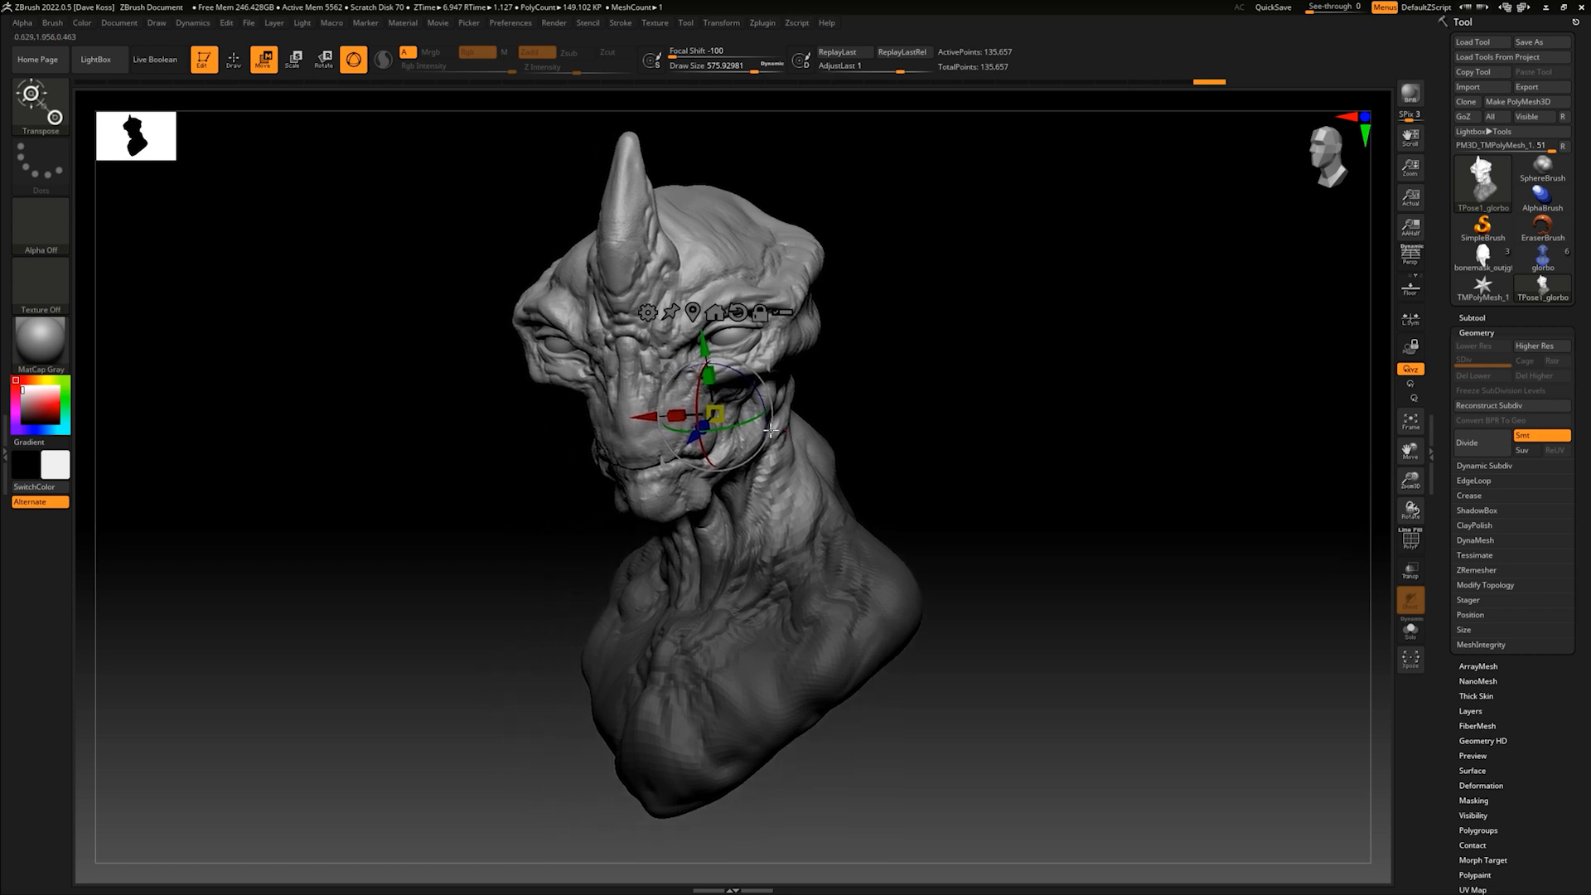
left_click_drag(697, 400, 695, 404)
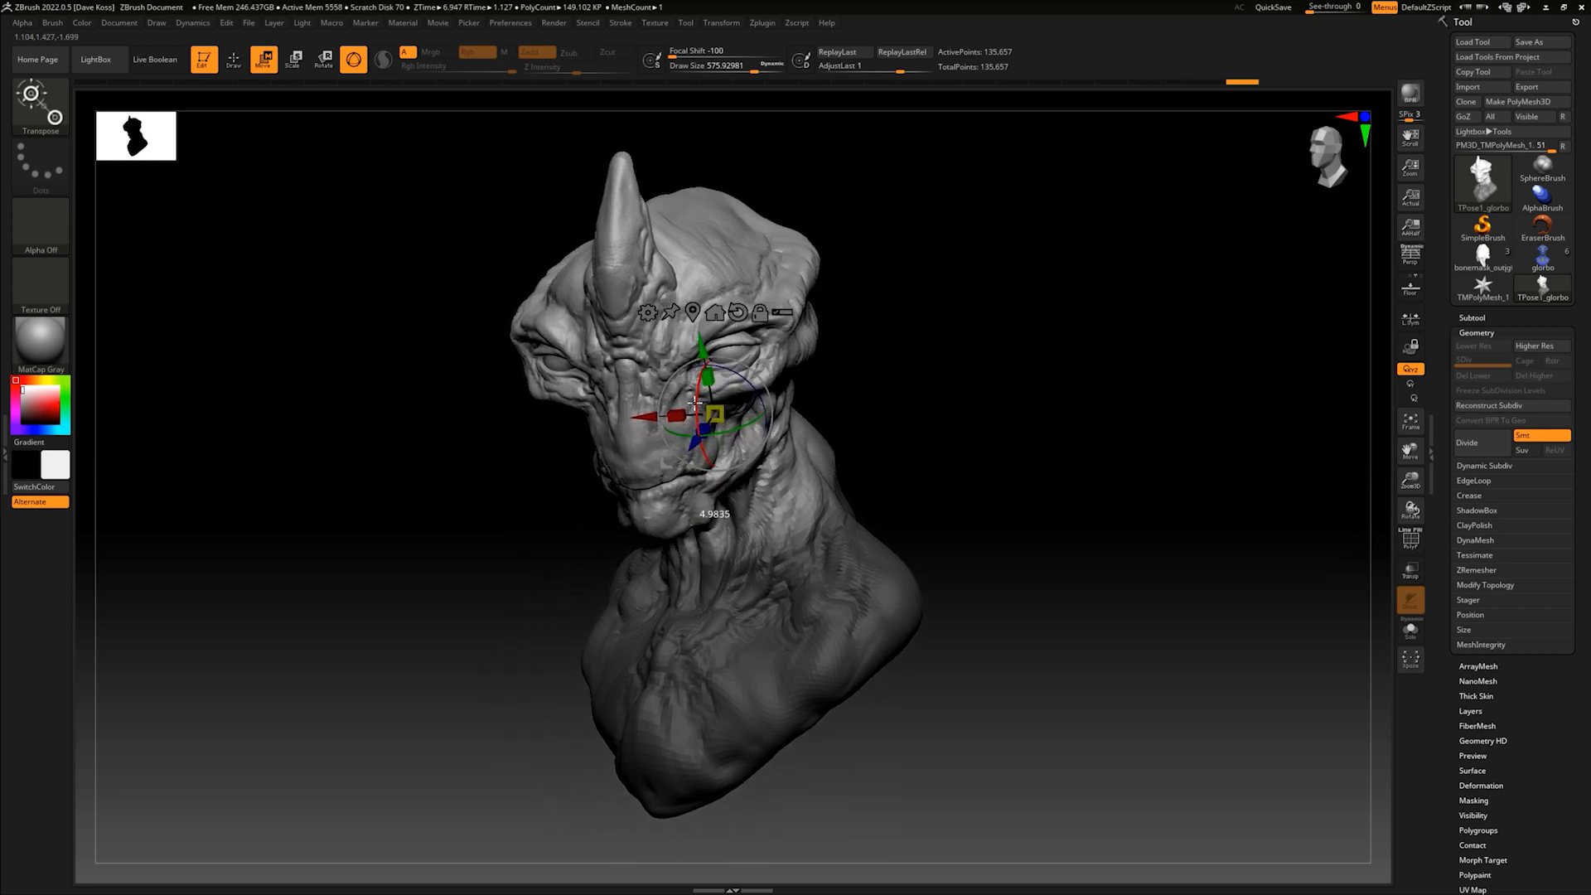
left_click_drag(704, 346, 703, 341)
left_click_drag(744, 419, 756, 419)
left_click_drag(763, 362, 757, 362)
left_click_drag(873, 378, 878, 426)
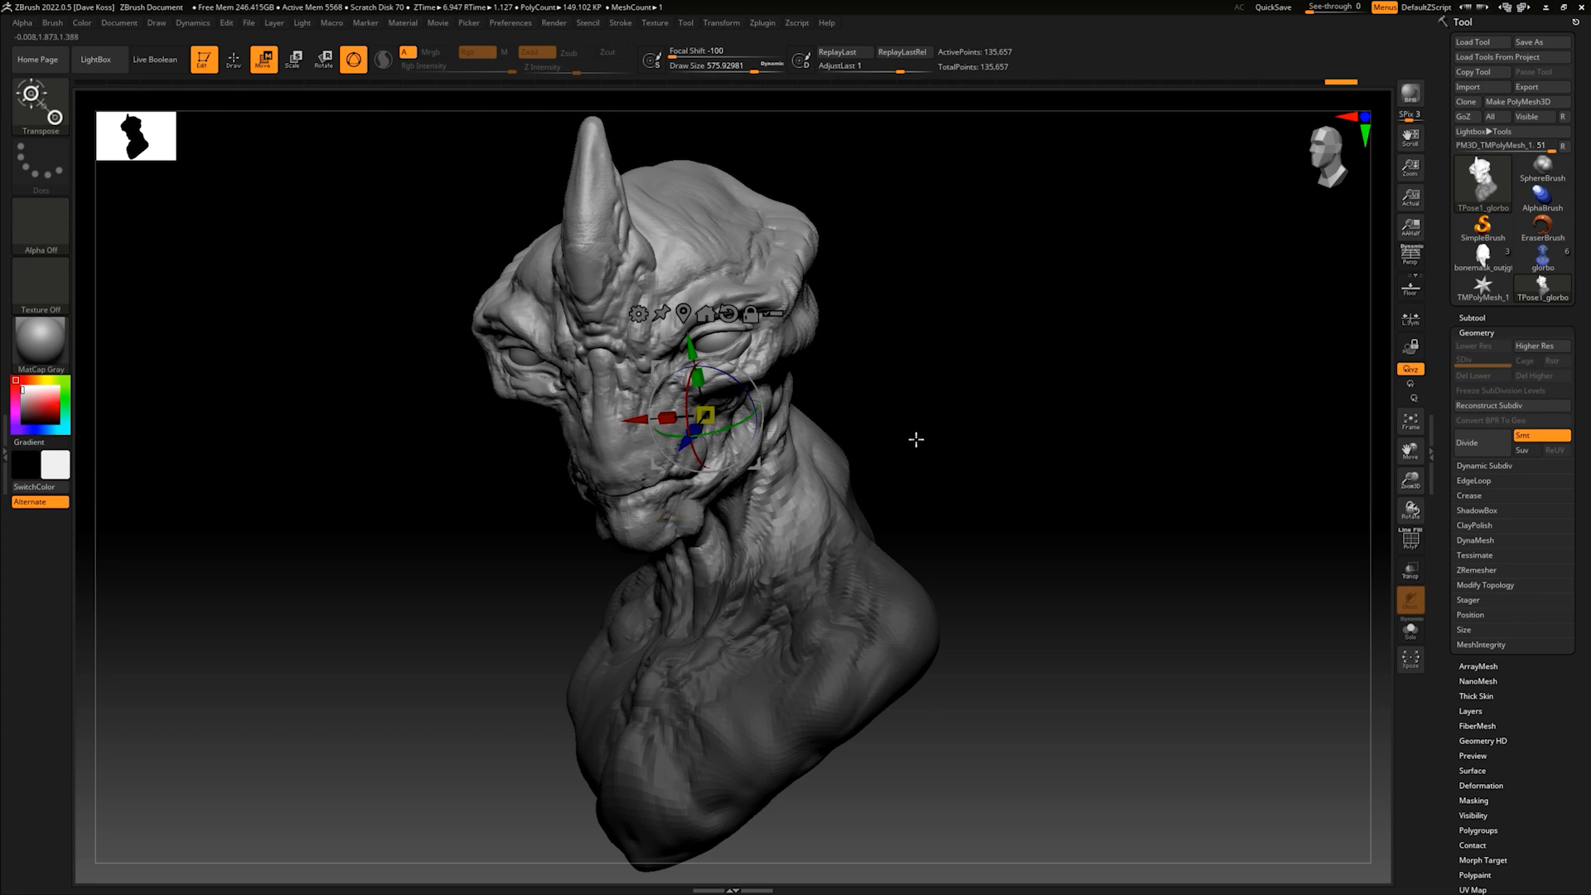
mouse_move(1010, 452)
left_mouse_down()
mouse_move(1038, 455)
mouse_move(1018, 460)
left_mouse_up()
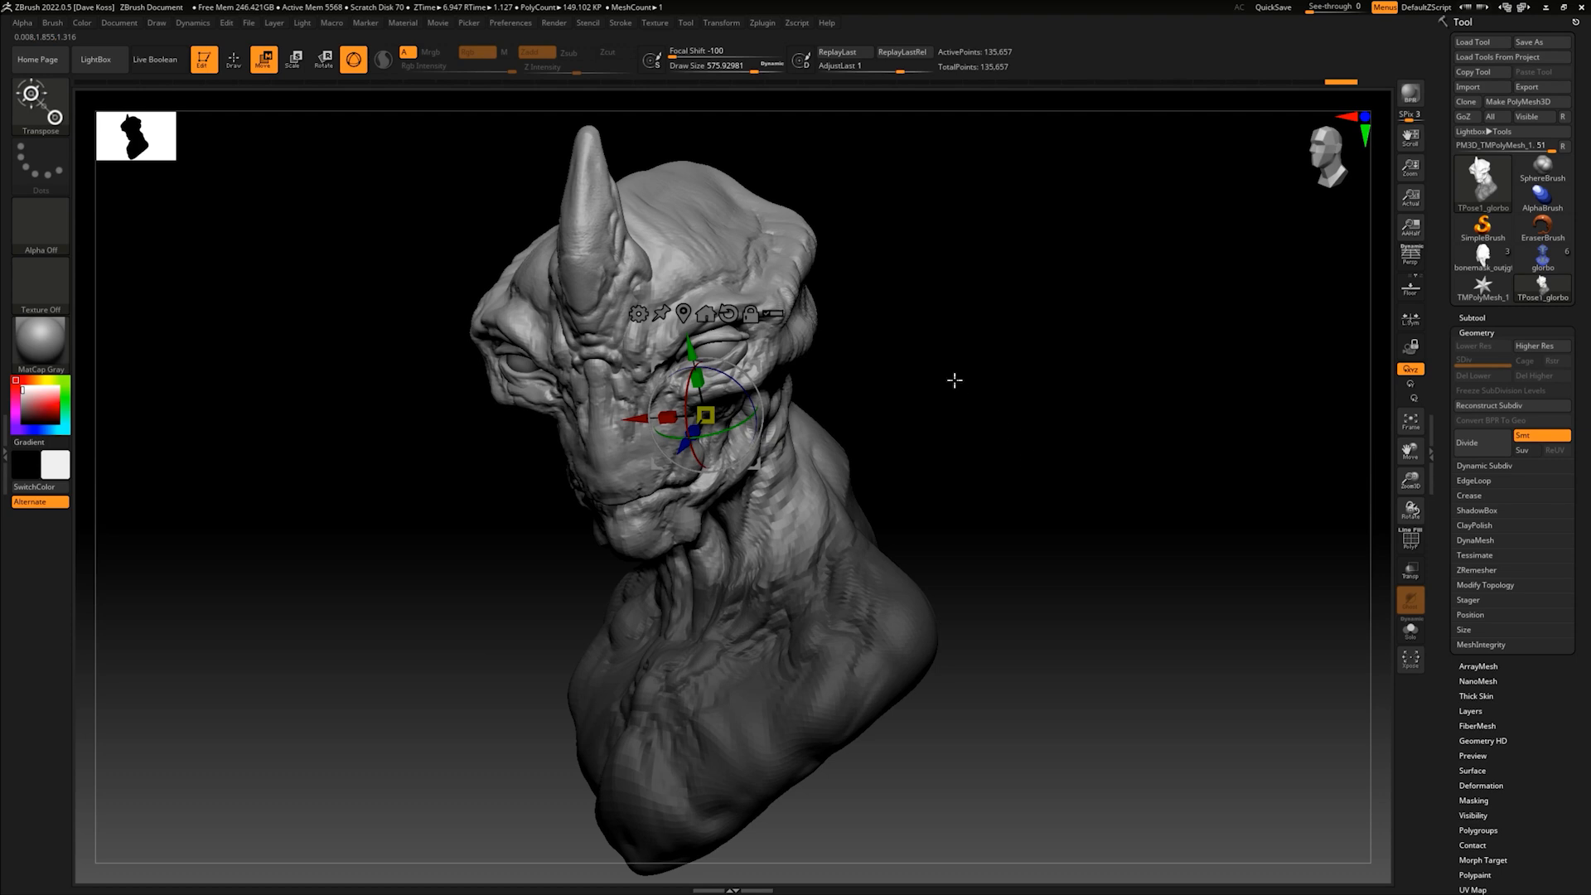
mouse_move(939, 394)
left_mouse_down()
mouse_move(924, 423)
mouse_move(952, 448)
mouse_move(960, 428)
left_mouse_up()
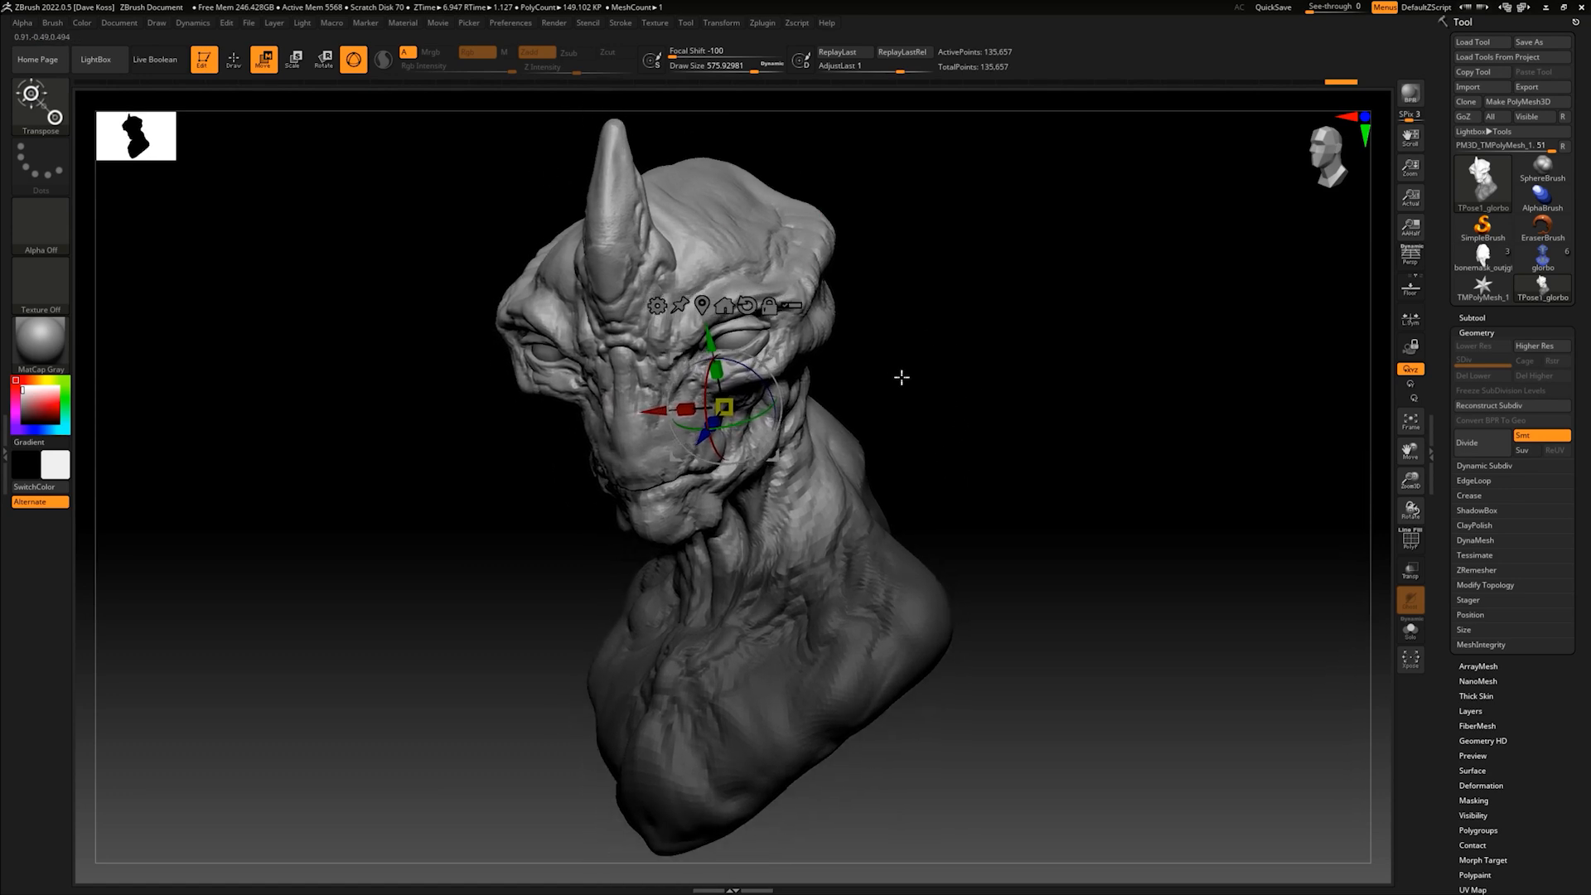
mouse_move(945, 332)
left_mouse_down("ctrl")
mouse_move(973, 408)
mouse_move(948, 369)
mouse_move(928, 389)
left_mouse_up("ctrl")
- Clear the mask and use a large Move brush, about 966 in draw size, to adjust the neck and shoulders
key("b")
key("m")
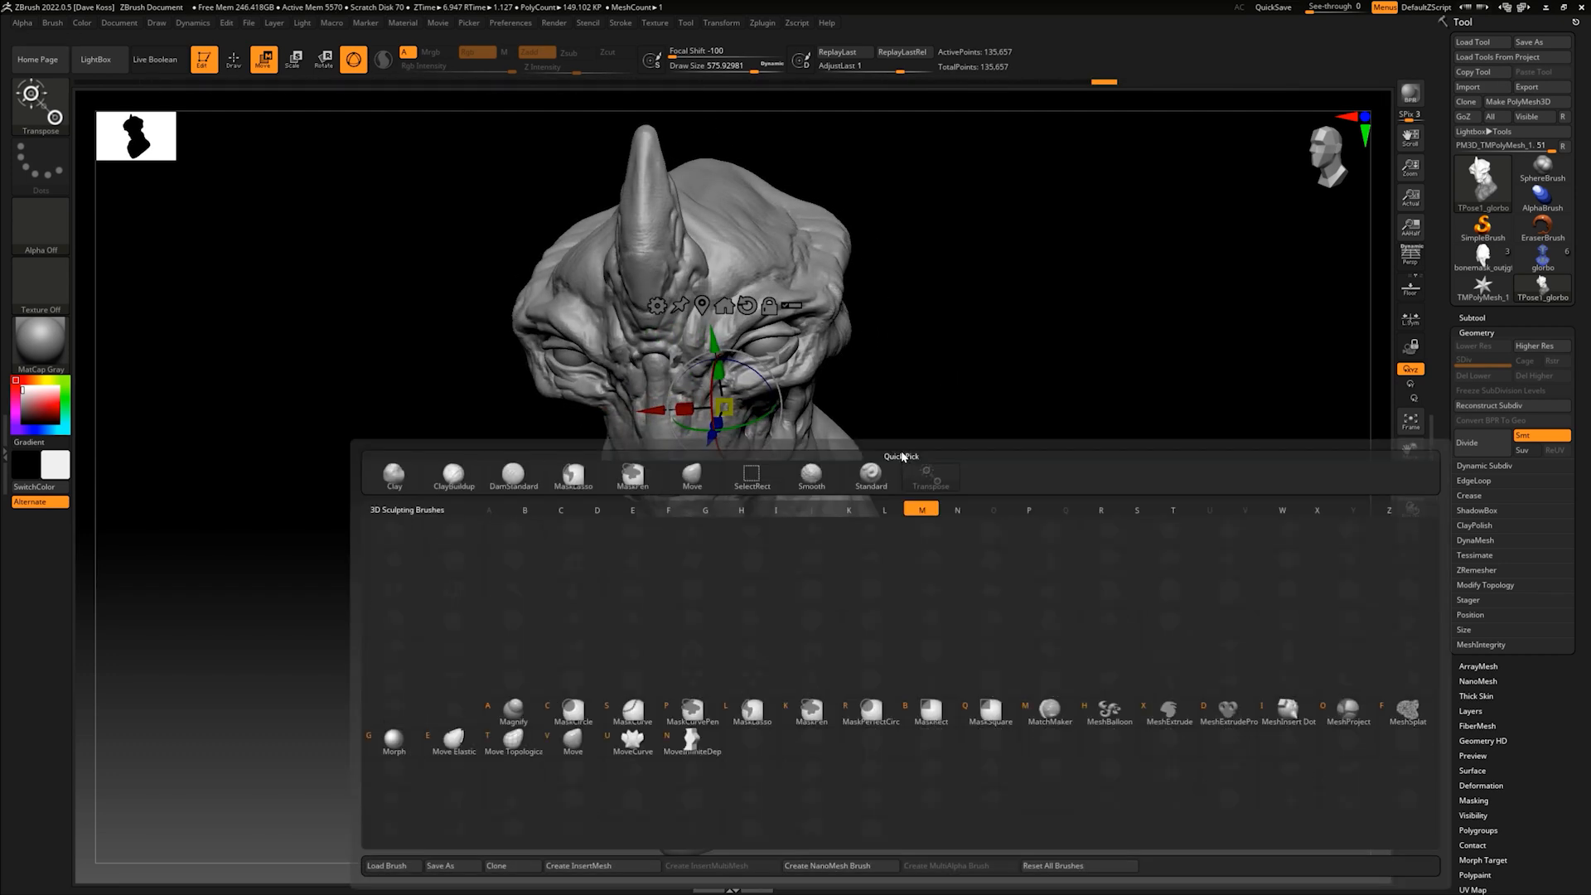
key("v")
key("space")
left_click_drag(907, 603, 932, 603)
left_click_drag(999, 515, 1027, 501, "shift")
left_click_drag(916, 623, 915, 522)
left_click_drag(932, 595, 949, 603)
mouse_move(907, 680)
left_mouse_down()
mouse_move(918, 689)
mouse_move(894, 705)
left_mouse_up()
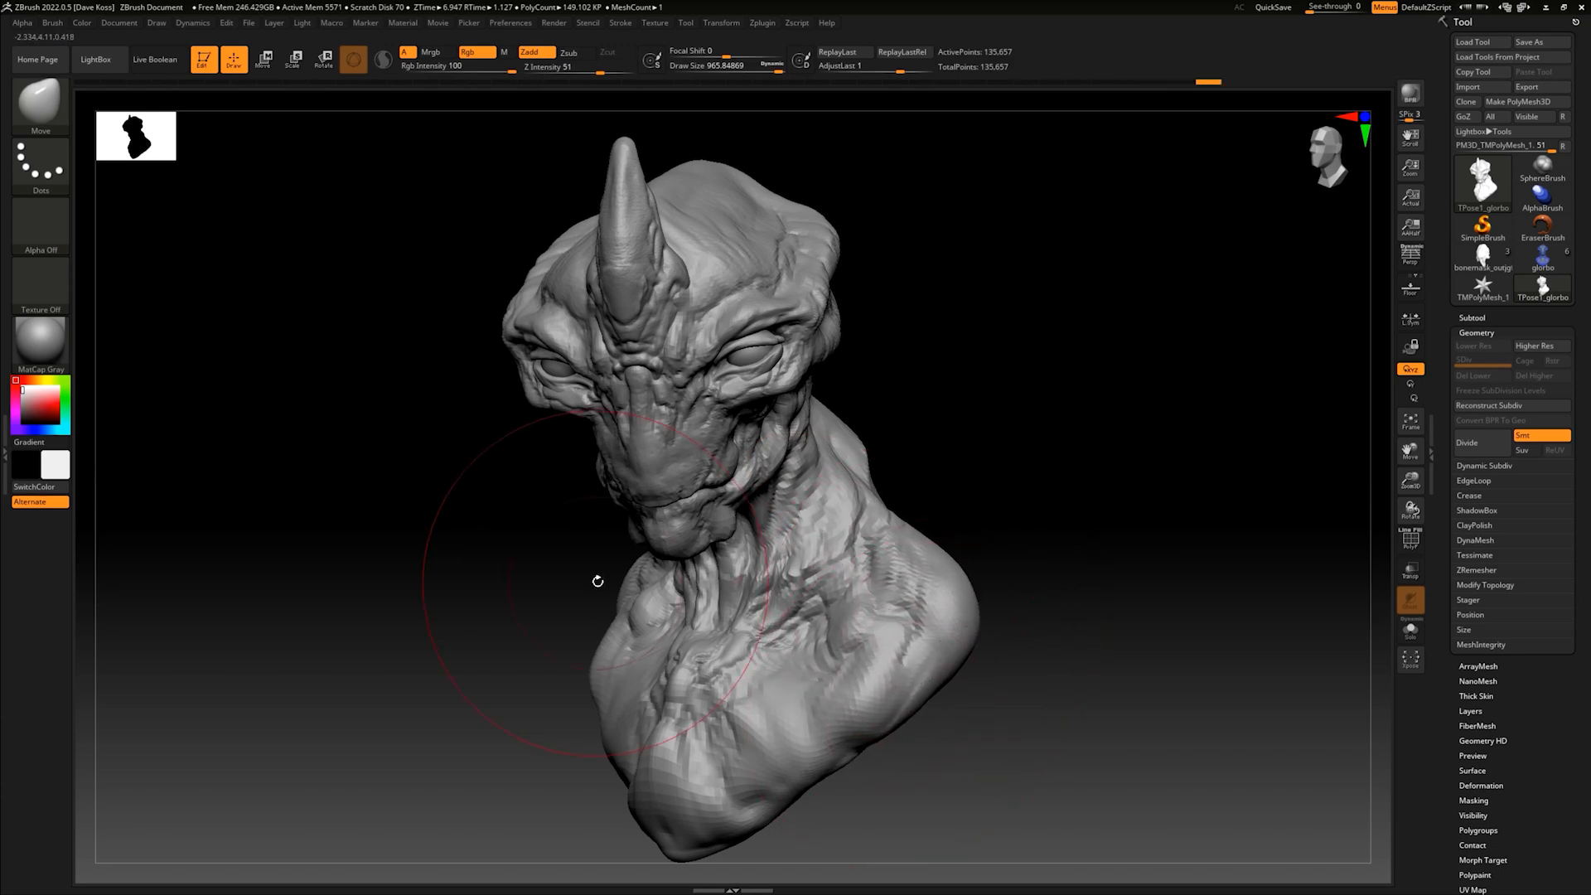
- Push the chest and front shoulder into shape with the Move brush, comparing versions through the undo history
left_click_drag(628, 570, 631, 590)
left_click_drag(599, 668, 665, 705)
key("ctrl+z")
key("ctrl+z")
key("ctrl+z")
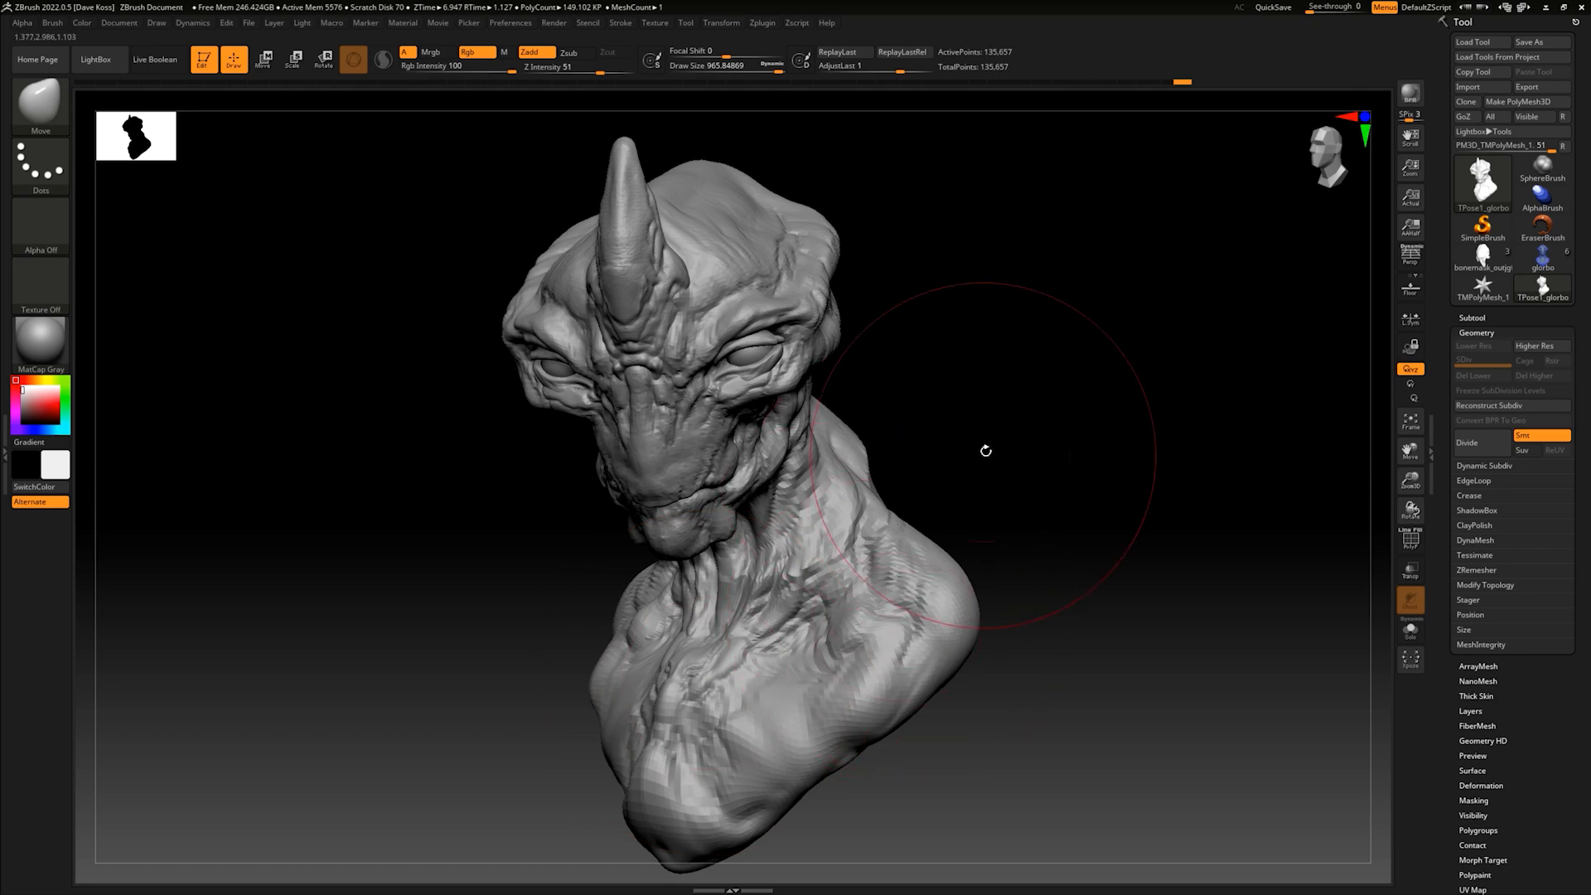
key("ctrl+z")
key("ctrl+z")
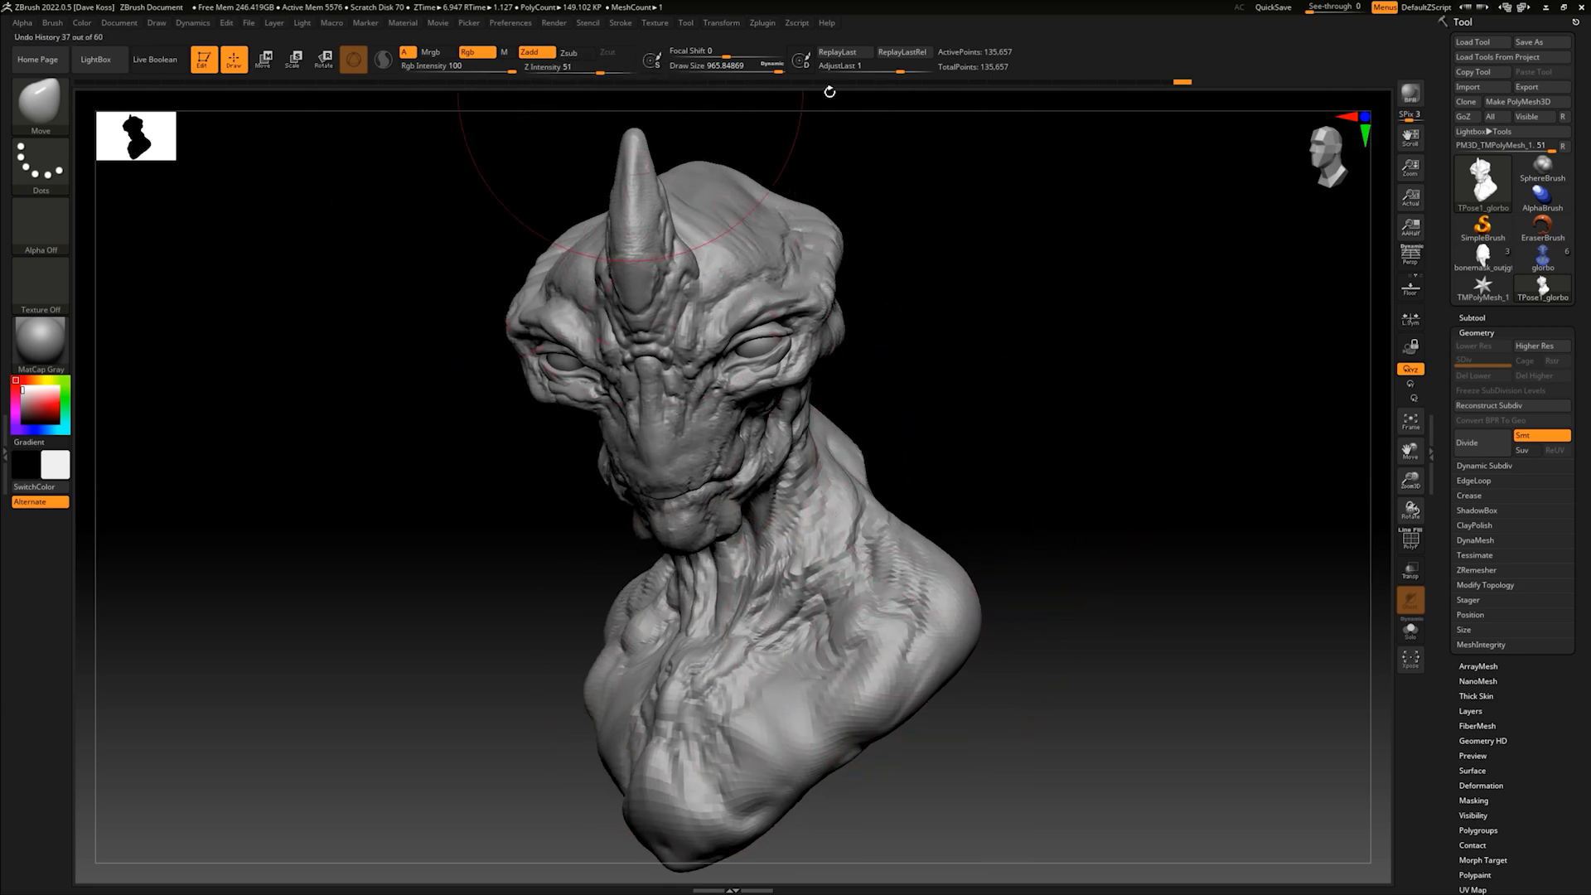
- Transfer the pose to the original high-resolution subtools with TPose|SubT and inspect the posed bust from nearby angles
left_click(759, 24)
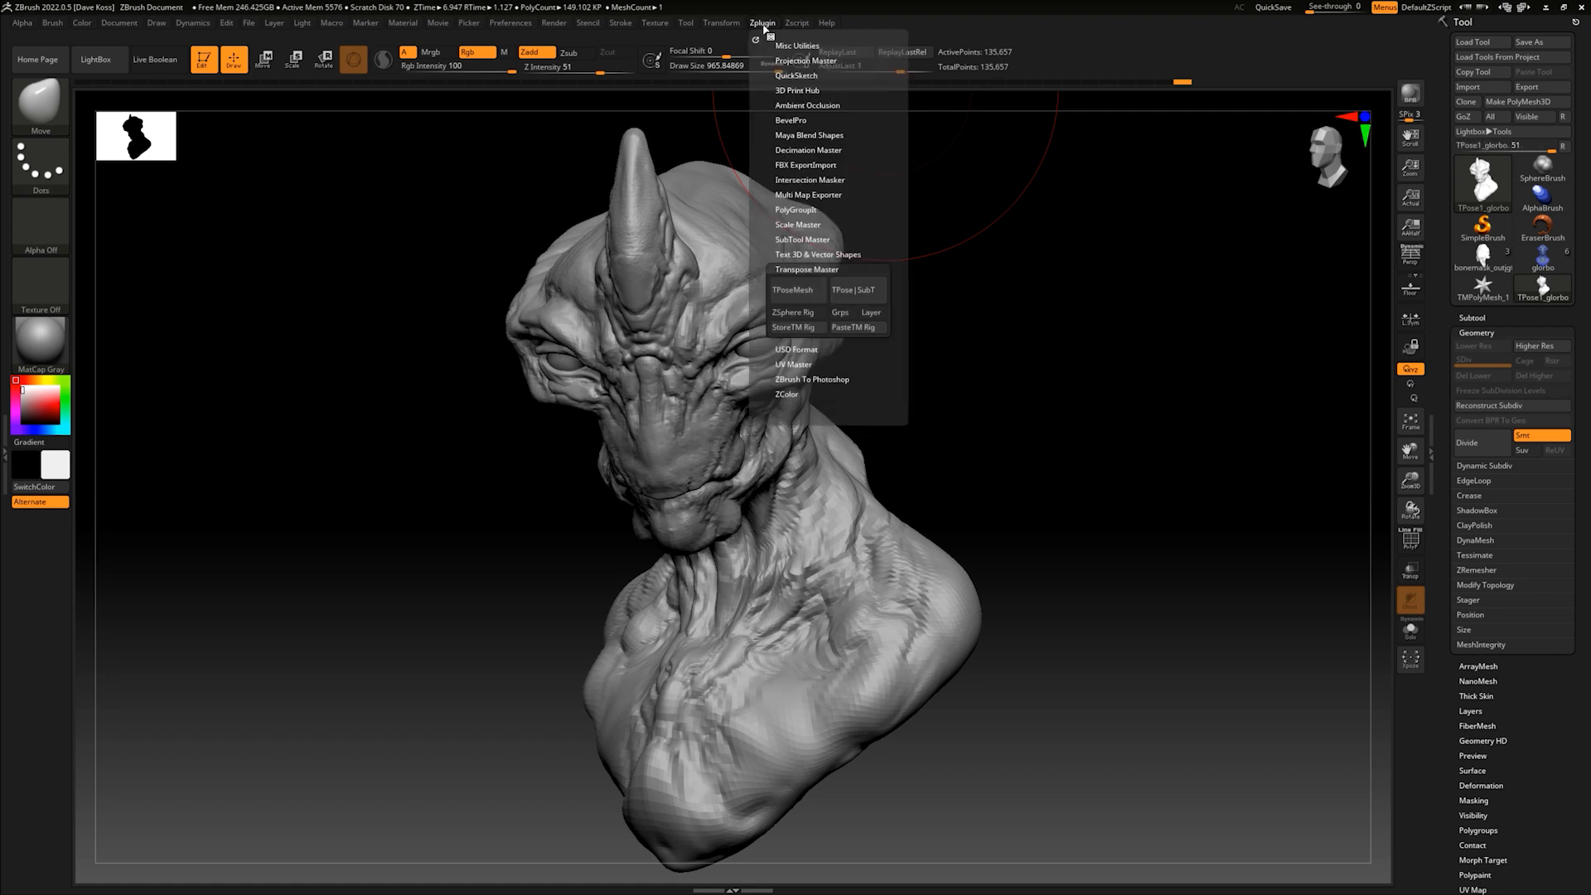
left_click(861, 294)
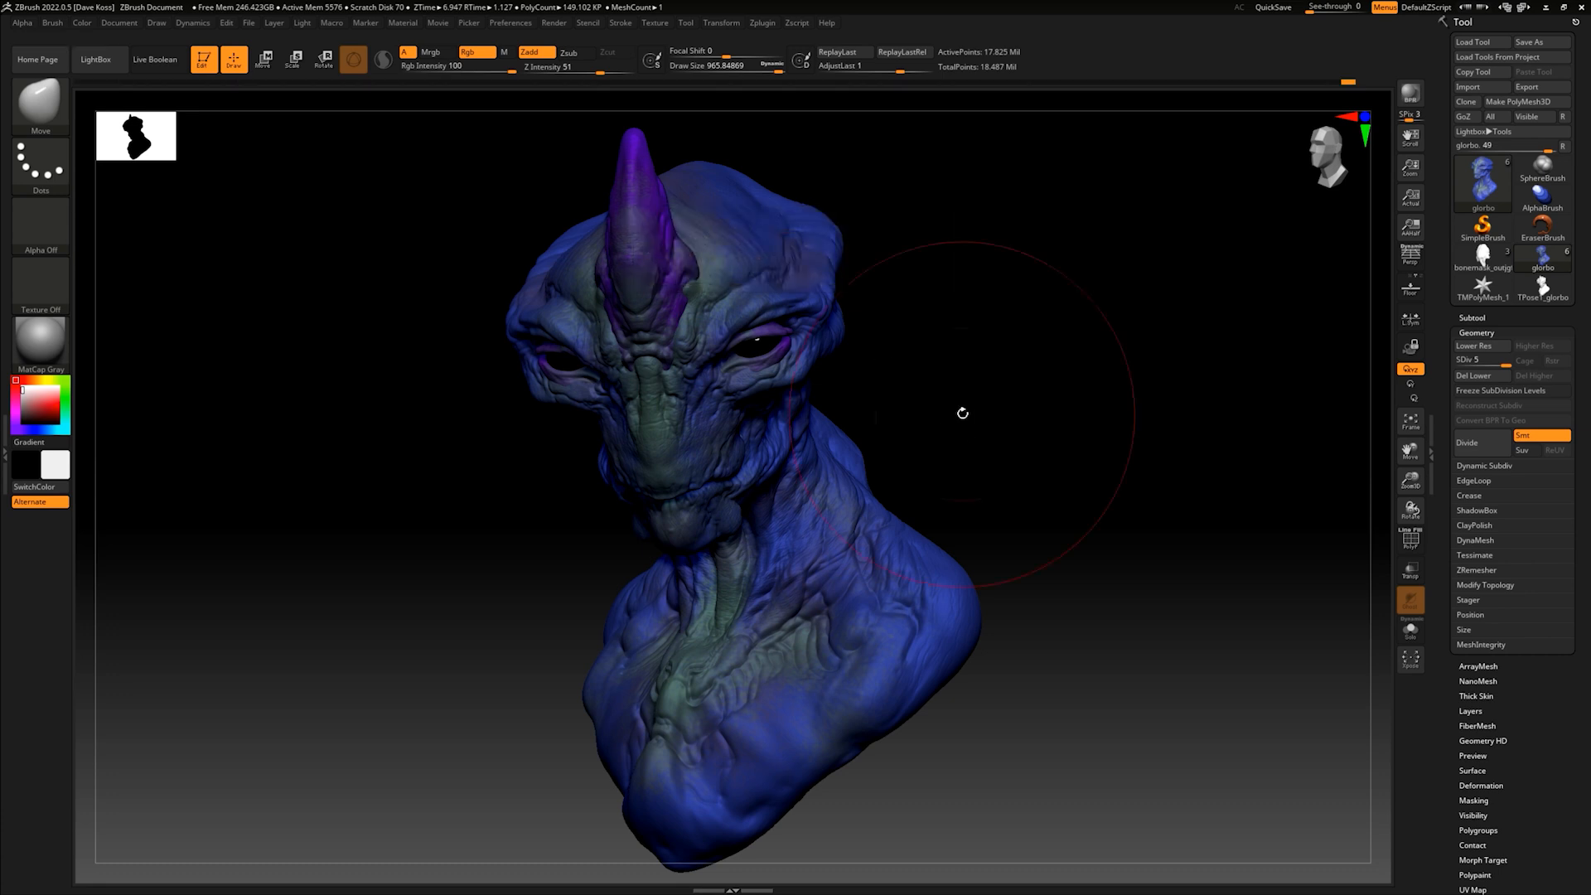
left_click_drag(1009, 399, 984, 424)
mouse_move(906, 339)
left_mouse_down()
mouse_move(885, 334)
mouse_move(909, 327)
mouse_move(887, 362)
mouse_move(927, 359)
mouse_move(931, 423)
mouse_move(950, 401)
left_mouse_up()
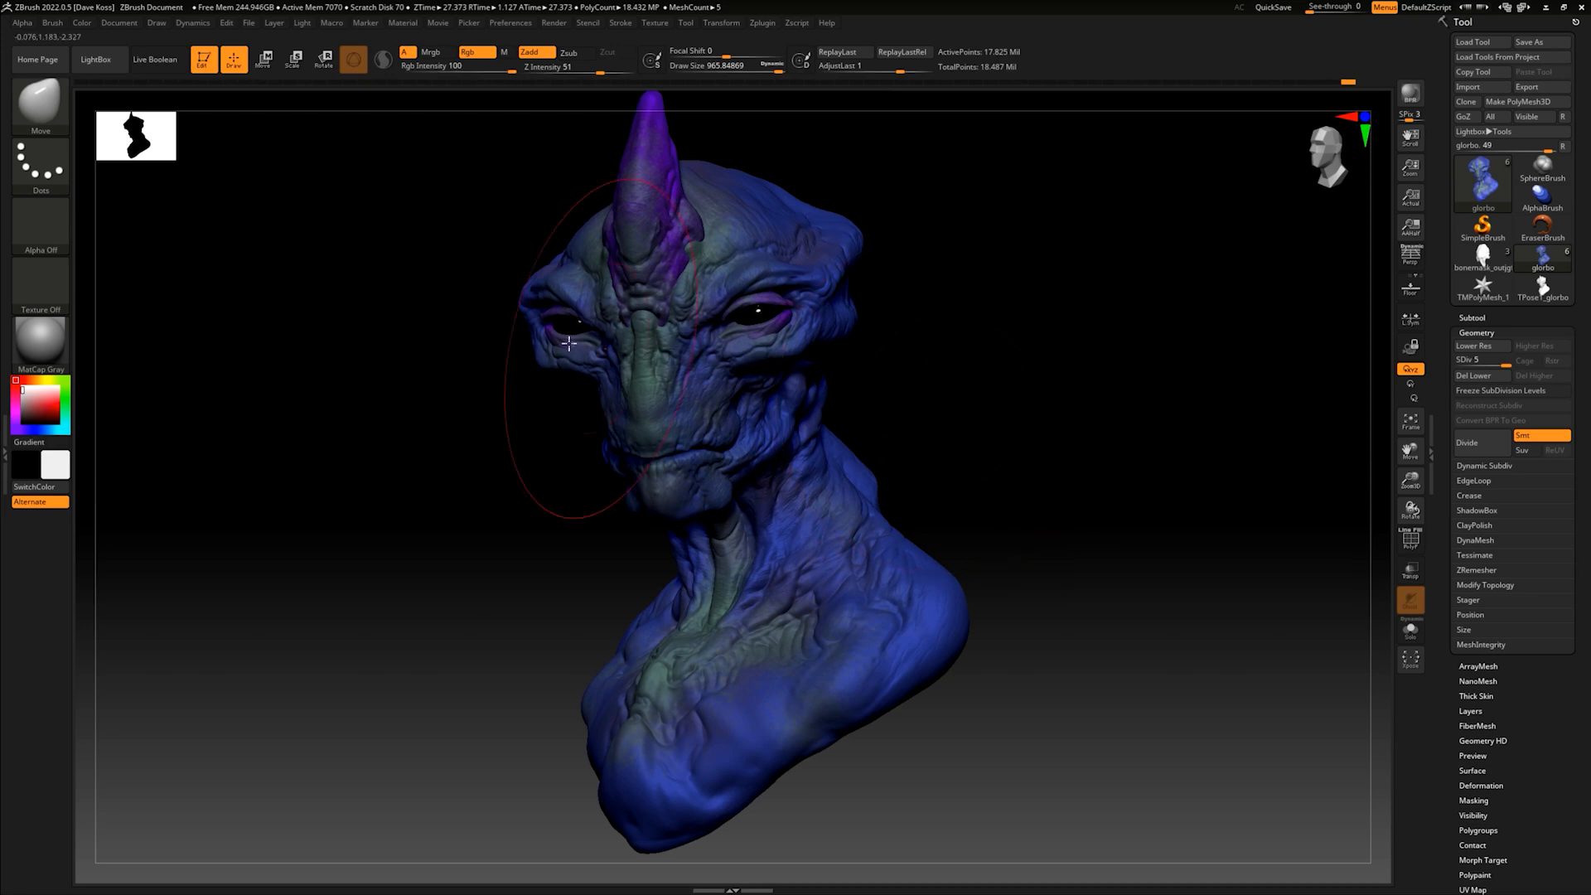
left_click_drag(972, 369, 959, 407, "alt")
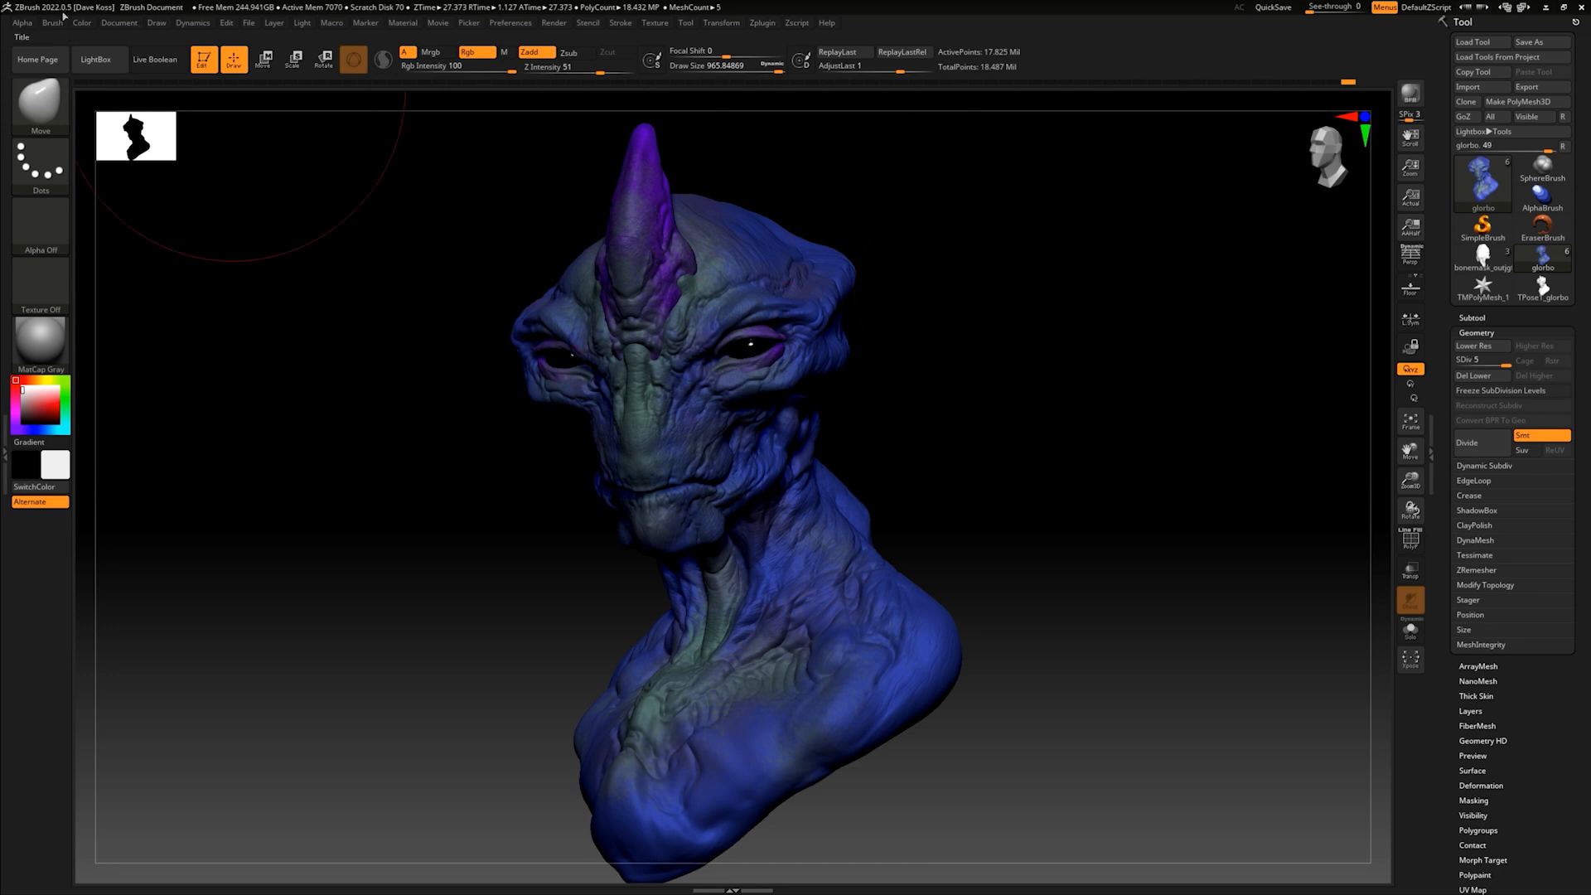
- Double the document size, accepting the resize, and redraw the bust on the cleared canvas
left_click(116, 23)
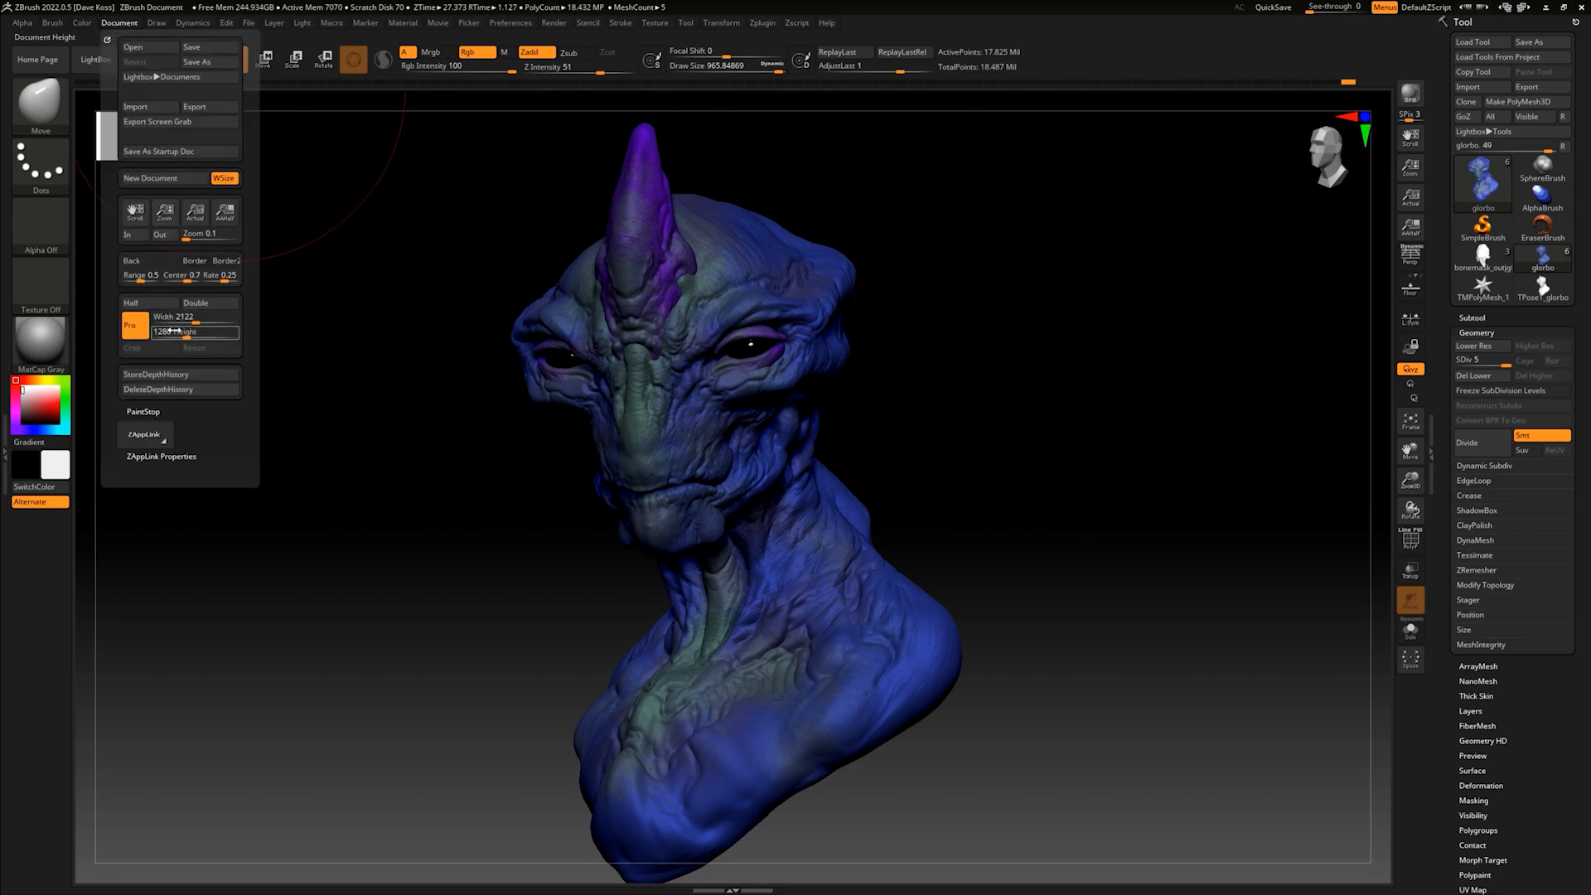
left_click(210, 310)
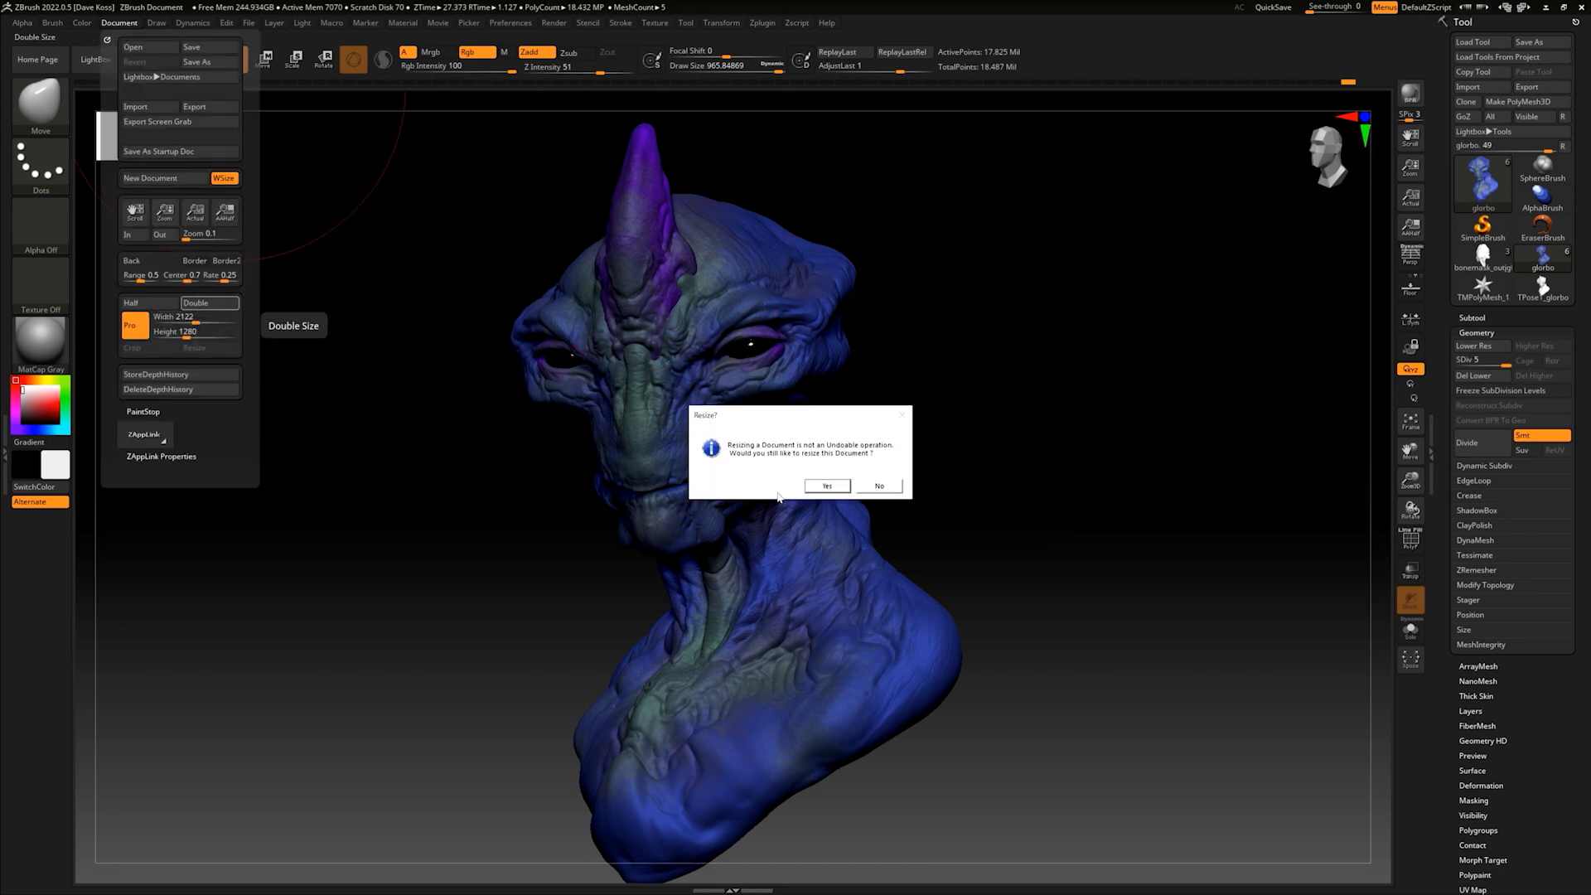
left_click(827, 486)
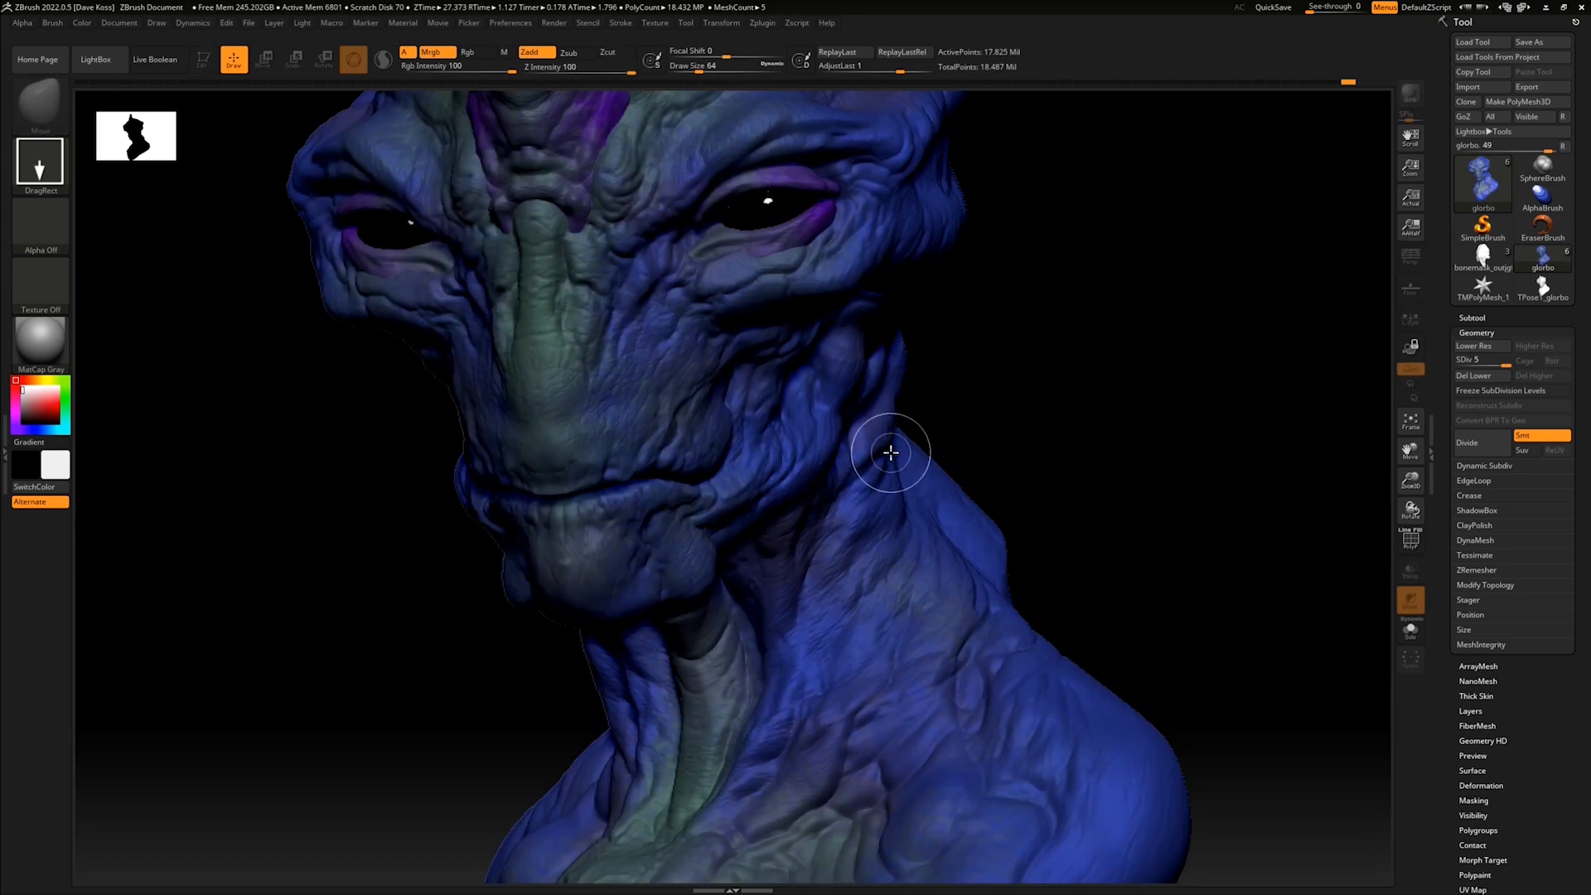
key("ctrl")
key("ctrl+n")
left_click_drag(707, 452, 730, 701)
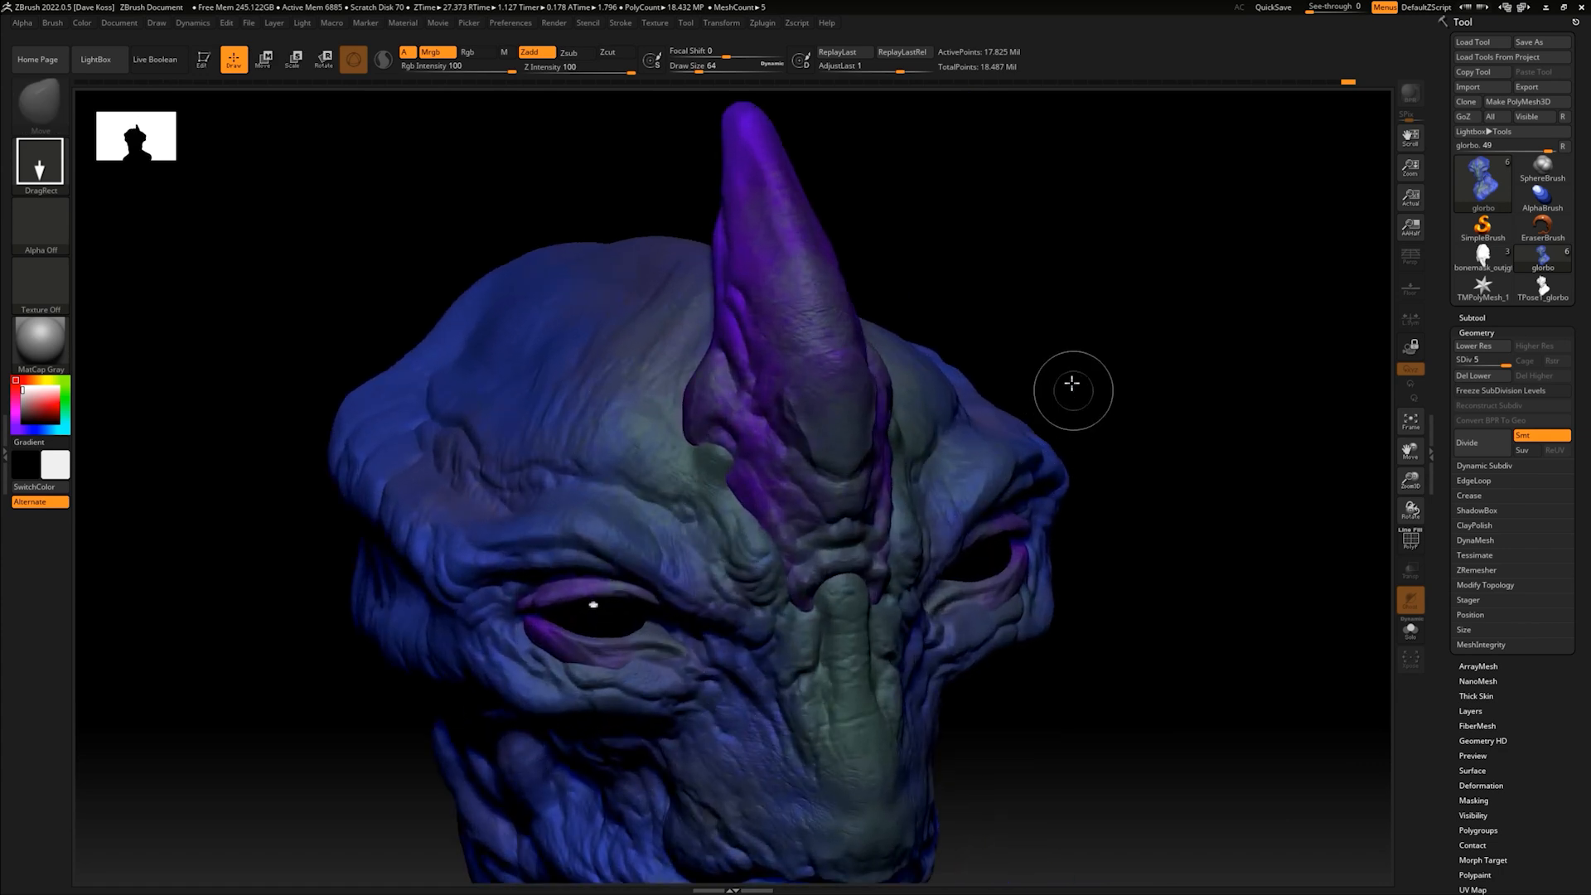
- Put the redrawn bust in edit mode and frame the whole figure in a three-quarter view
left_click(202, 60)
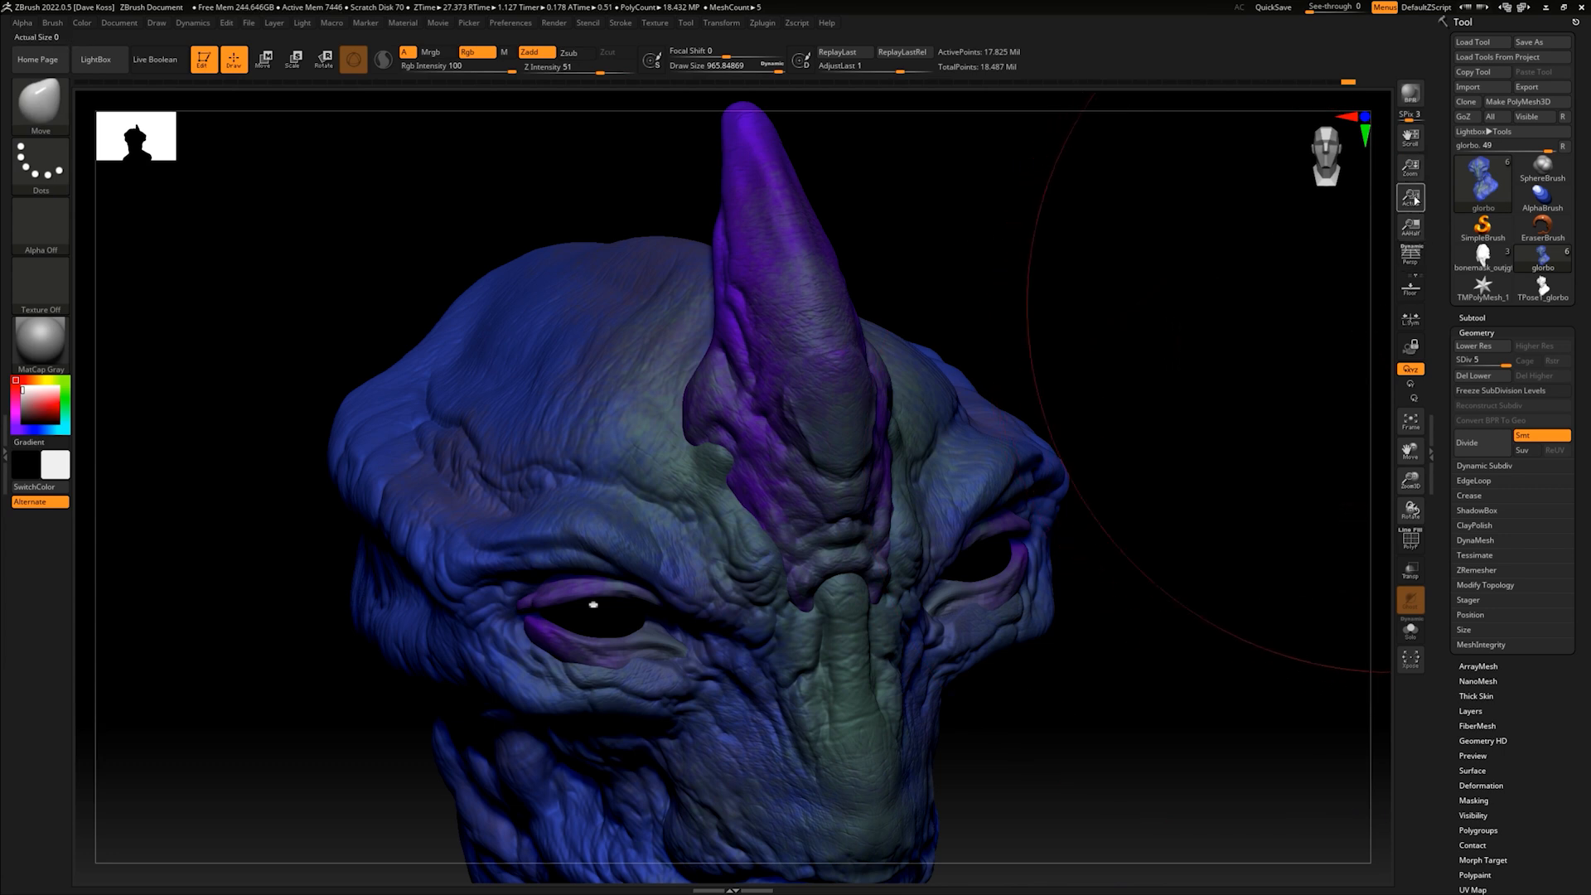
left_click_drag(1412, 170, 1403, 122)
left_click_drag(1031, 398, 1027, 315)
mouse_move(1027, 316)
left_mouse_down("alt")
mouse_move(1026, 295)
mouse_move(1034, 337)
mouse_move(1023, 328)
left_mouse_up("alt")
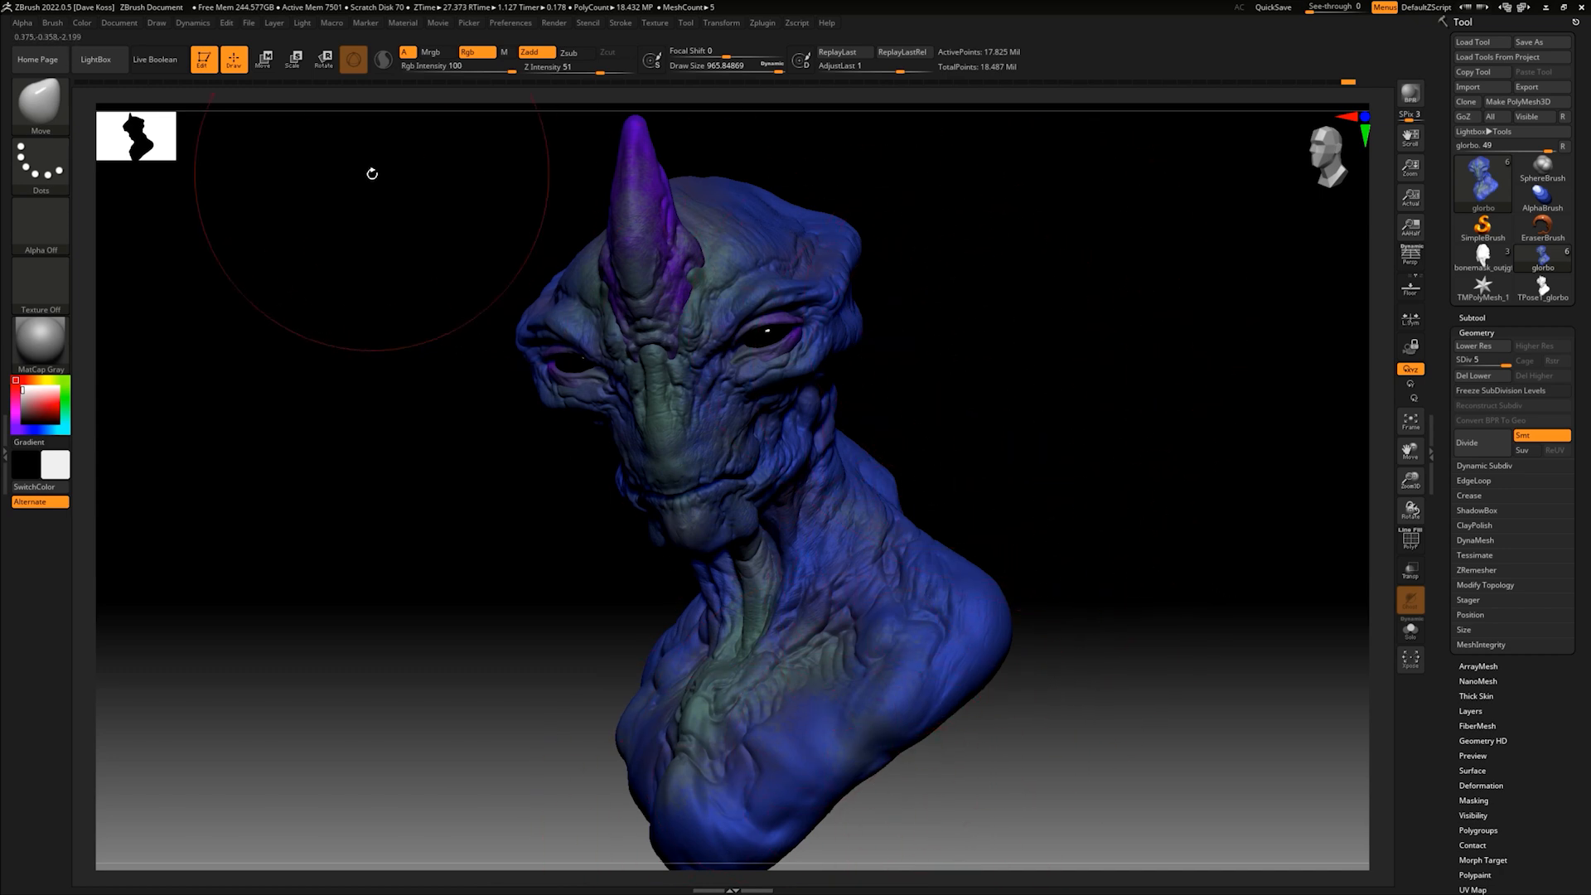
- Set SPix to 7, check the BPR ambient occlusion settings, and render the bust with BPR
left_click(554, 22)
left_click_drag(1405, 120, 1422, 120)
left_click(555, 23)
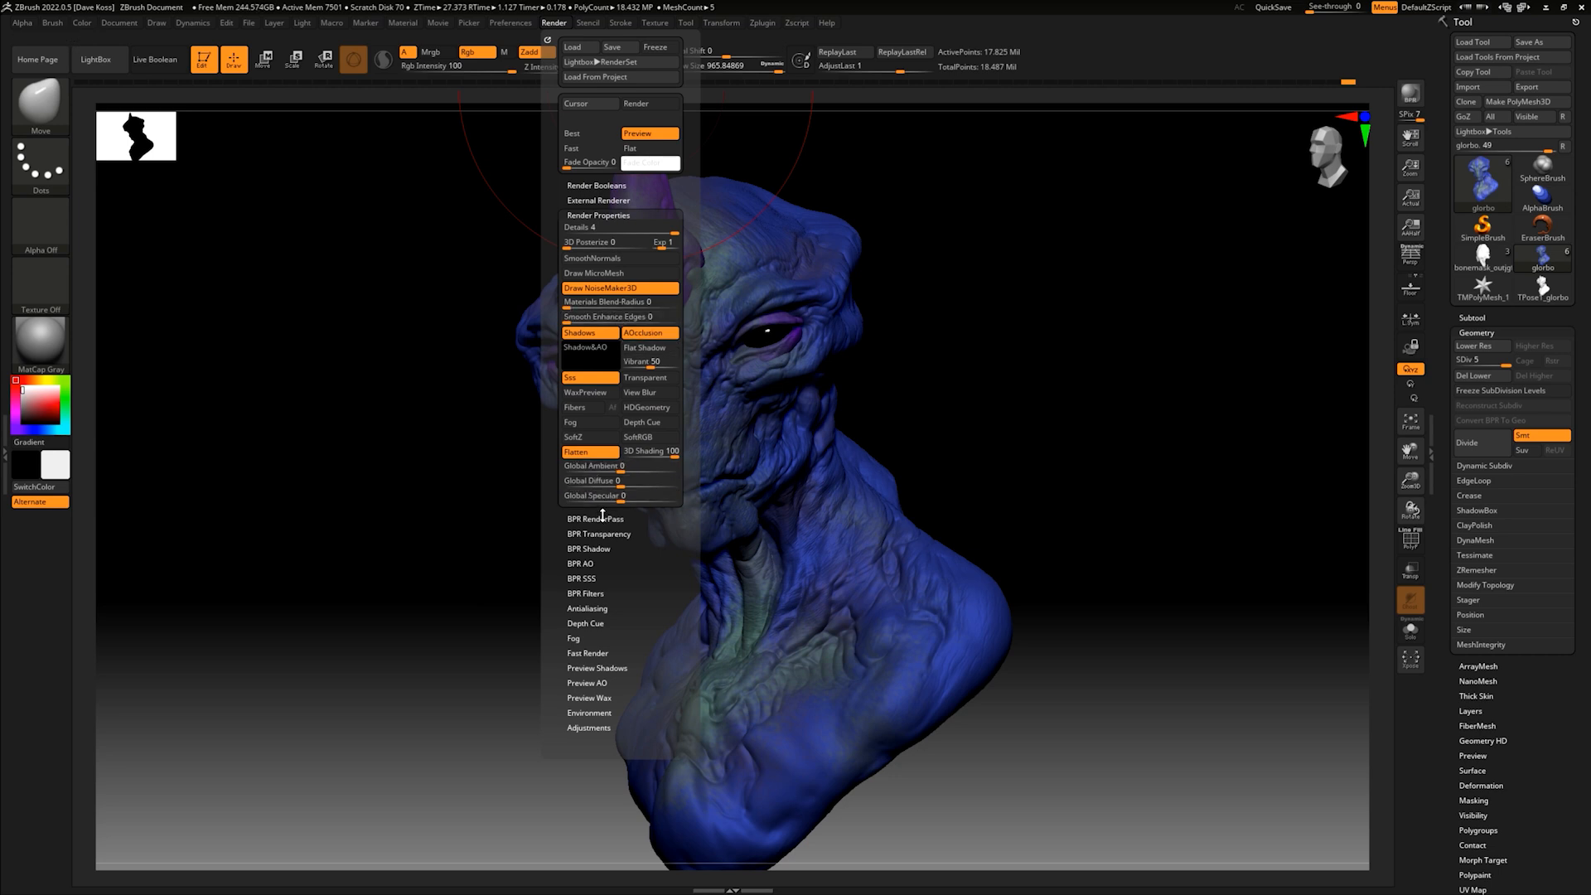
left_click(605, 520)
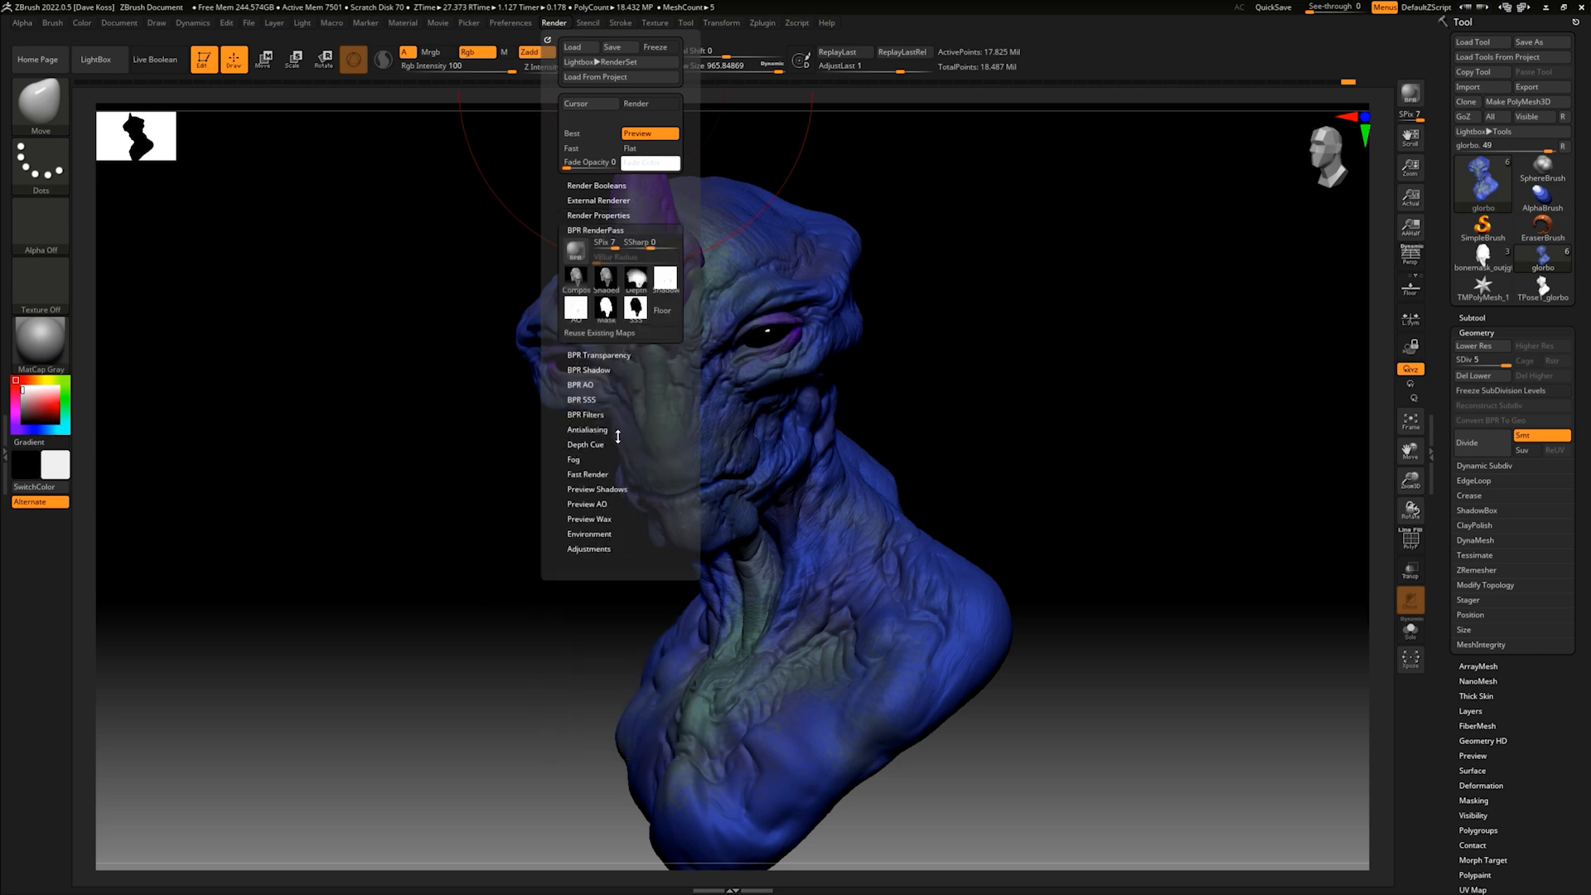
left_click(586, 385)
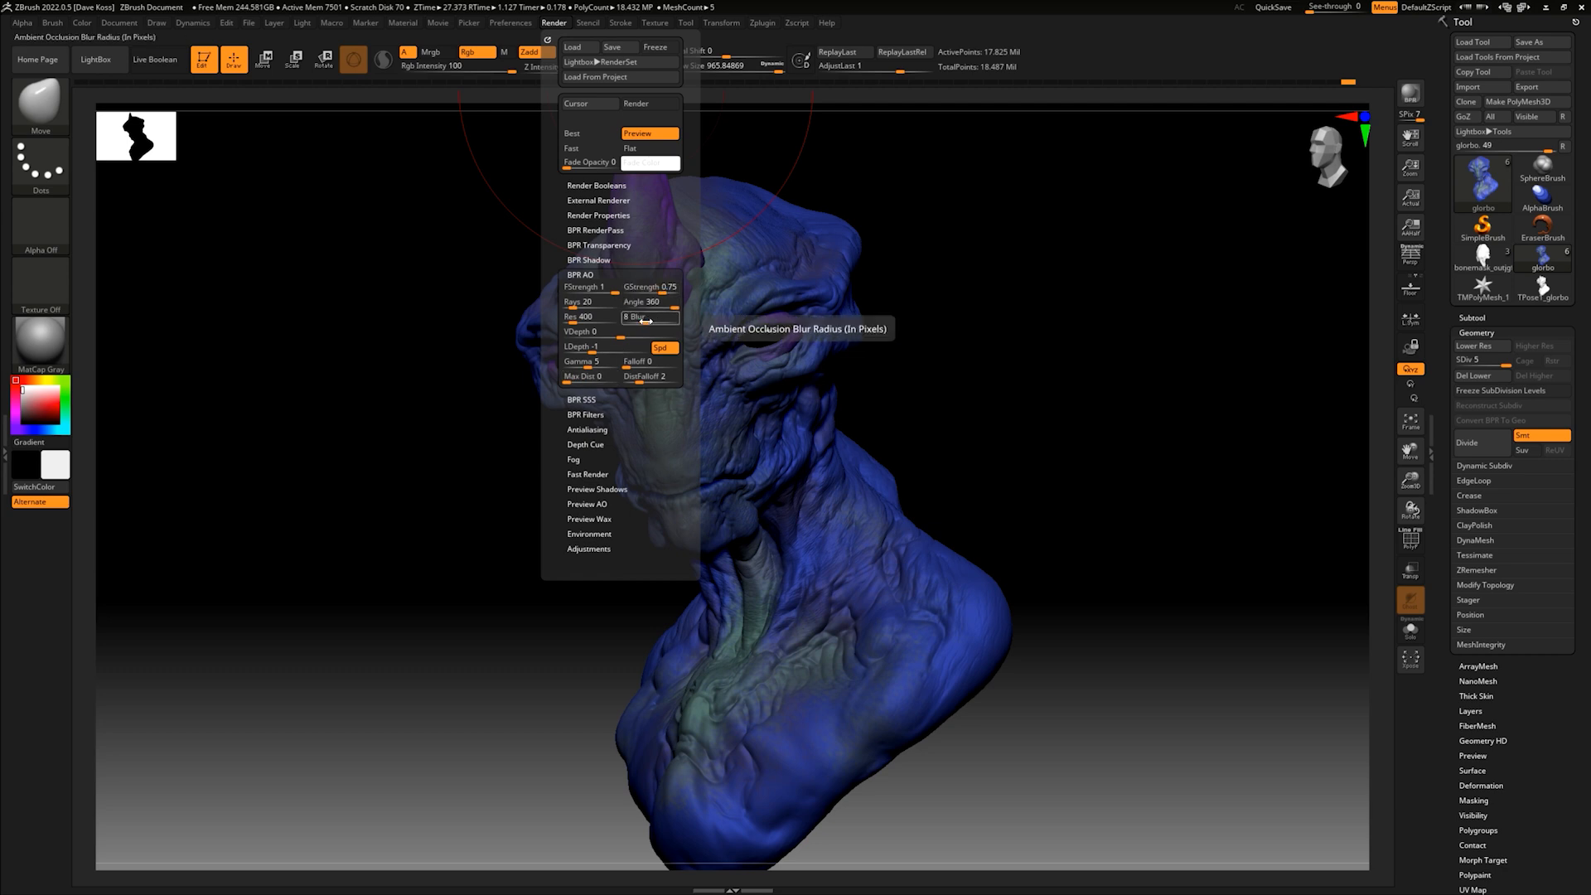
left_click(586, 275)
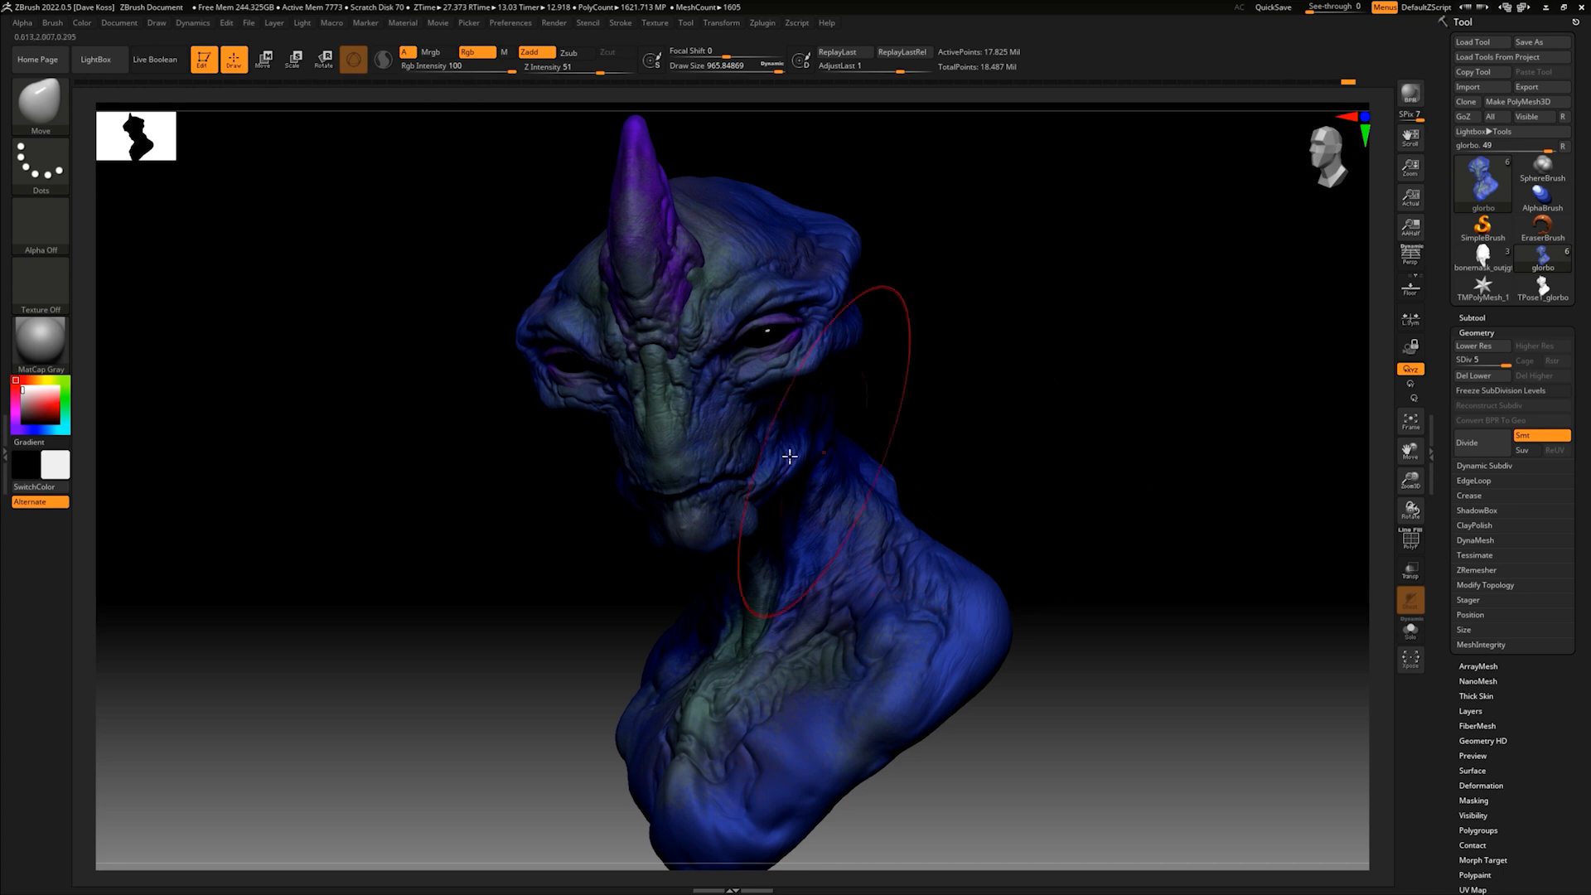
- Start Photoshop from the desktop, then return to ZBrush and restore its window to full screen
left_click(1564, 8)
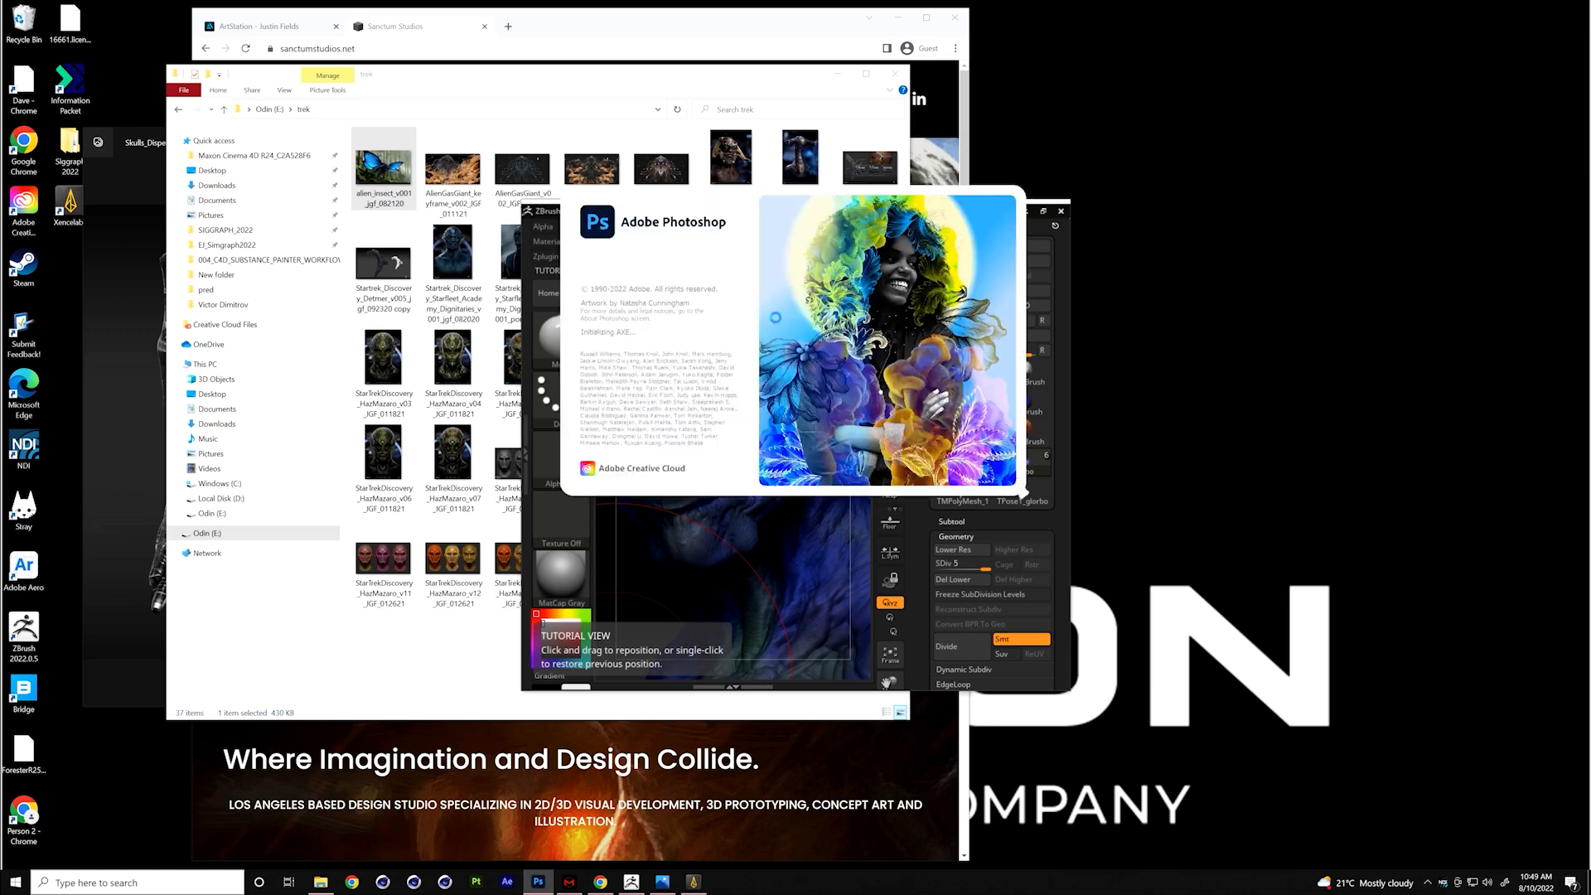
left_click(630, 882)
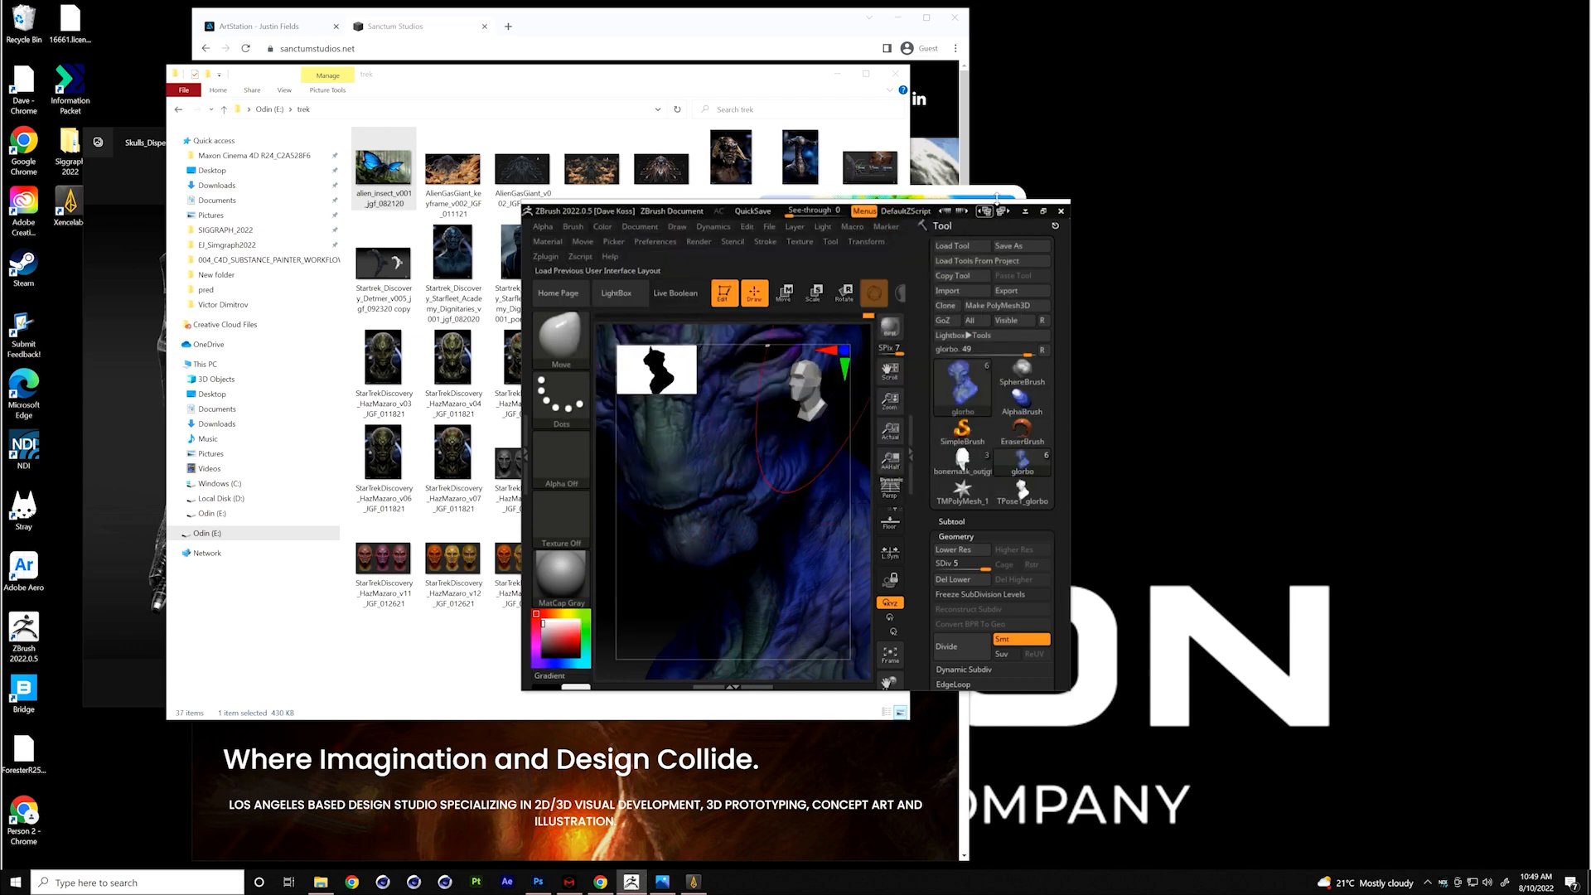
left_click(1043, 211)
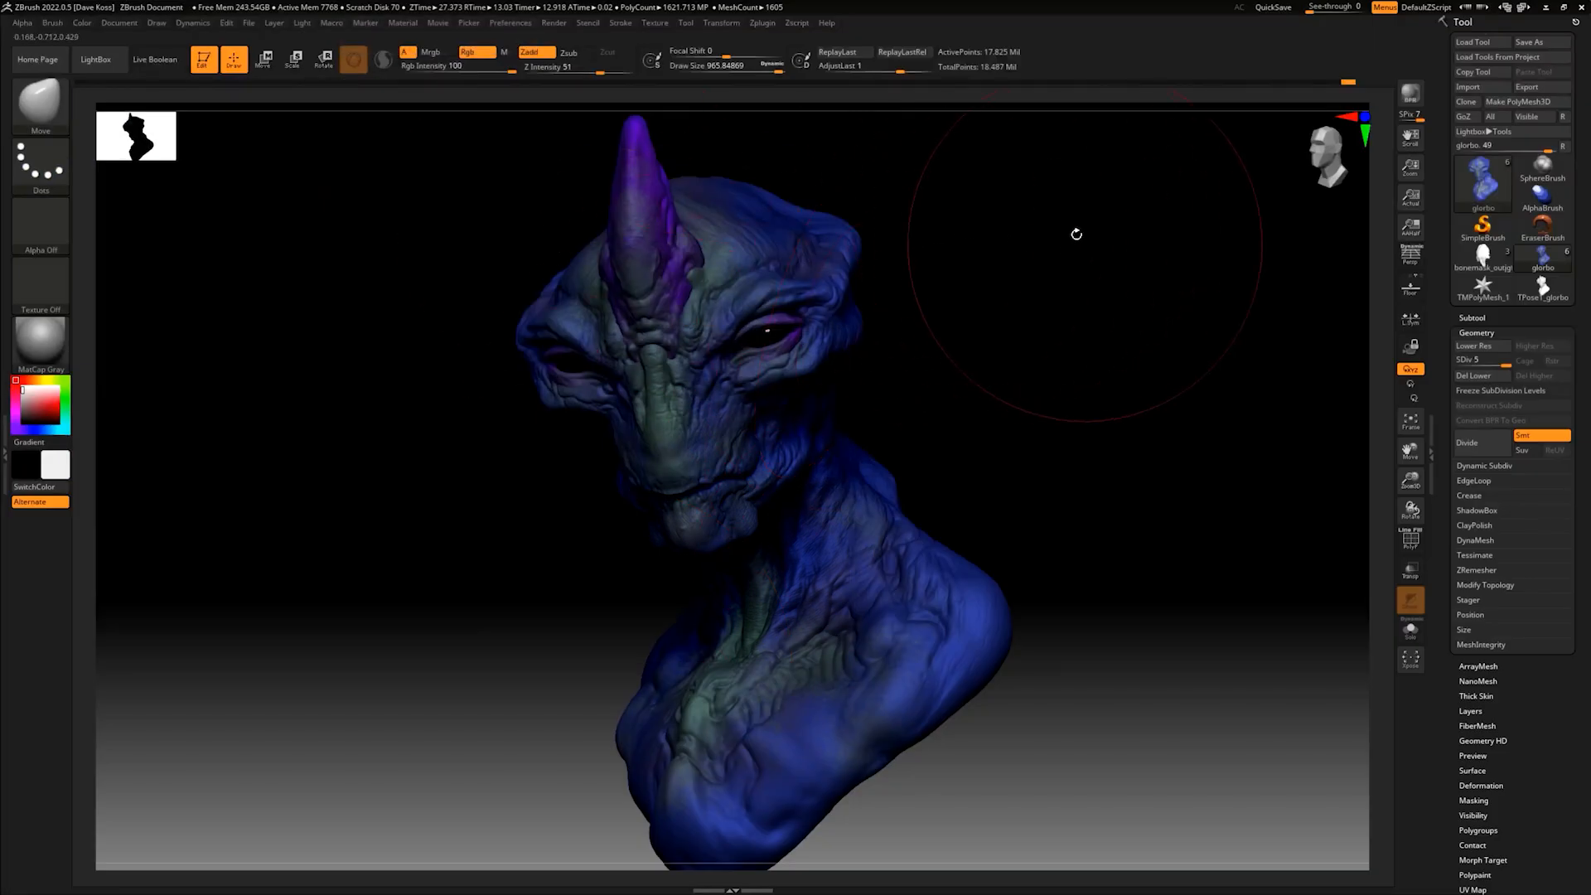
- Export the Composite render pass as a JPEG named BPR_Composite at the full 4244 by 2560 size, quality 100
left_click(564, 25)
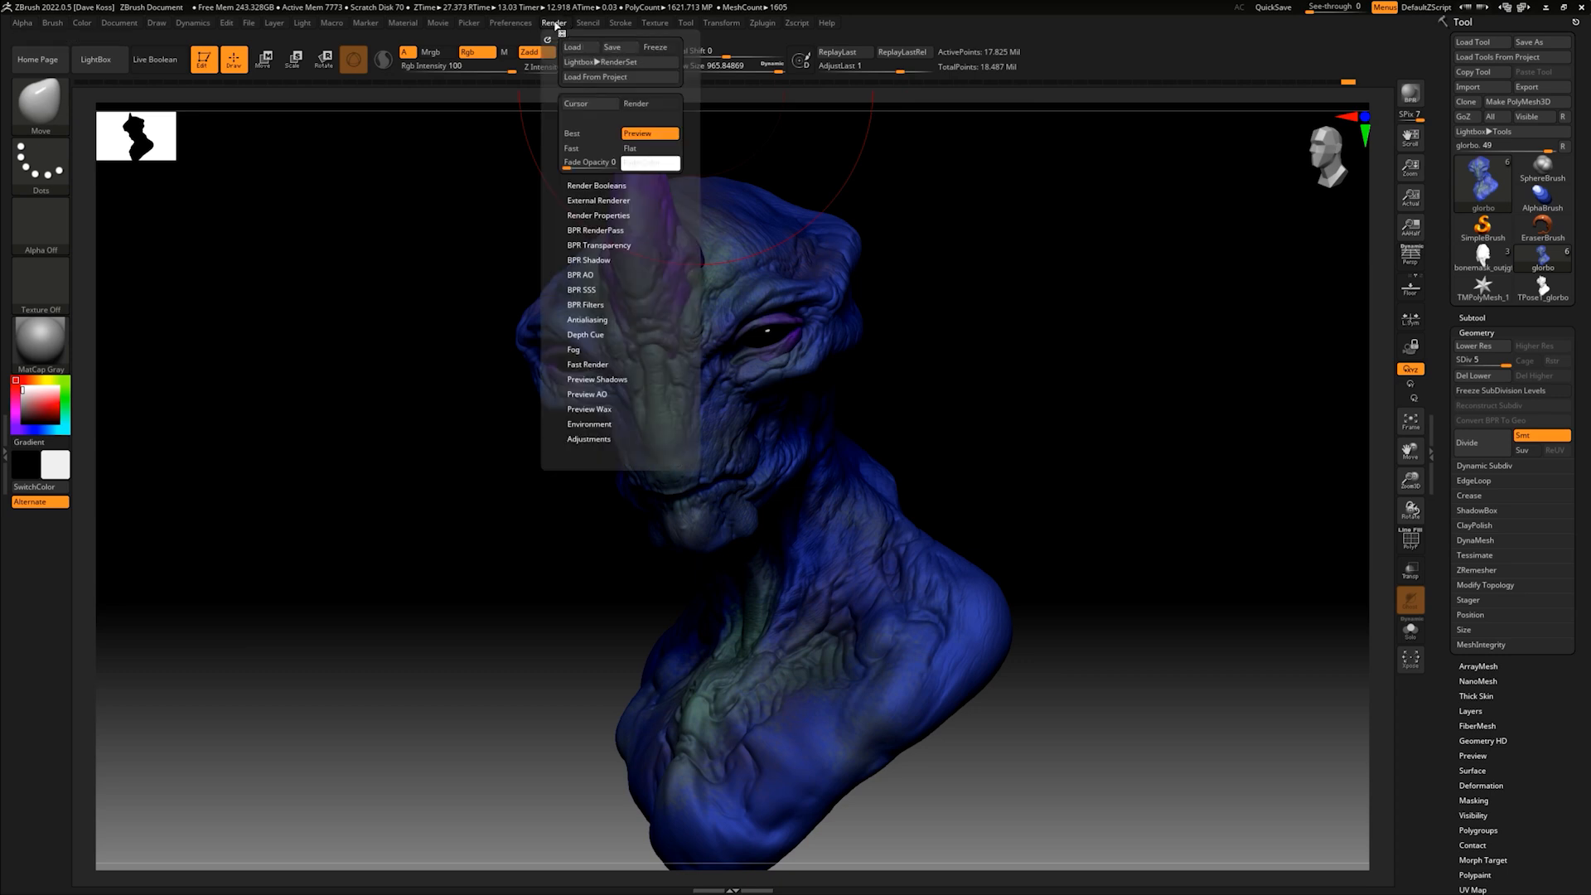
left_click(595, 230)
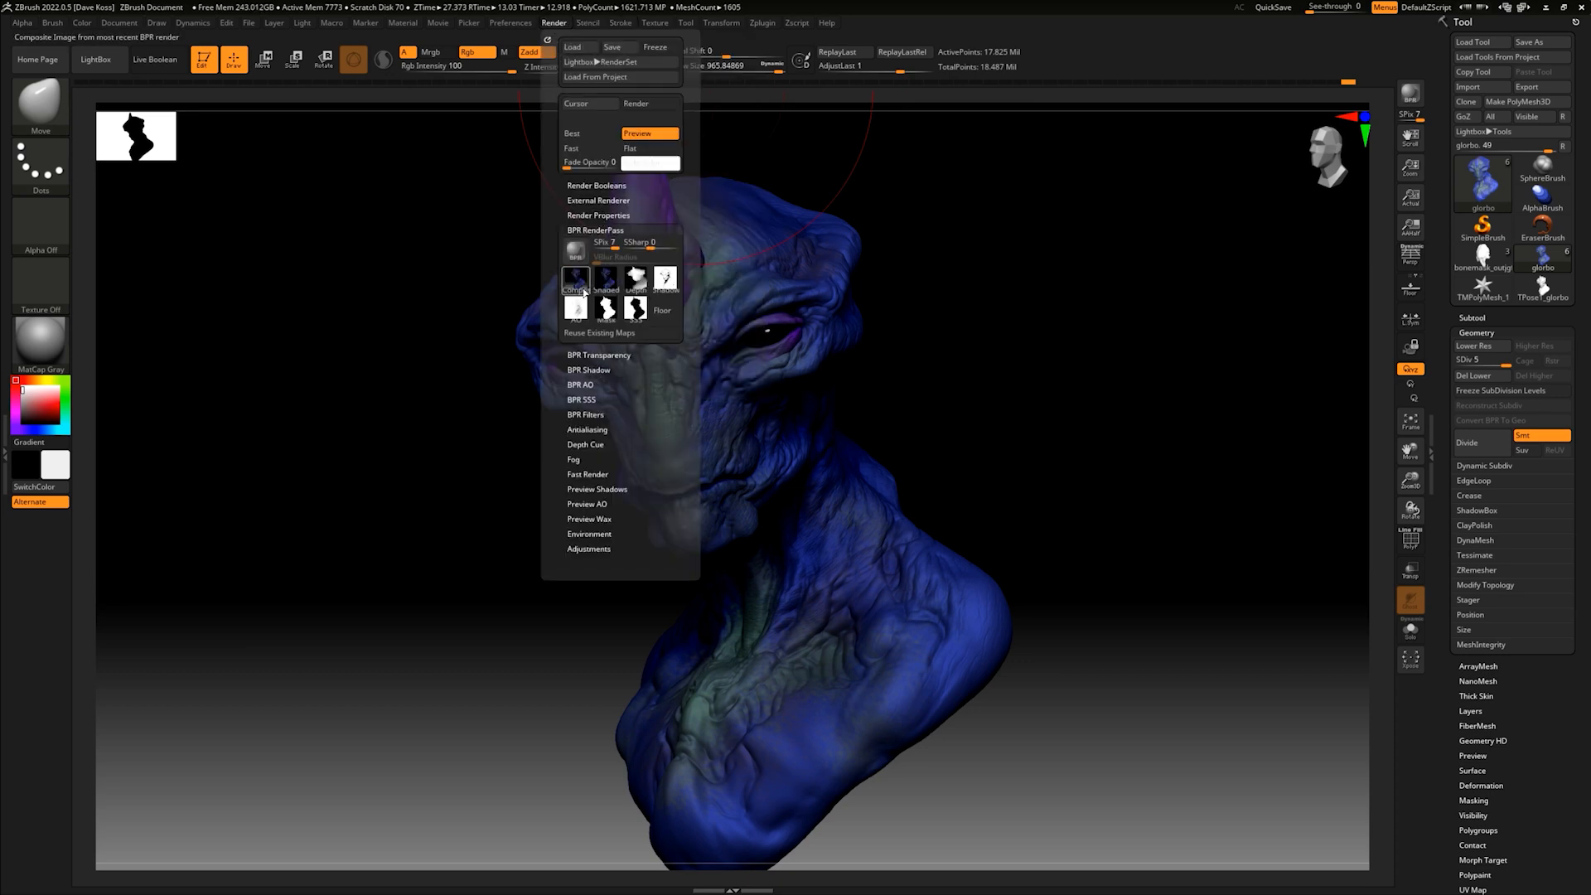
left_click(581, 287)
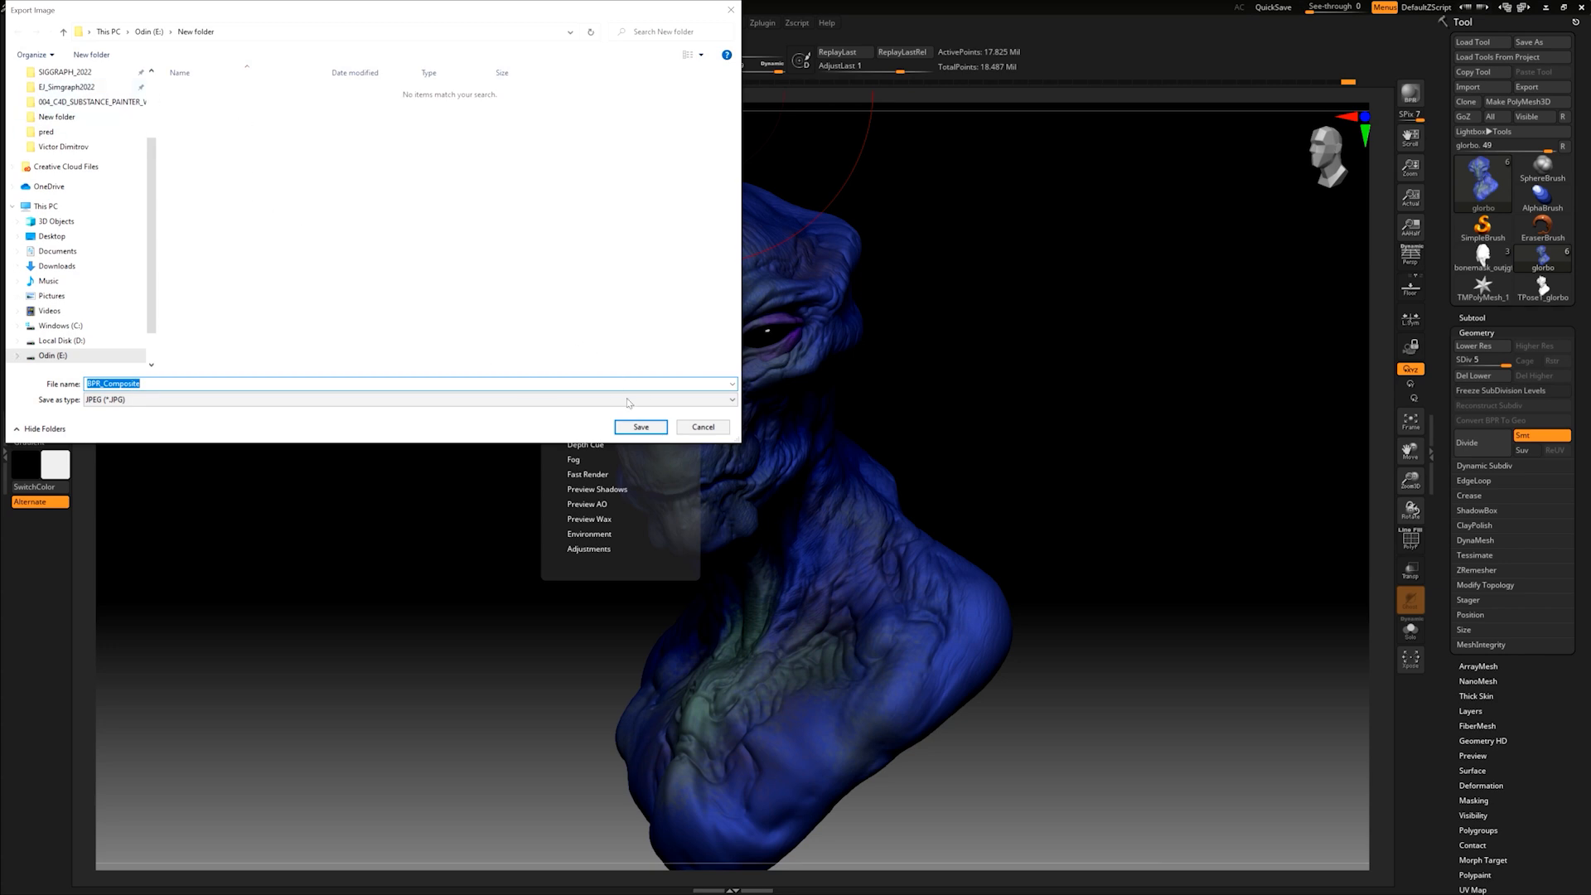
left_click(641, 428)
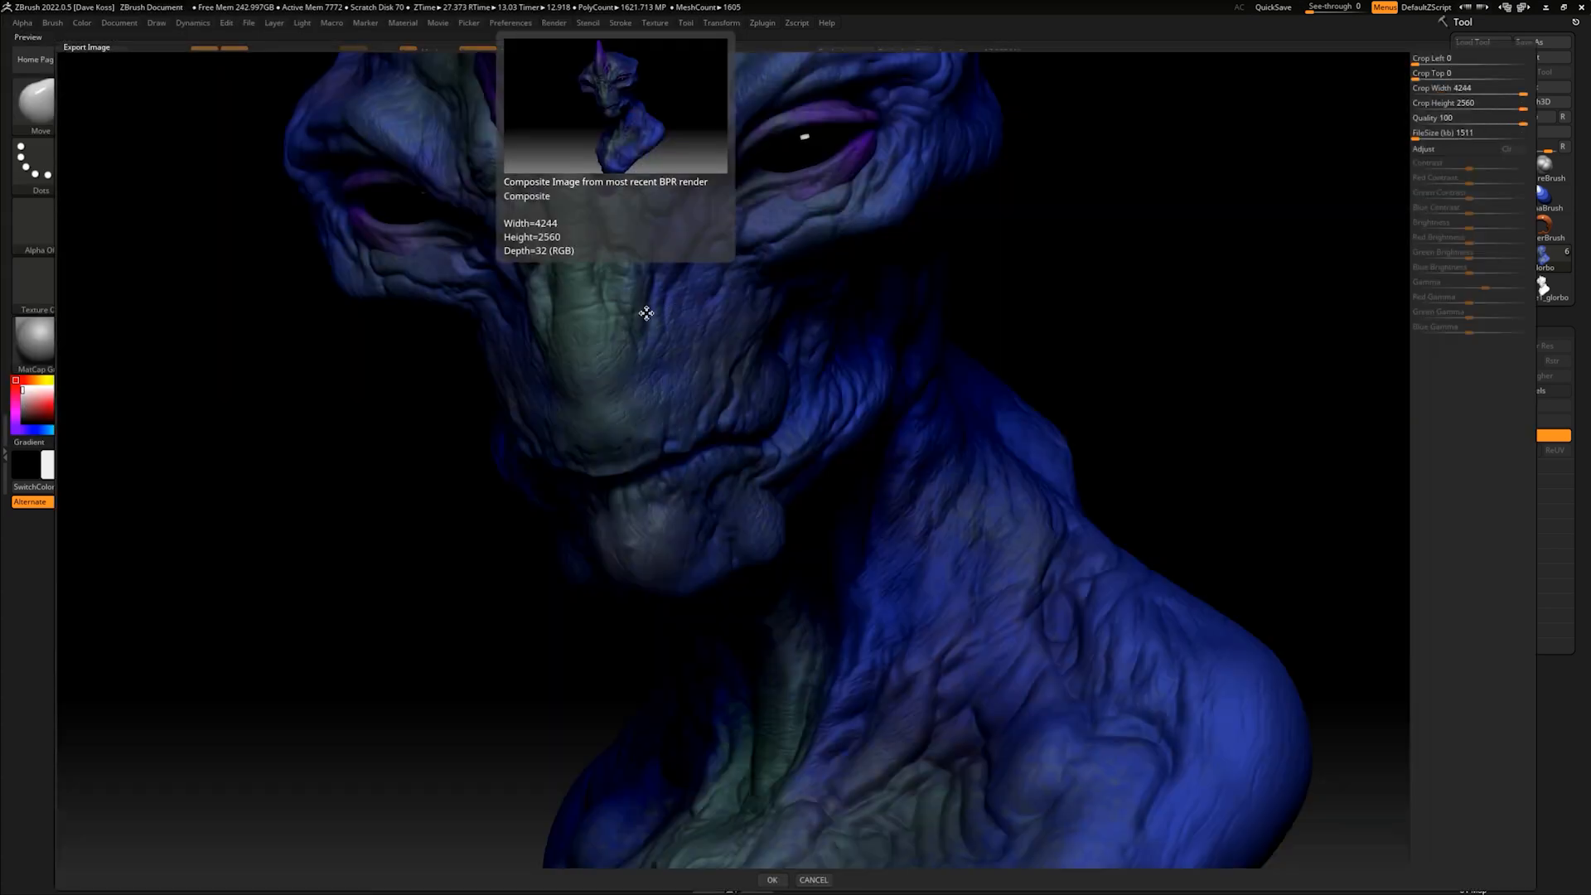
left_click(772, 880)
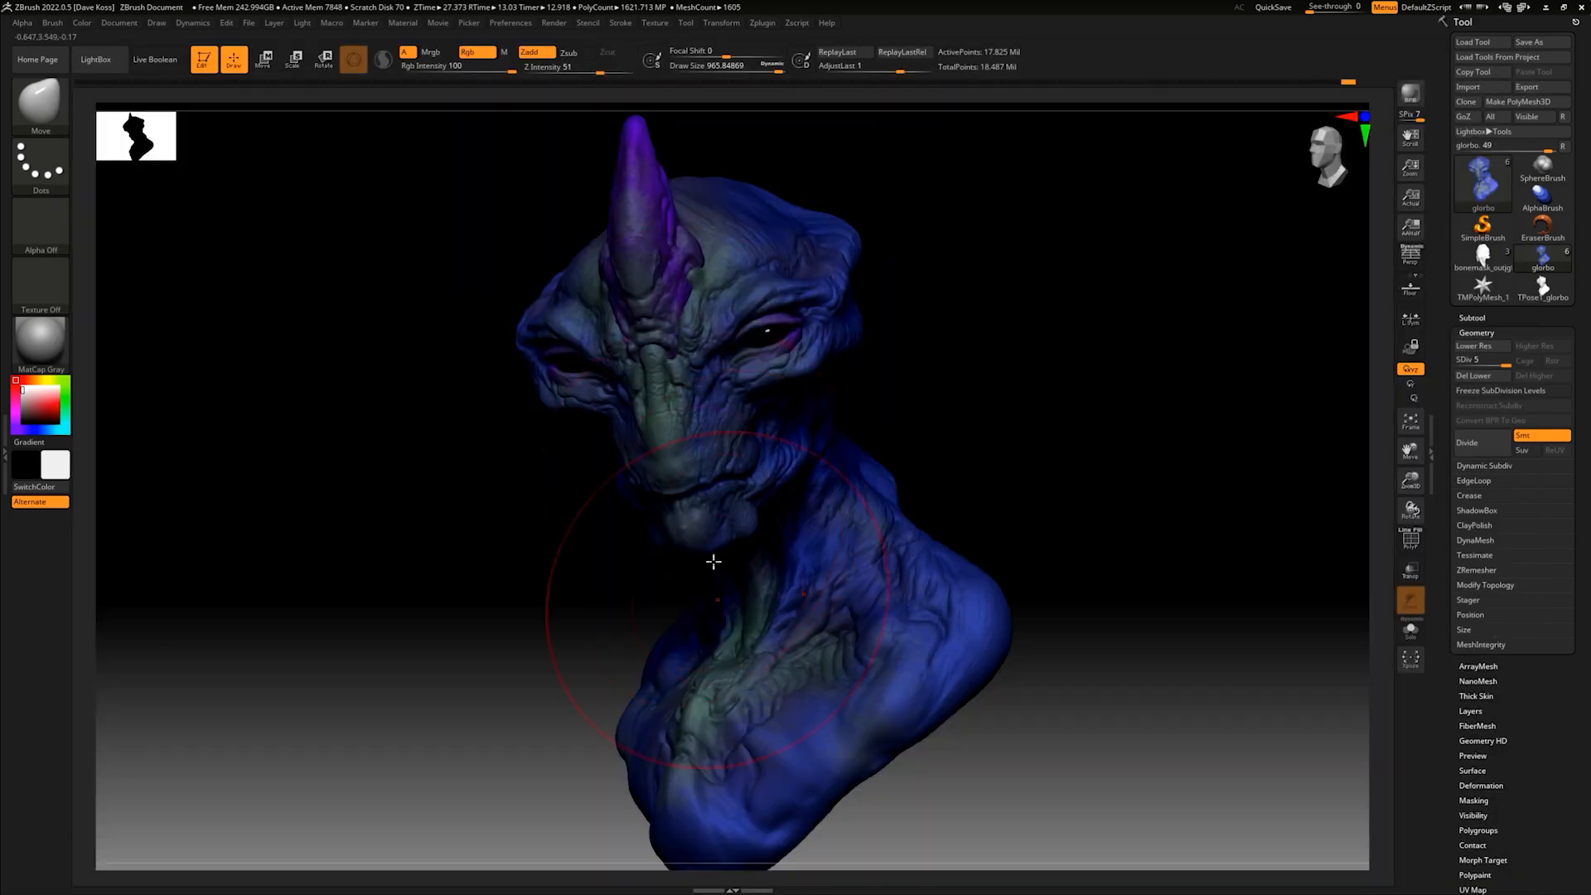
- Export the Shaded render pass as a JPEG named BPR_Render, accepting the export settings
left_click(554, 23)
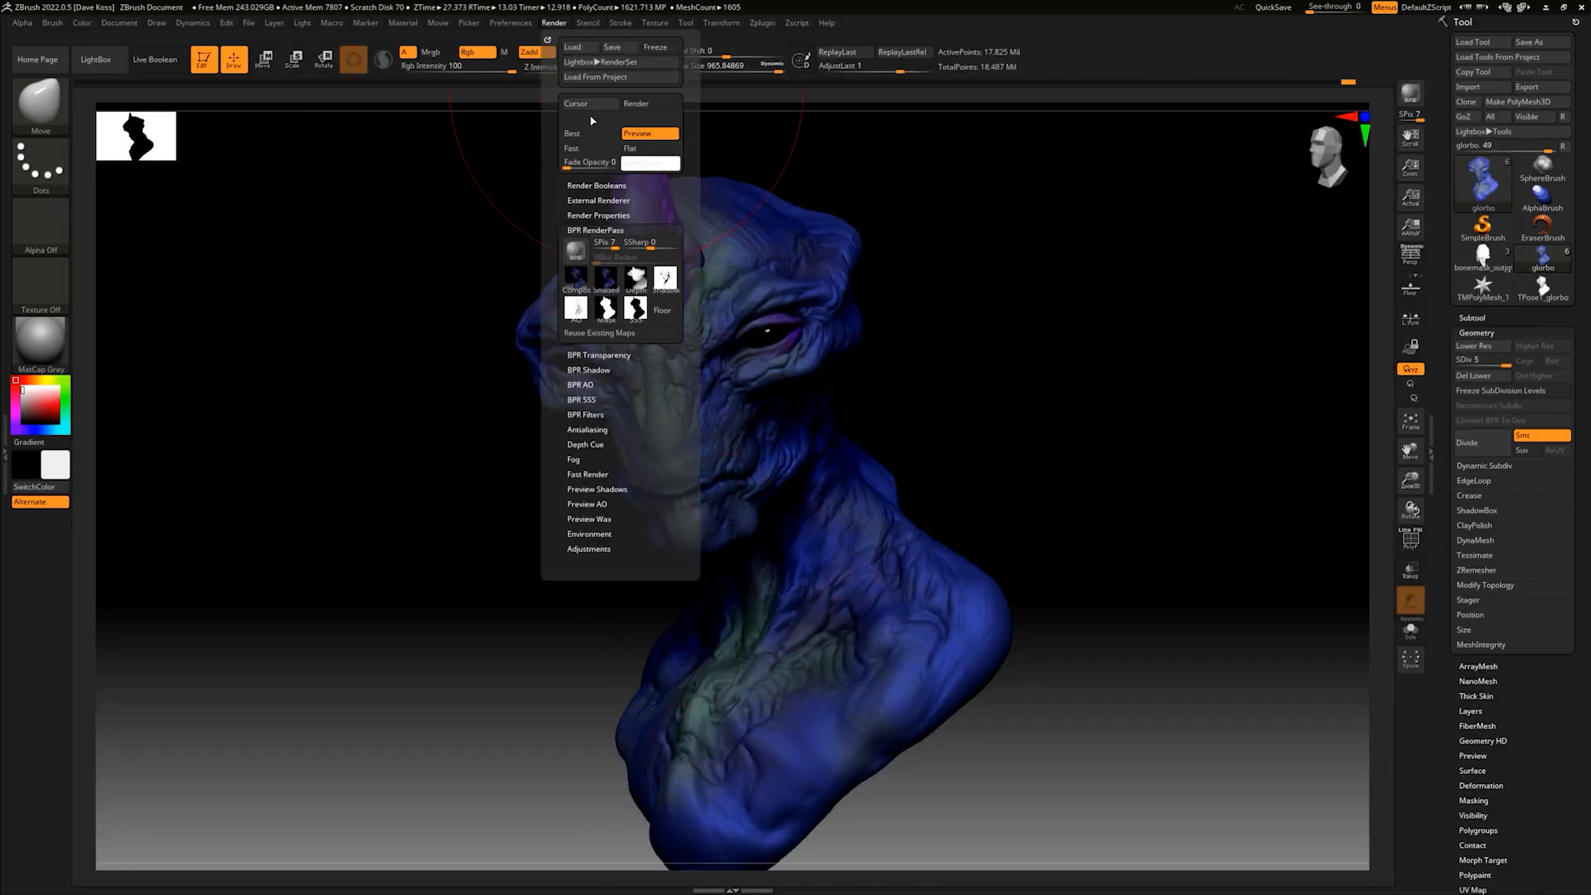
left_click(606, 280)
left_click(643, 426)
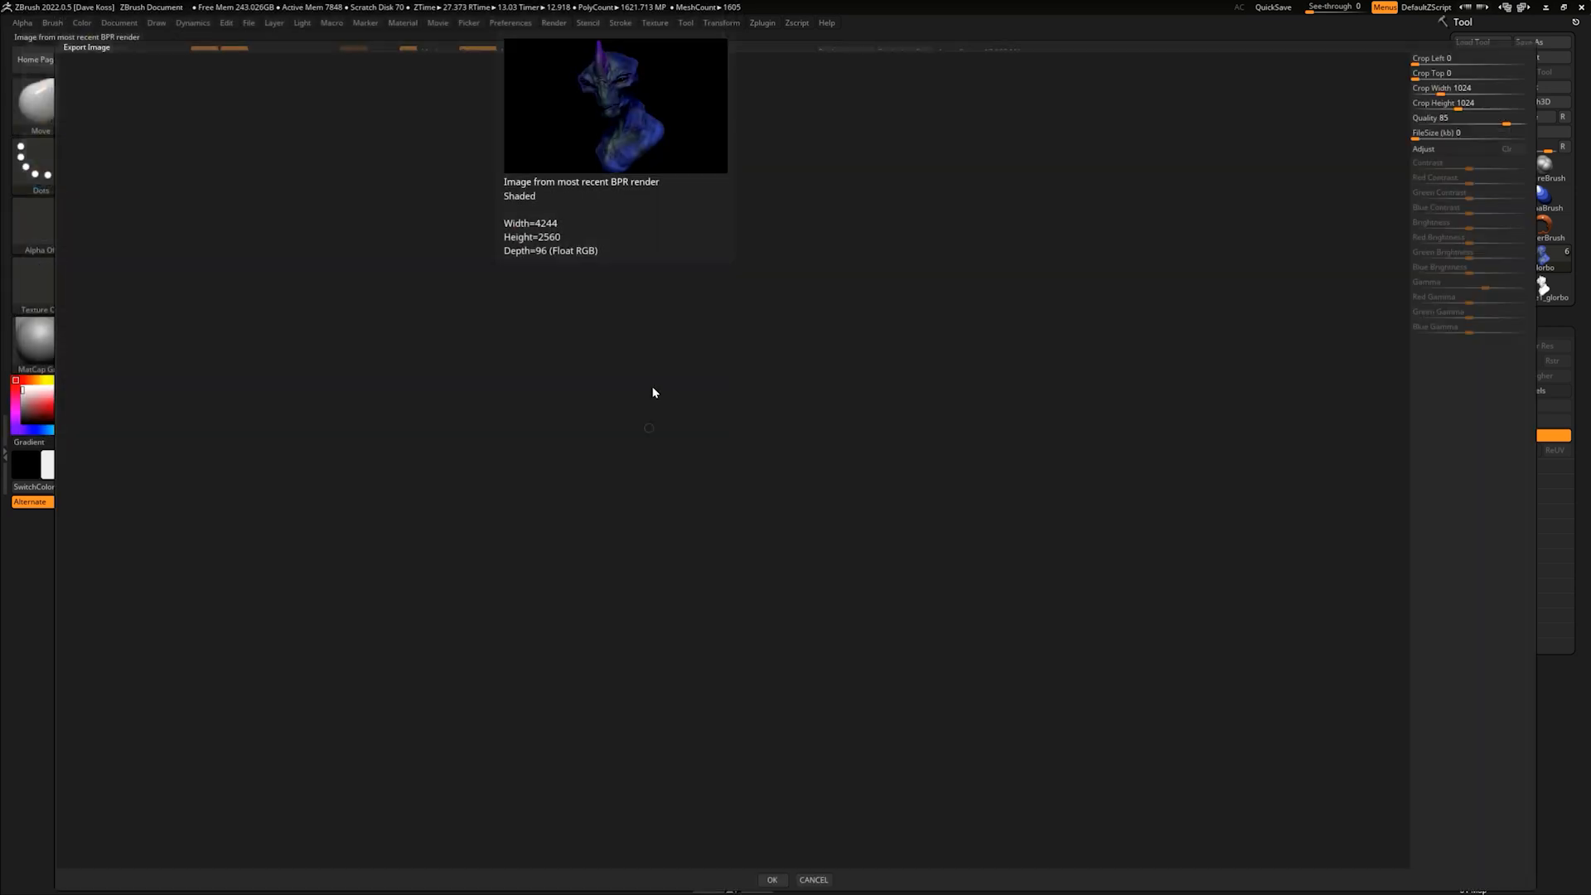
key("Return")
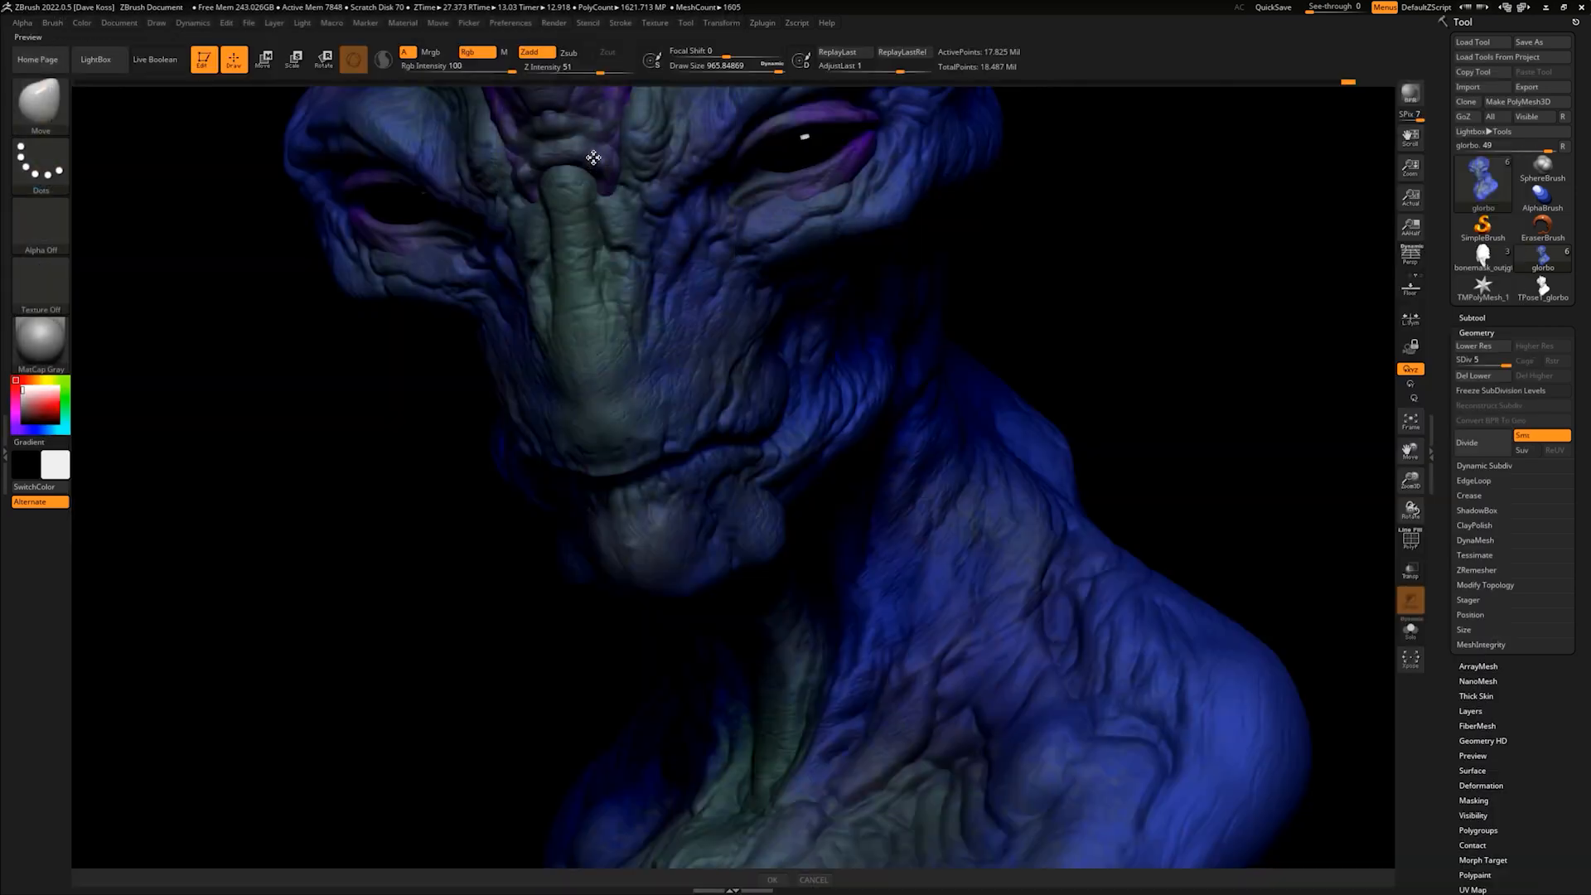
- Export the Shadow and AO render passes as Photoshop files named BPR_Shadow and BPR_AO
left_click(556, 24)
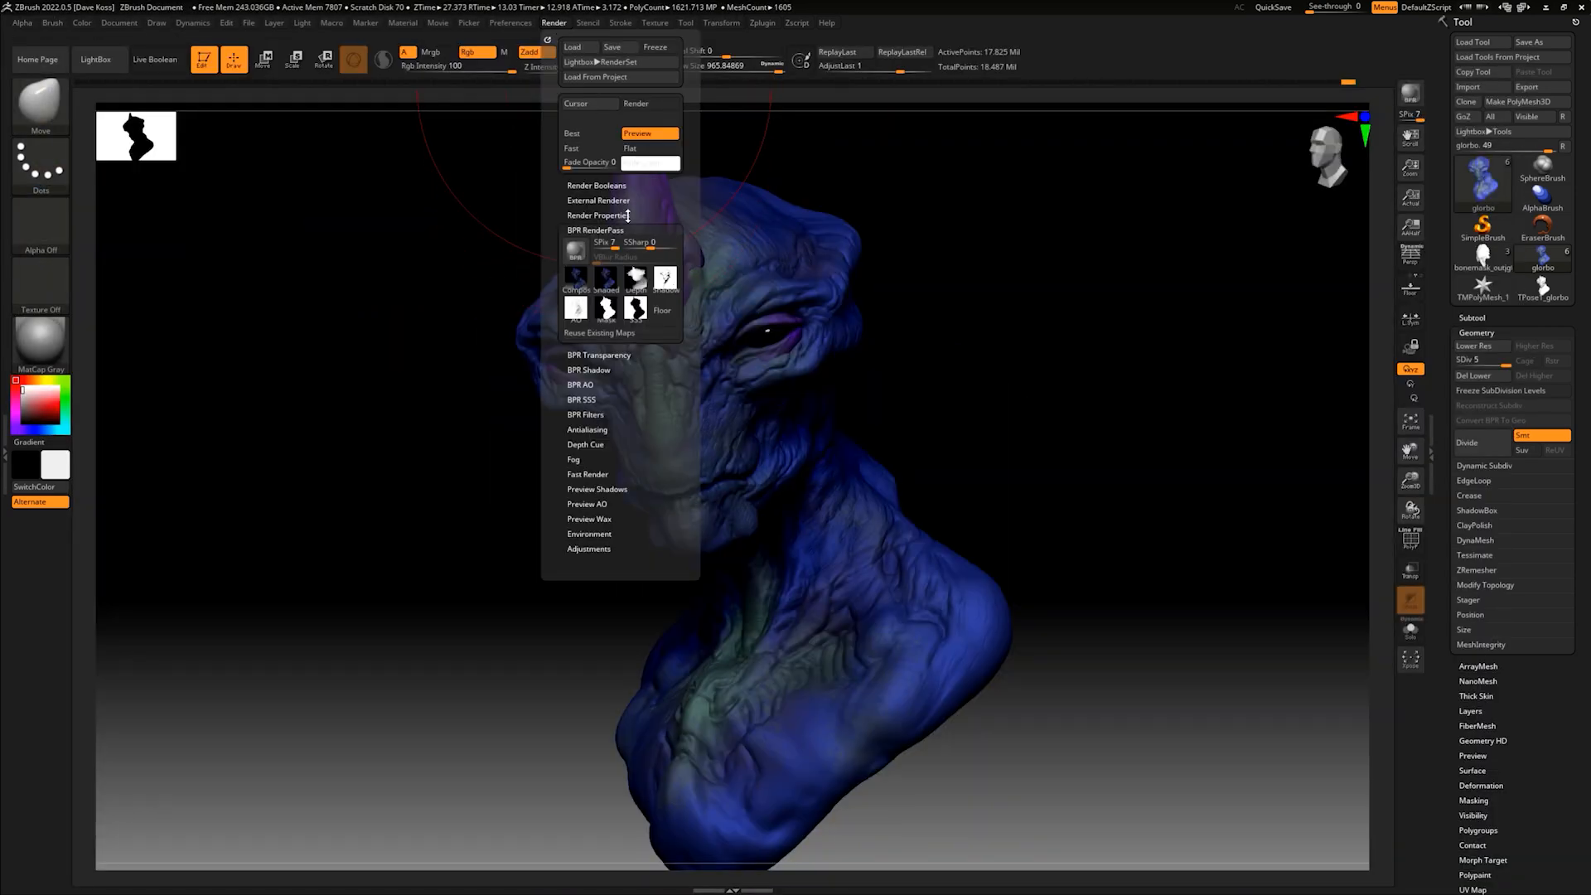
left_click(664, 279)
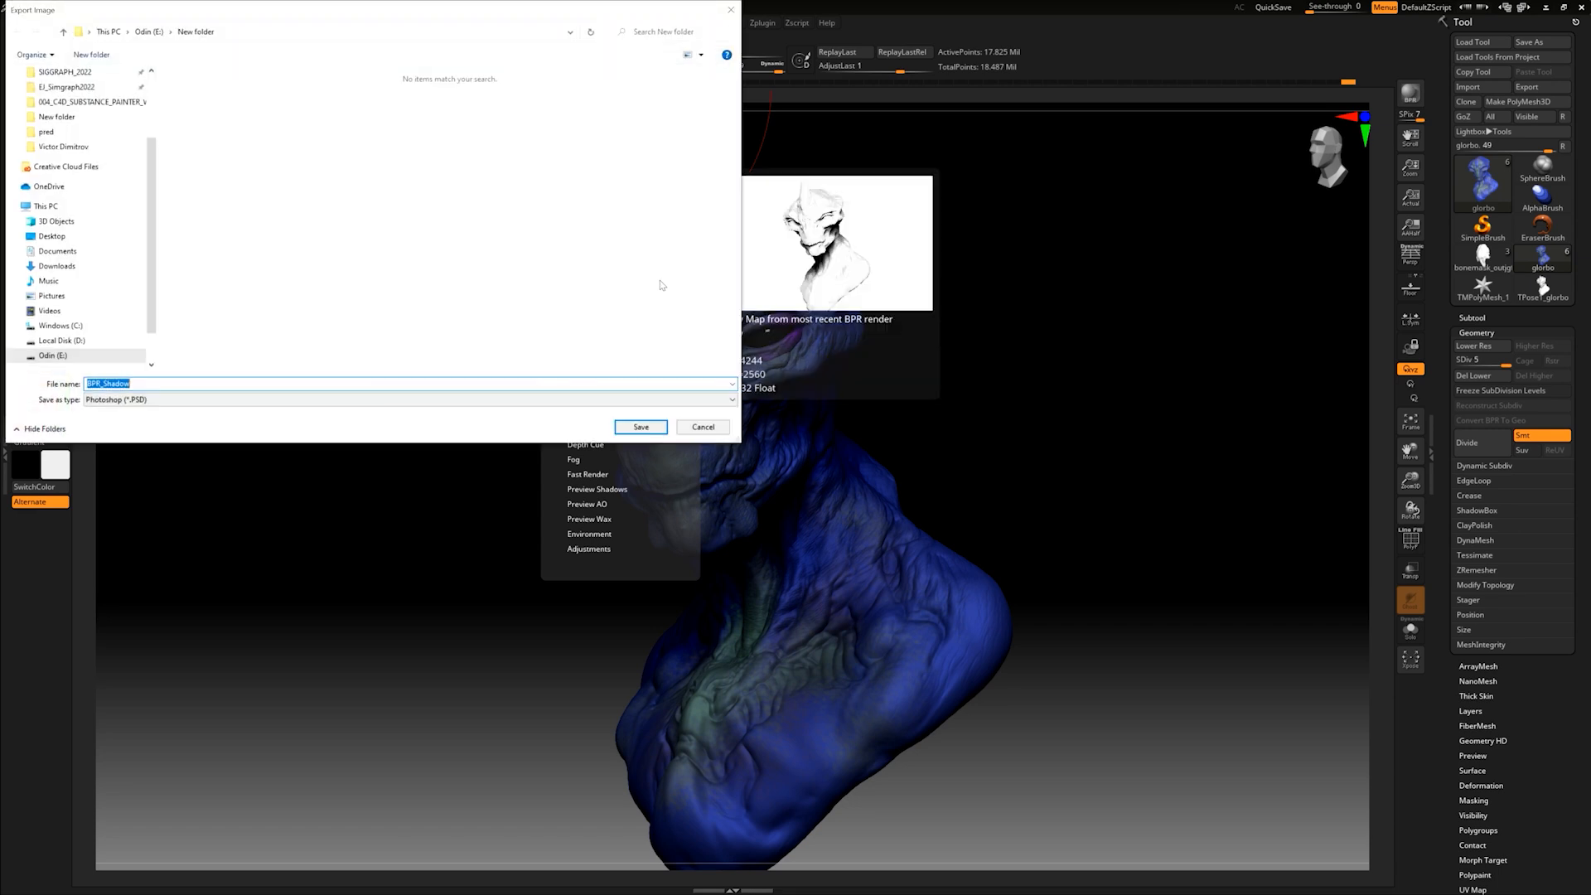
left_click(643, 428)
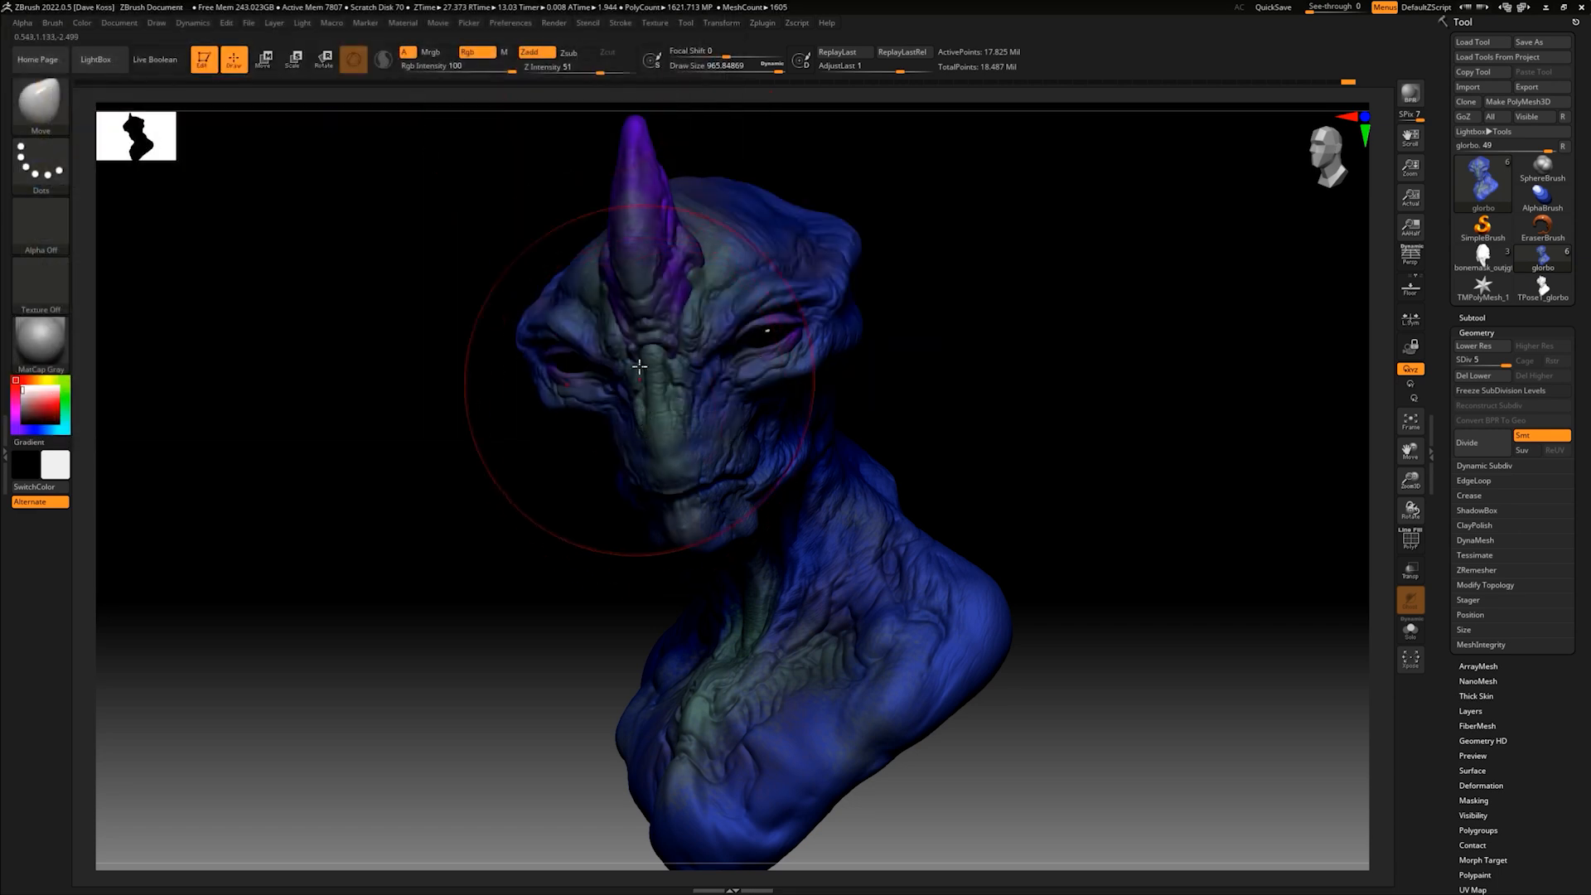
left_click(557, 24)
left_click(582, 313)
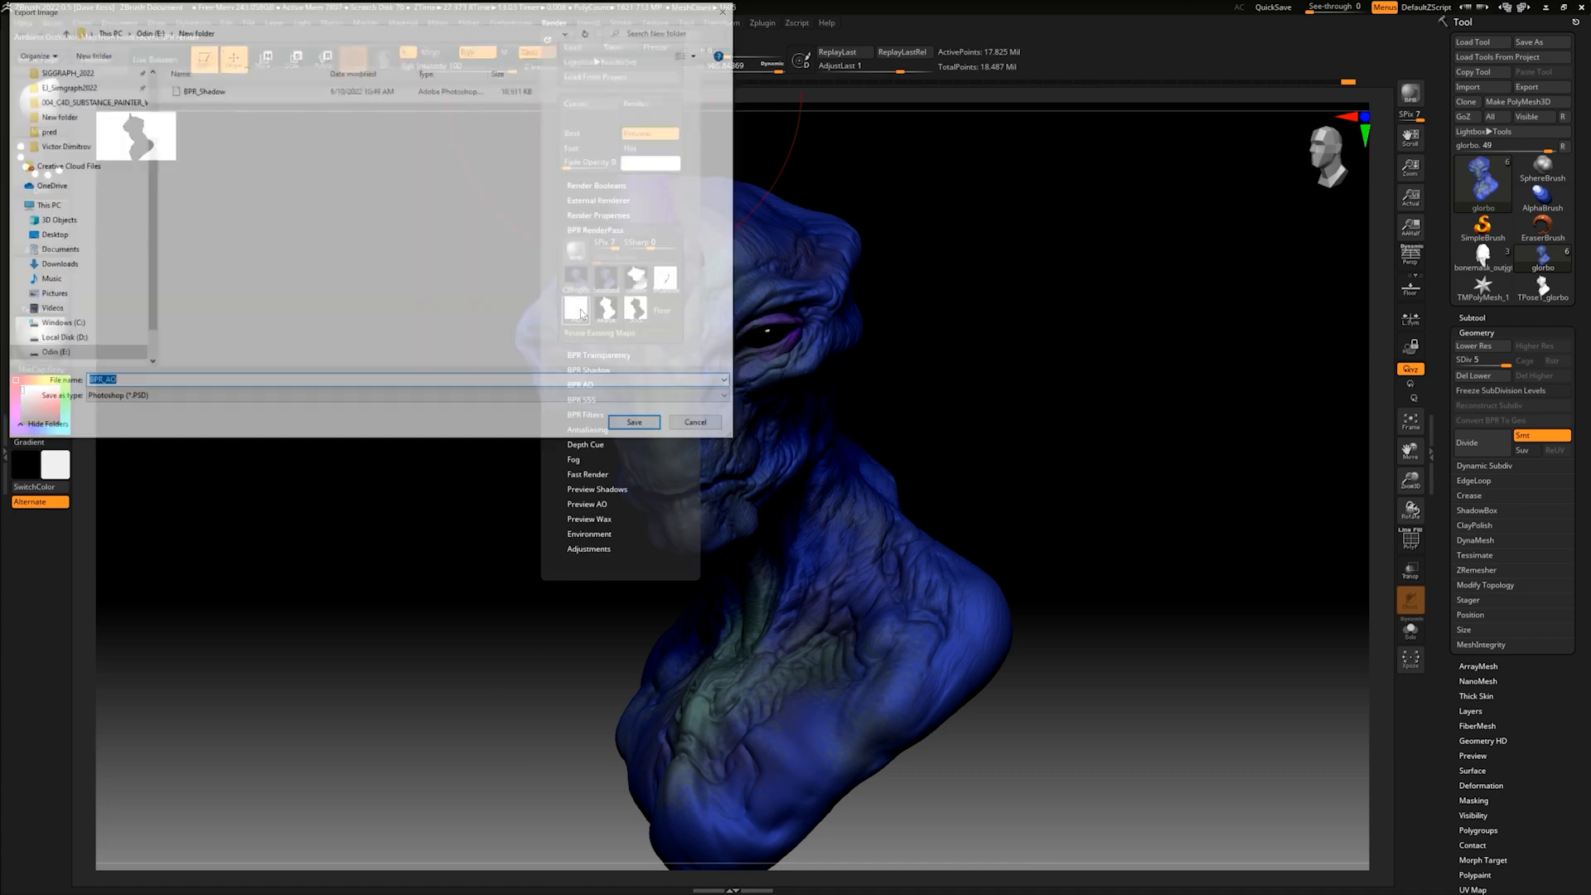
left_click(642, 427)
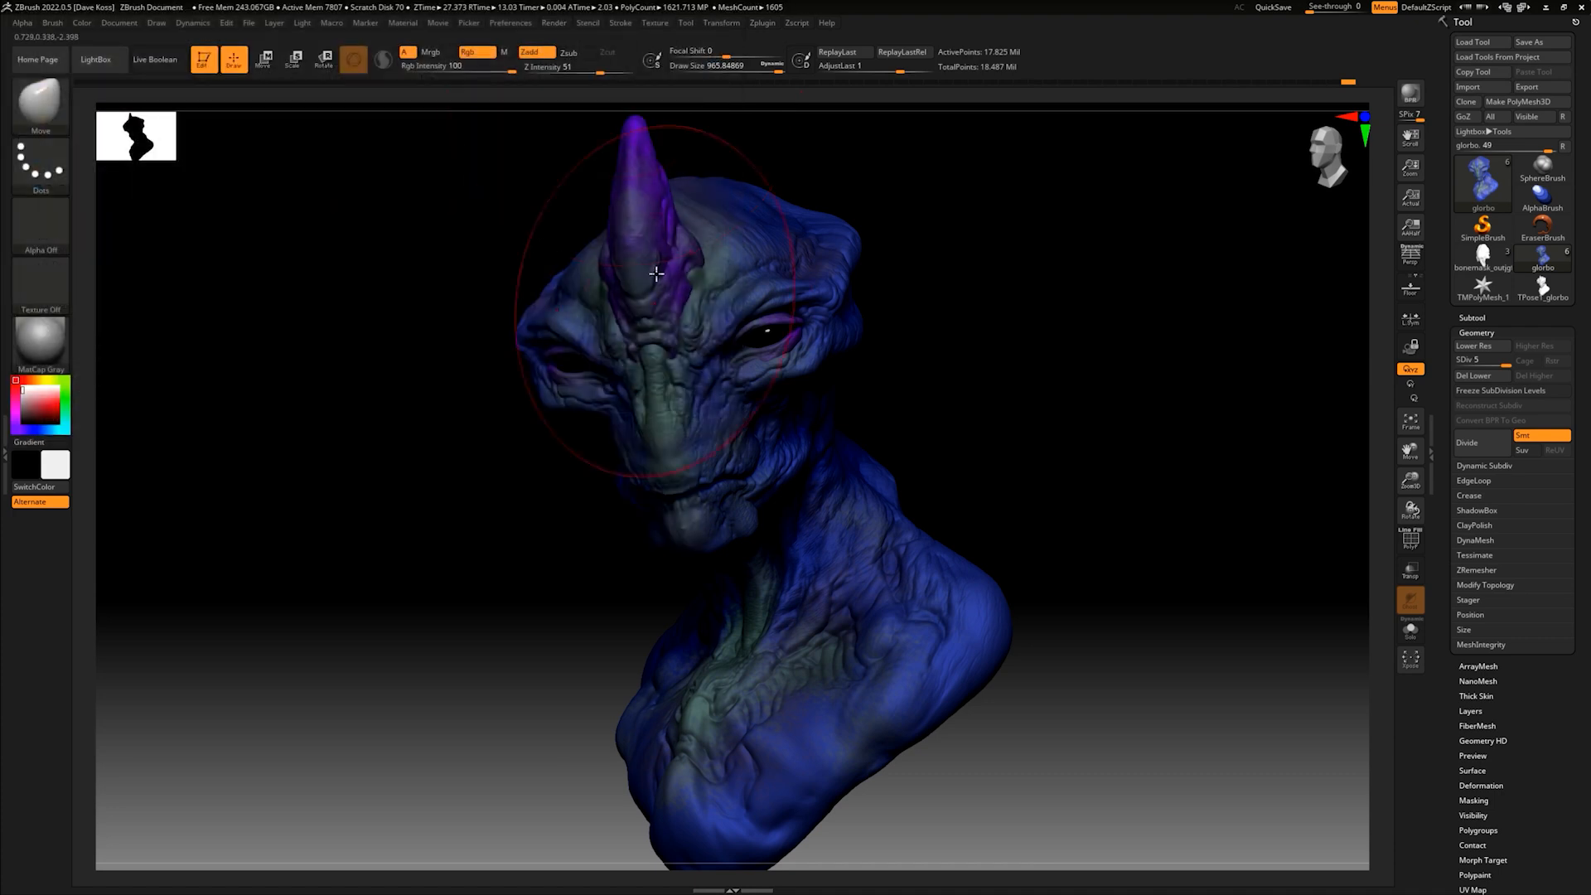
- Export the Mask and SSS render passes as Photoshop files named BPR_Mask and BPR_SSS
left_click(554, 24)
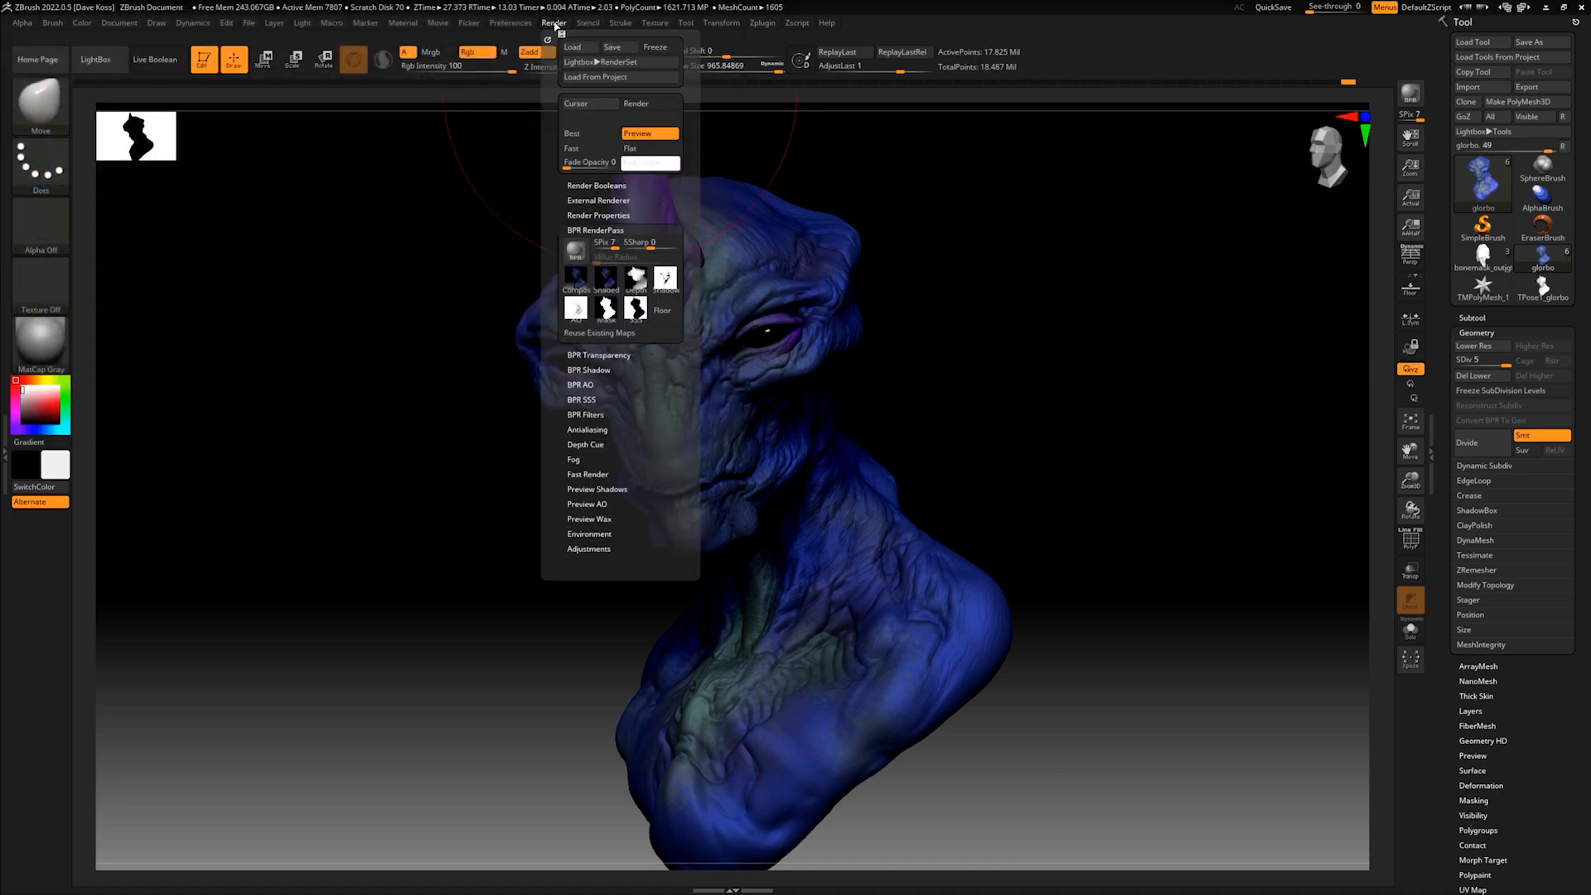
left_click(614, 307)
left_click(641, 426)
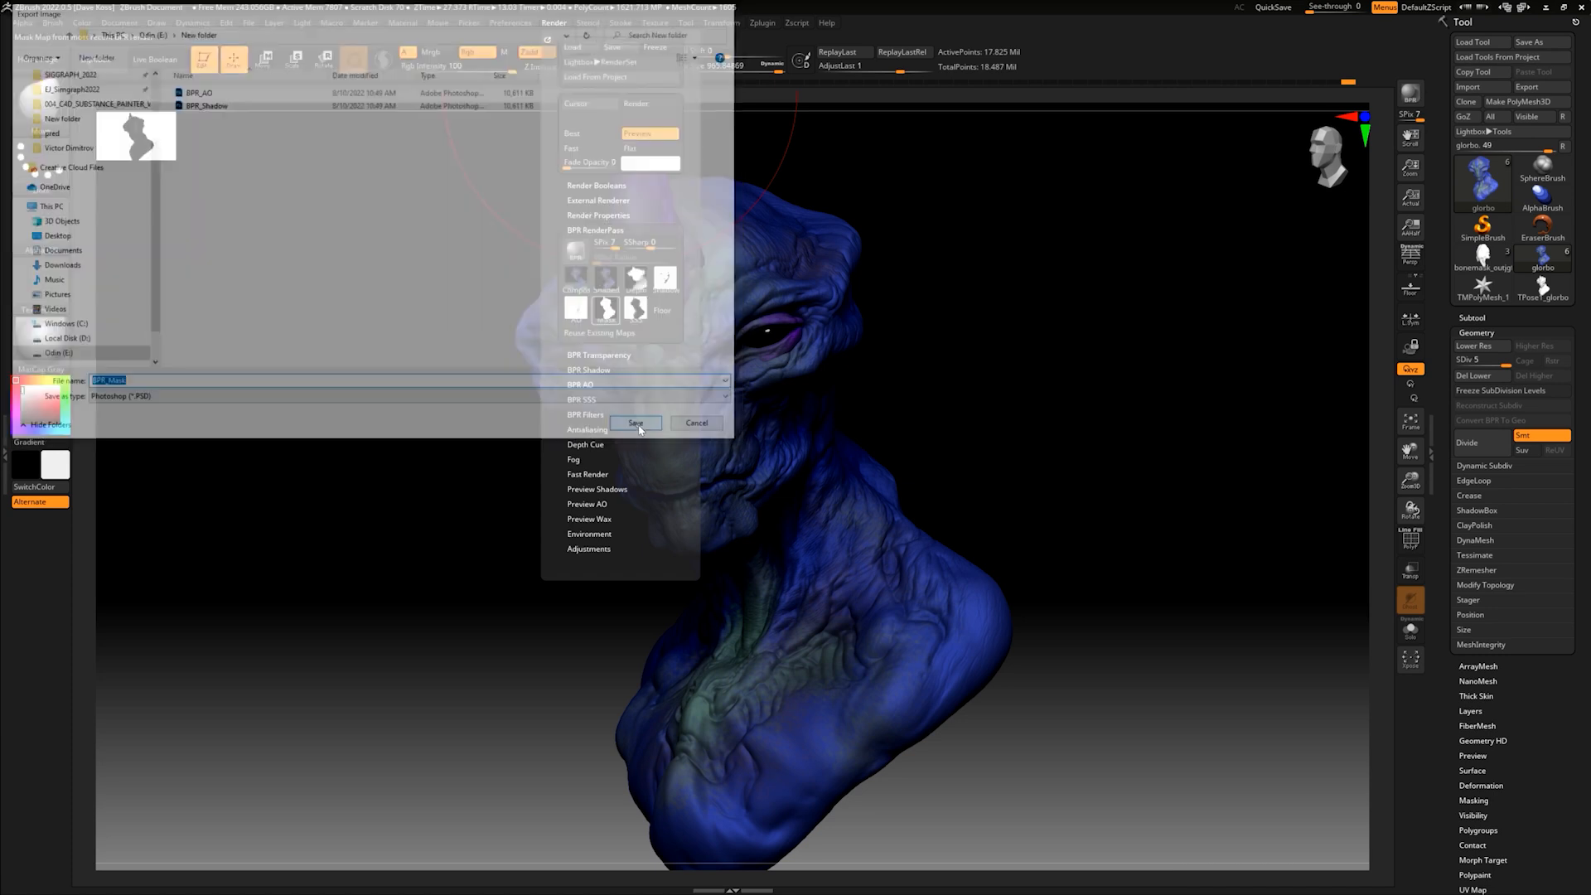
left_click(555, 24)
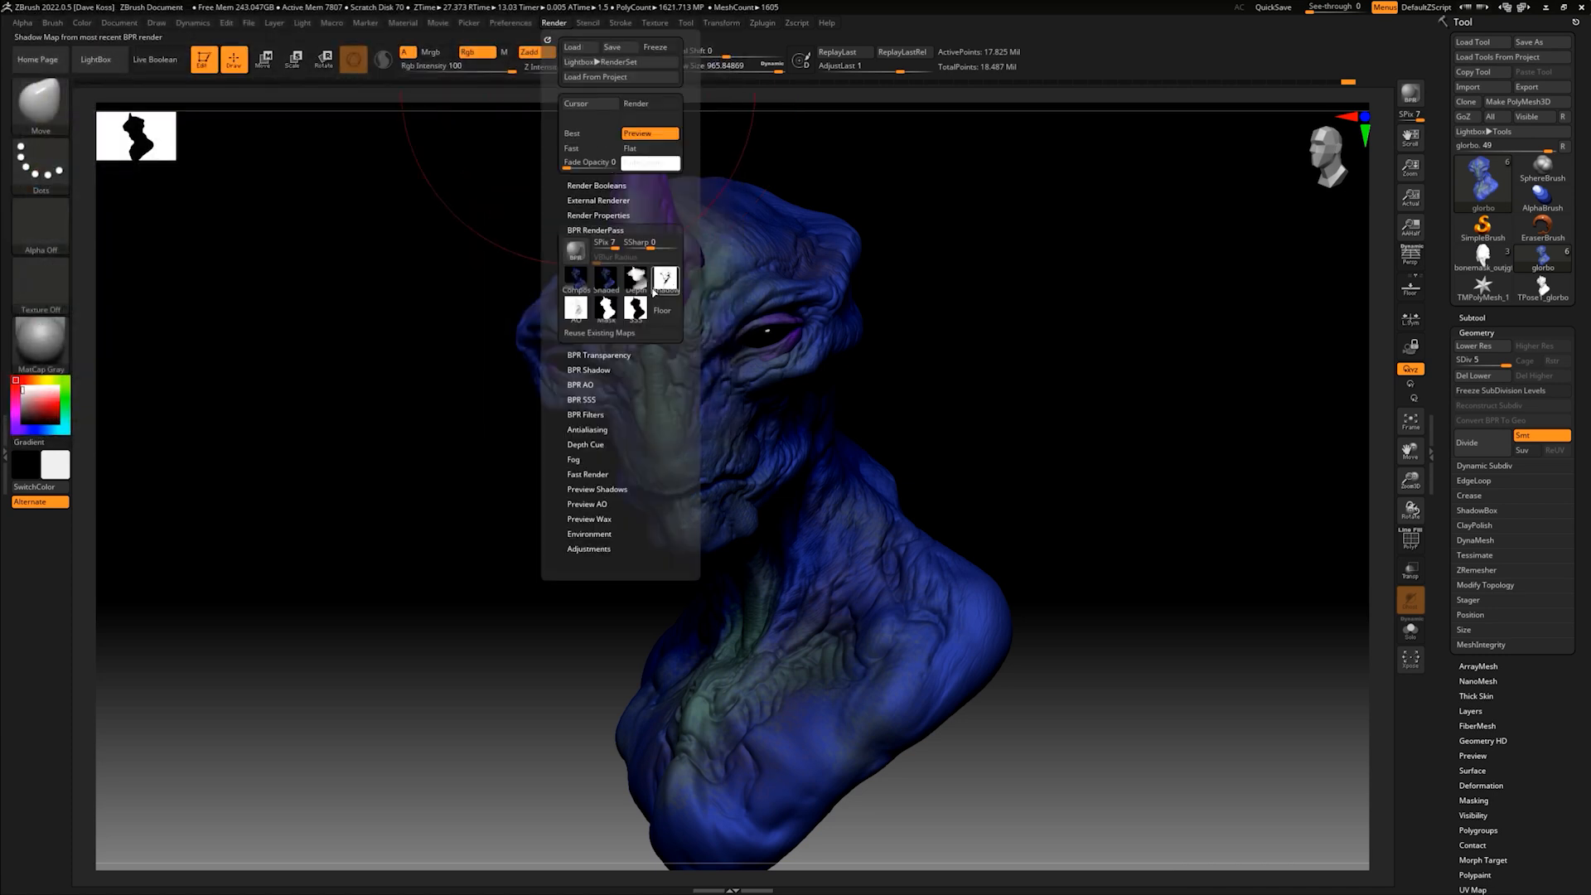
left_click(643, 303)
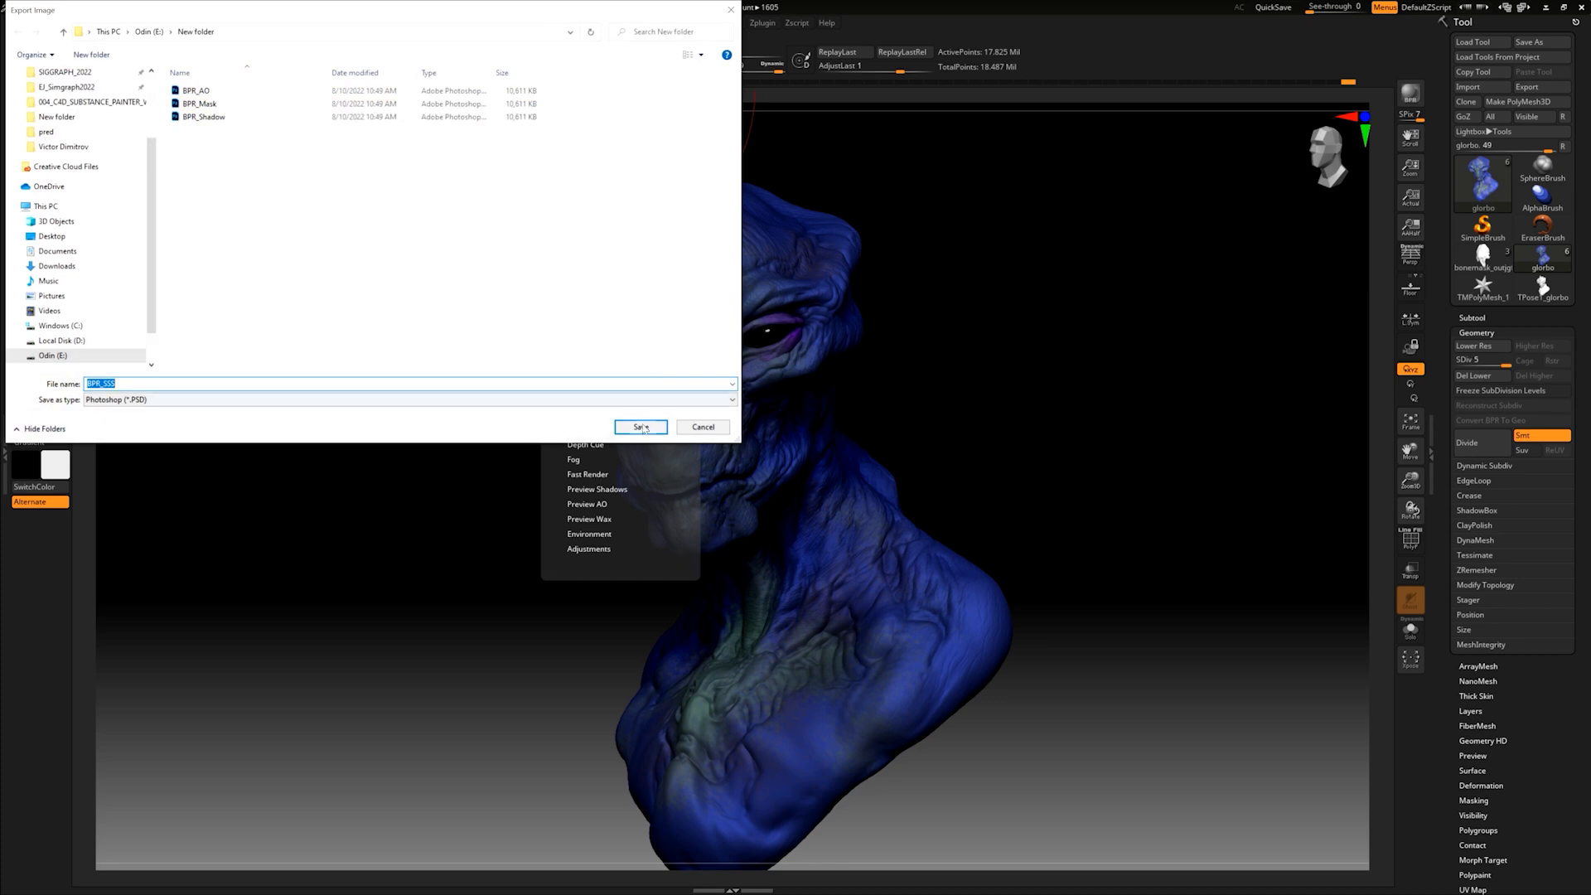
left_click(644, 426)
- Export the Depth render pass as a Photoshop file named BPR_Depth
left_click(555, 25)
left_click(639, 288)
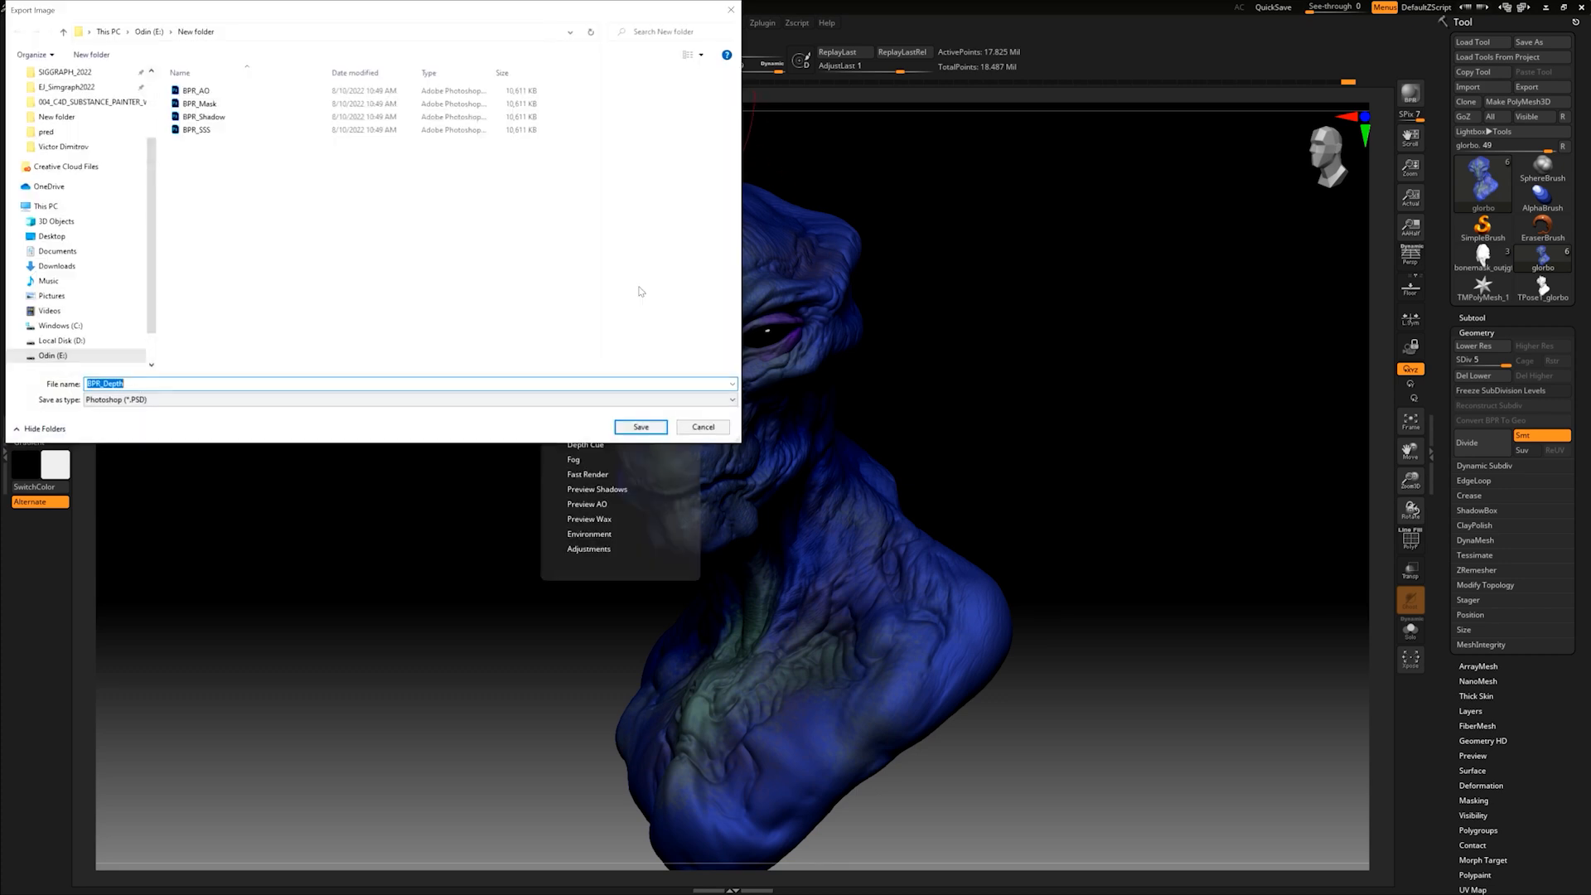
left_click(653, 424)
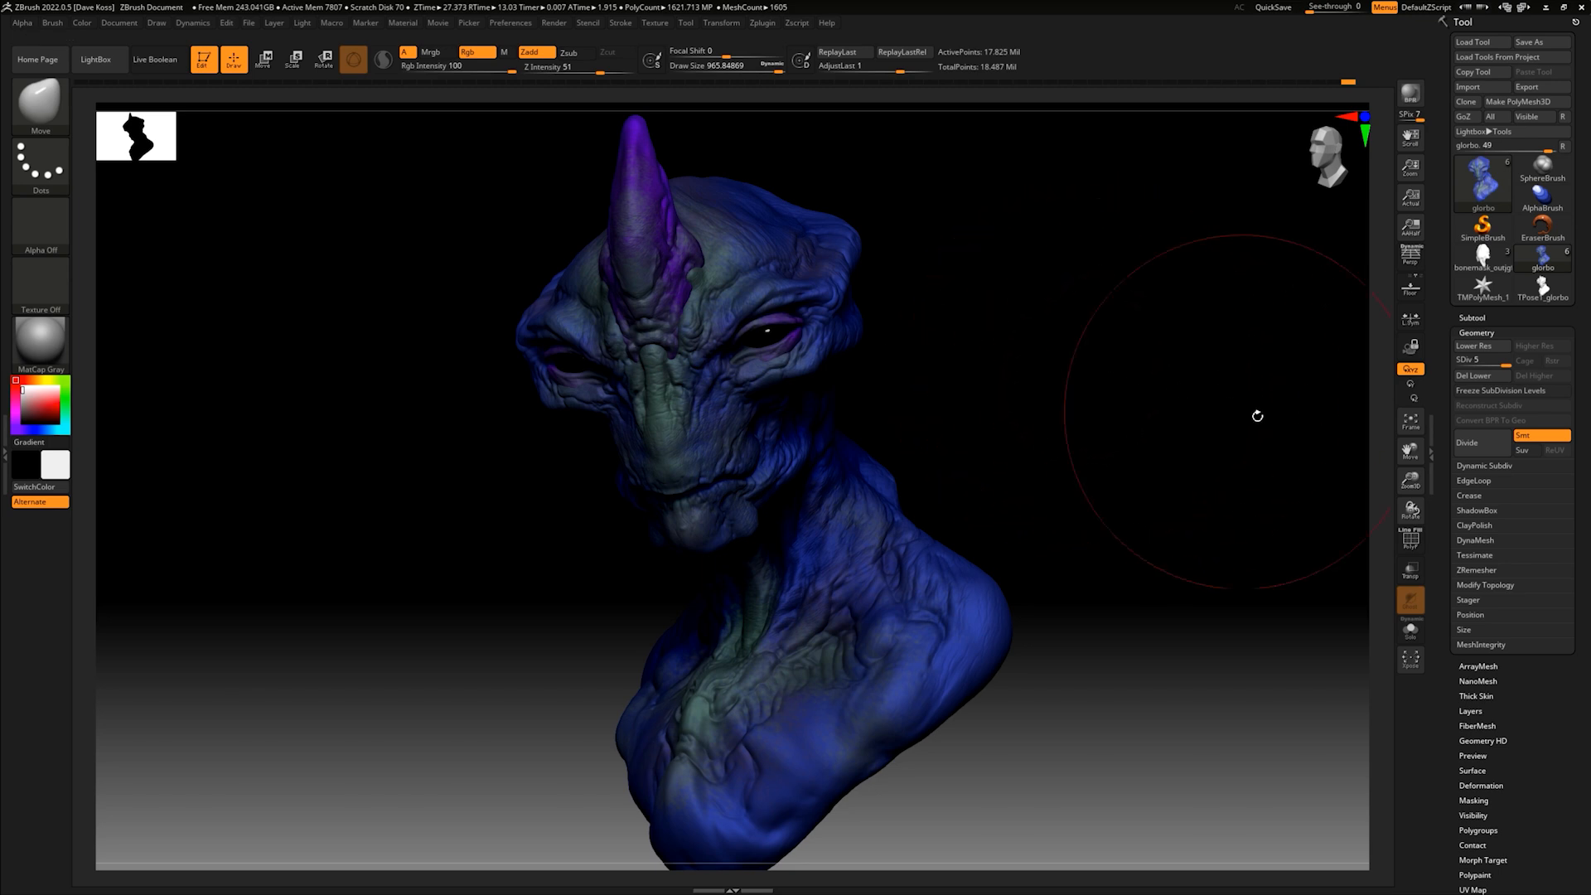
- Turn off polypaint on all subtools and render the gray MatCap bust with BPR
left_click(1472, 317)
mouse_move(1472, 430)
key("shift")
left_click(1544, 323)
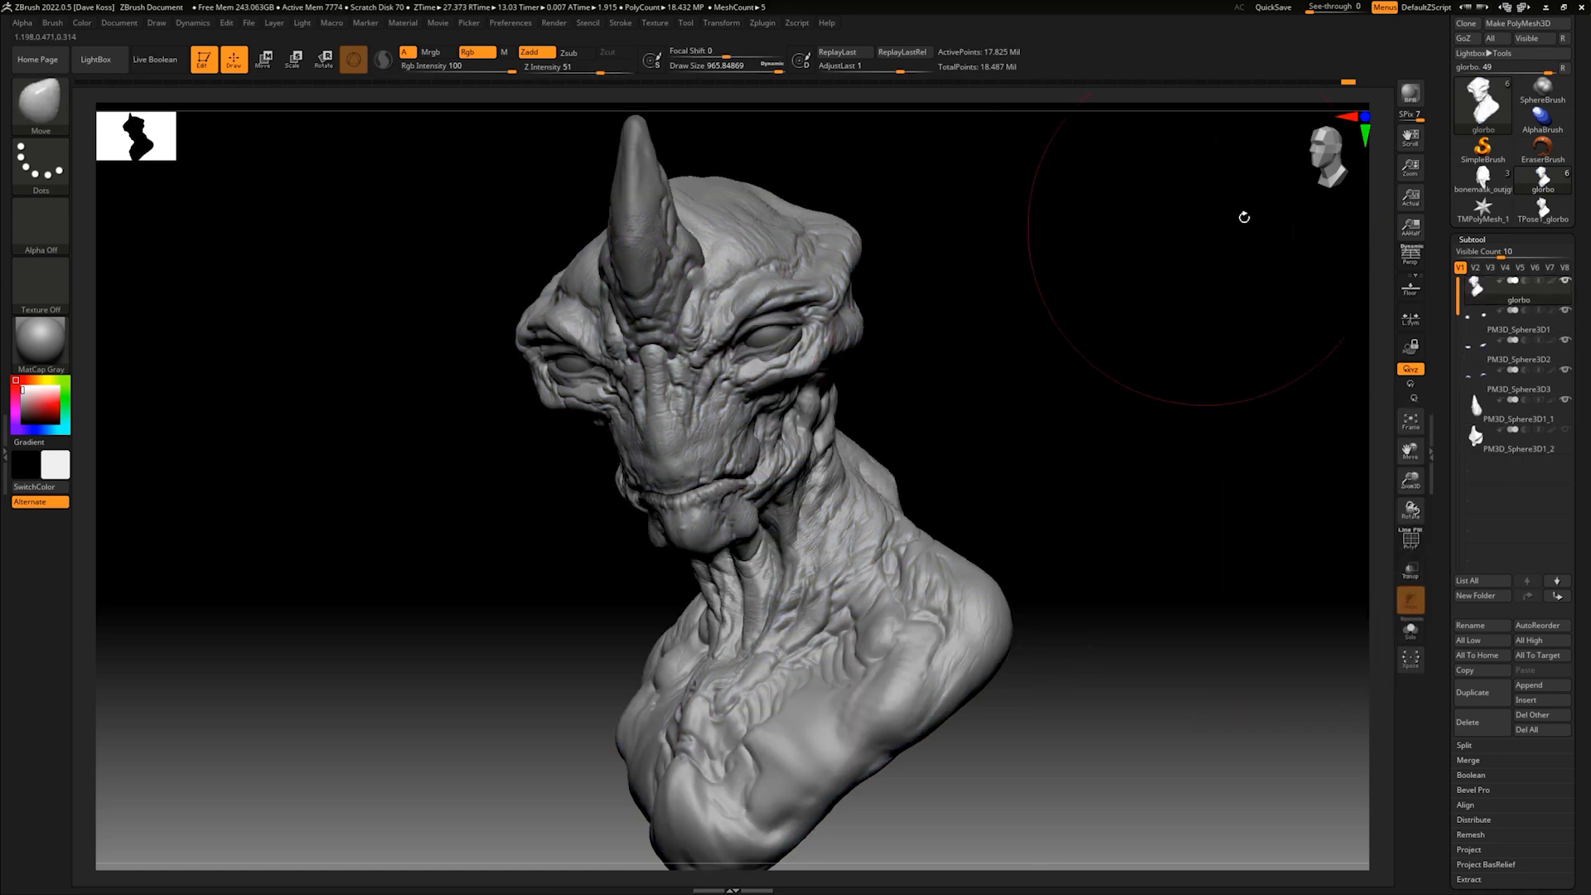
left_click(1417, 98)
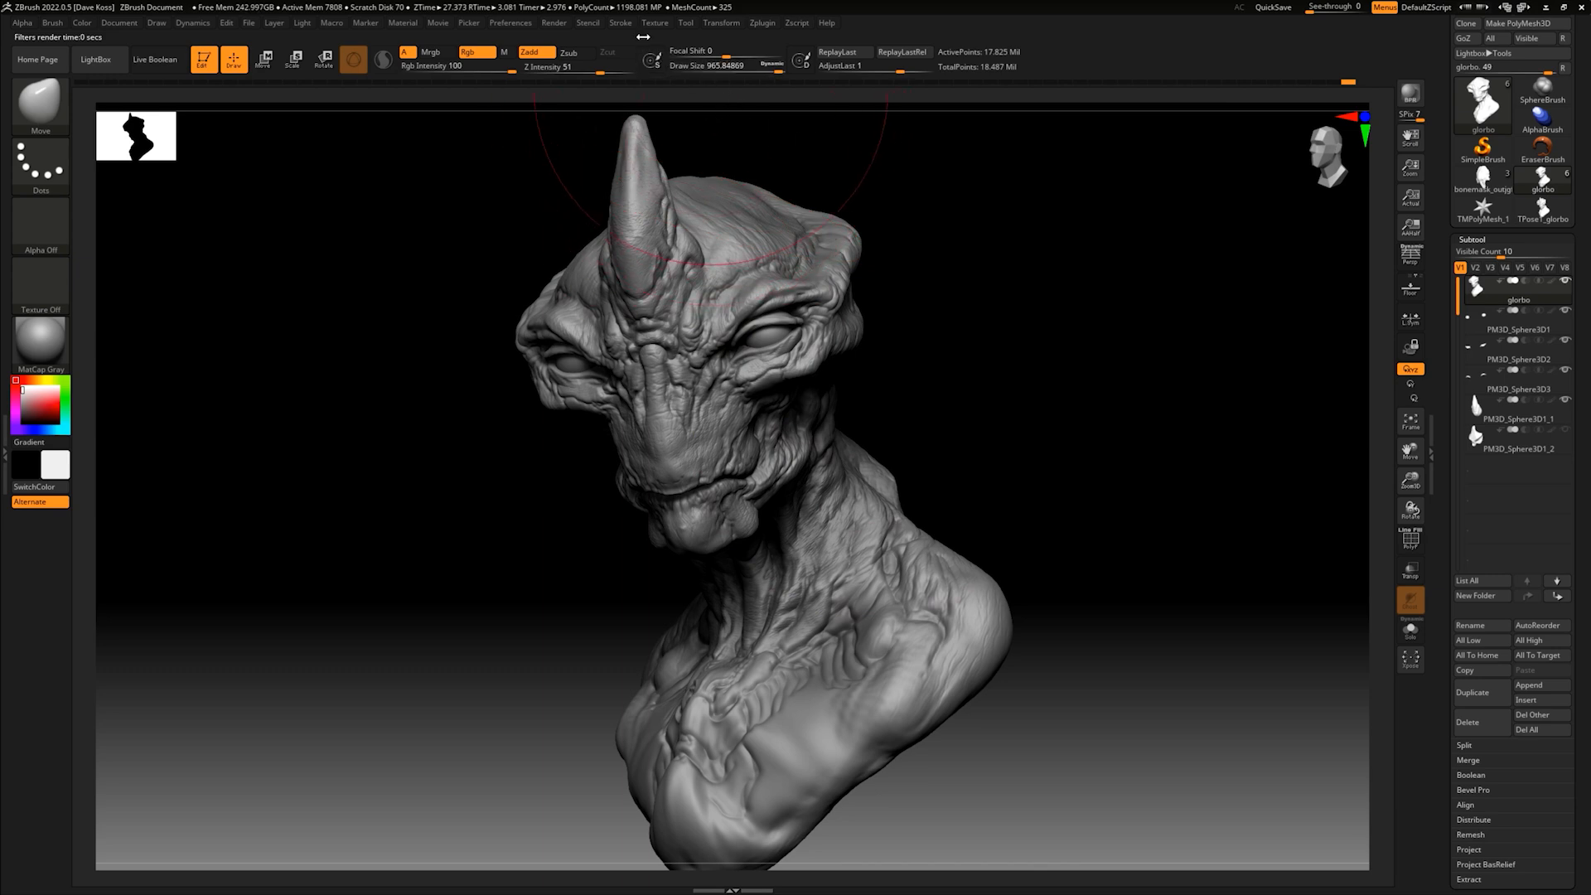
- Export the gray Shaded render pass as a JPEG with the file name 1 at quality 100
left_click(555, 24)
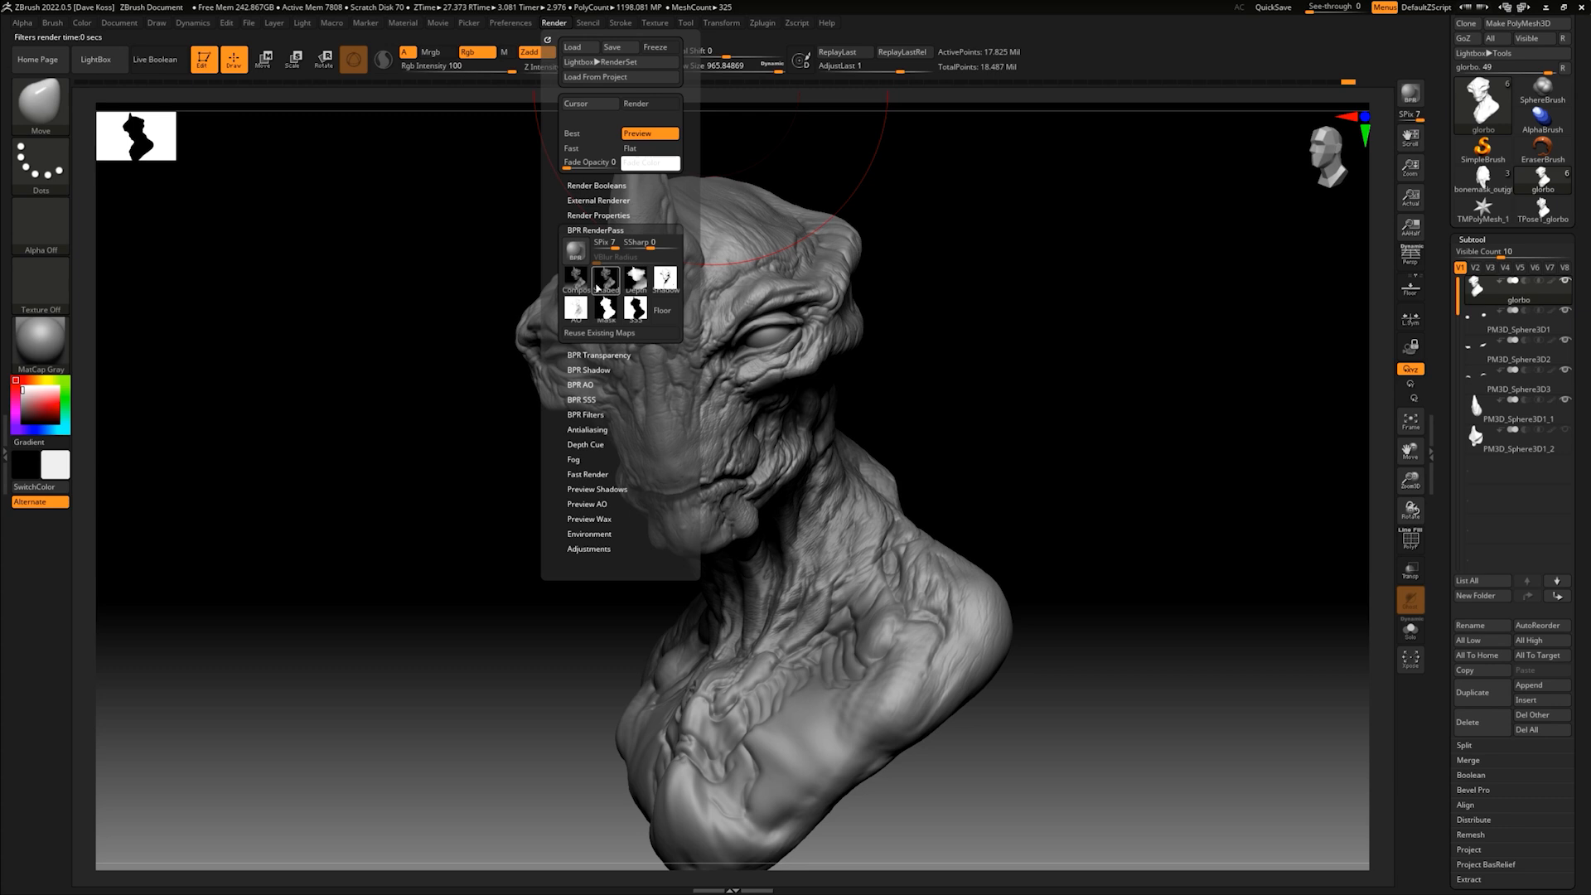
left_click(607, 285)
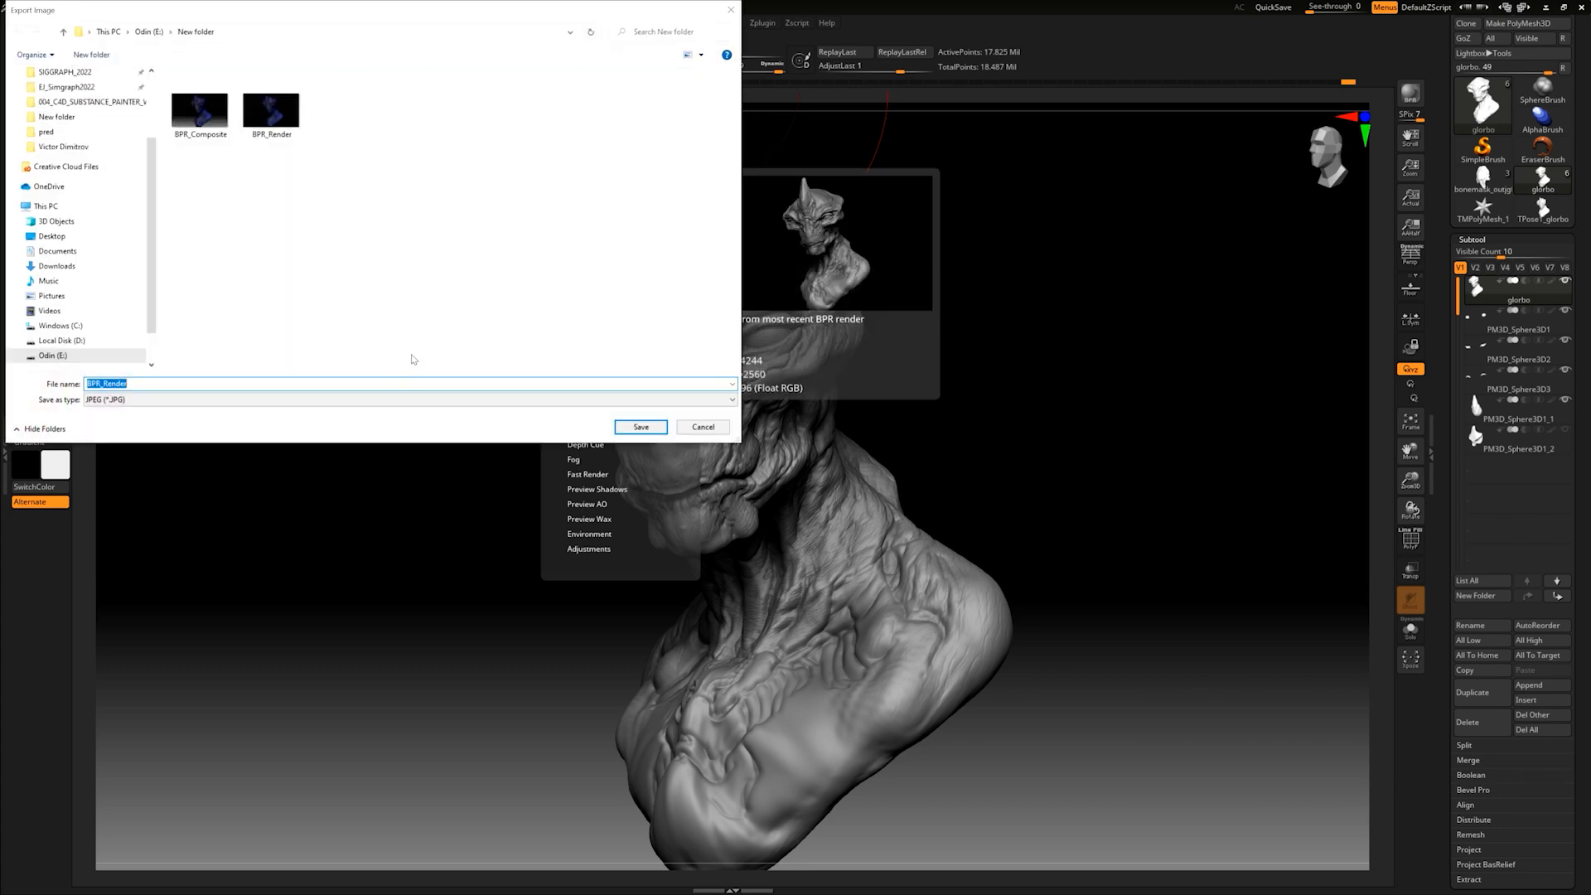
type("121212121212")
left_click(640, 428)
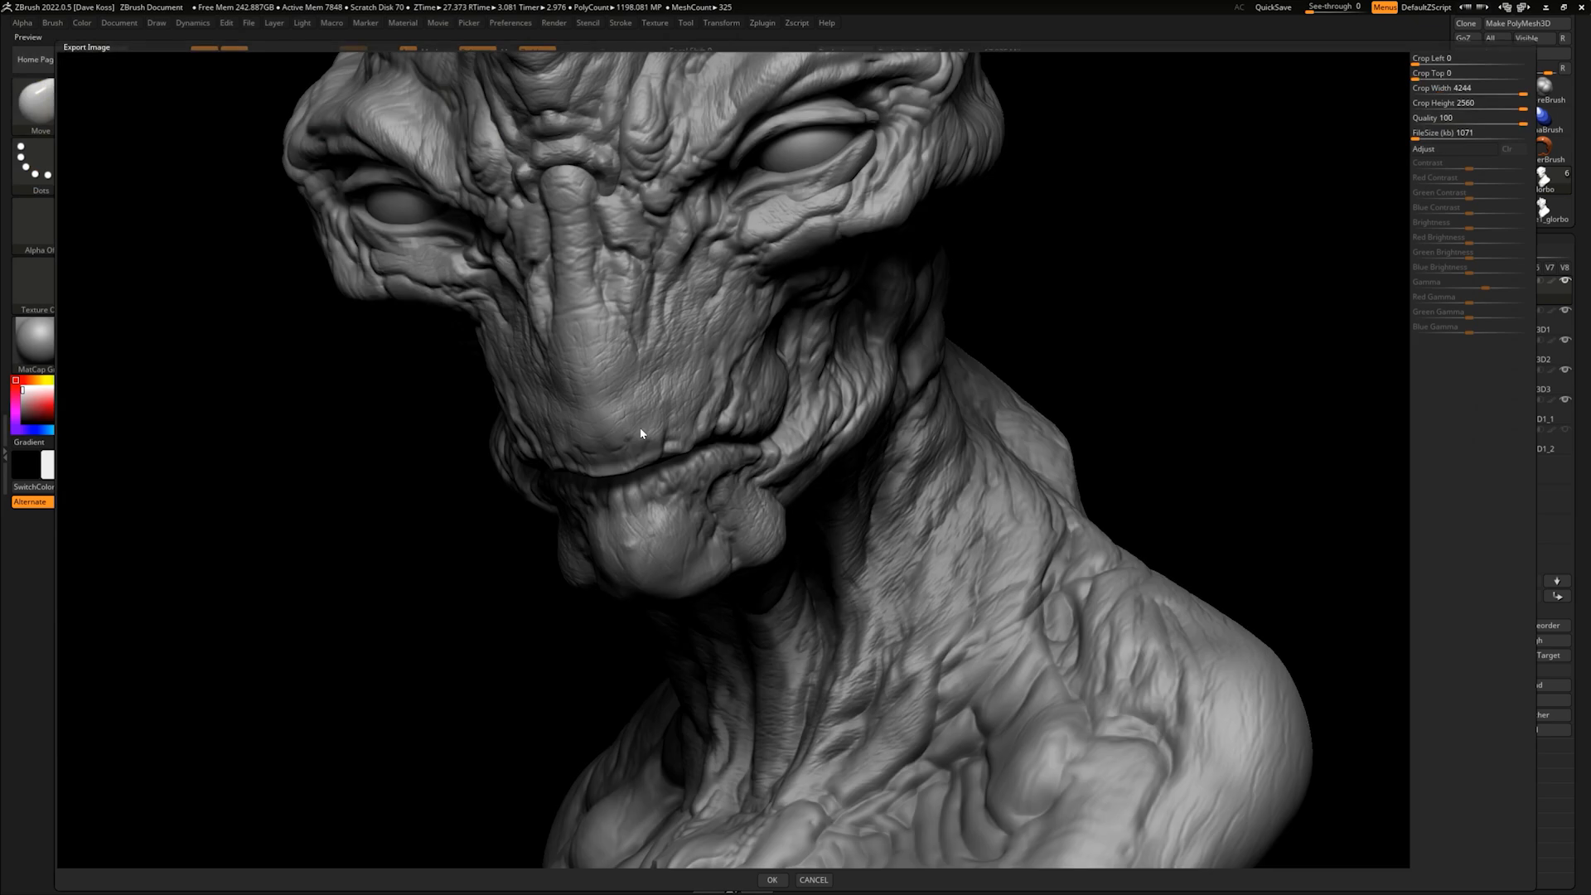
left_click(772, 879)
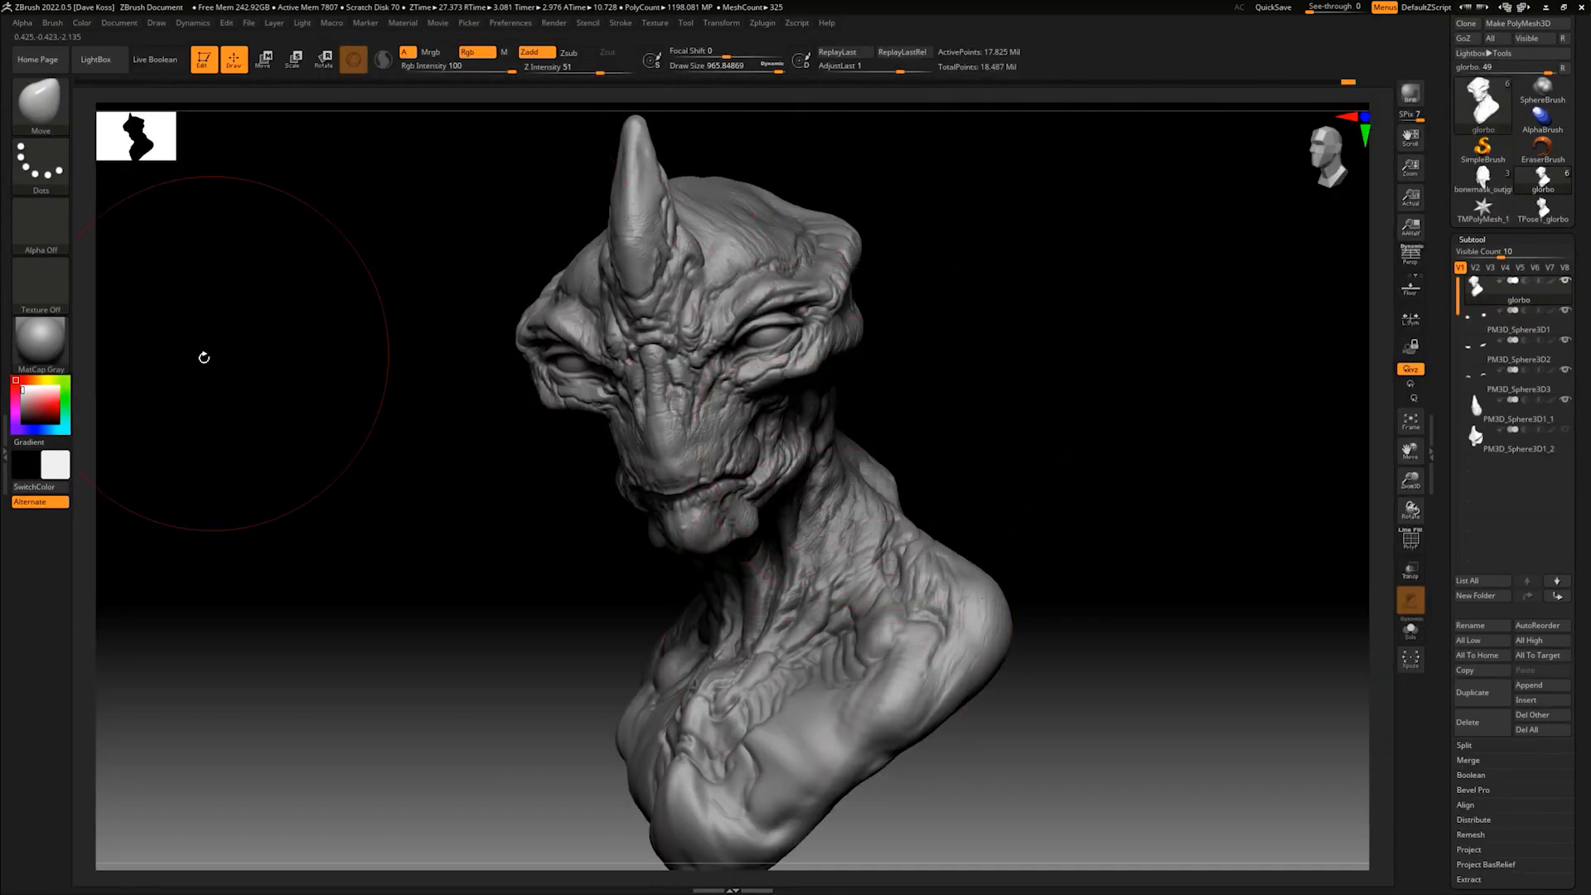
- Apply BasicMaterial2 to the bust with a near-black color and render it with BPR
left_click(51, 343)
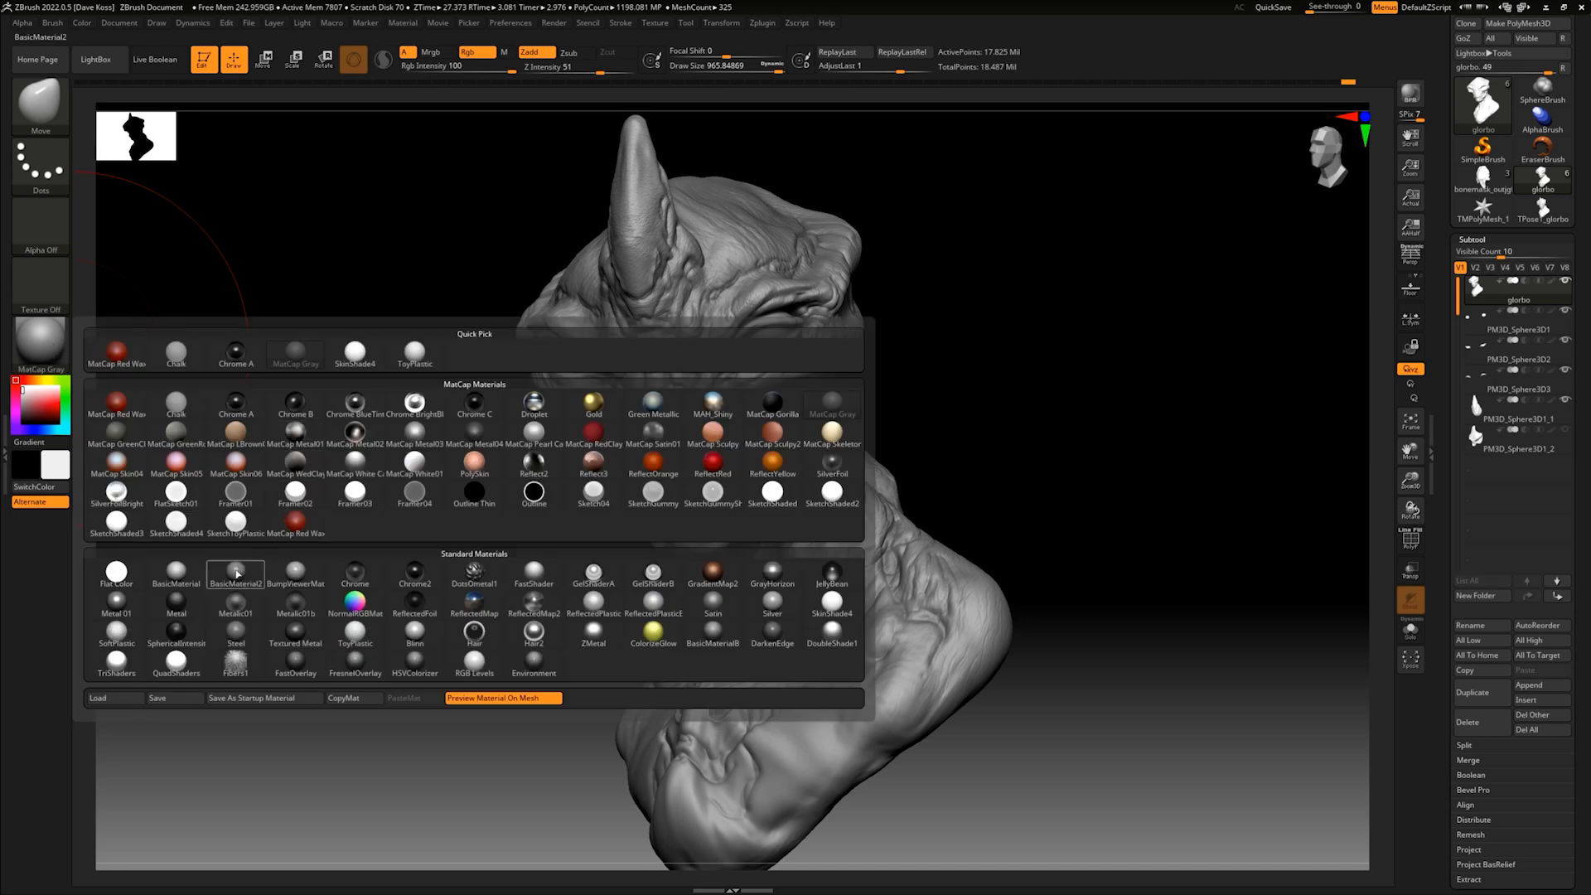
left_click(236, 574)
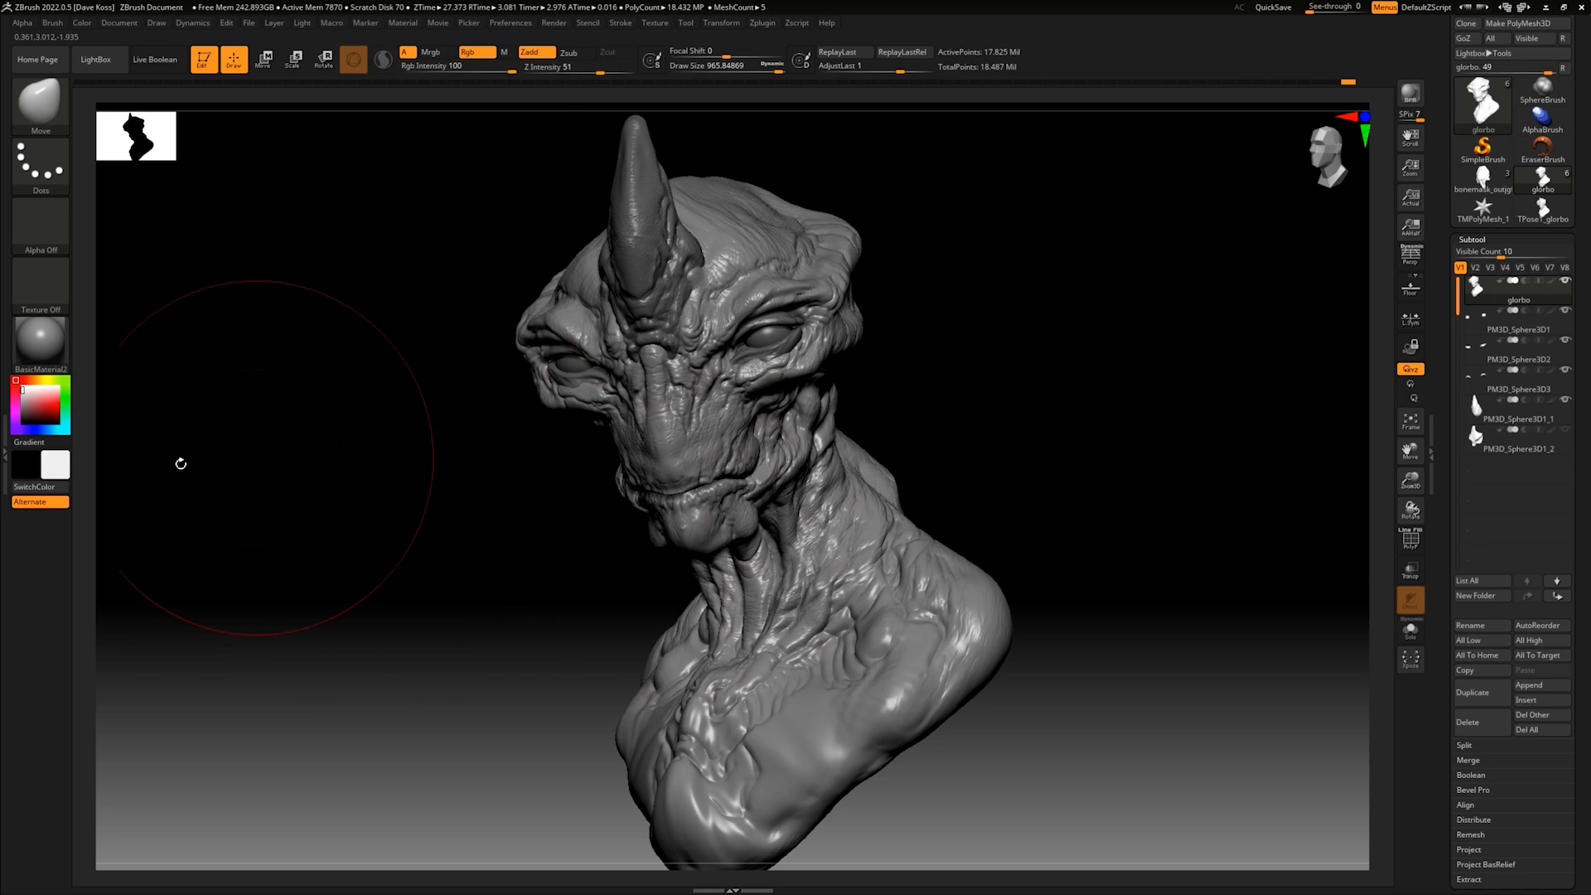
left_click(55, 465)
left_click(38, 489)
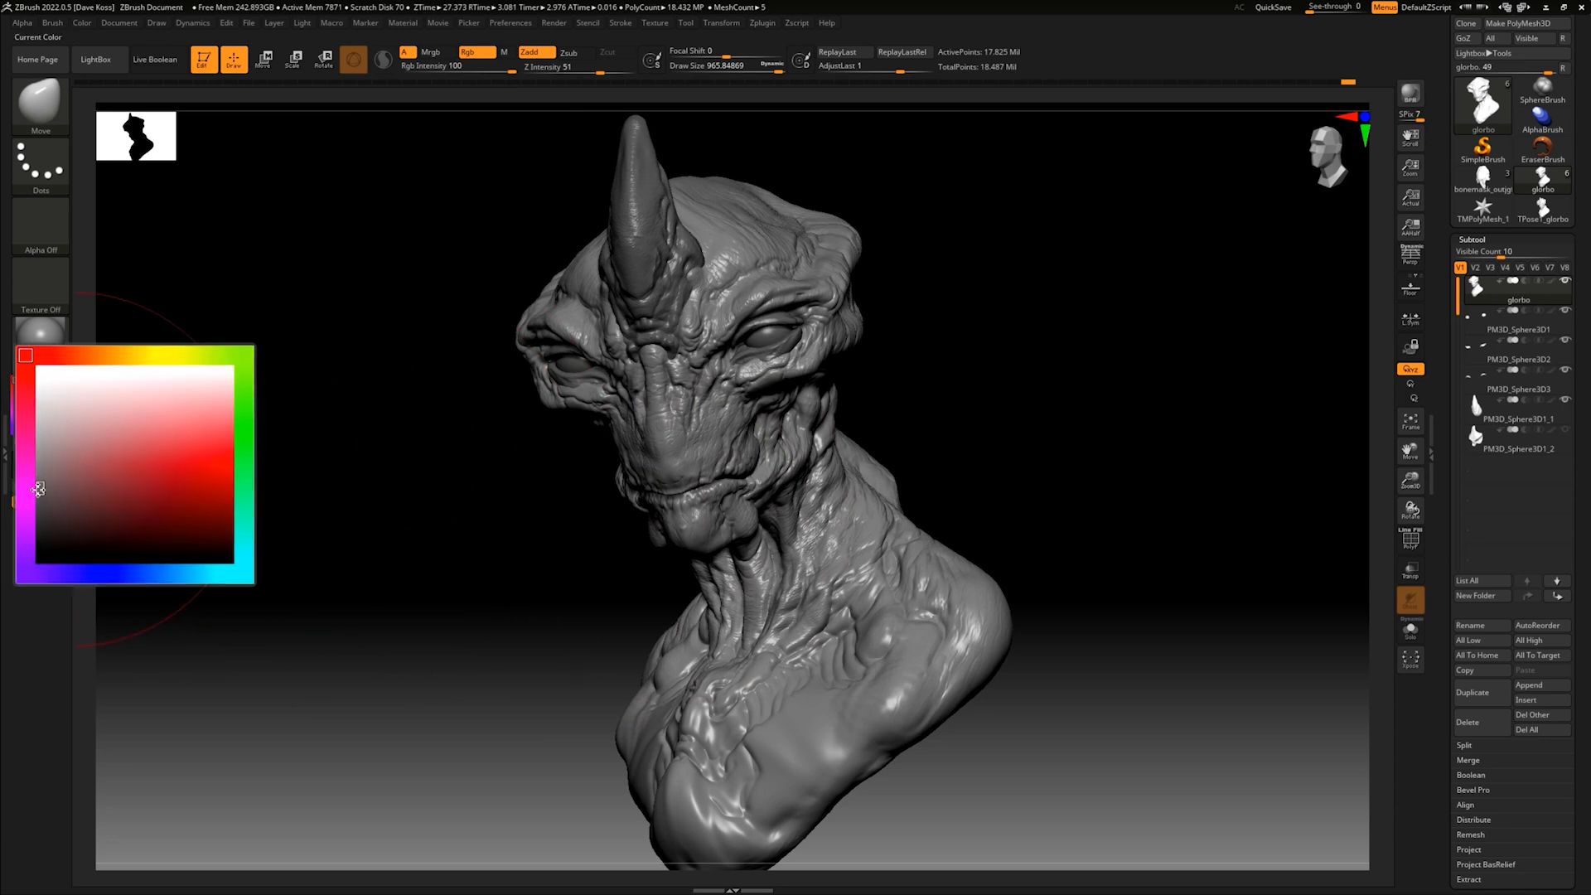
left_click(33, 517)
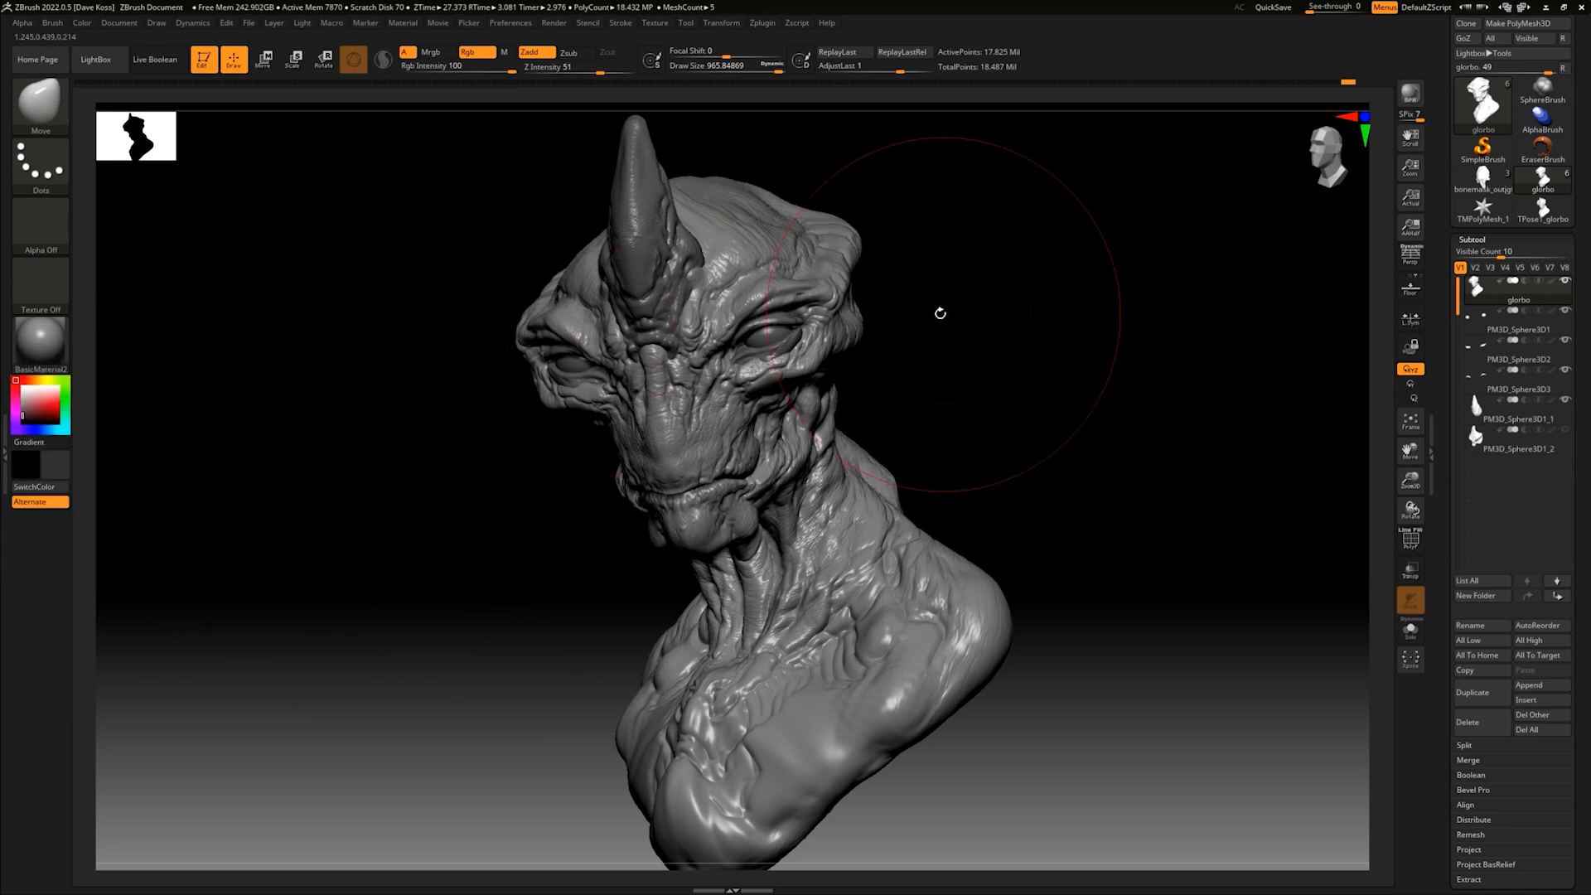
mouse_move(113, 28)
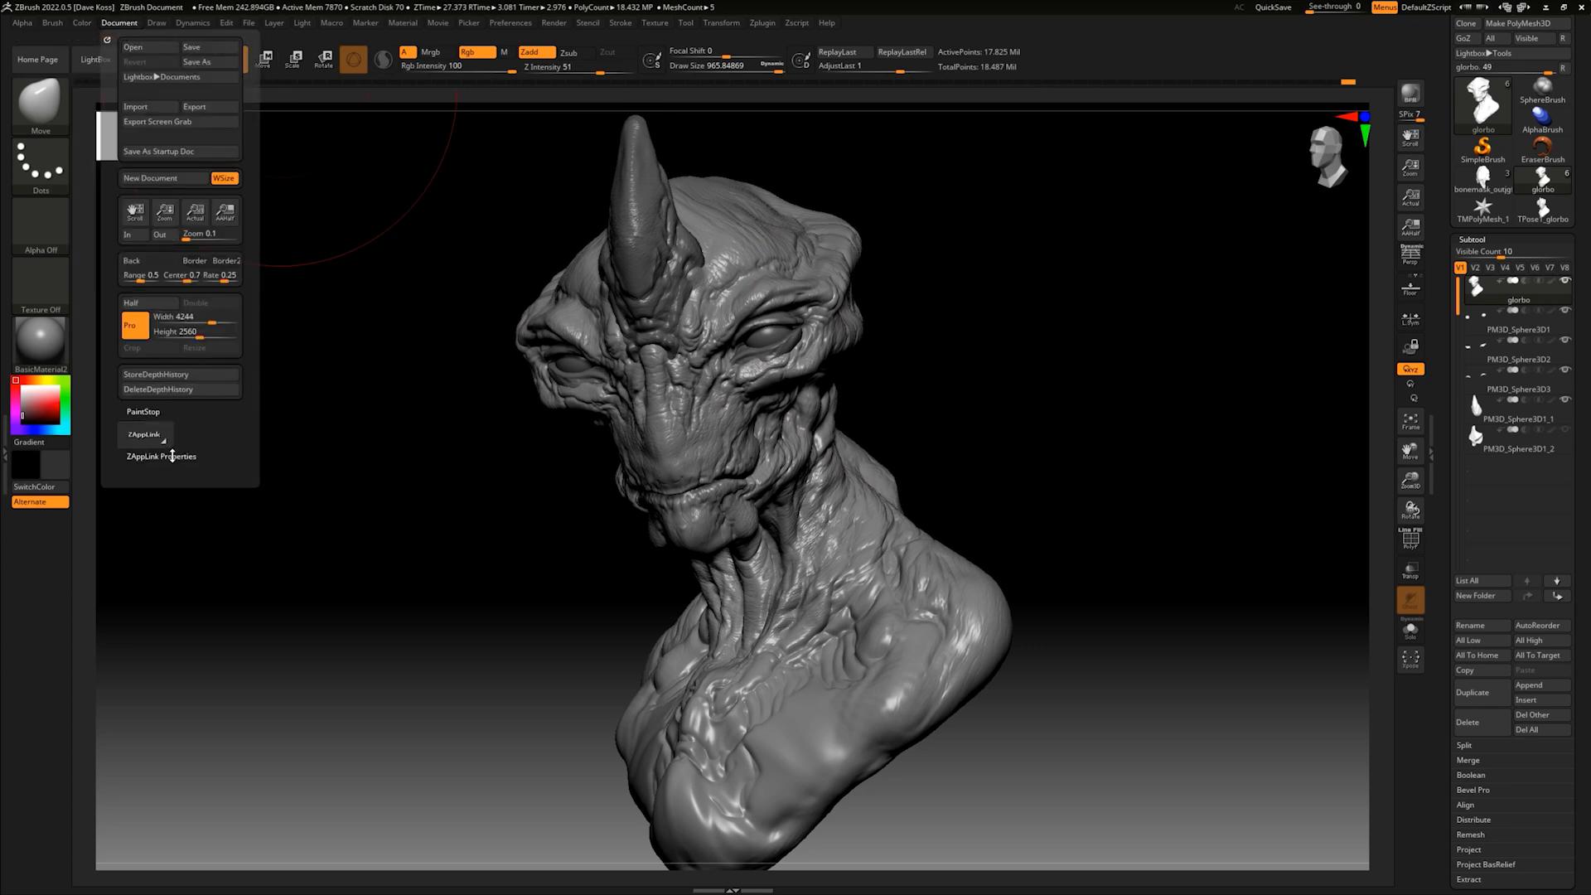
left_click(172, 456)
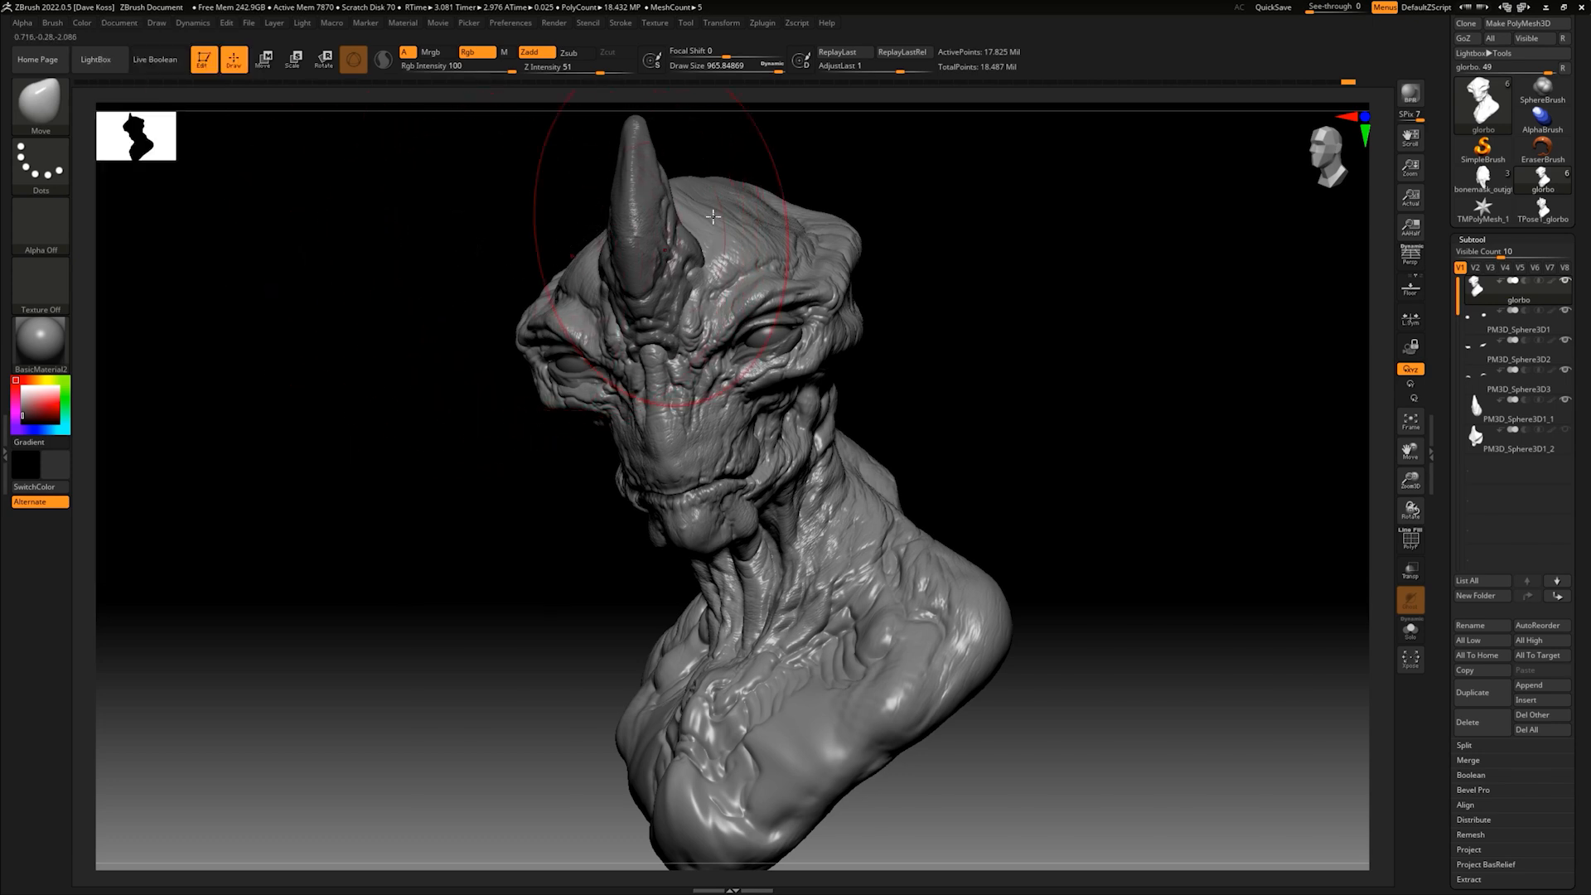
left_click(391, 453)
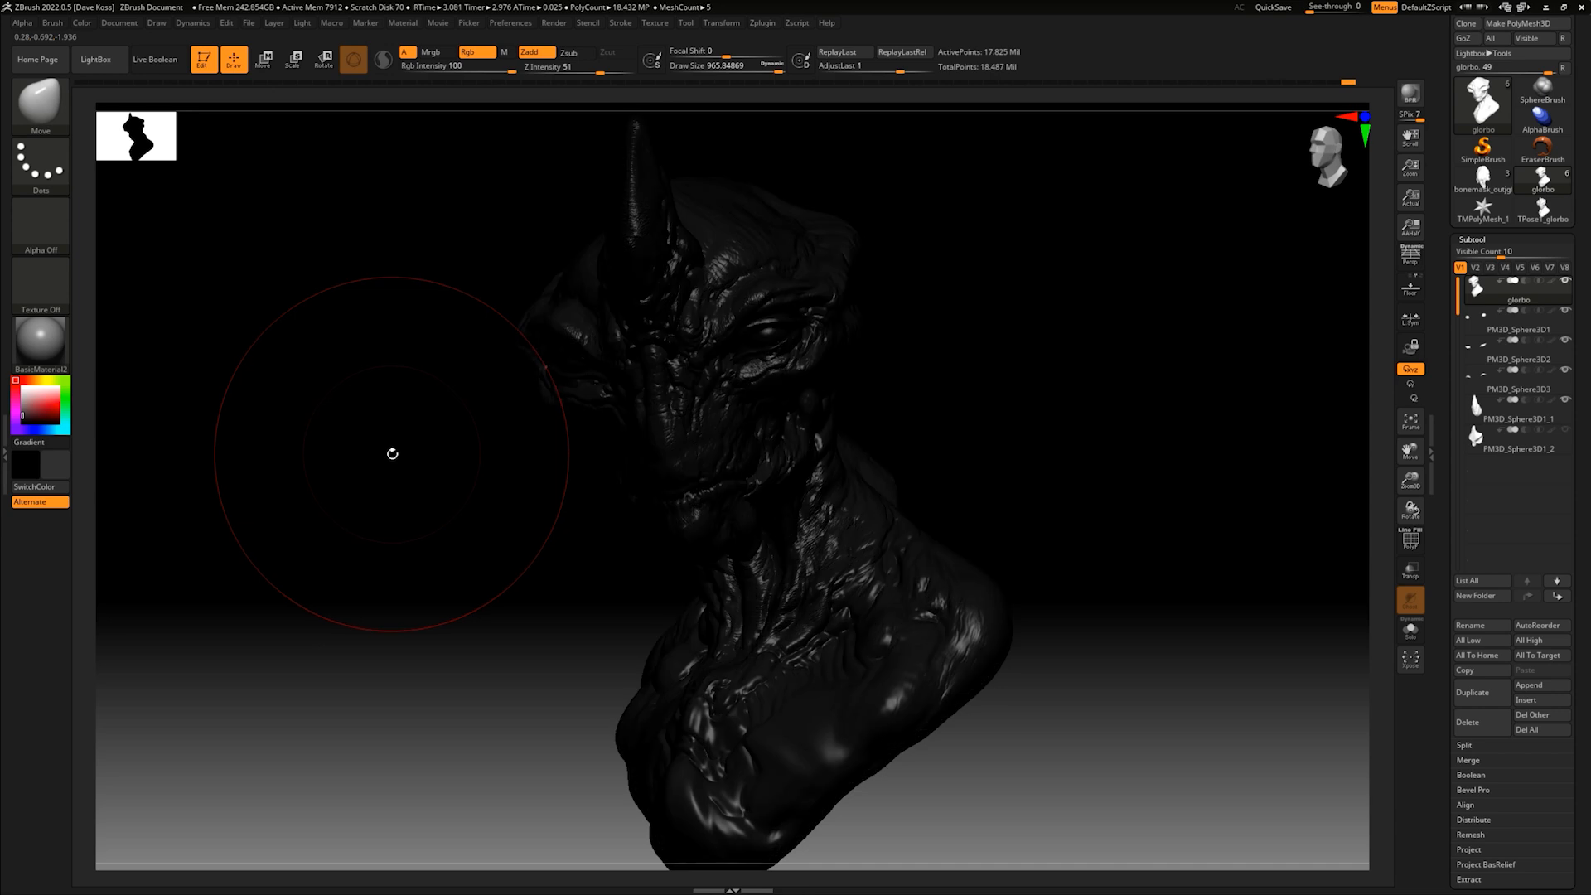
left_click(1411, 94)
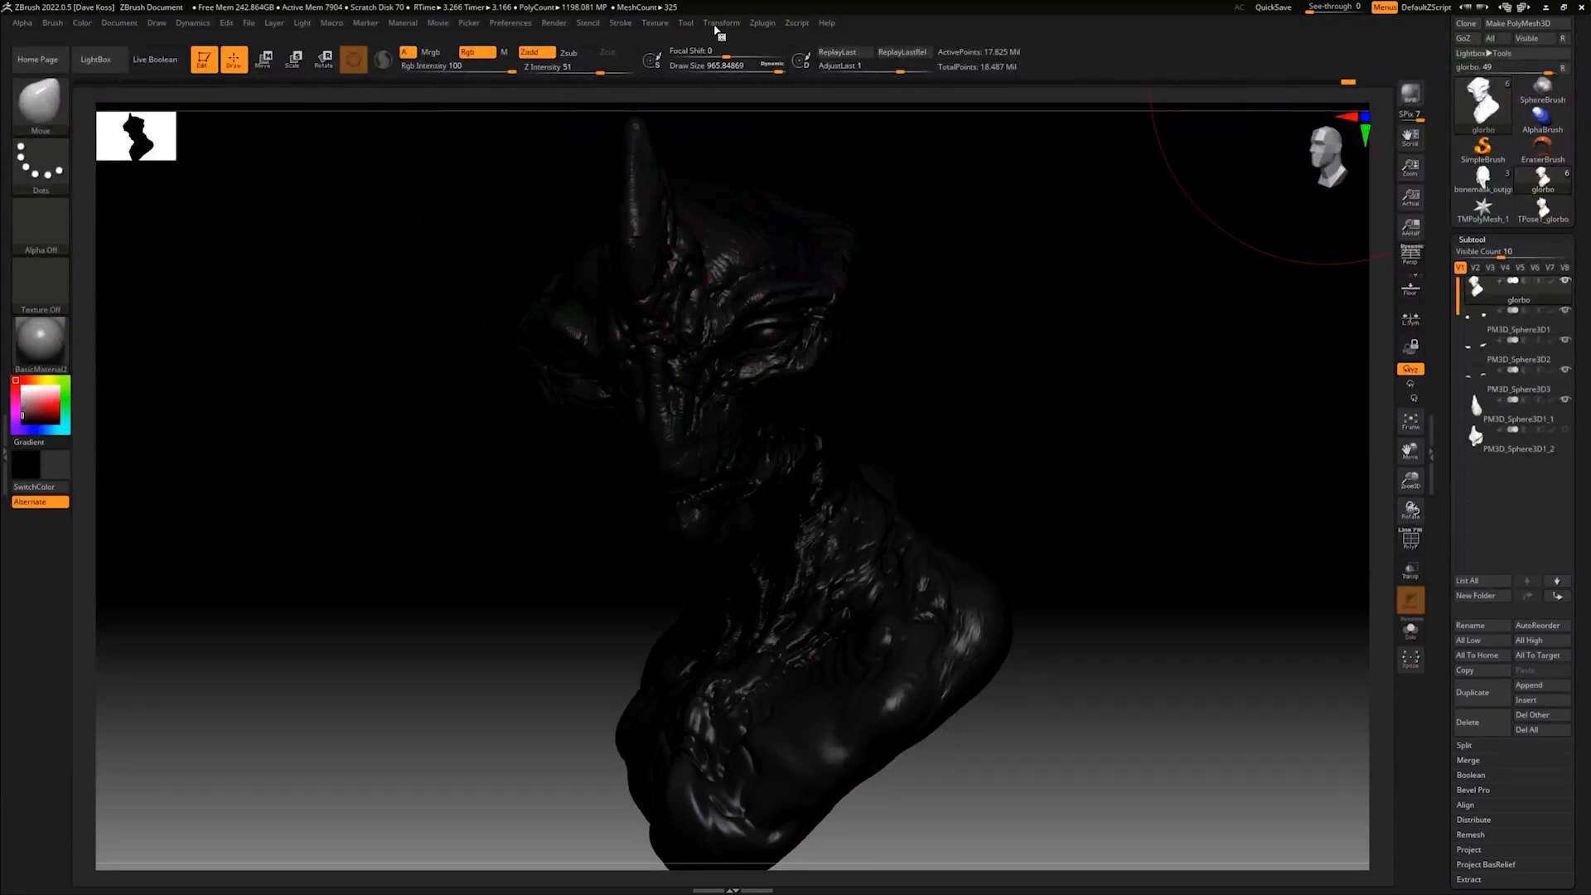
left_click(762, 23)
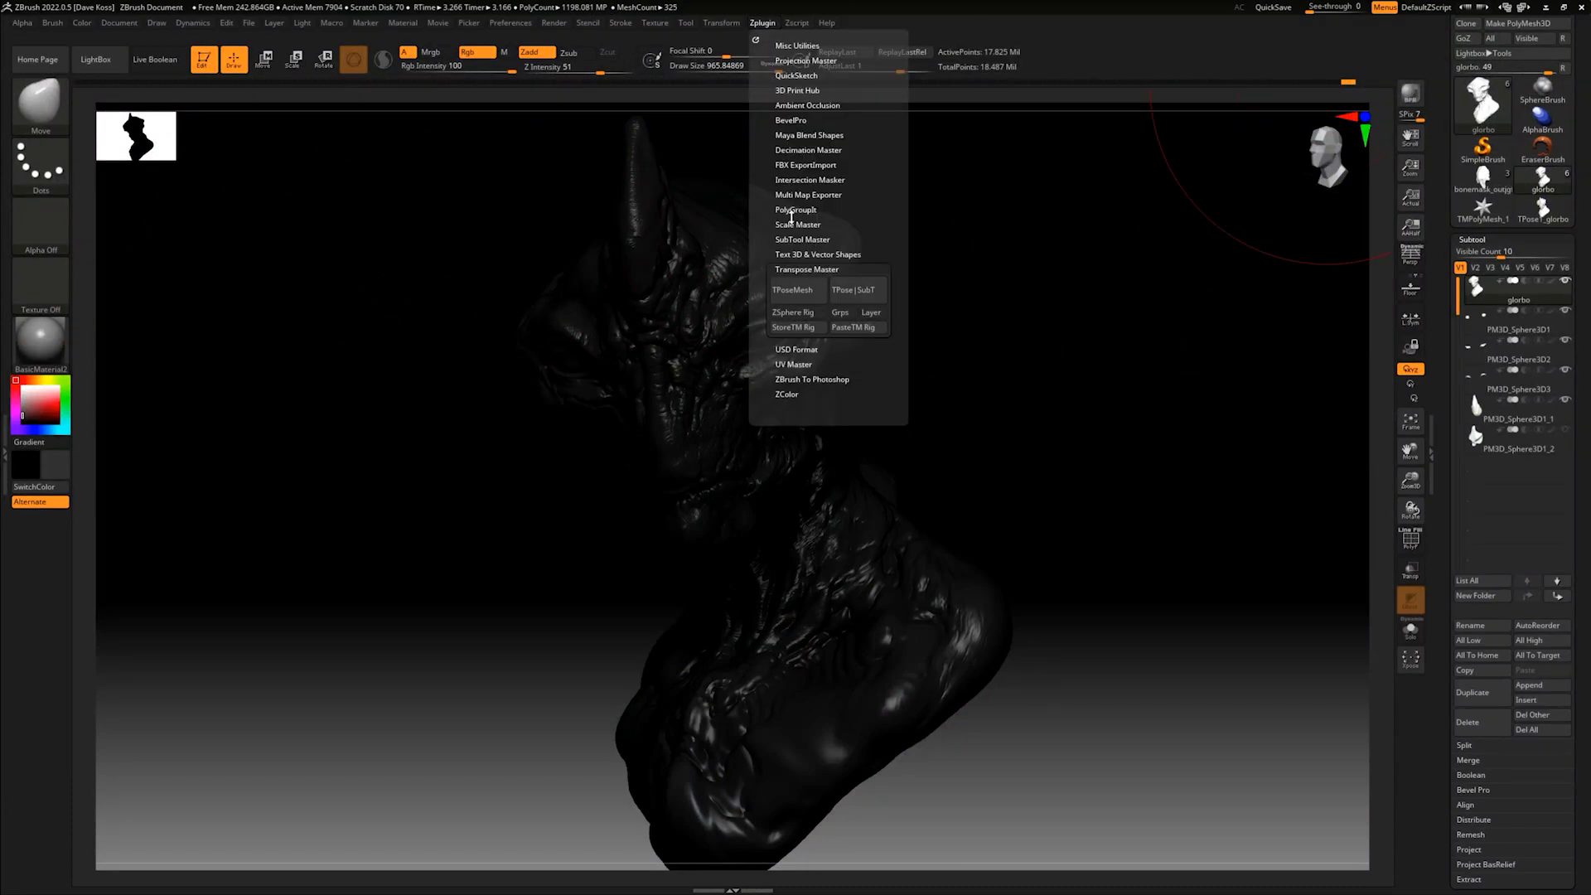
left_click(789, 268)
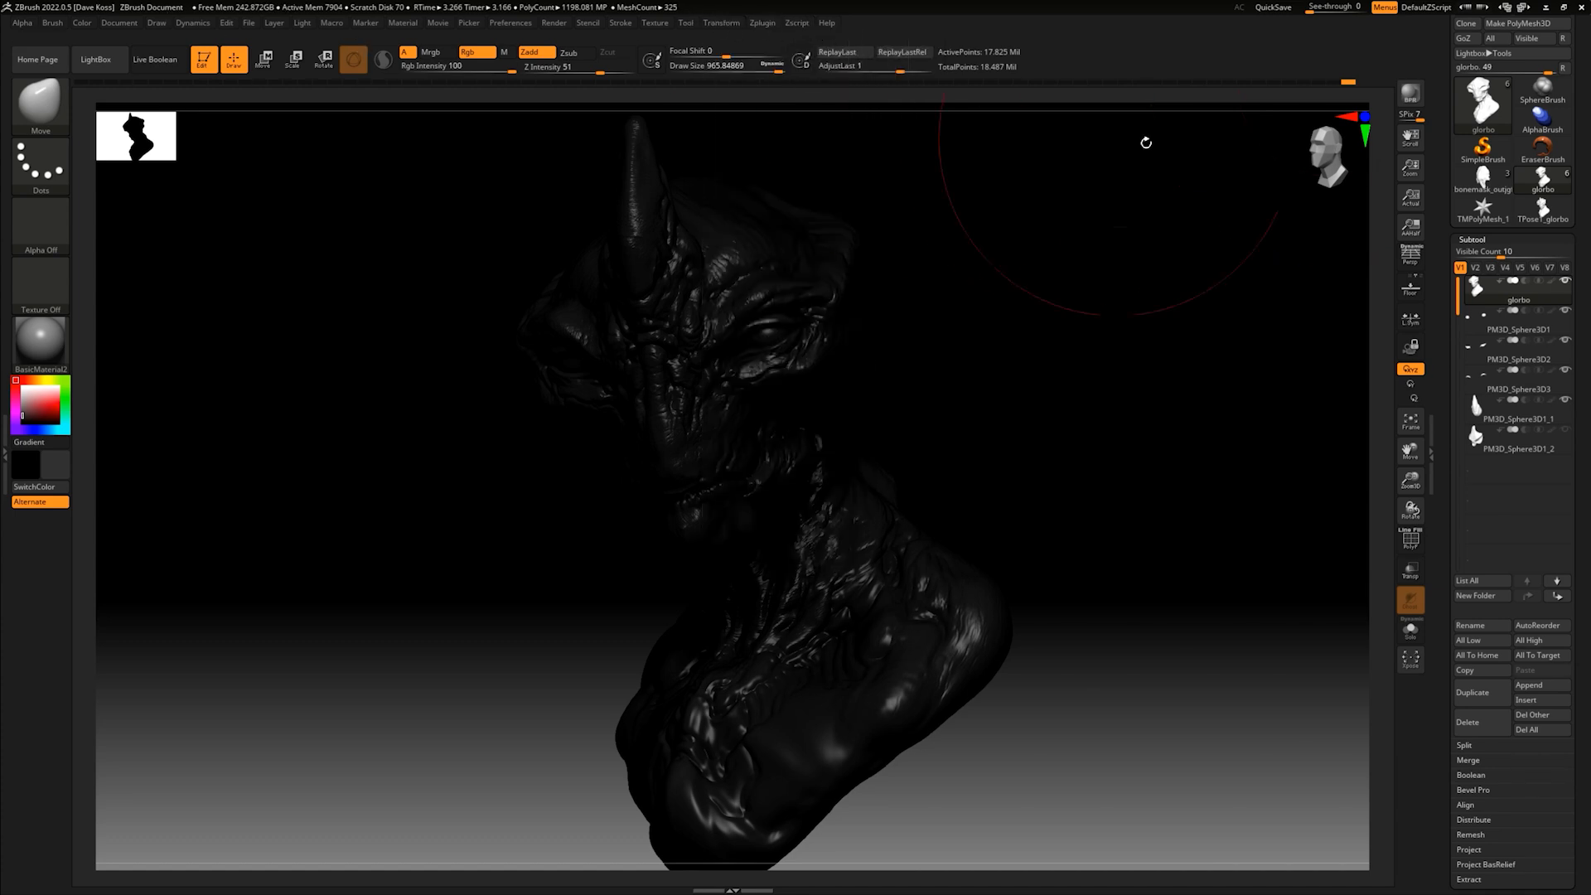
mouse_move(557, 23)
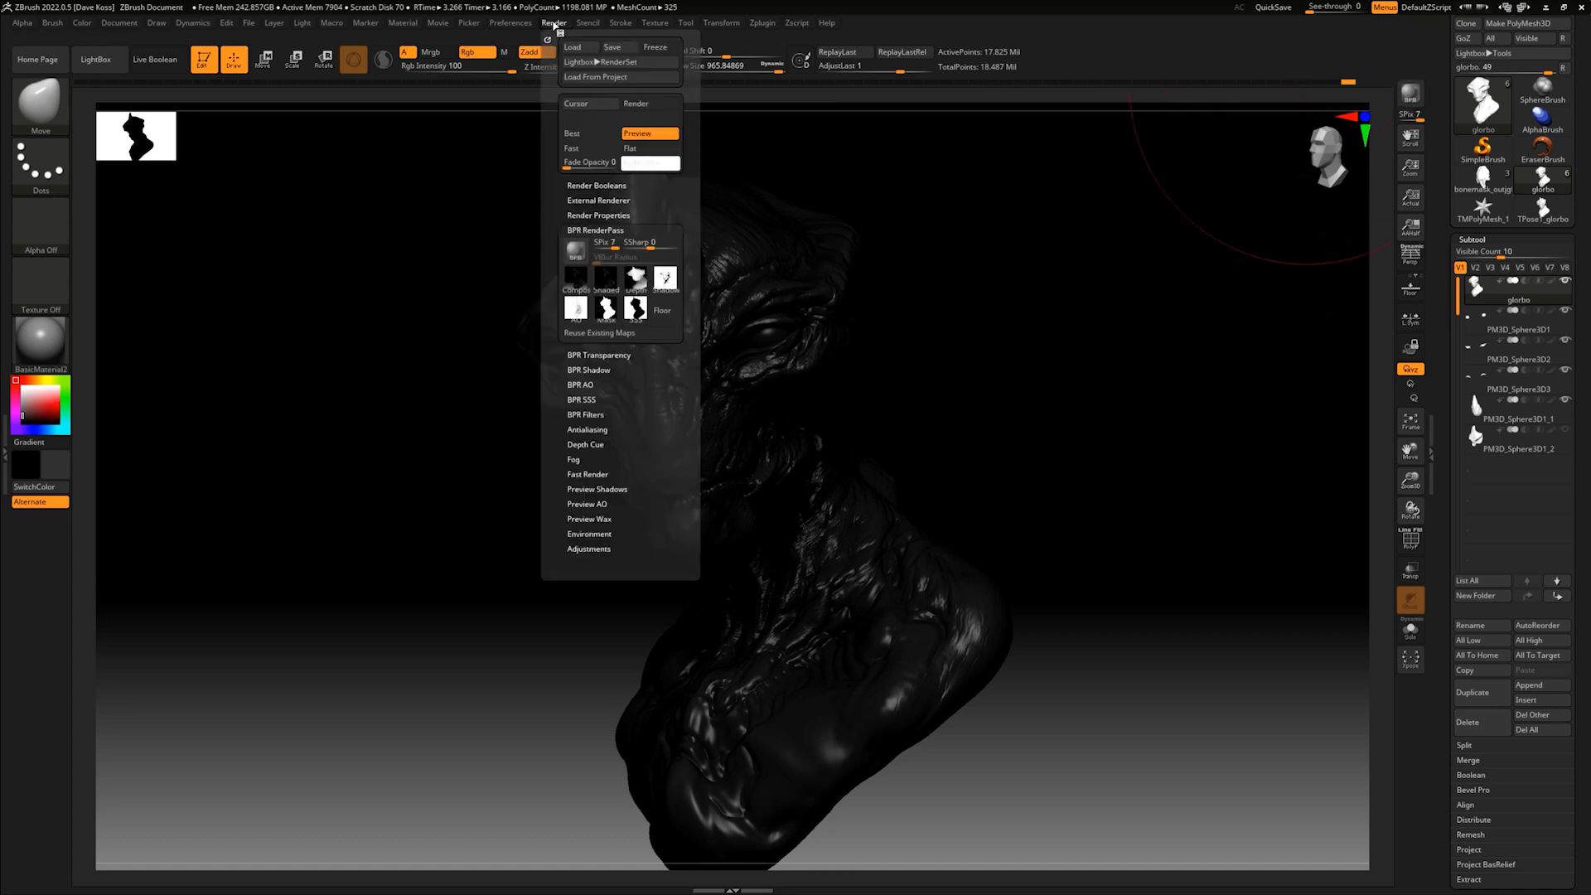
left_click(590, 201)
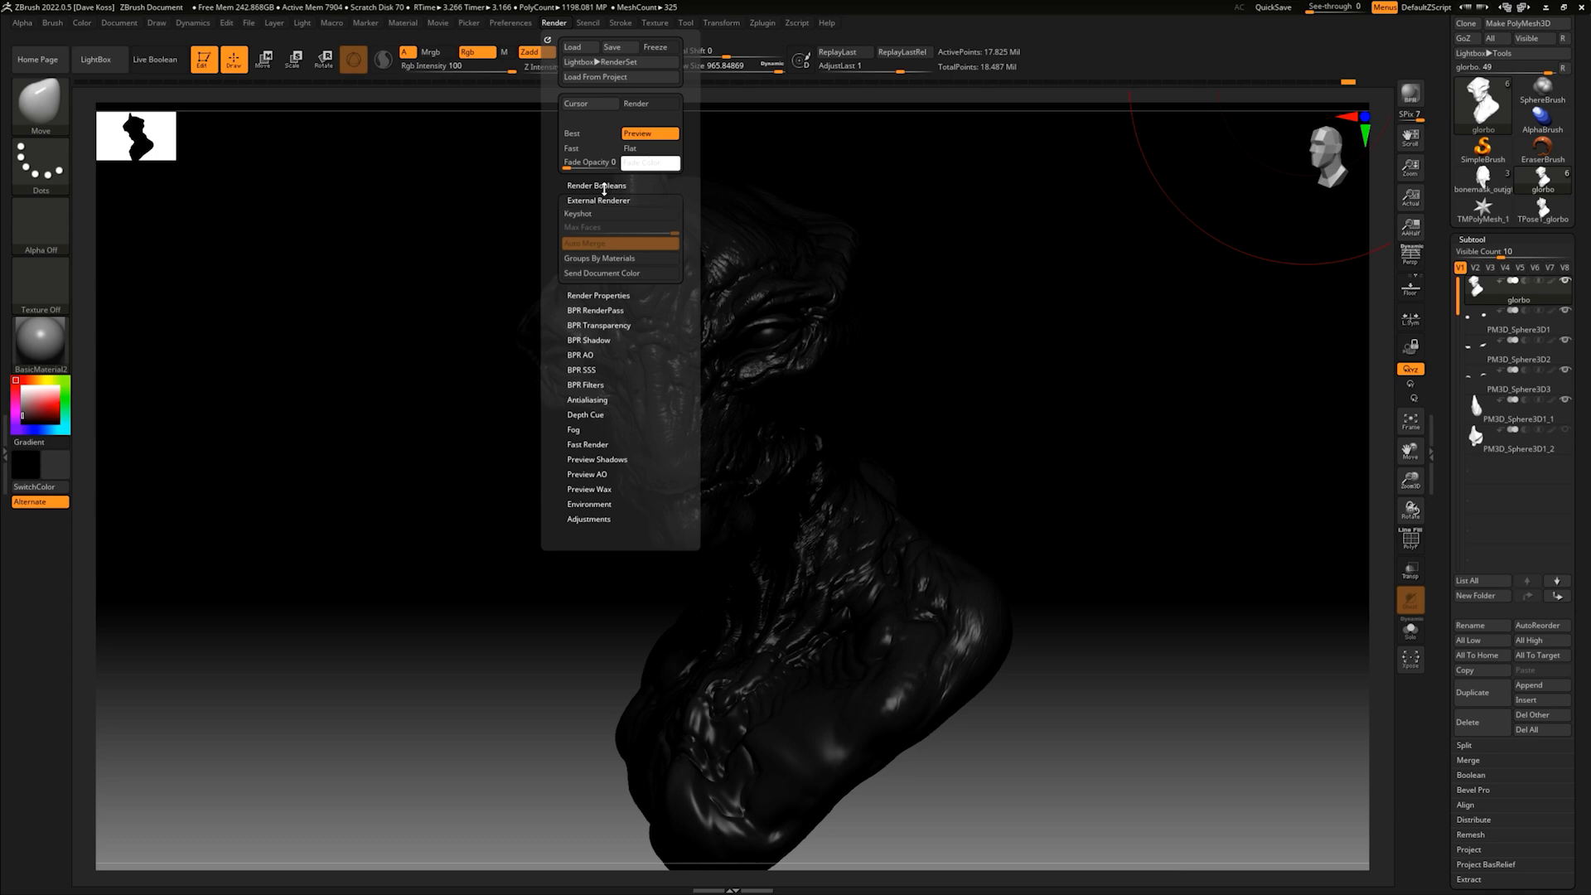
left_click(601, 200)
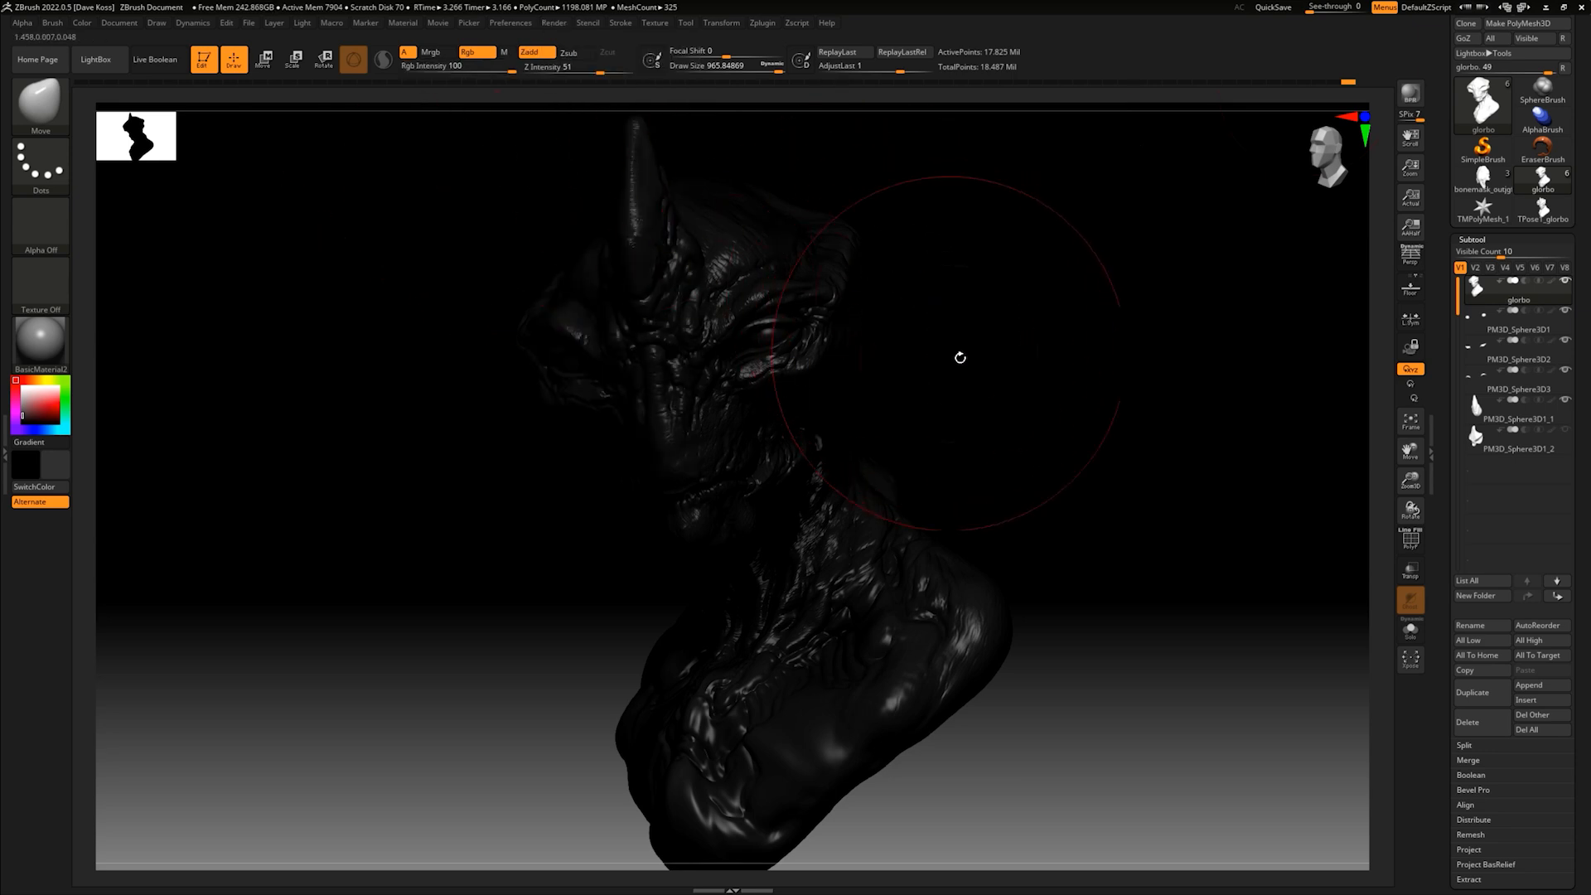
left_click(511, 24)
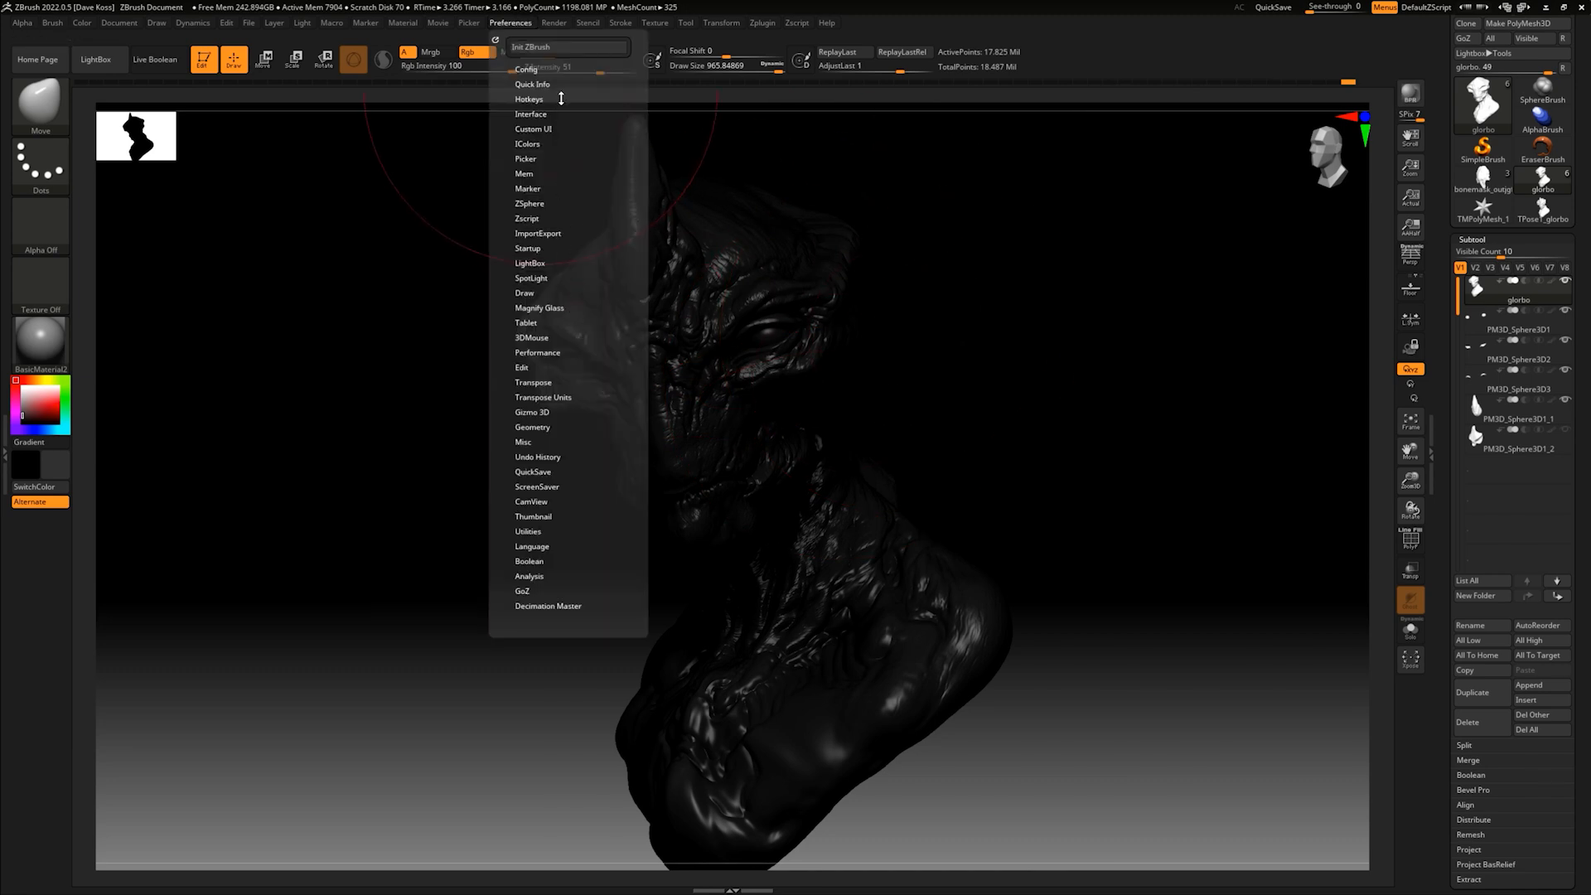
- Export the dark specular Shaded render pass as a JPEG named spec at quality 100
left_click(553, 25)
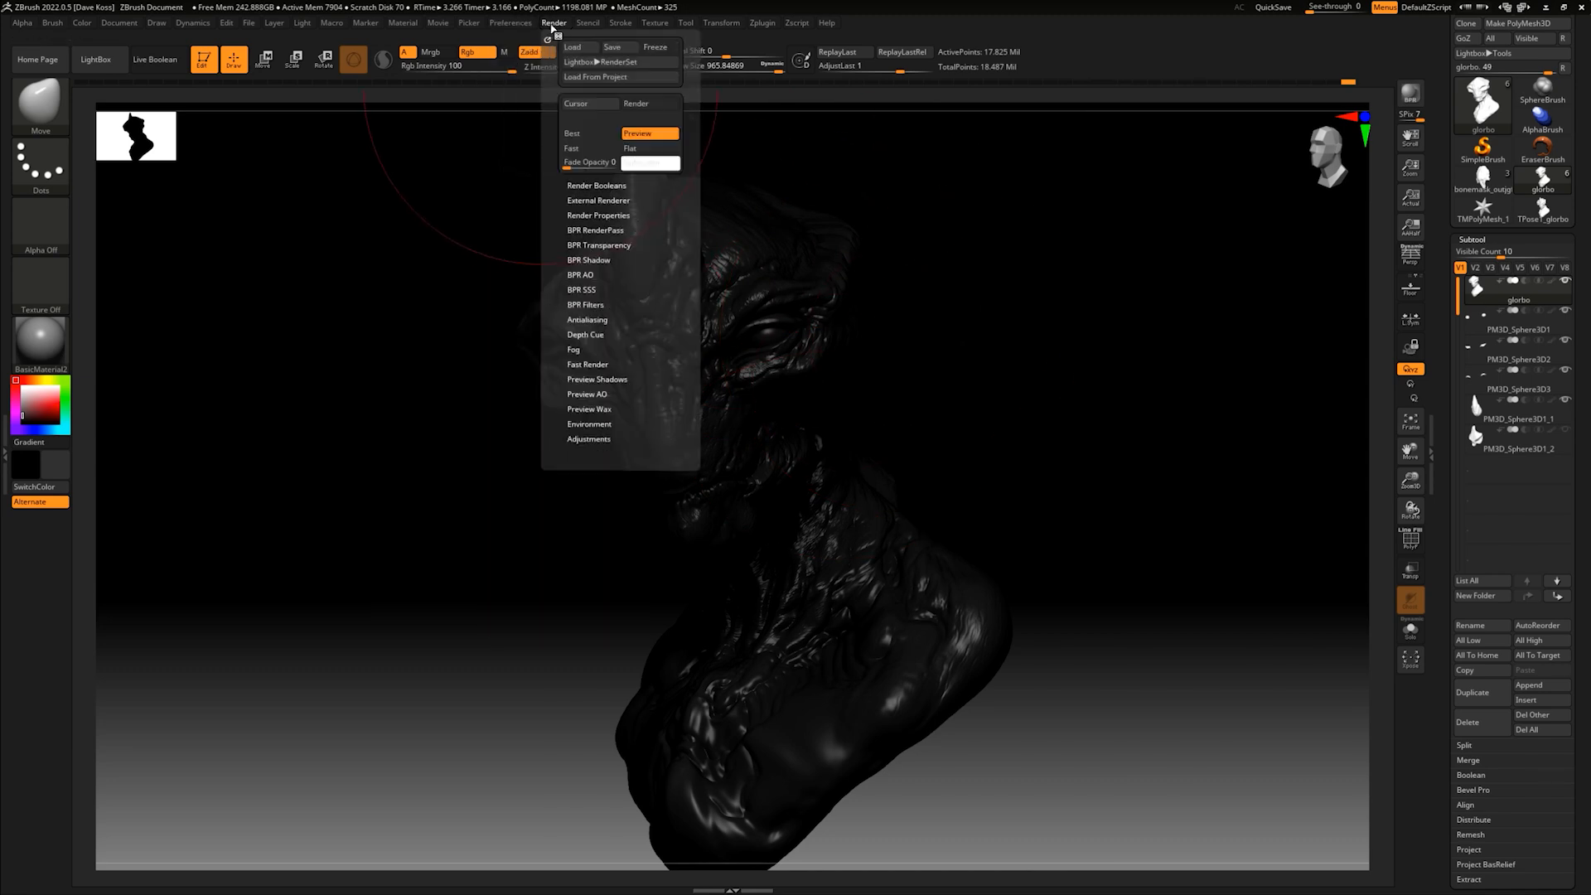
left_click(608, 231)
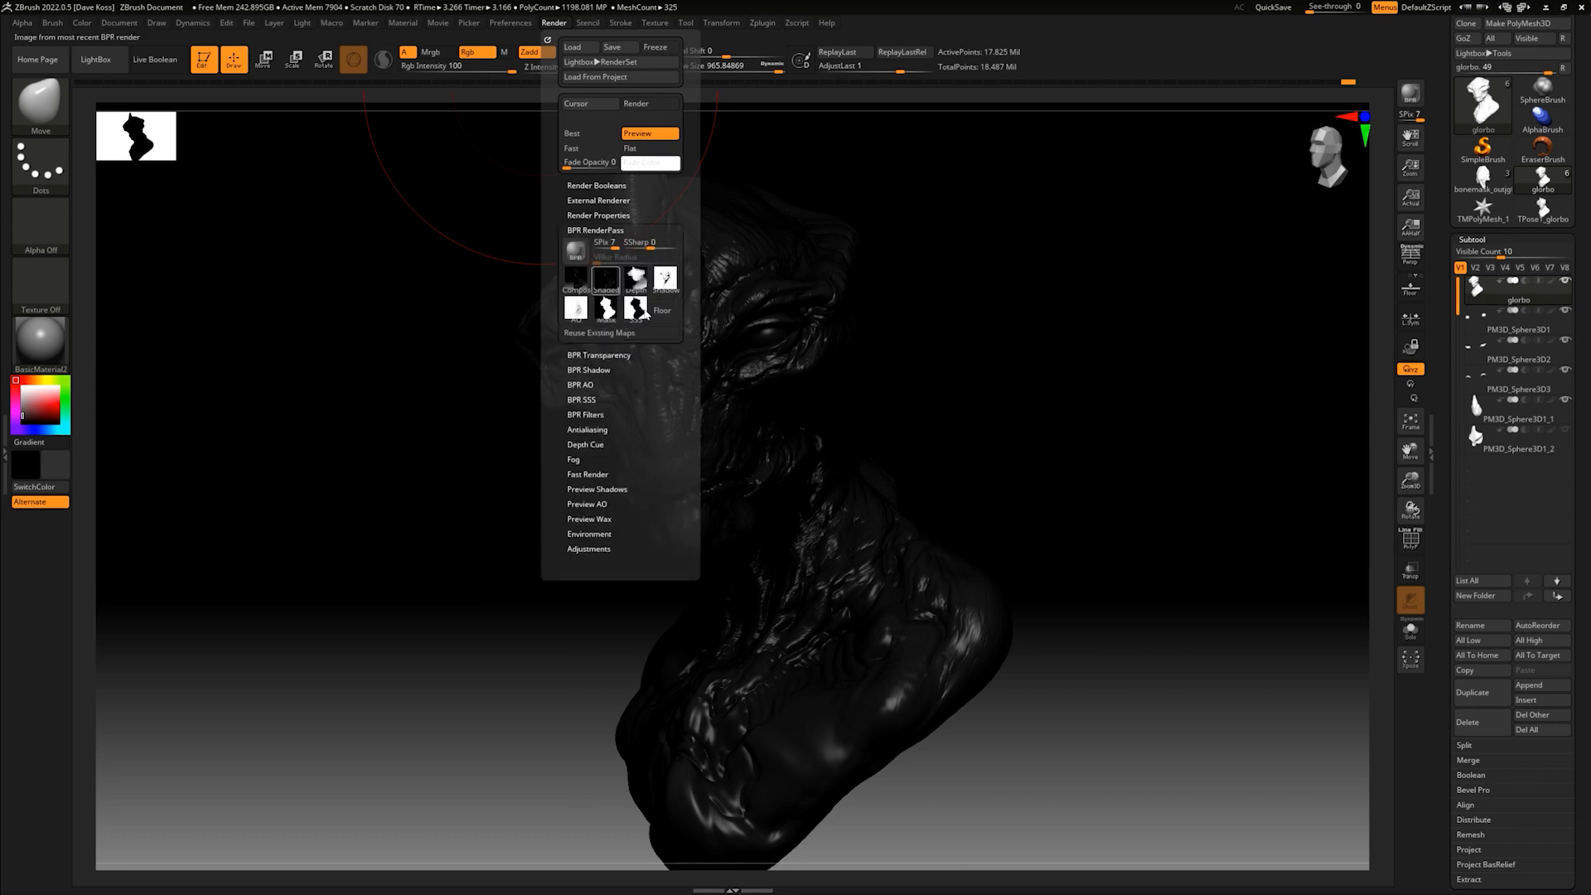
left_click(644, 313)
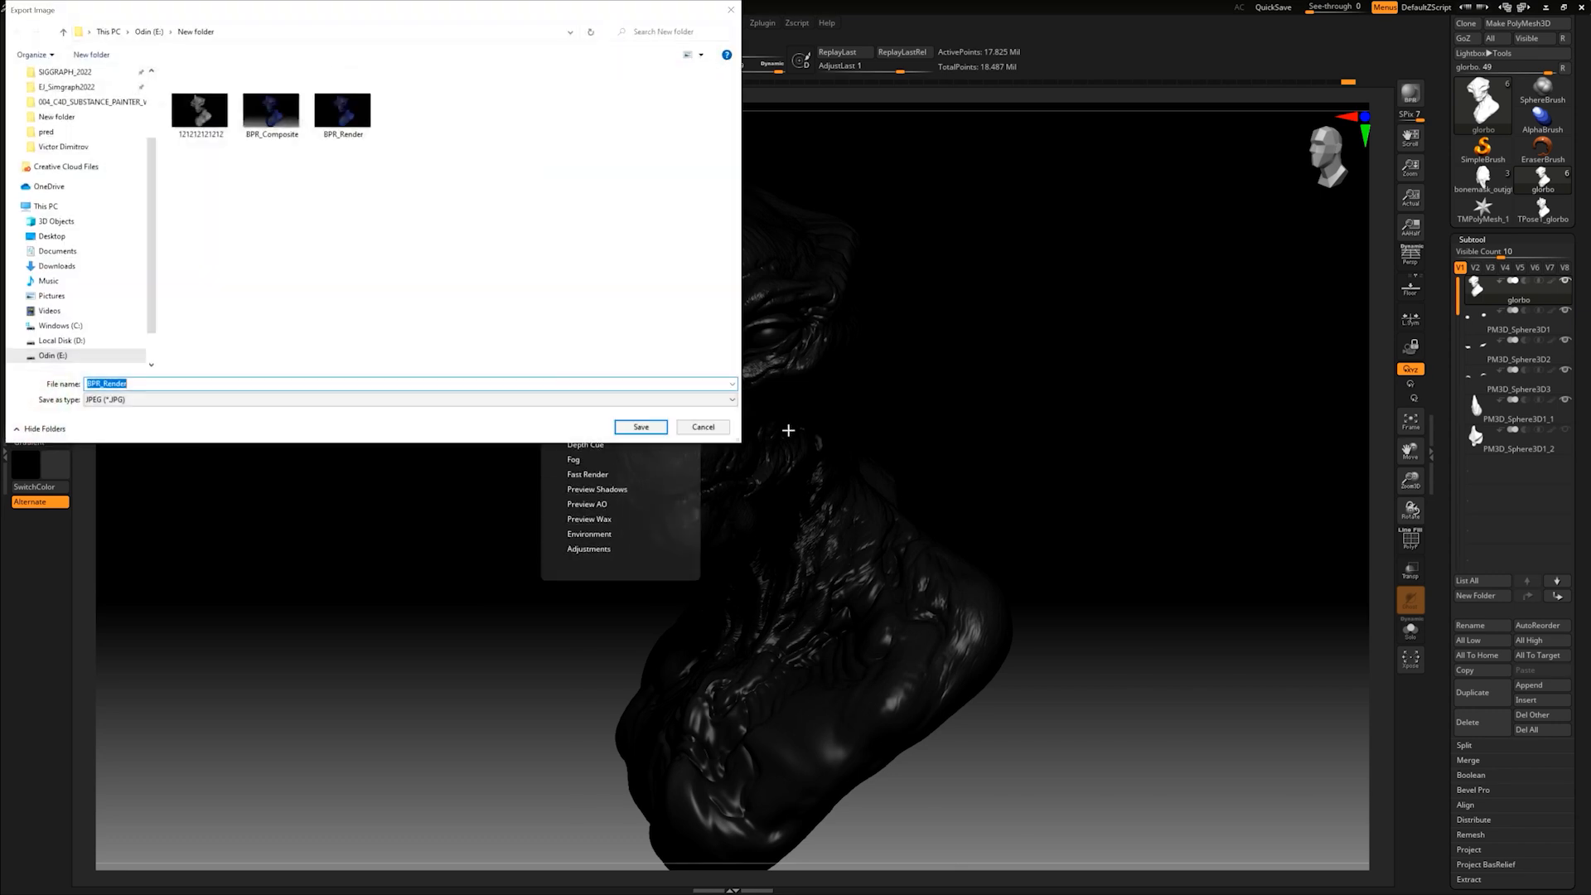
type("spec")
left_click(620, 433)
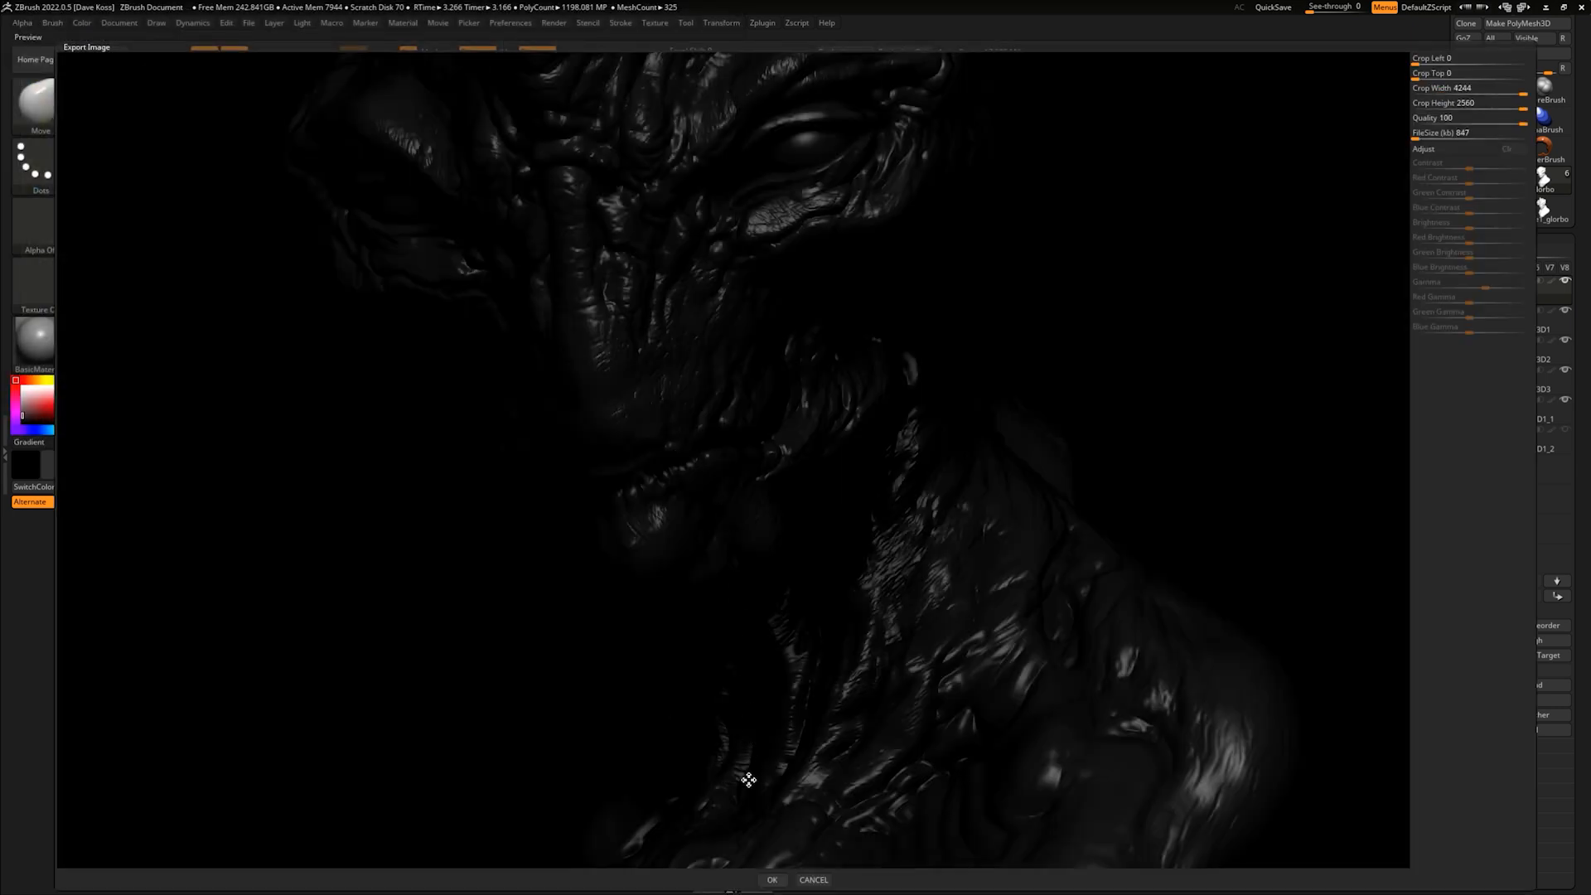
left_click(771, 880)
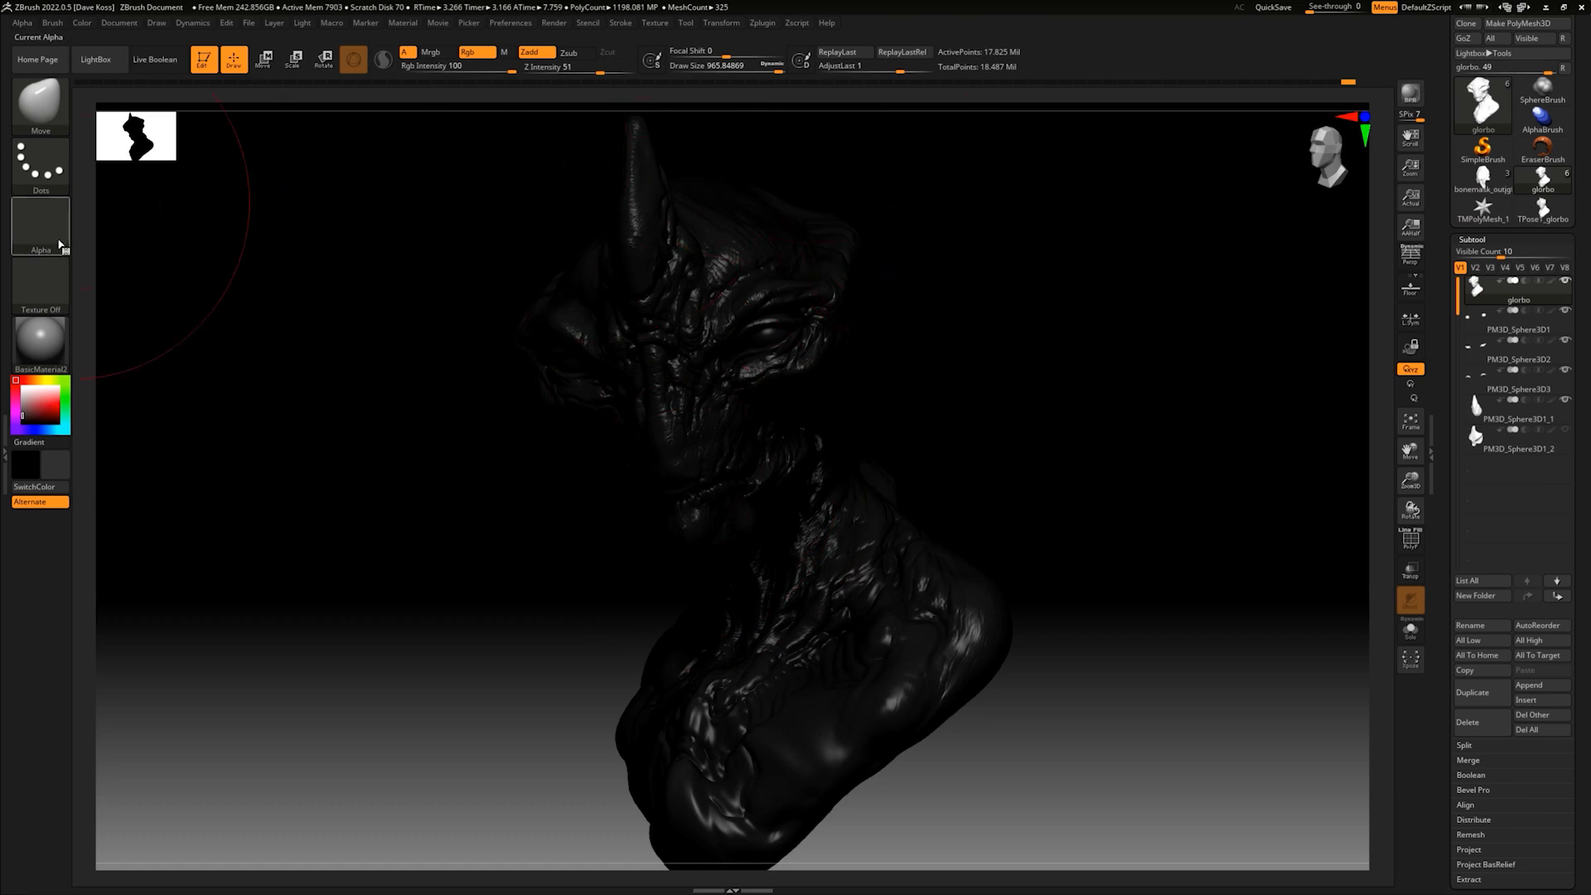
- Change the bust's material to ReflectedMap and render it with BPR
left_click(49, 348)
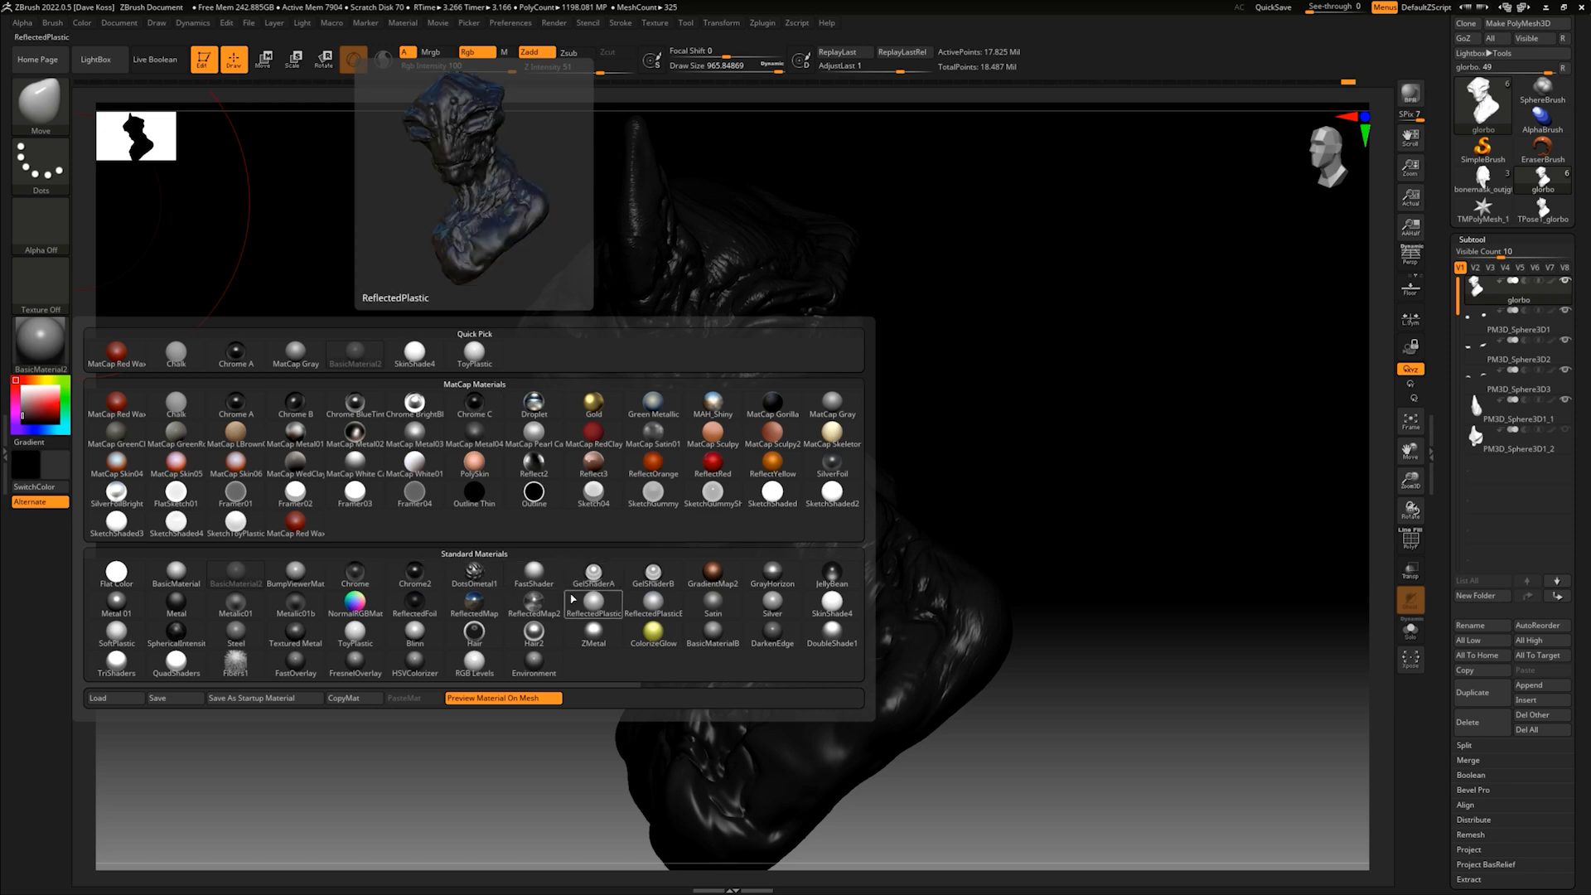
left_click(480, 609)
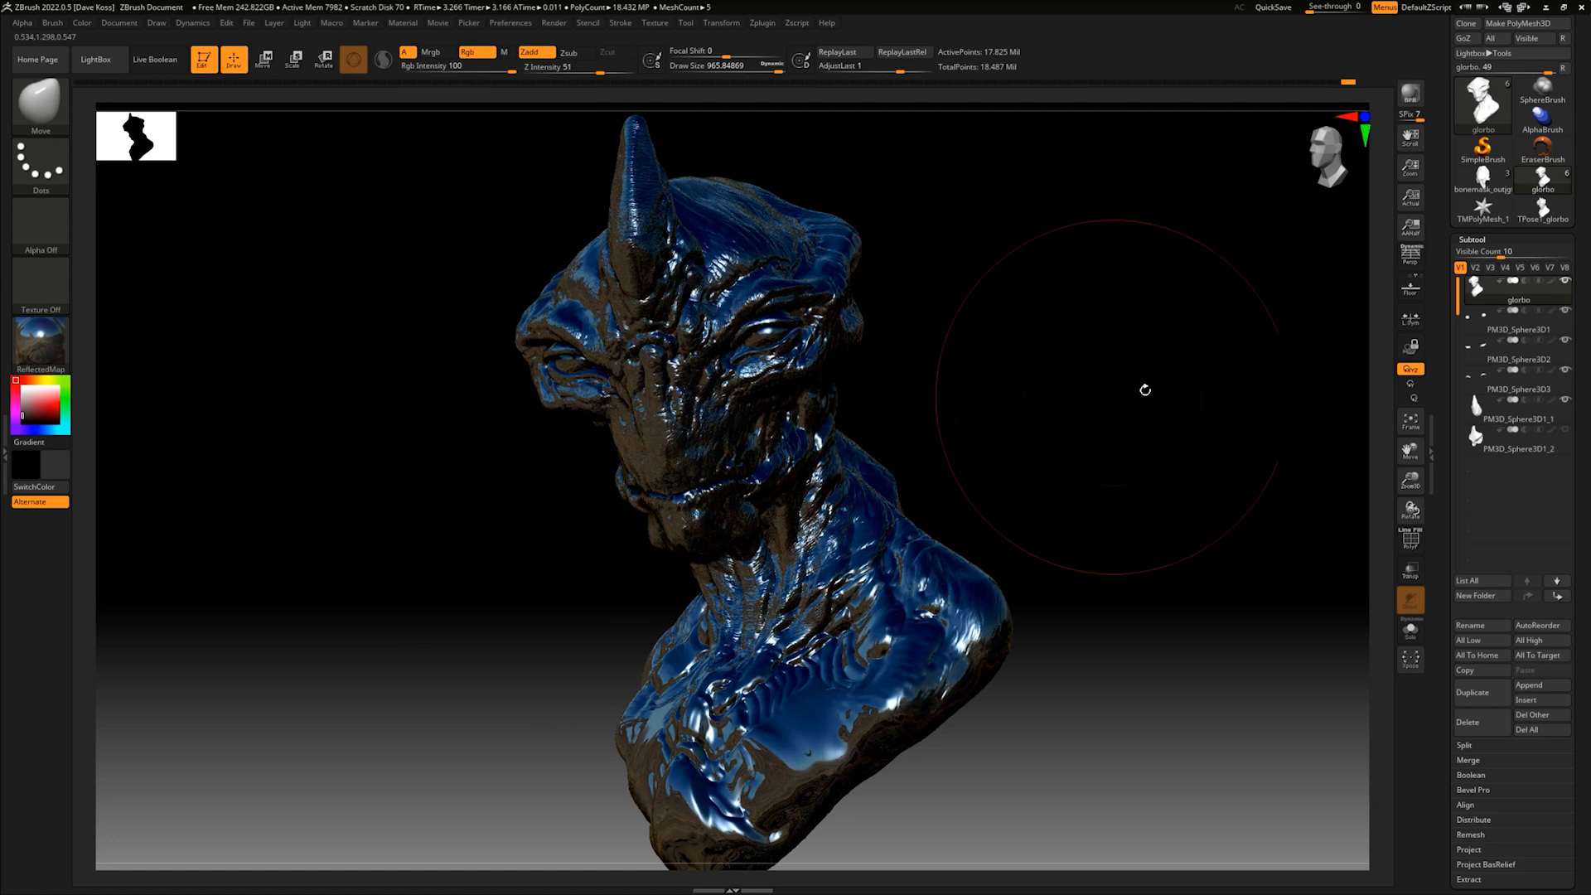
left_click(1411, 94)
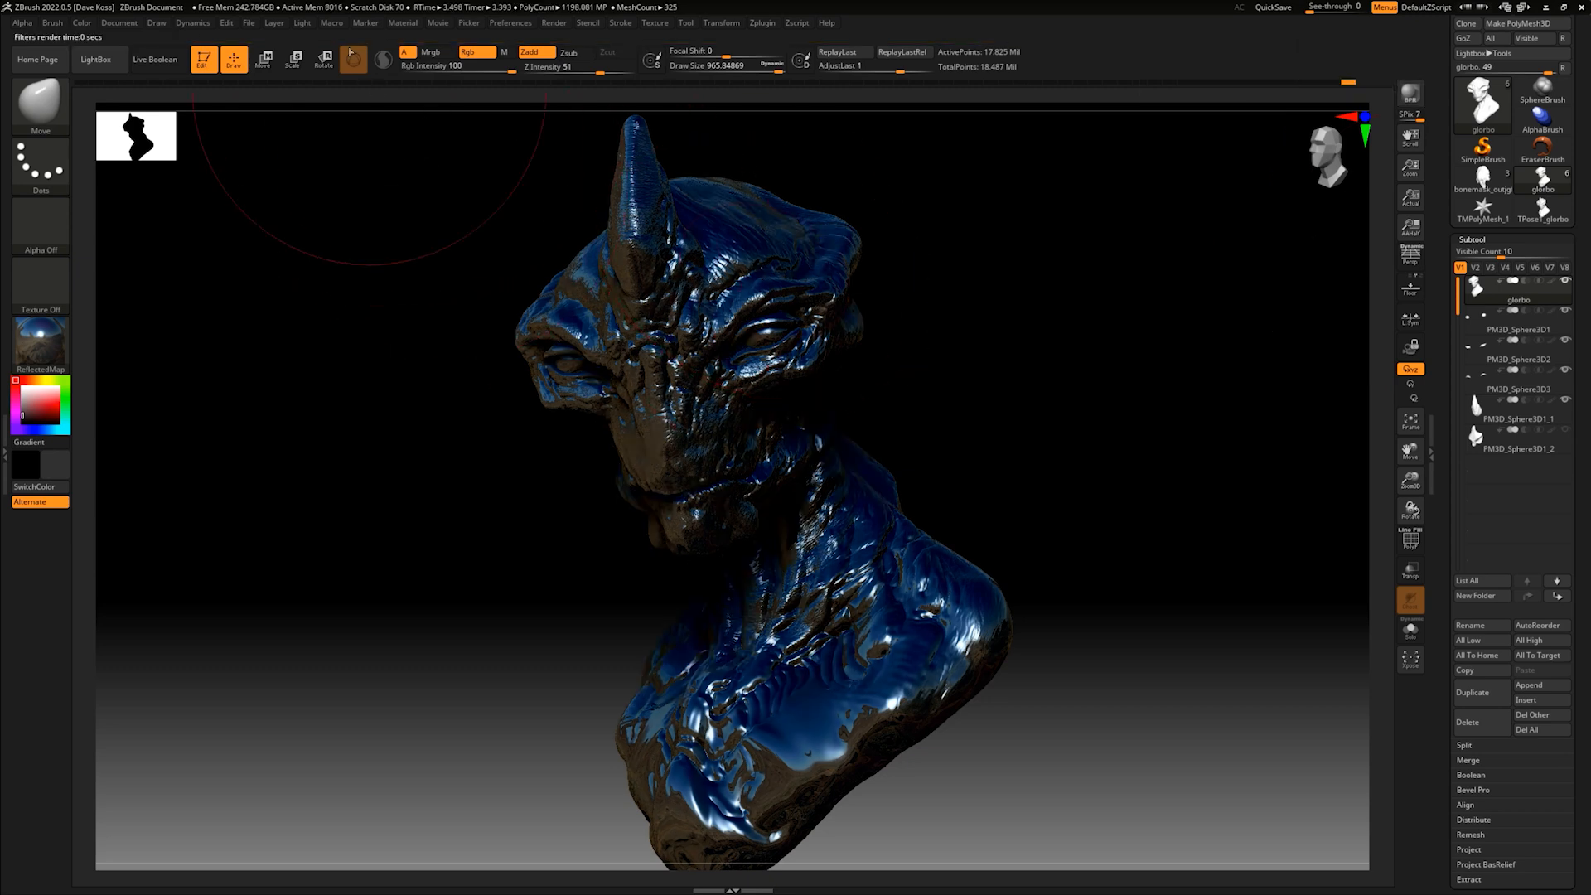
- Export the ReflectedMap version of the Shaded render pass as a JPEG at quality 100
left_click(550, 23)
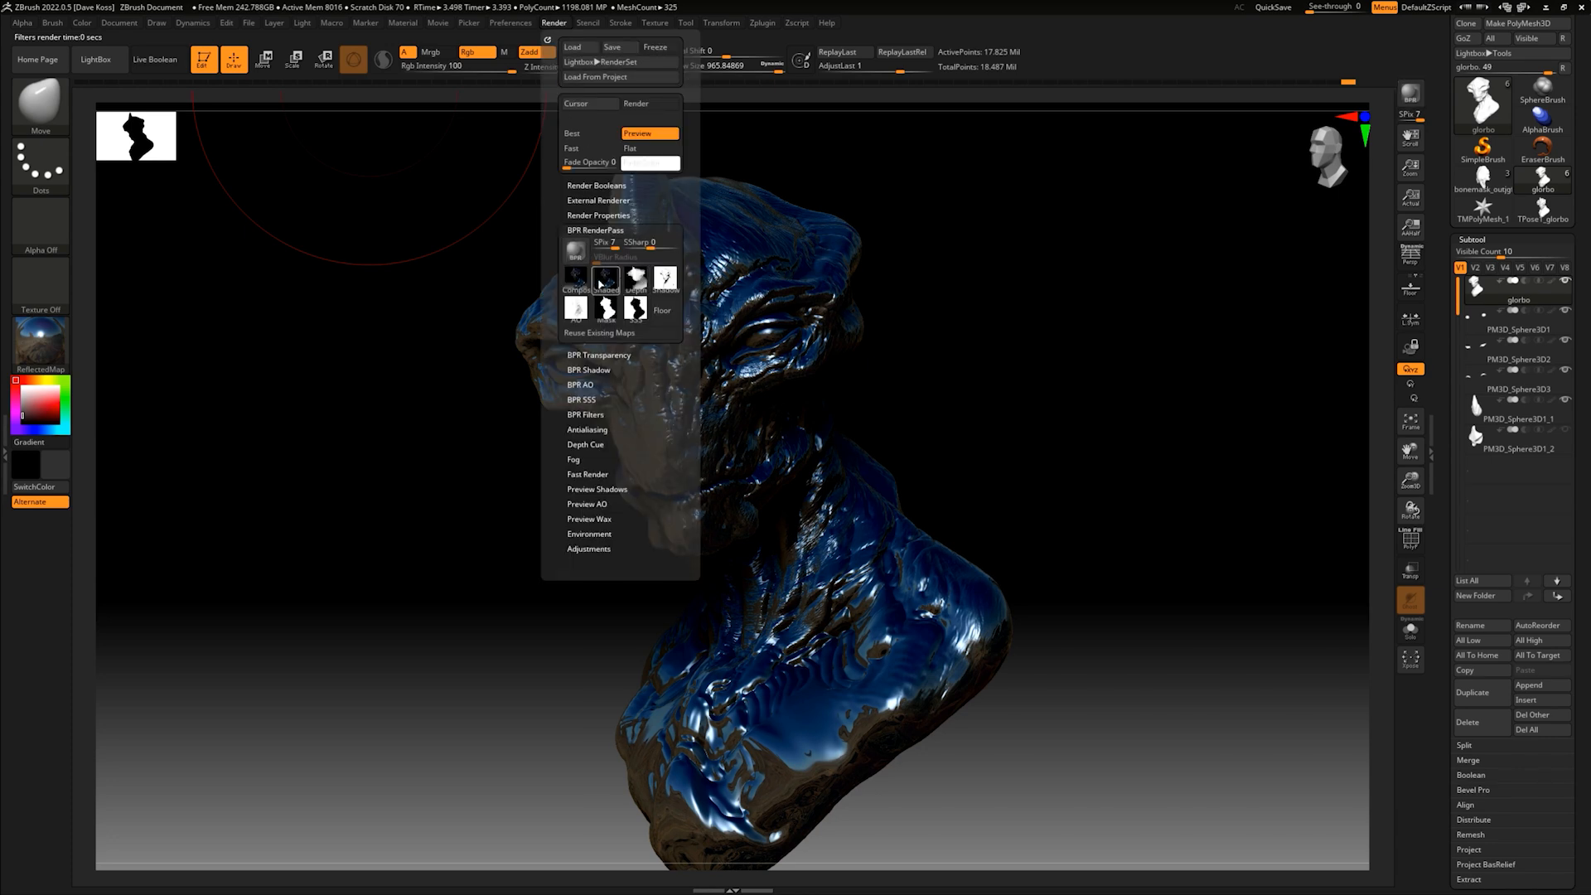
left_click(613, 286)
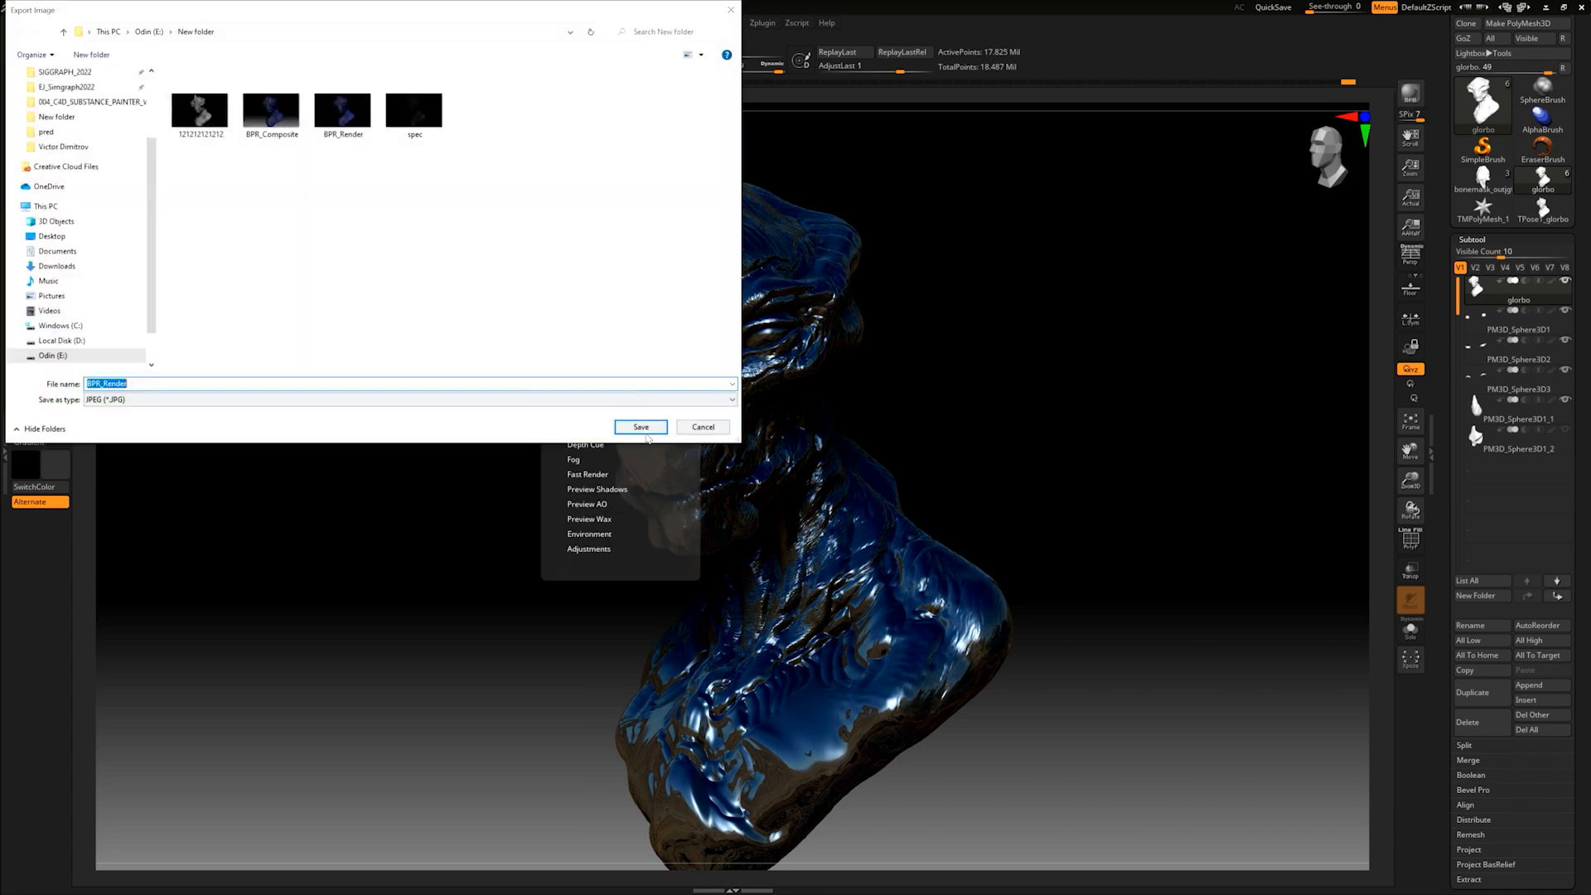
left_click(637, 422)
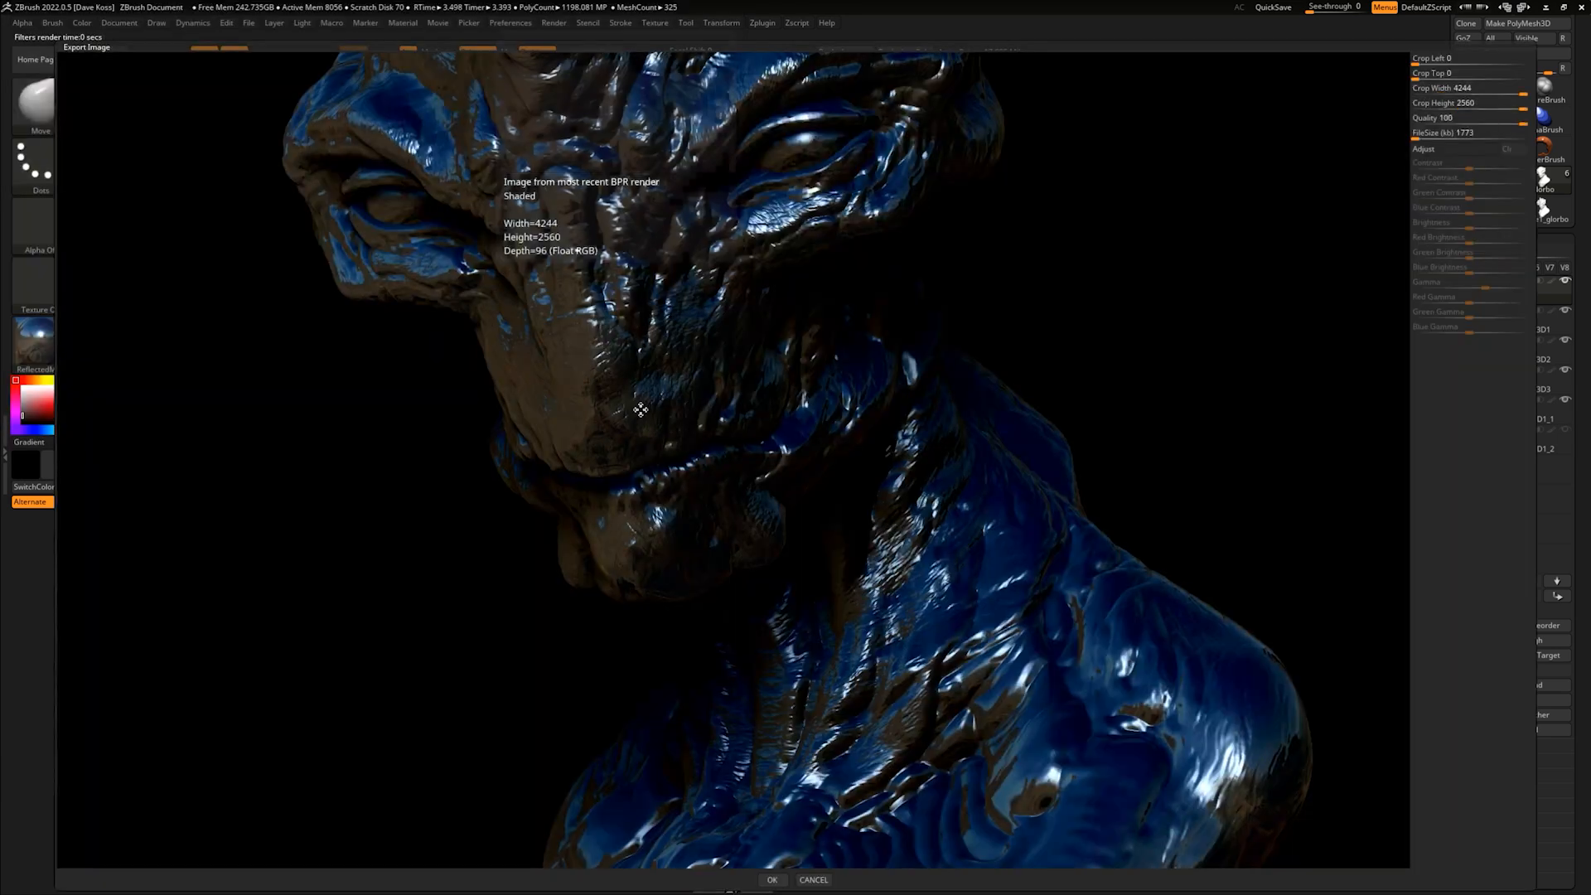
left_click(773, 880)
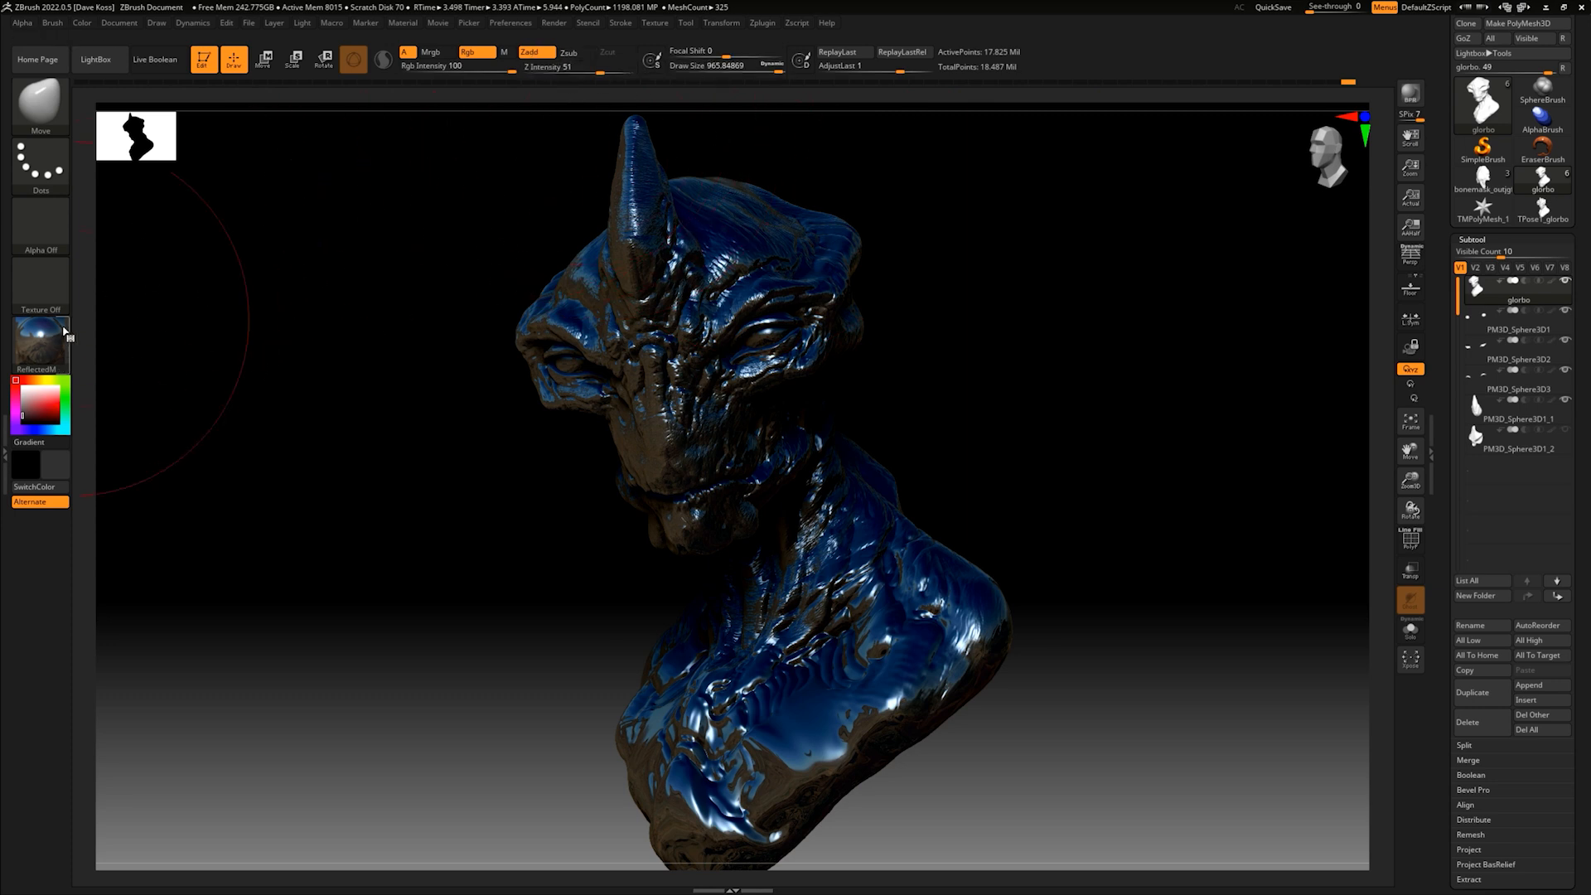
- Switch the bust back to BasicMaterial2 and darken its color to pure black
left_click(41, 341)
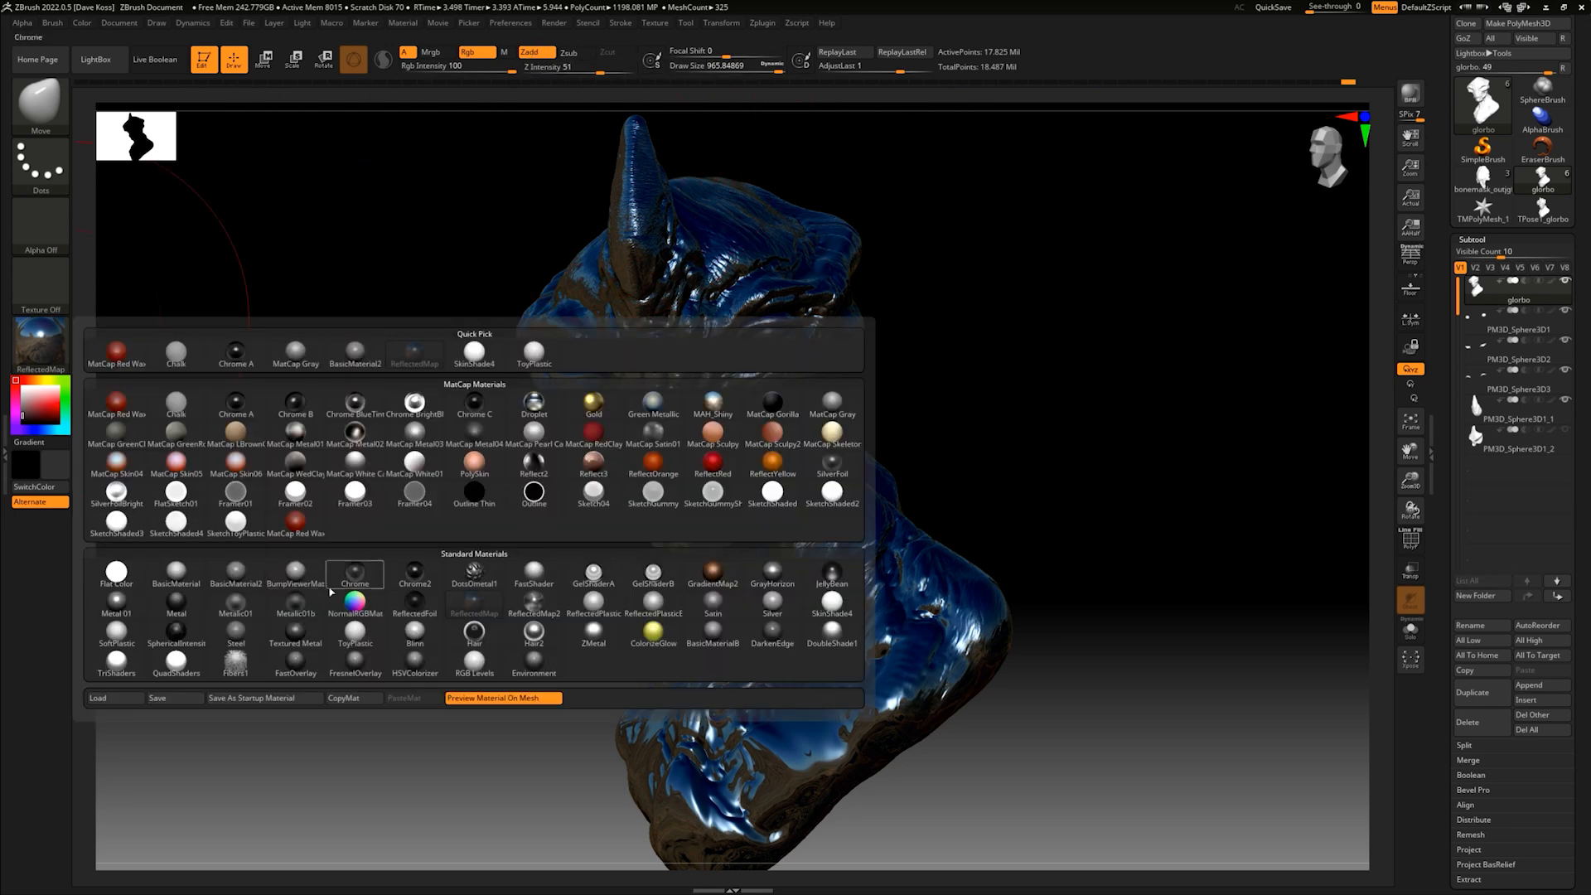
left_click(238, 583)
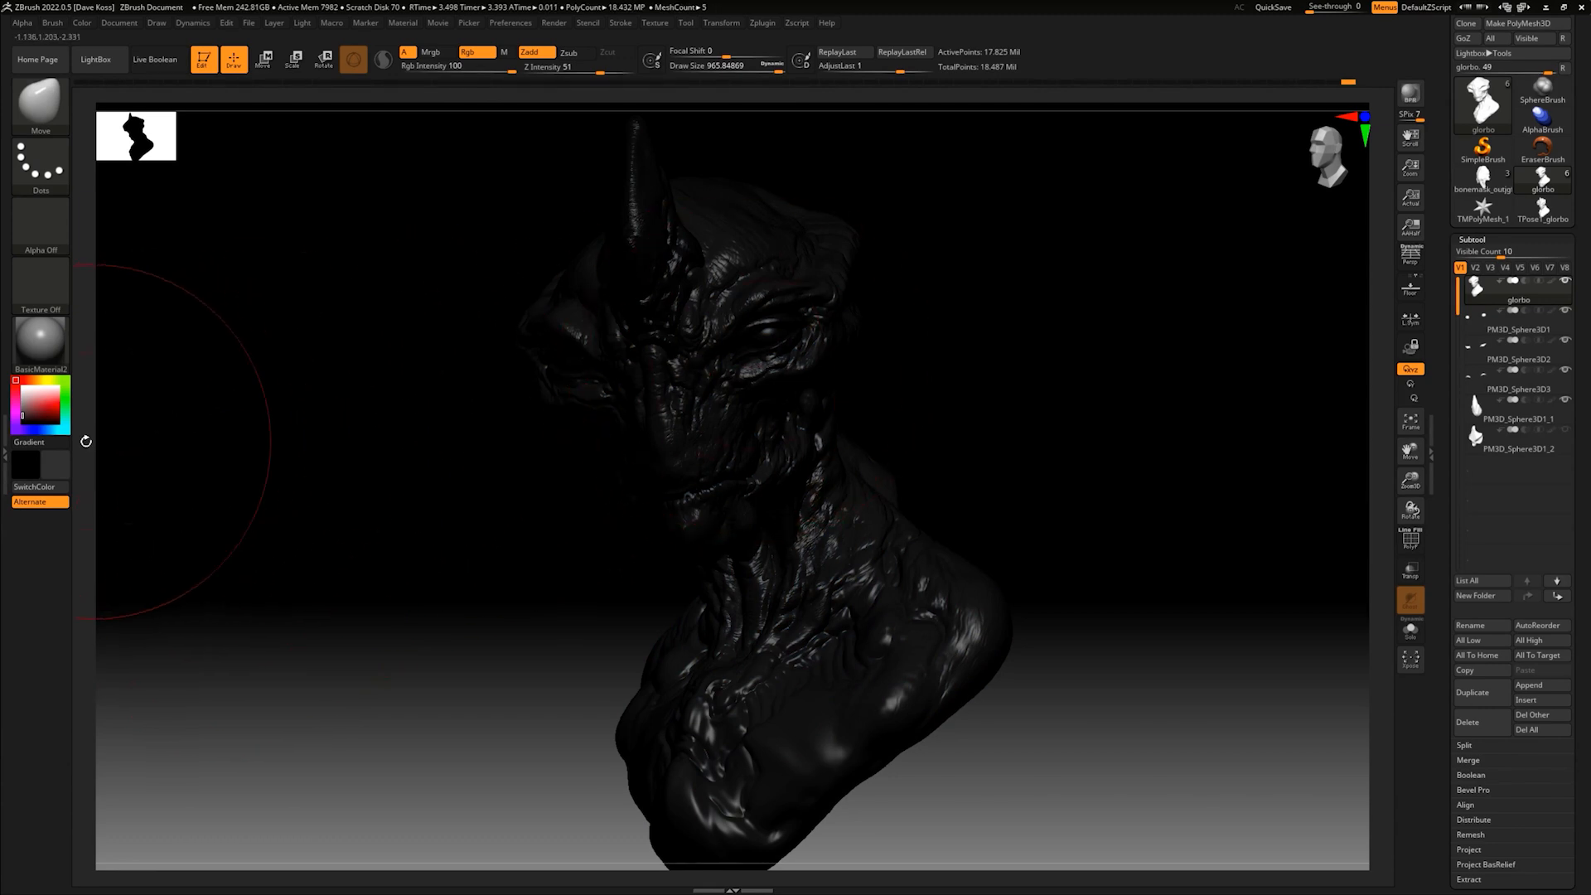
left_click(40, 418)
left_click_drag(39, 540, 38, 551)
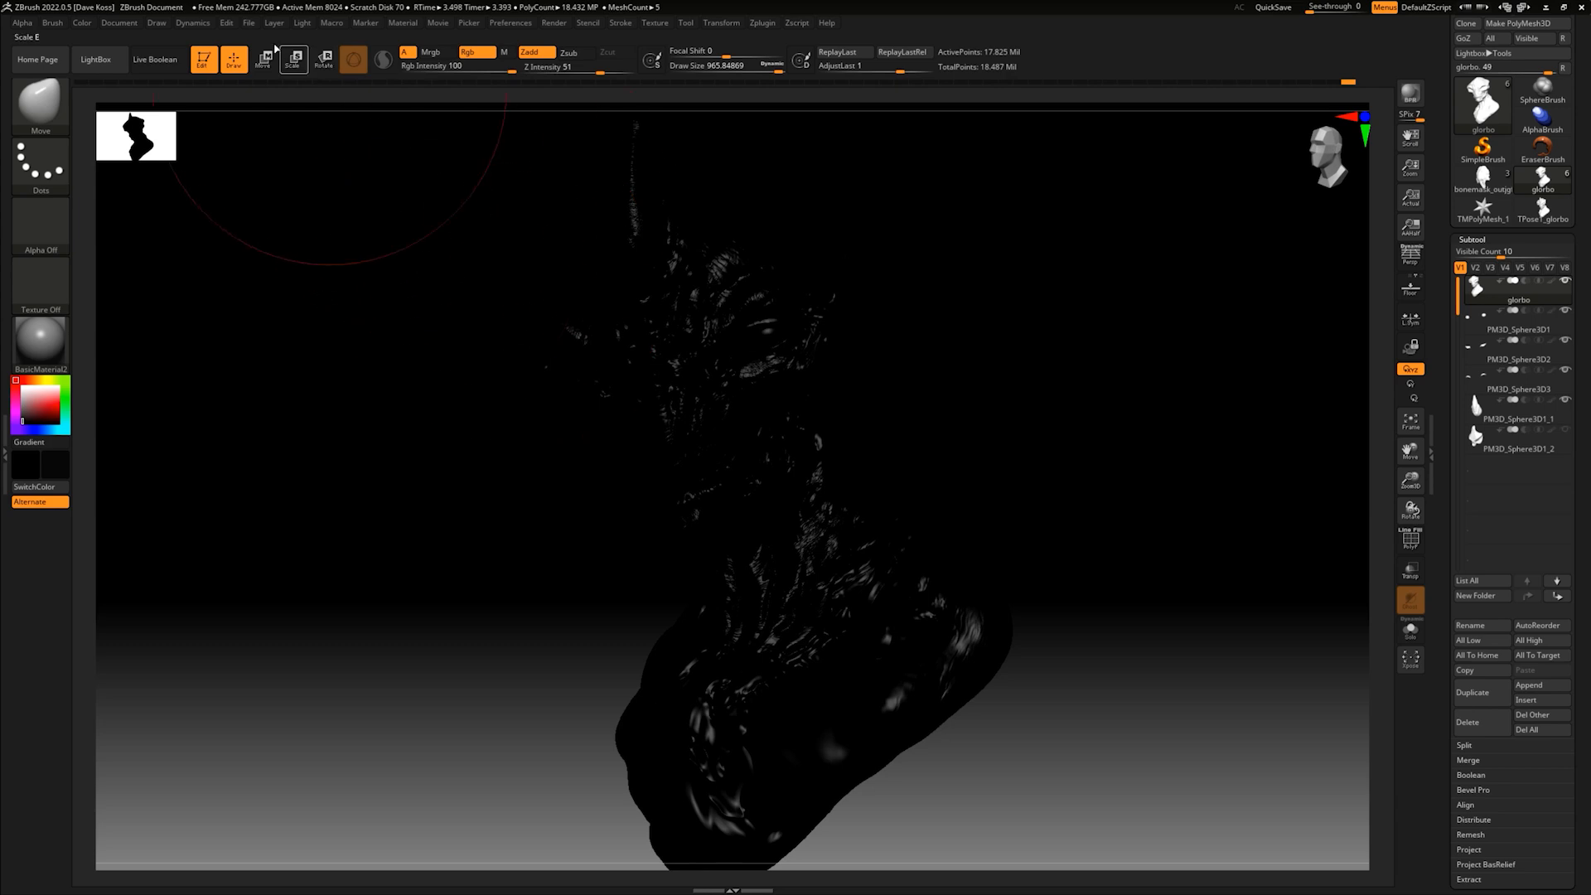
- Replace the default light with a new diffuse LightCap light near the preview sphere's upper-right edge, raising its strength to about 2.01
left_click(301, 23)
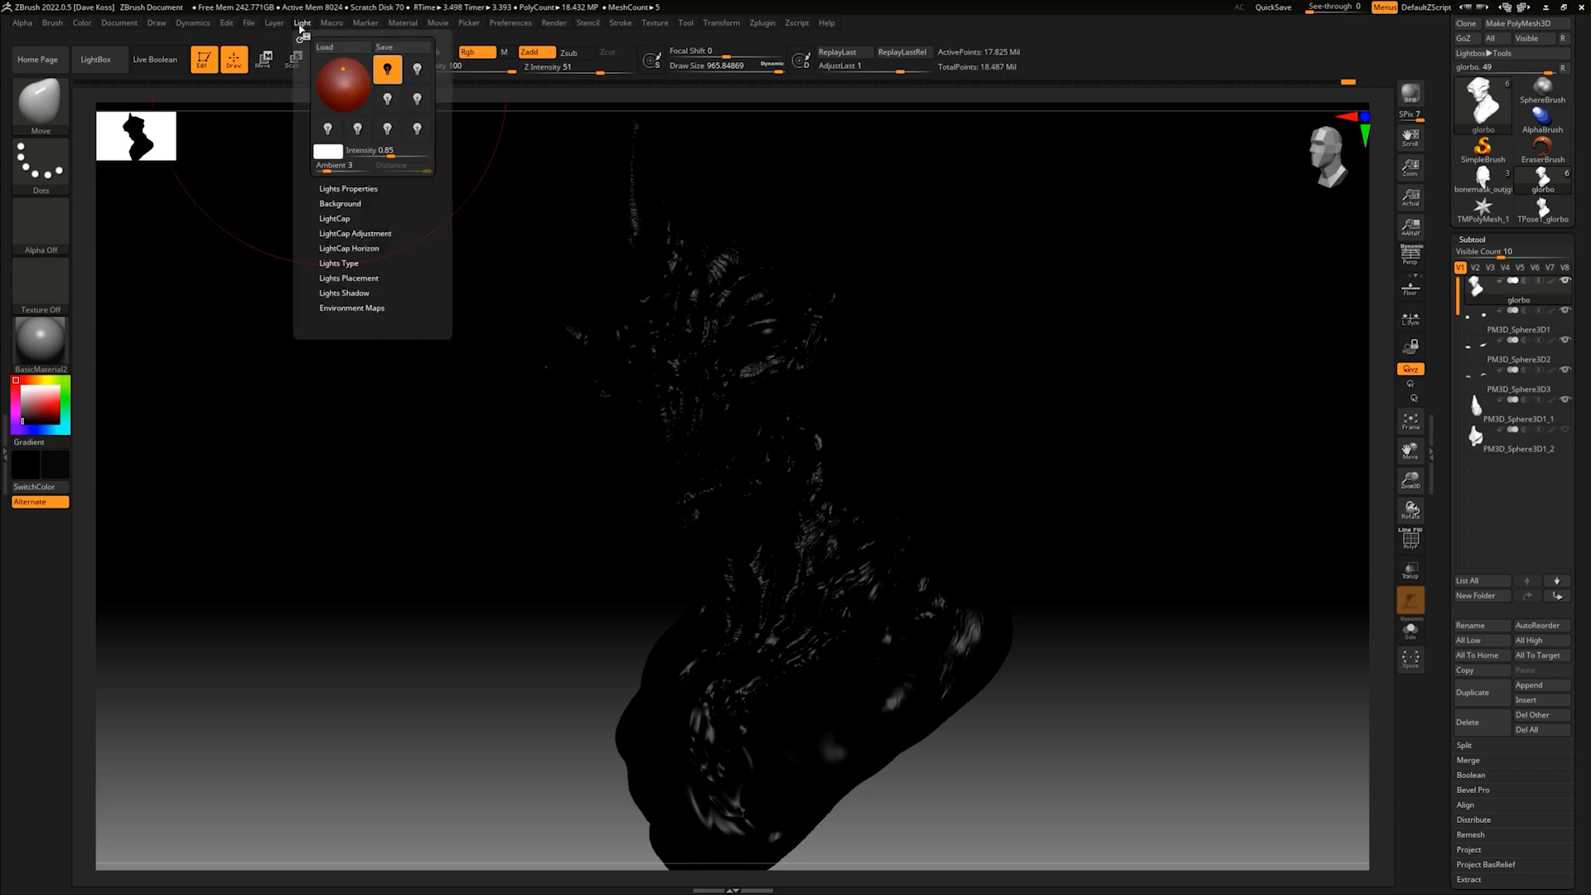
left_click(334, 218)
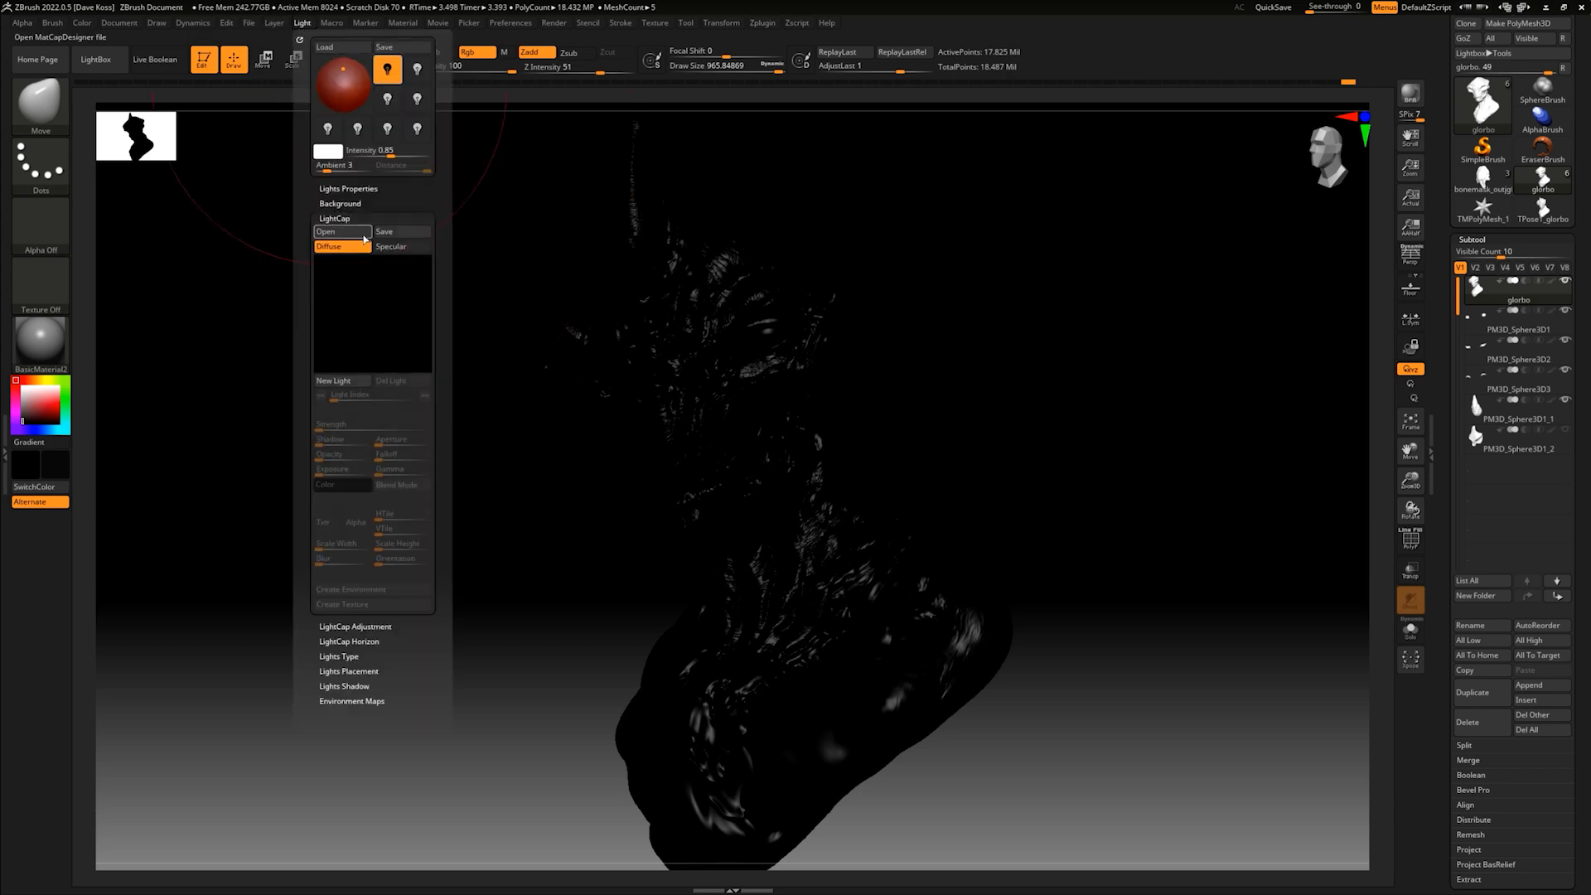
left_click(350, 382)
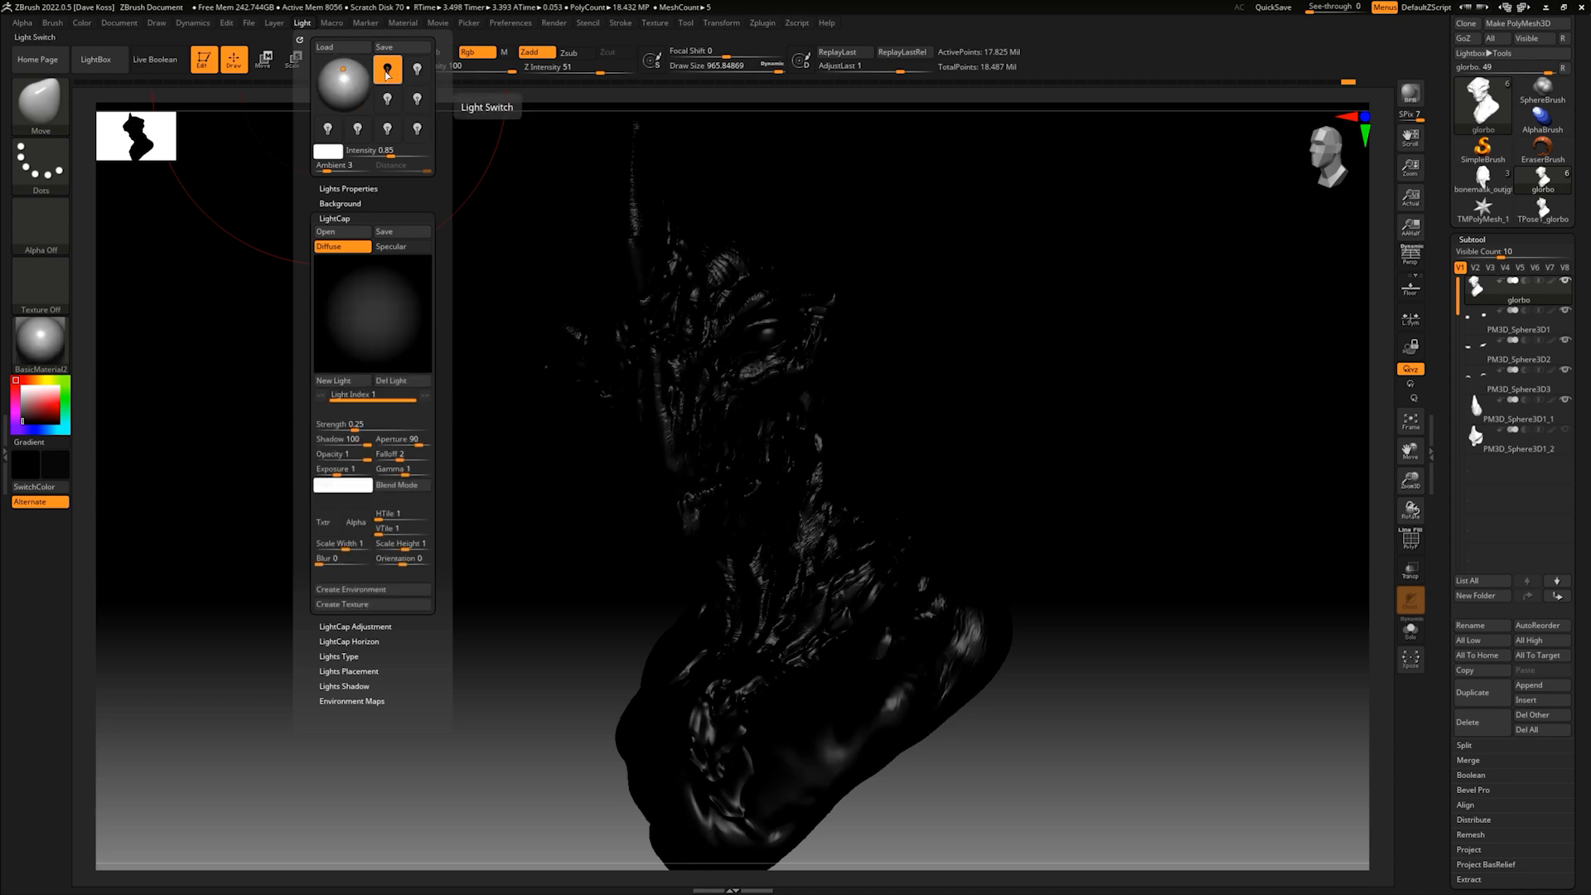
left_click(387, 73)
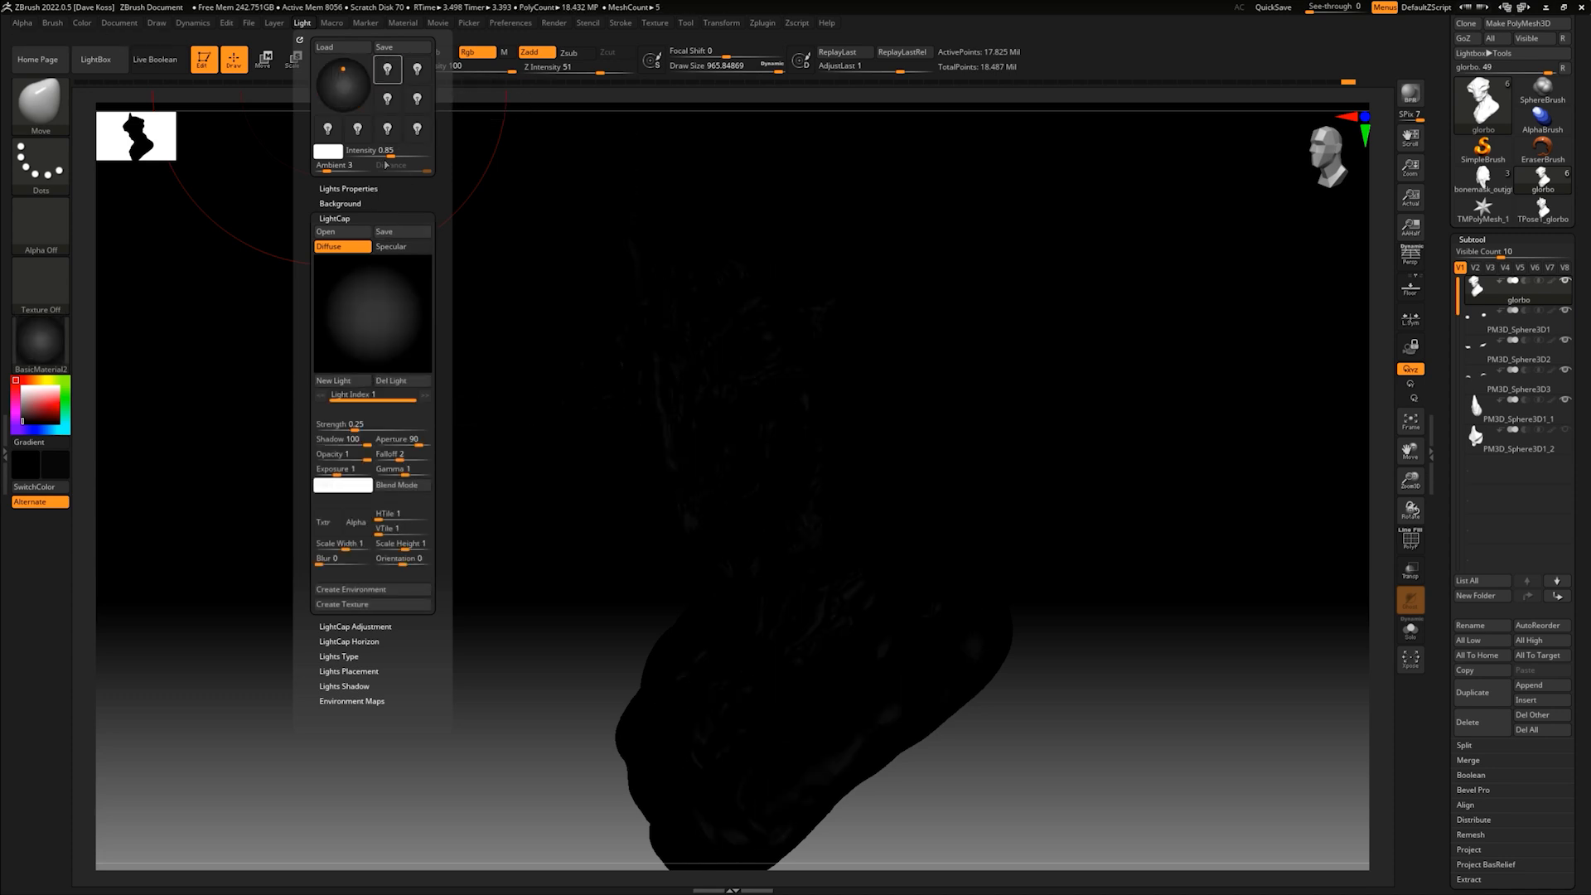
left_click_drag(375, 313, 399, 301)
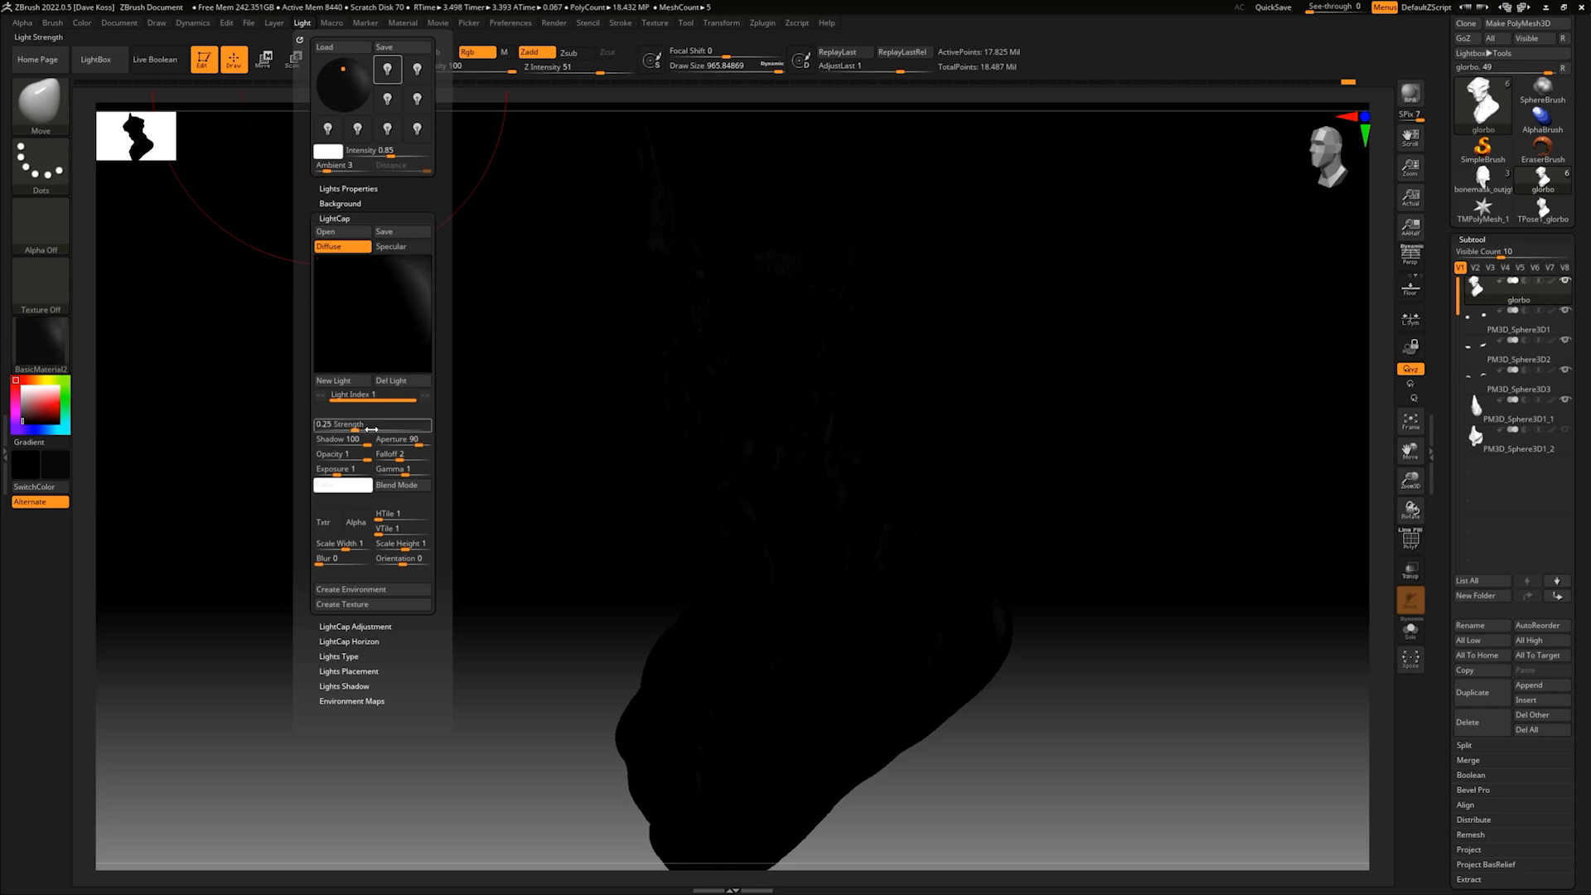
left_click_drag(355, 426, 376, 426)
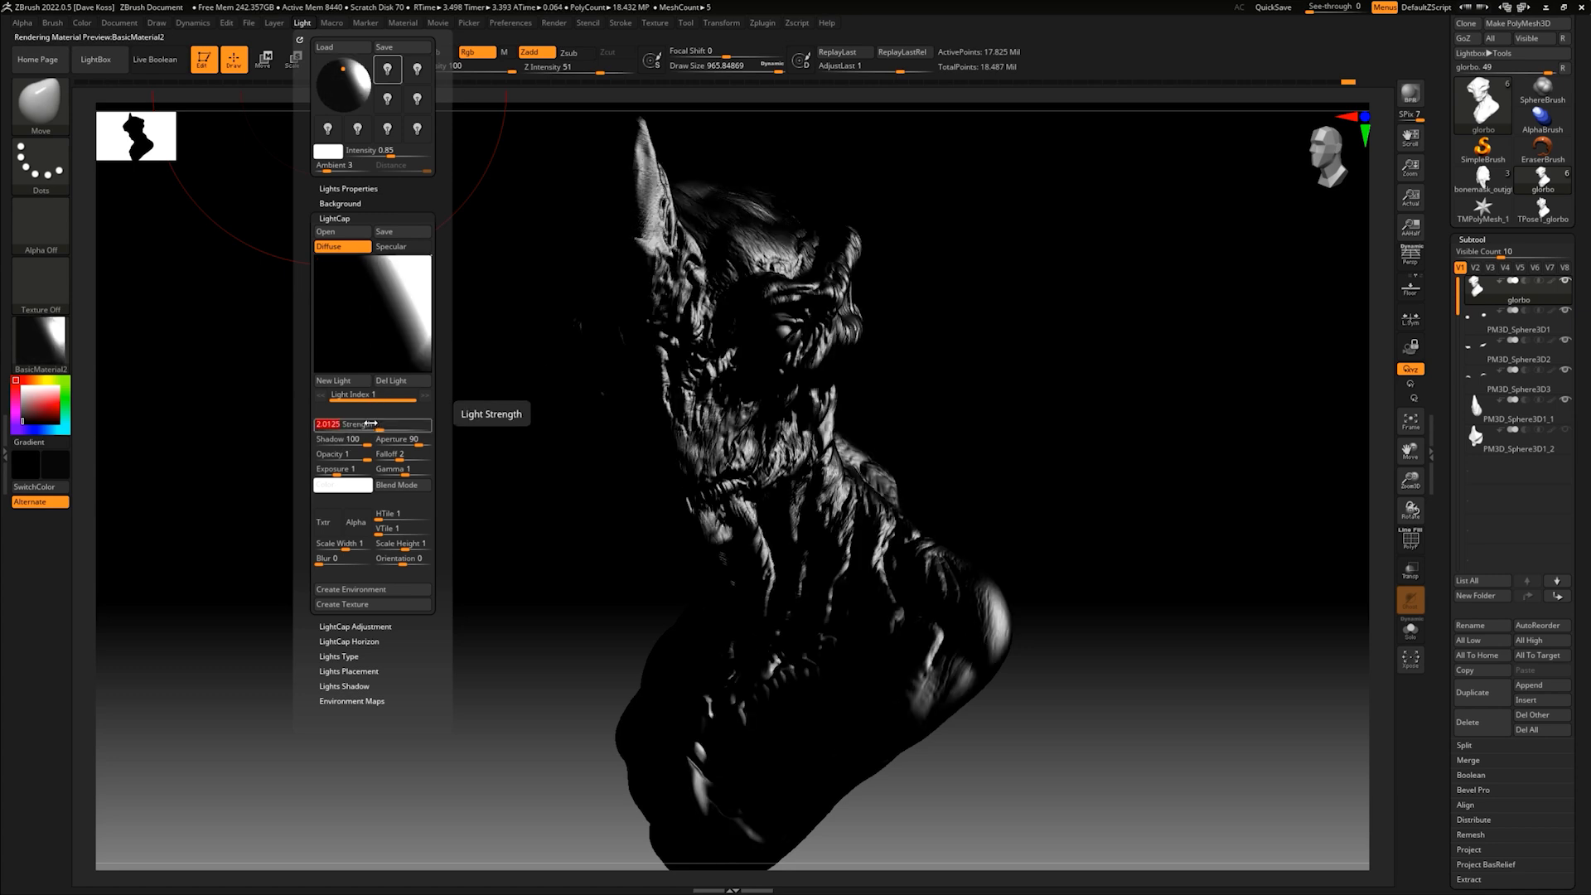
- Move the LightCap light to the preview sphere's lower-right rim, set its shadow to 0, and render the bust with BPR
left_click_drag(413, 293, 412, 331)
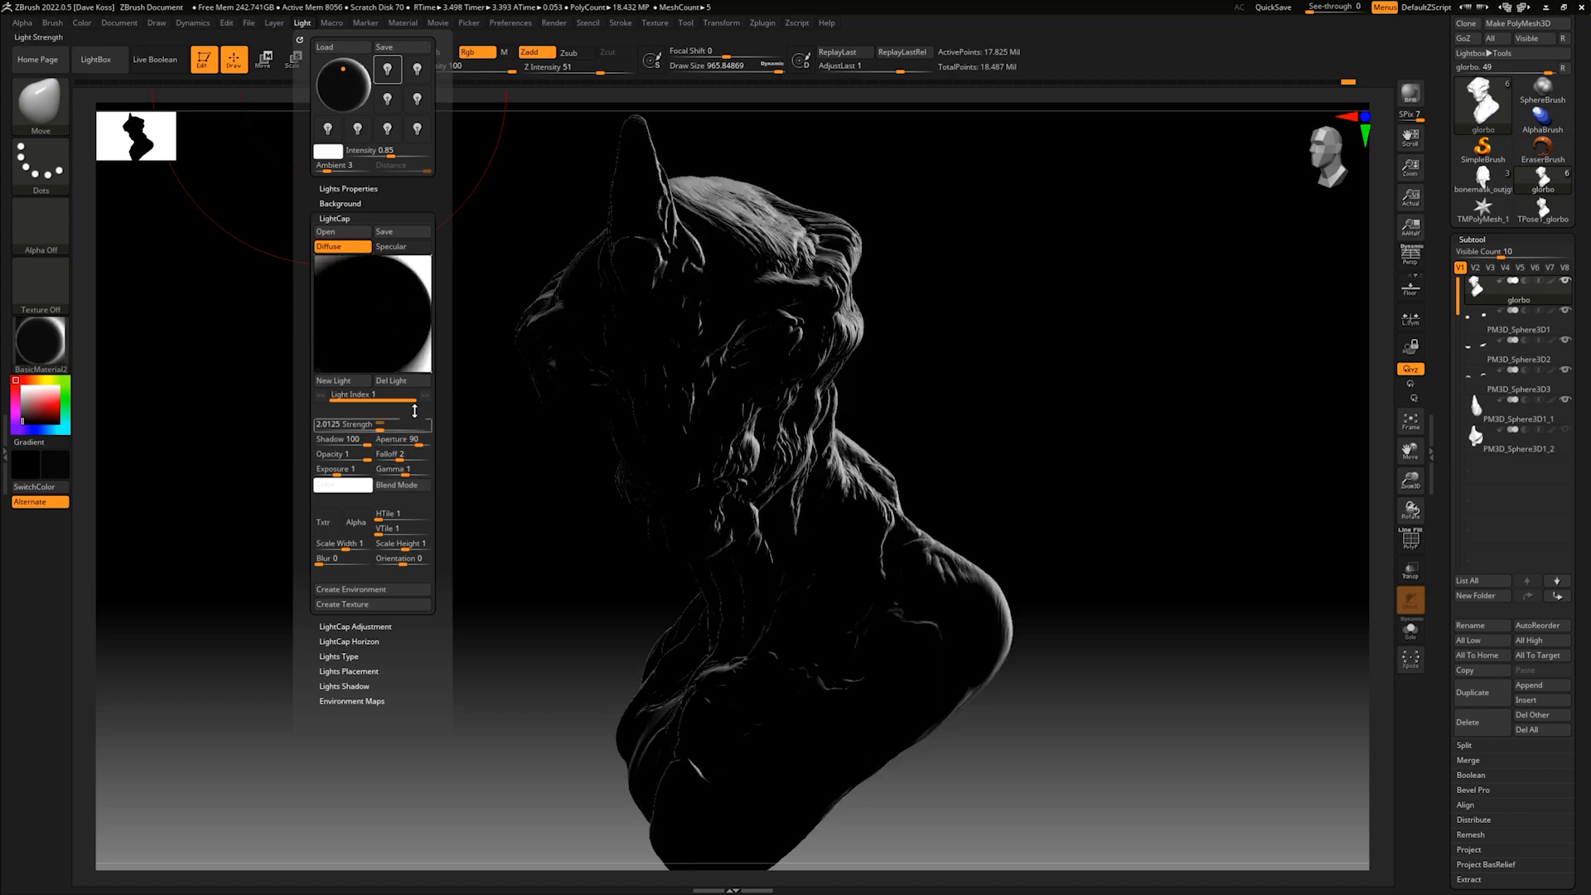
left_click_drag(366, 444, 321, 444)
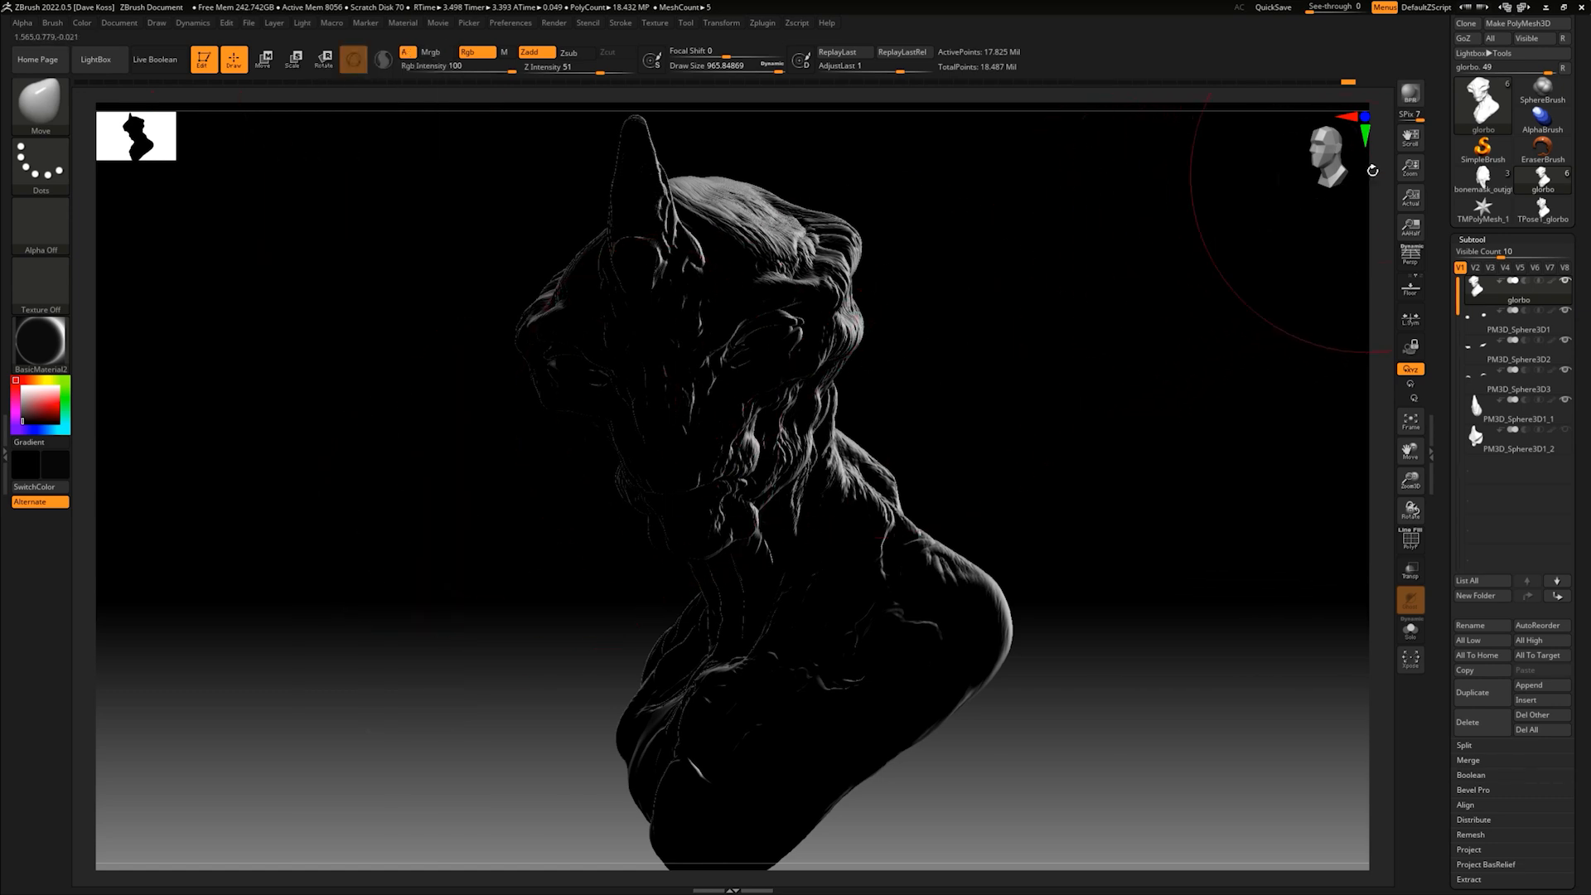
left_click(1413, 94)
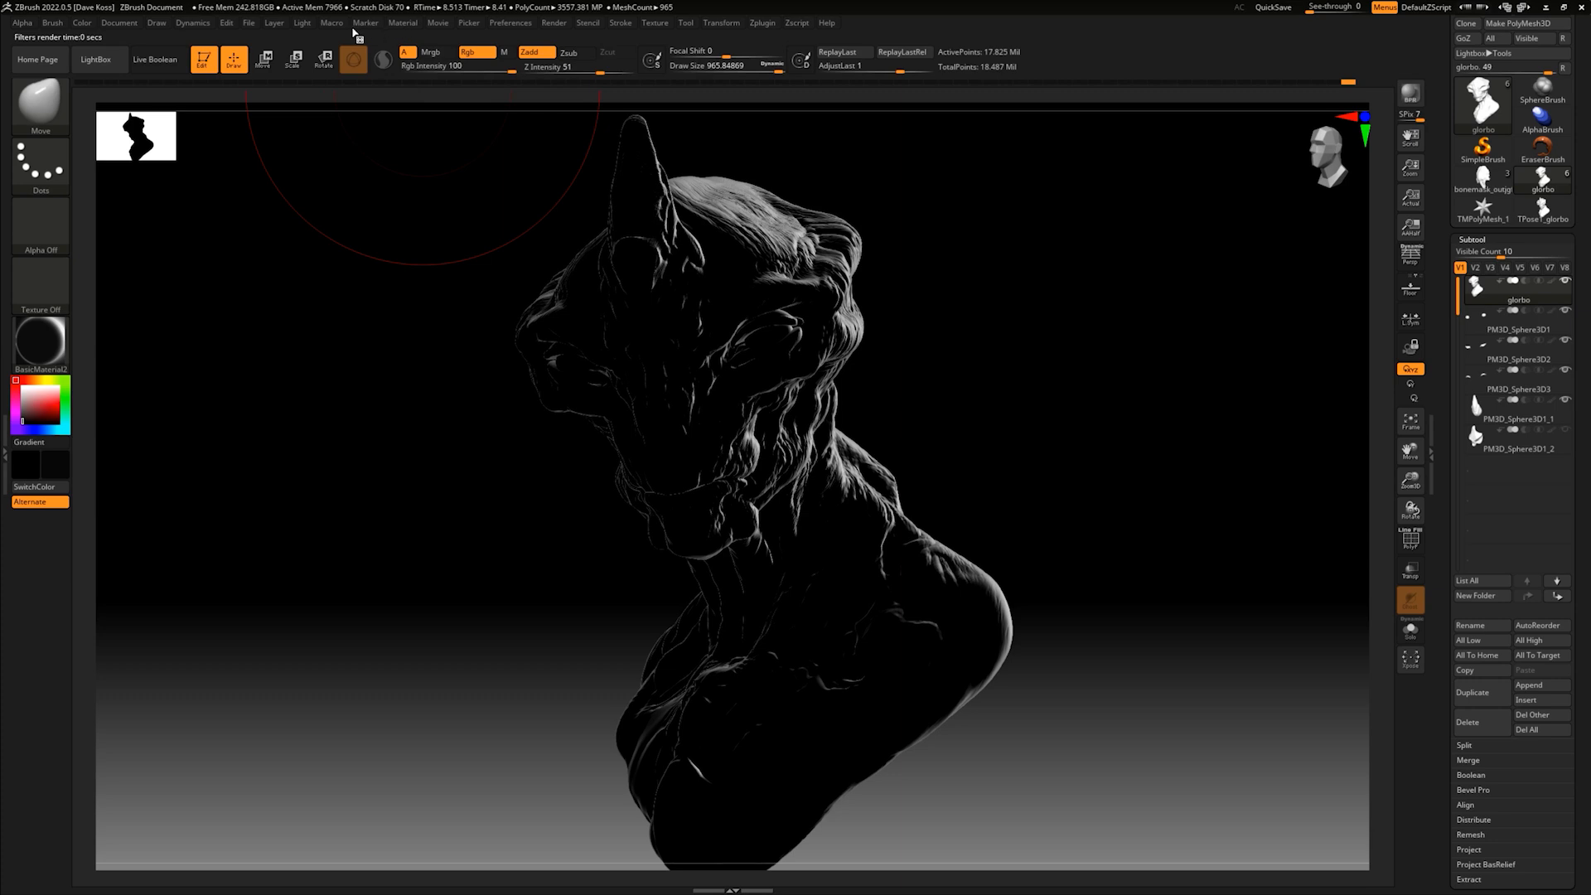
- Export the rim-lit Shaded render pass as a JPEG at quality 100 under a new short file name
left_click(303, 24)
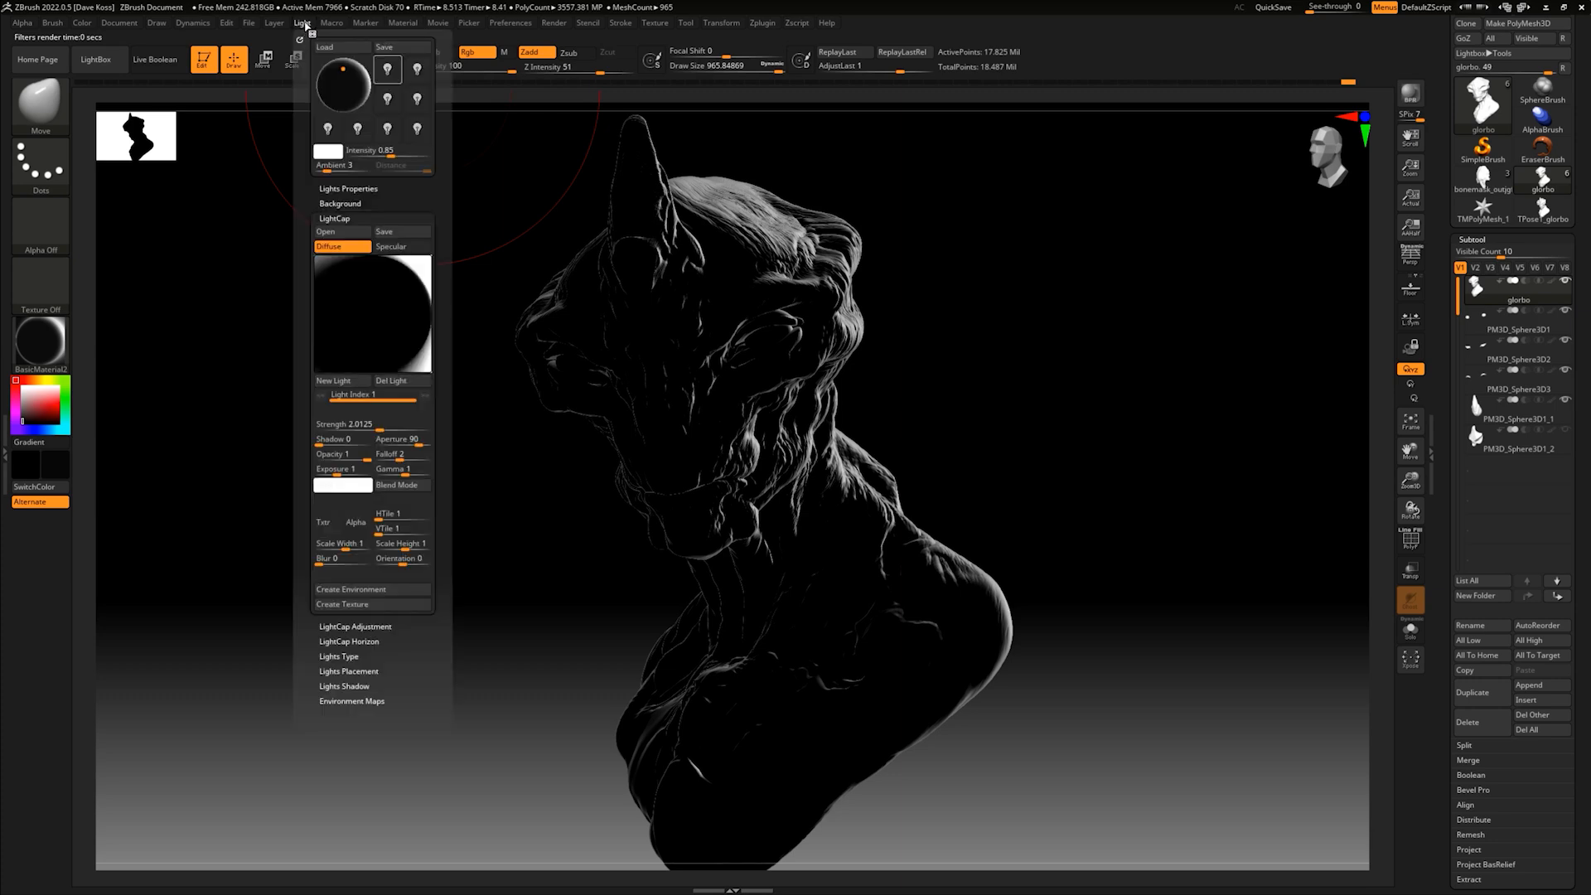
left_click(562, 25)
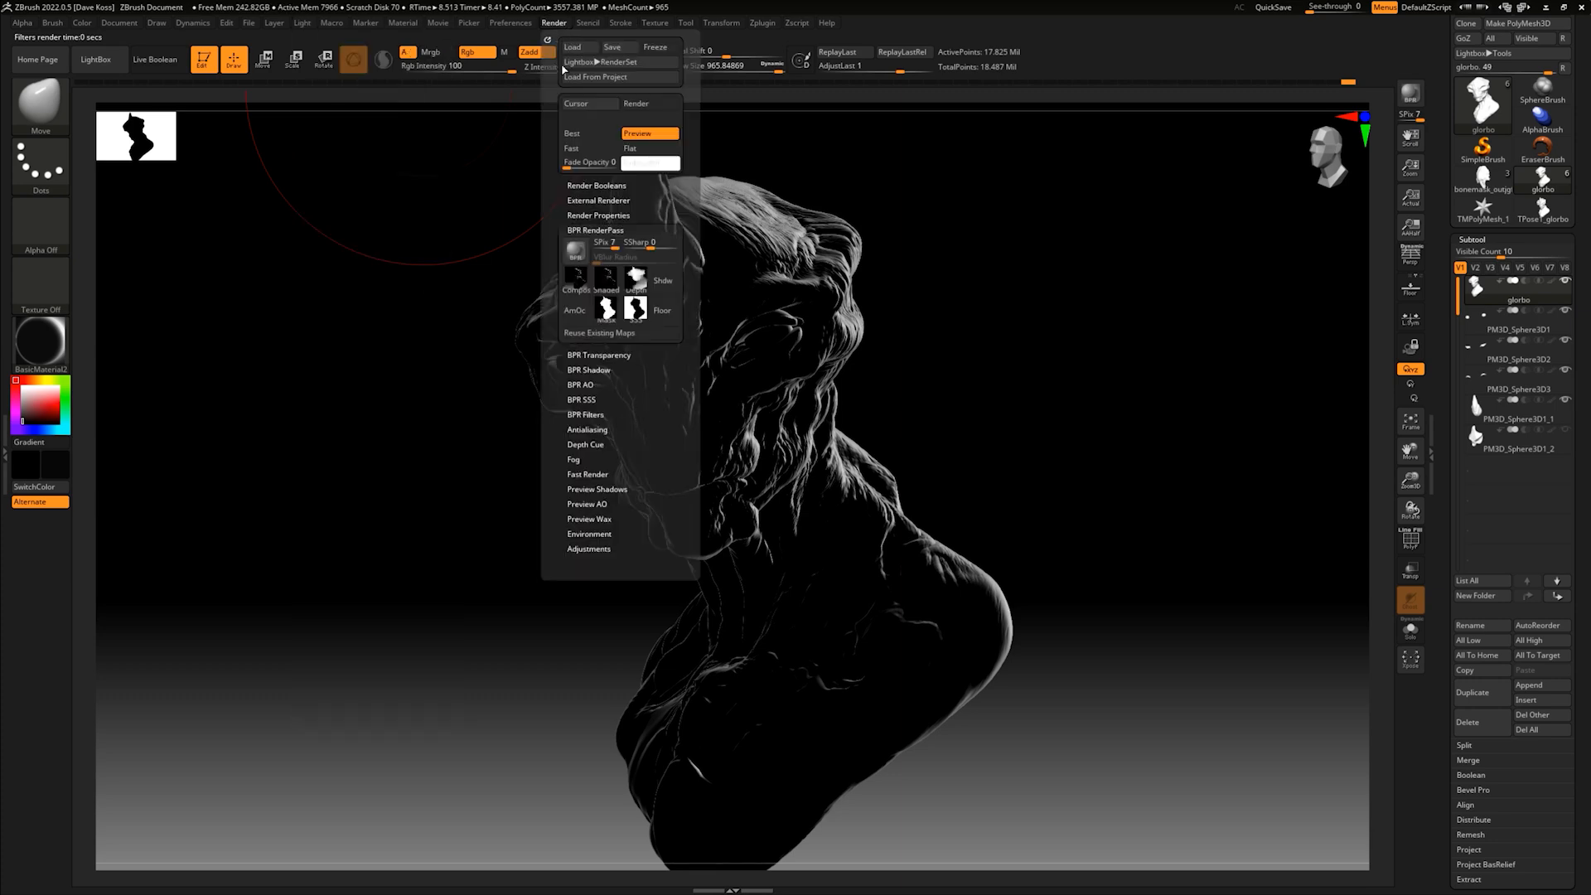
left_click(607, 277)
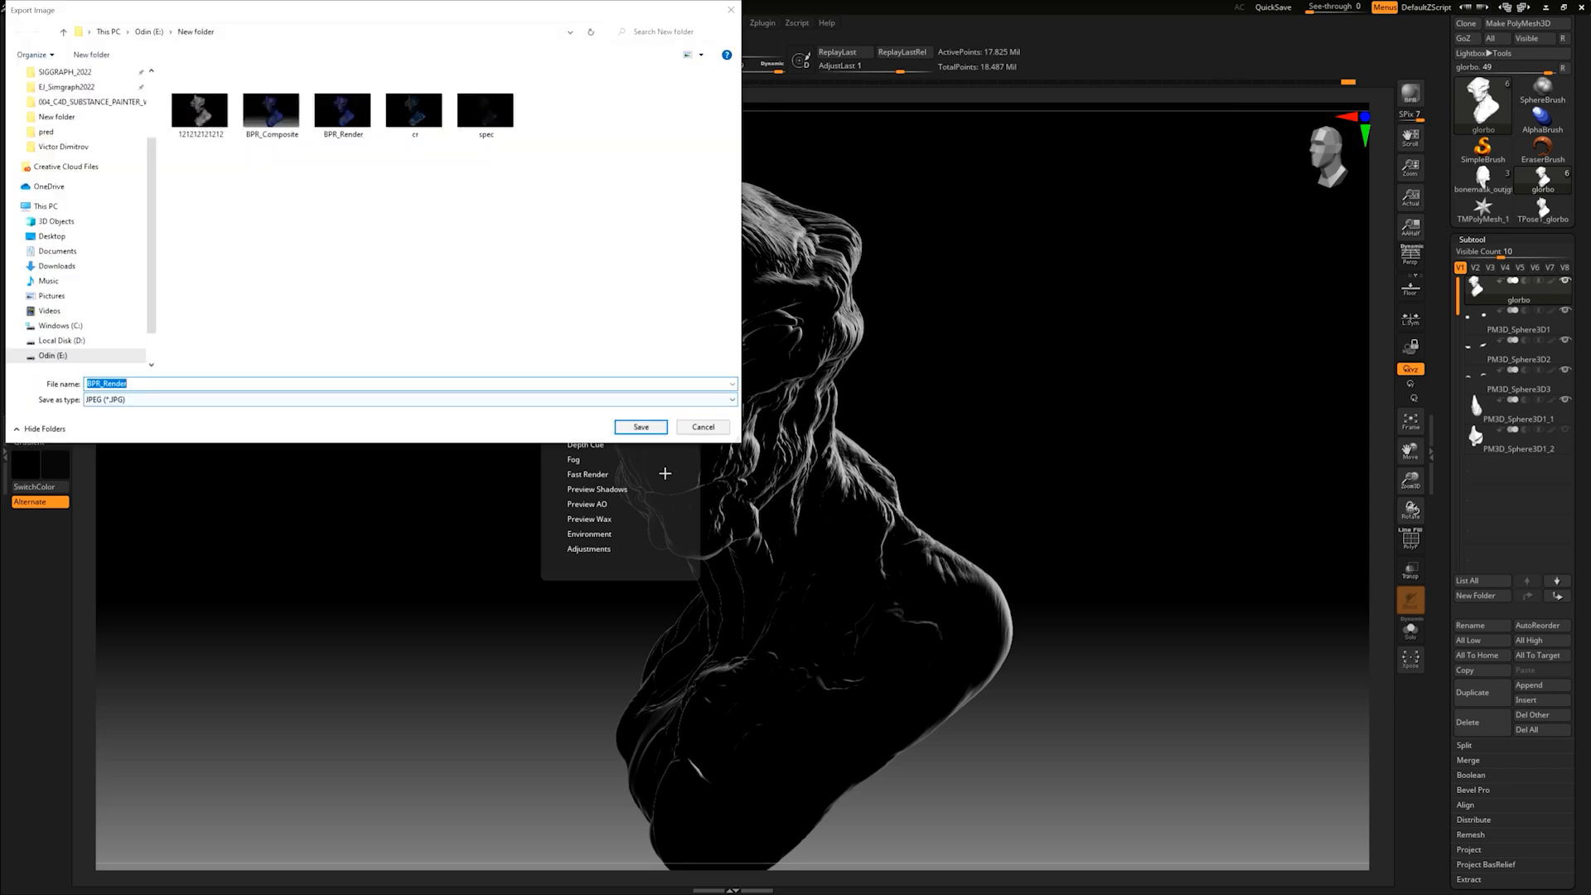
left_click(486, 381)
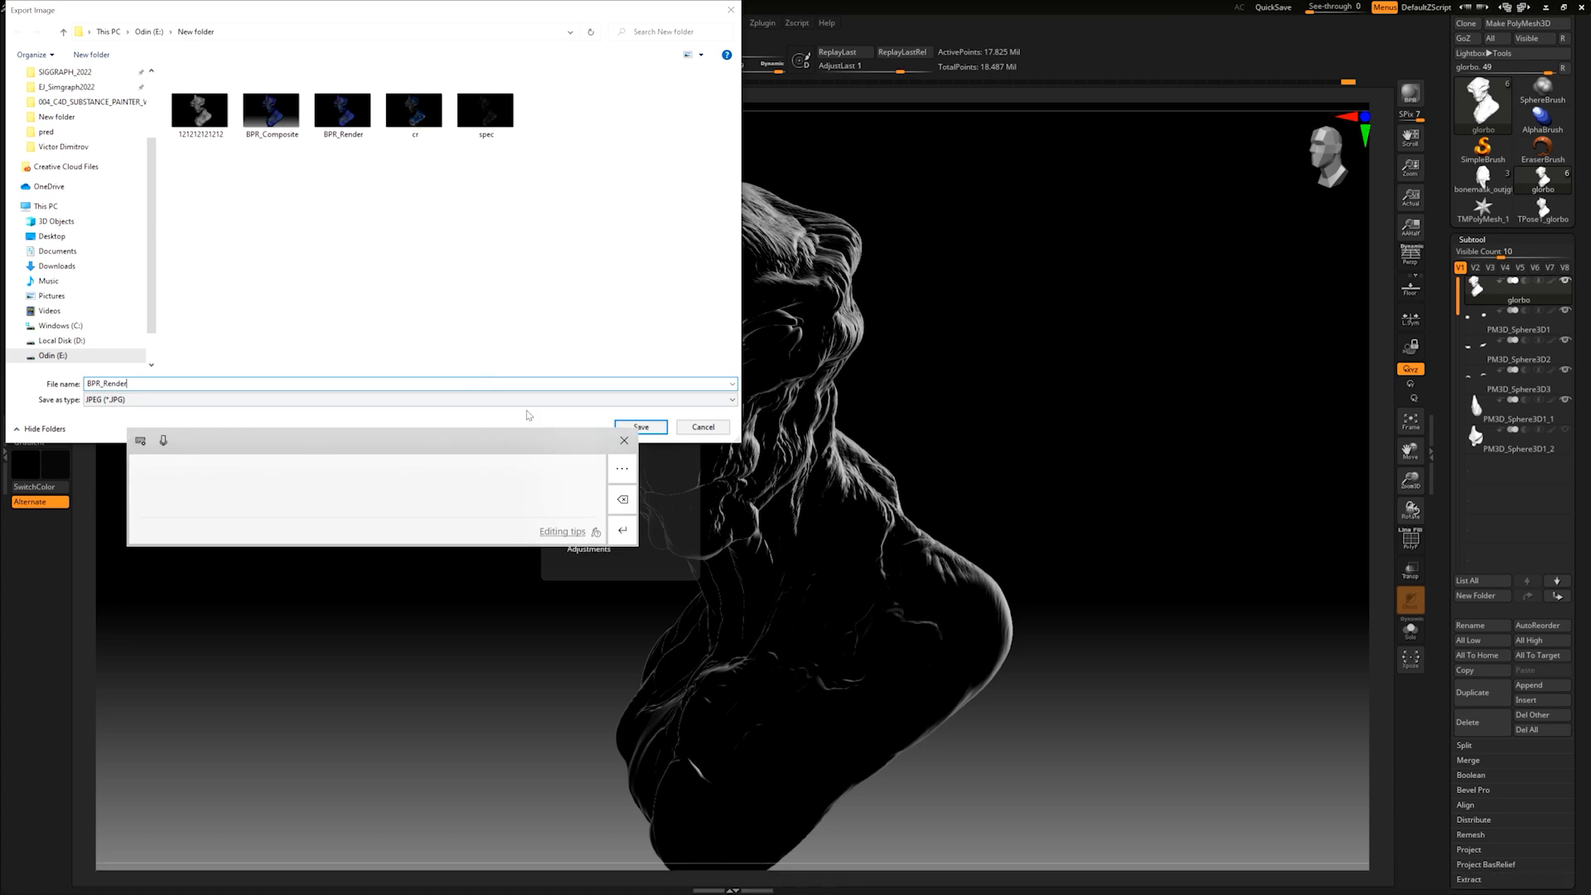
key("BackSpace")
key("BackSpace")
key("BackSpace")
key("BackSpace")
key("BackSpace")
key("BackSpace")
key("BackSpace")
key("BackSpace")
key("BackSpace")
key("BackSpace")
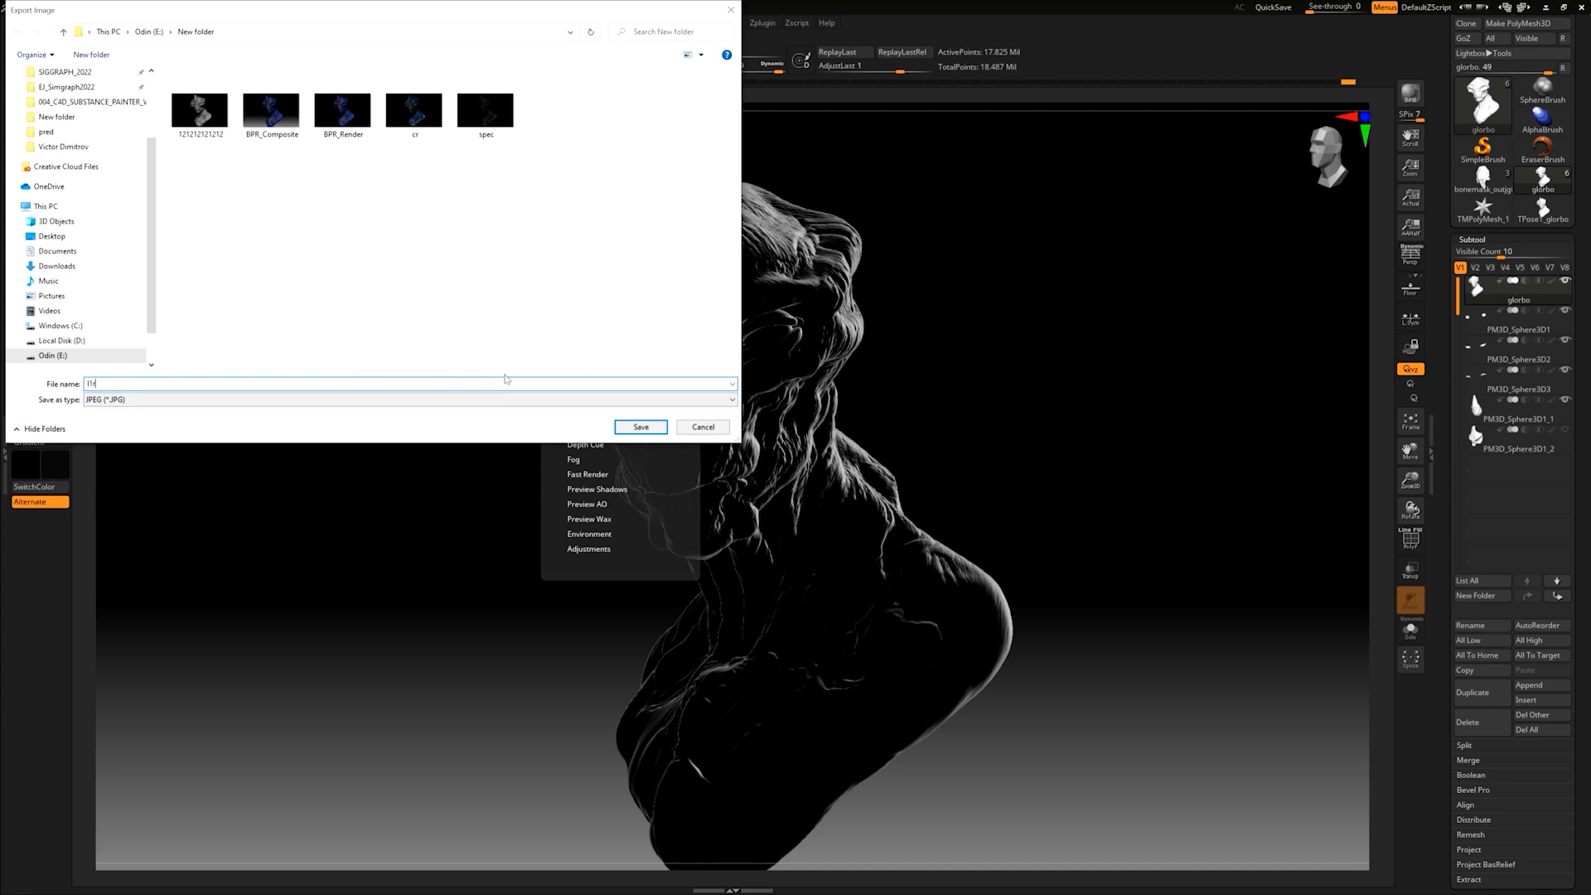
left_click(643, 426)
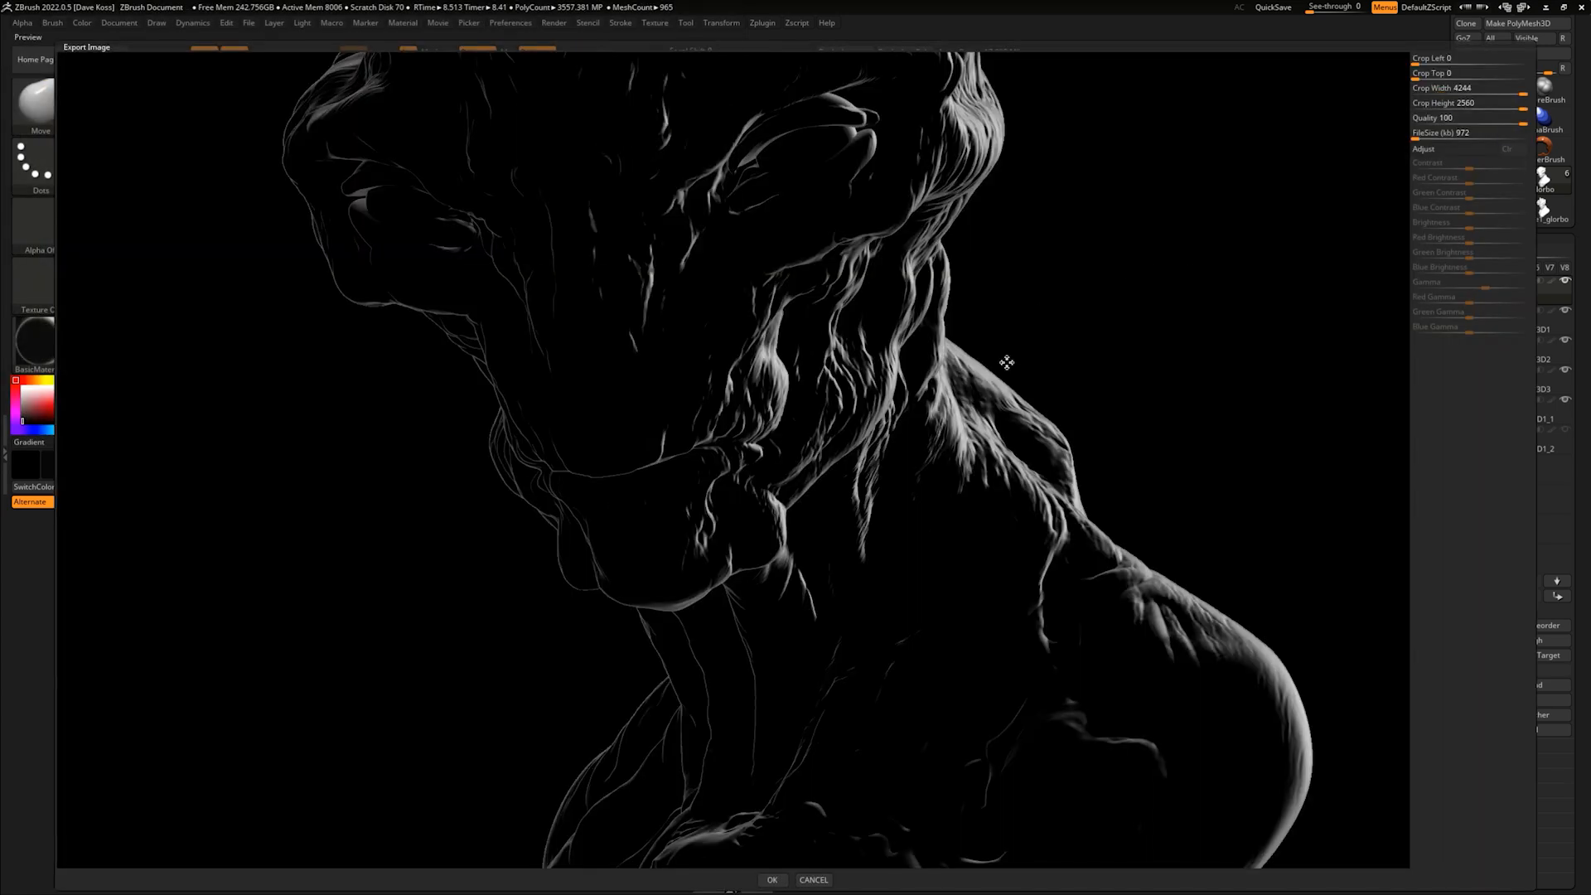
left_click(774, 880)
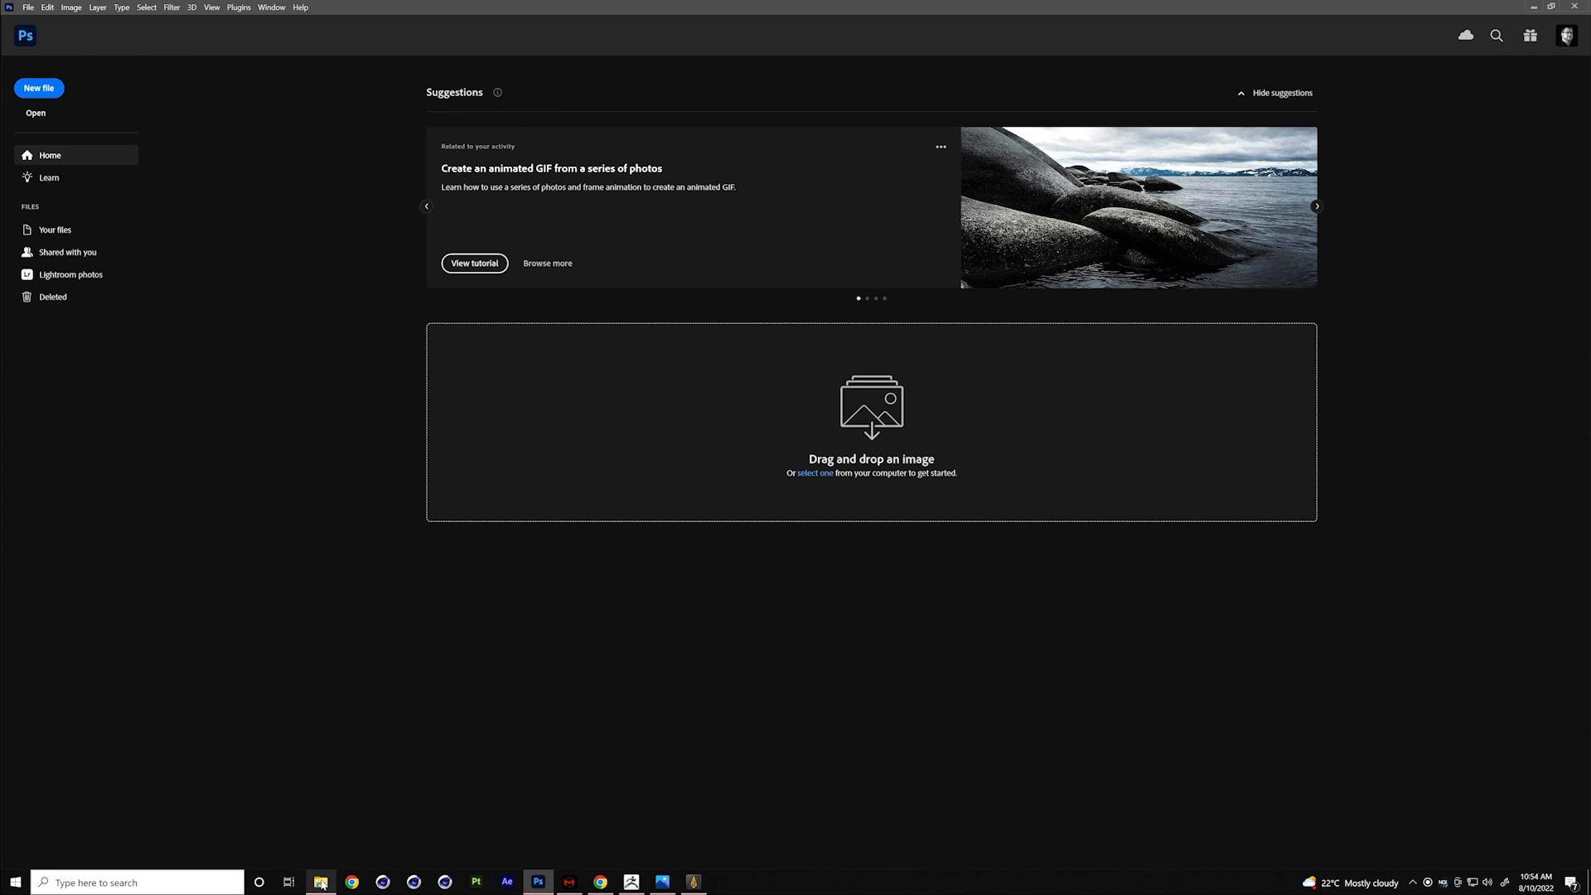
- Open BPR_Render from New folder on the E: drive as a new document in Photoshop
left_click(321, 882)
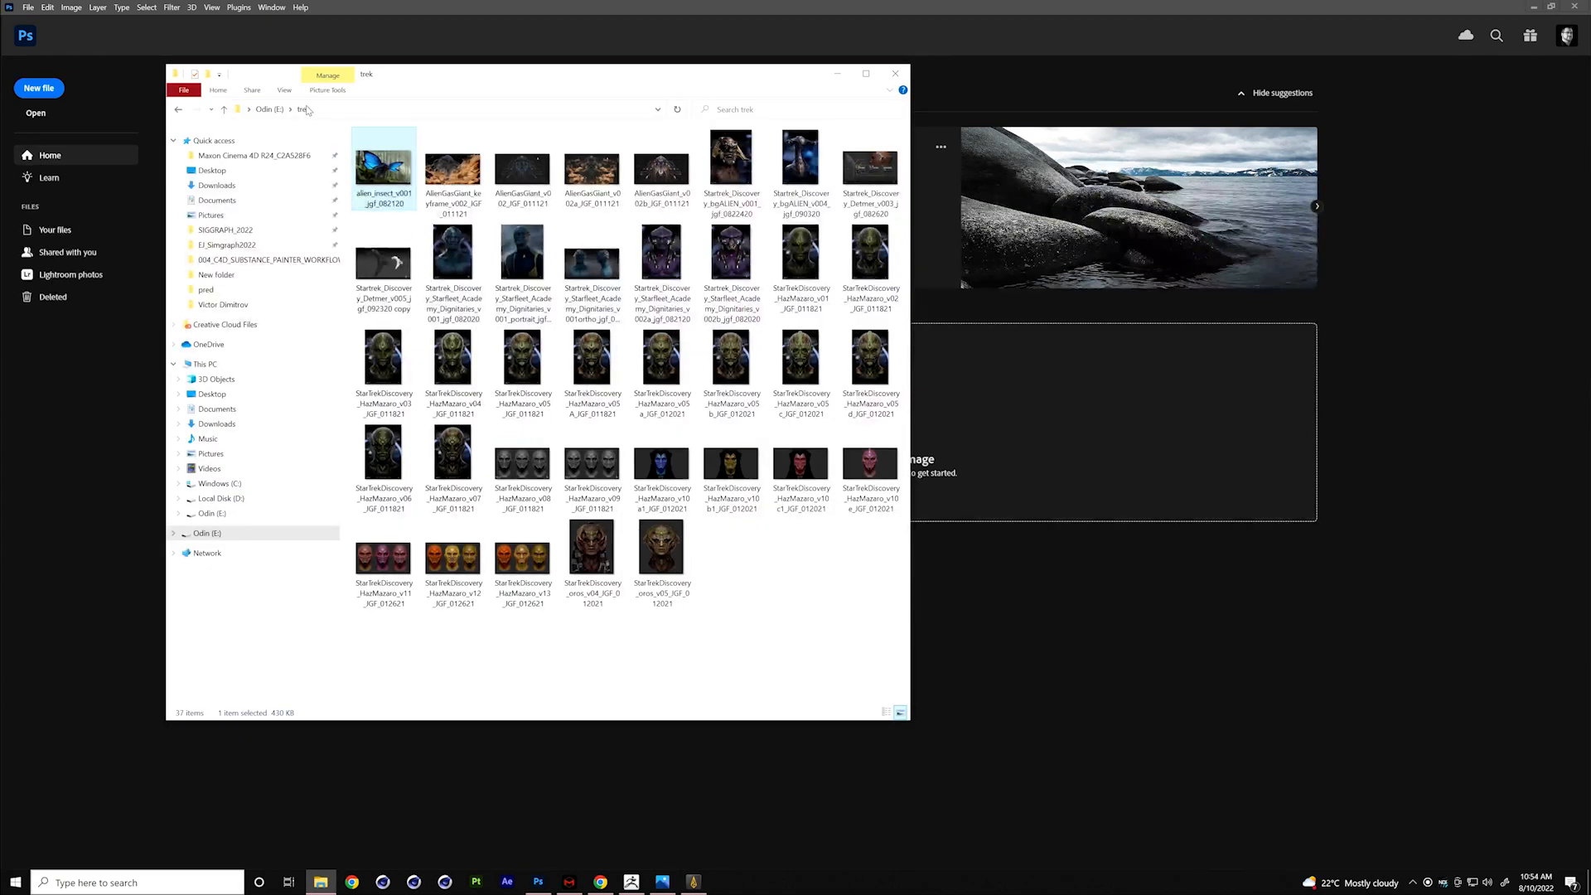
left_click(269, 110)
double_click(356, 150)
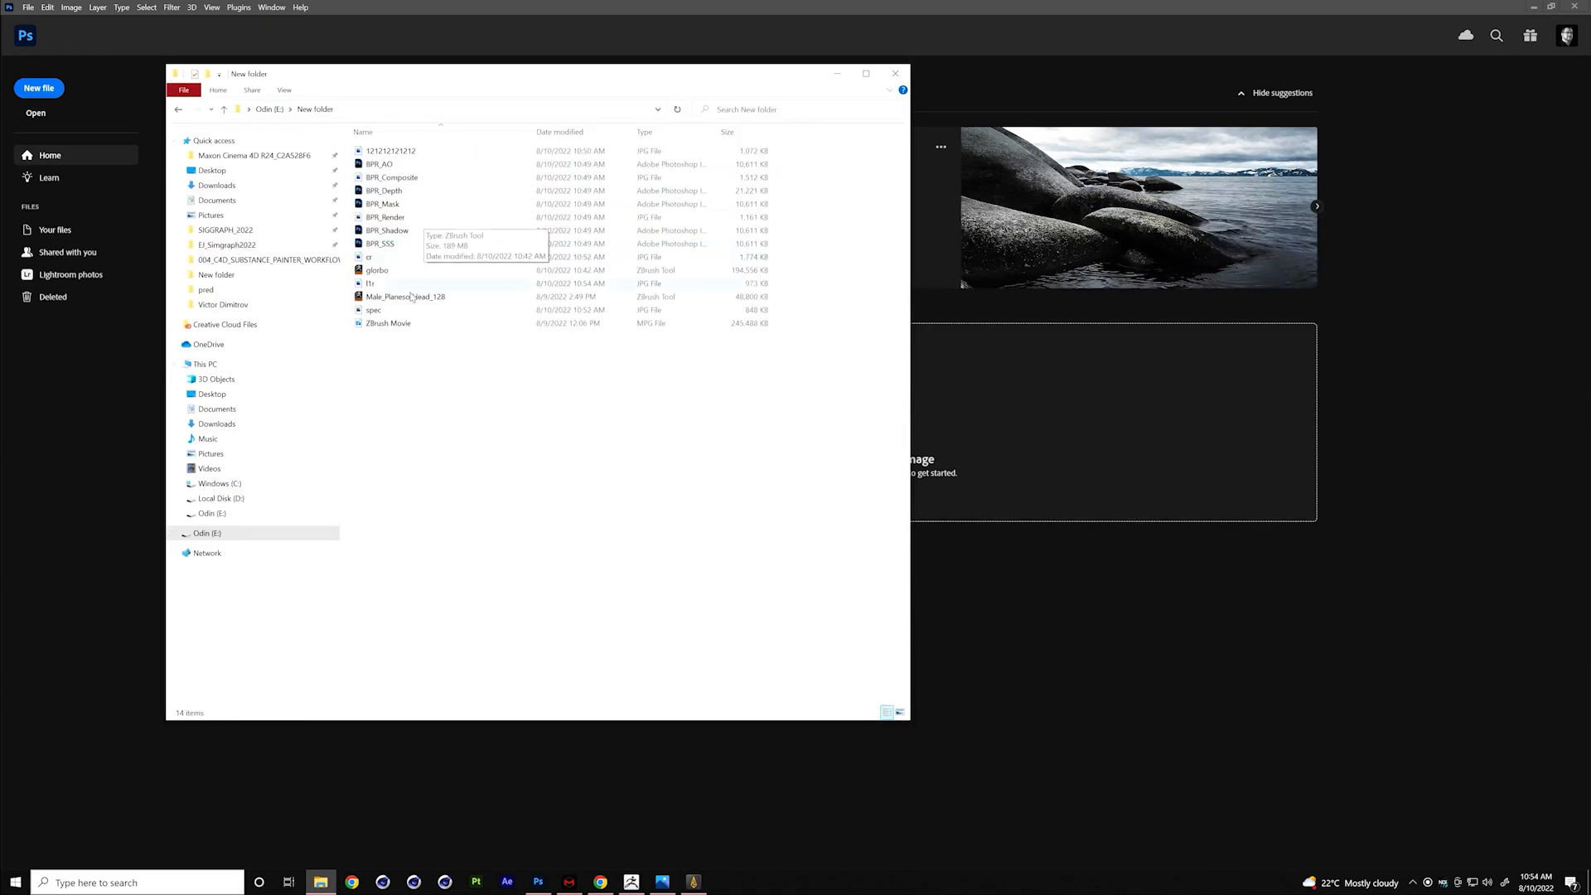
left_click(413, 217)
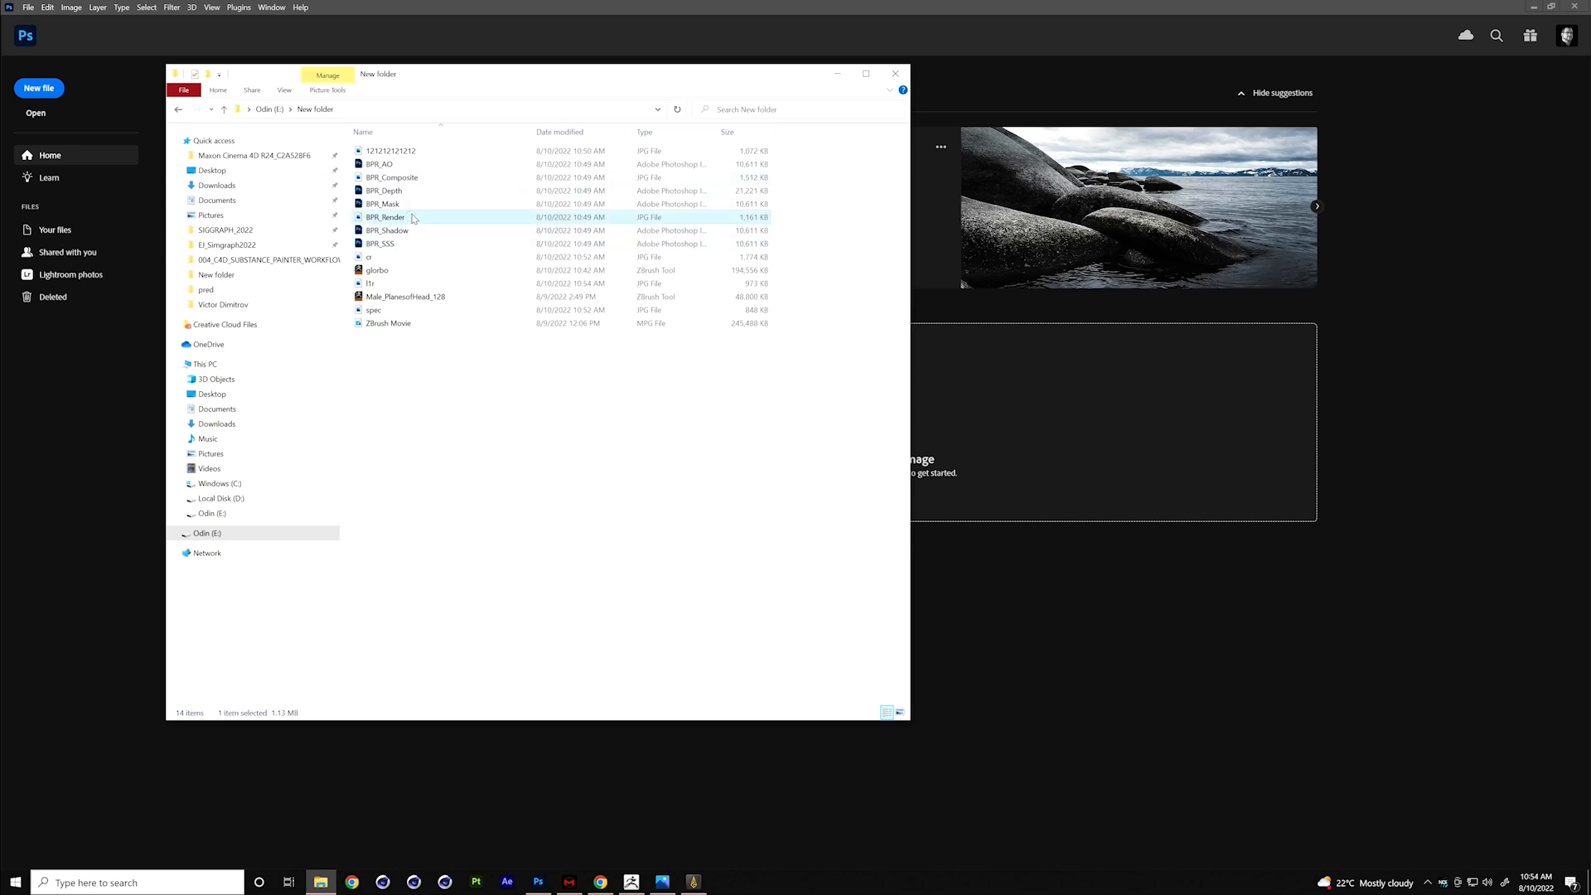
left_click_drag(413, 221, 1097, 202)
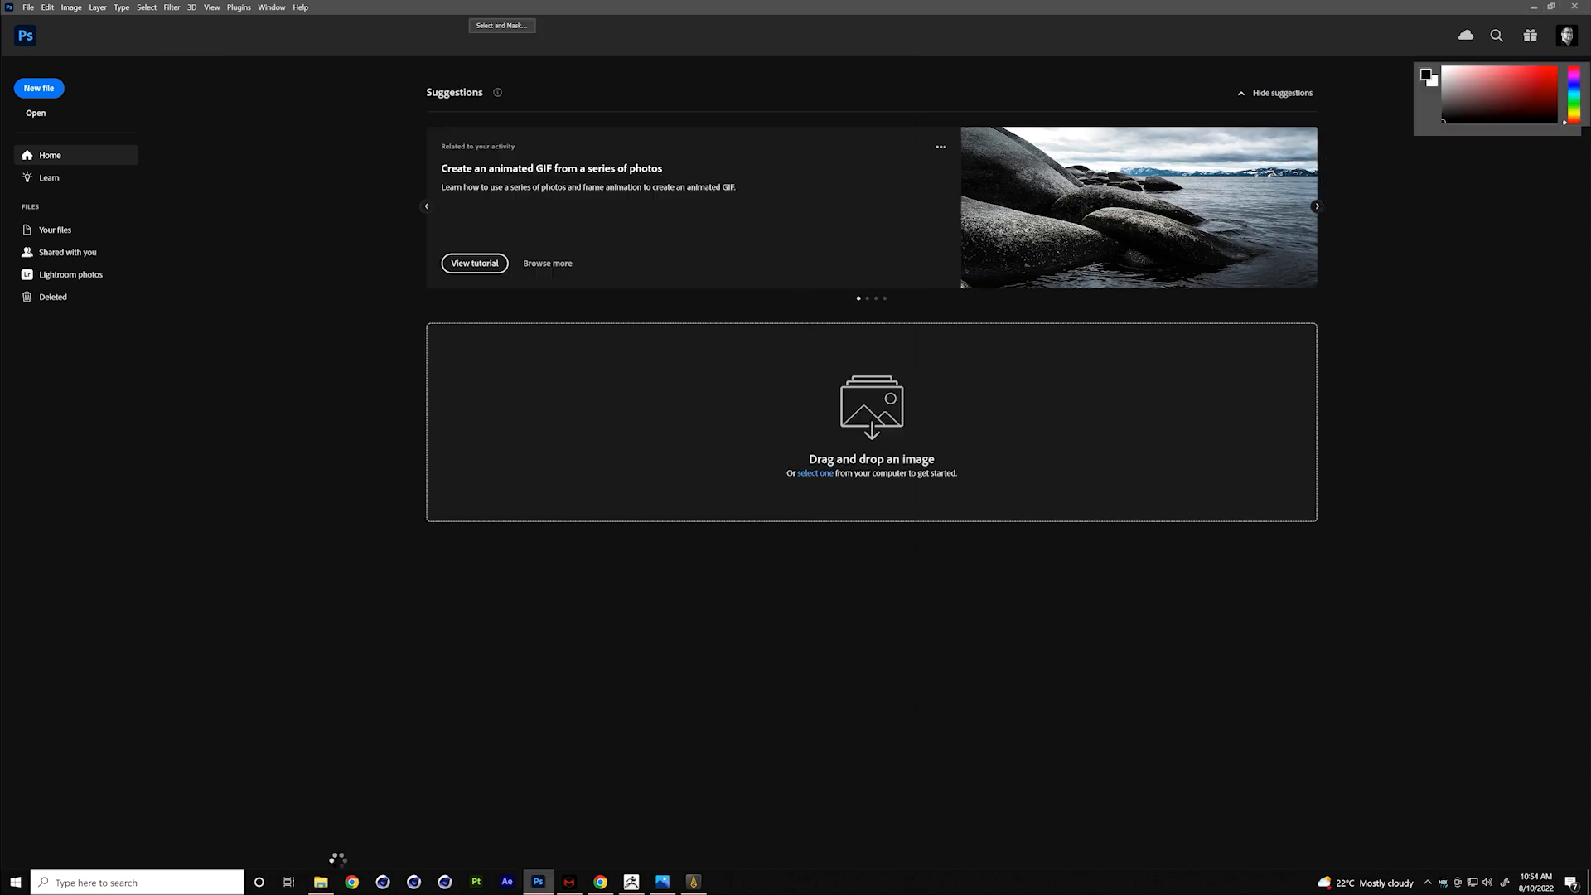
left_click(319, 883)
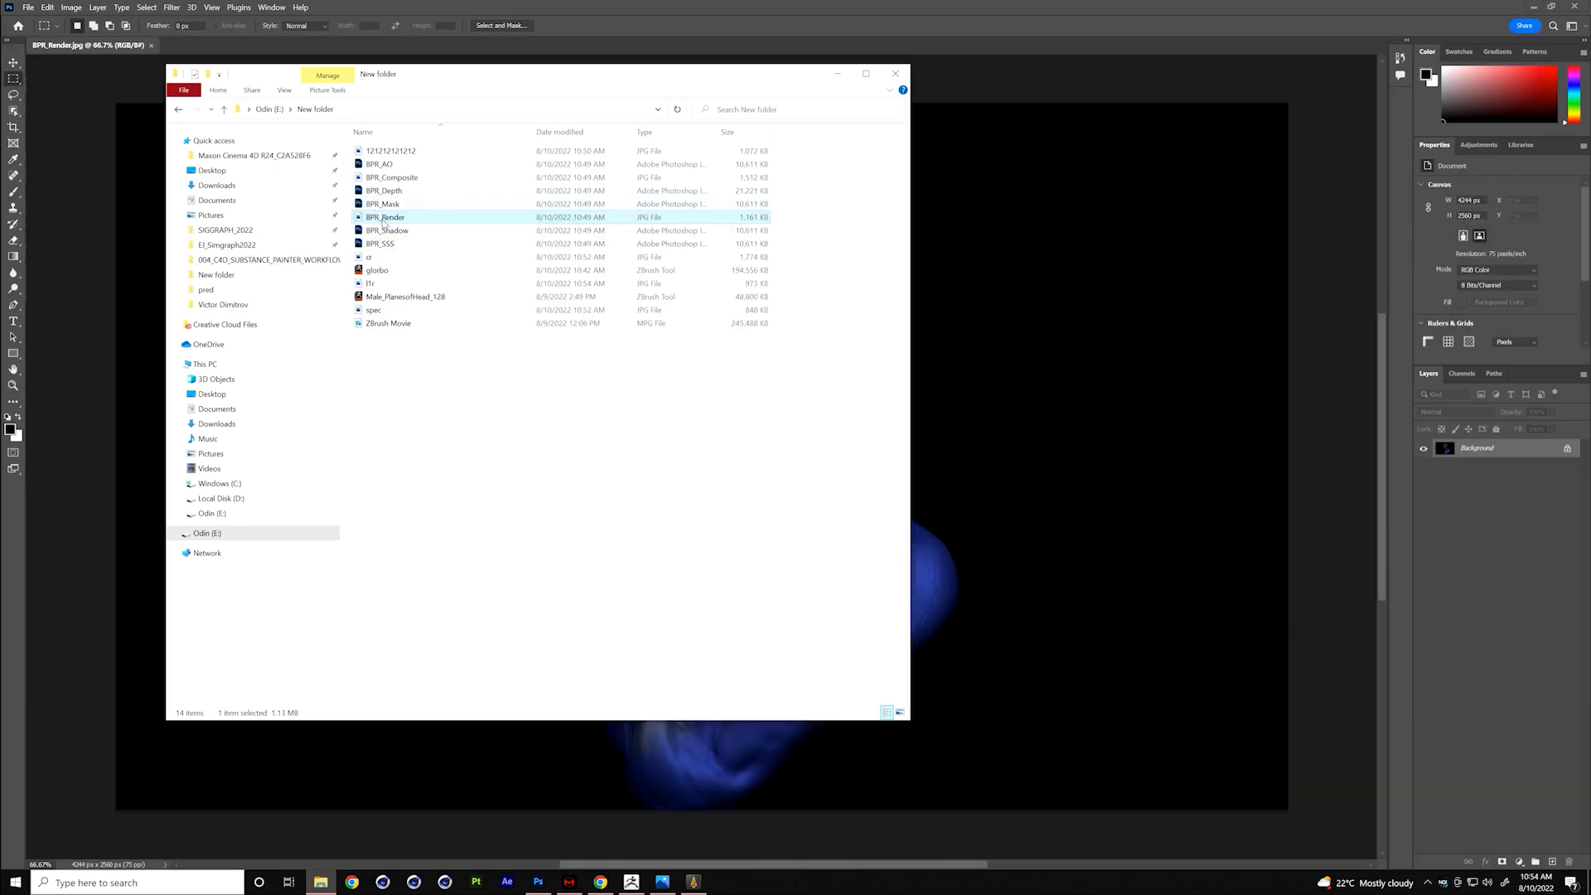
left_click(406, 166)
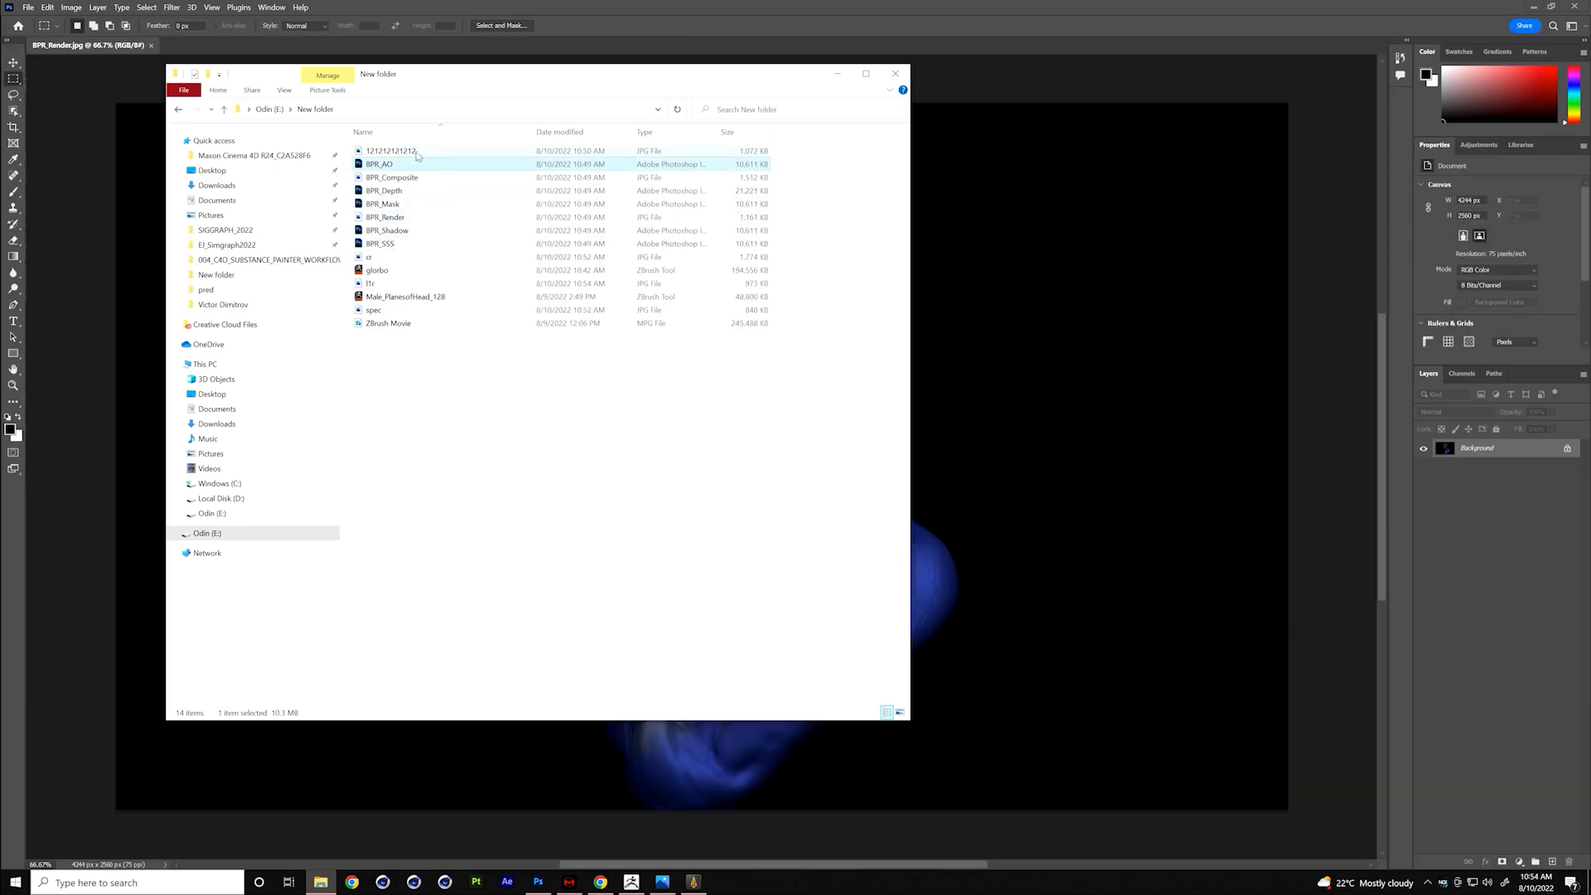
left_click(419, 156)
left_click(414, 246, "shift")
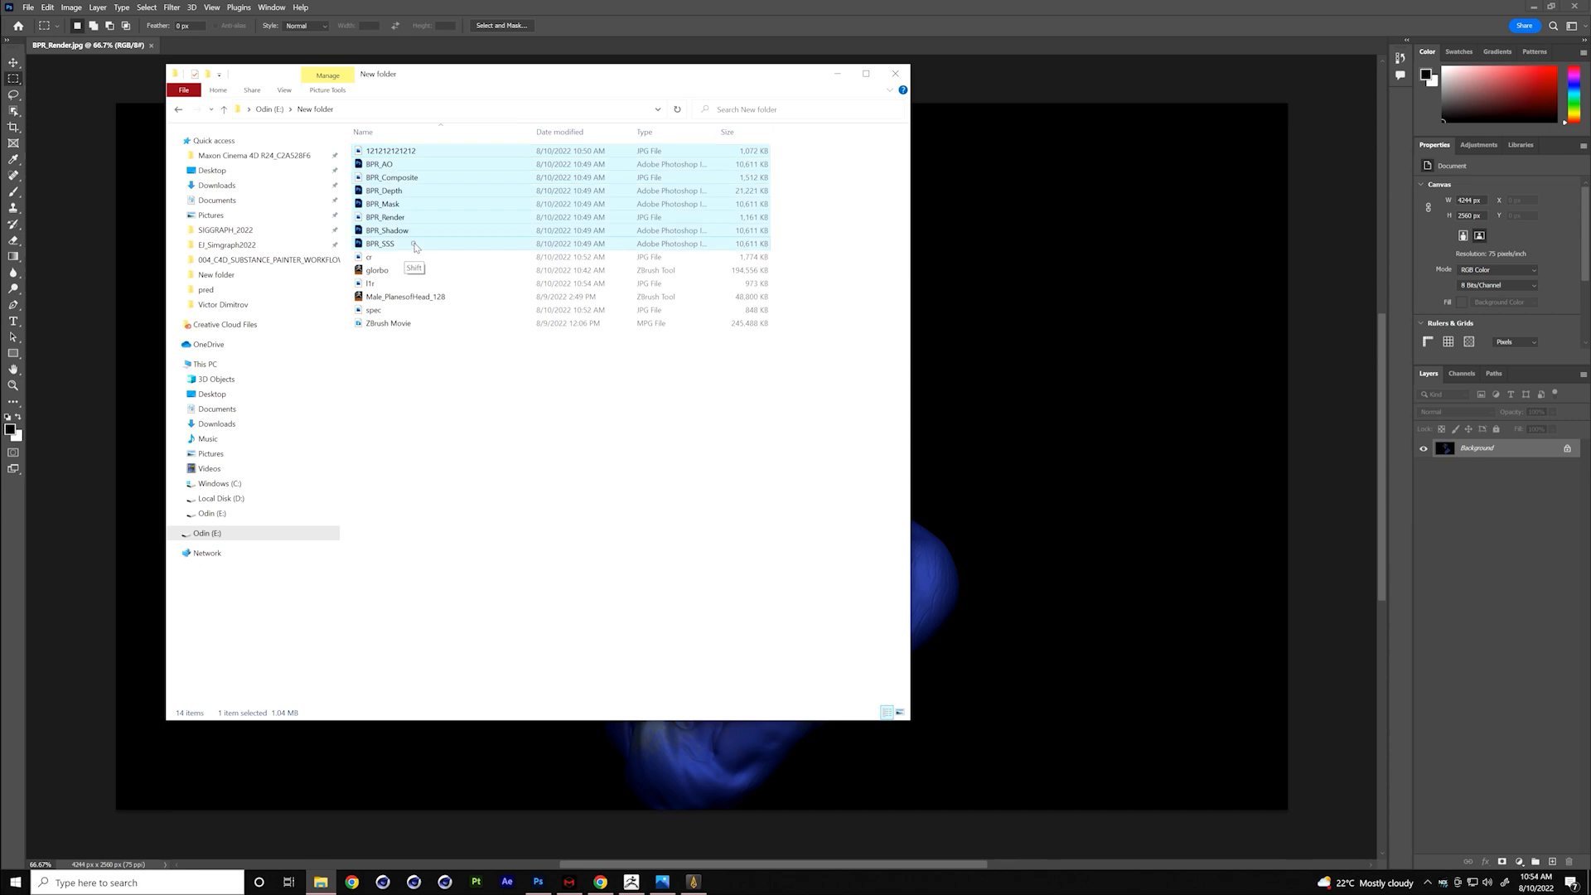
left_click(415, 258, "ctrl")
left_click(401, 283, "ctrl")
left_click(396, 310, "ctrl")
left_click_drag(424, 152, 984, 431)
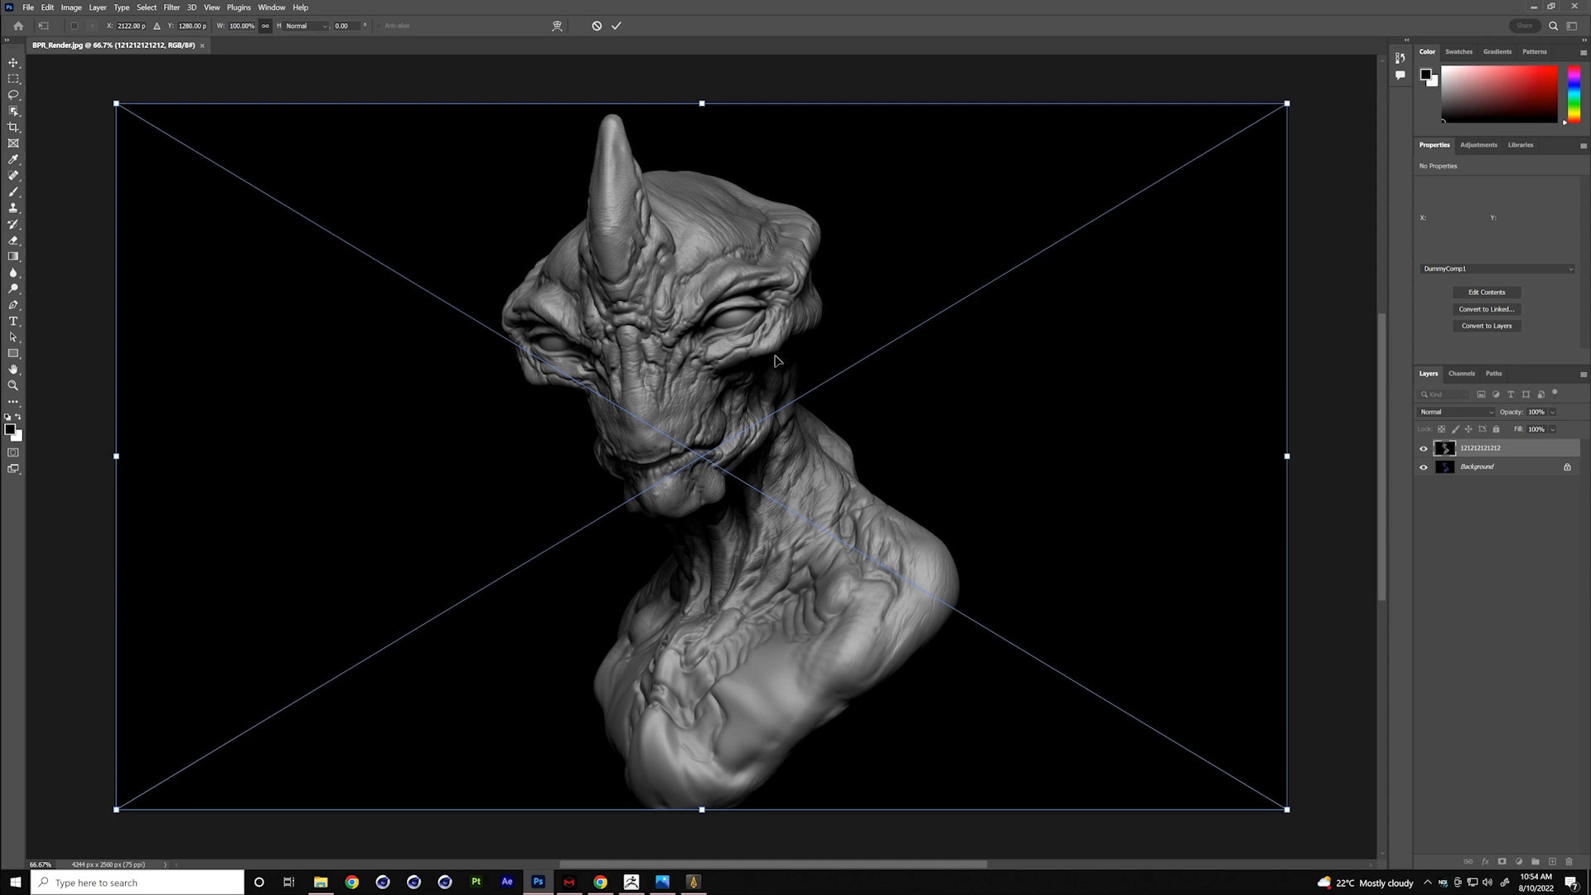
key("Return")
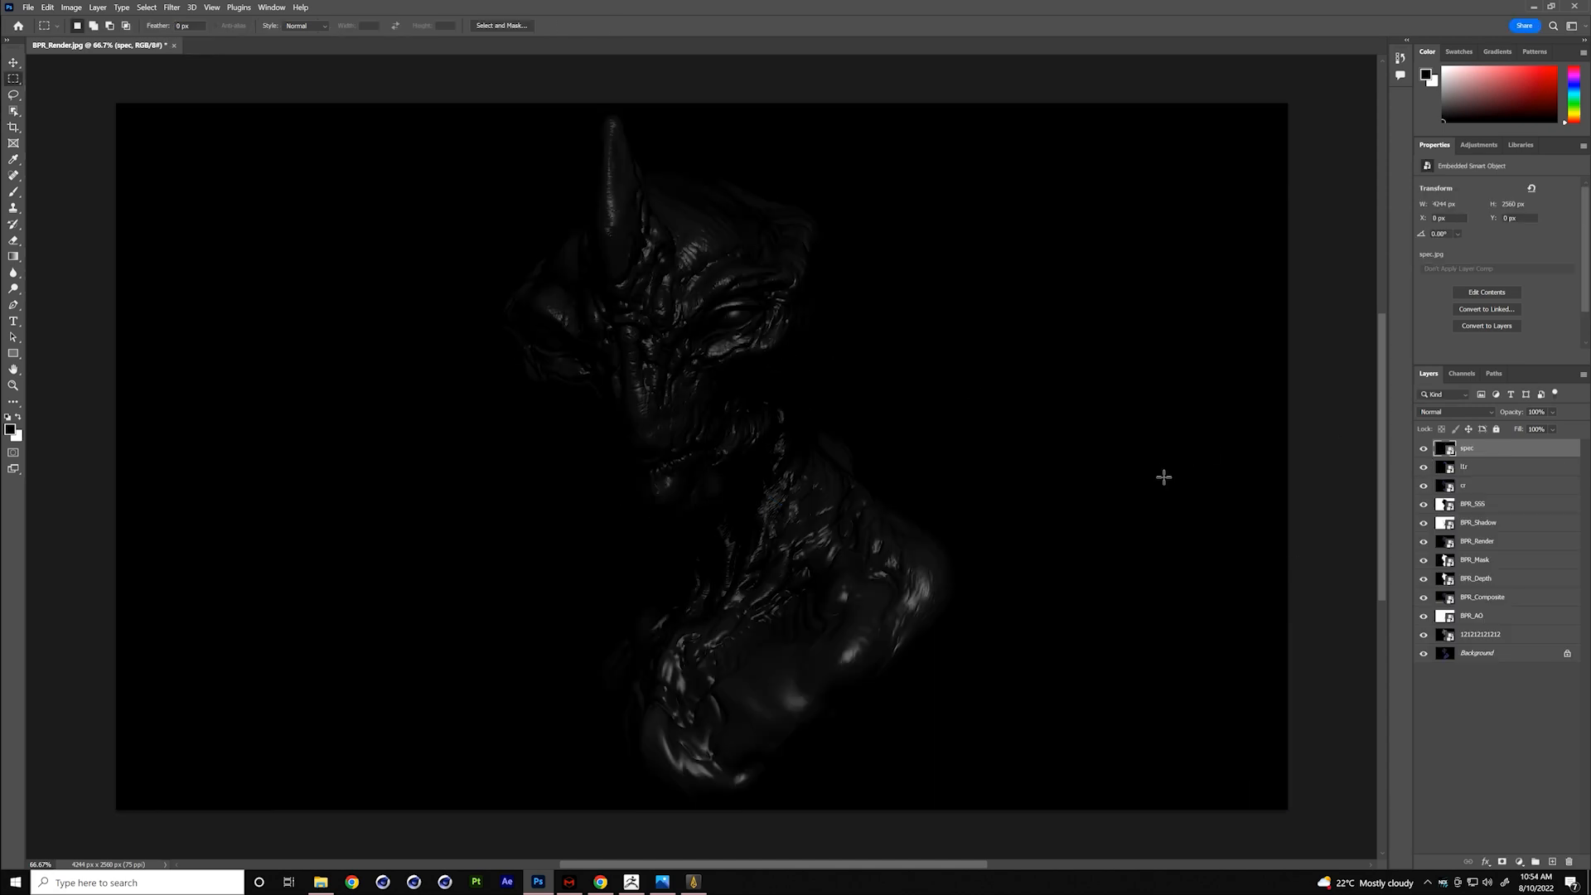
left_click(1424, 450)
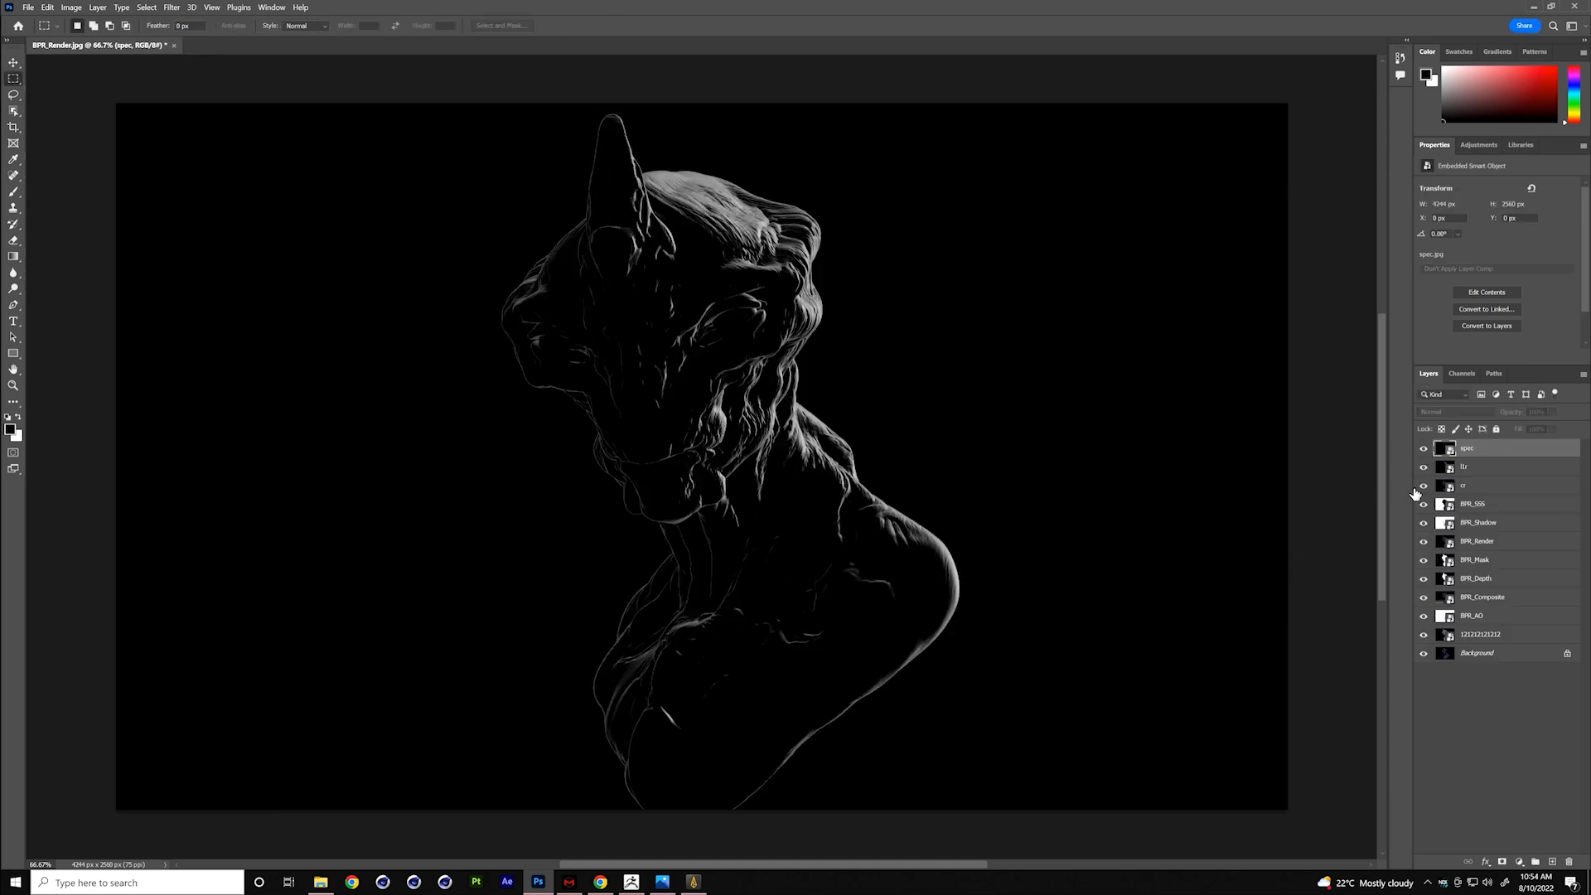
left_click_drag(1420, 633, 1427, 580)
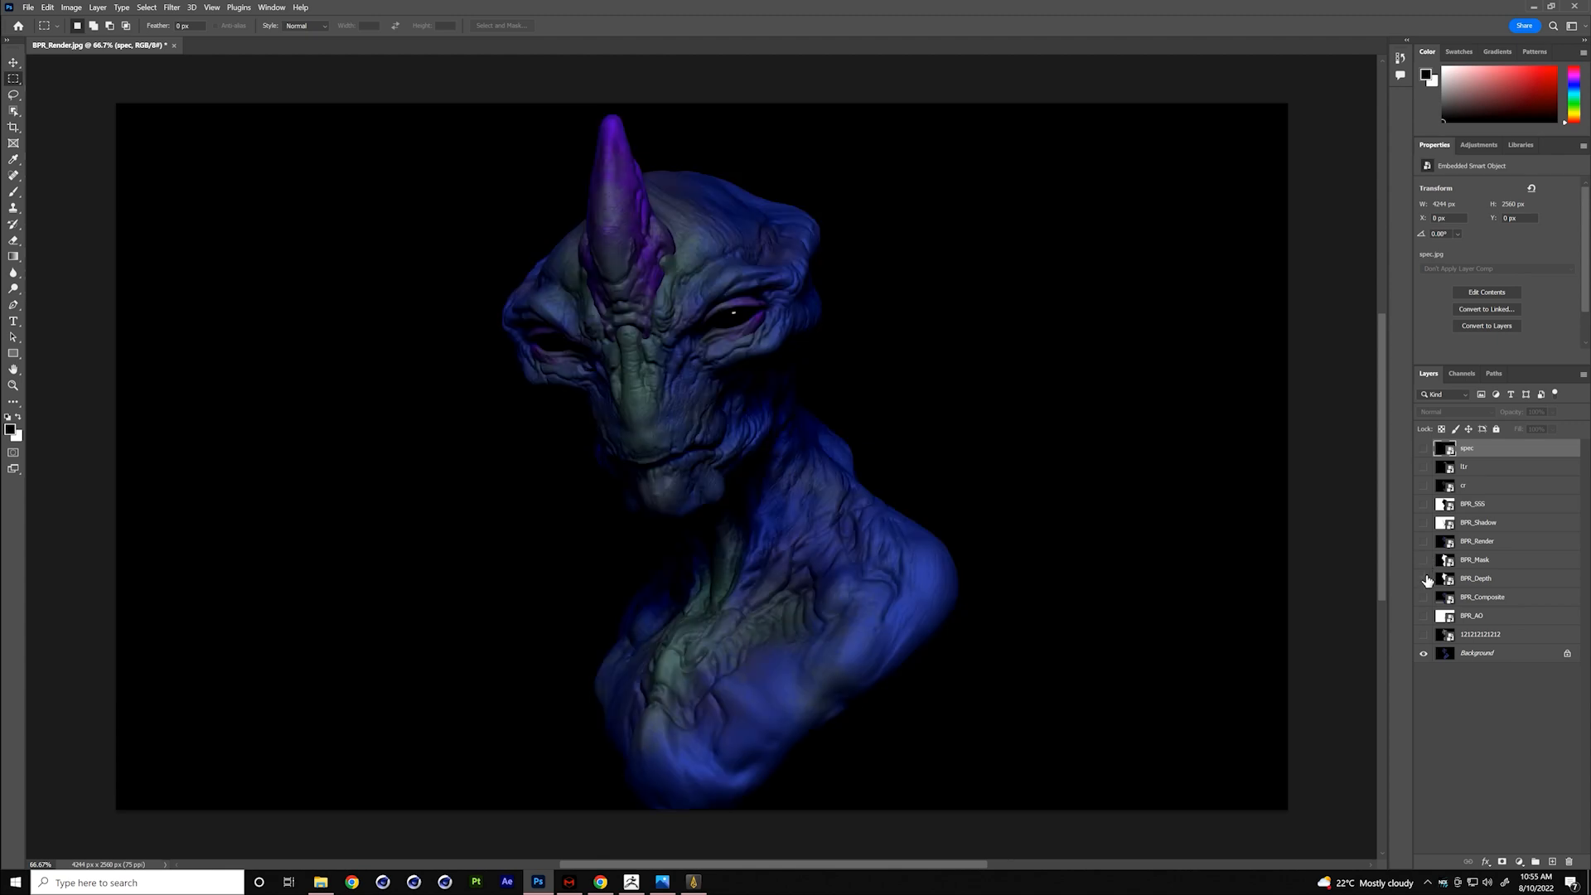
left_click(1482, 634)
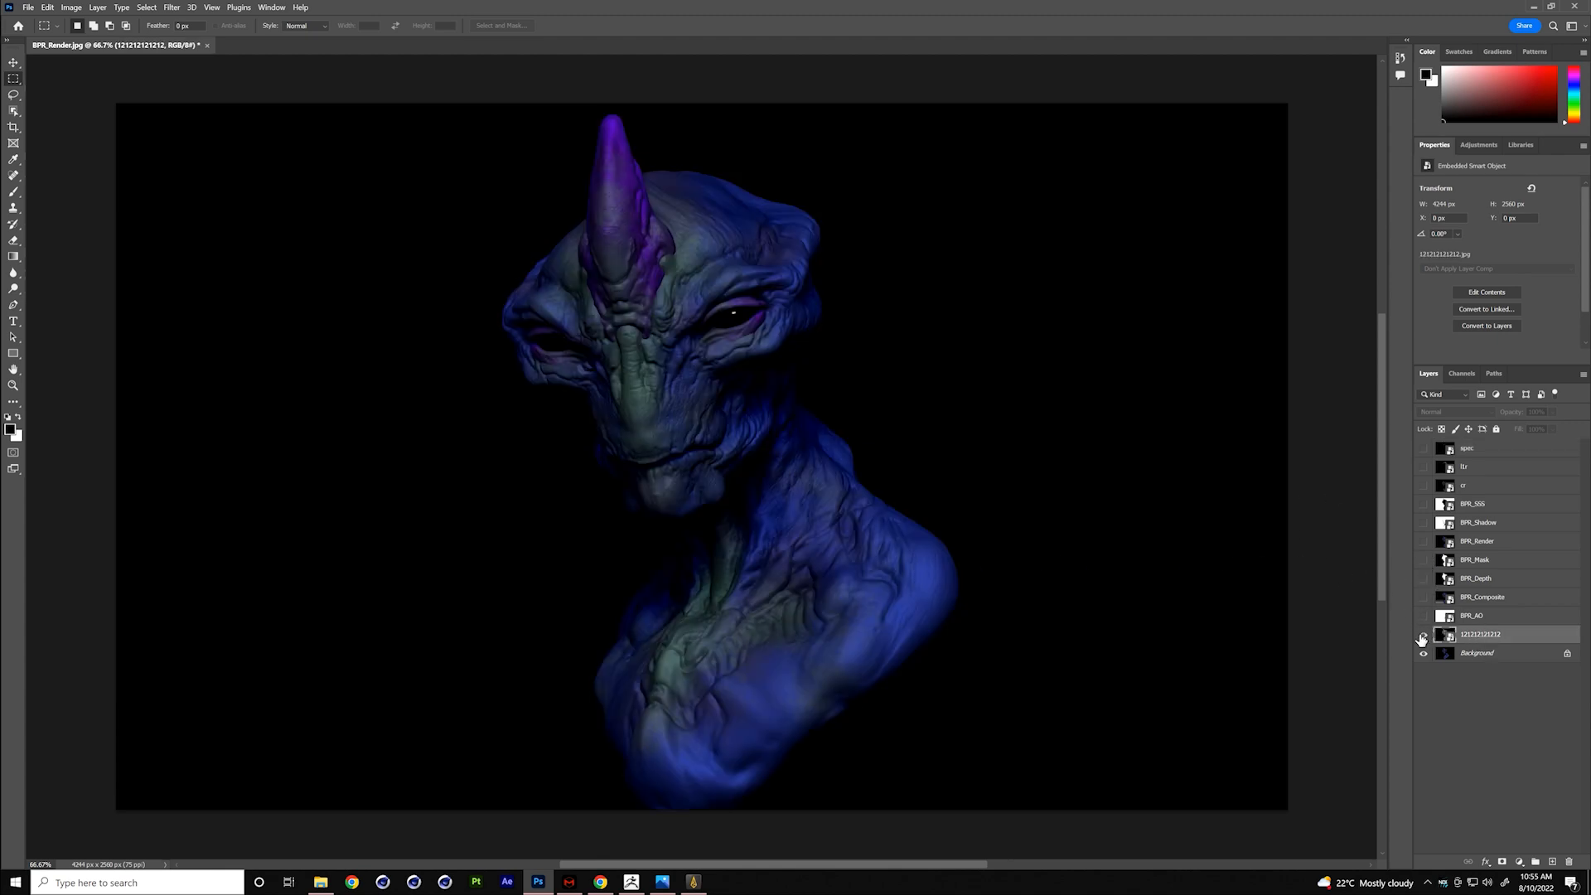
left_click(1423, 634)
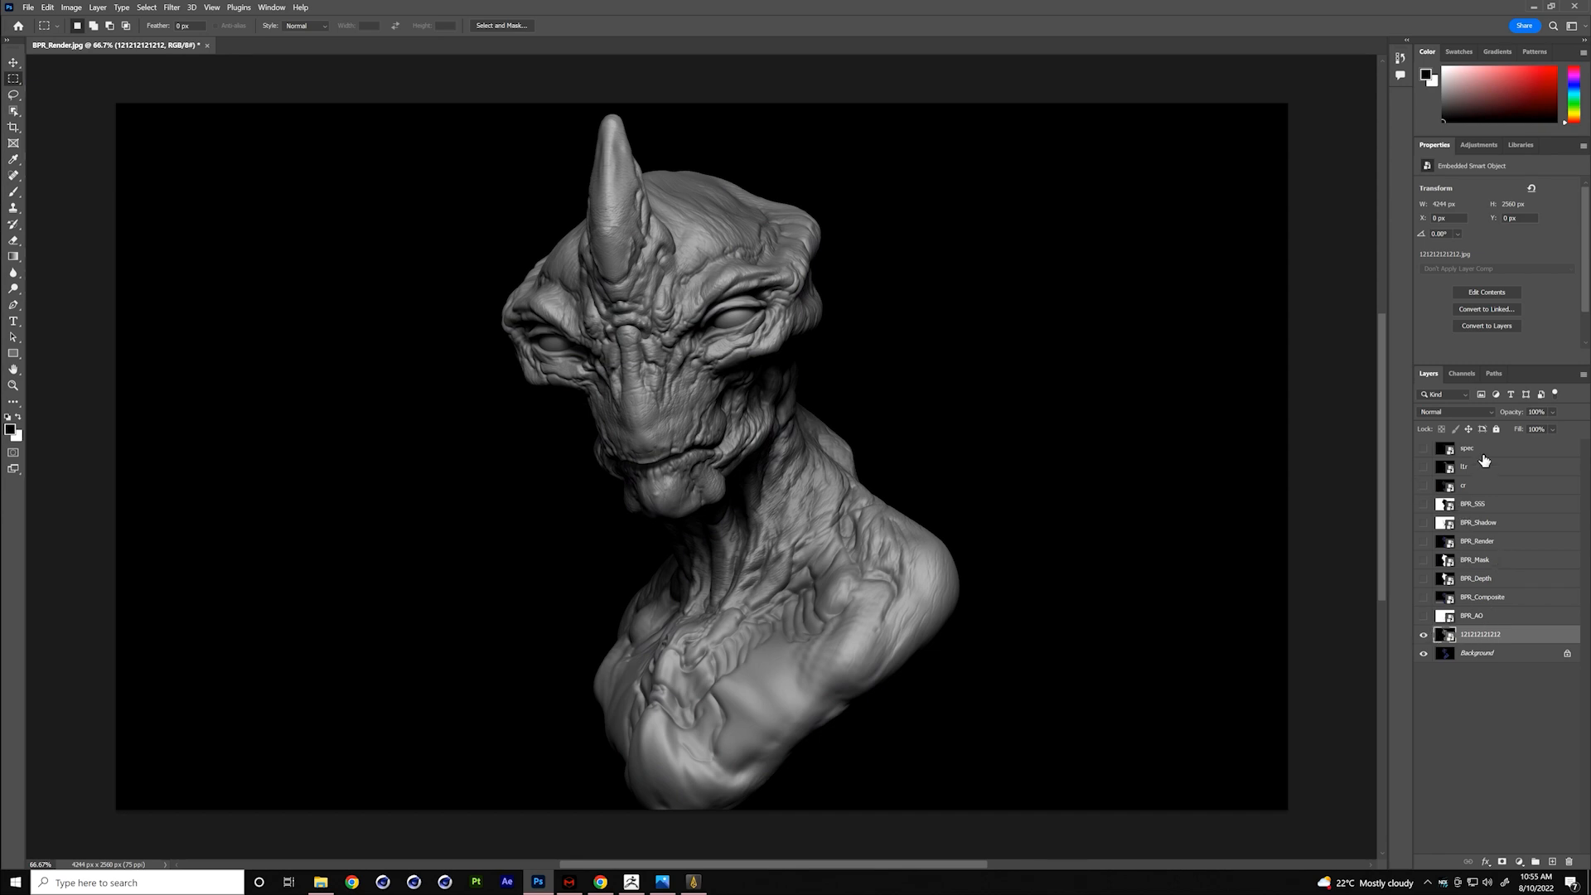
left_click(1439, 412)
left_click(1439, 458)
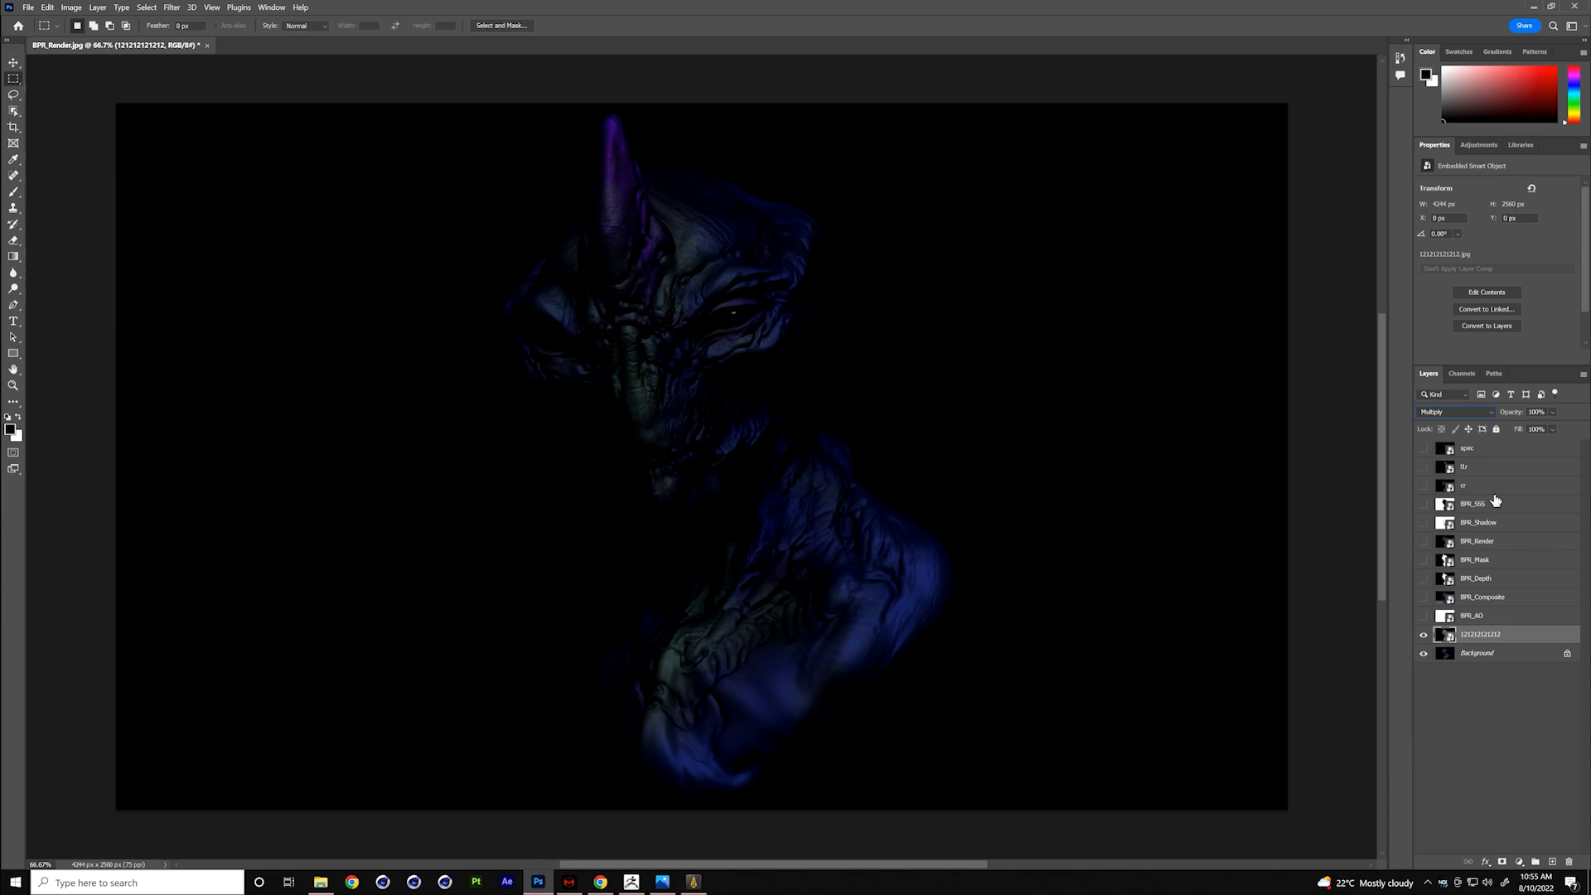
left_click_drag(1512, 412, 1474, 414)
- Show the BPR_AO layer and set its blend mode to Multiply
left_click(1424, 616)
left_click(1471, 617)
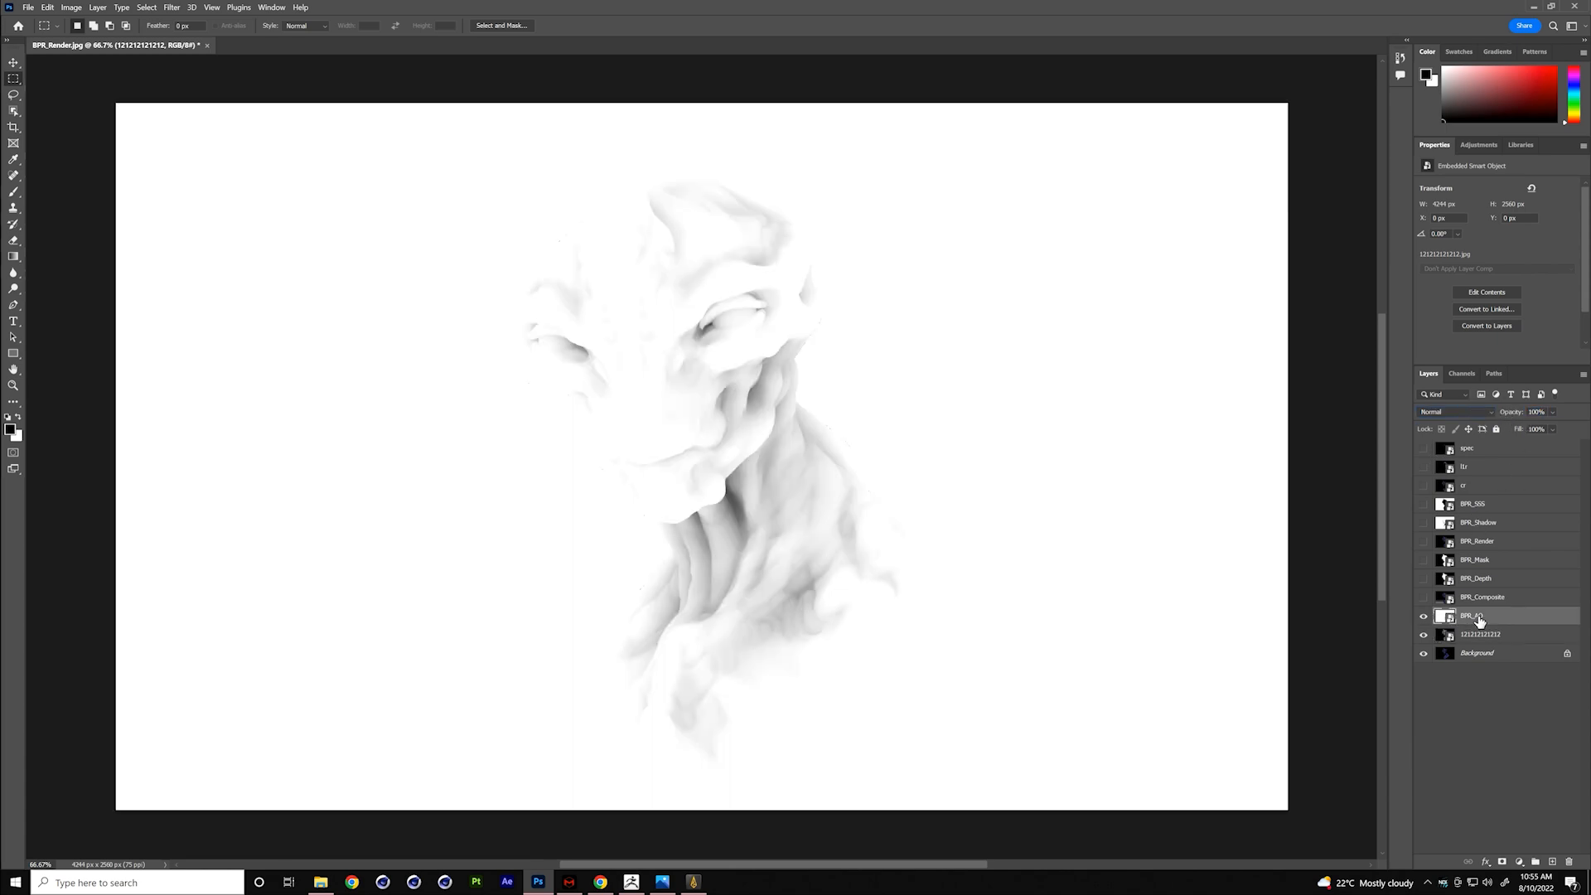
left_click(1492, 414)
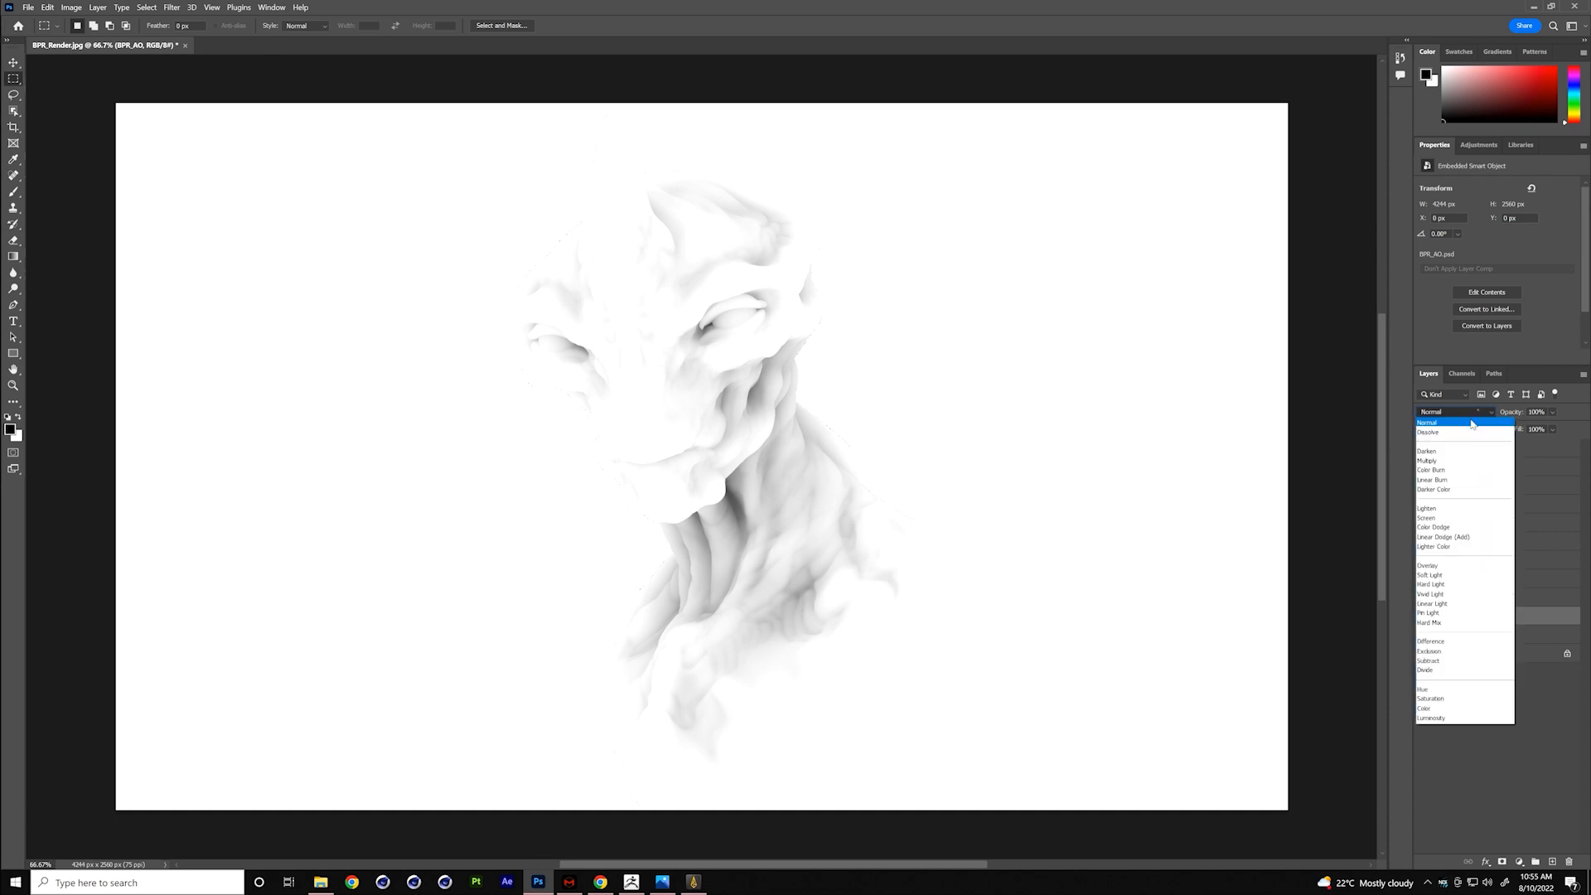
left_click(1484, 457)
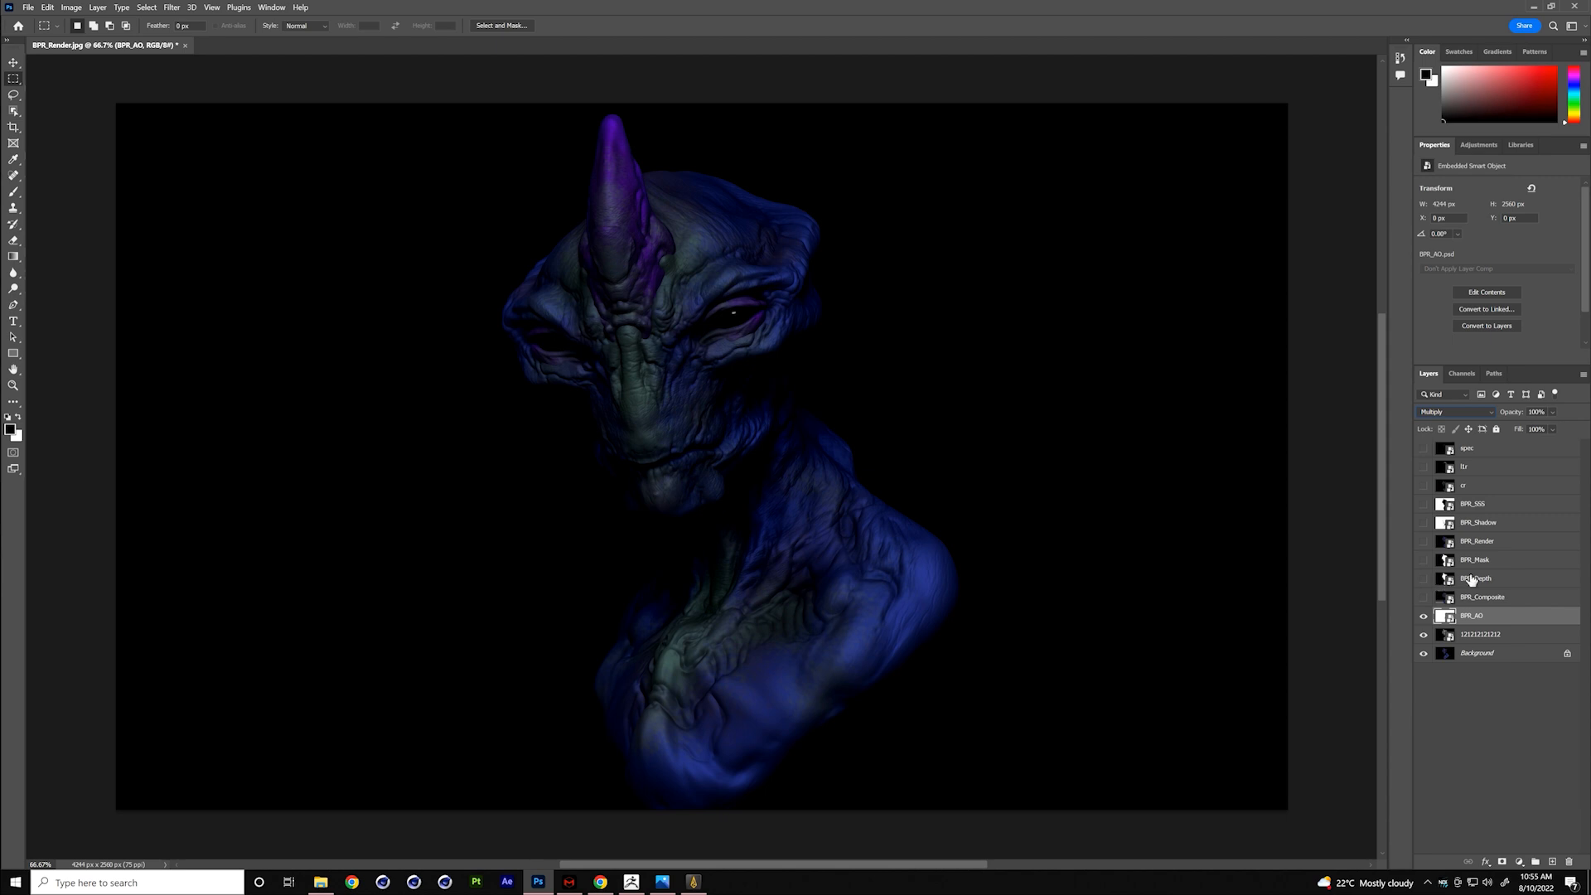
- Show the BPR_Shadow layer, set its blend mode to Multiply, and lower its opacity to about 61%
left_click(1425, 543)
left_click(1424, 543)
left_click(1423, 523)
left_click(1504, 524)
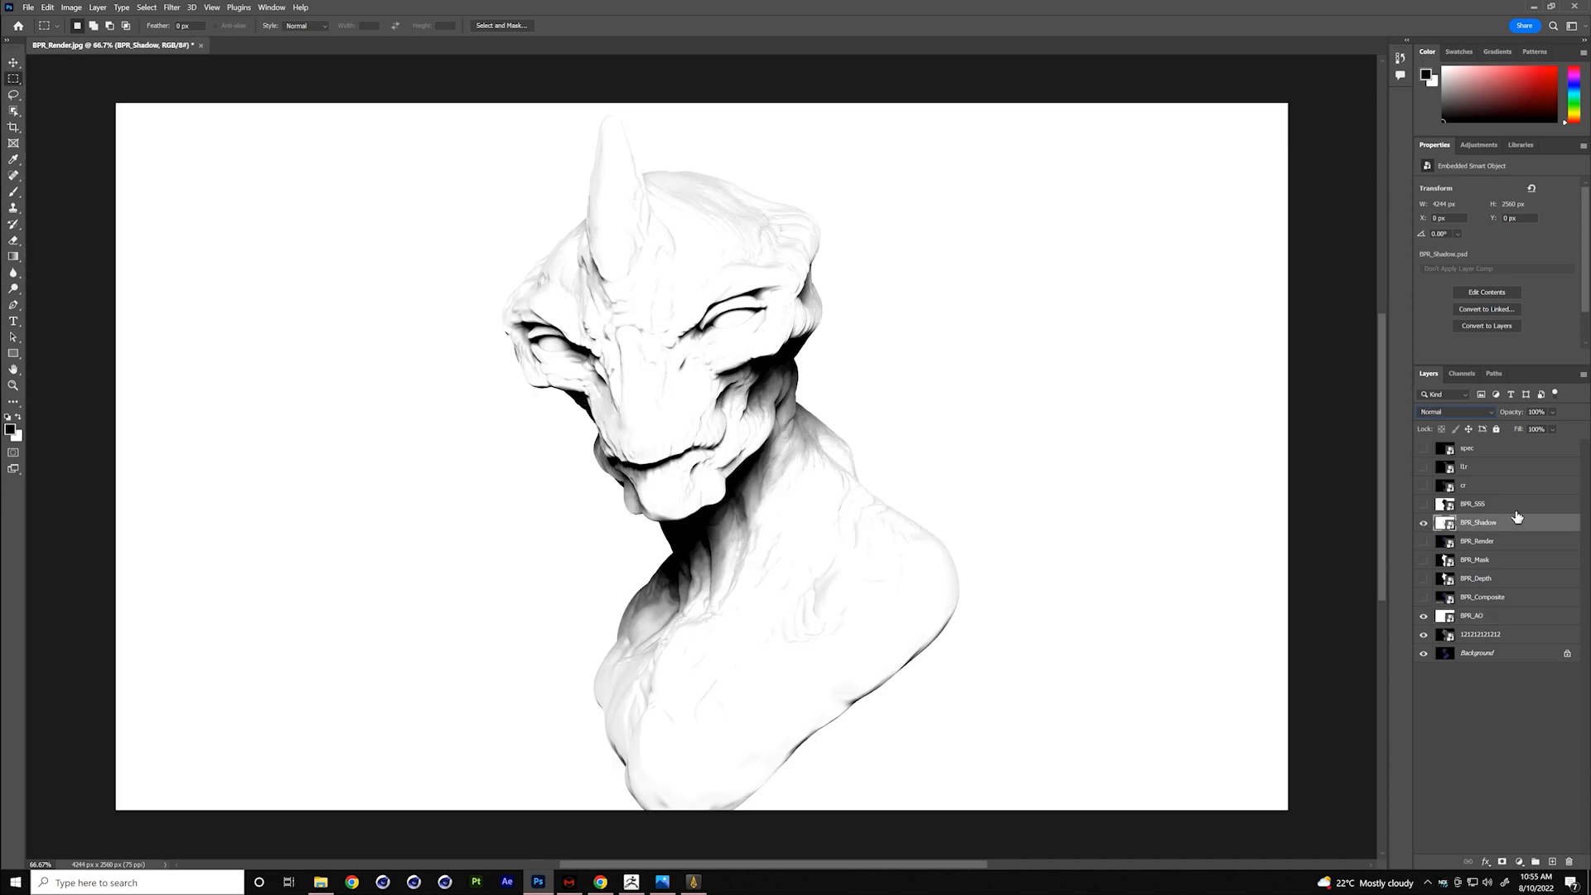
left_click(1478, 412)
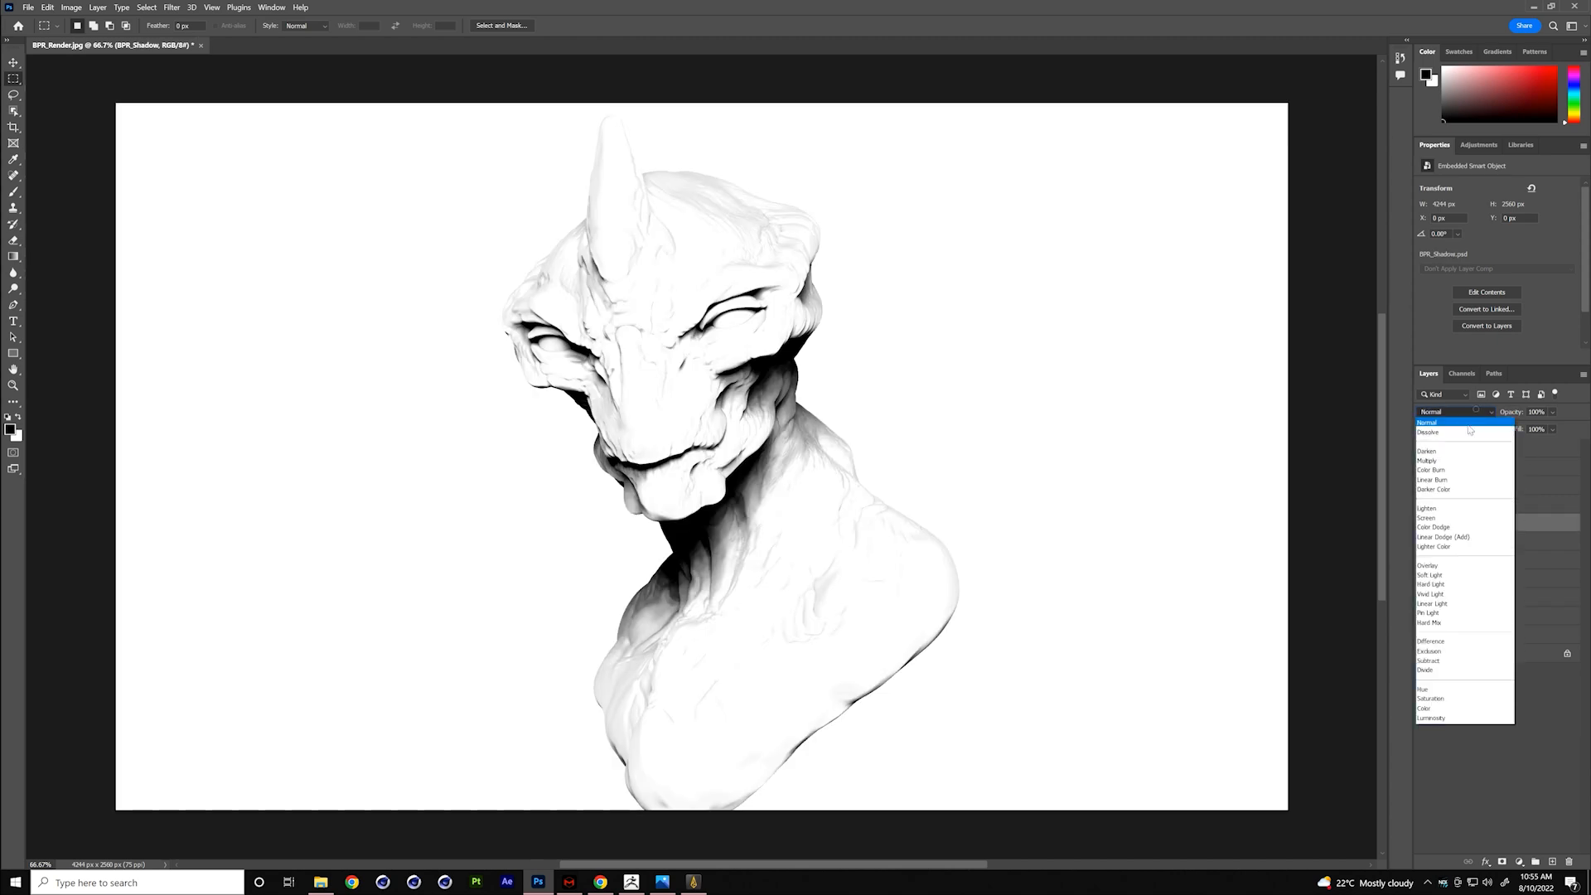
left_click(1459, 458)
left_click_drag(1514, 415, 1484, 421)
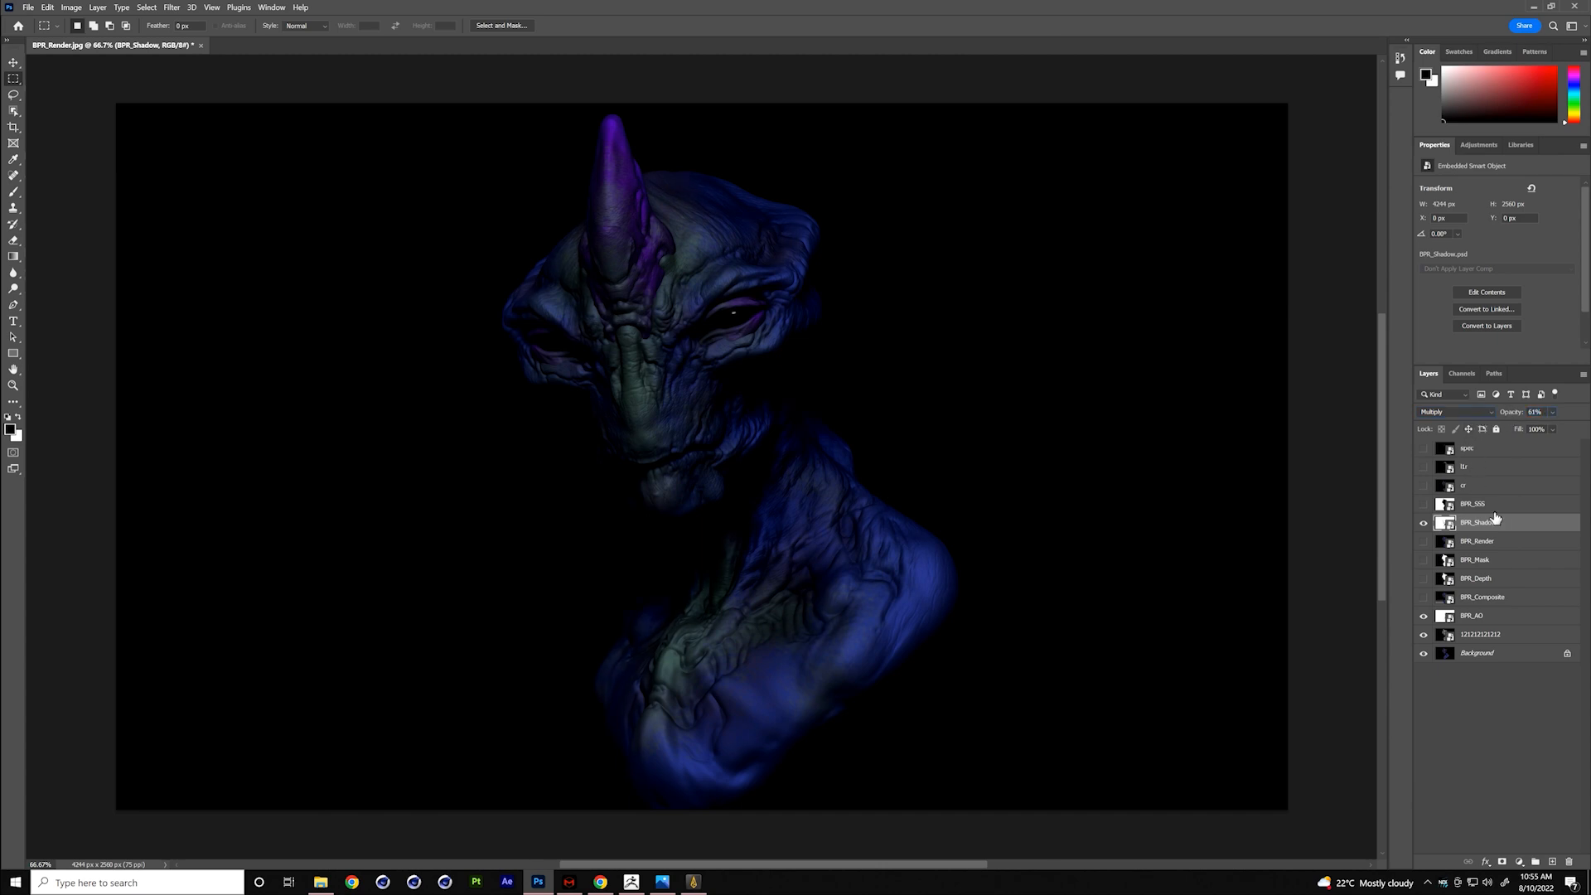
- Show the cr reflection layer and try lightening blend modes such as Linear Dodge (Add) on it
left_click(1424, 487)
left_click(1446, 489)
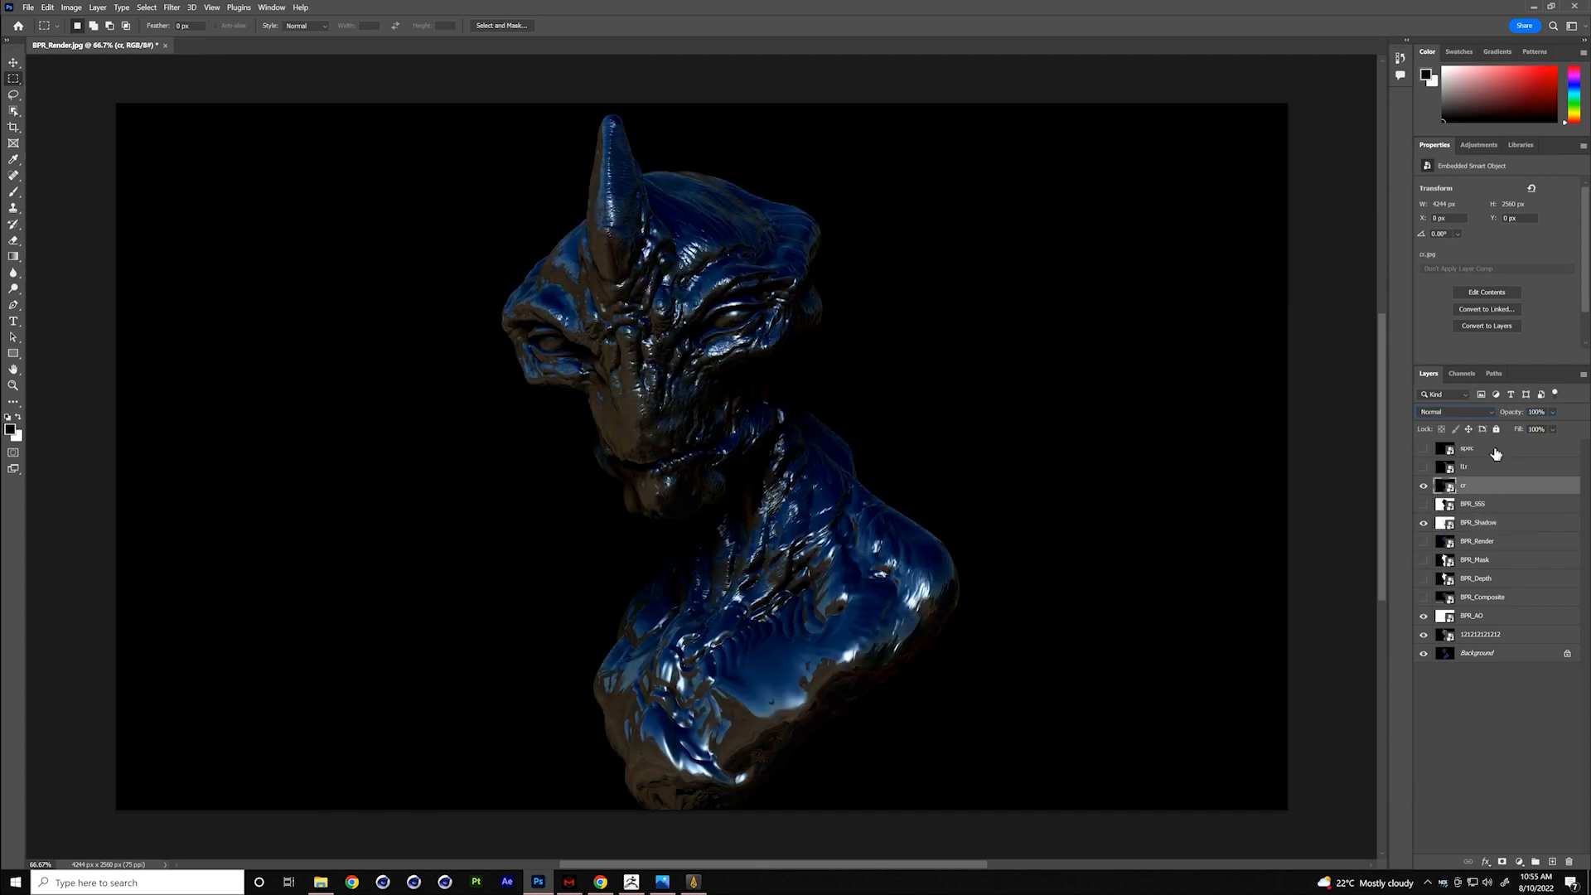
left_click(1458, 411)
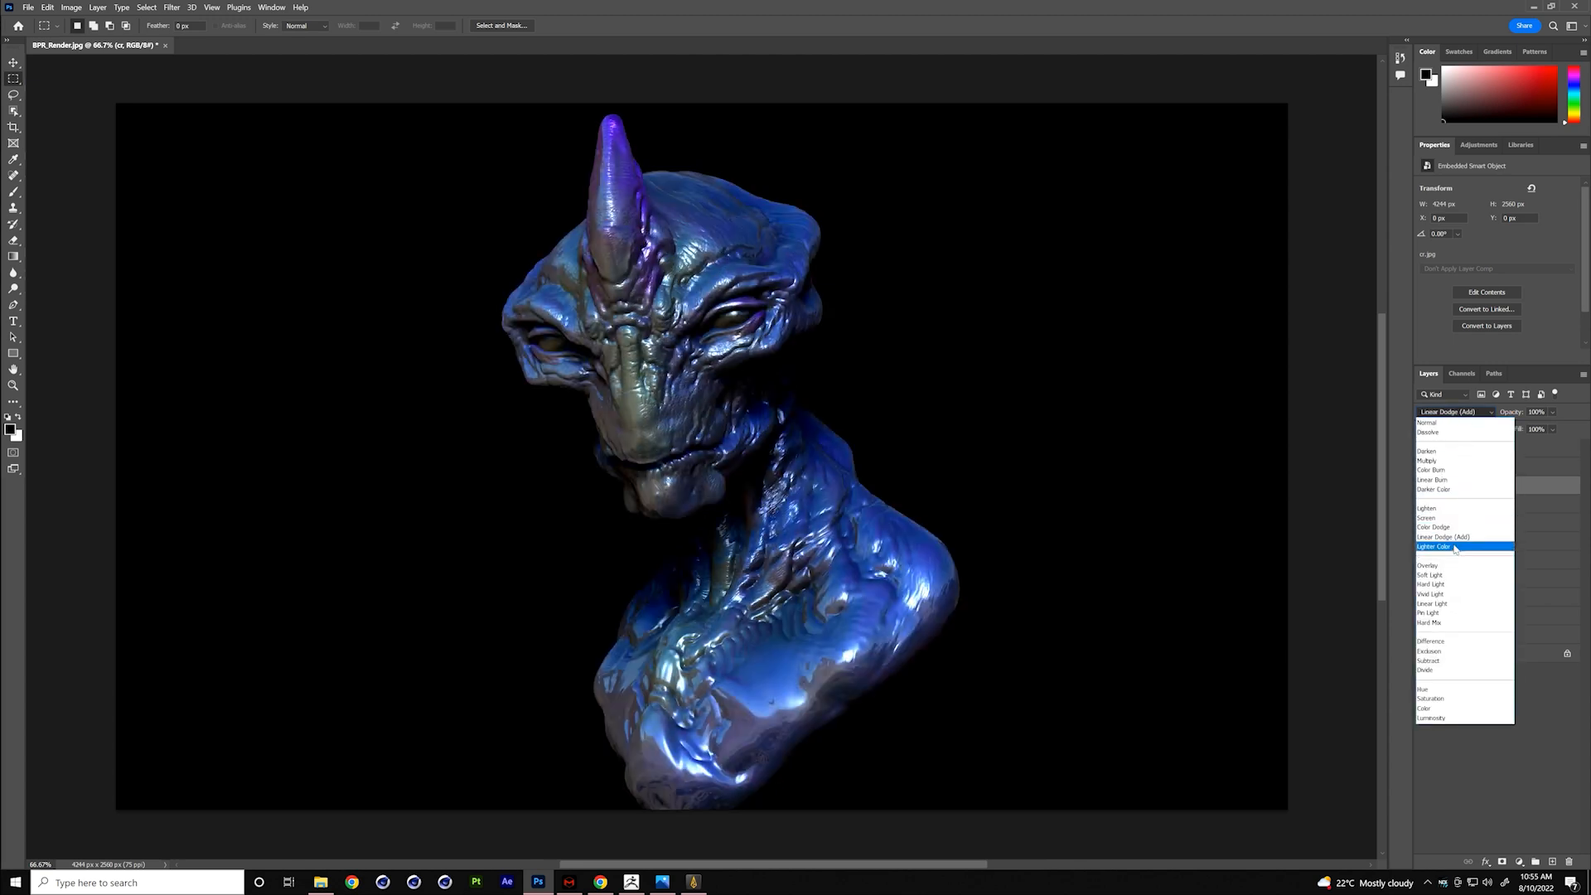
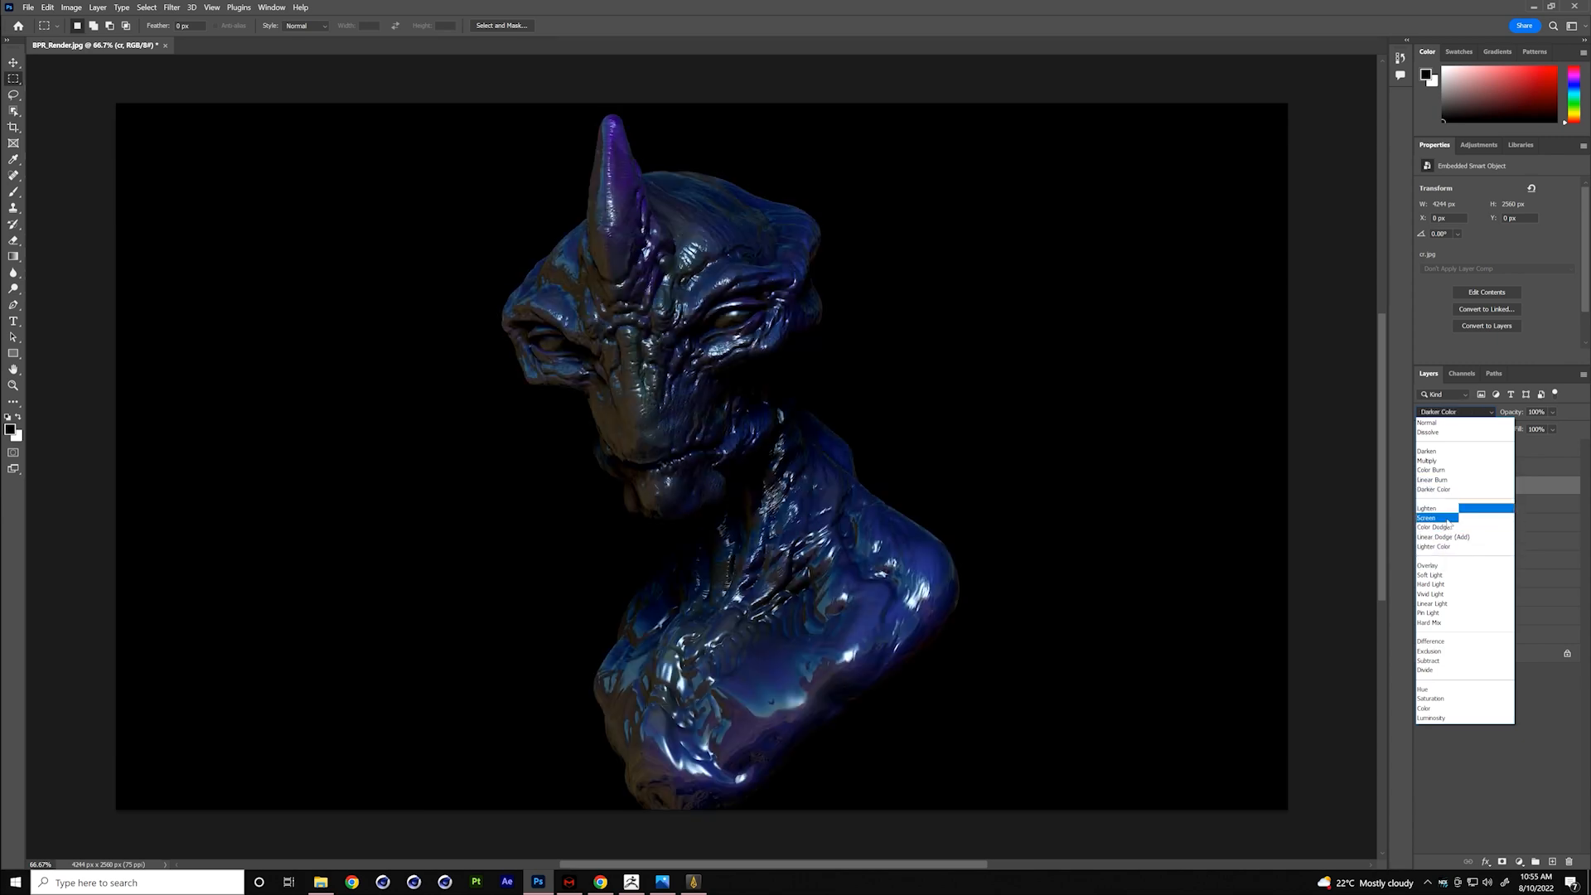
- Set the cr layer's blend mode to Screen and lower its opacity to about 21%
left_click(1446, 519)
left_click_drag(1515, 419, 1432, 422)
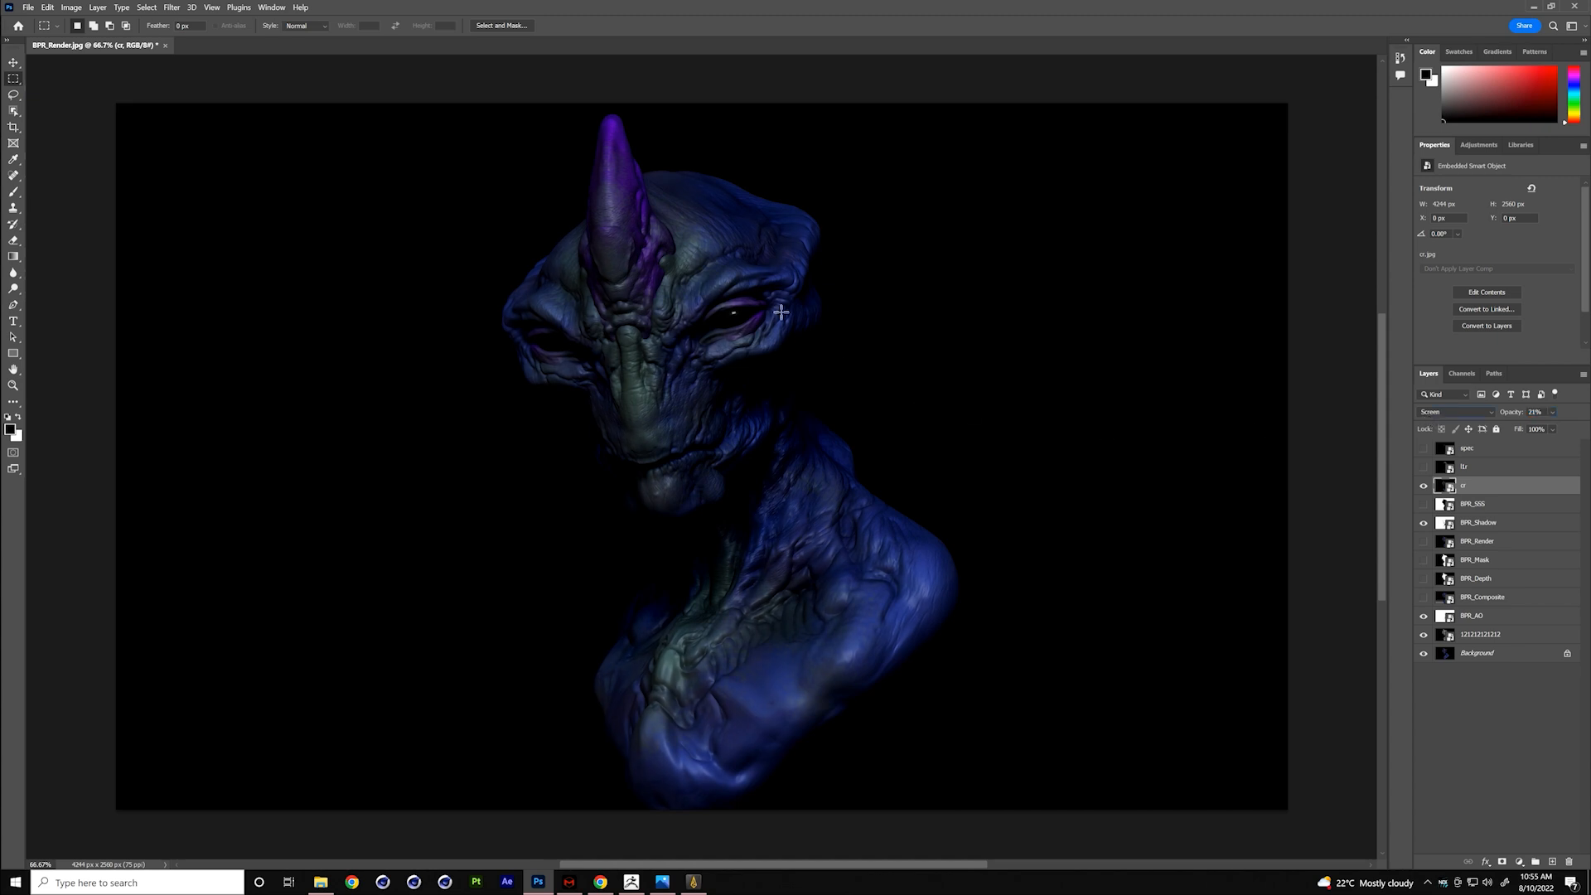
- Show the spec layer, place it directly above cr, and blend it with Screen at about 58% fill
left_click(1423, 448)
left_click(1480, 454)
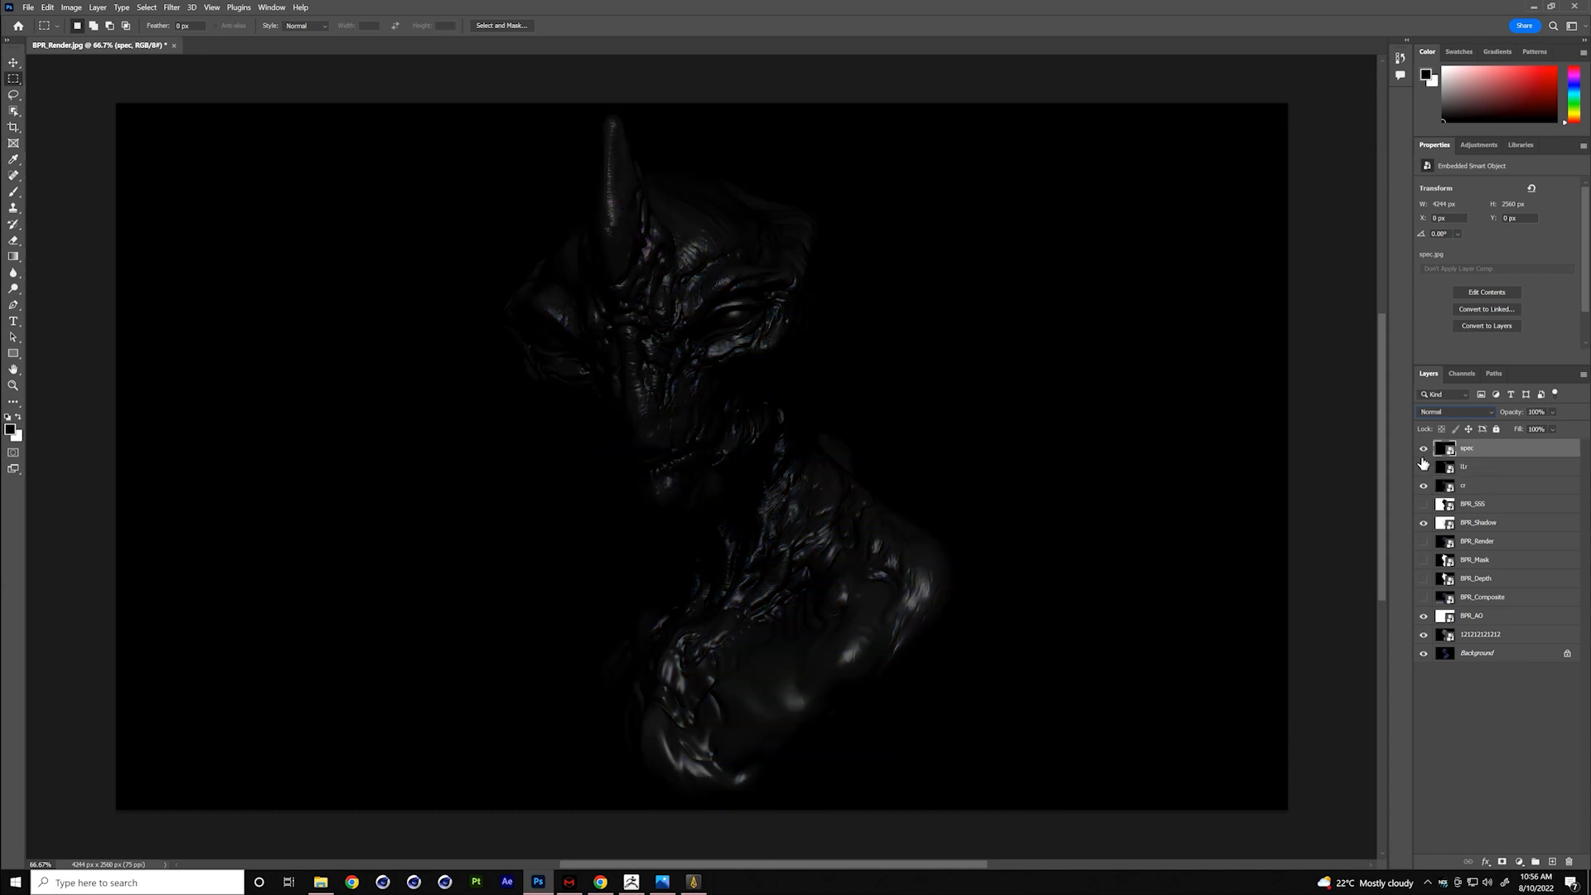
left_click_drag(1453, 451, 1472, 472)
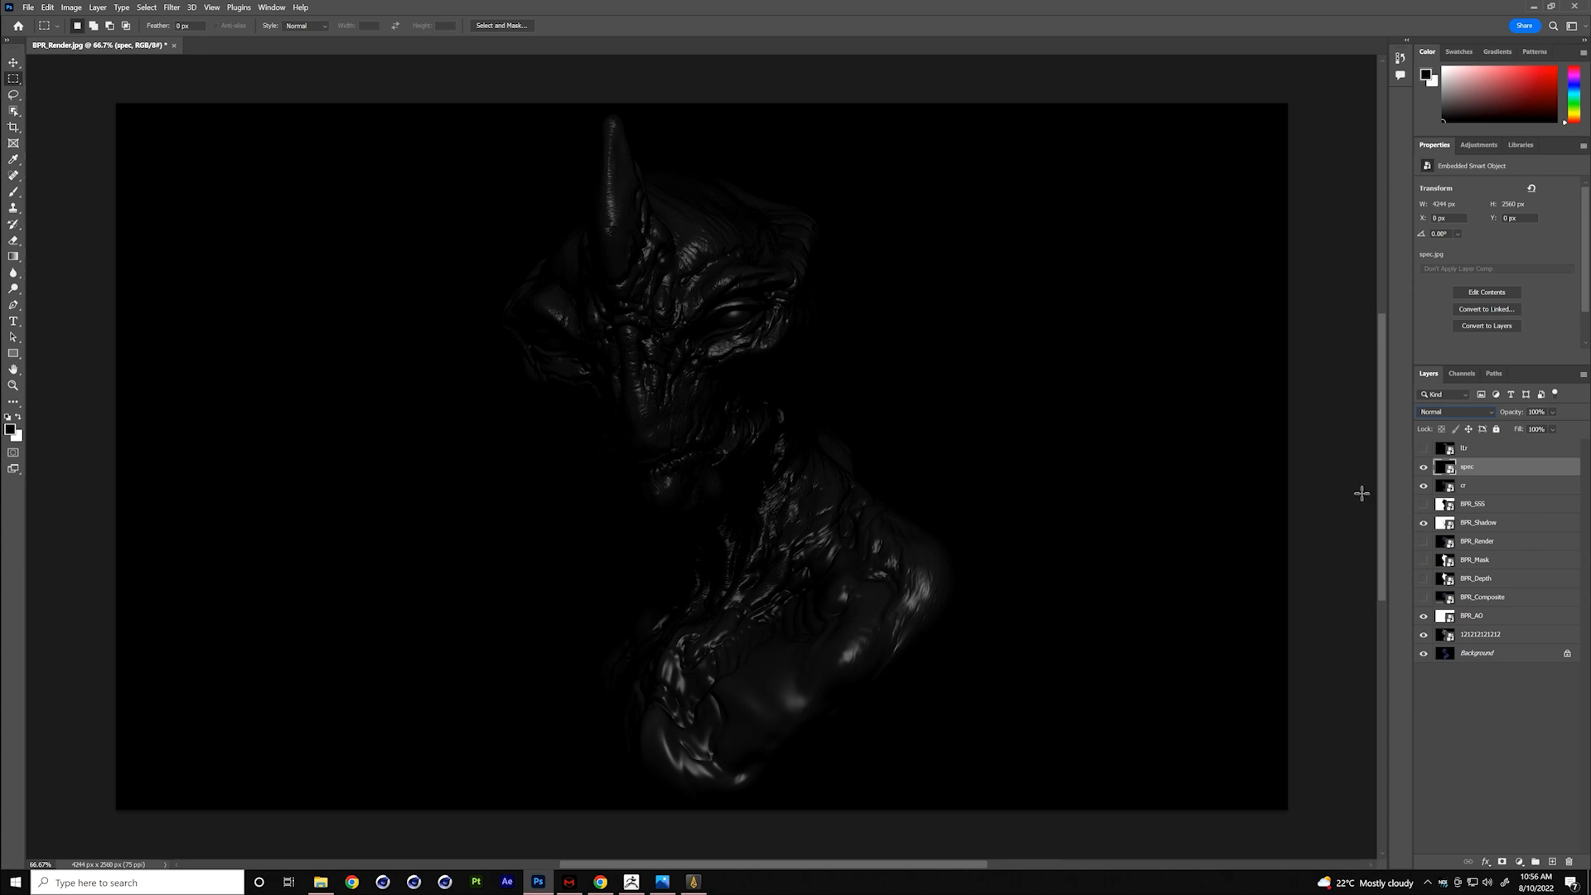
left_click(1449, 413)
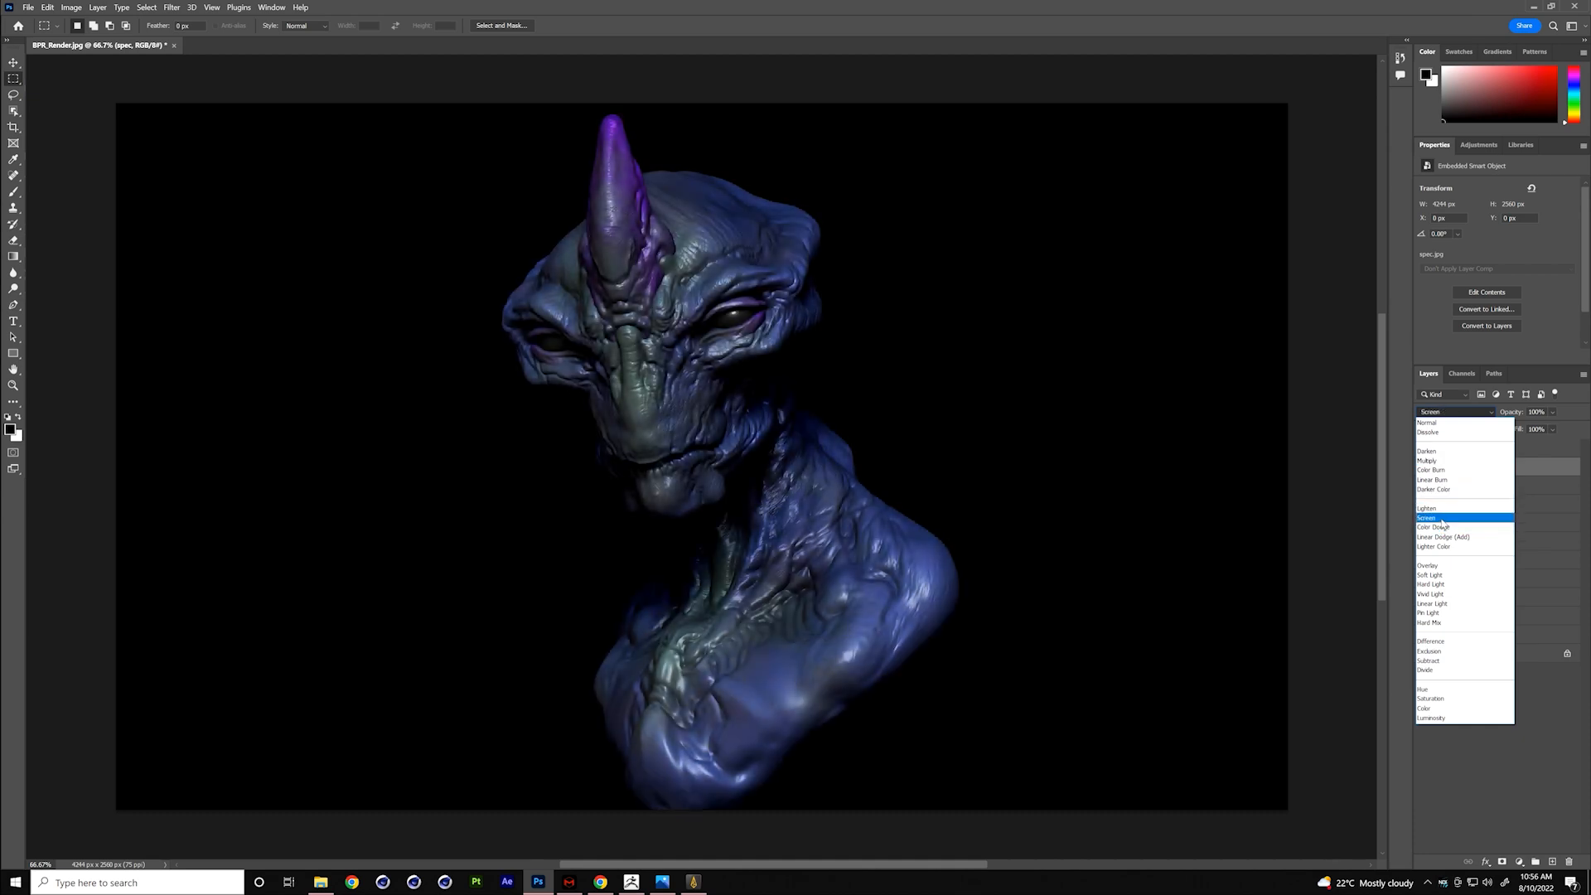
left_click(1438, 518)
left_click_drag(1518, 432, 1490, 438)
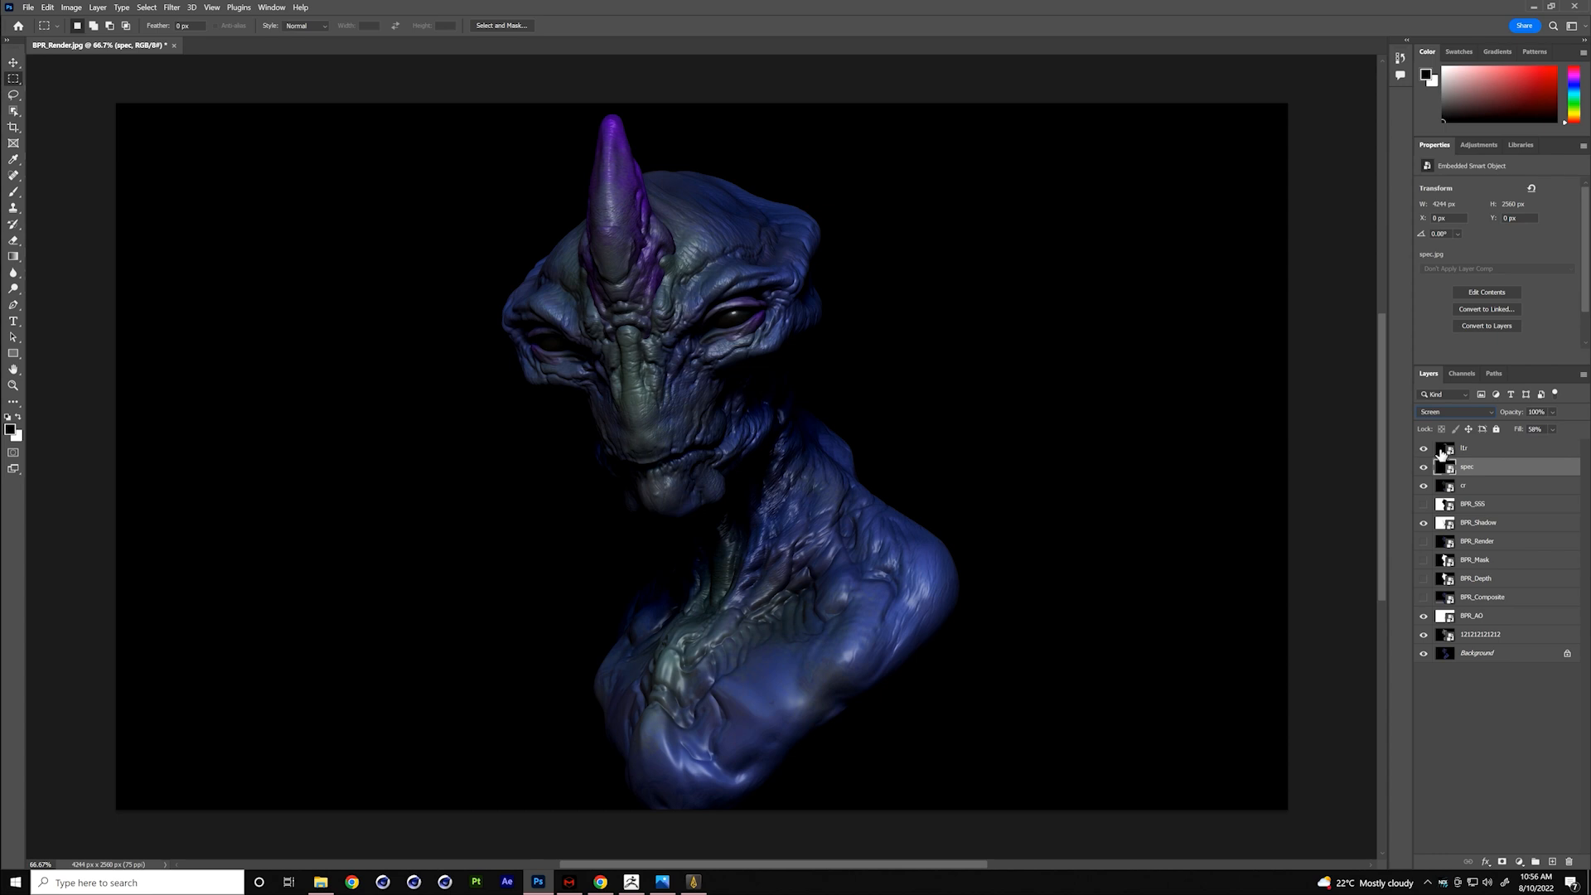
- Set the blend mode of the topmost rim-light layer to Linear Dodge (Add)
left_click(1442, 452)
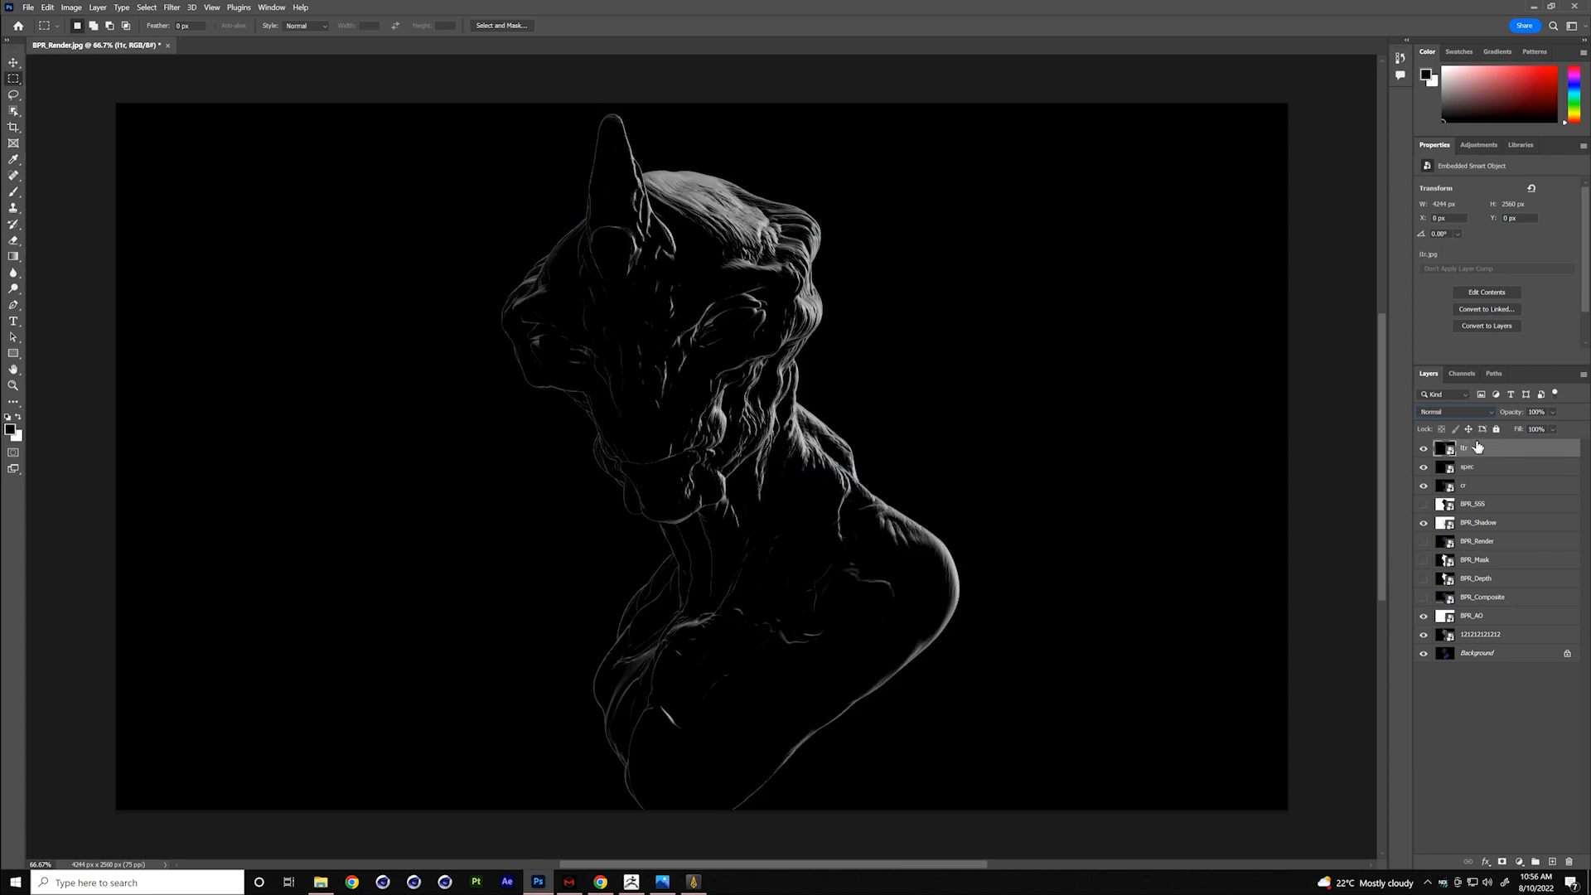
left_click(1459, 409)
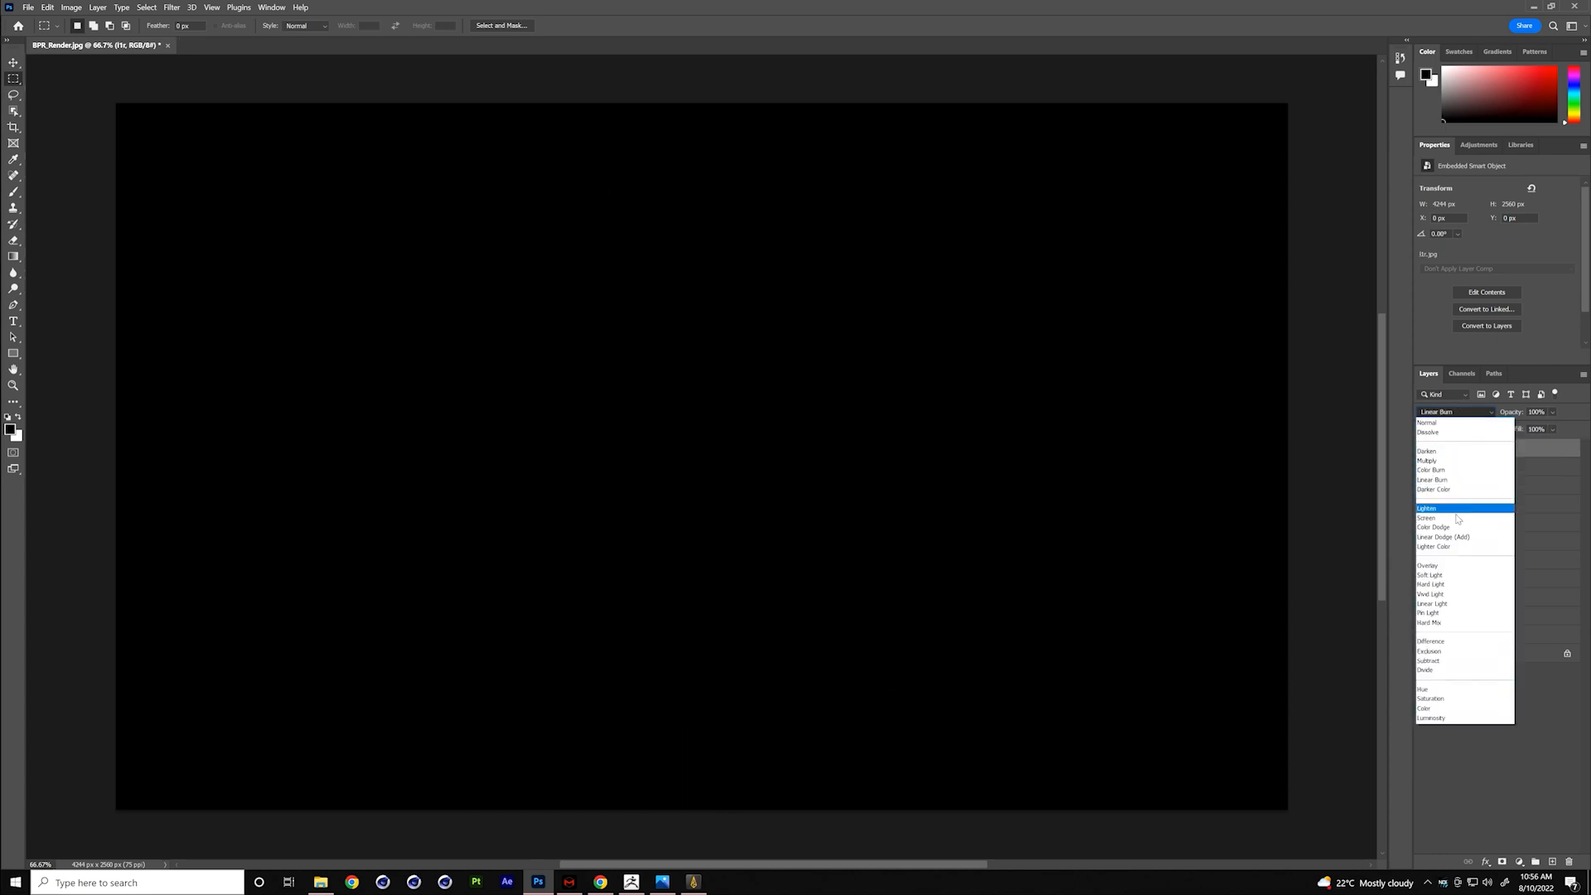
left_click(1455, 538)
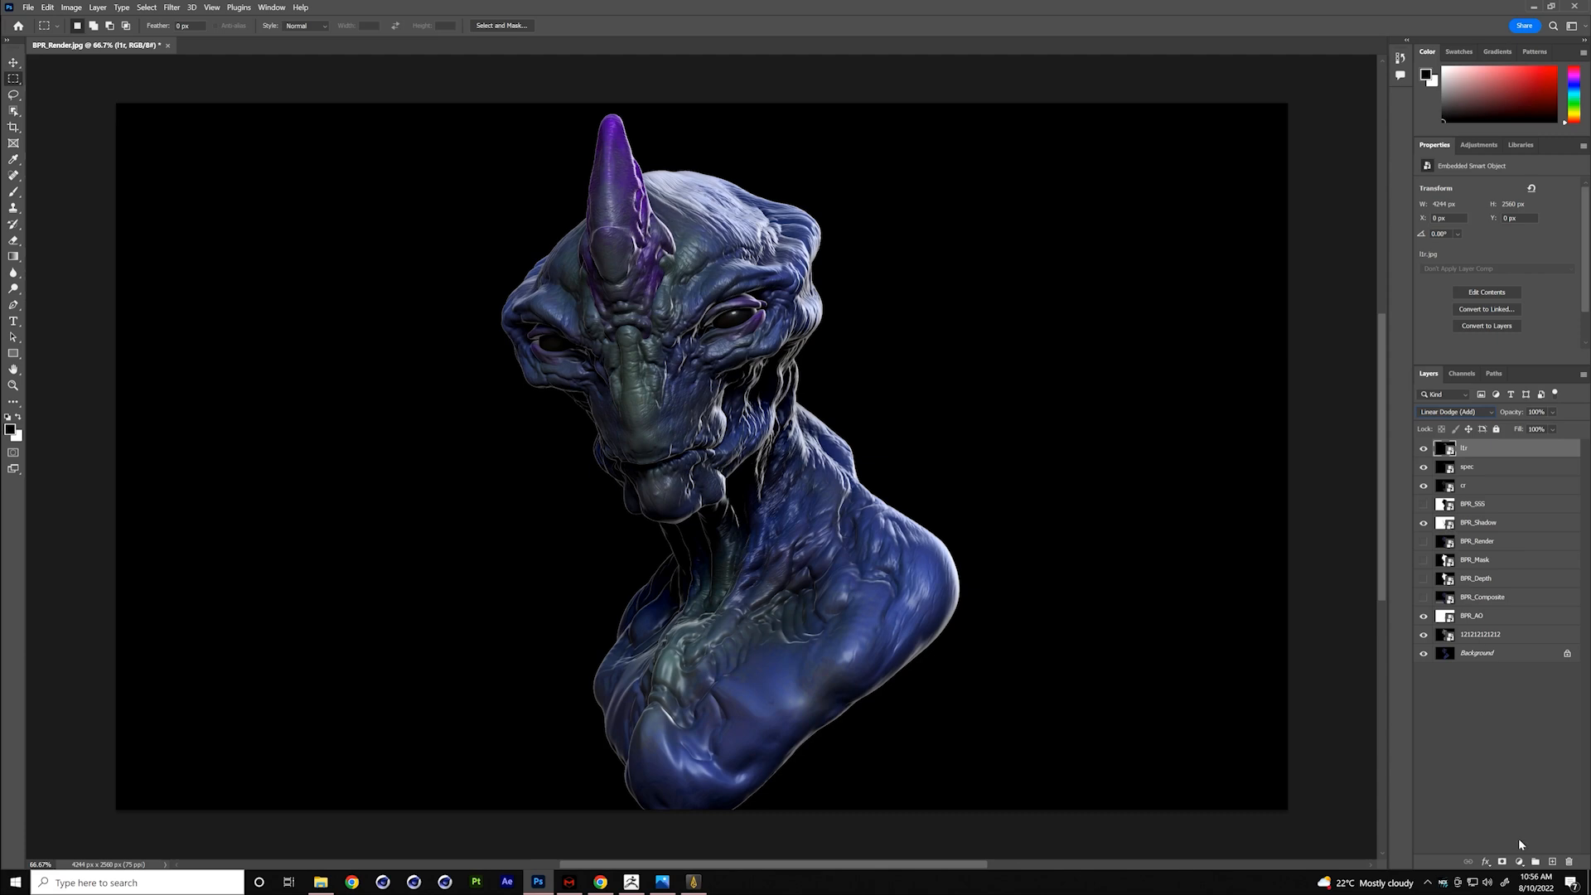
- Add a Levels adjustment clipped to the rim-light layer and raise its black input level to 100
left_click(1520, 862)
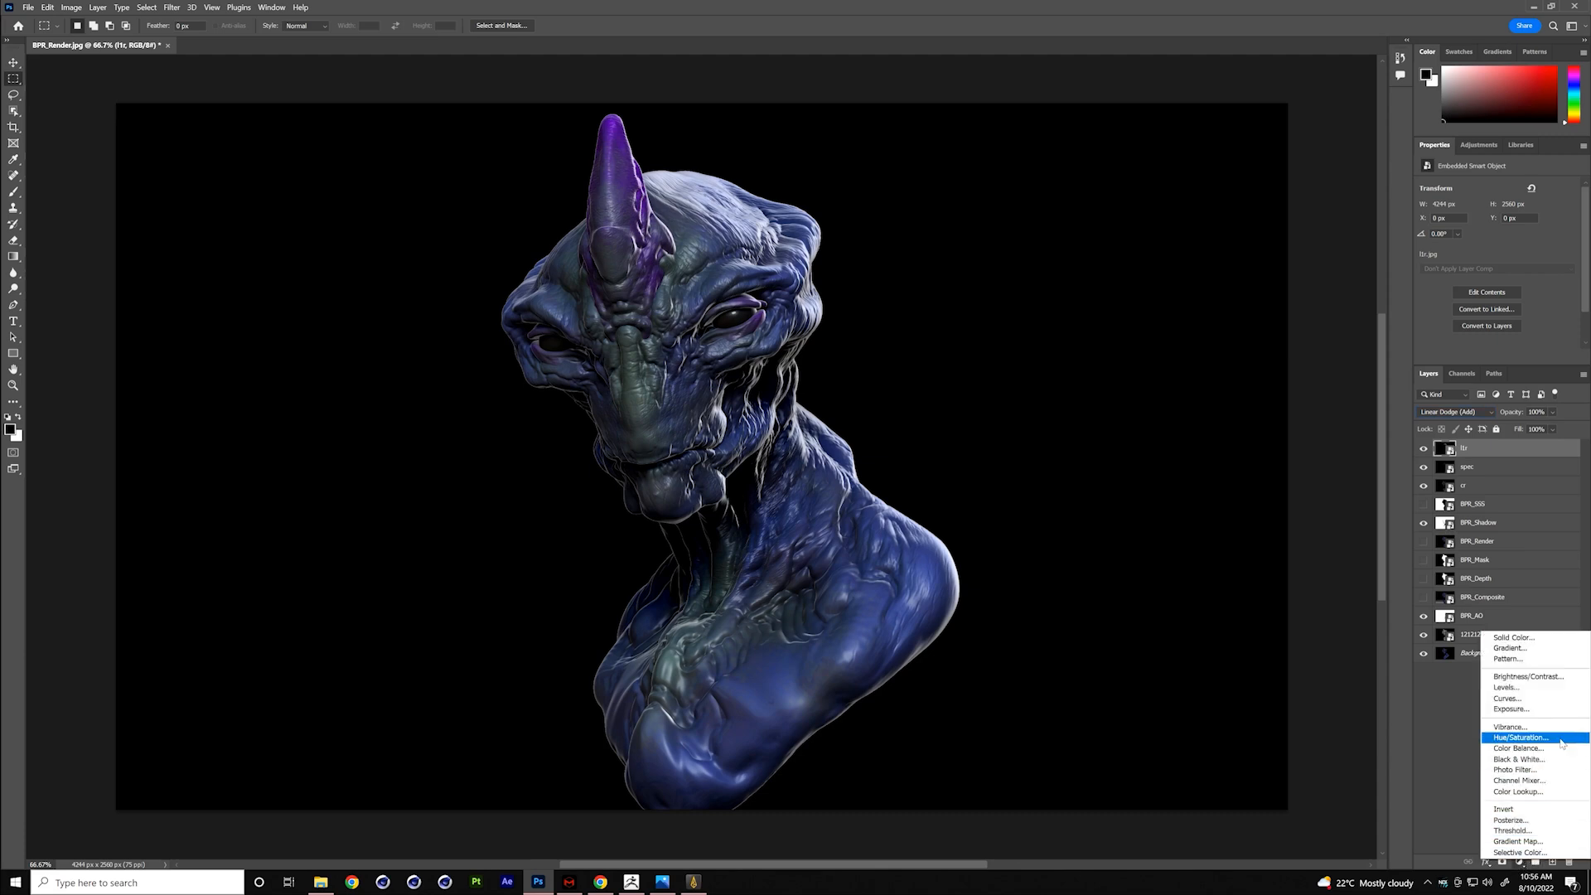
left_click(1552, 688)
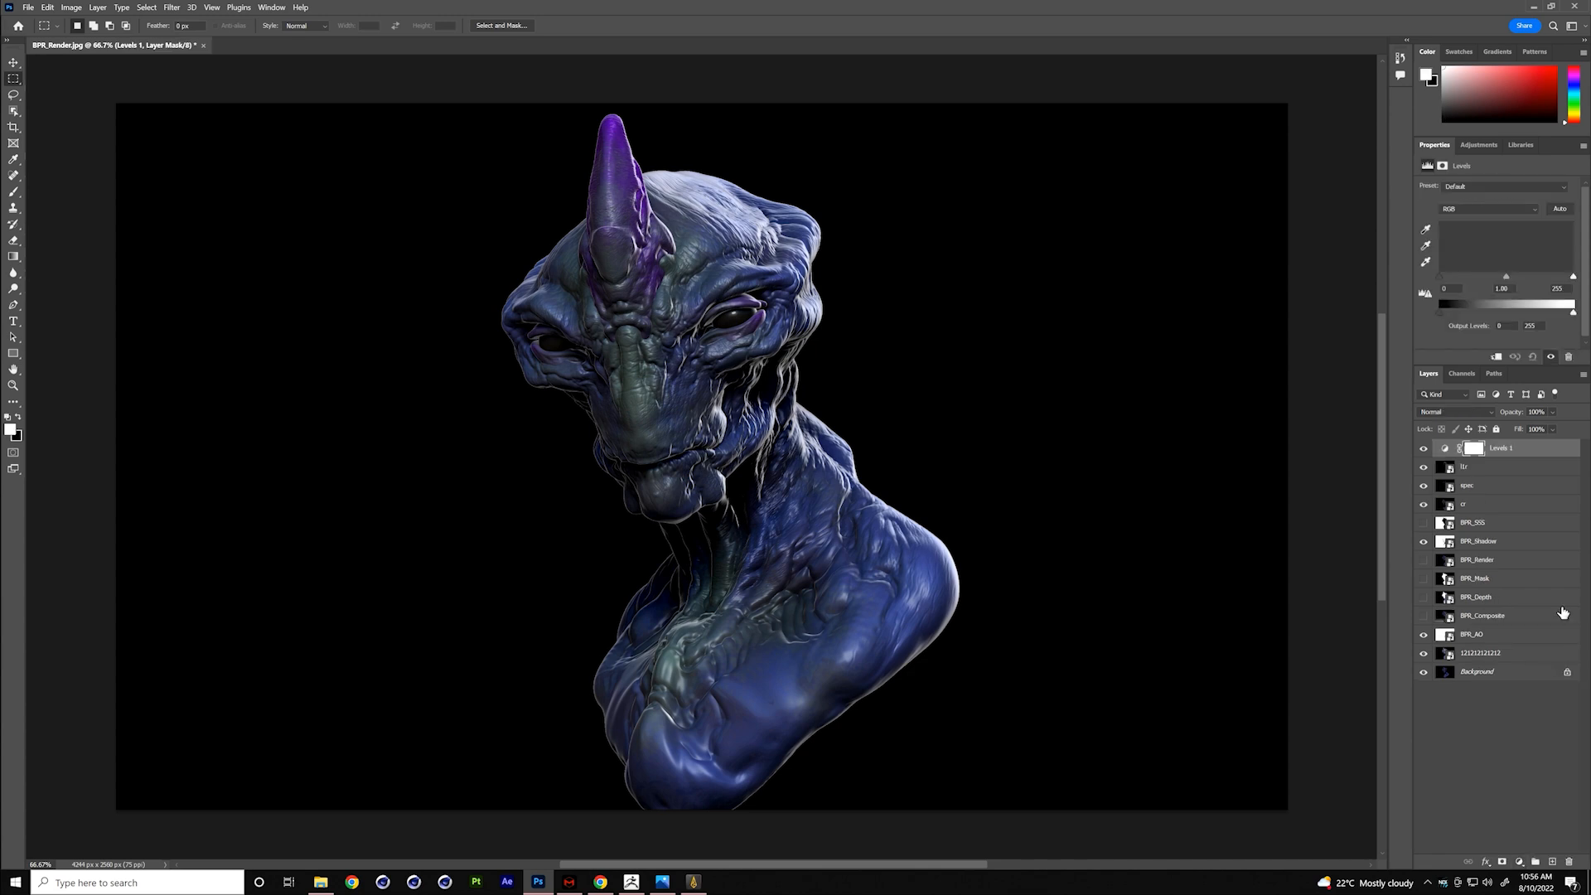
left_click(1455, 455, "alt")
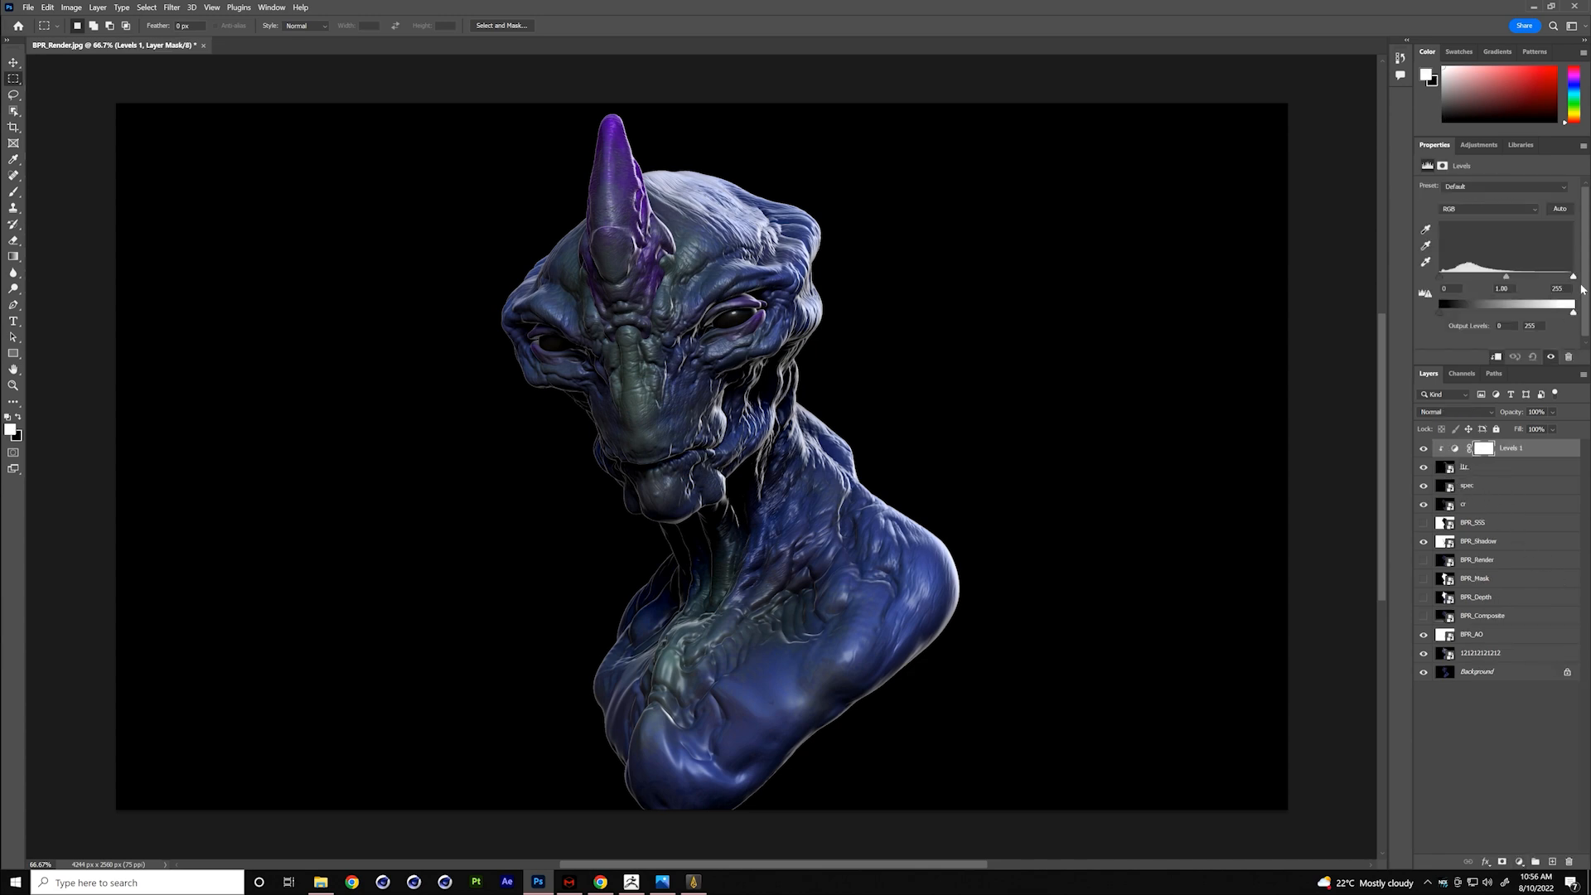
mouse_move(1574, 278)
left_mouse_down()
mouse_move(1543, 277)
mouse_move(1575, 277)
left_mouse_up()
left_click_drag(1443, 278, 1494, 282)
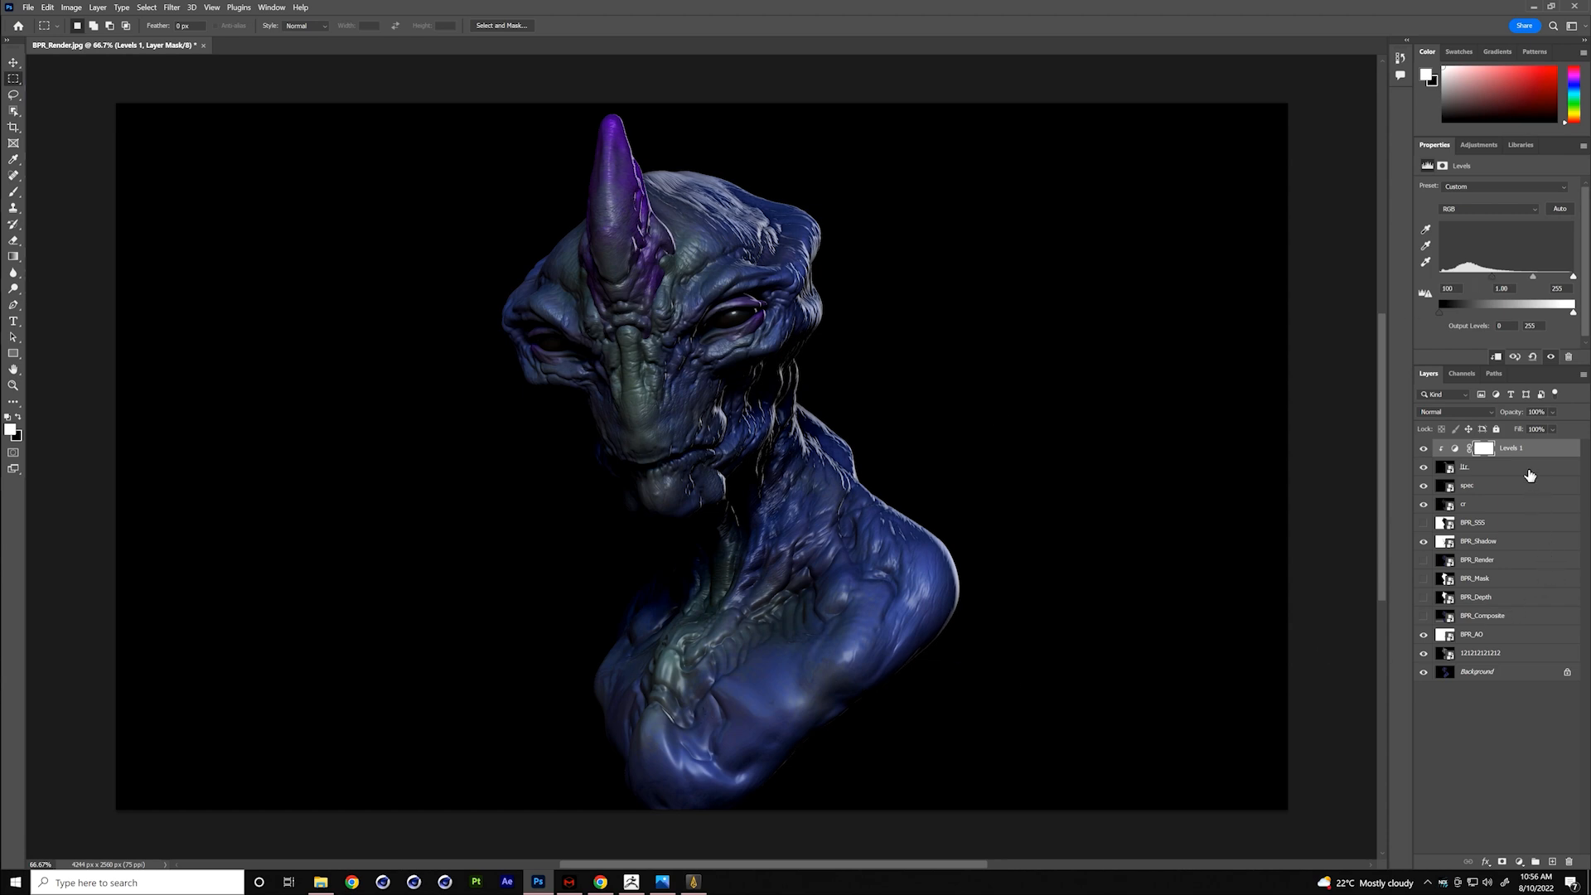
- Move the BPR_Mask layer to the top of the layer stack and show it
left_click(1554, 452)
left_click_drag(1508, 581, 1520, 441)
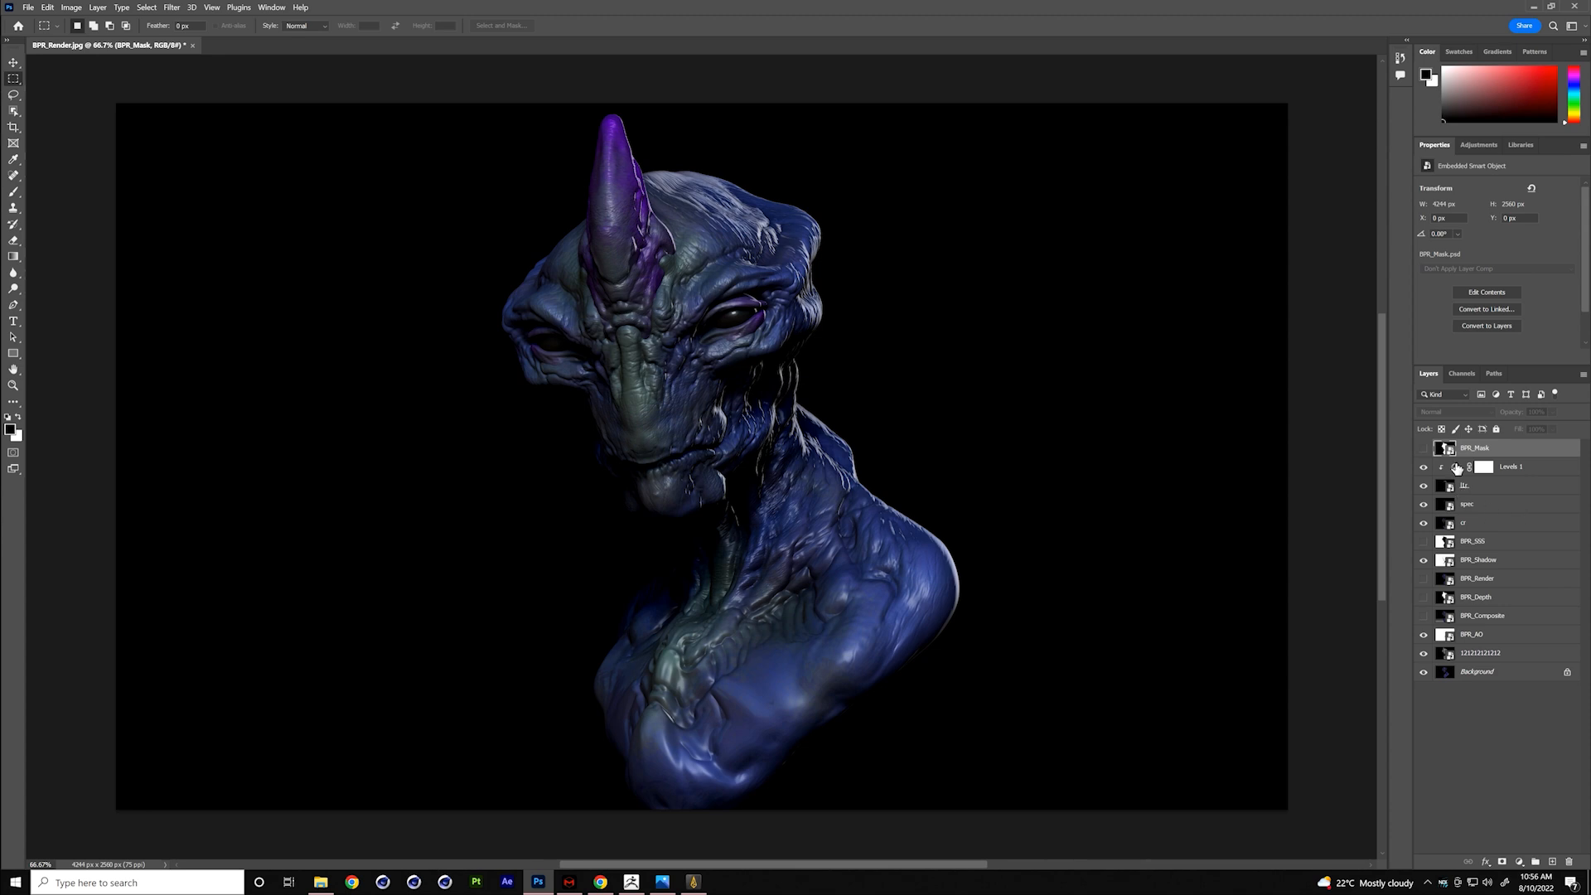
left_click(1424, 448)
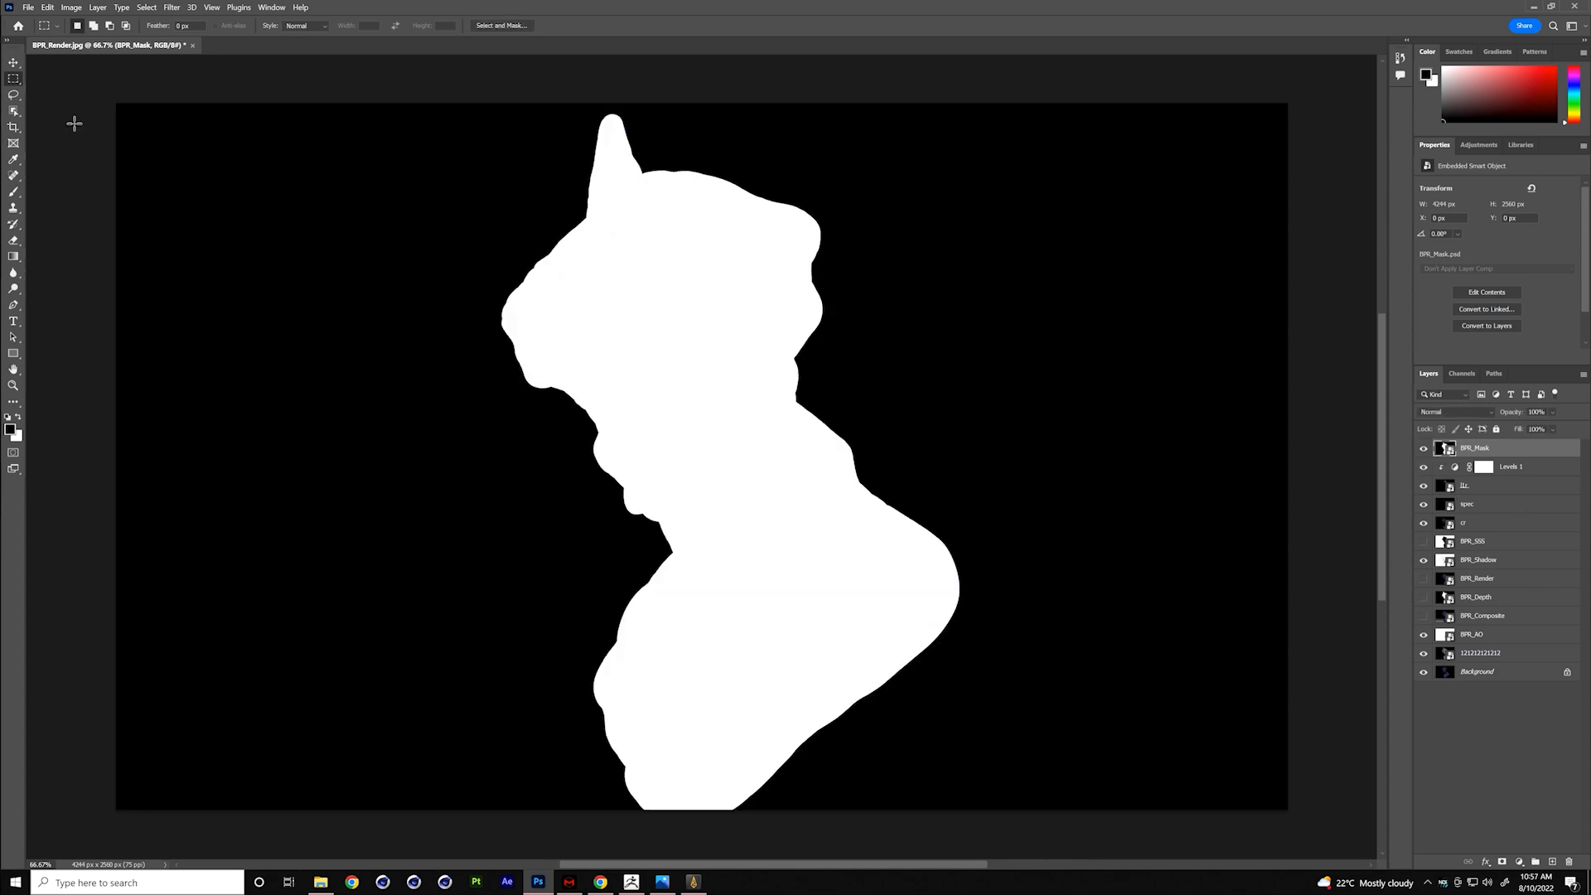
left_click(15, 193)
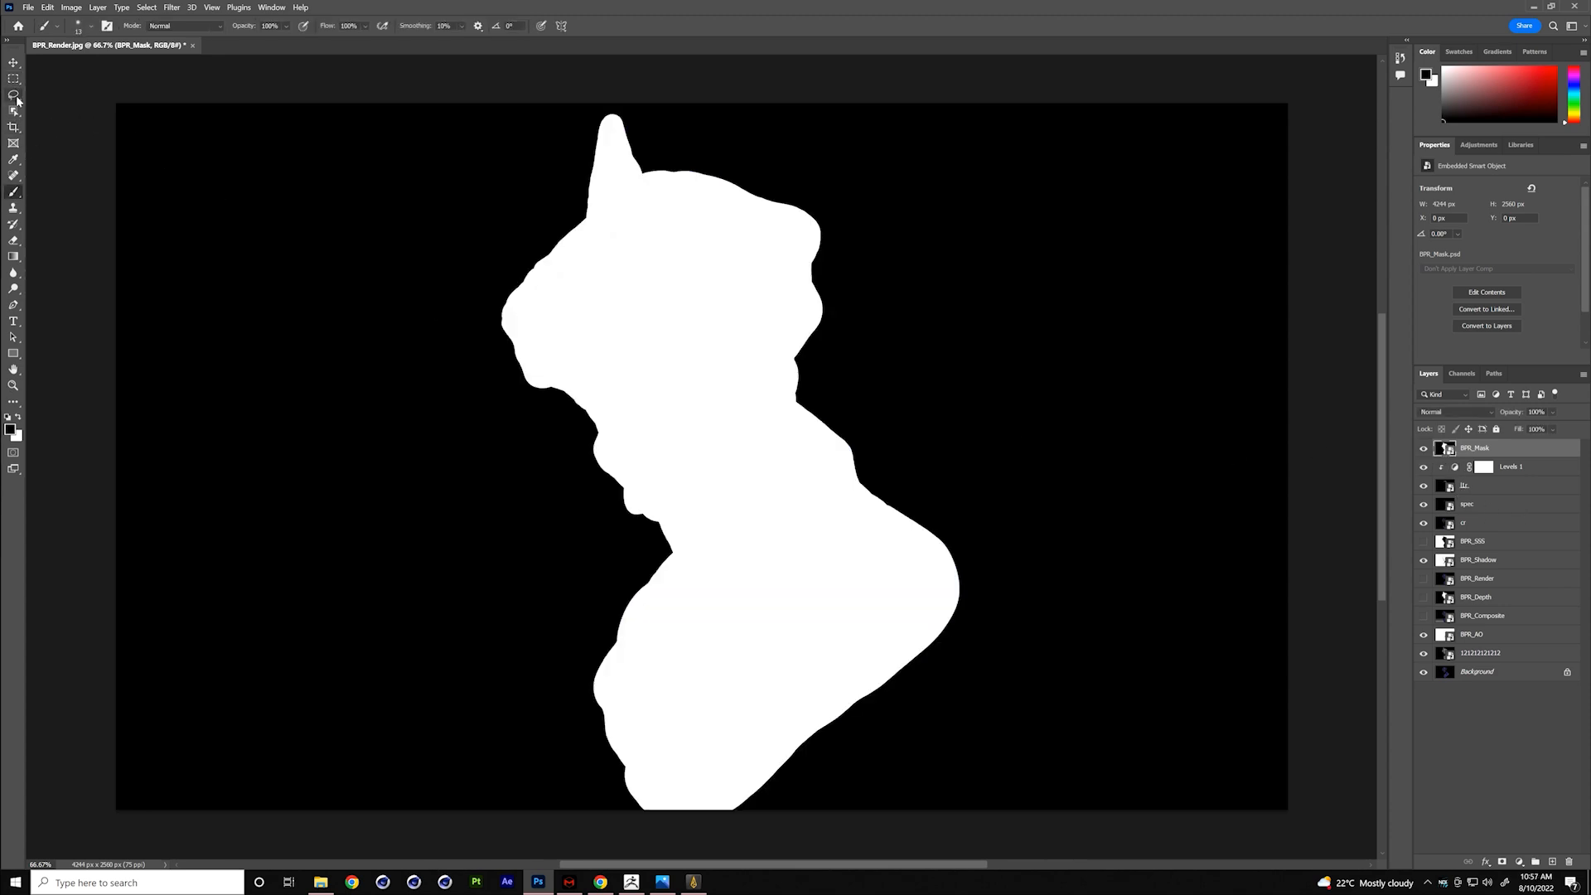
left_click(14, 96)
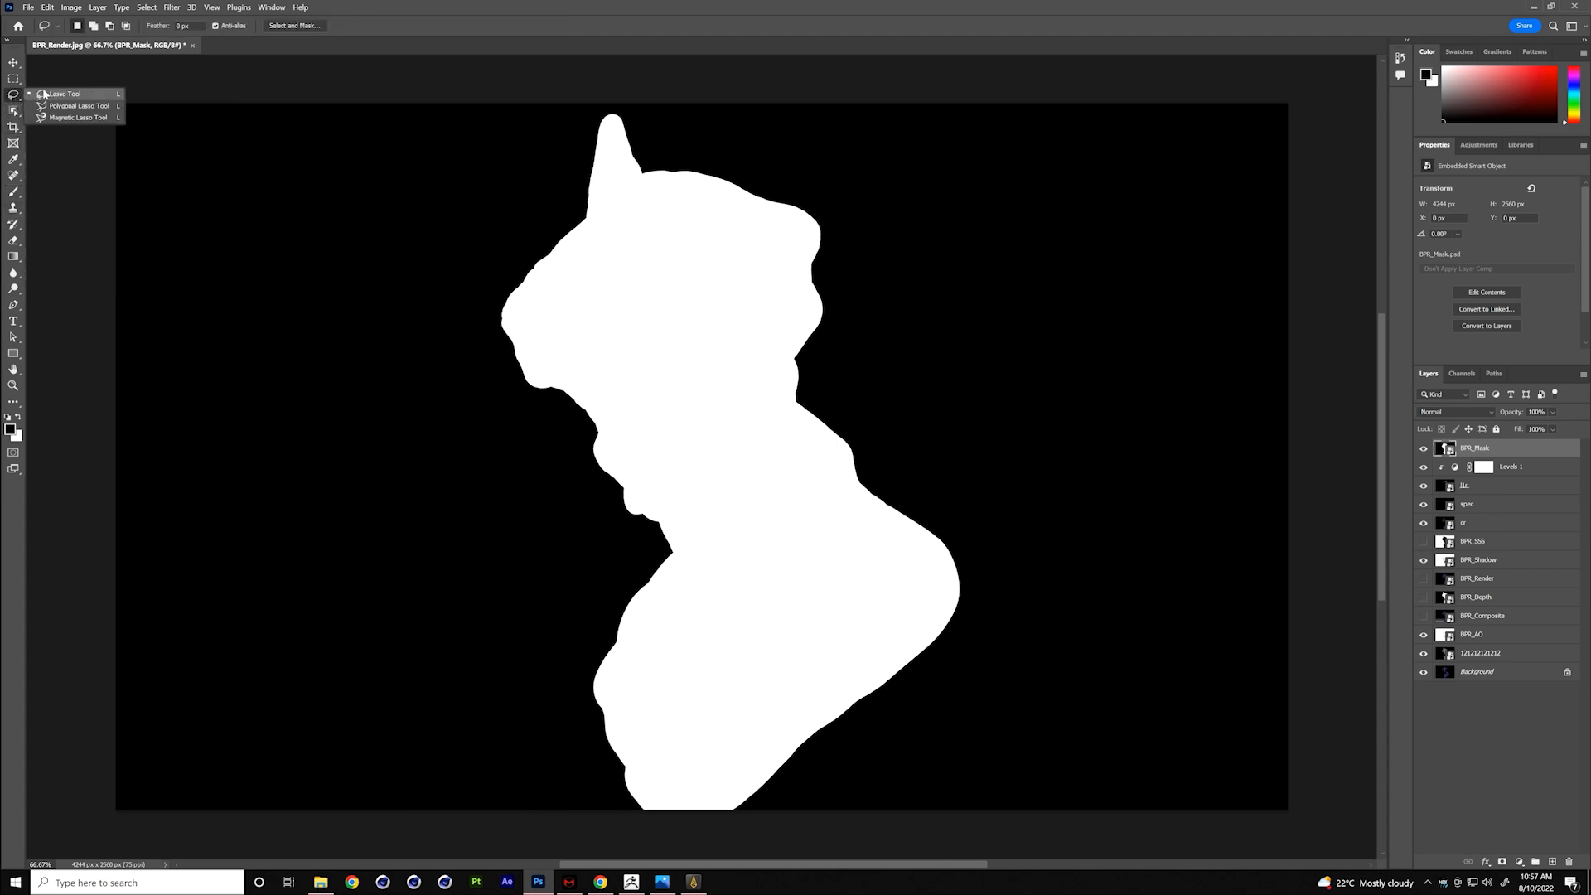
left_click(13, 79)
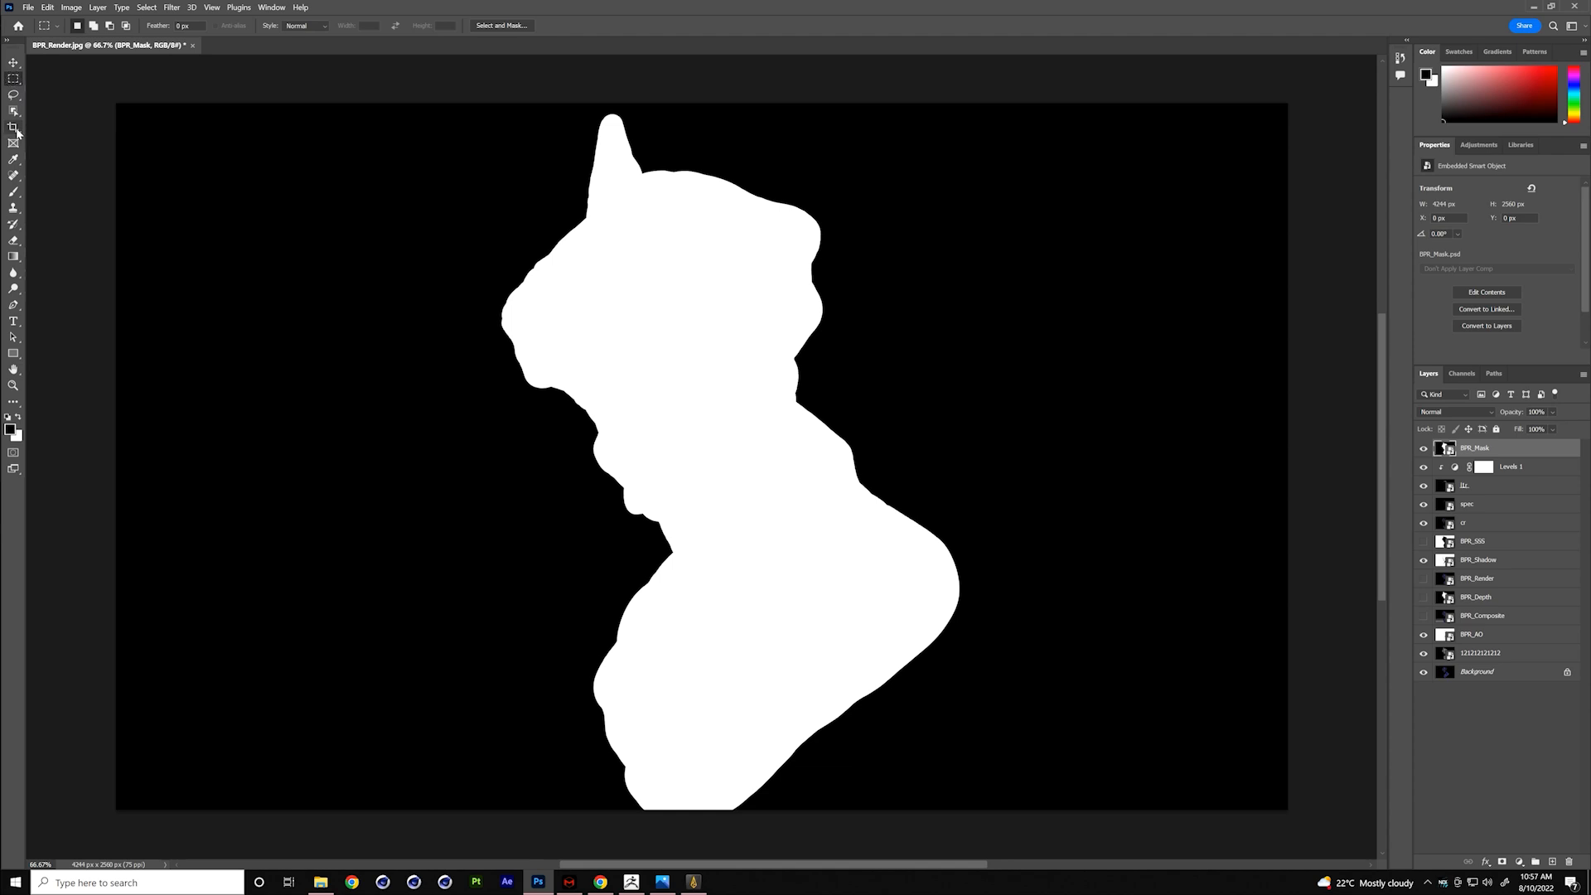
left_click(14, 191)
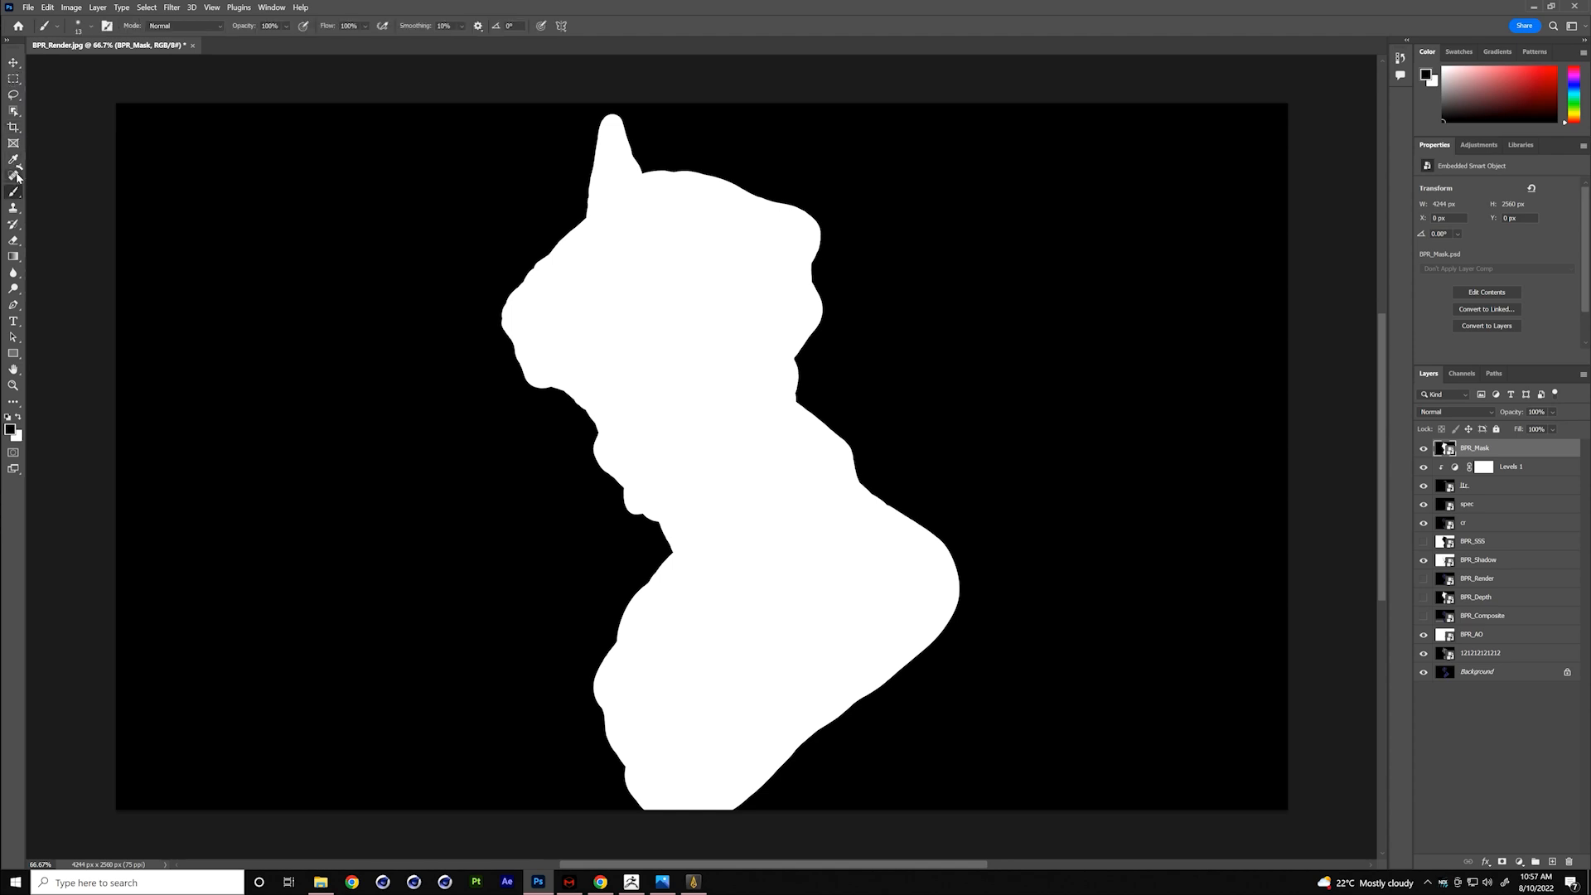
left_click(16, 174)
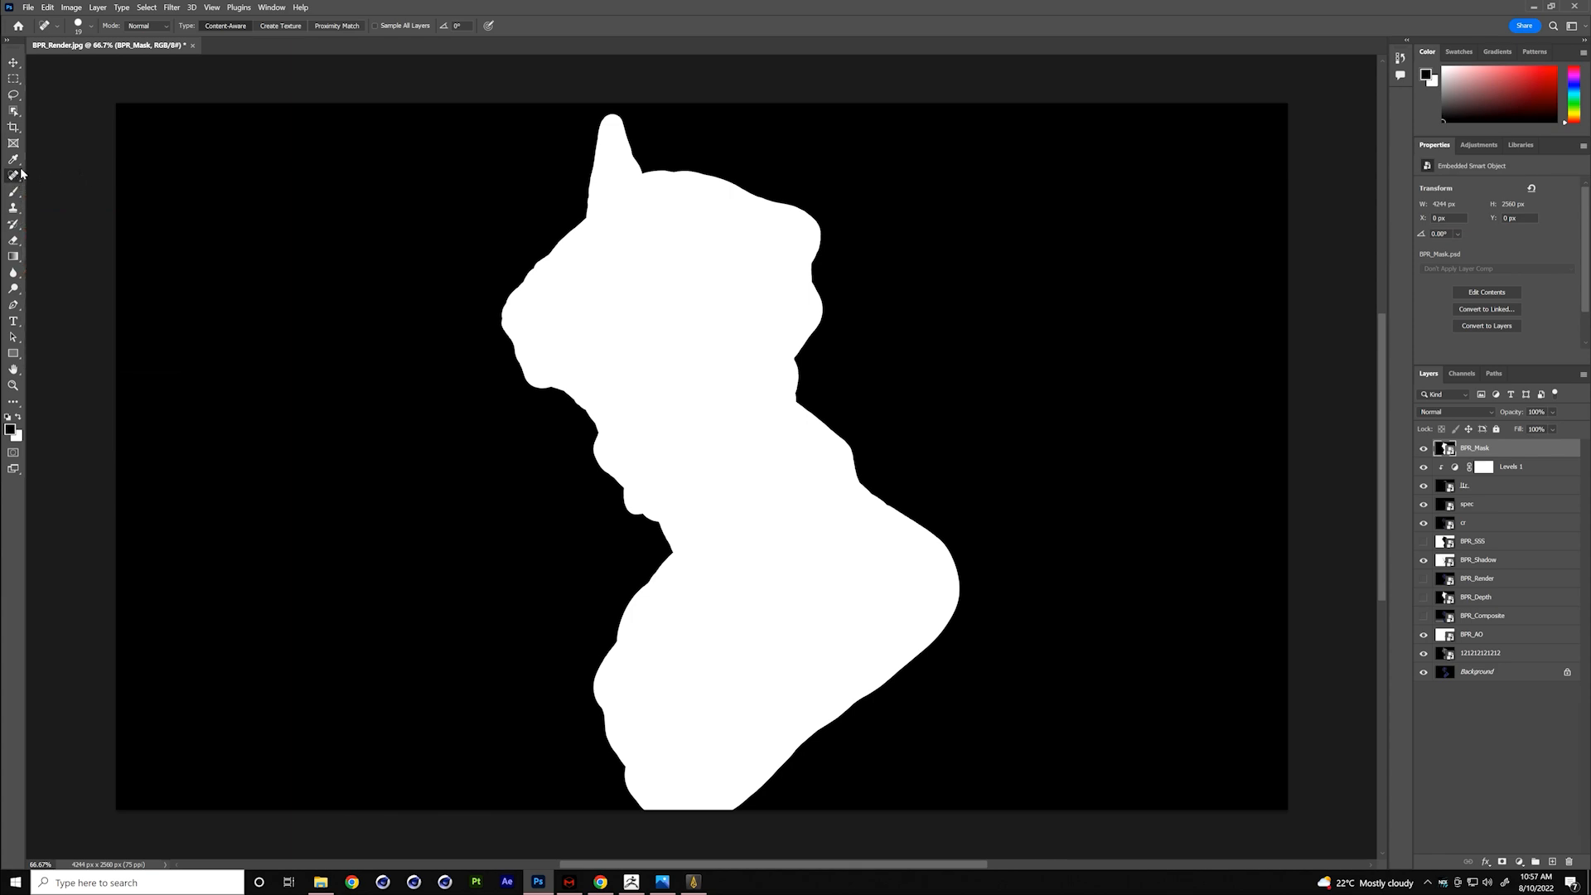
left_click(18, 161)
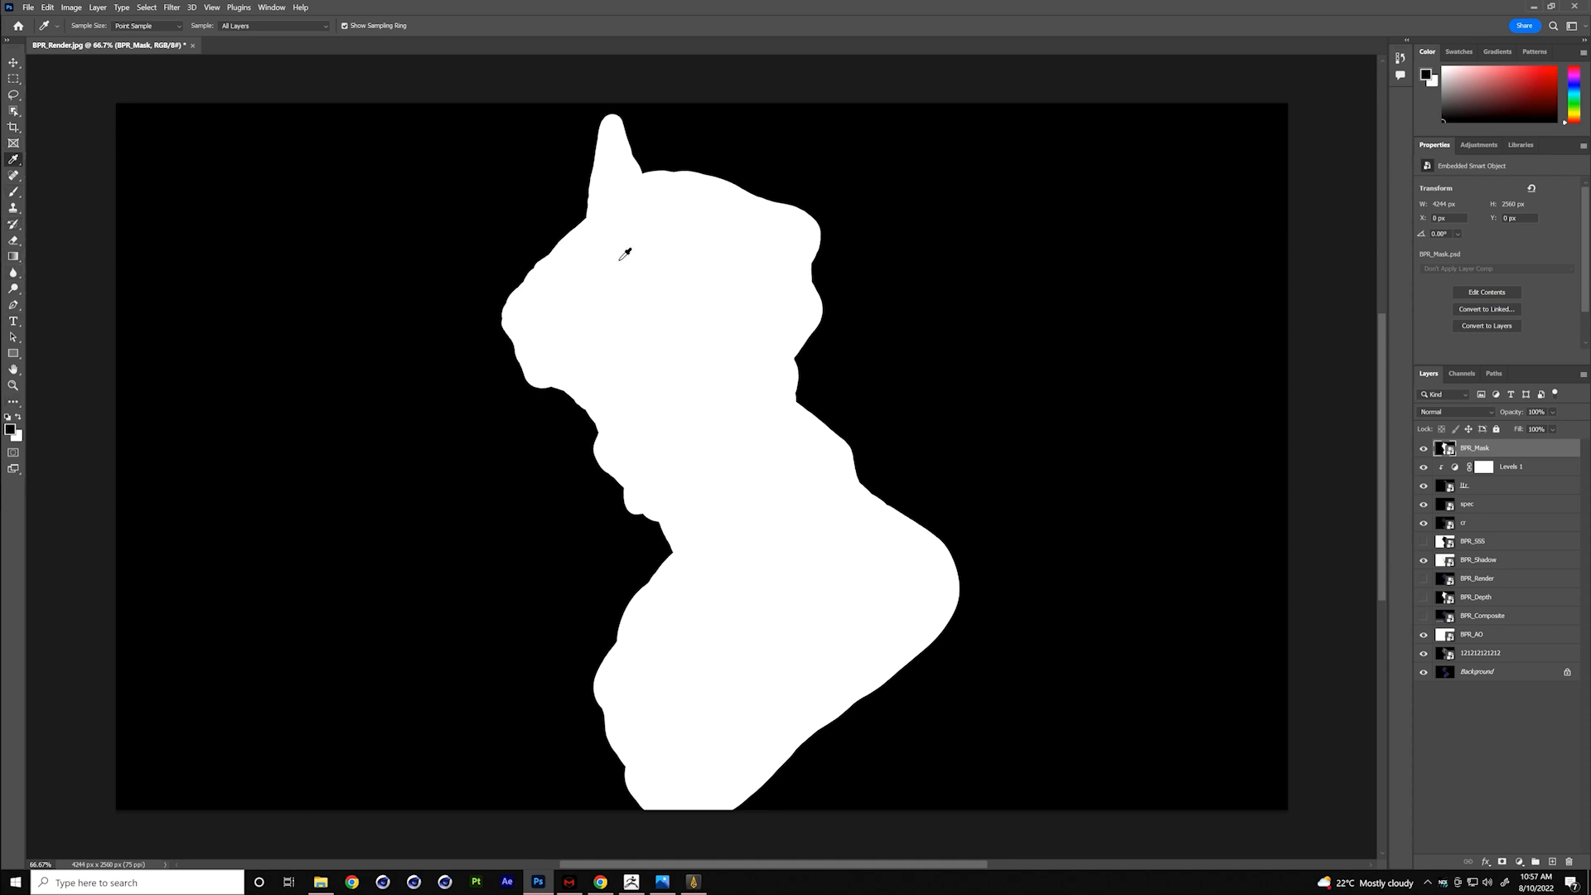
left_click(15, 128)
left_click(14, 145)
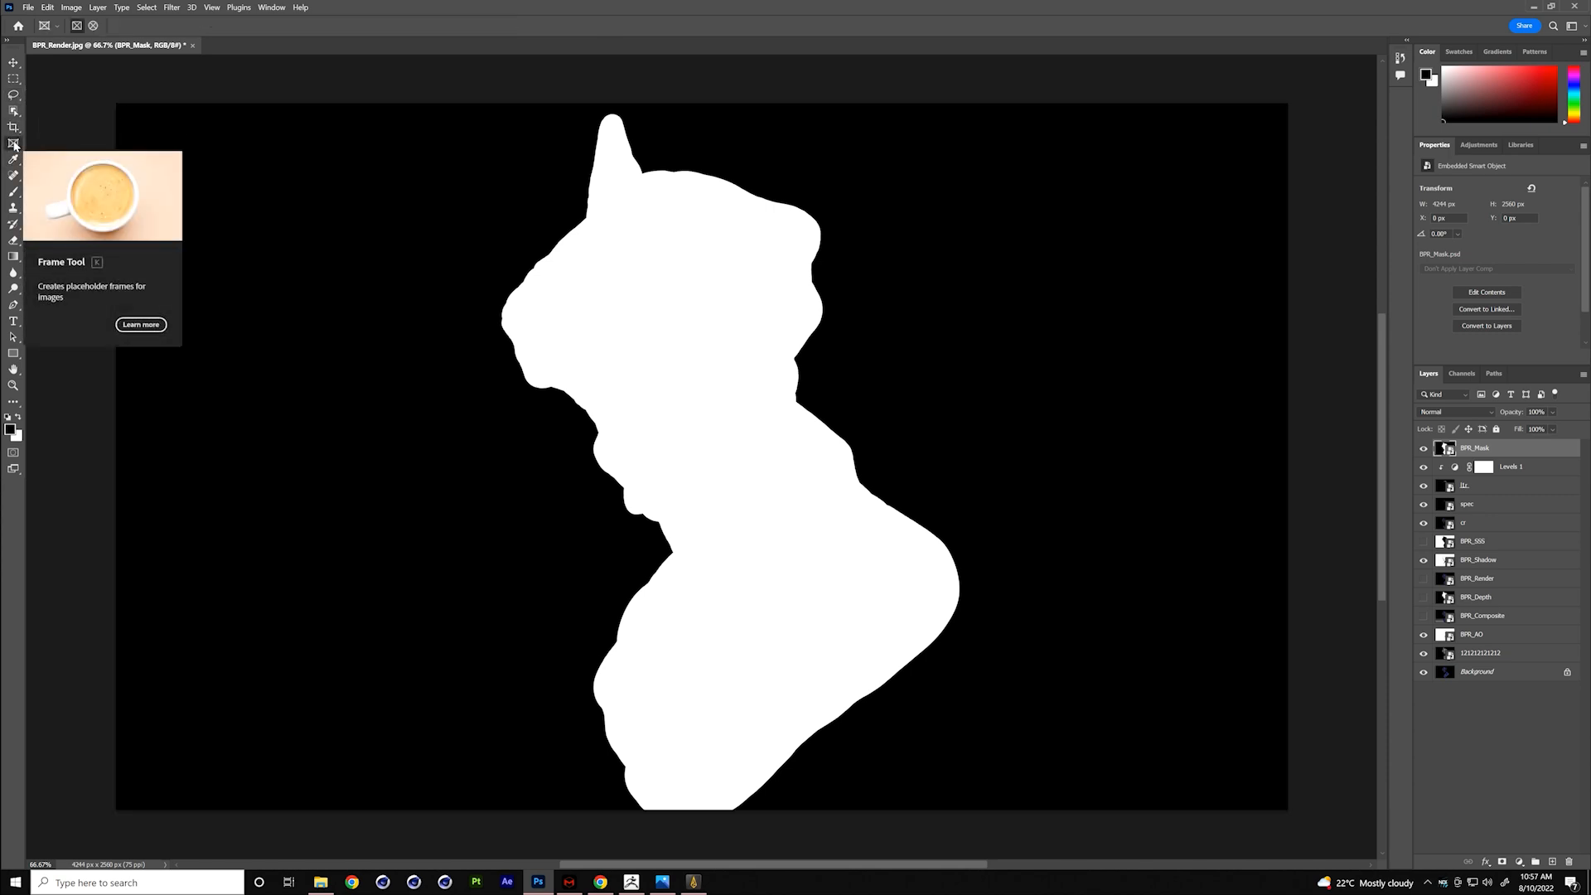
key("i")
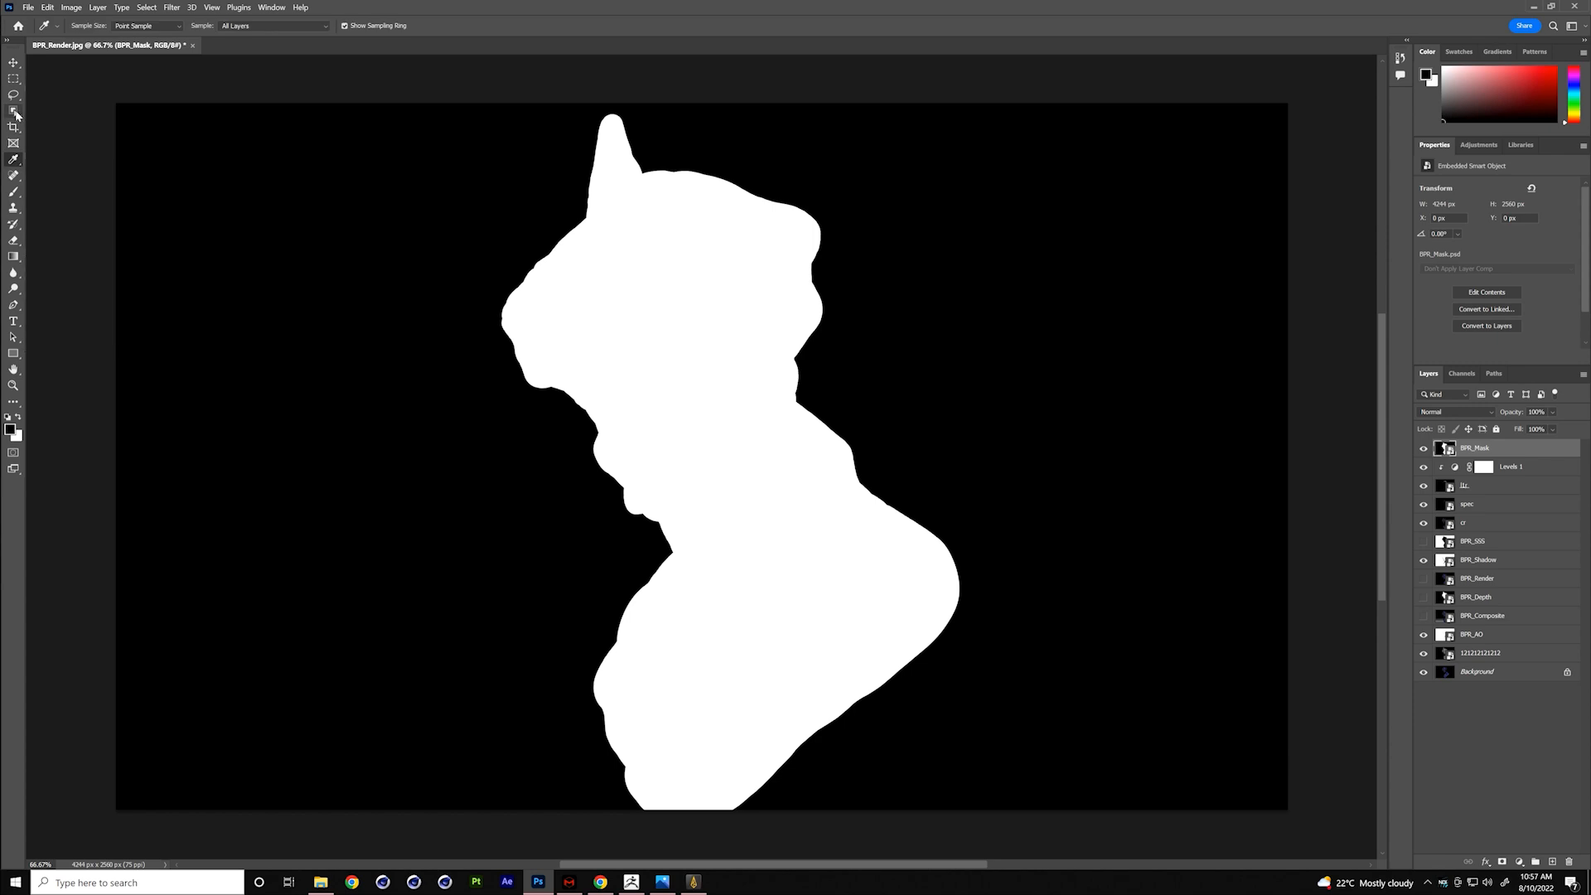
- Select the white bust silhouette with the Magic Wand and add a layer mask from it to BPR_Mask
left_click(15, 110)
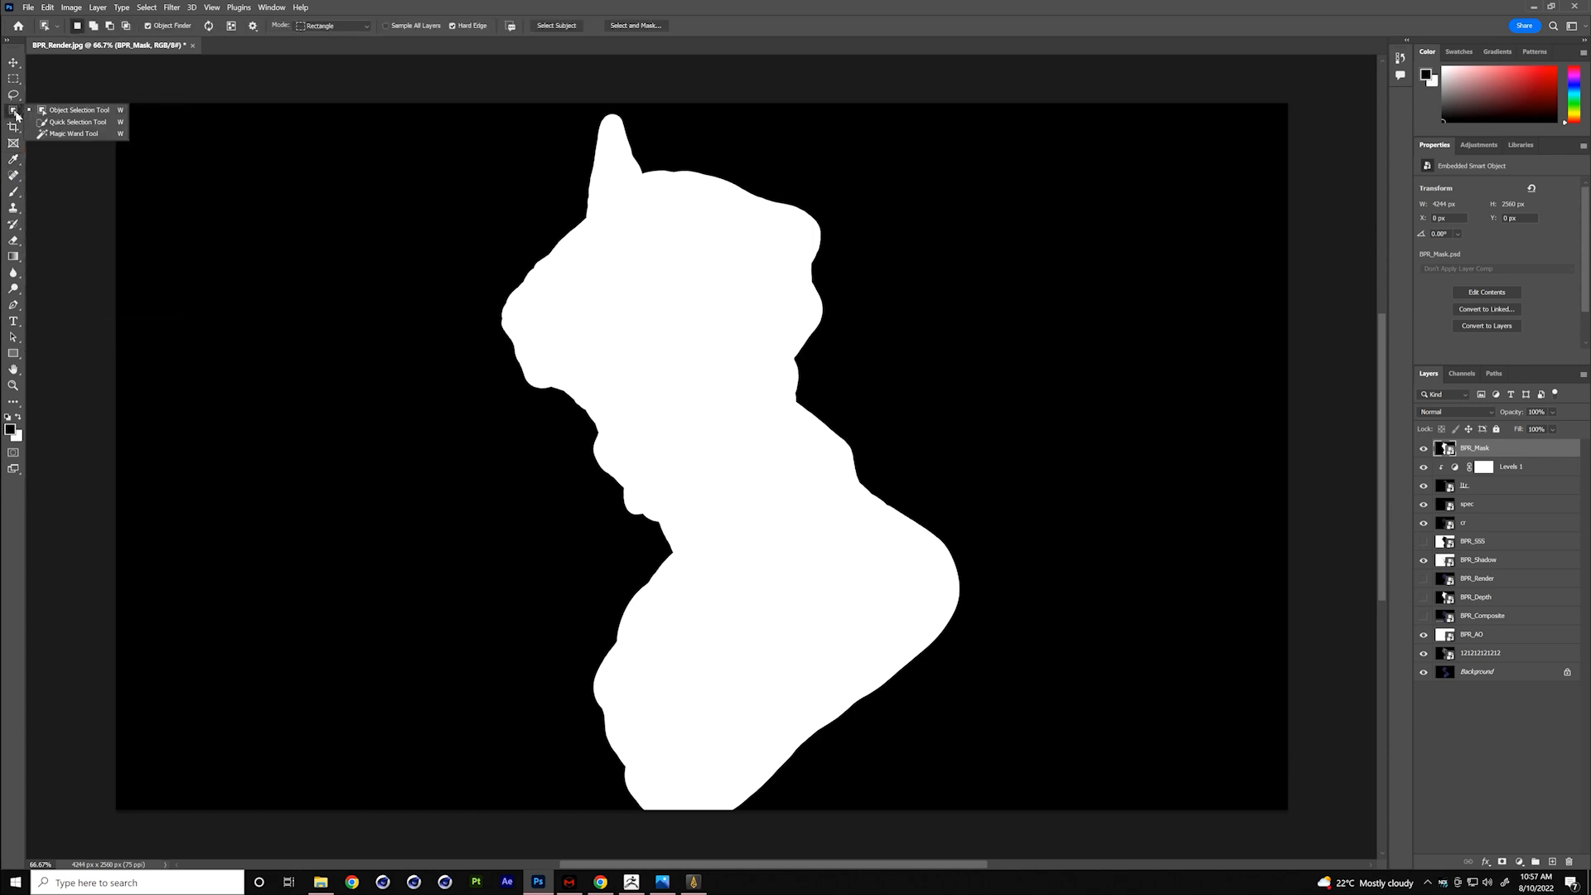
left_click(68, 134)
left_click(769, 369)
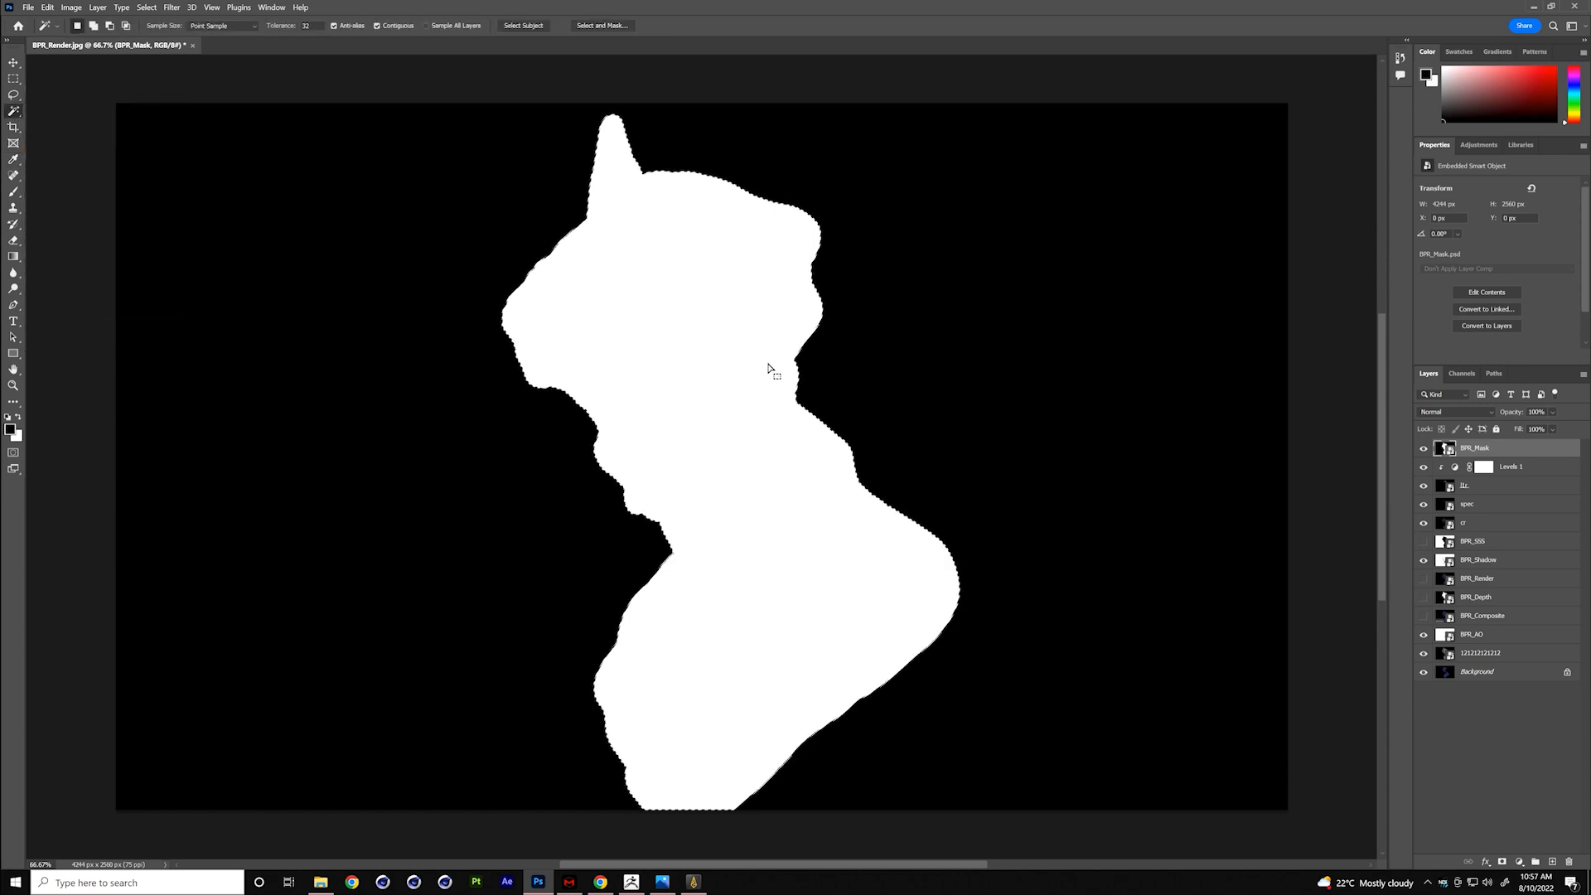
left_click(1503, 863)
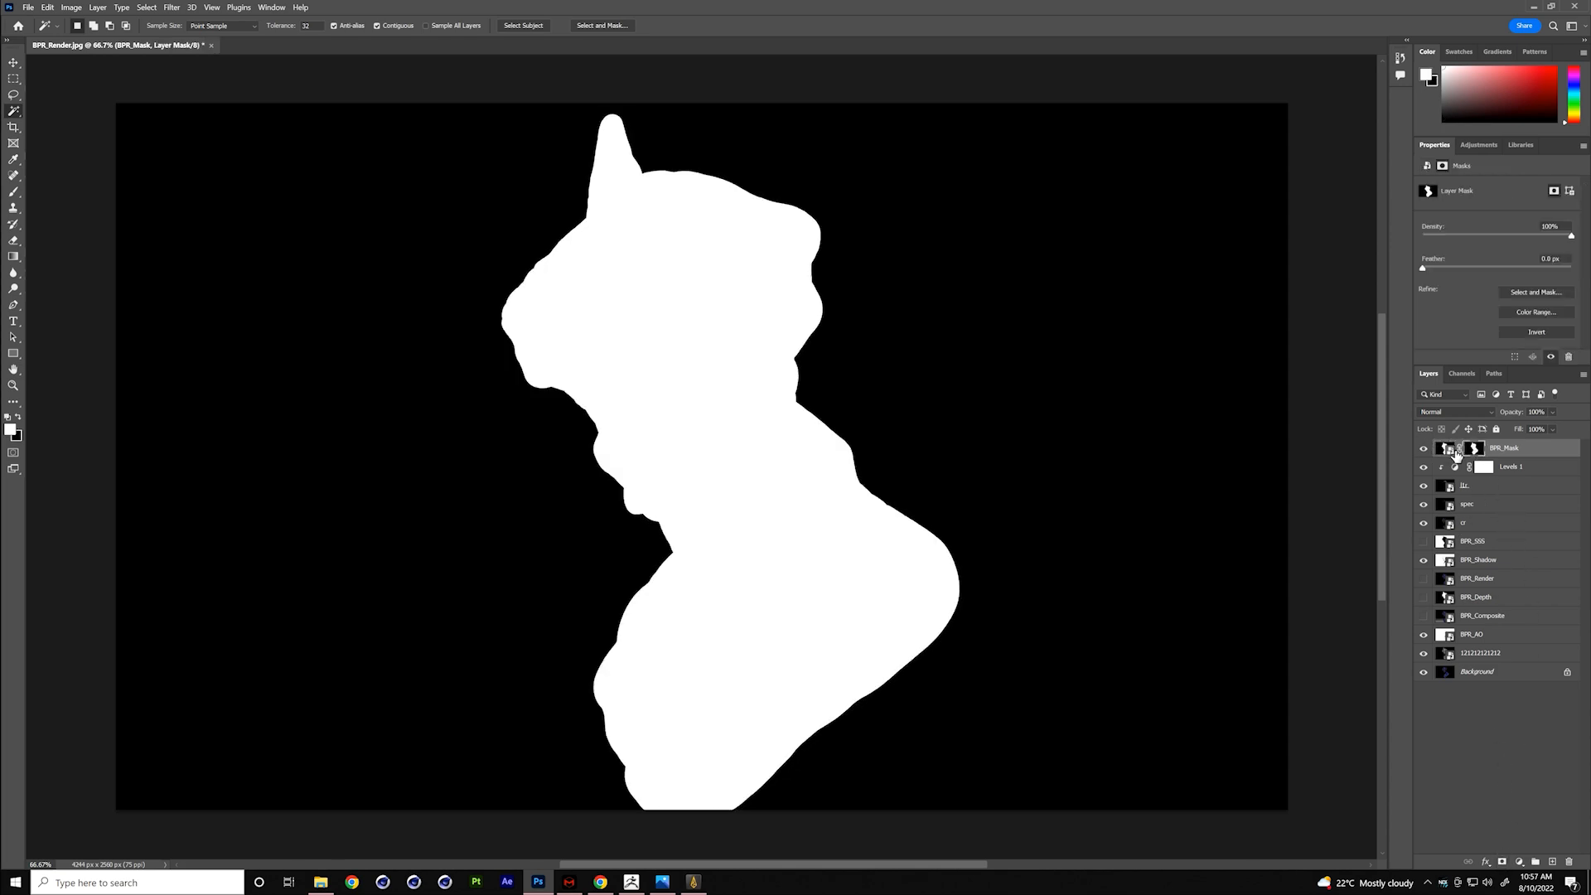
- Create a new group carrying a copy of the silhouette mask, and hide the BPR_Mask layer
left_click(1535, 863)
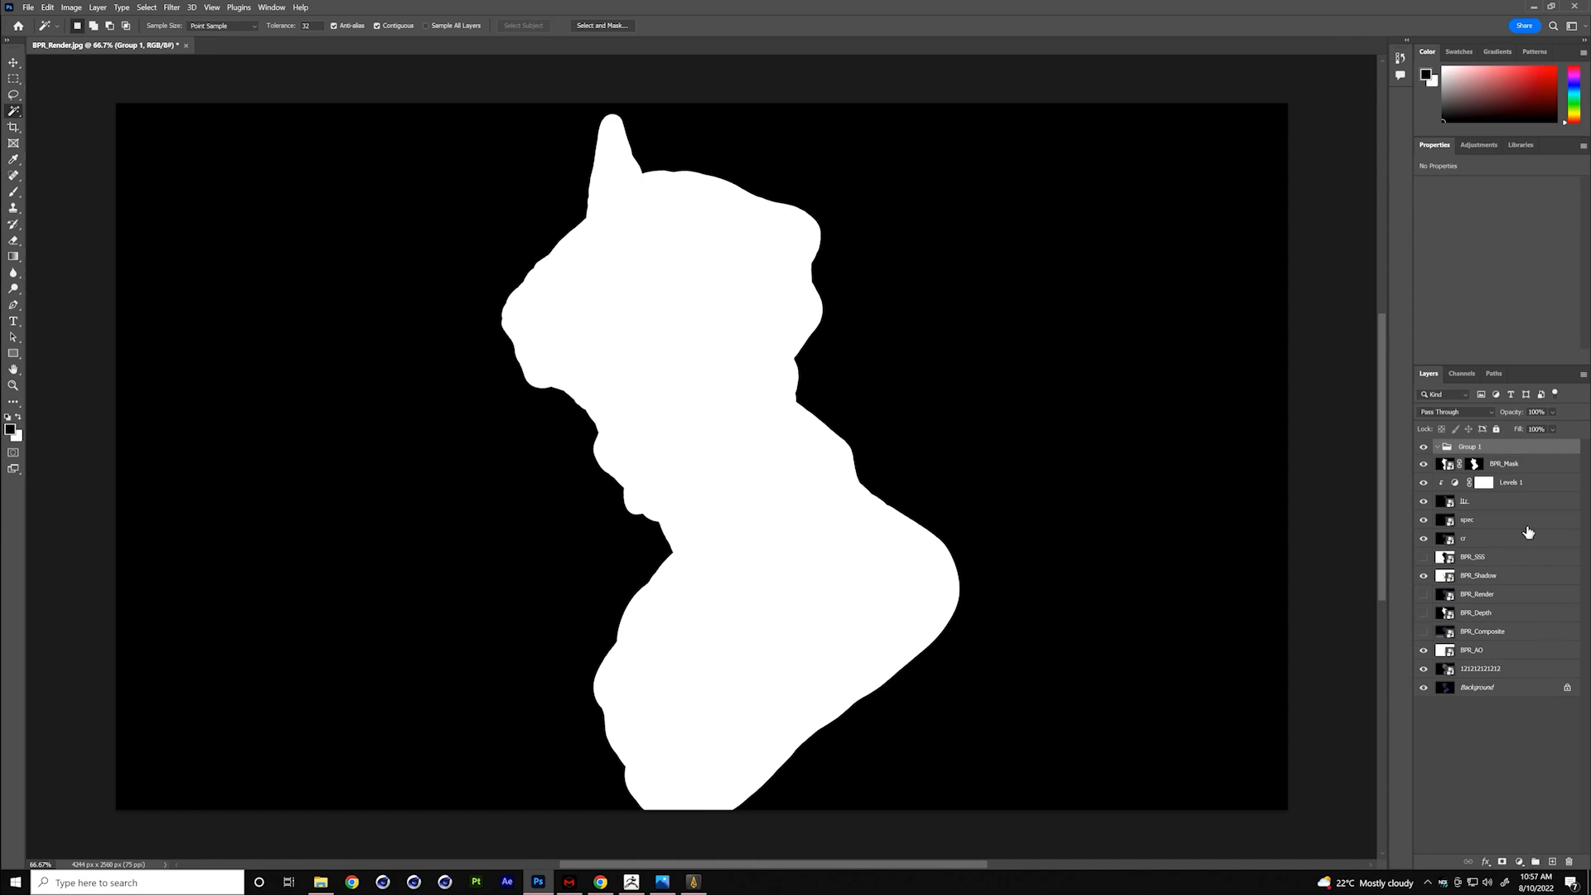
left_click(1484, 465, "ctrl")
left_click(1424, 468)
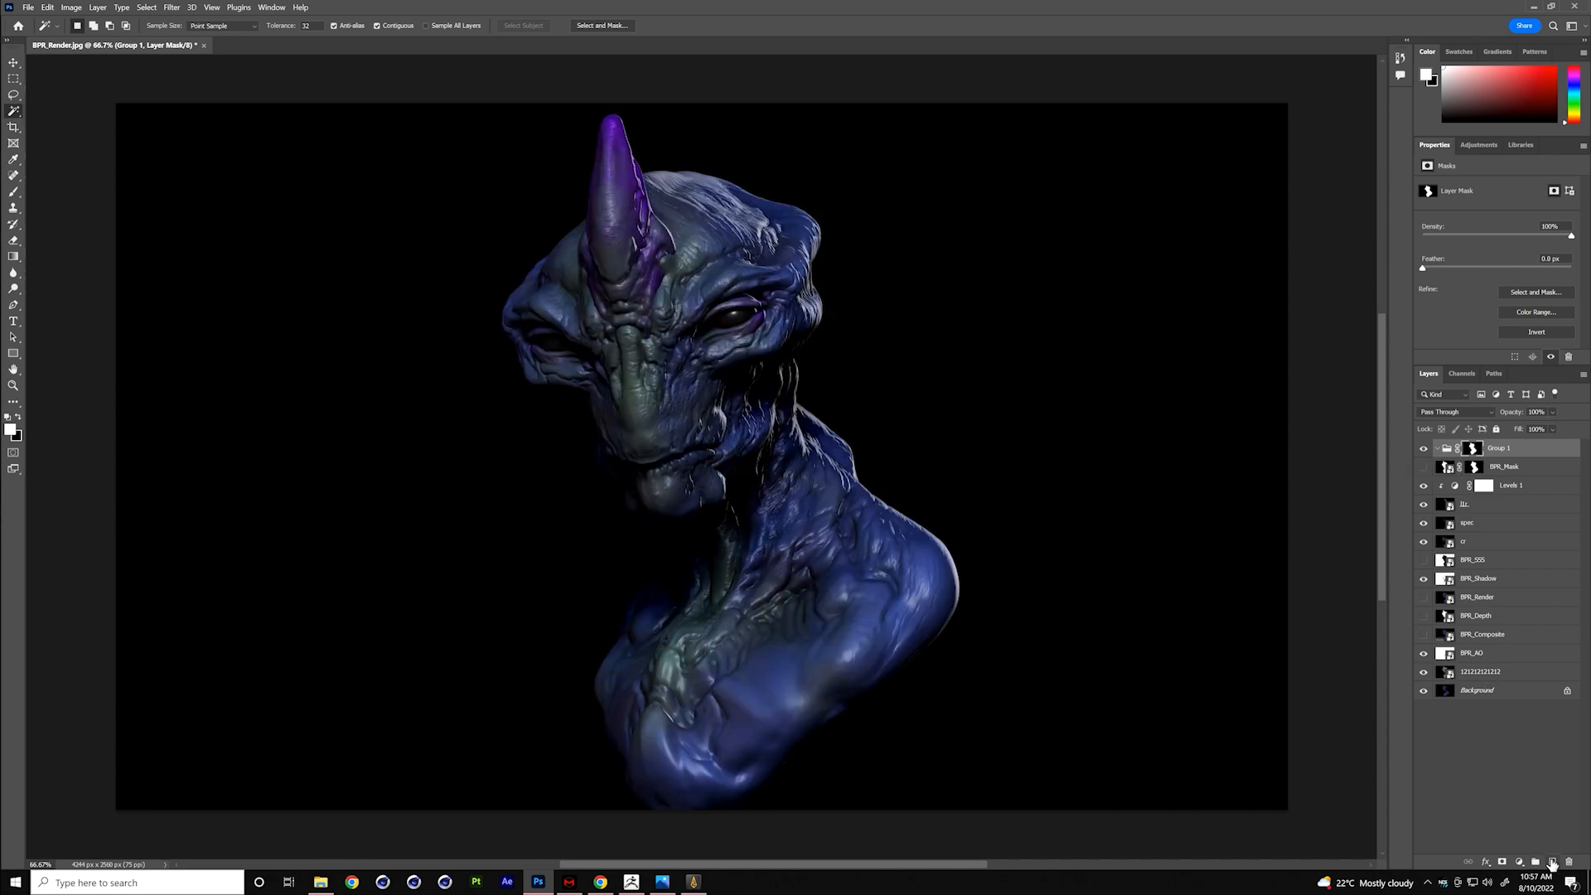
- Duplicate the Background layer and insert a new empty layer between the original and its copy
left_click(1519, 693)
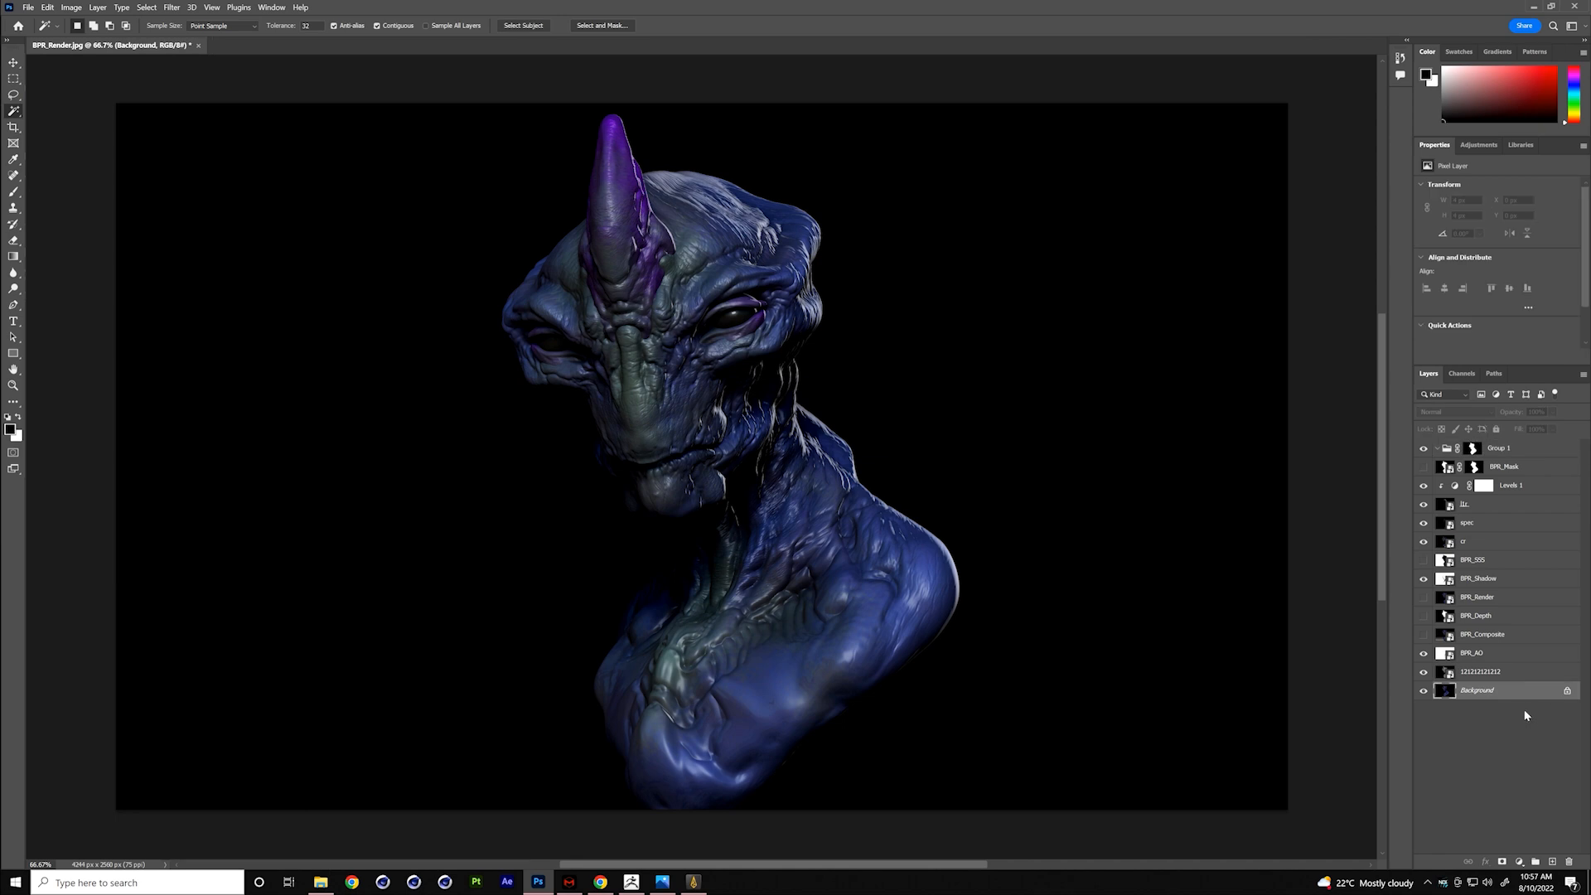
key("ctrl+j")
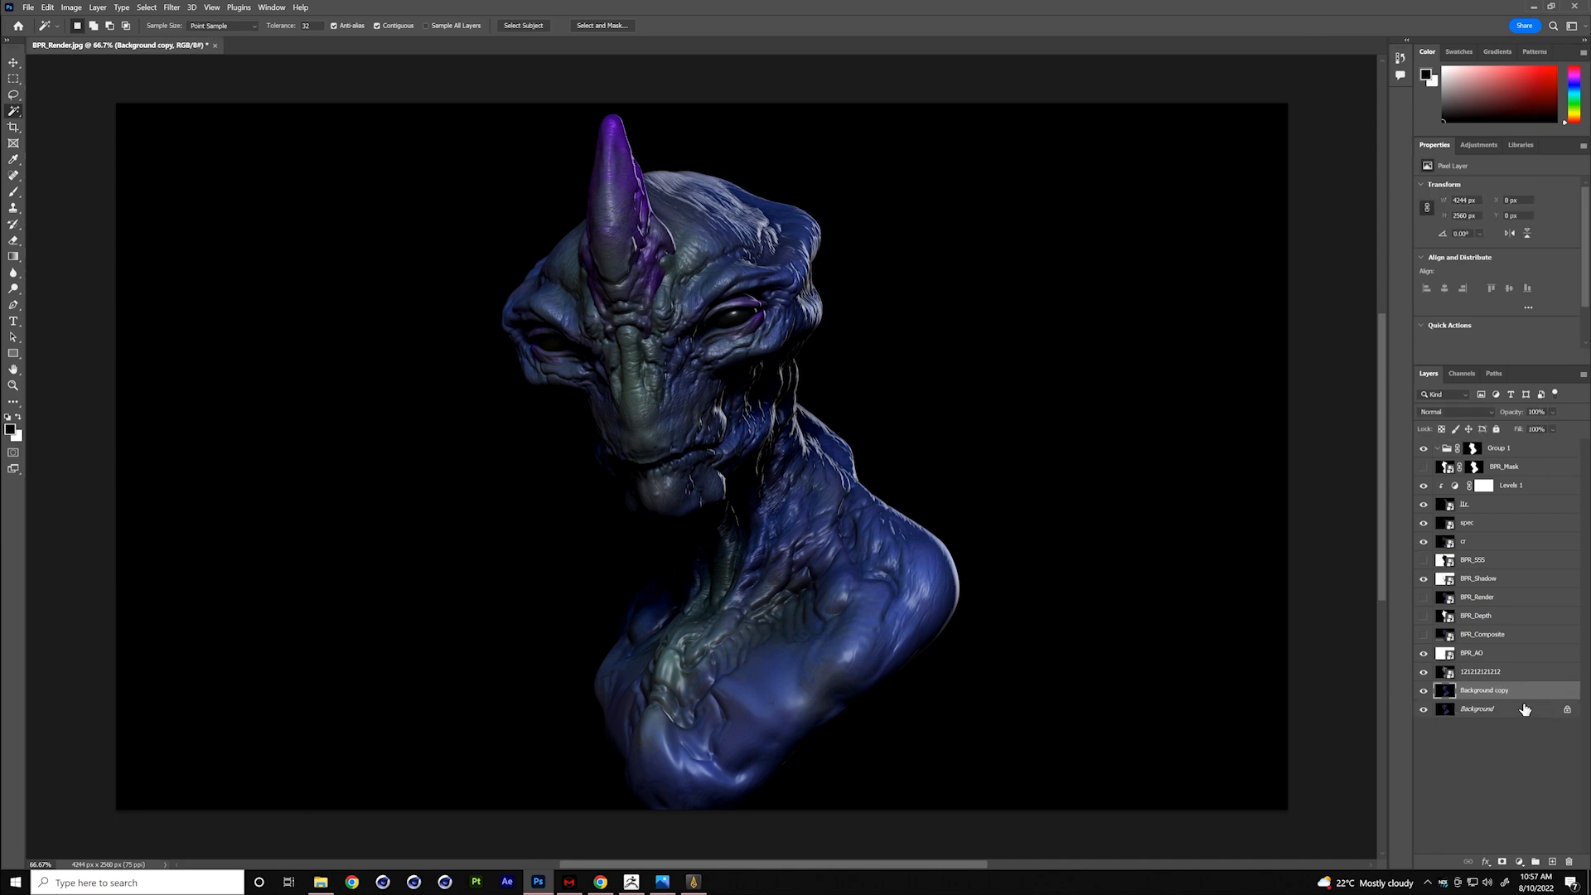
left_click(1525, 710)
left_click(1553, 864)
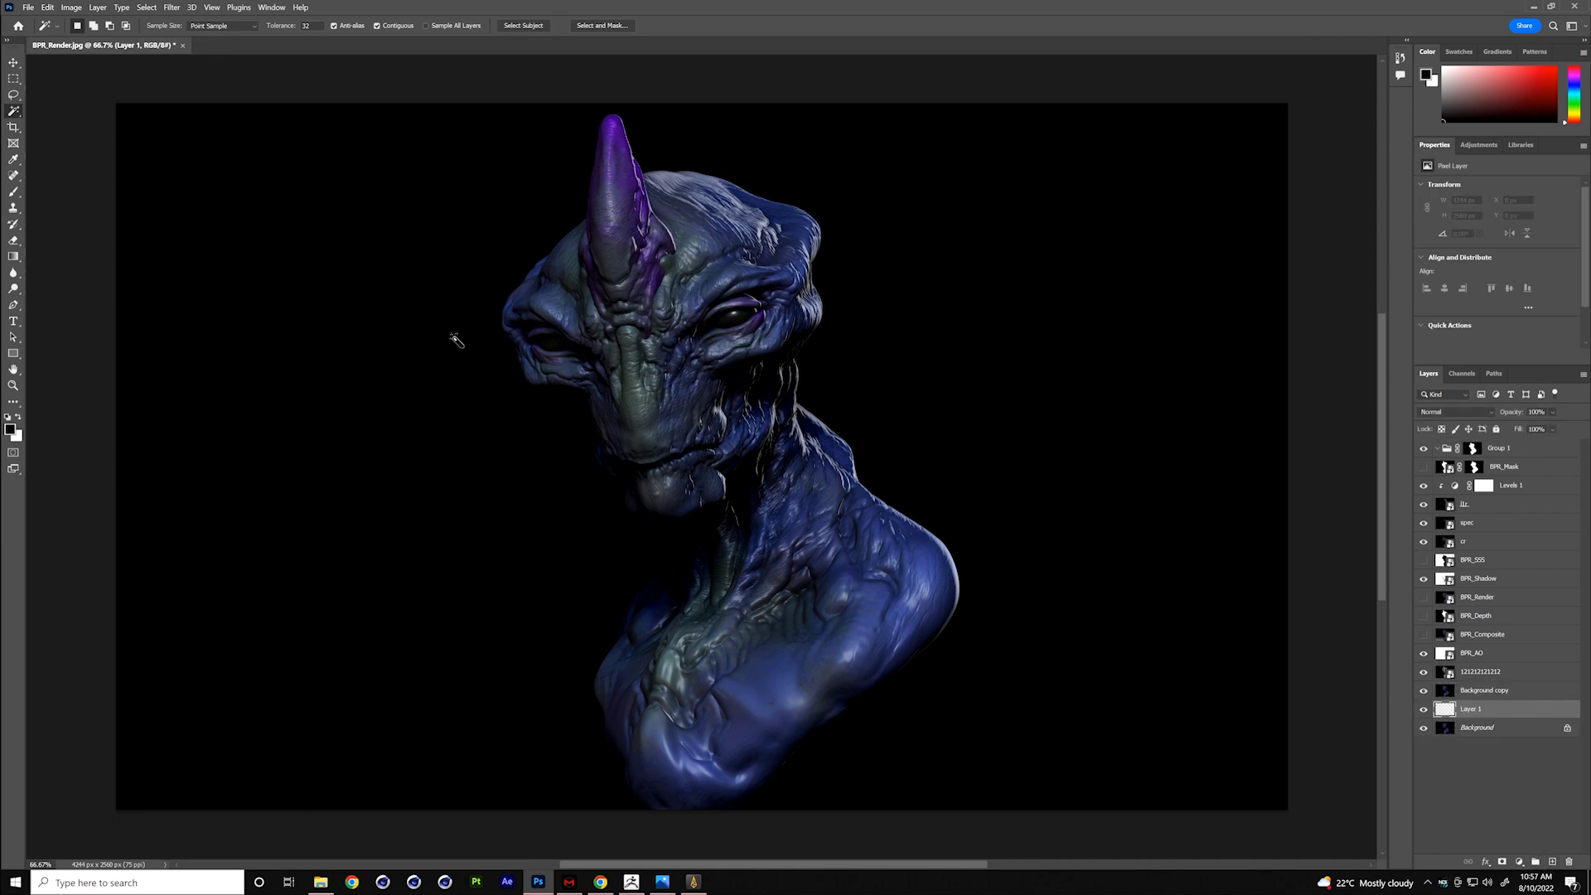
- Fill the new empty layer above Background with black using the Paint Bucket
left_click(24, 263)
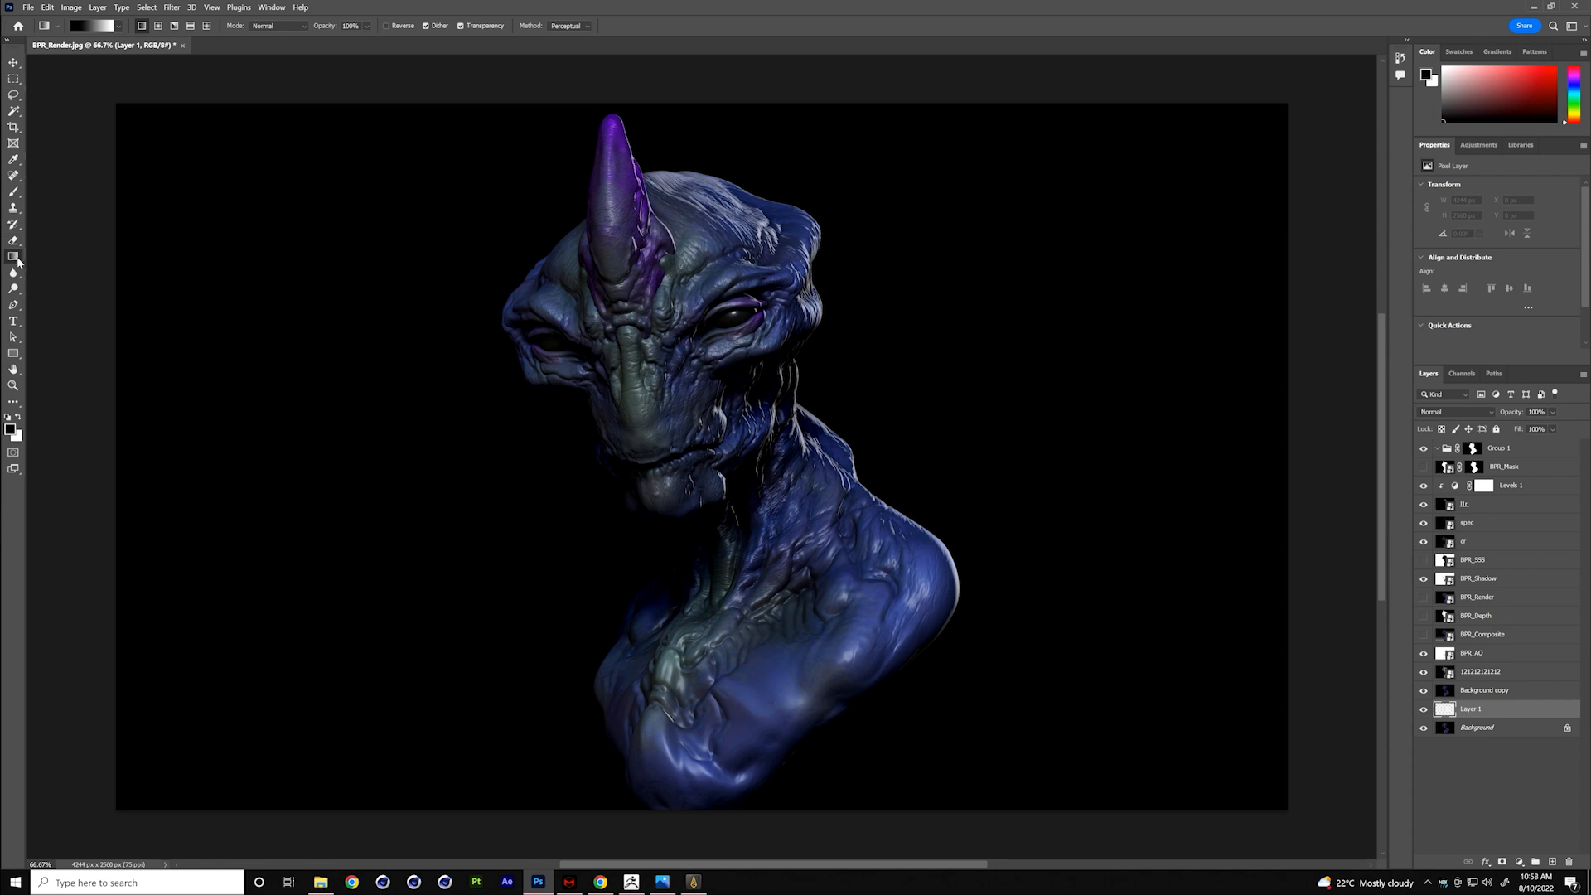
right_click(21, 264)
left_click(50, 268)
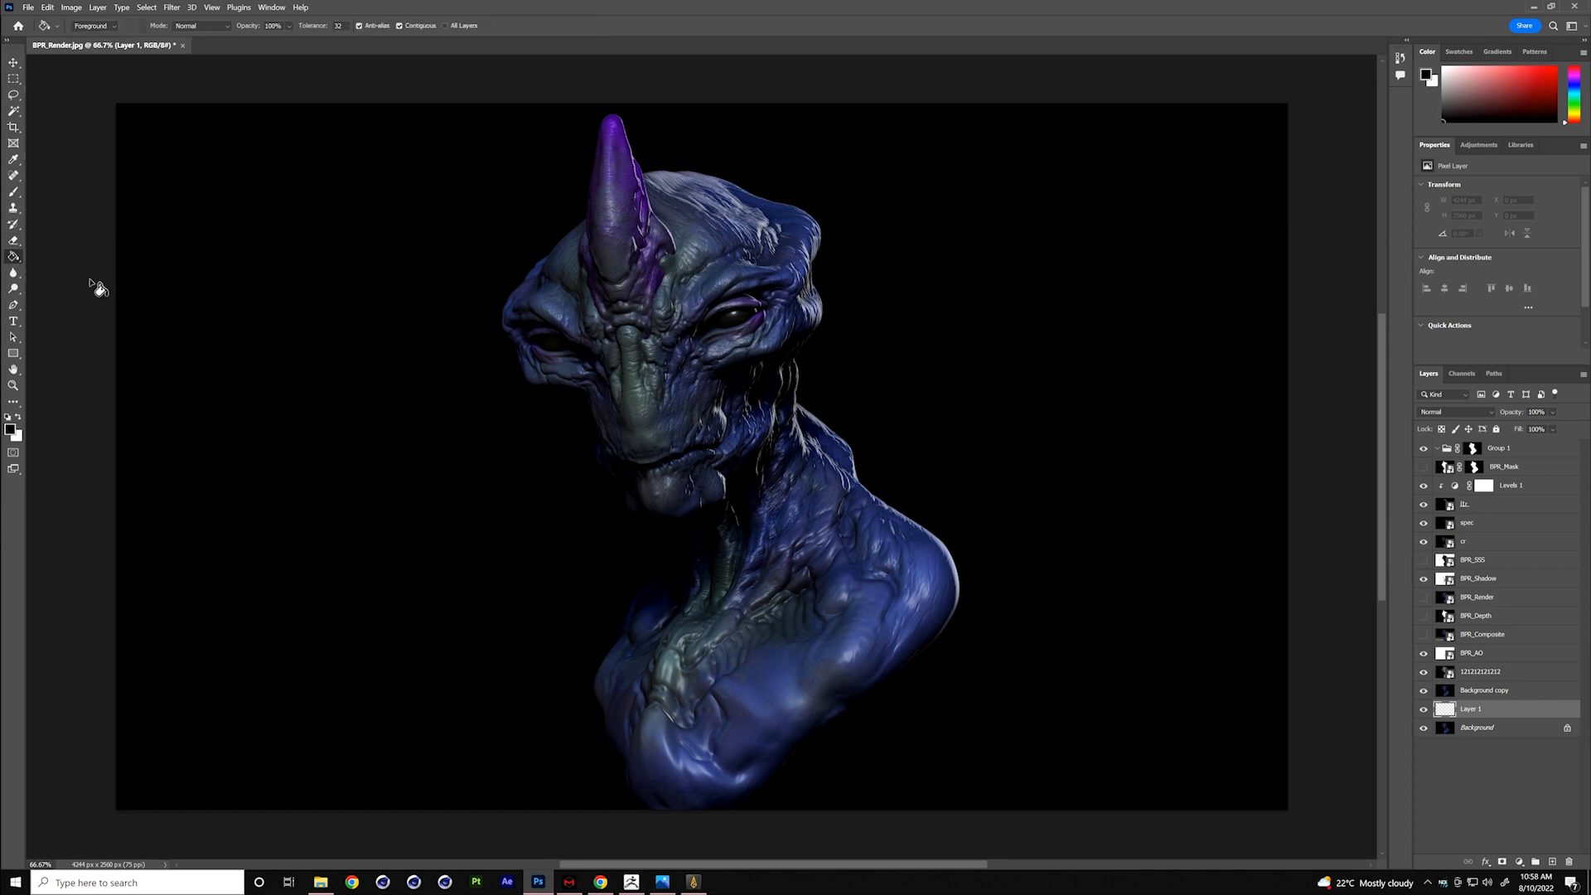
left_click(256, 426)
- Draw white radial gradients behind the bust's neck on Layer 1, using the white-to-transparent preset from the Basics set
left_click(19, 415)
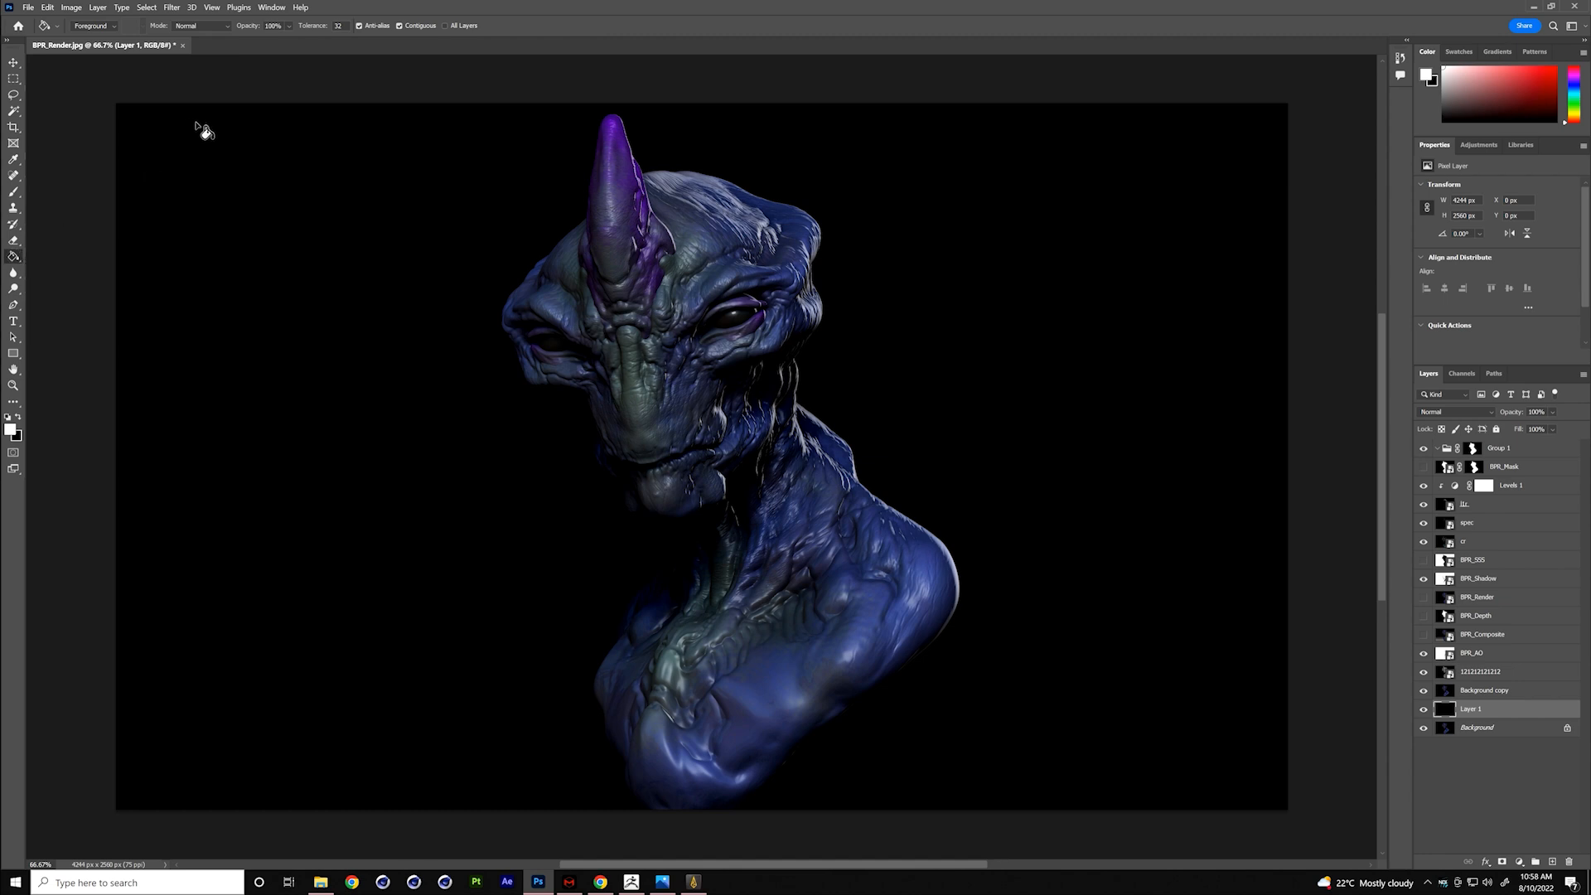
left_click(18, 262)
left_click(52, 256)
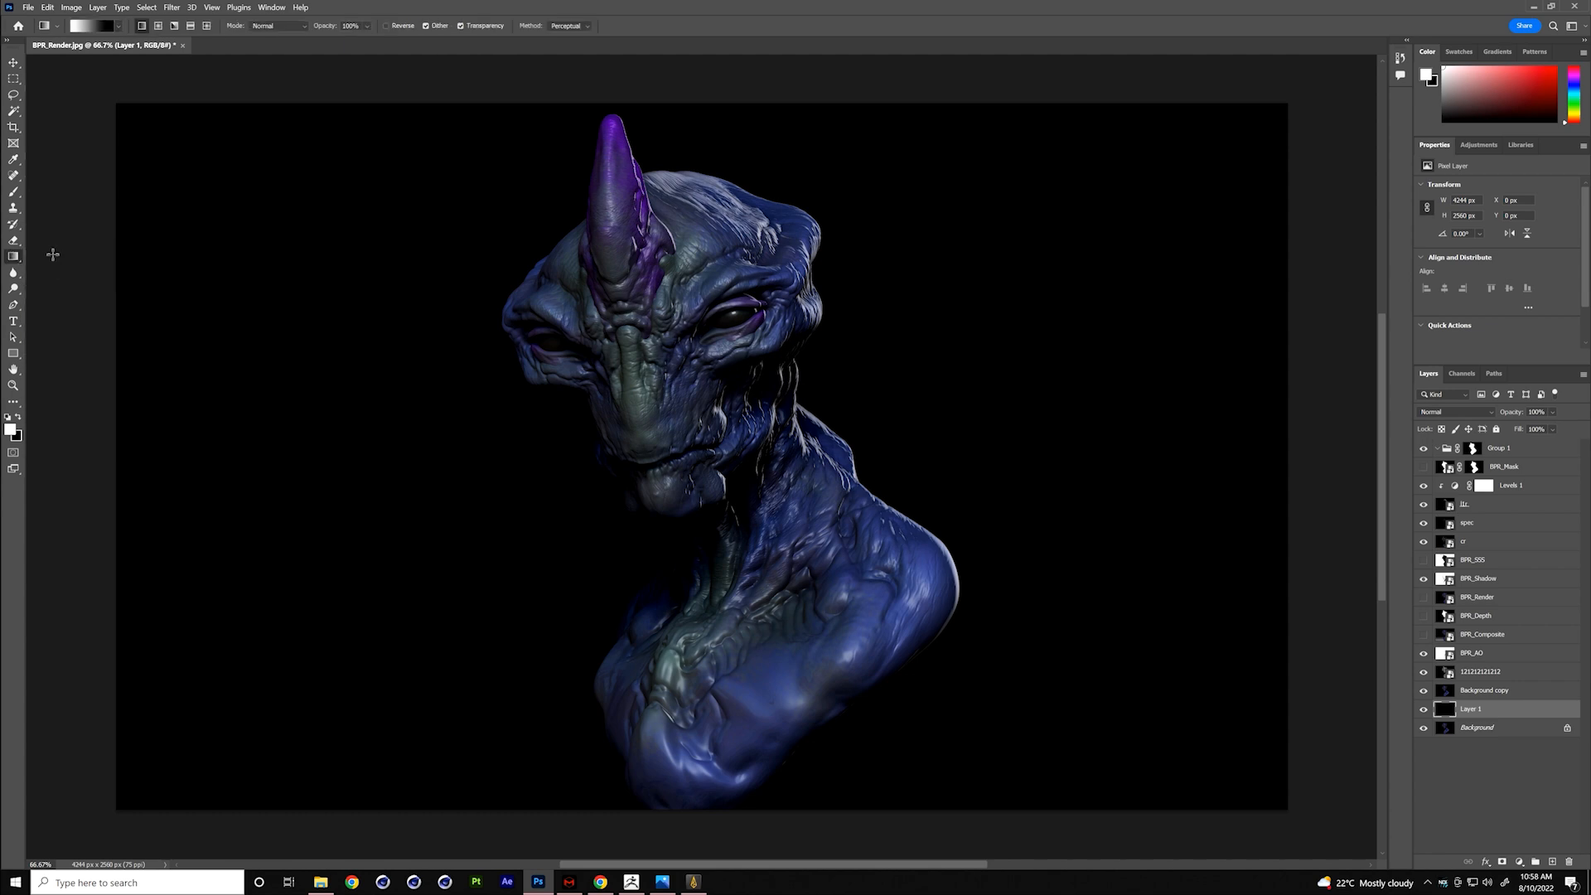
left_click(157, 27)
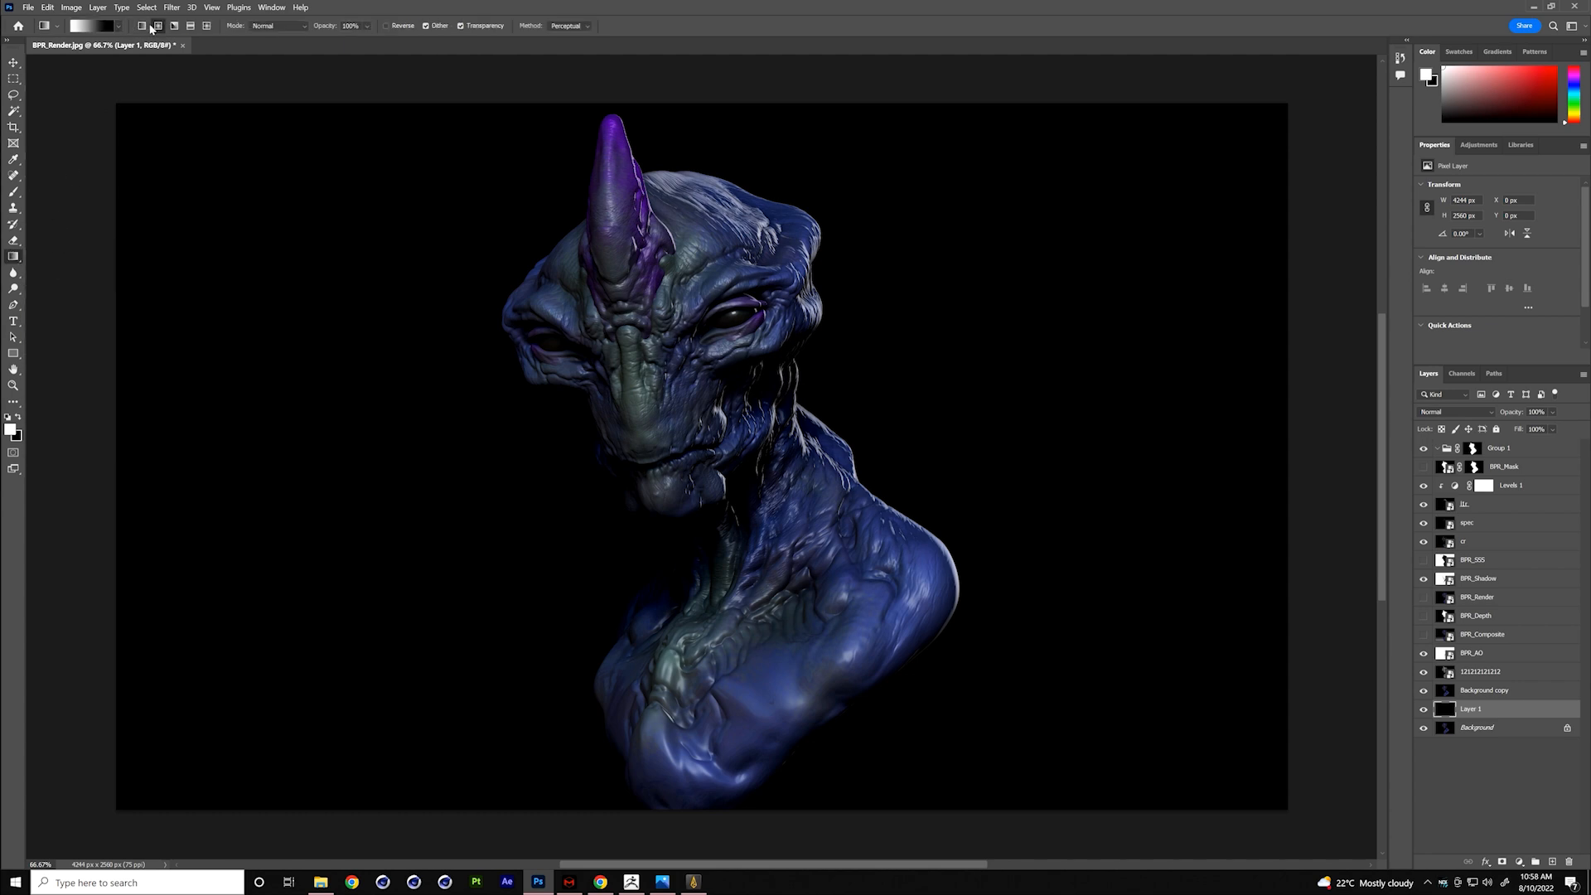
left_click(81, 26)
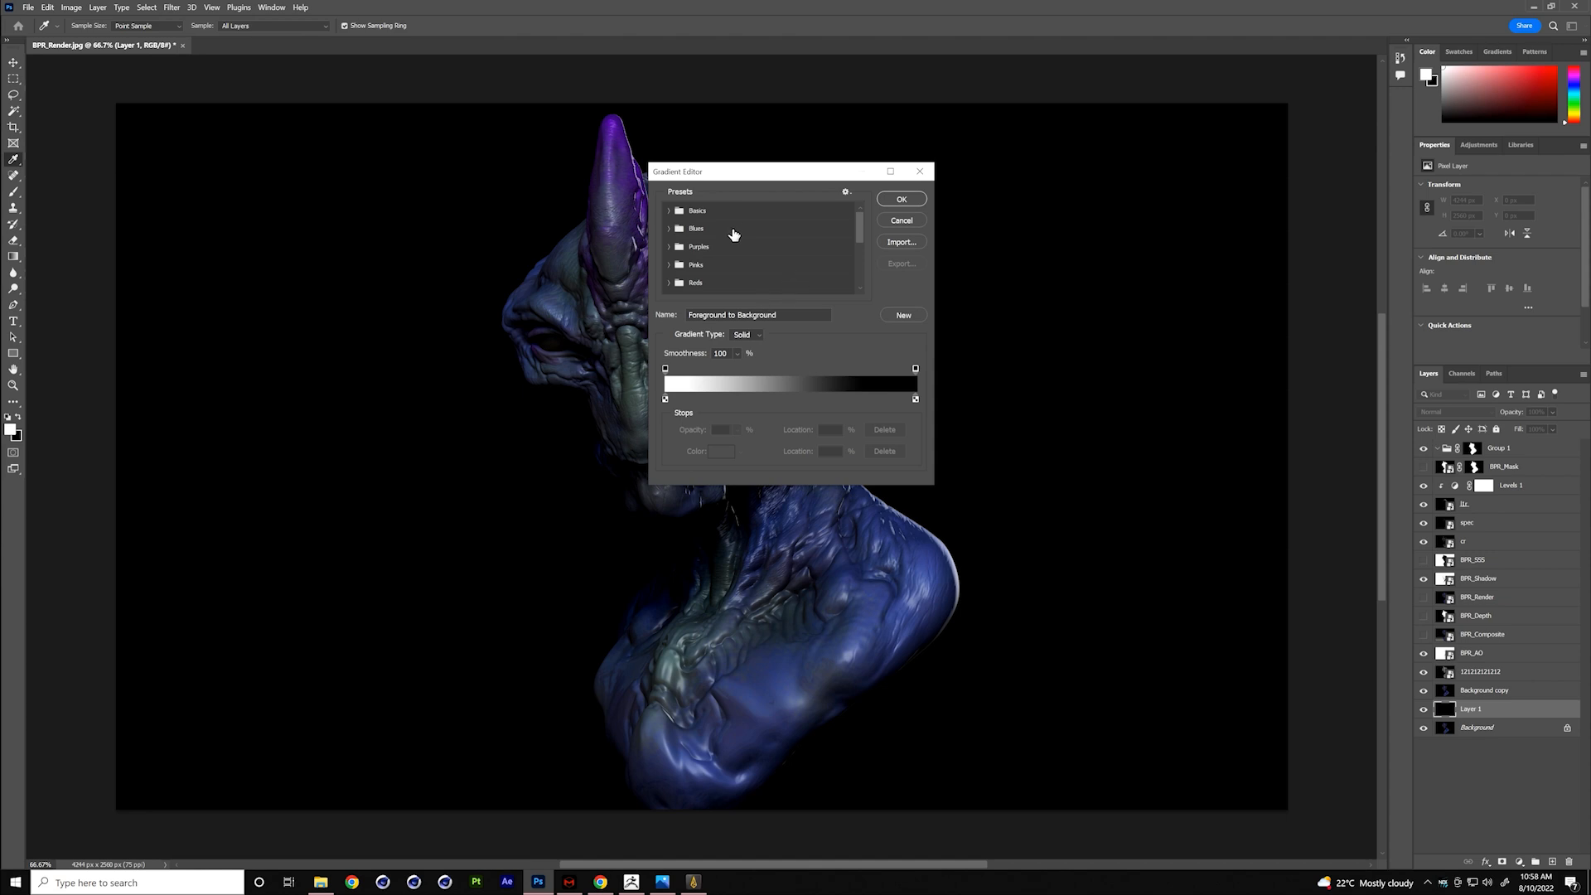
left_click(669, 210)
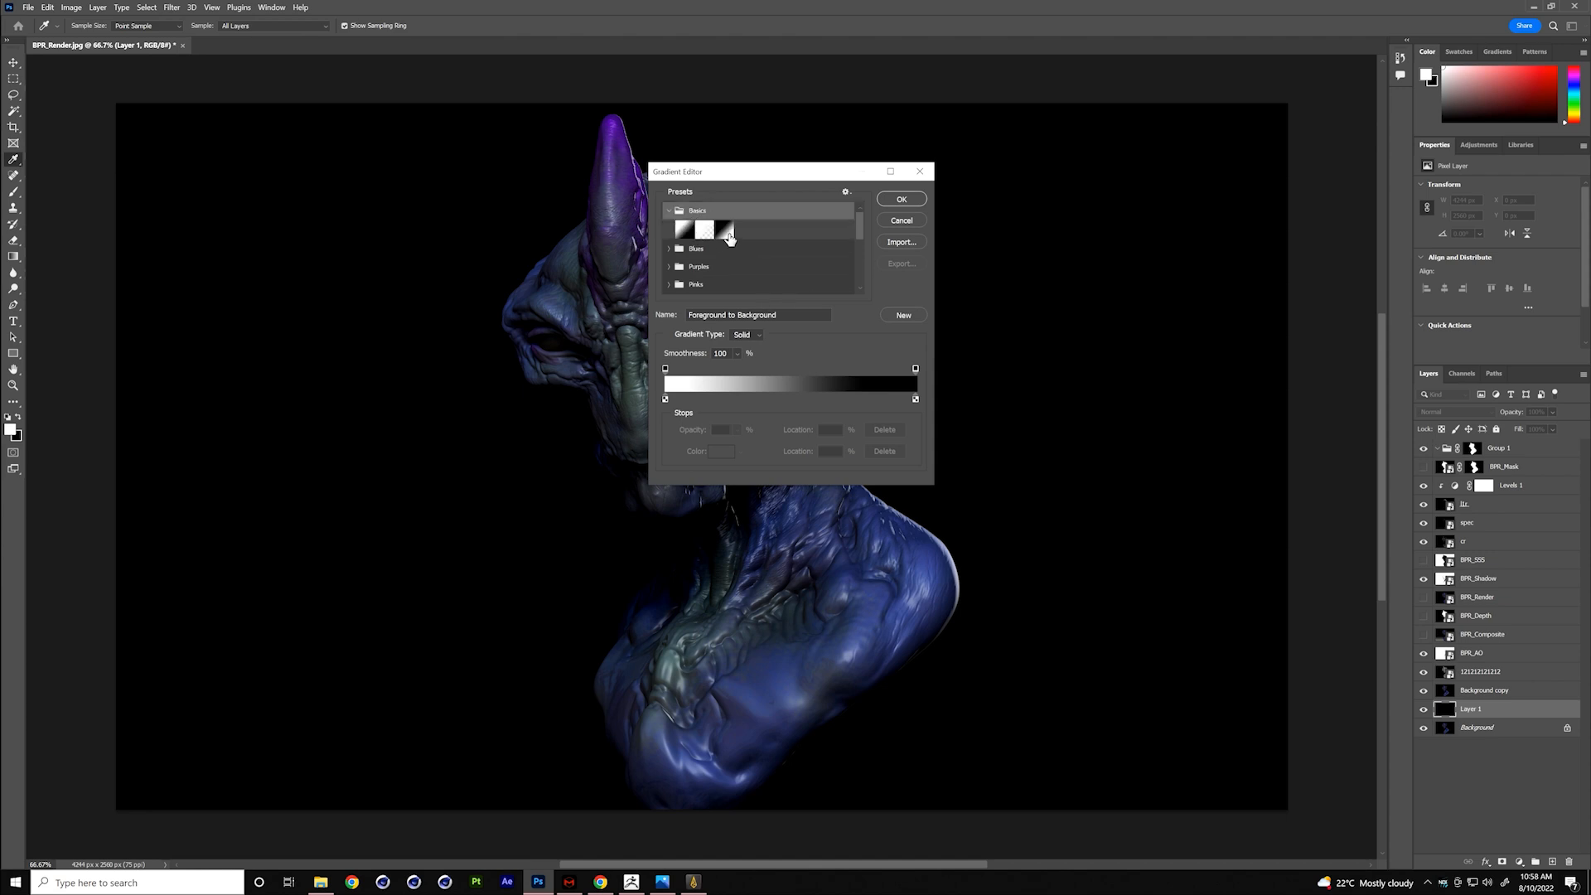
left_click(706, 232)
left_click(901, 199)
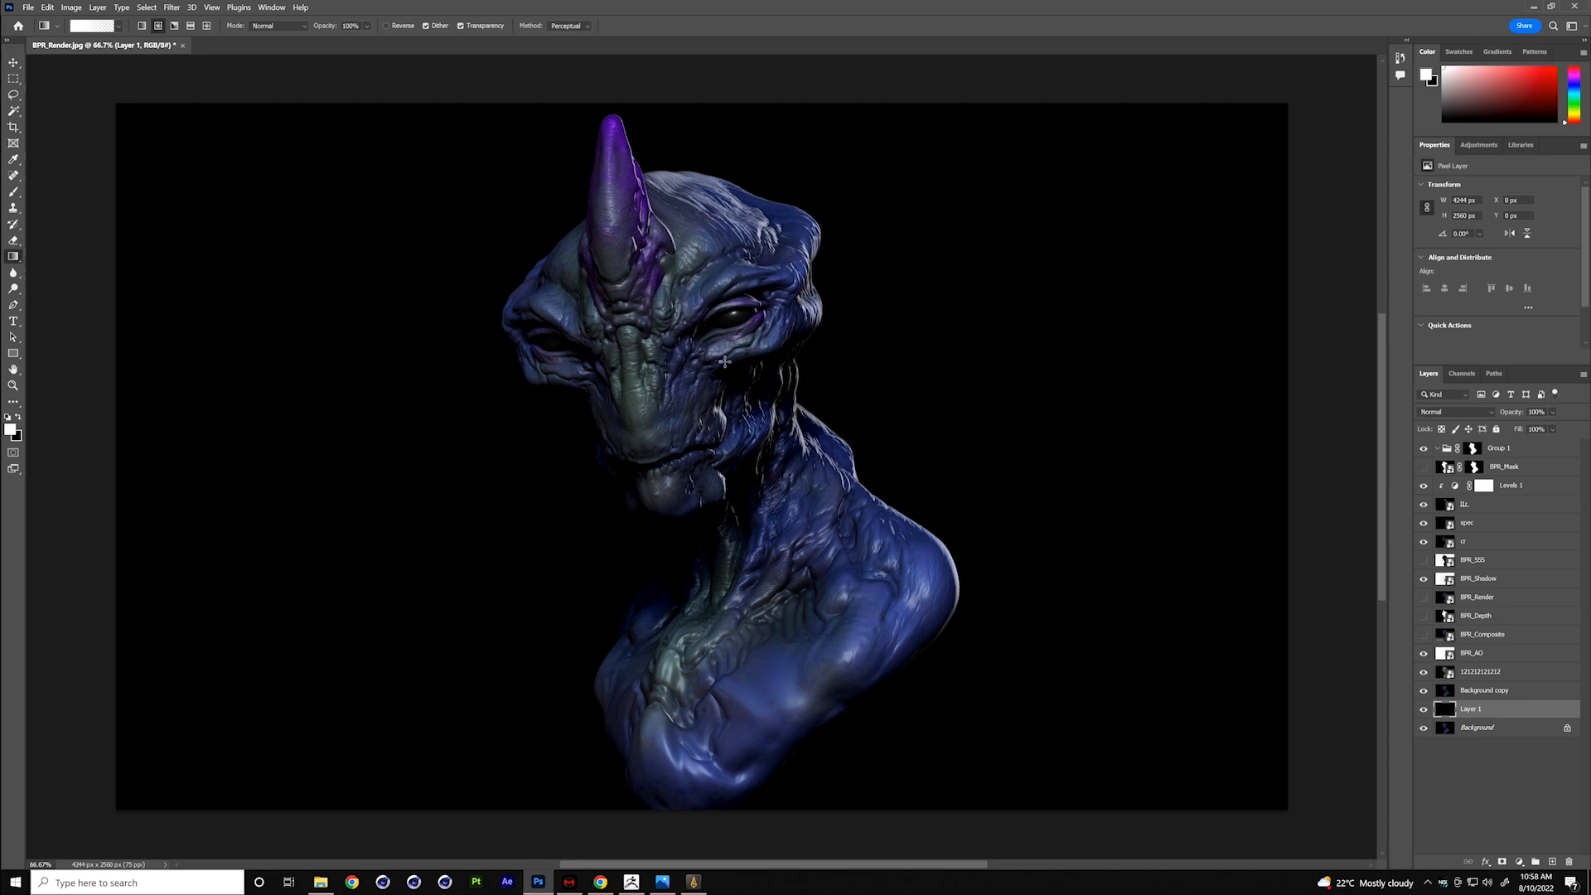
left_click_drag(729, 422, 908, 308)
left_click_drag(791, 413, 964, 332)
- Move all layers from BPR_Mask down to Background copy into Group 1
left_click(1535, 469)
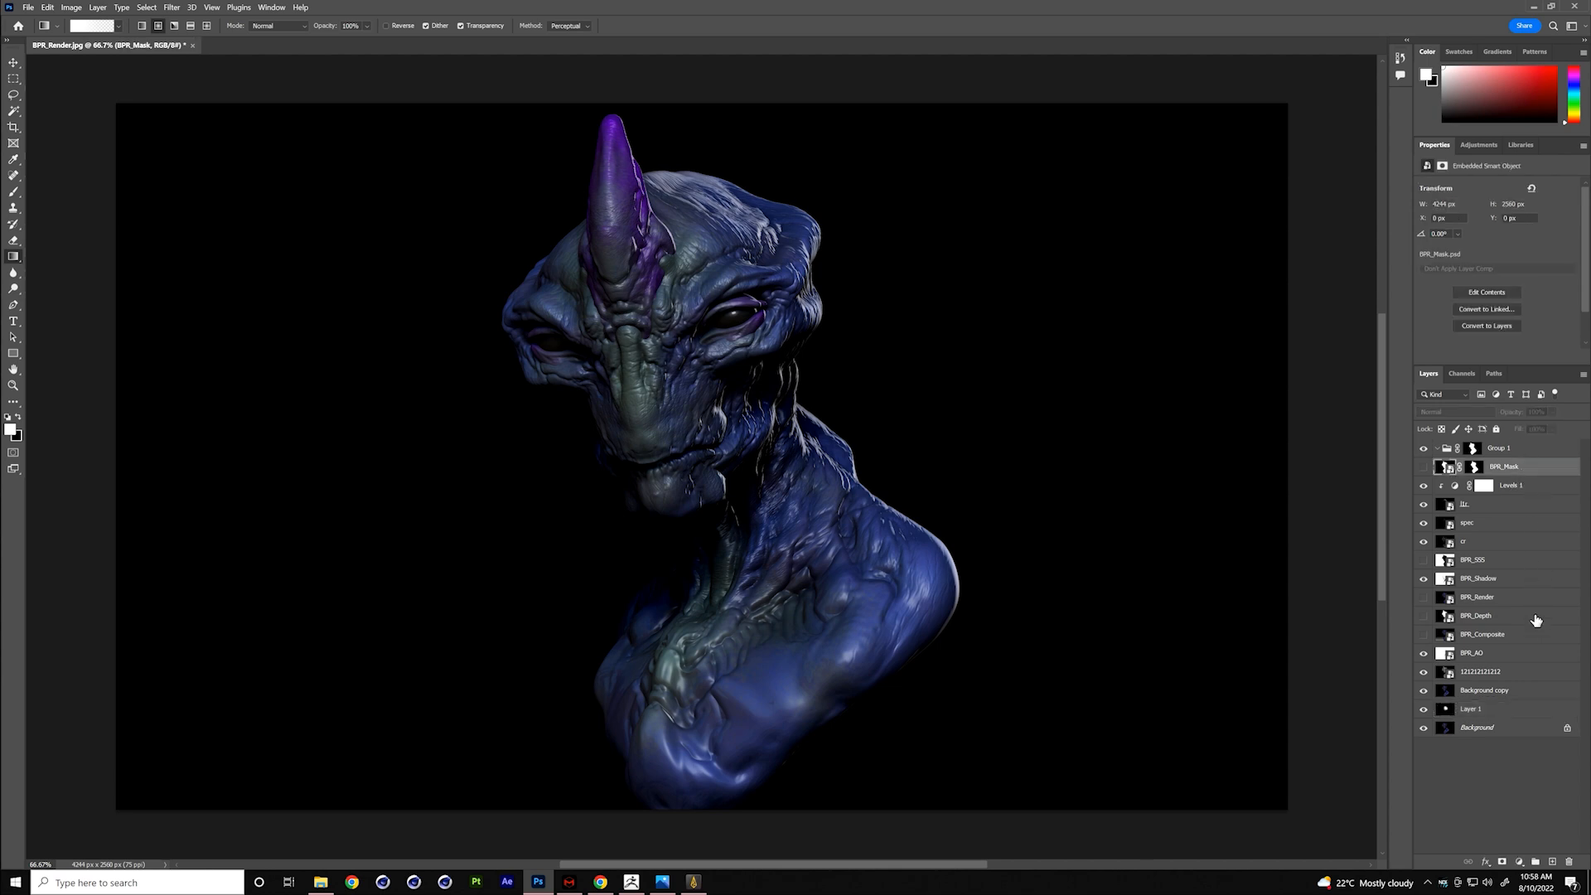
left_click(1523, 698)
left_click(1533, 467, "shift")
left_click_drag(1533, 467, 1500, 448)
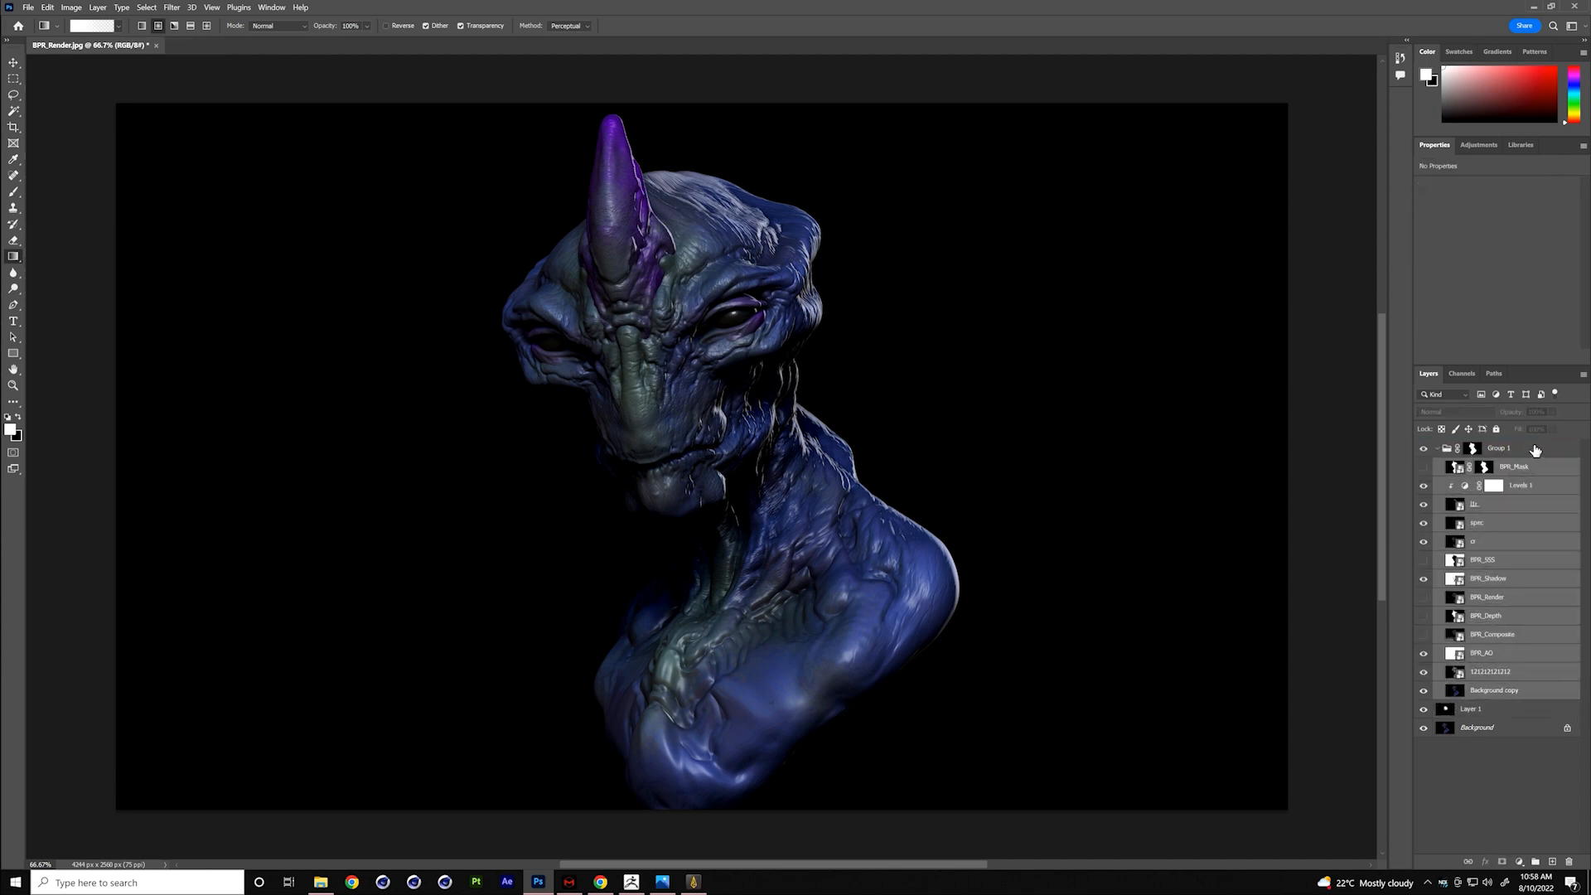
- Add two more radial gradients around the bust on Layer 1, and set the layer to 29% fill and 38% opacity
left_click(1506, 713)
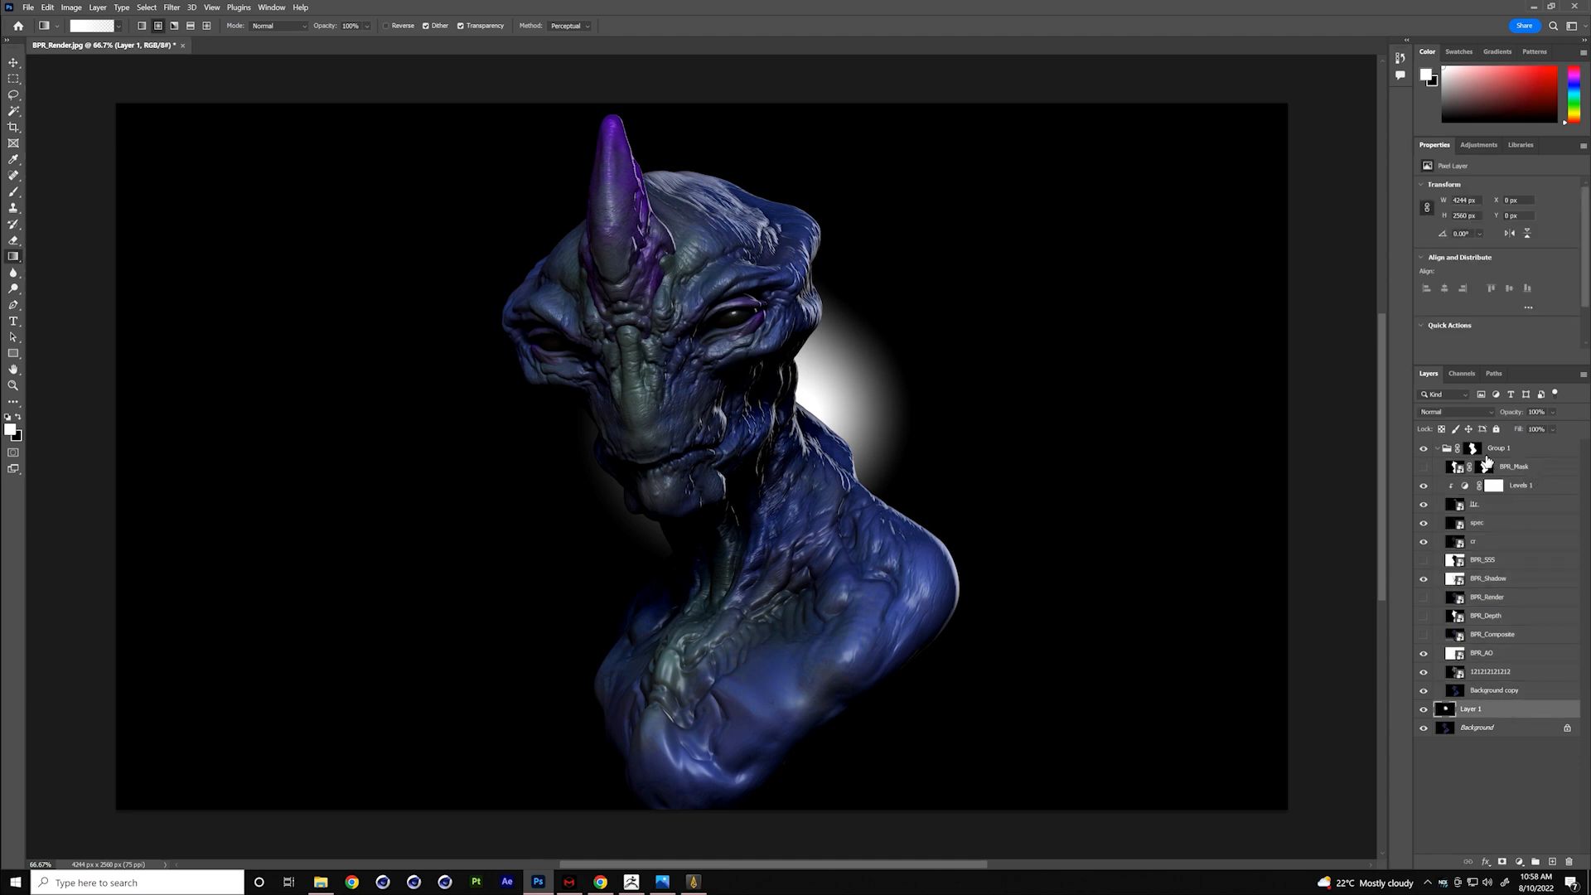
left_click_drag(1517, 432, 1458, 430)
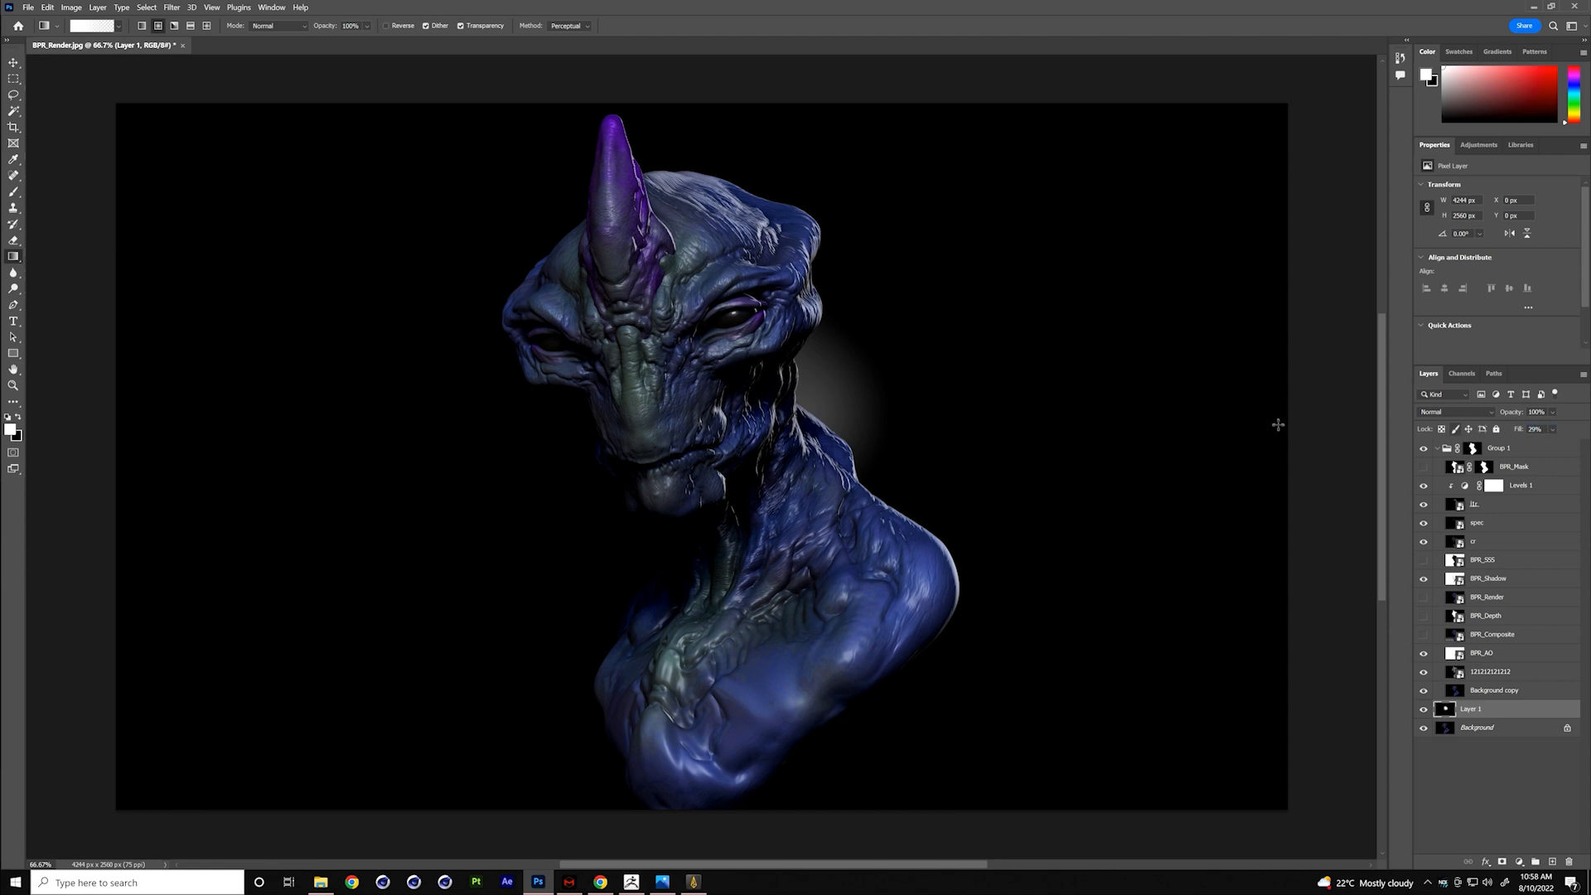
left_click_drag(660, 546, 615, 574)
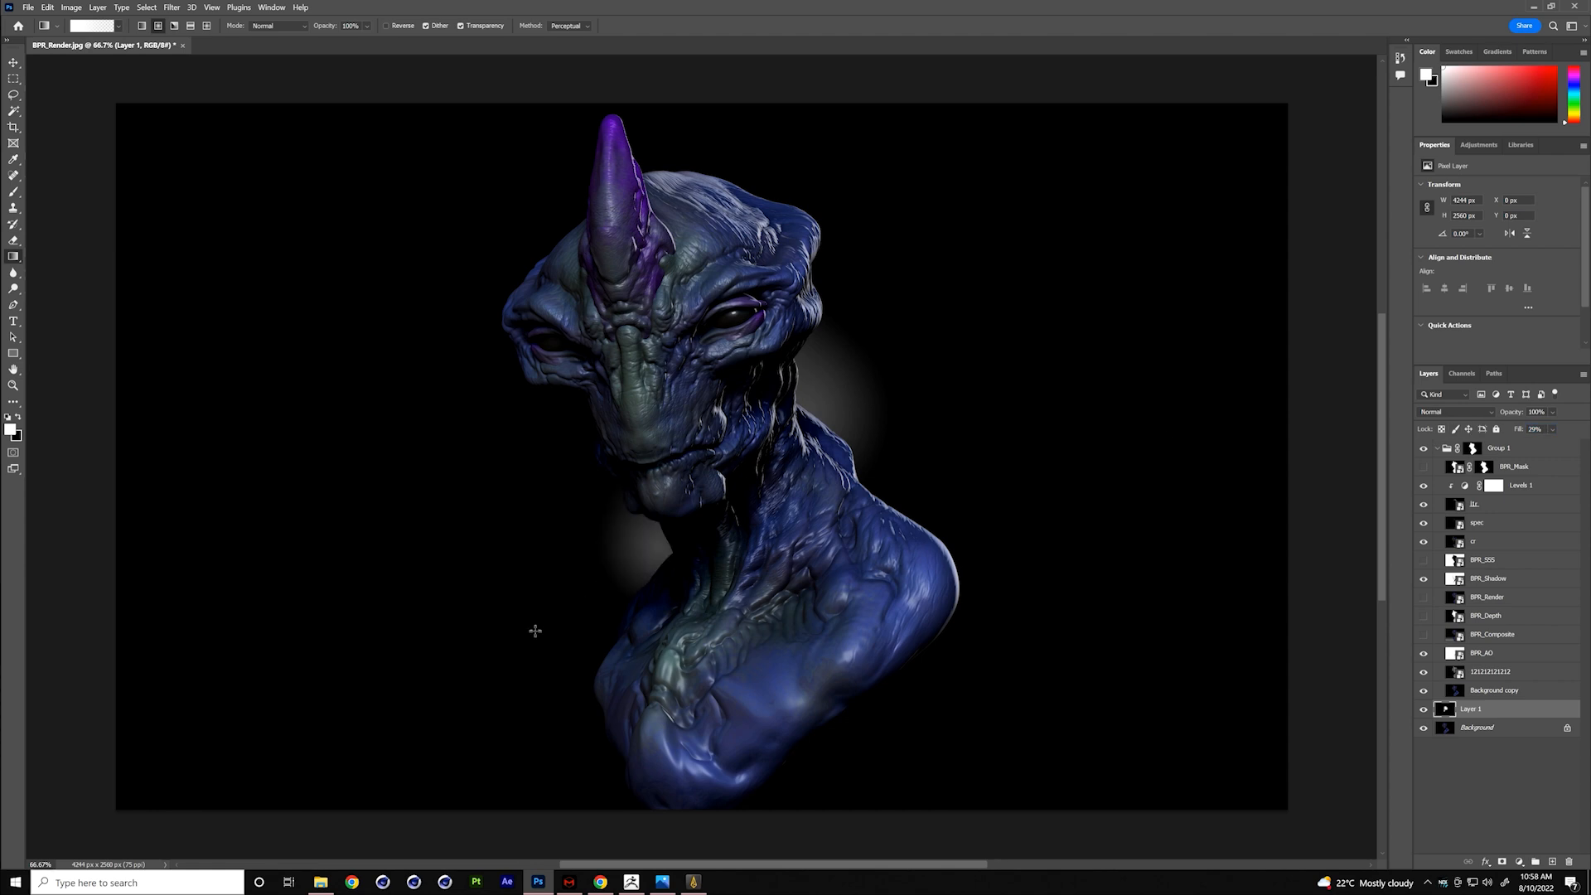
left_click_drag(513, 567, 874, 39)
left_click_drag(1514, 417, 1434, 419)
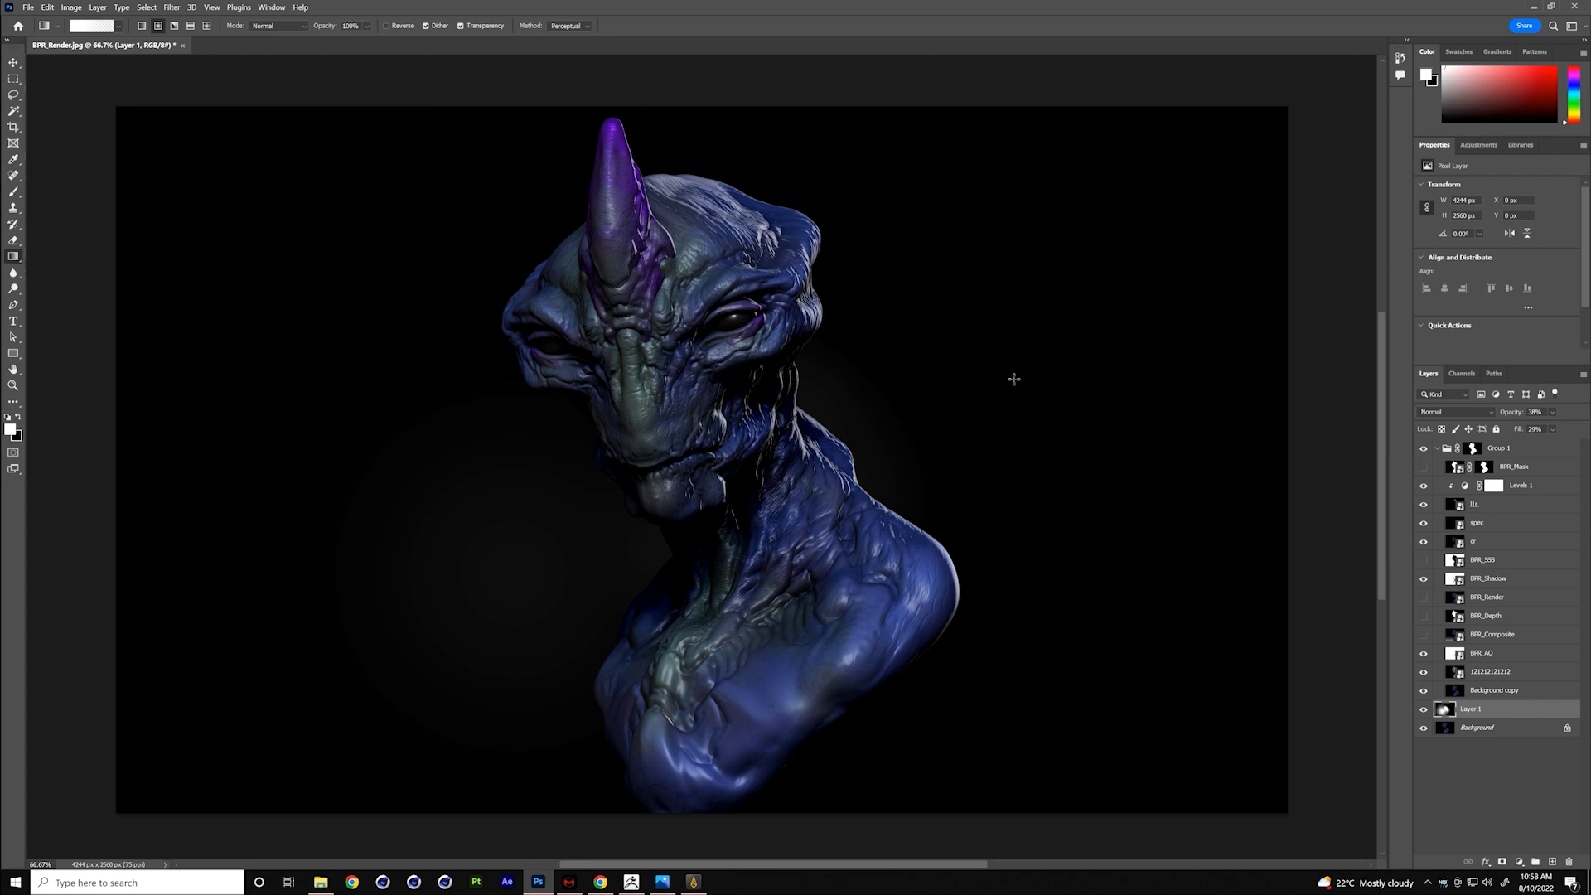
- Add a new empty layer inside Group 1, above BPR_Mask
left_click_drag(1087, 579, 1077, 545)
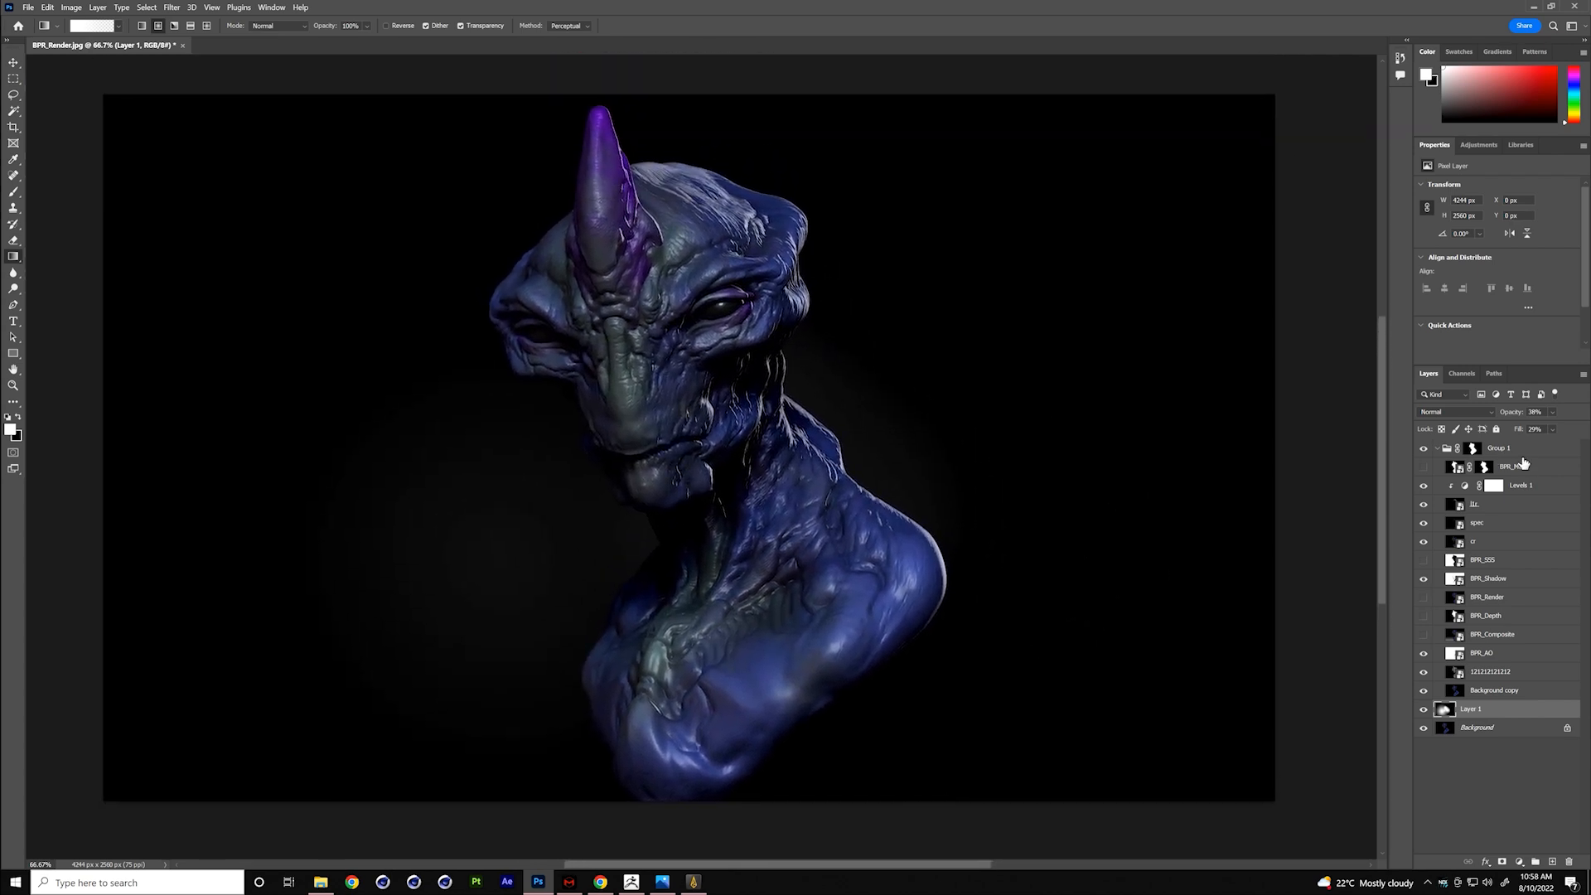
left_click(1523, 451)
left_click(1555, 862)
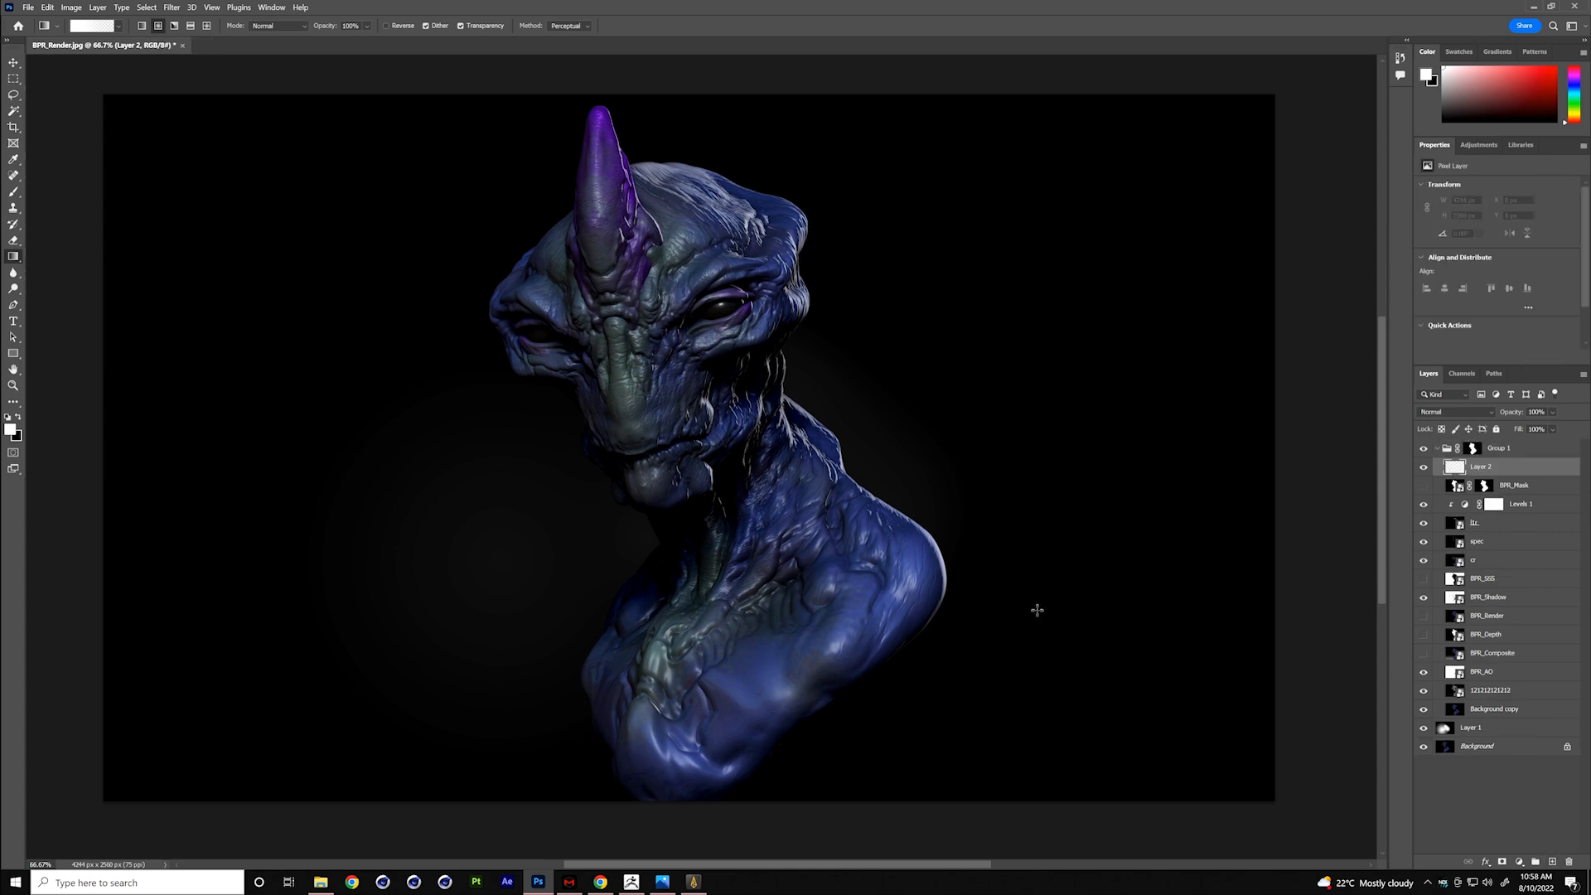
- Choose the last Hard Round Pressure Opacity brush in the General Brushes set for the Brush tool
left_click(13, 193)
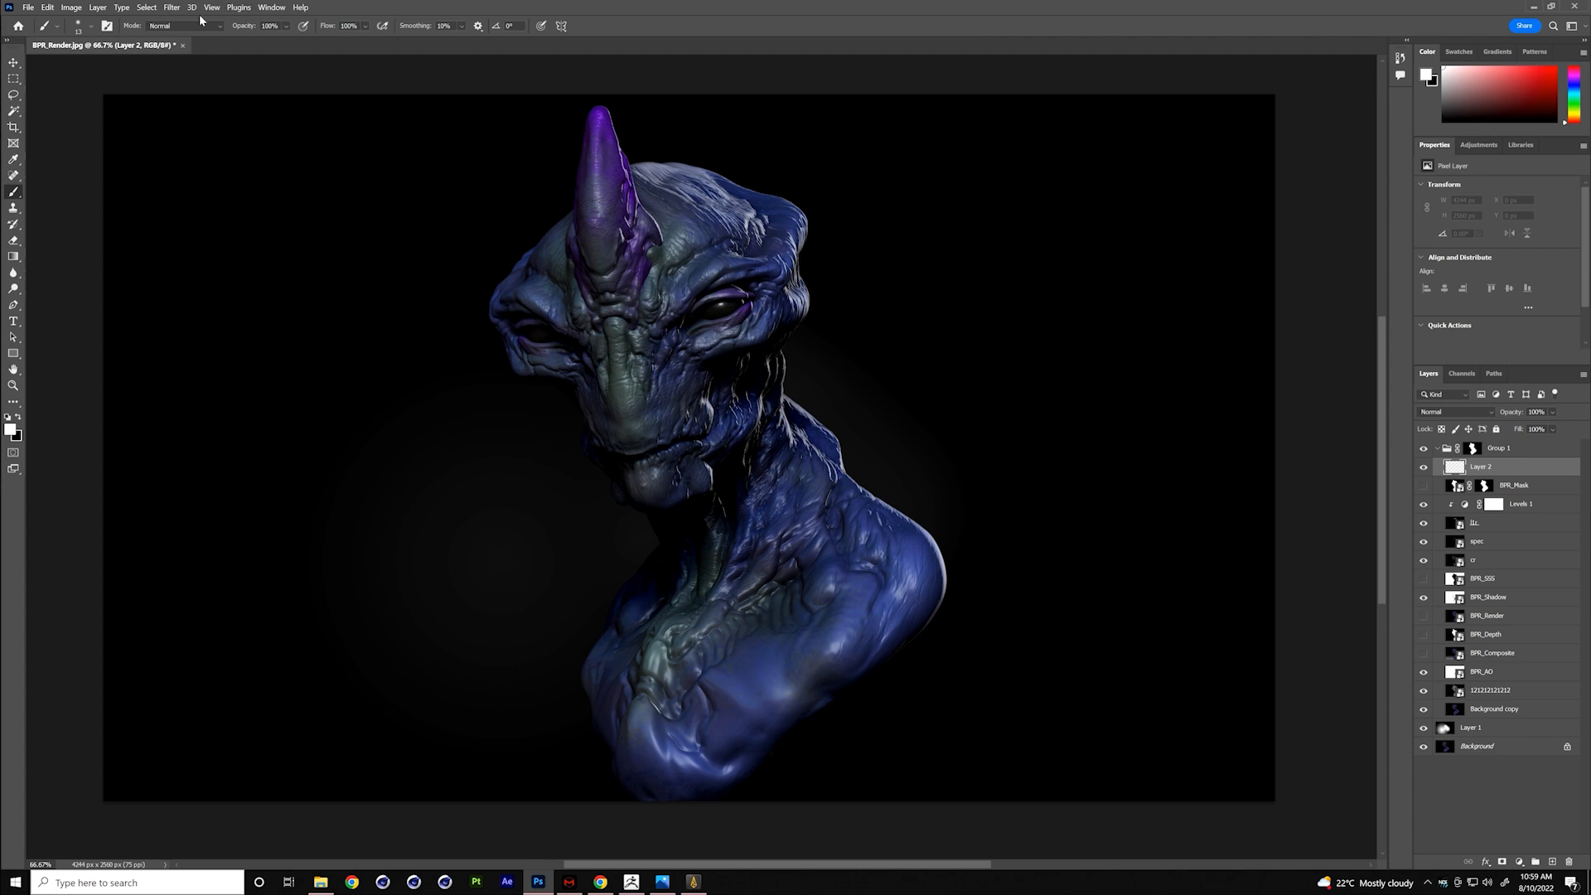
left_click(262, 8)
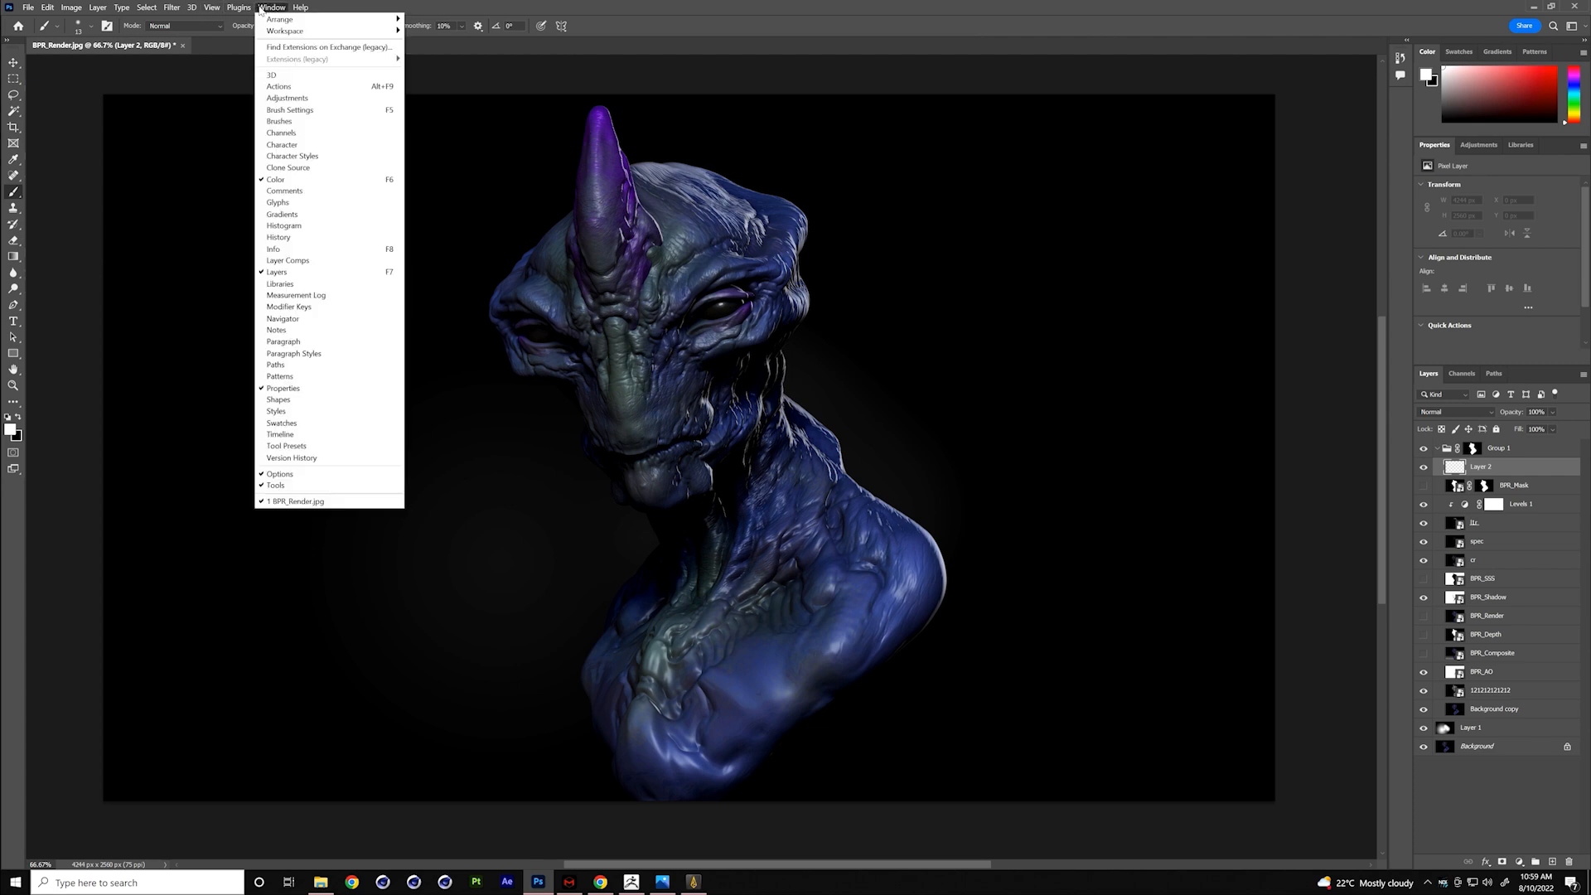
left_click(302, 123)
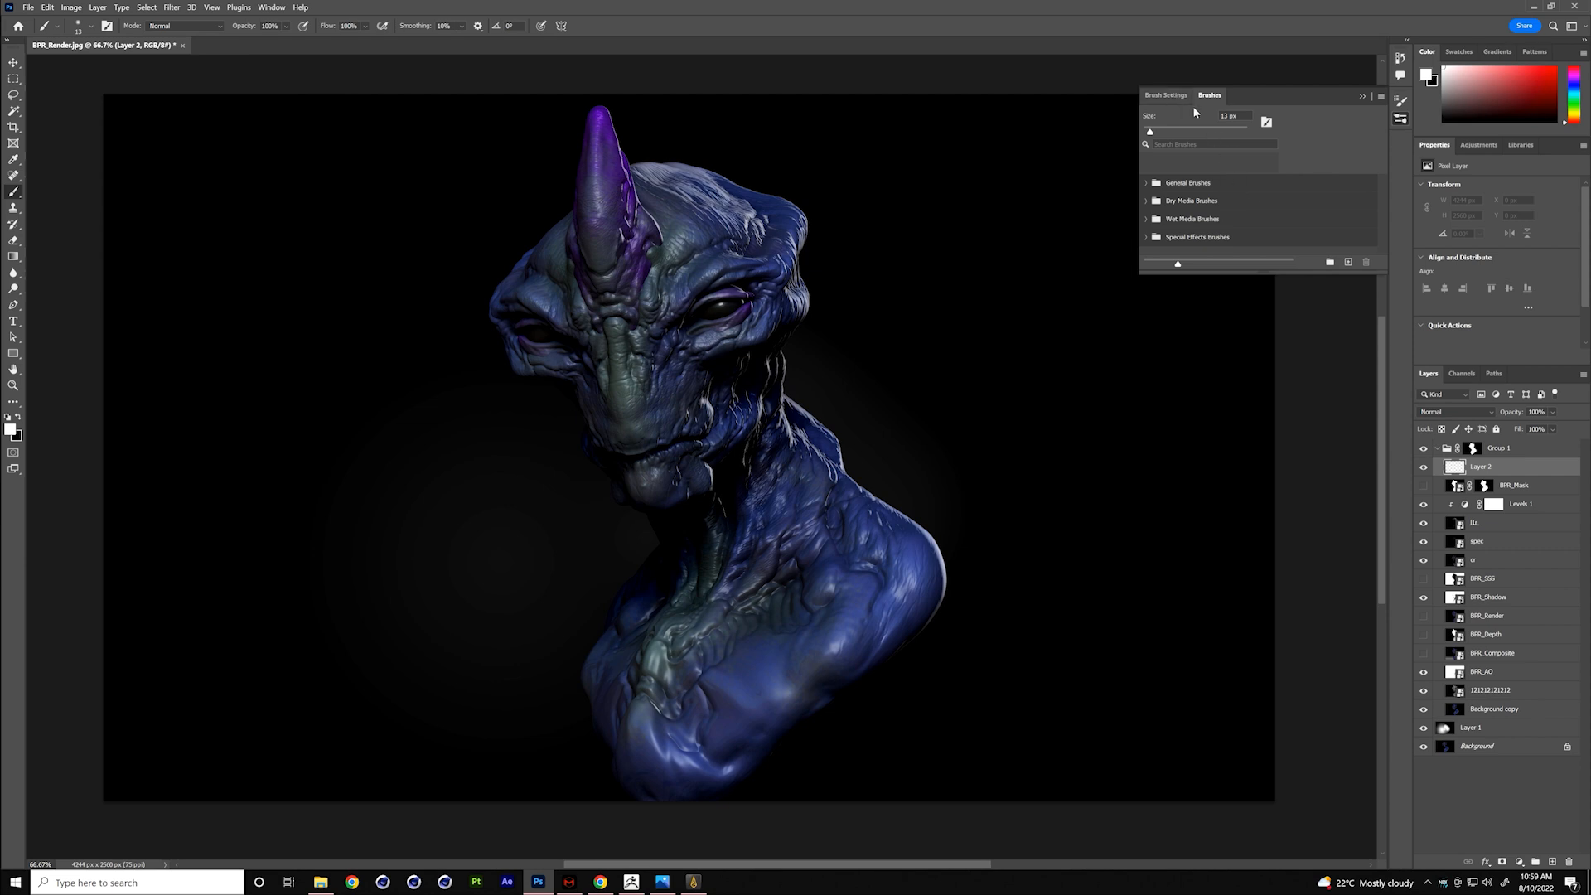
left_click(1170, 96)
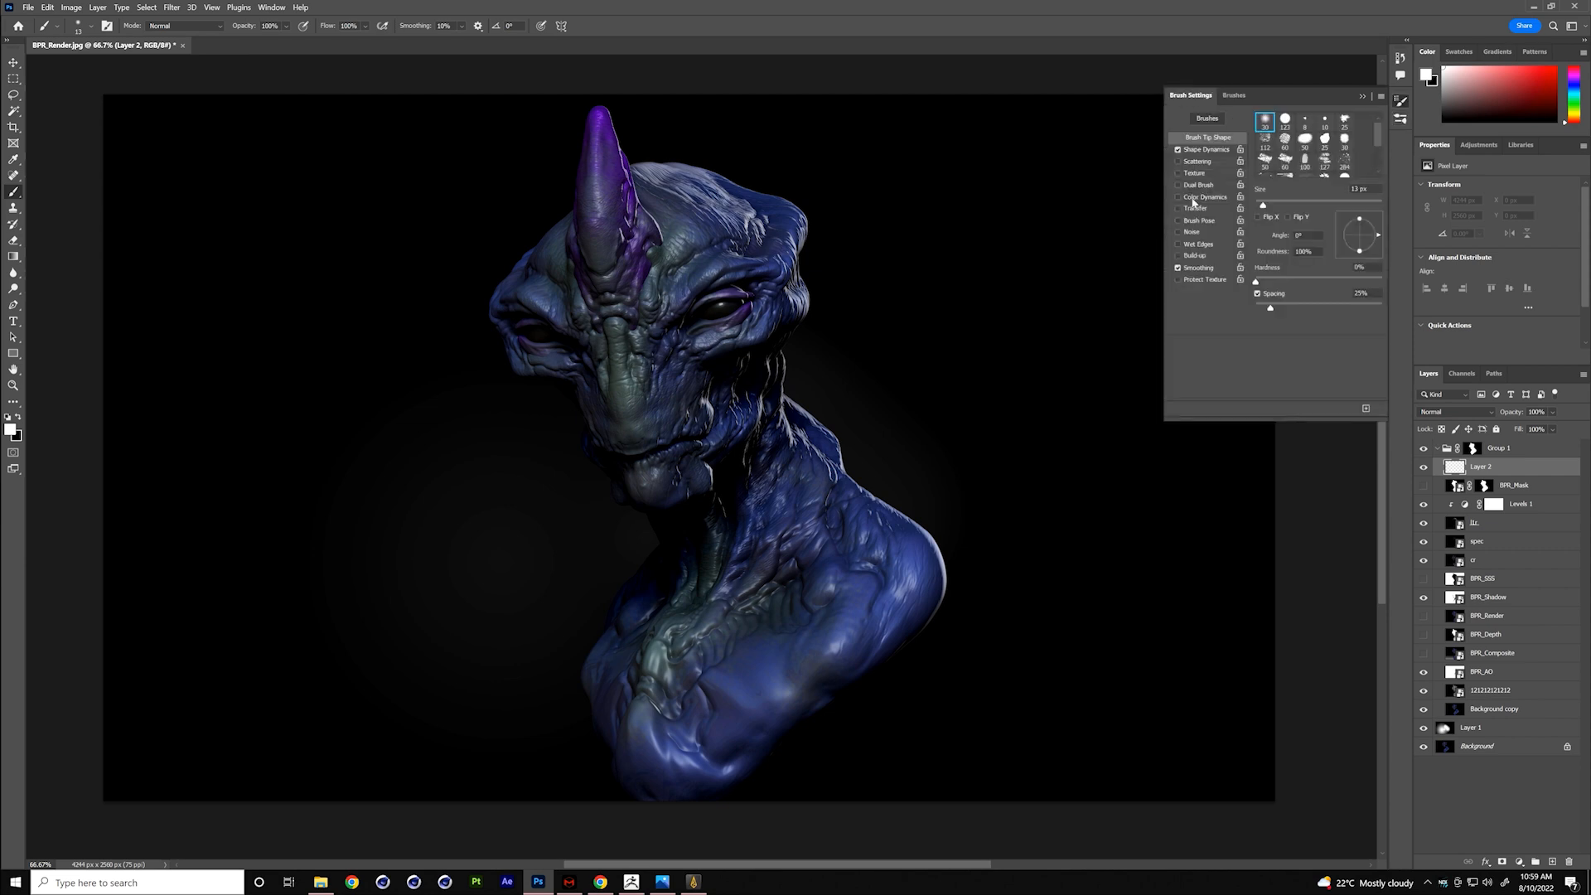
left_click(1234, 95)
left_click(1157, 186)
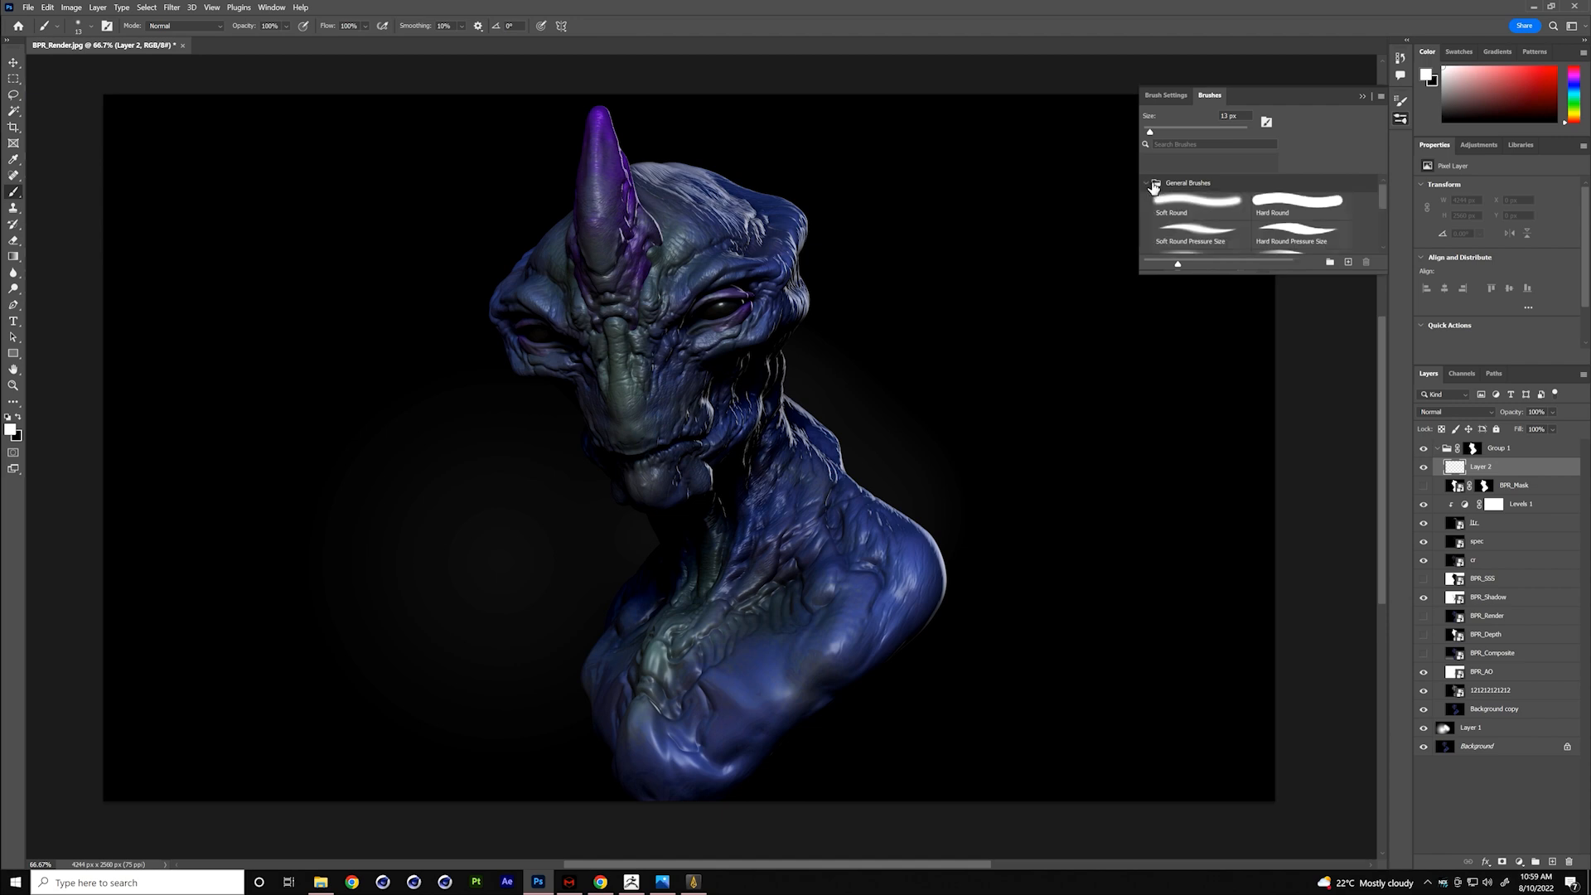
left_click_drag(1380, 200, 1380, 227)
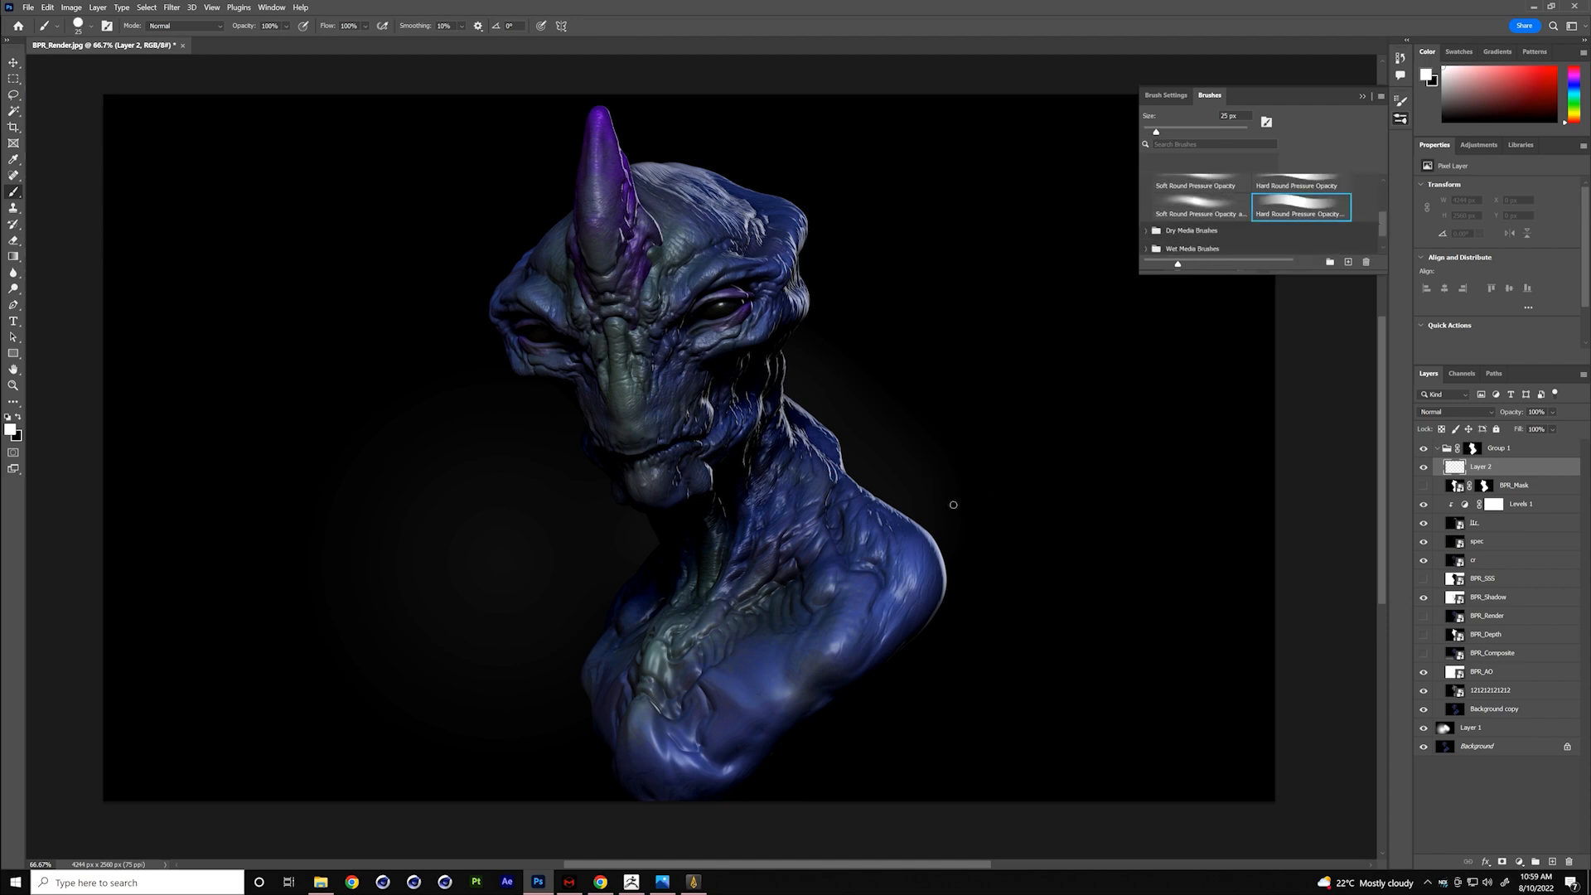
- Paint black with a 200 px brush over the bust's lower edges on Layer 2 to fade them into the background
key("x")
key("bracketright")
key("bracketright")
key("bracketright")
key("bracketright")
key("bracketright")
key("bracketright")
key("bracketright")
key("bracketright")
key("bracketright")
key("bracketright")
mouse_move(890, 746)
left_mouse_down()
mouse_move(853, 749)
mouse_move(842, 731)
mouse_move(948, 621)
mouse_move(856, 682)
mouse_move(827, 661)
mouse_move(1012, 564)
mouse_move(646, 827)
mouse_move(654, 785)
mouse_move(692, 810)
mouse_move(625, 792)
mouse_move(550, 713)
mouse_move(614, 767)
mouse_move(579, 795)
left_mouse_up()
left_click(567, 744, "alt")
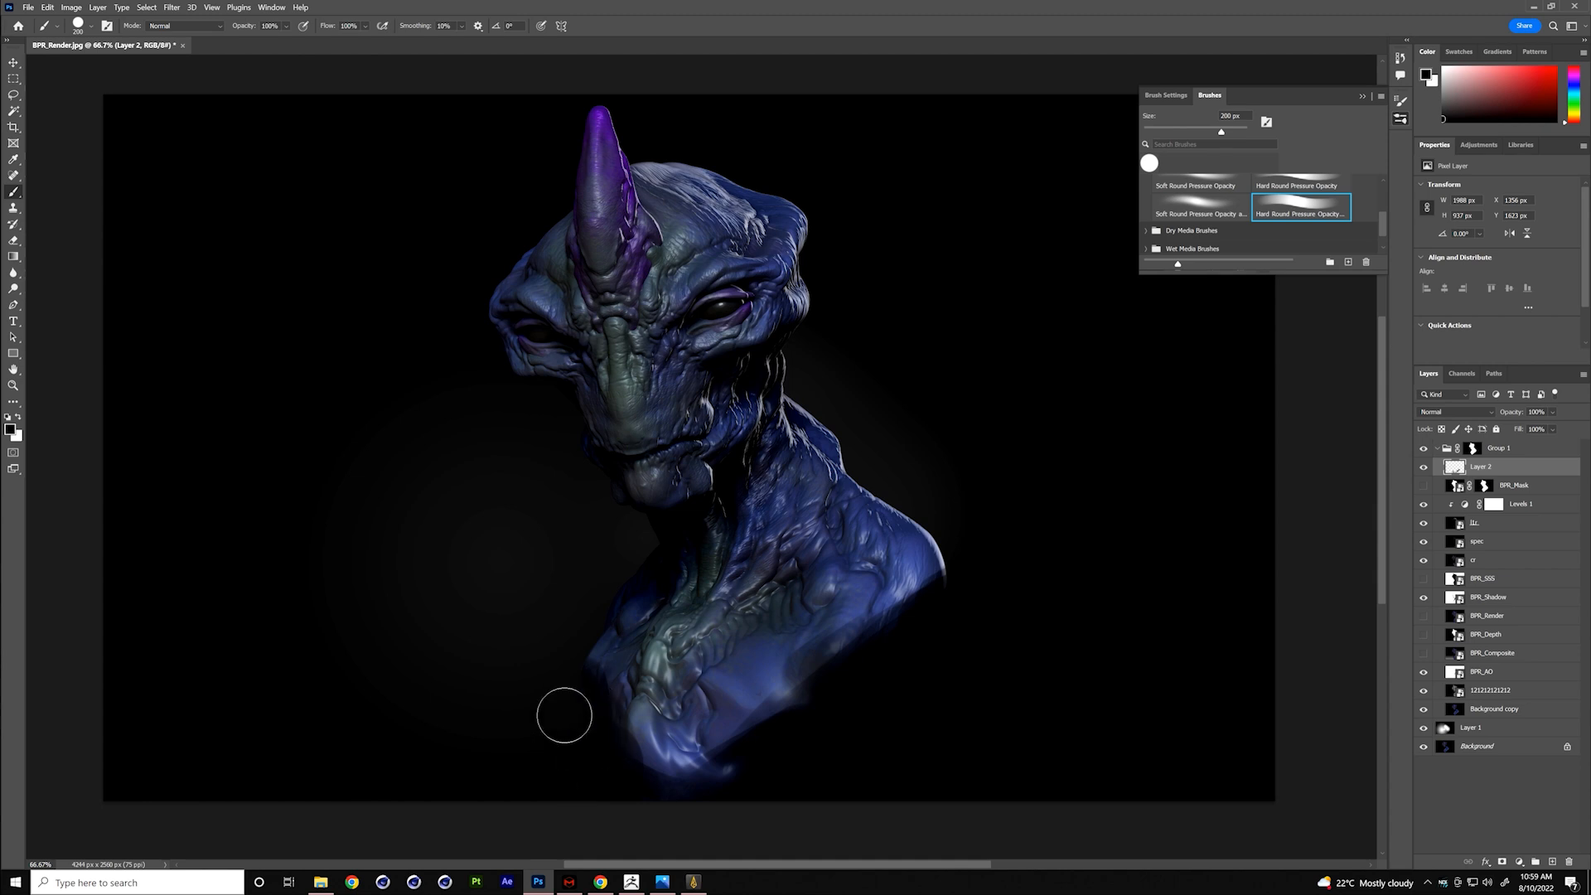
mouse_move(754, 782)
left_mouse_down()
mouse_move(625, 767)
mouse_move(902, 735)
left_mouse_up()
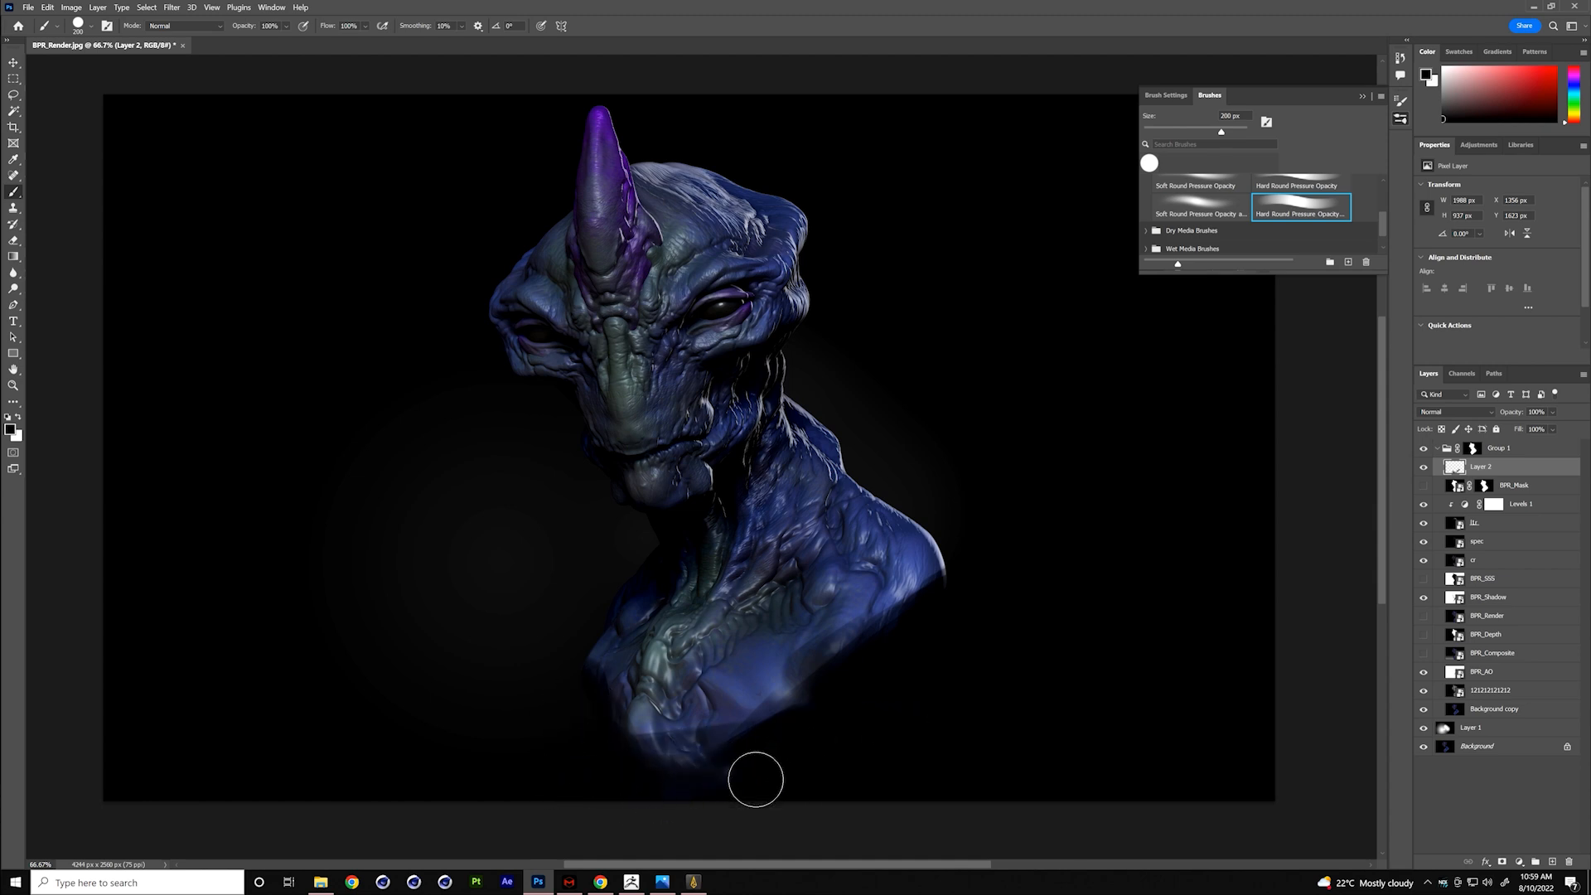
- Crop the canvas to a portrait frame about 1850 px wide, tight around the bust
key("c")
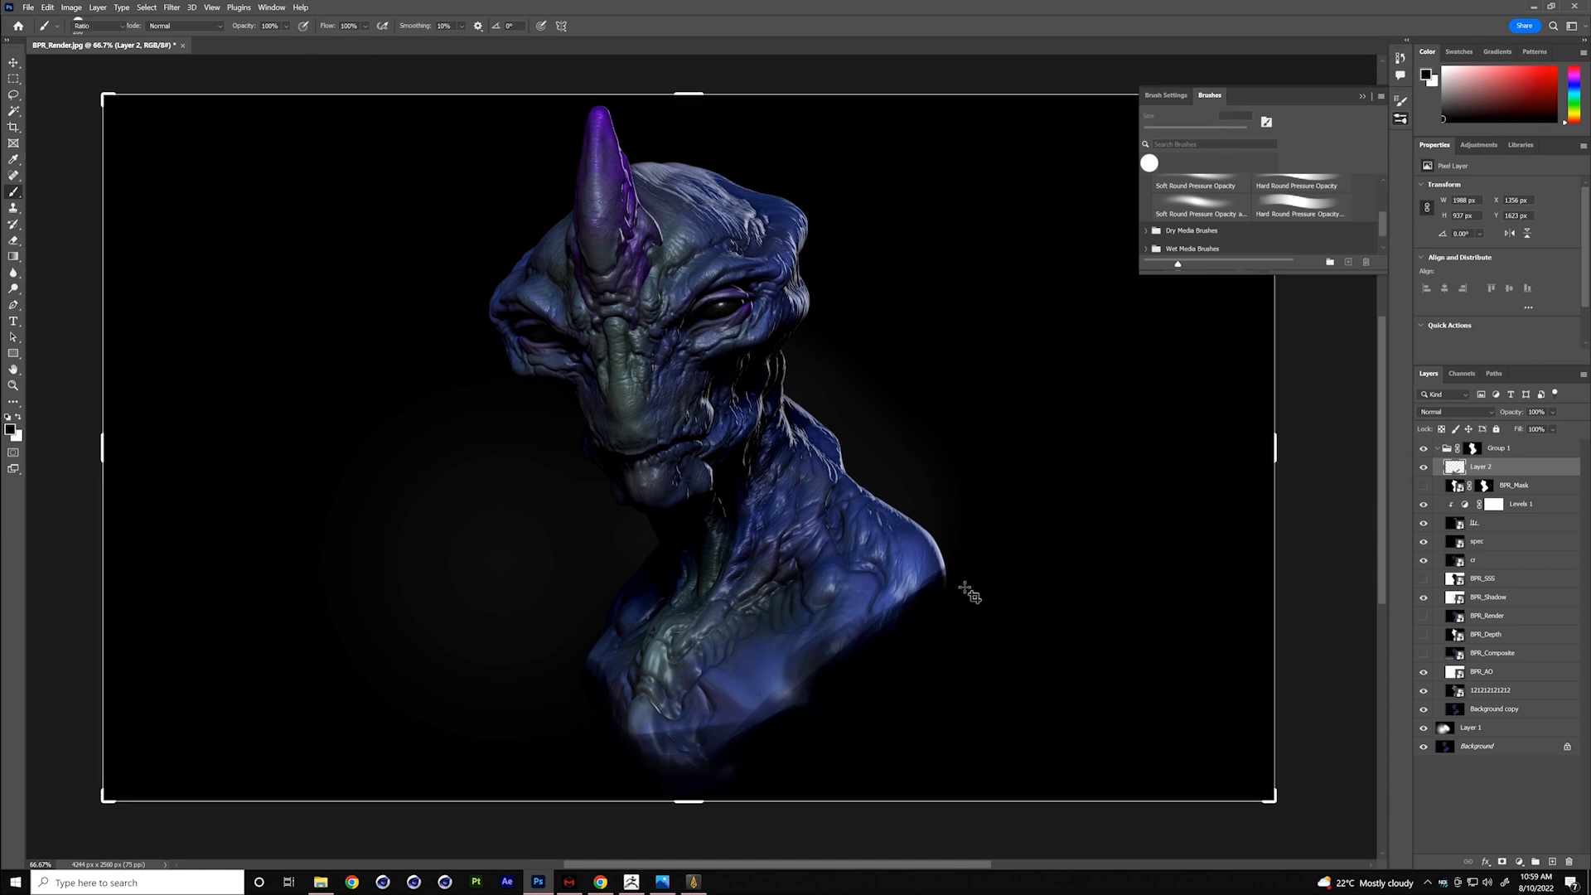
left_click_drag(104, 448, 259, 431)
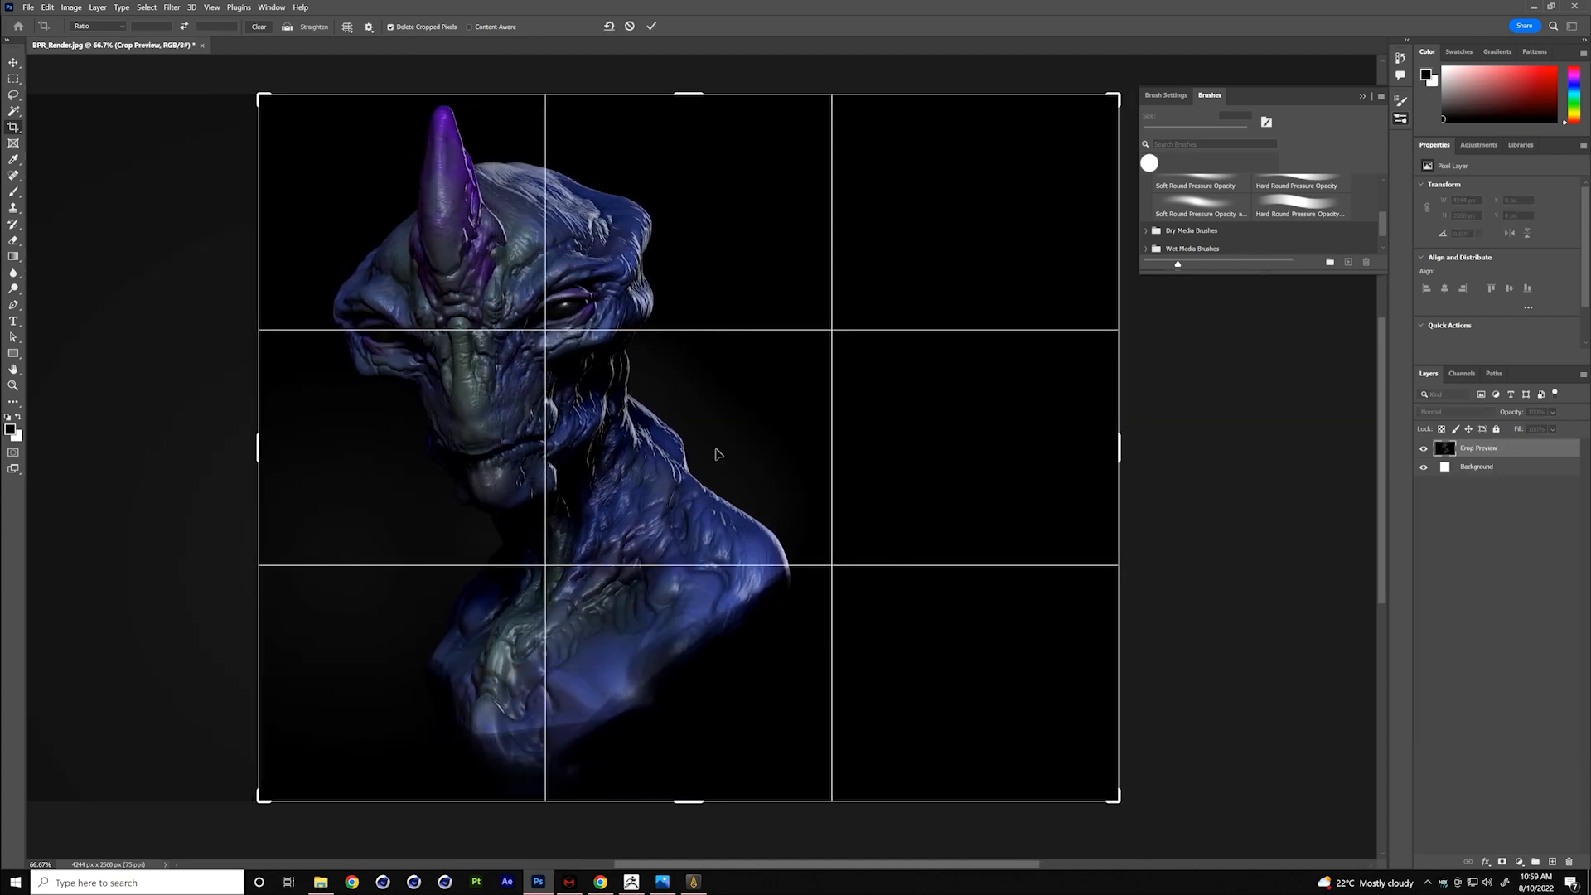
left_click_drag(1126, 446, 945, 426)
left_click_drag(851, 448, 828, 453)
left_click_drag(837, 372, 834, 370)
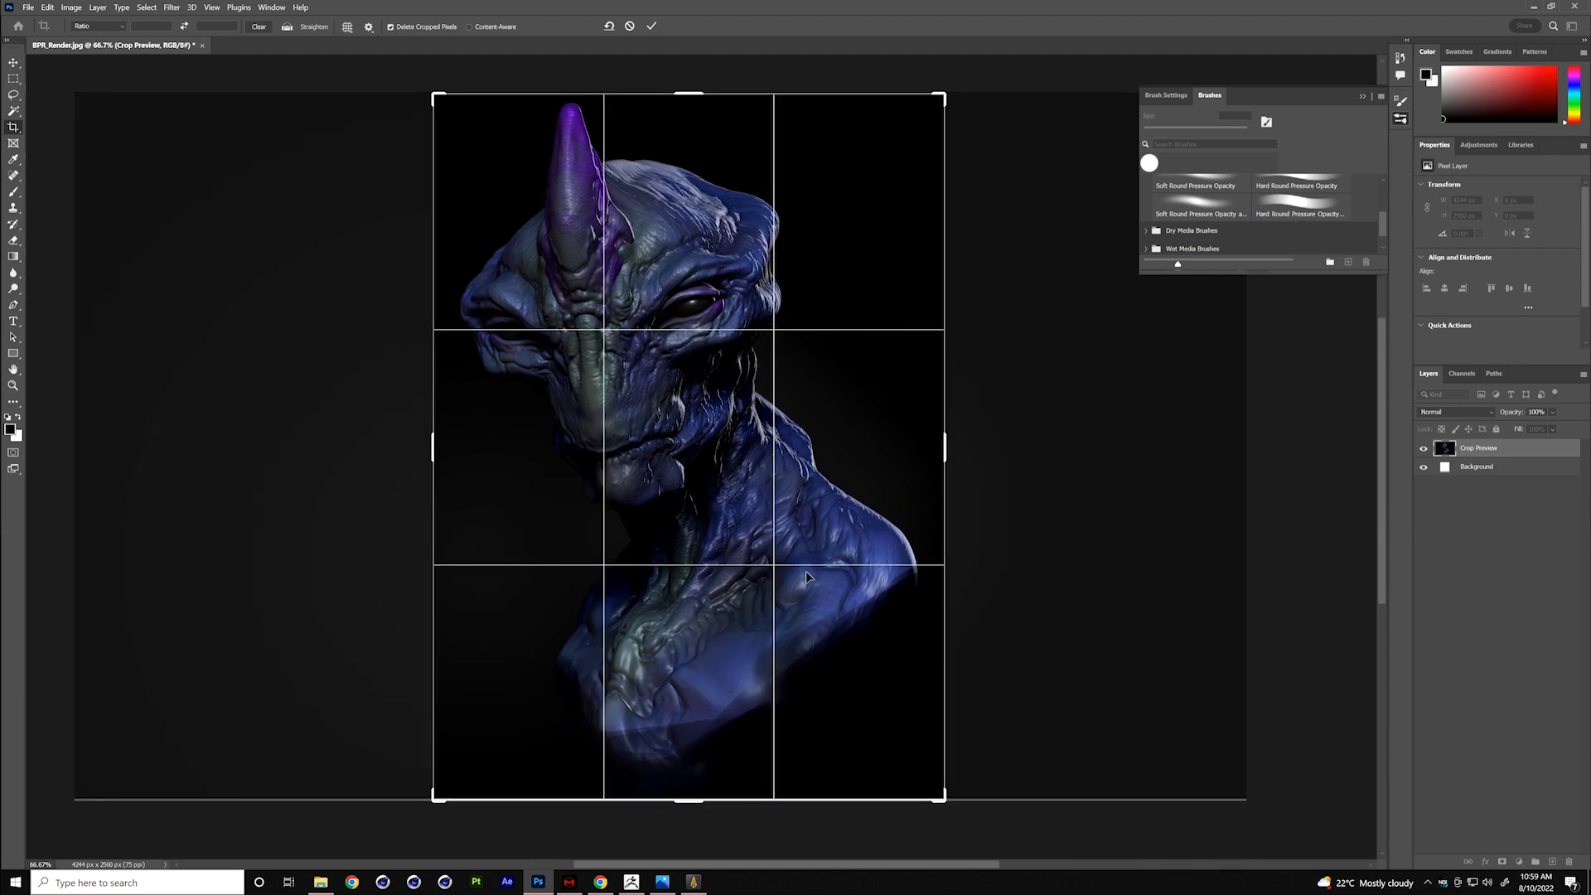
key("Return")
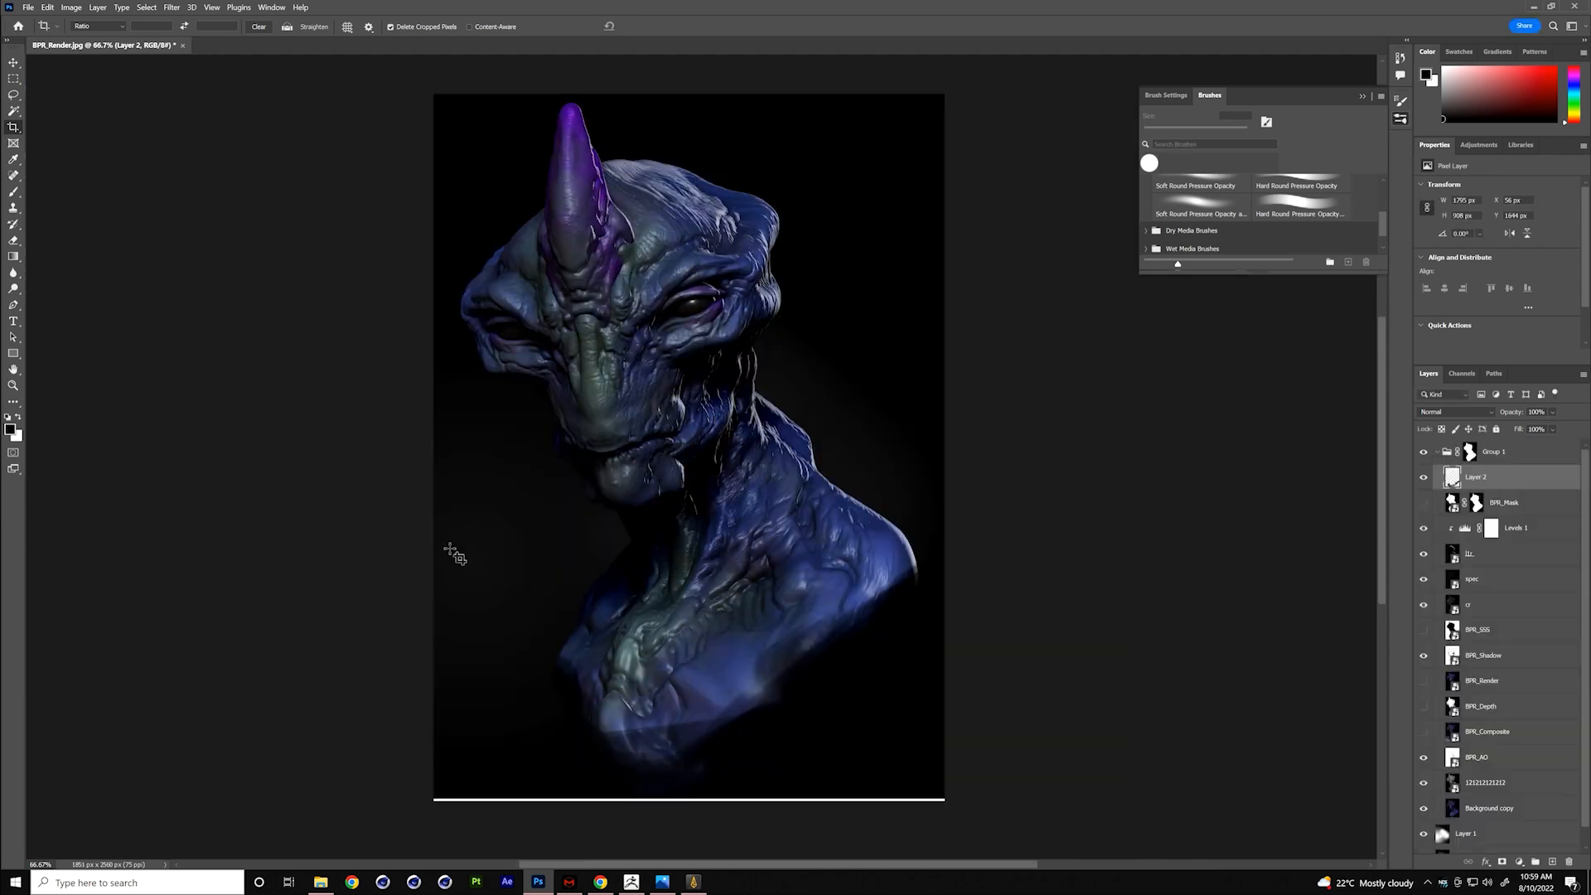
- Touch up the outer edge of the bust's lit shoulder on Layer 2 with a 15 px brush in a sampled blue
key("b")
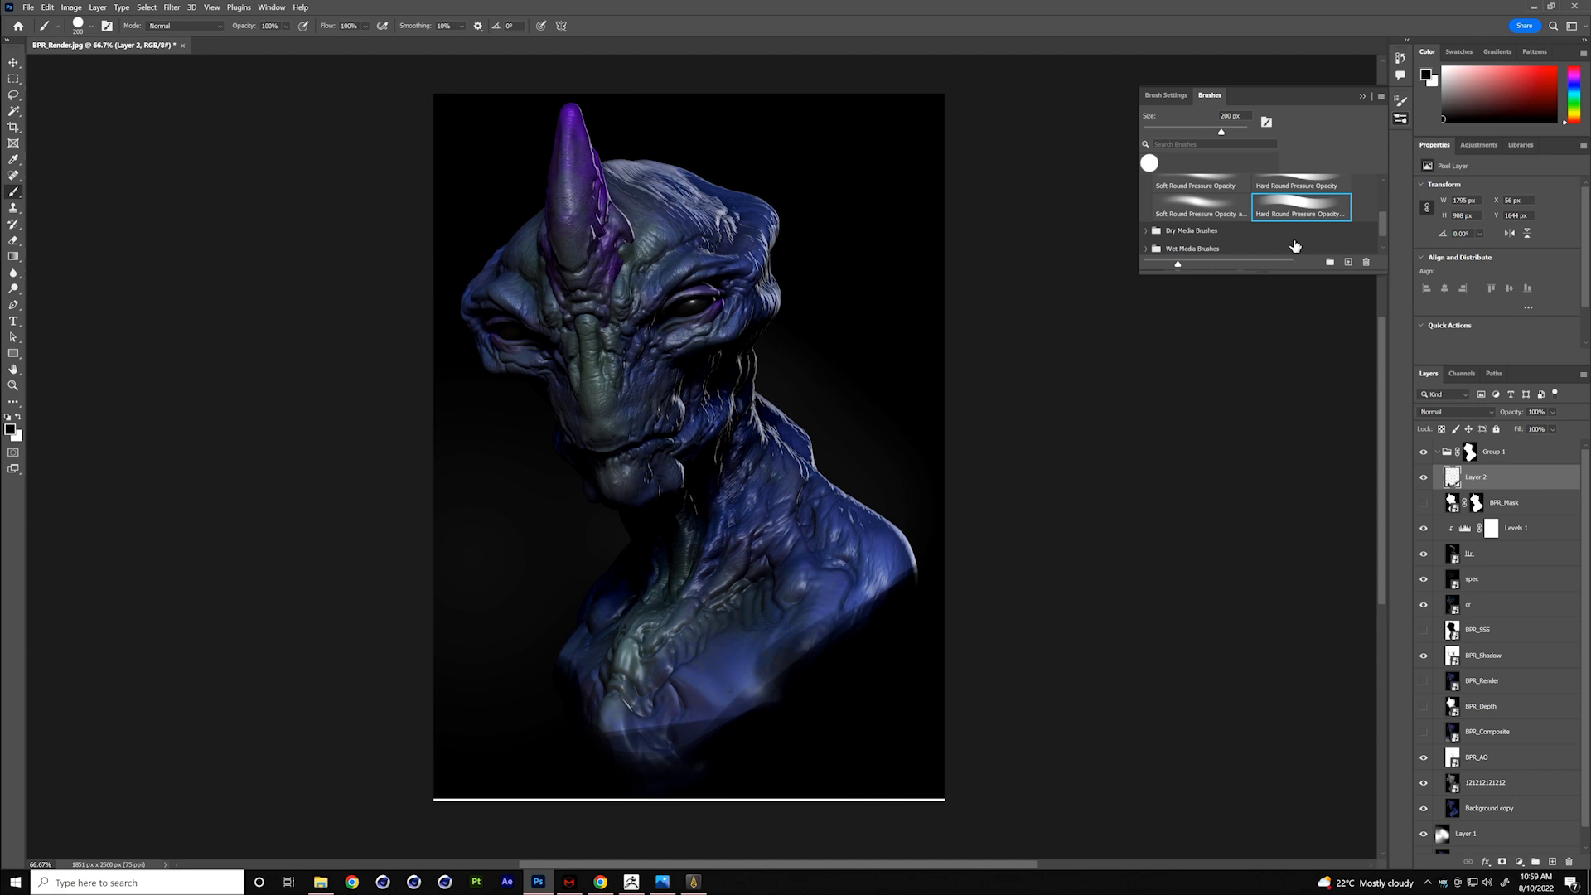
key("bracketleft")
key("bracketleft")
key("bracketleft")
left_click(917, 560, "alt")
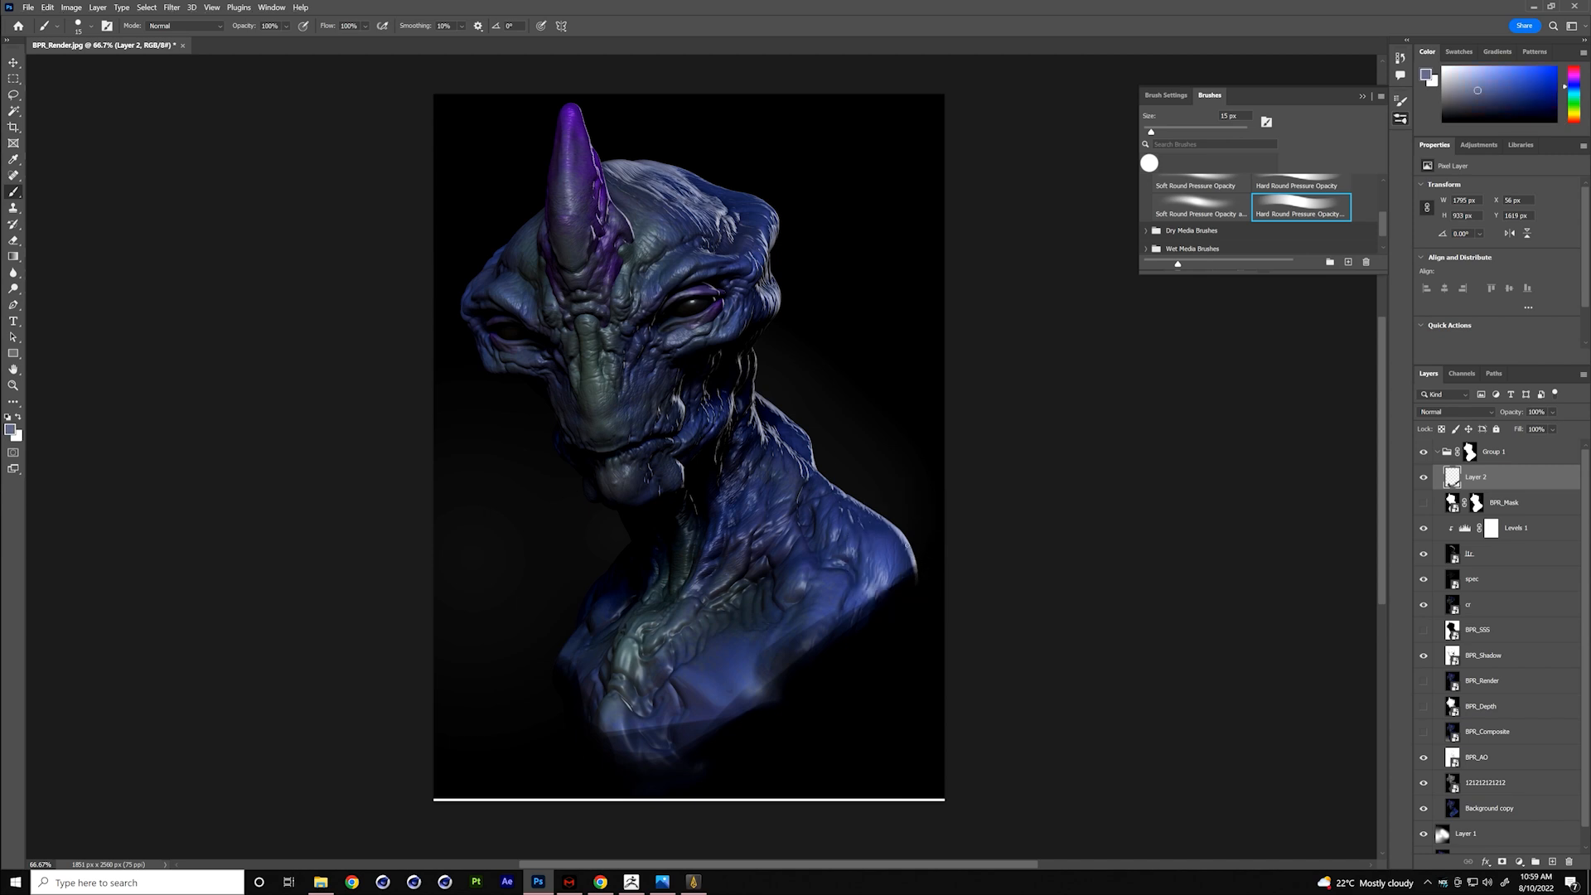
left_click(907, 531, "alt")
- Add a new empty layer above Group 1, outside the group's mask
left_click(1532, 457)
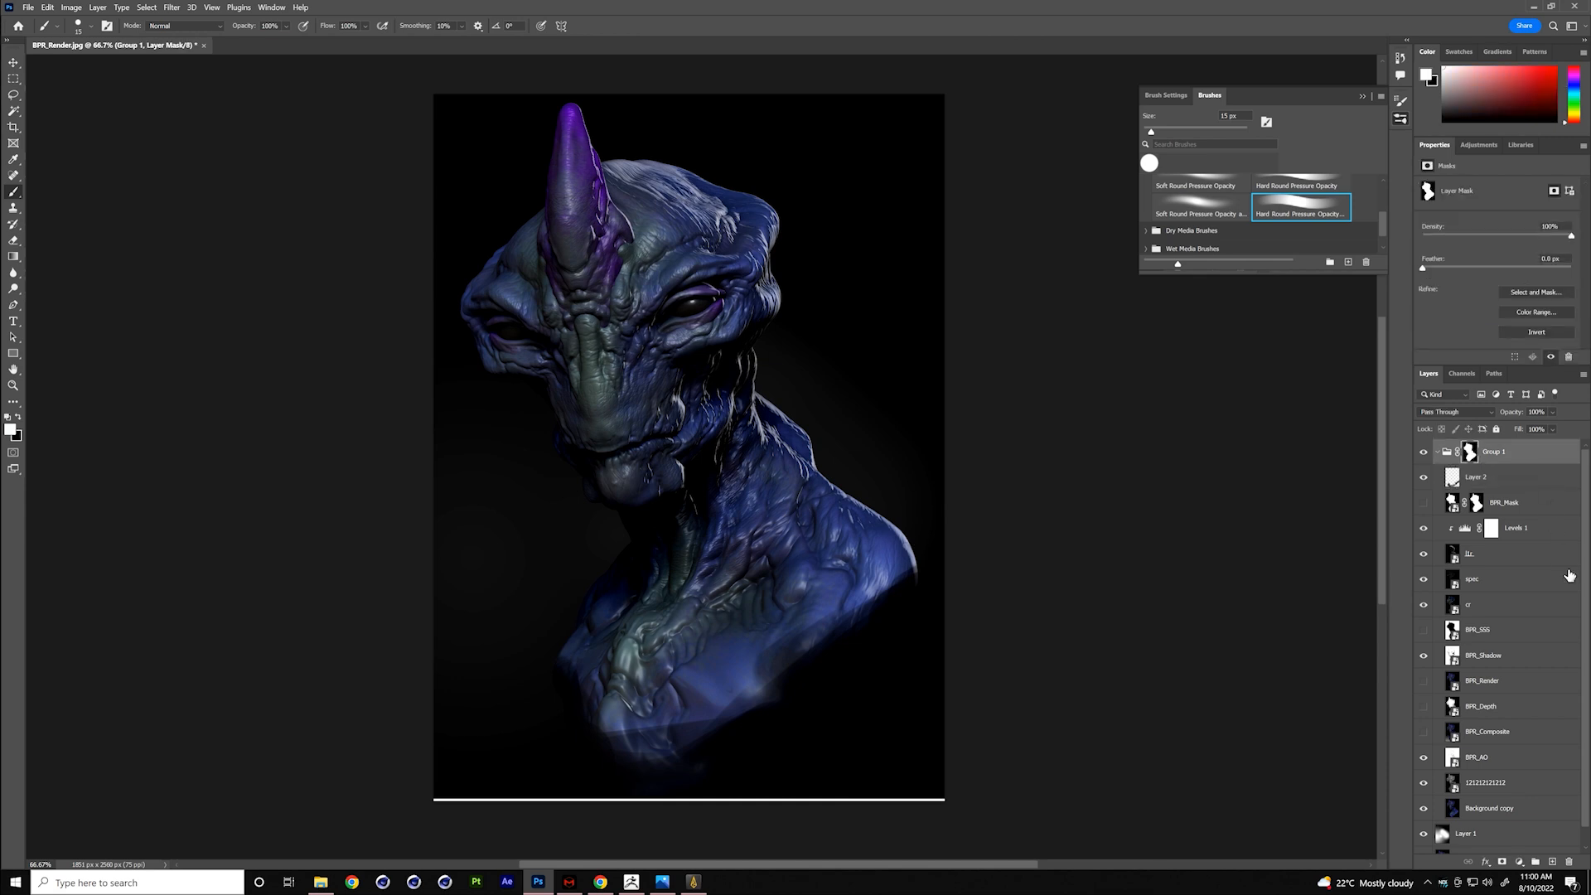
left_click(1550, 862)
left_click_drag(1513, 472, 1500, 442)
- Paint 15 px strokes in sampled blues on the new layer to extend the outer edges of both shoulders
left_click_drag(908, 547, 917, 564)
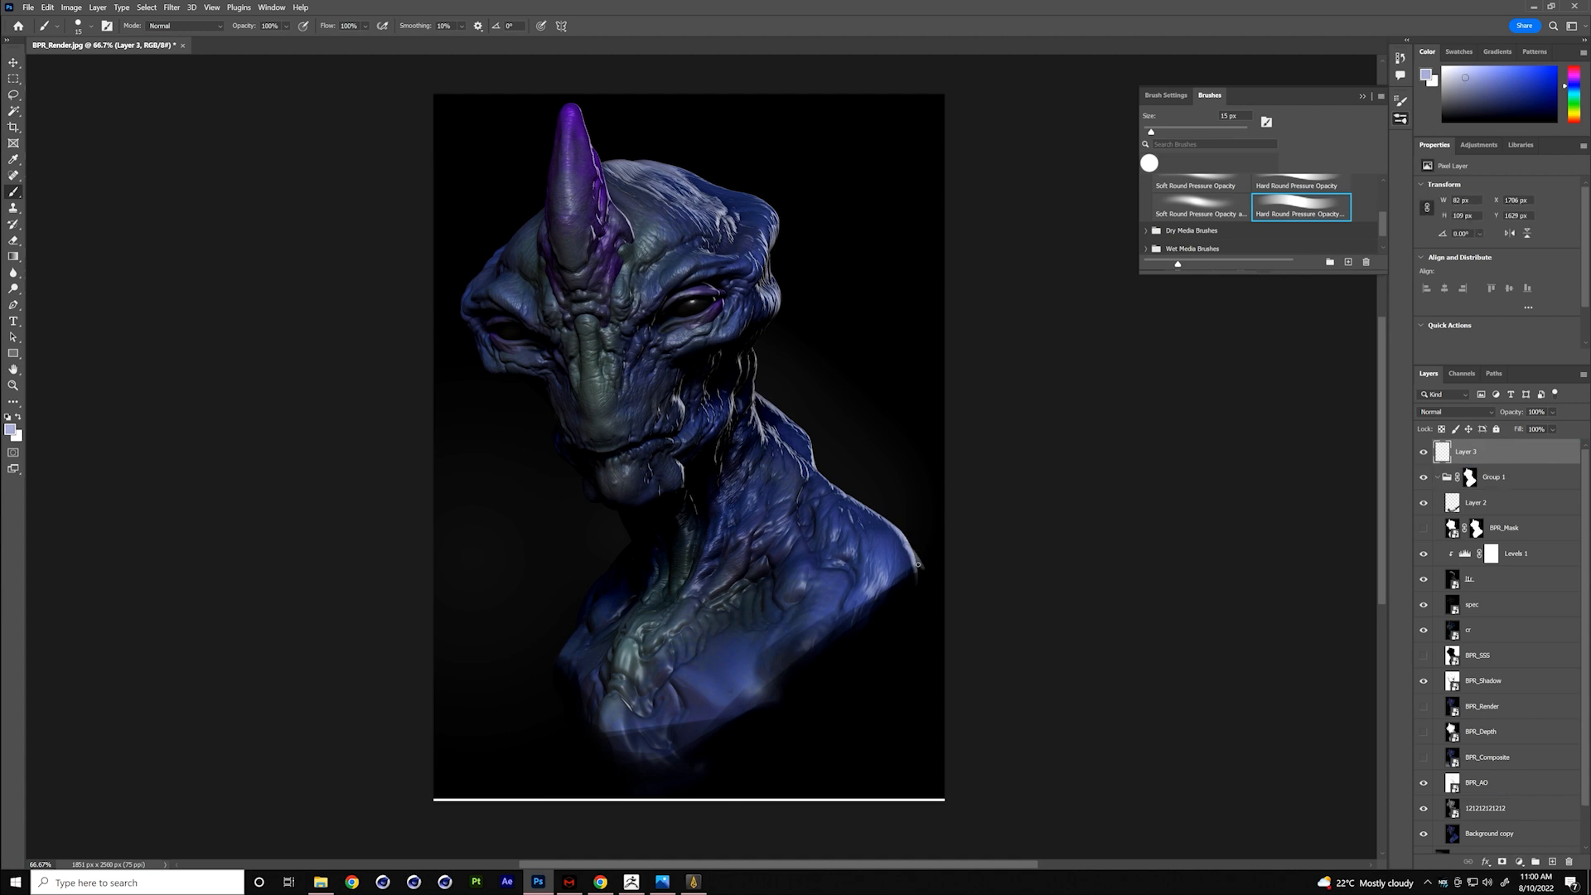
left_click(564, 651, "alt")
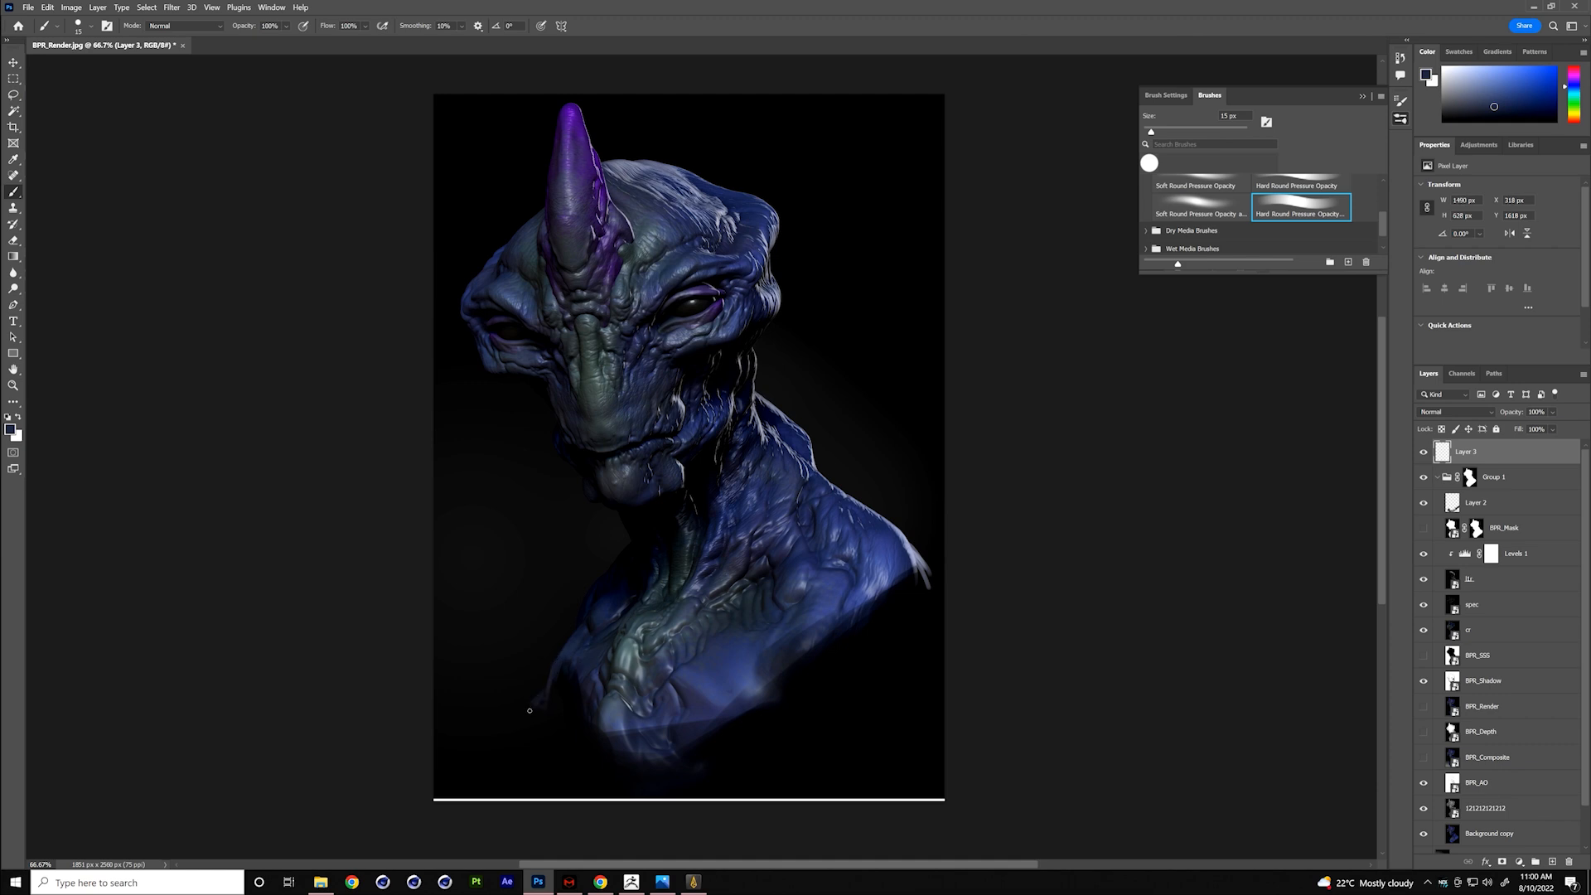
left_click(563, 680, "alt")
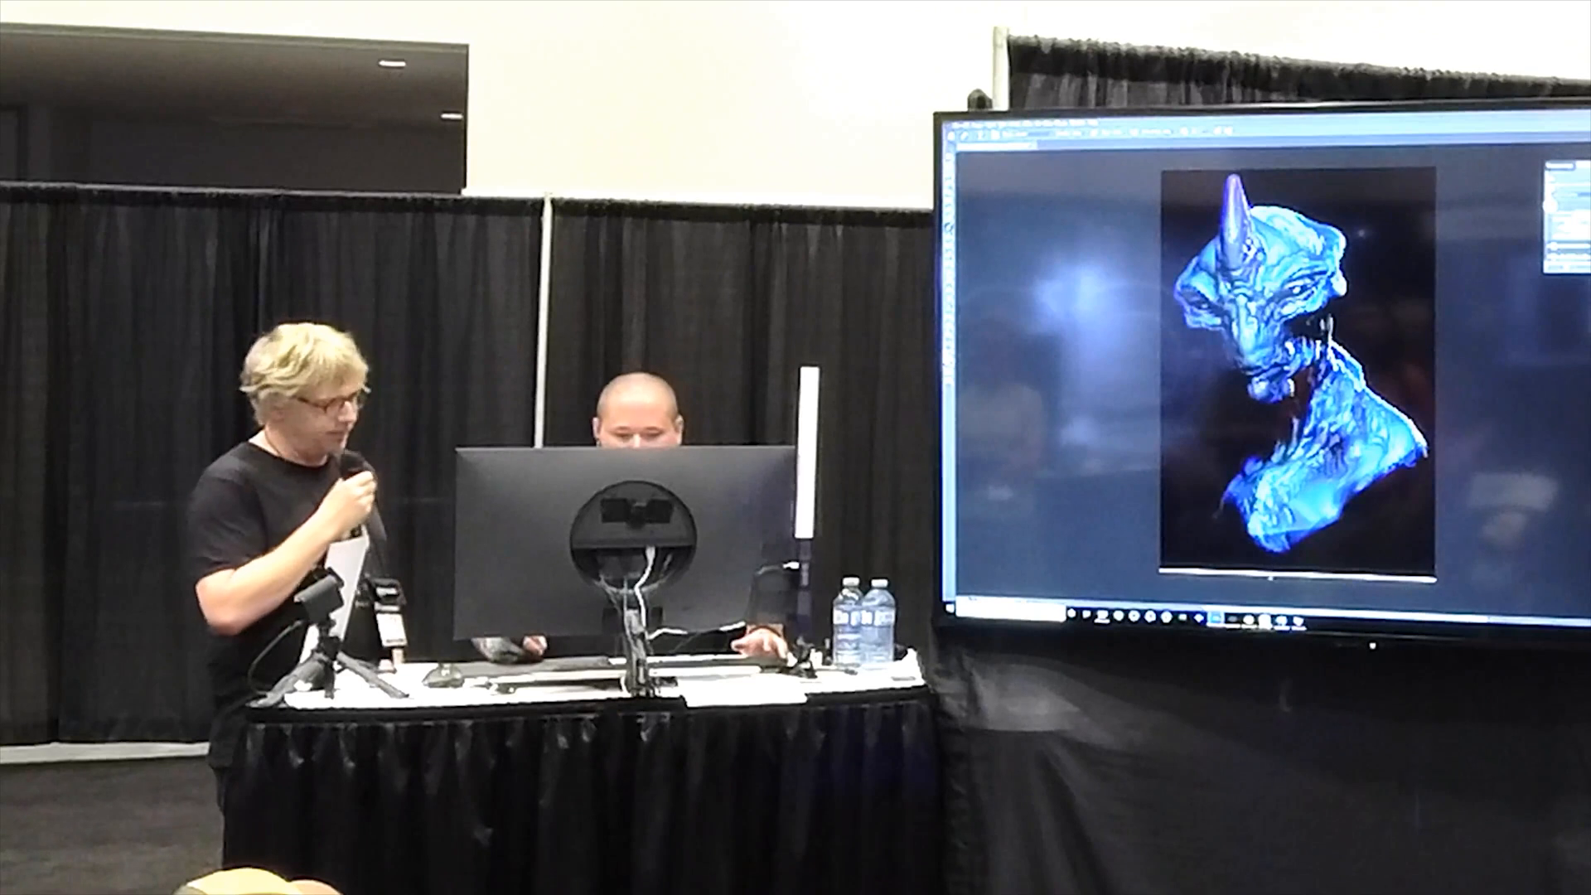
- Switch to Chrome to view the artist's ArtStation About page and the Sanctum Studios website, ending back in Photoshop
left_click(1249, 620)
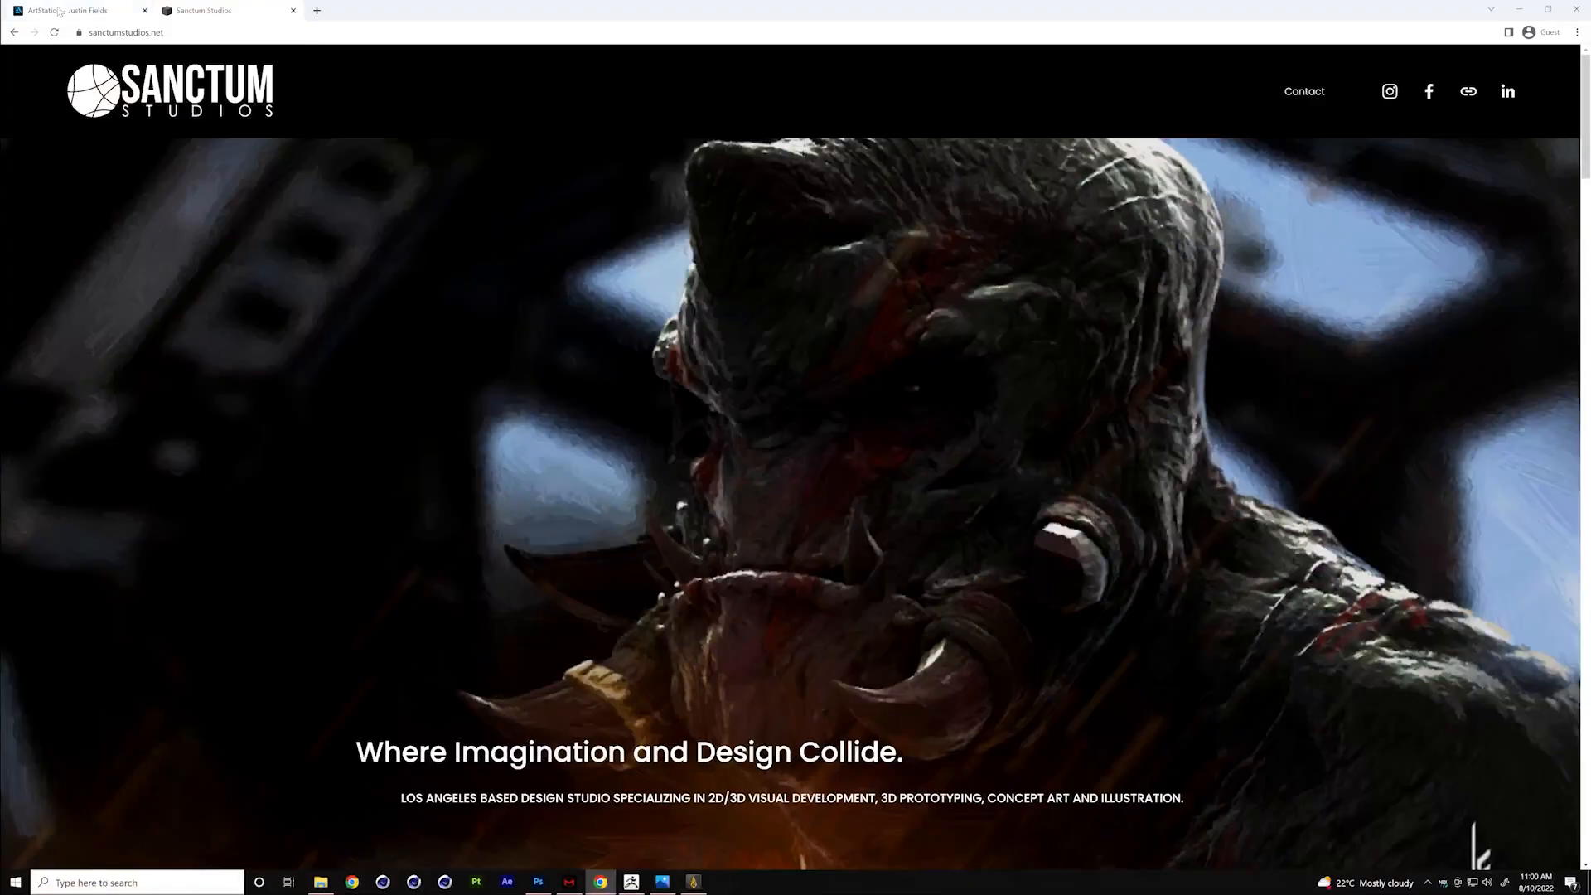
left_click(91, 11)
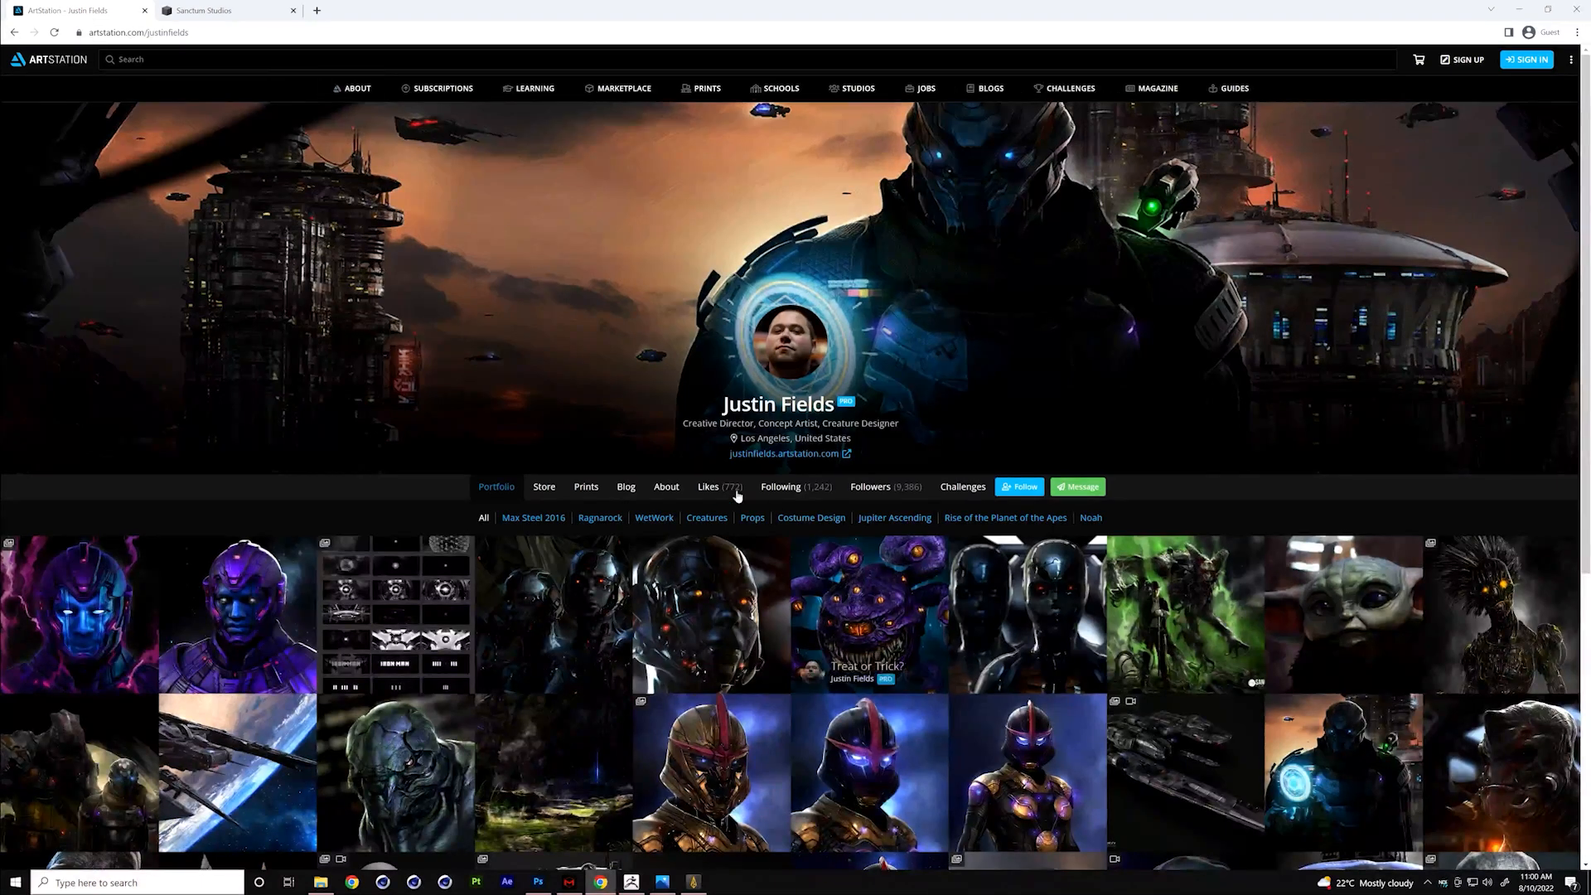
left_click(668, 488)
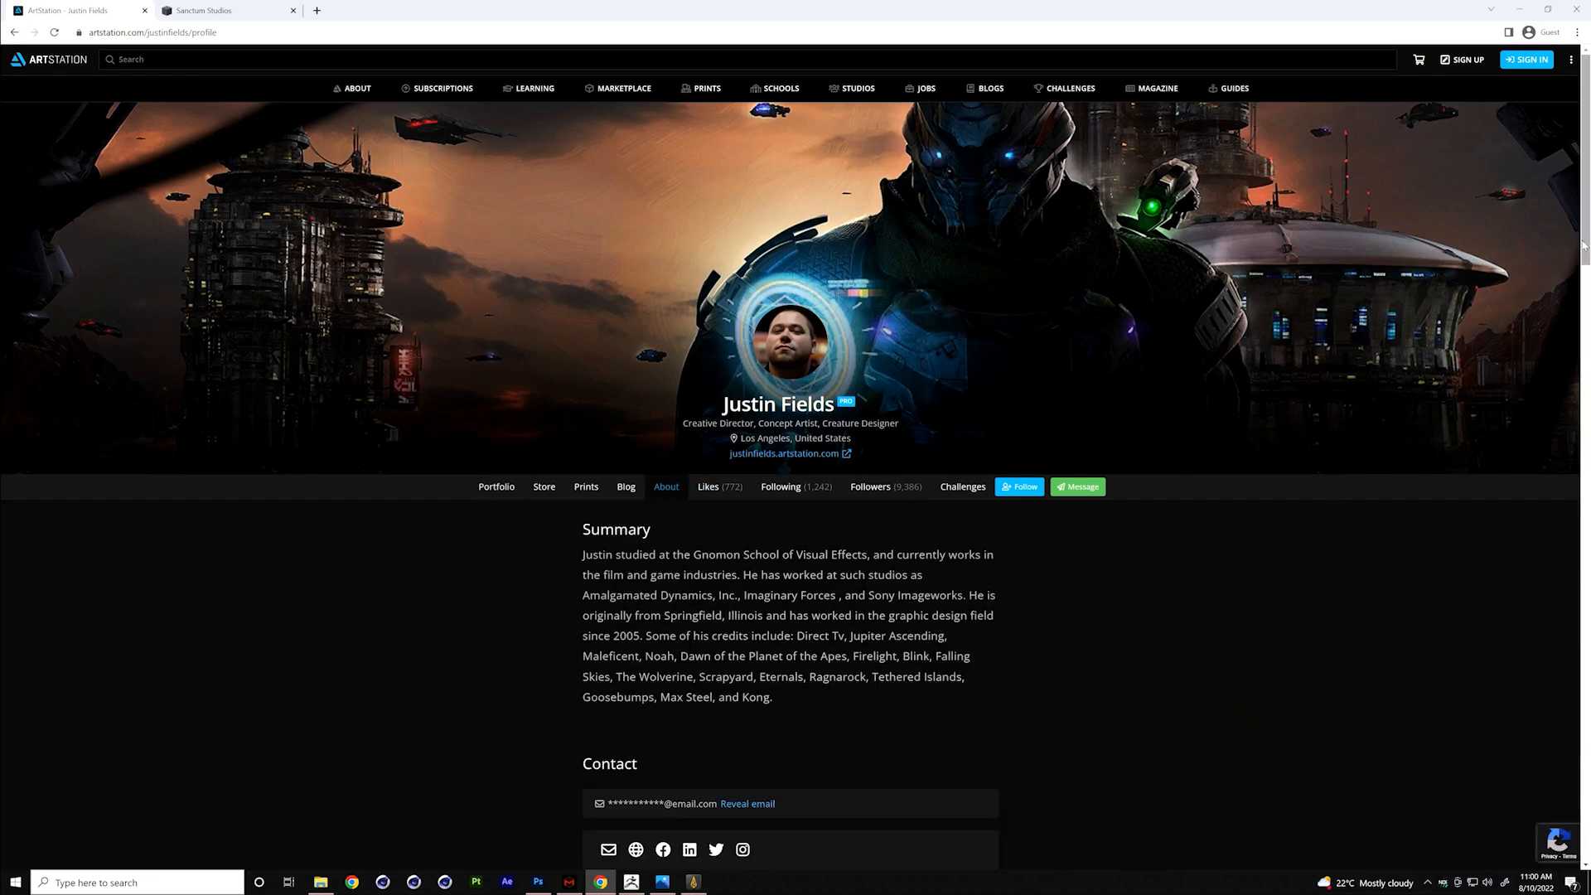
scroll(943, 344, "down", 5)
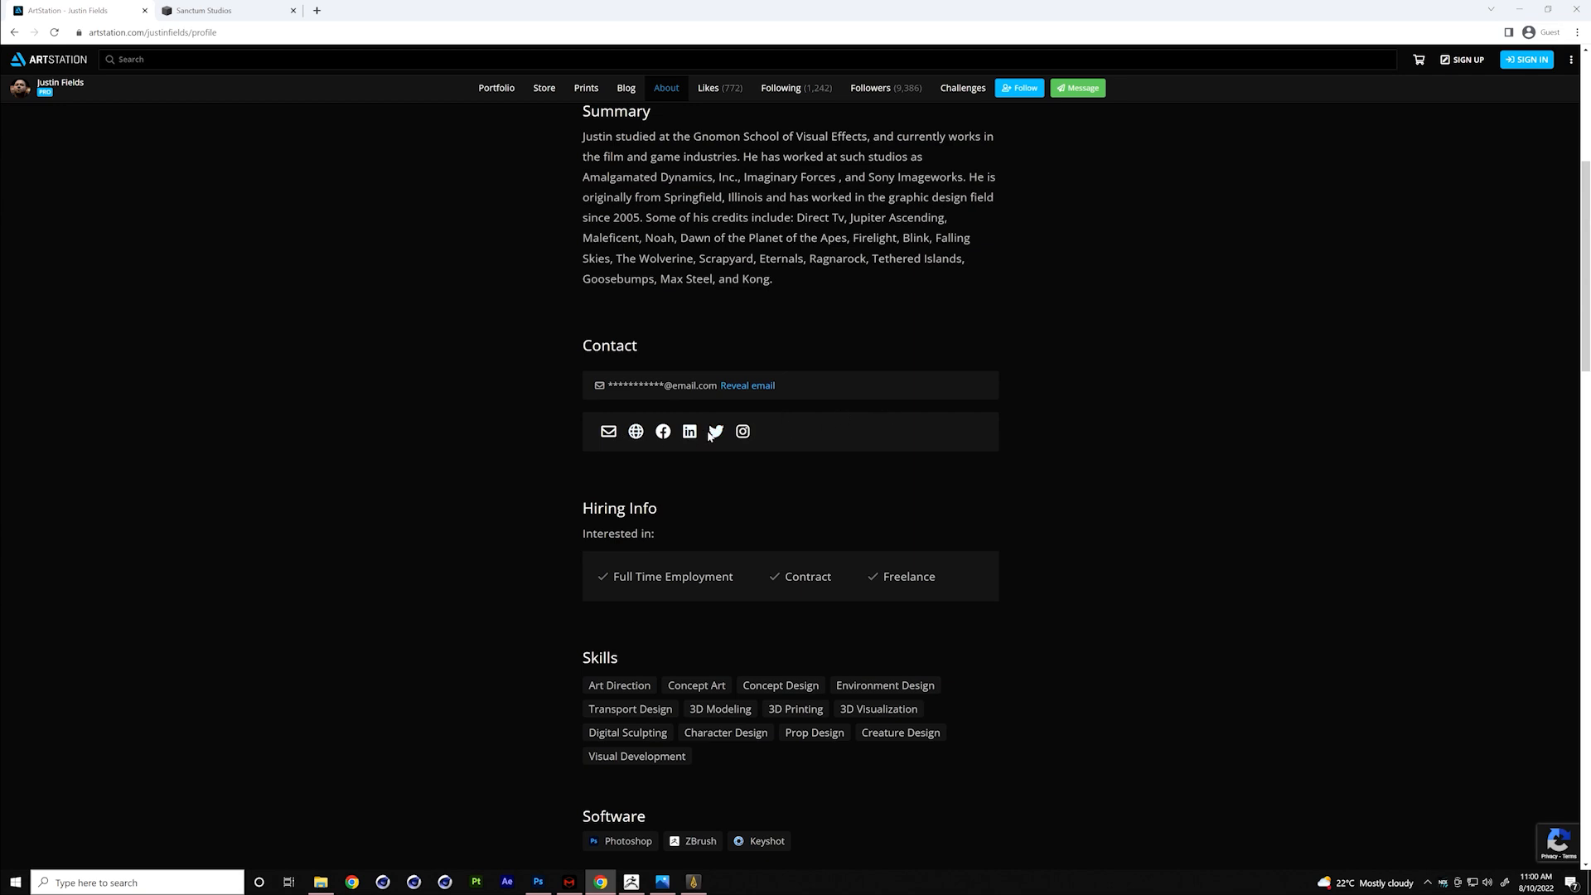
left_click(243, 12)
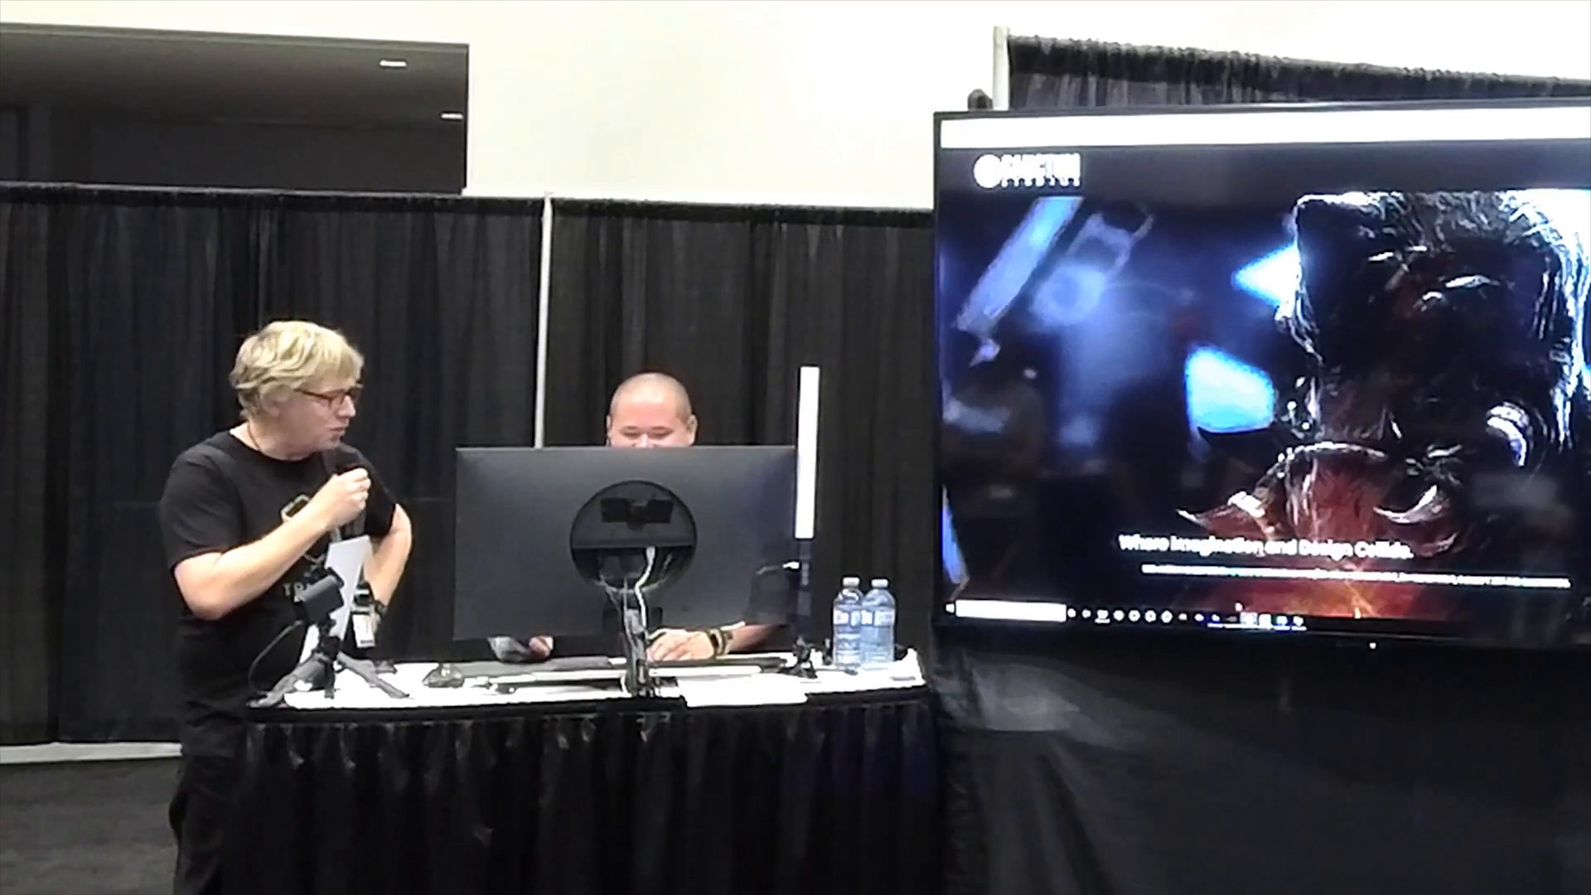
left_click(1217, 619)
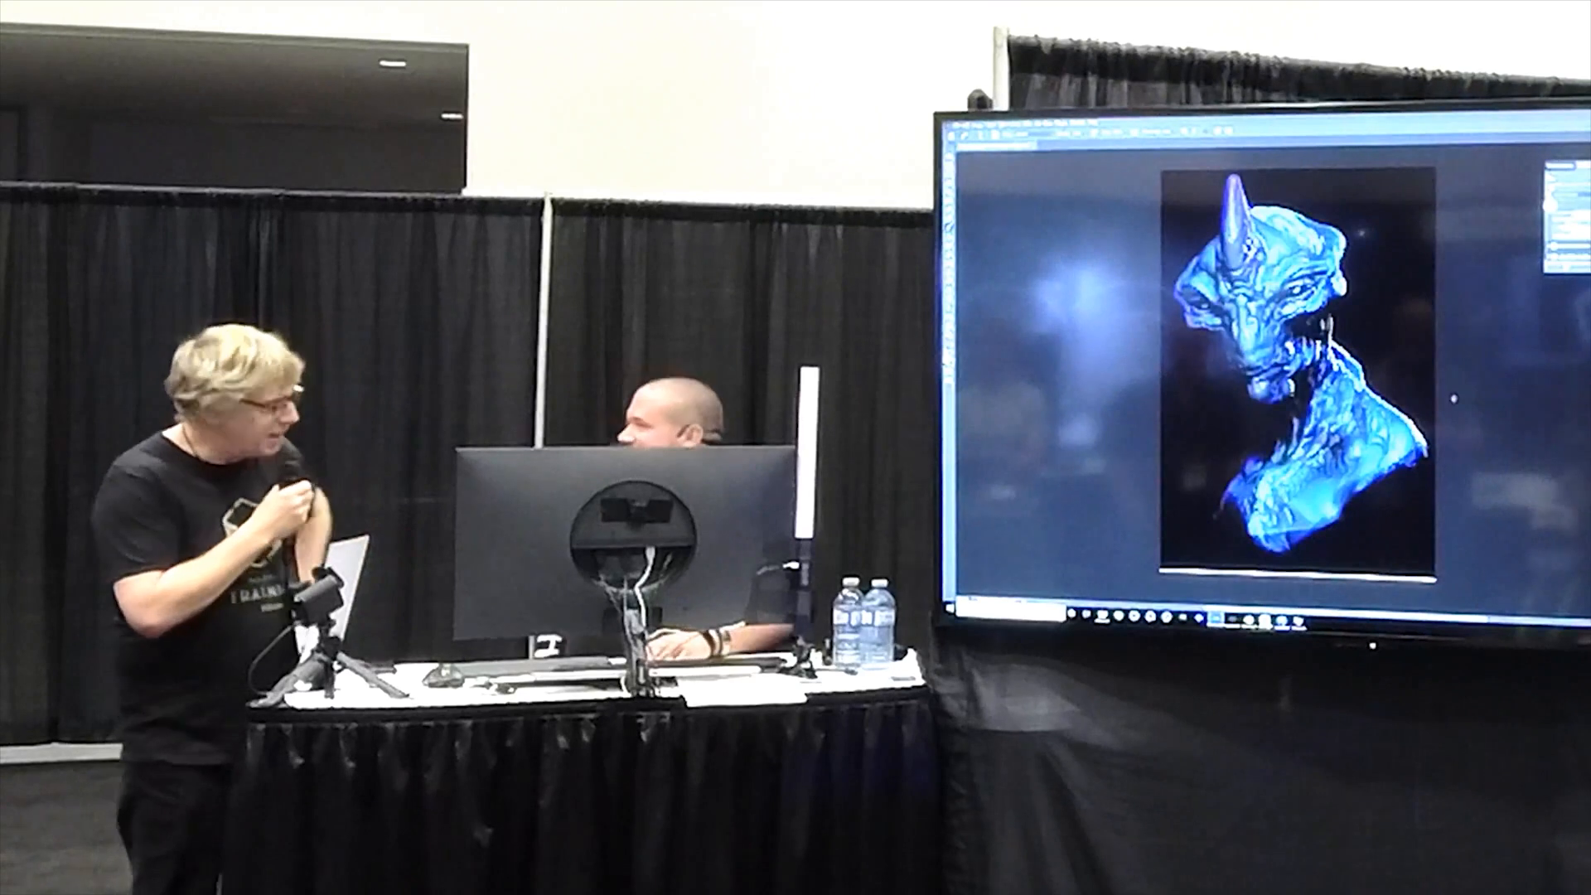